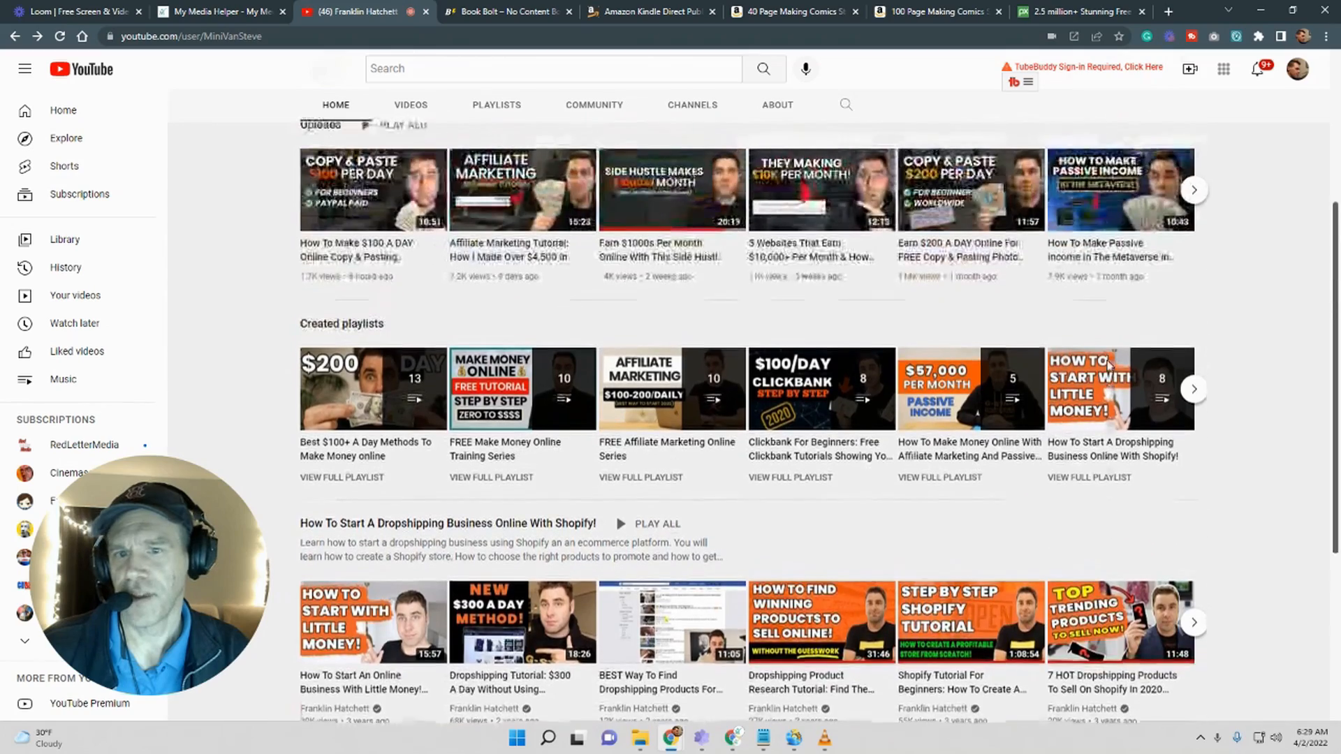
Step: Switch to the Book Bolt website and open its member login page
scroll(1109, 365, "down", 1)
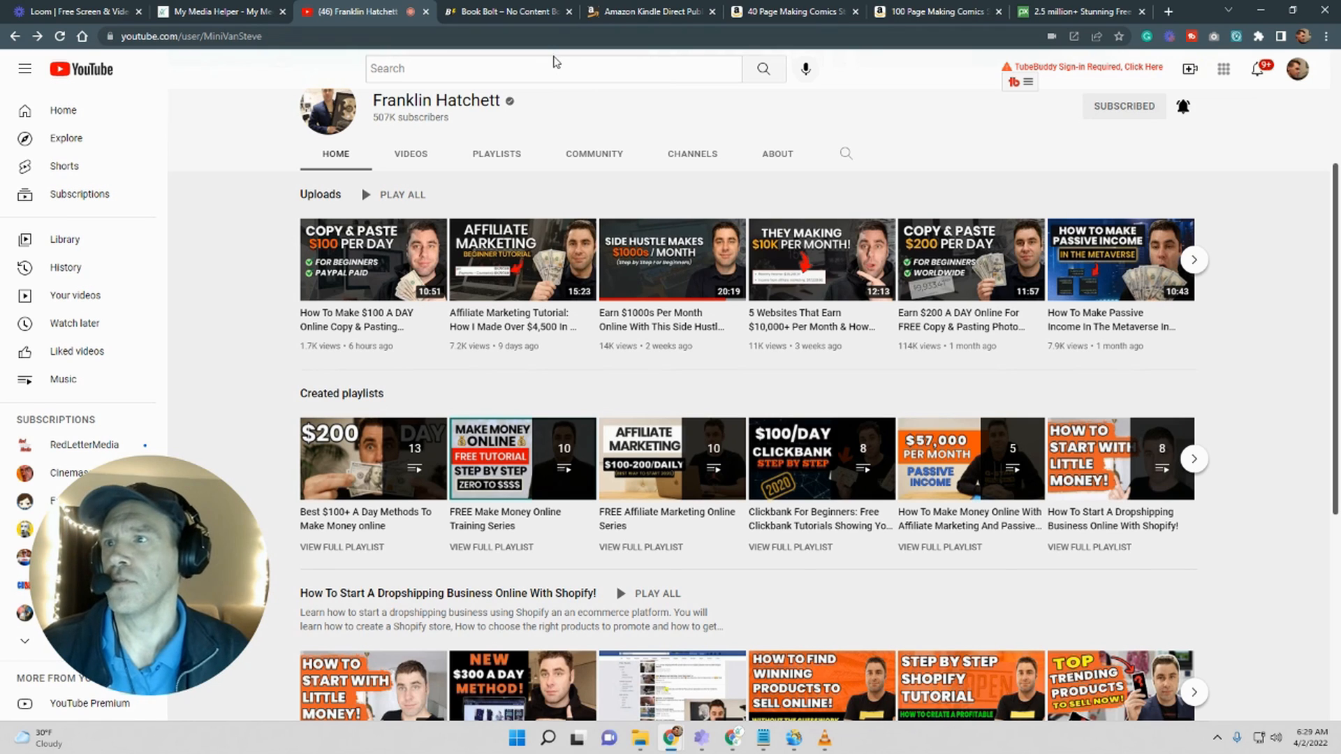
left_click(483, 16)
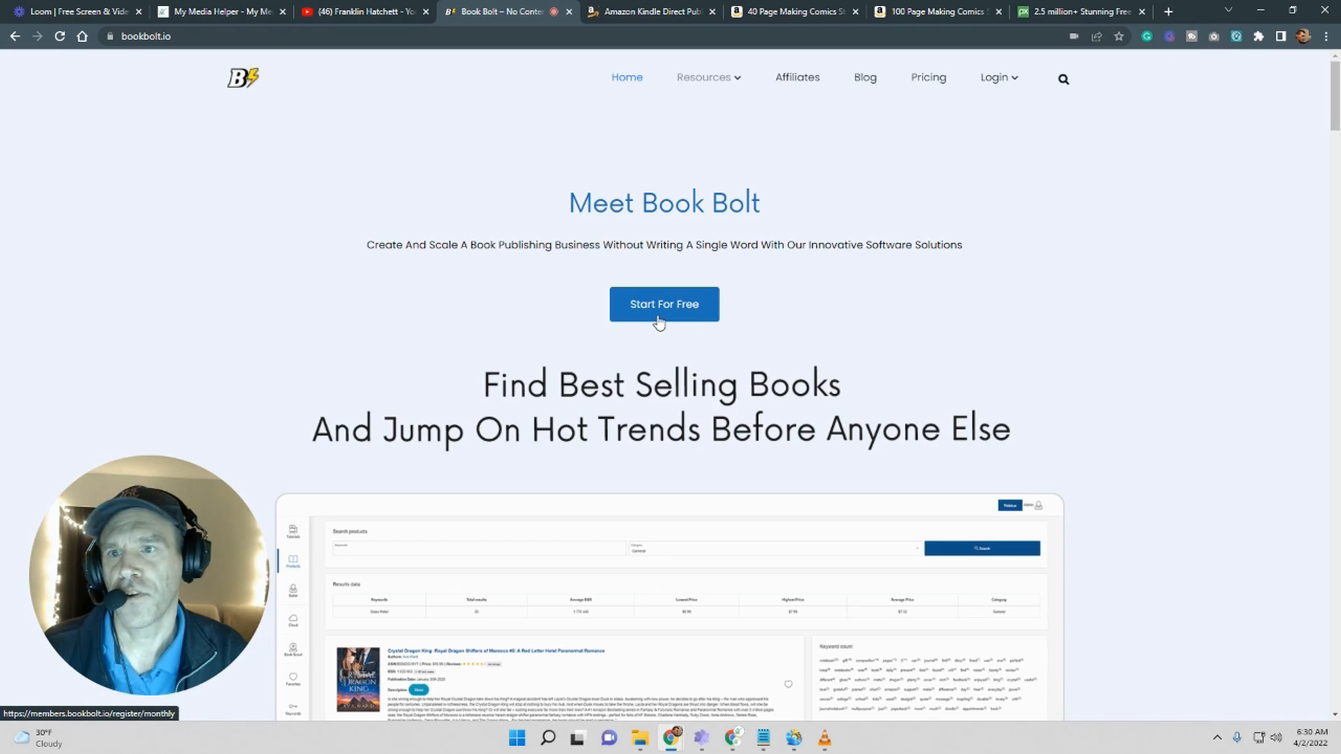
mouse_move(993, 82)
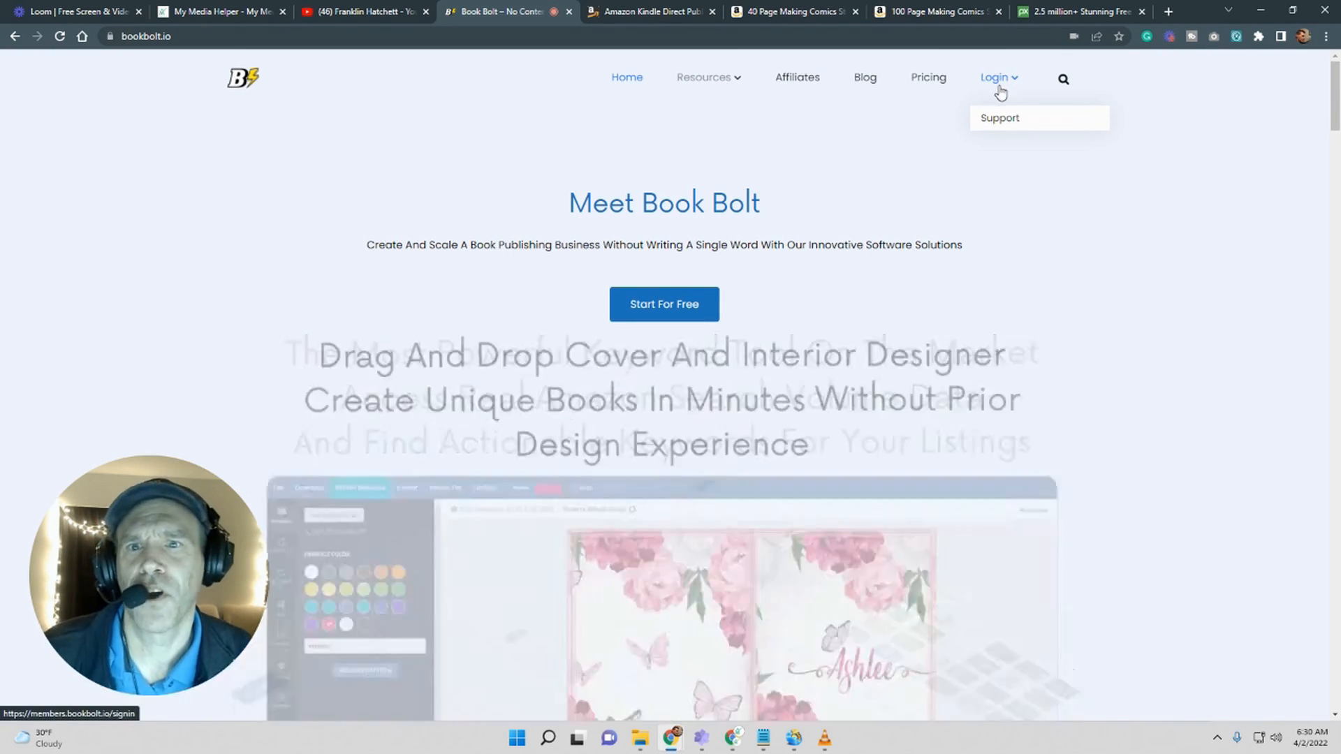
left_click(1004, 86)
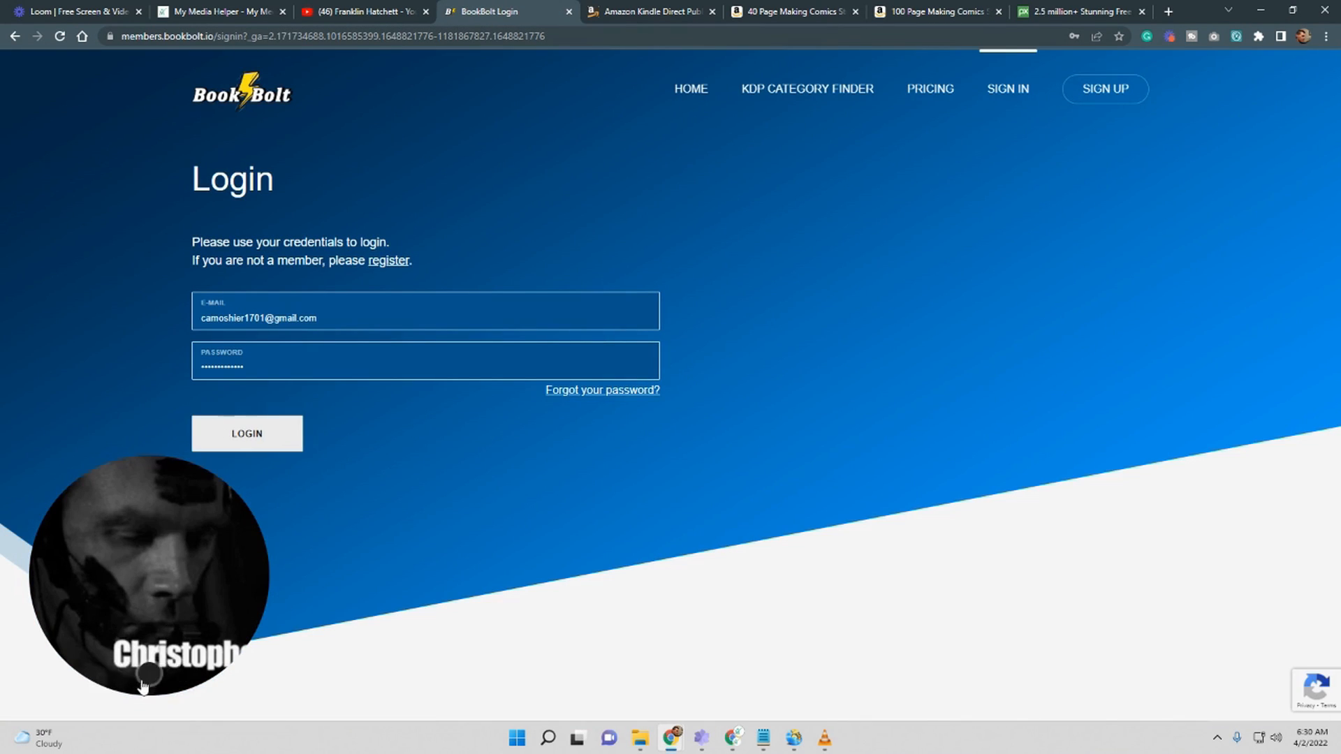
mouse_move(145, 683)
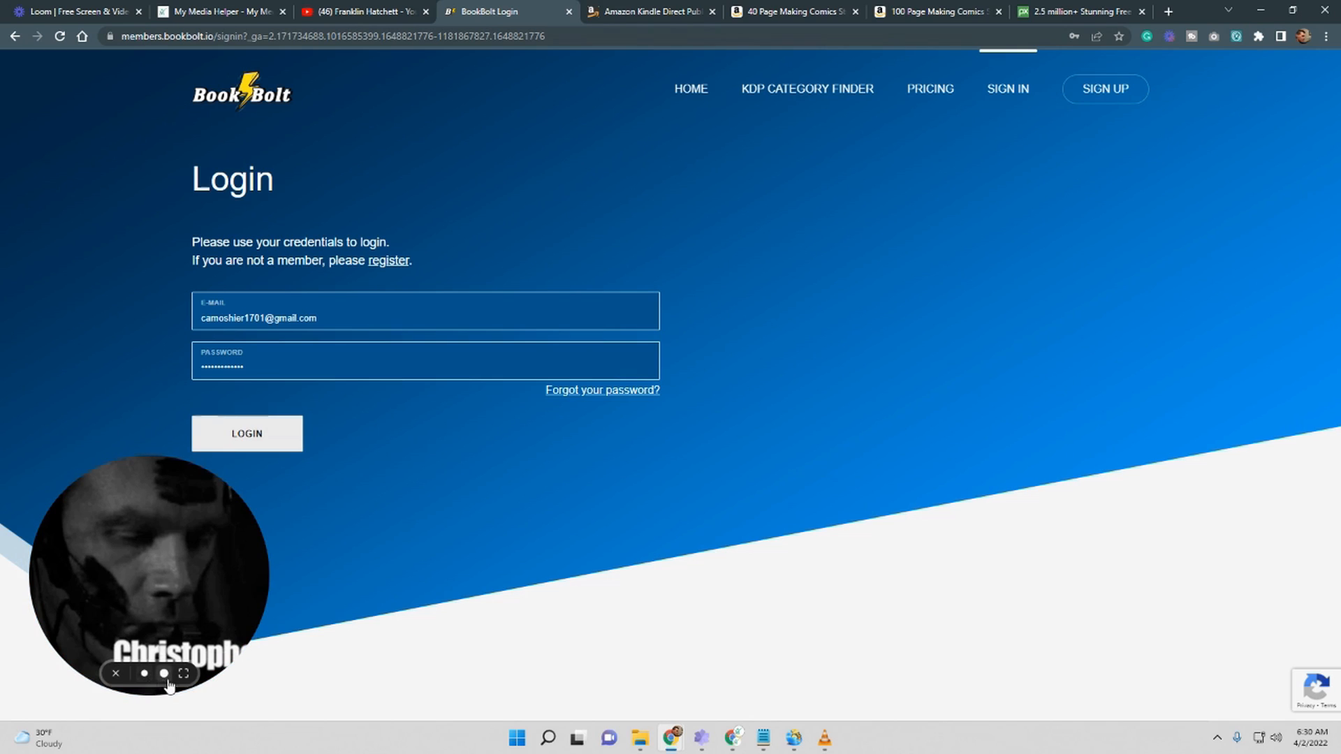
left_click_drag(183, 548, 159, 529)
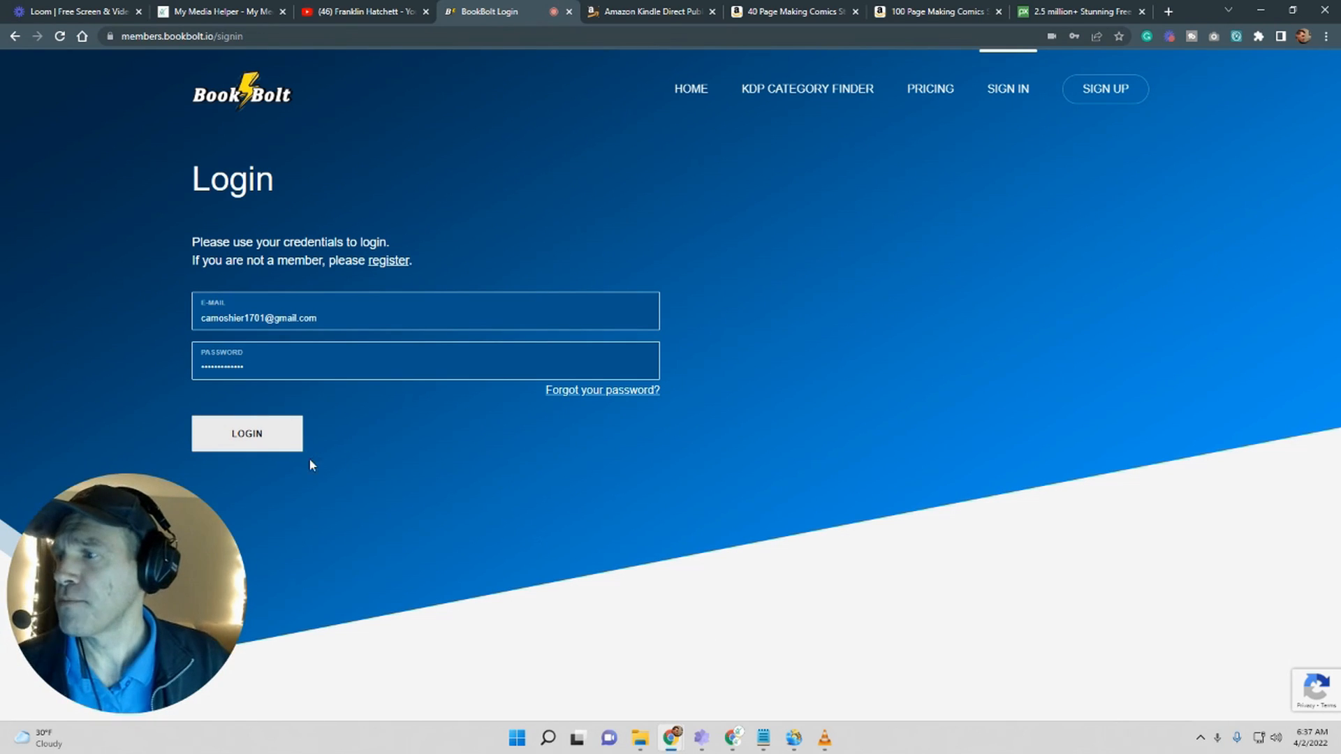
Step: Sign in with the prefilled credentials and dismiss the loyalty discount offer so it is not shown again
left_click(261, 442)
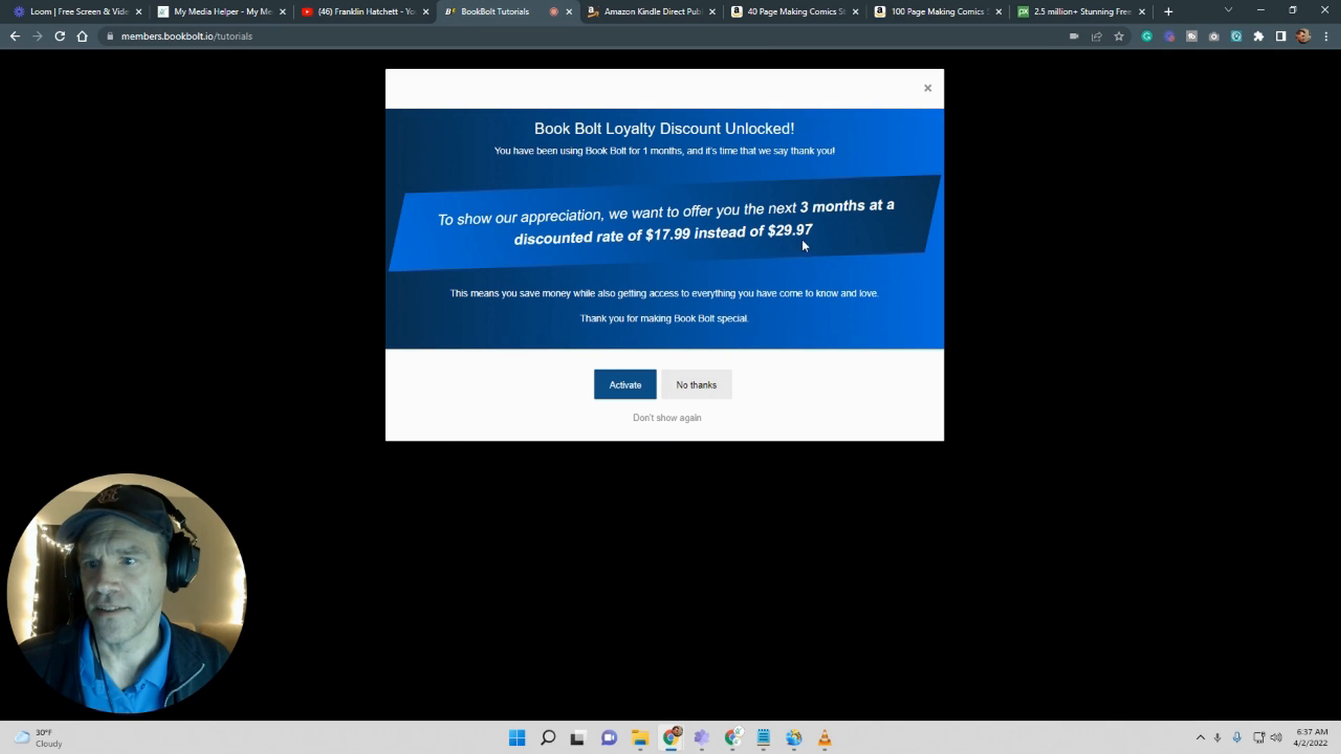
left_click(675, 419)
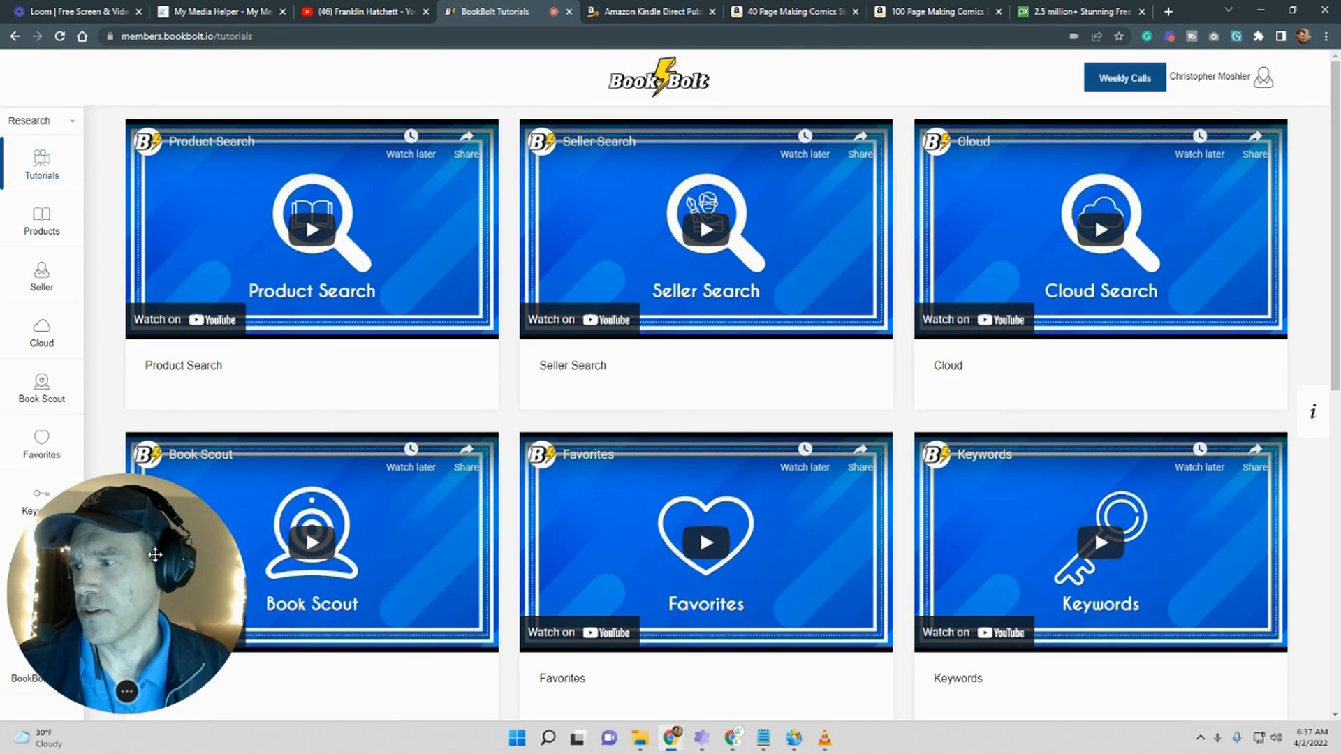
left_click_drag(155, 554, 283, 533)
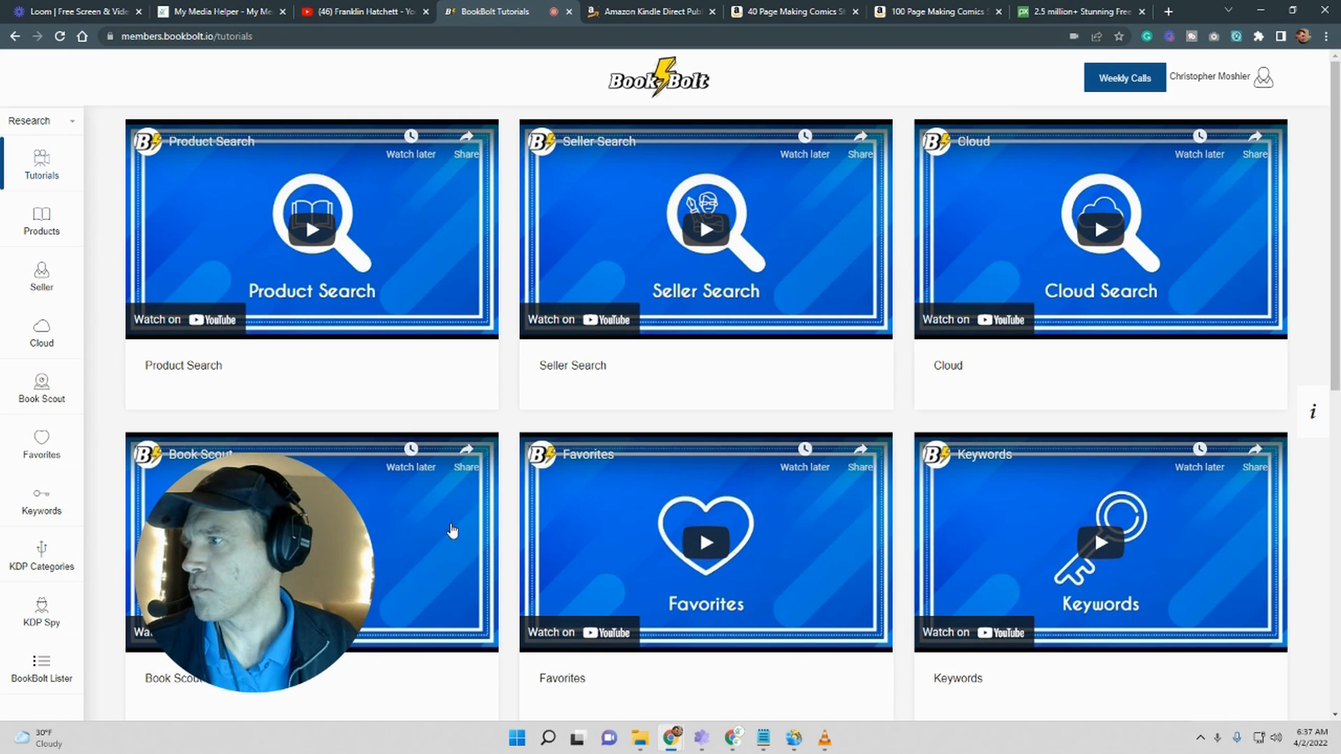
Step: Search the products research tool for "self help" and look through the listed books
left_click(30, 224)
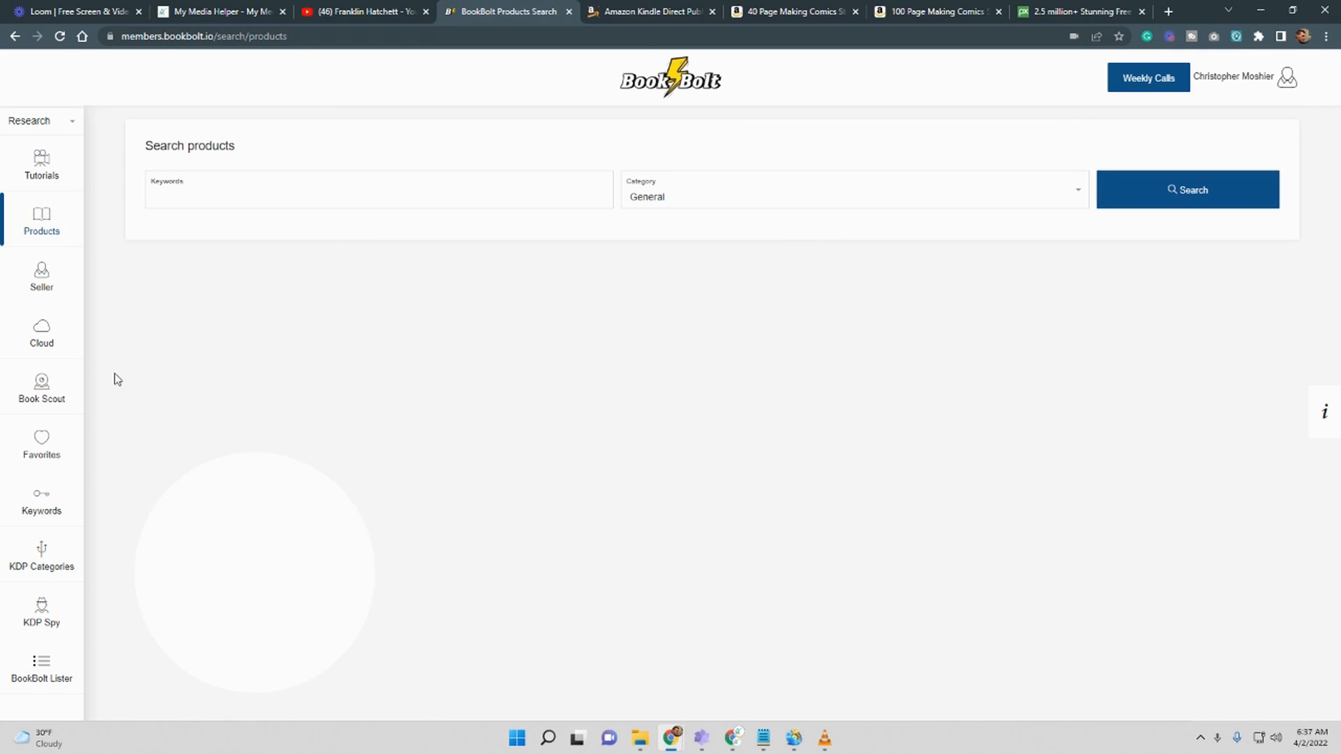
left_click(203, 197)
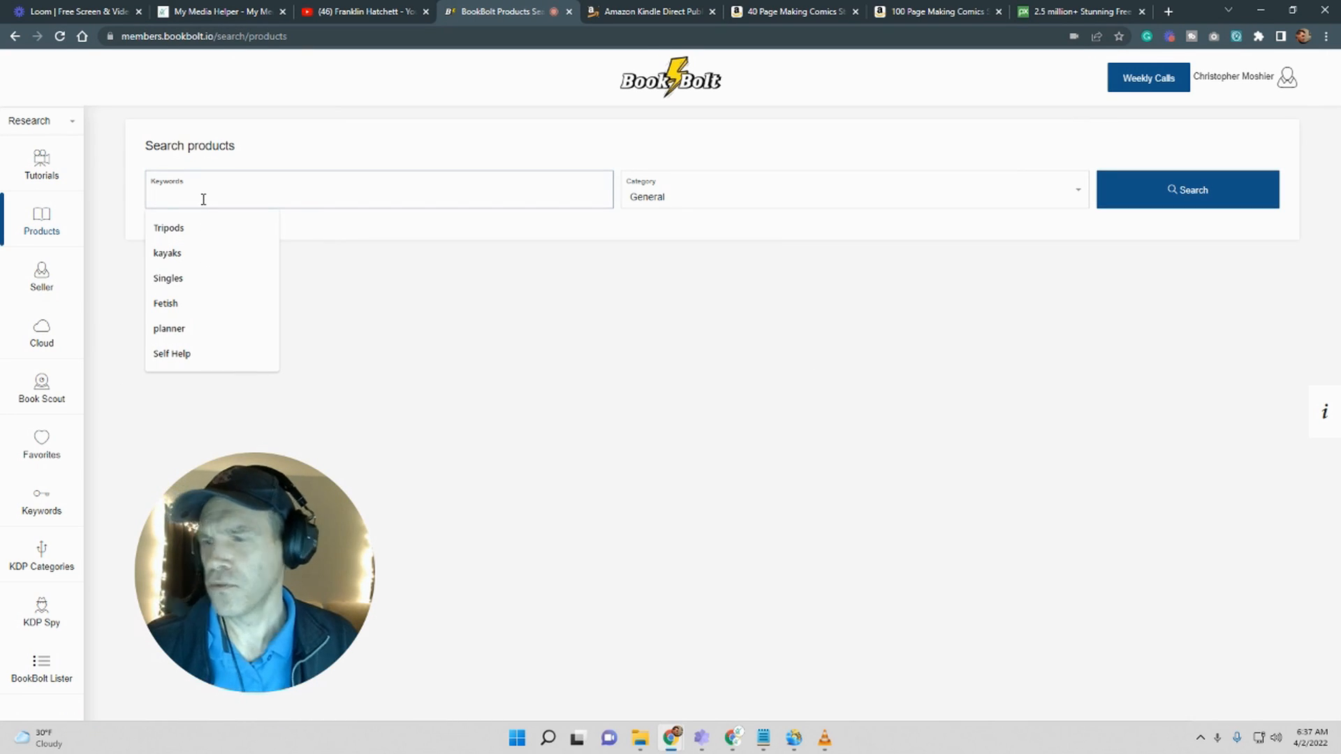
type("self help")
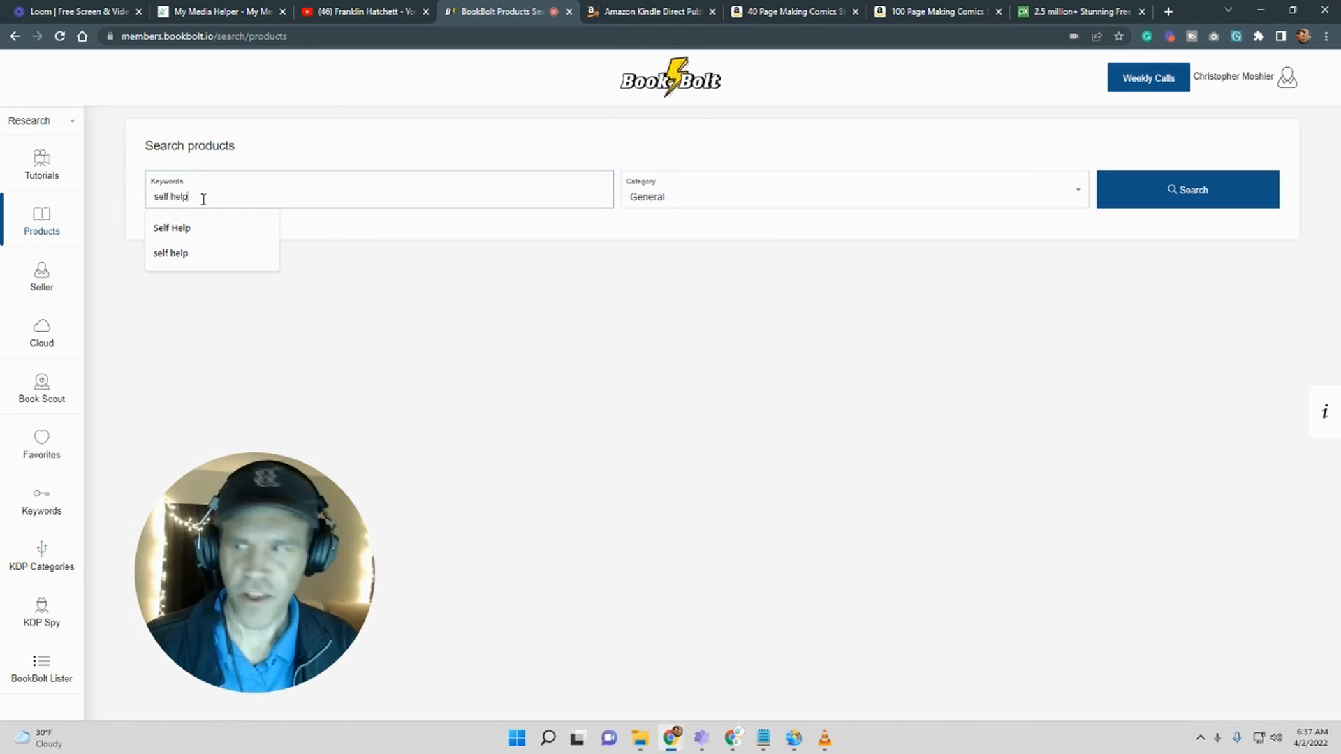
key("Return")
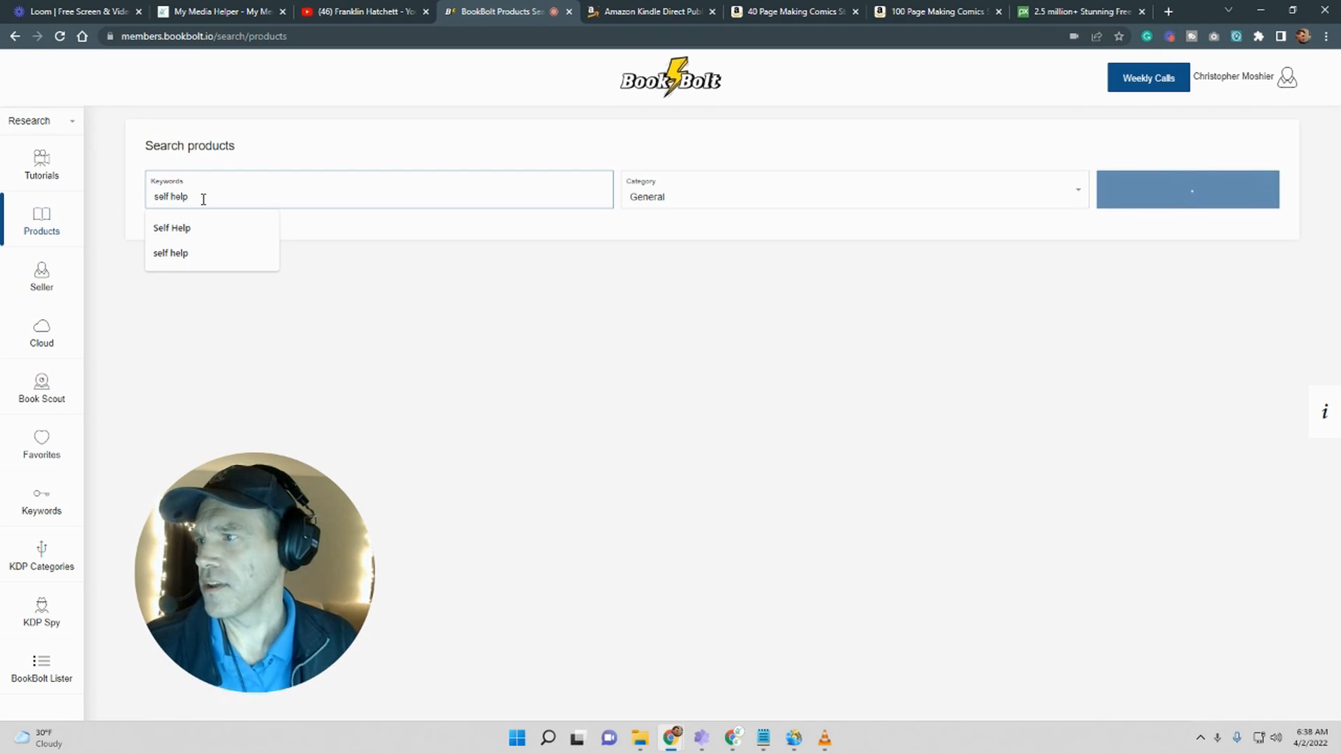
left_click_drag(266, 492, 559, 233)
scroll(742, 534, "down", 1)
scroll(743, 534, "down", 4)
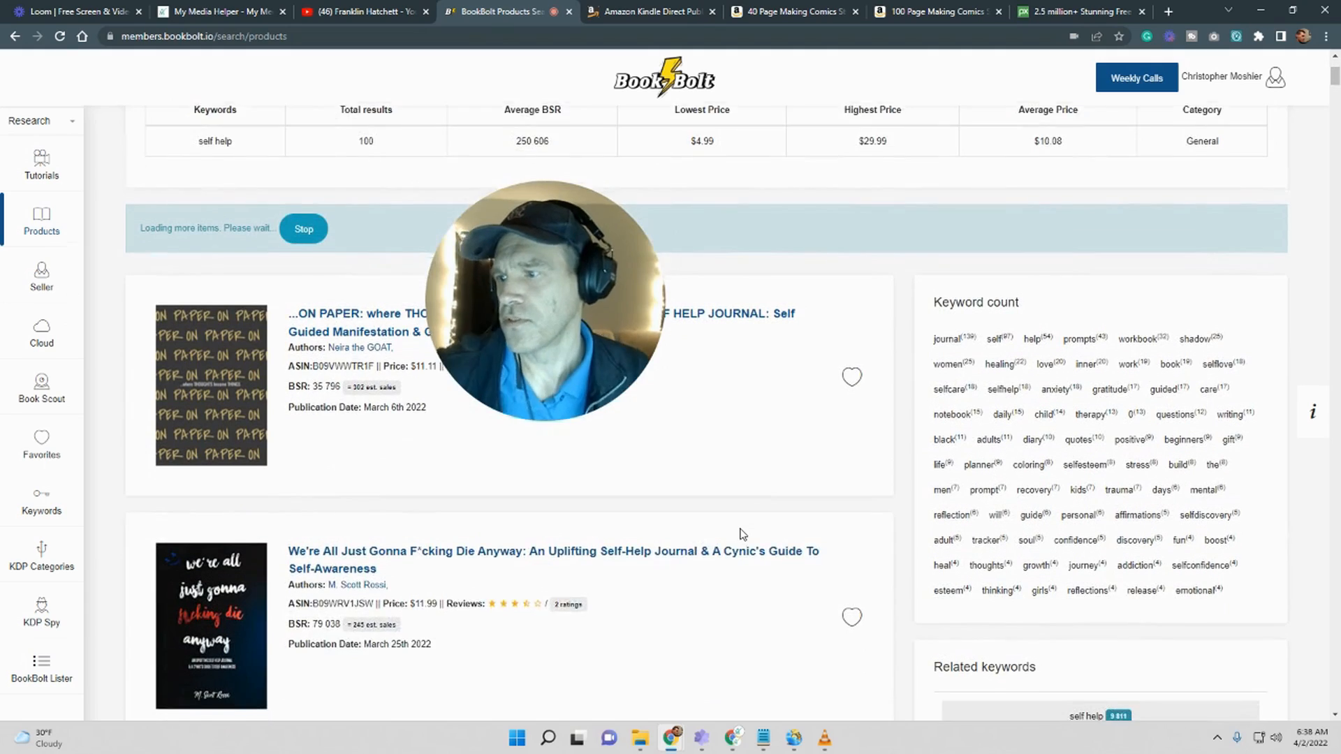
scroll(742, 534, "down", 6)
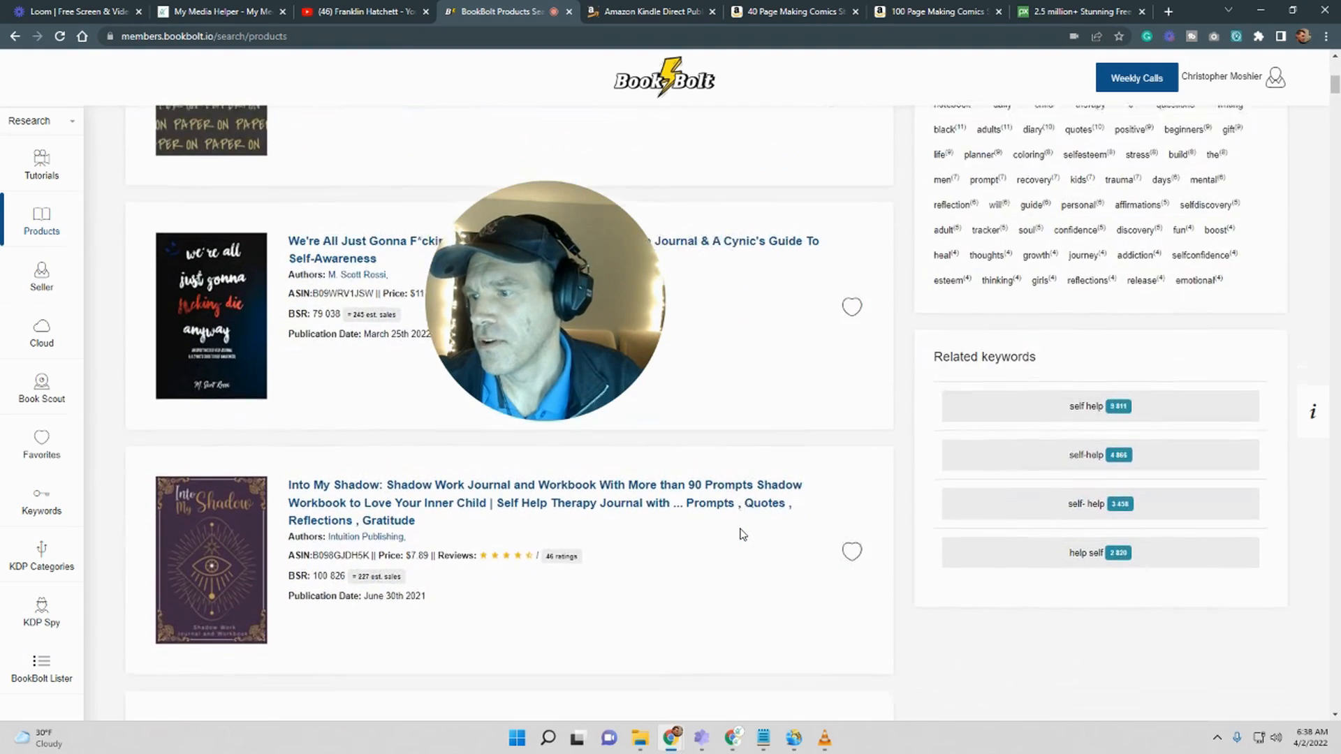
scroll(743, 534, "down", 6)
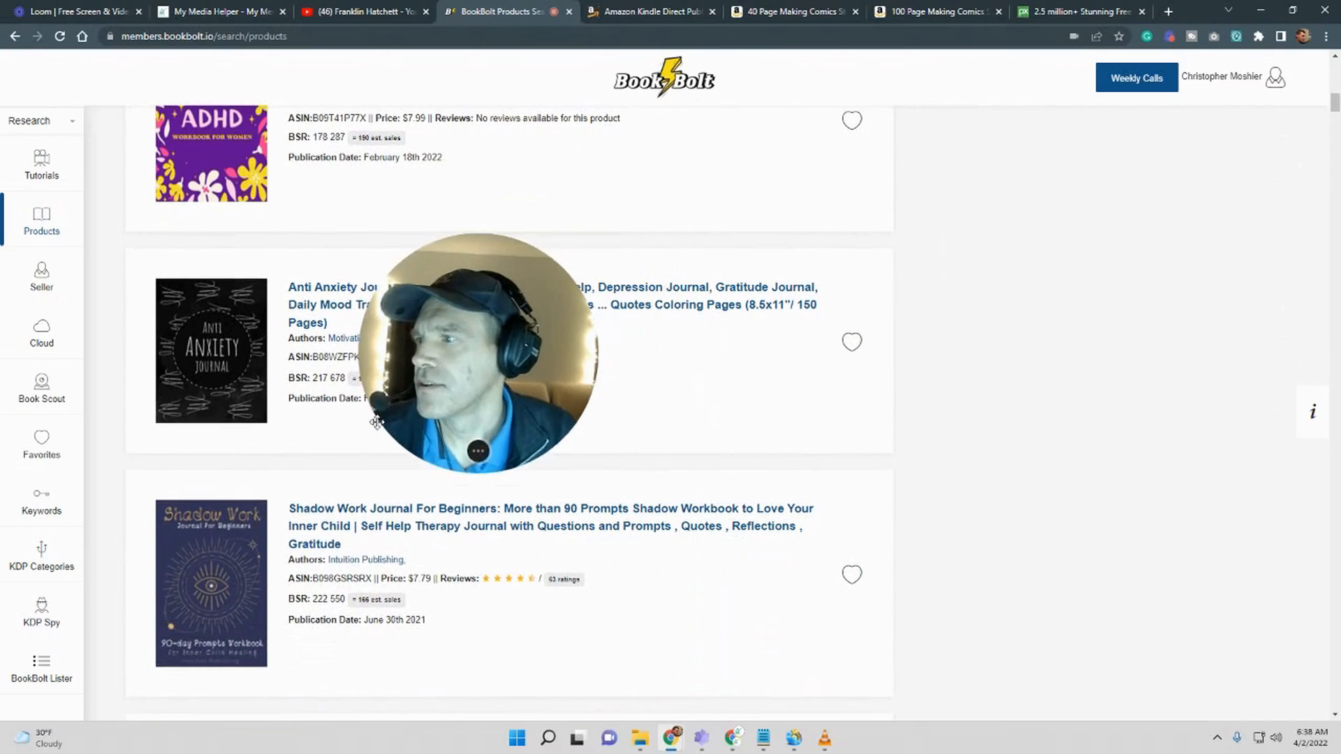
Step: View the Cloud and Book Scout research pages
left_click(36, 350)
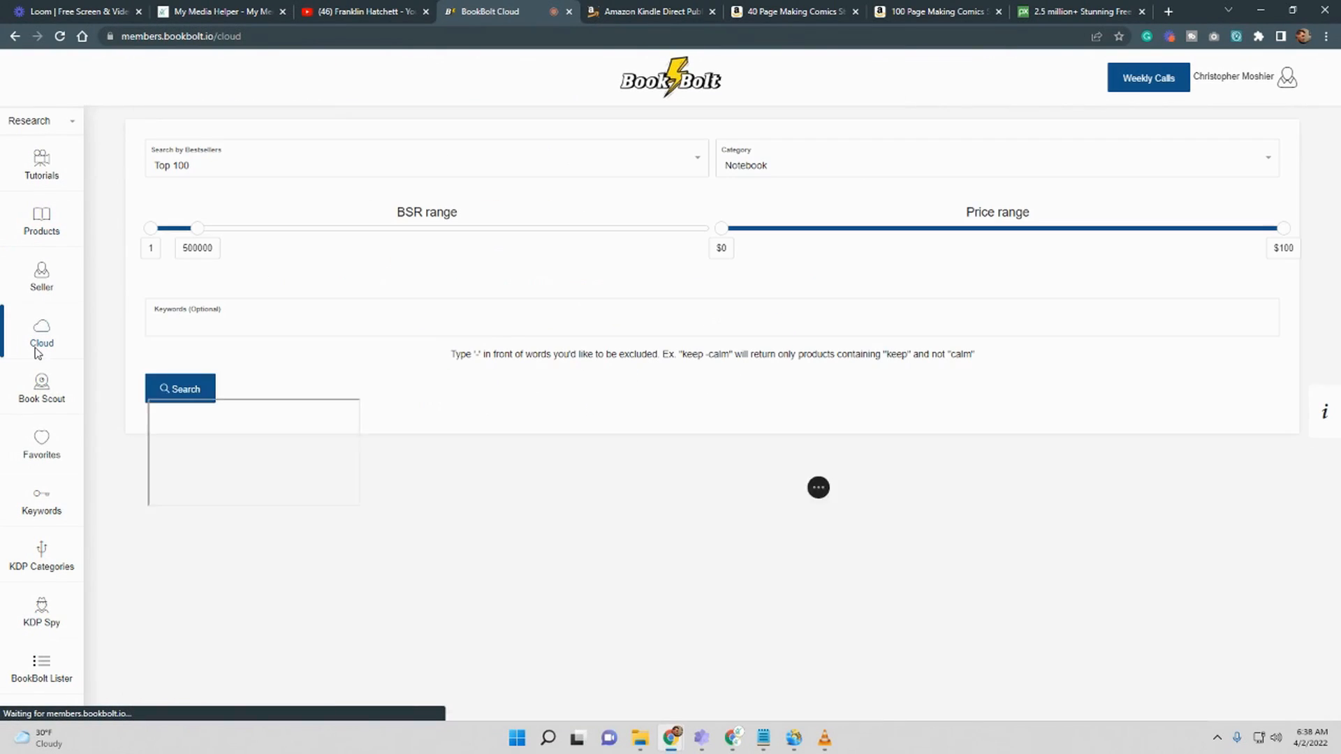
left_click(41, 397)
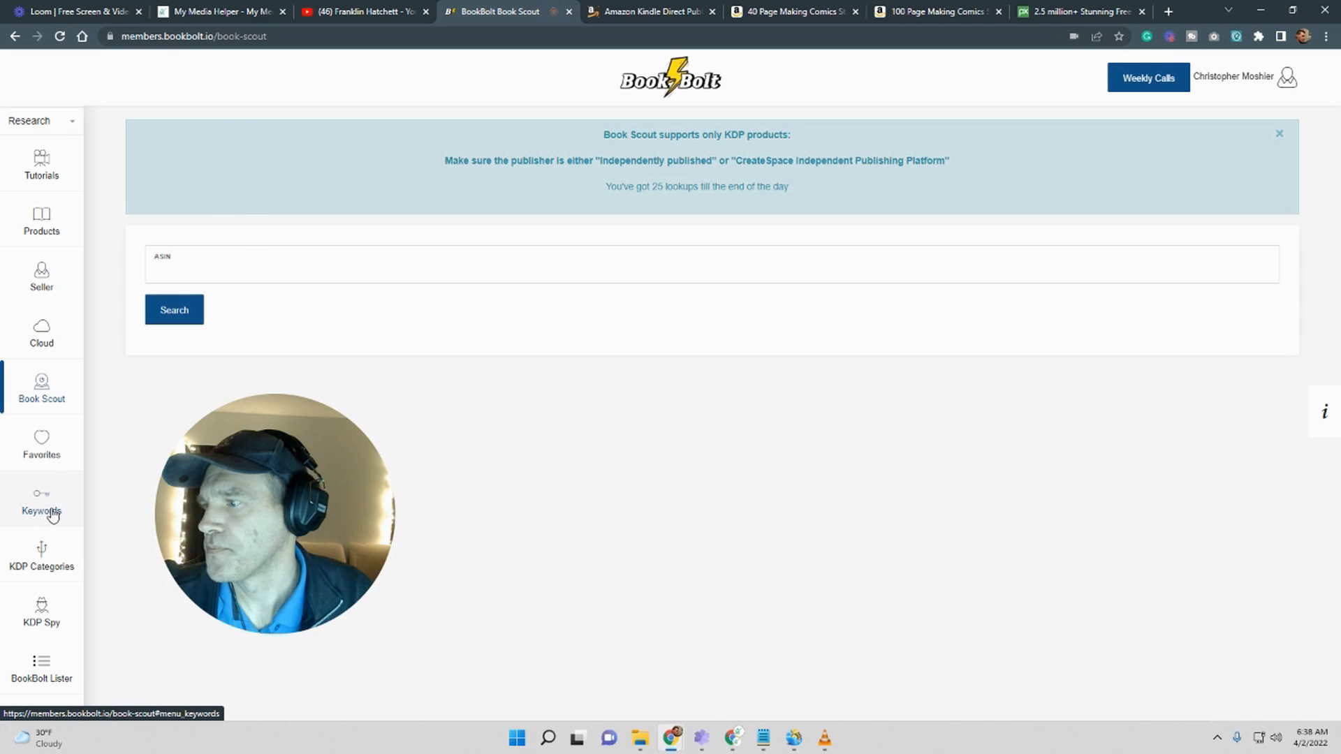
Step: Search the keyword finder for "self help" and examine the search volumes and competition
left_click(54, 513)
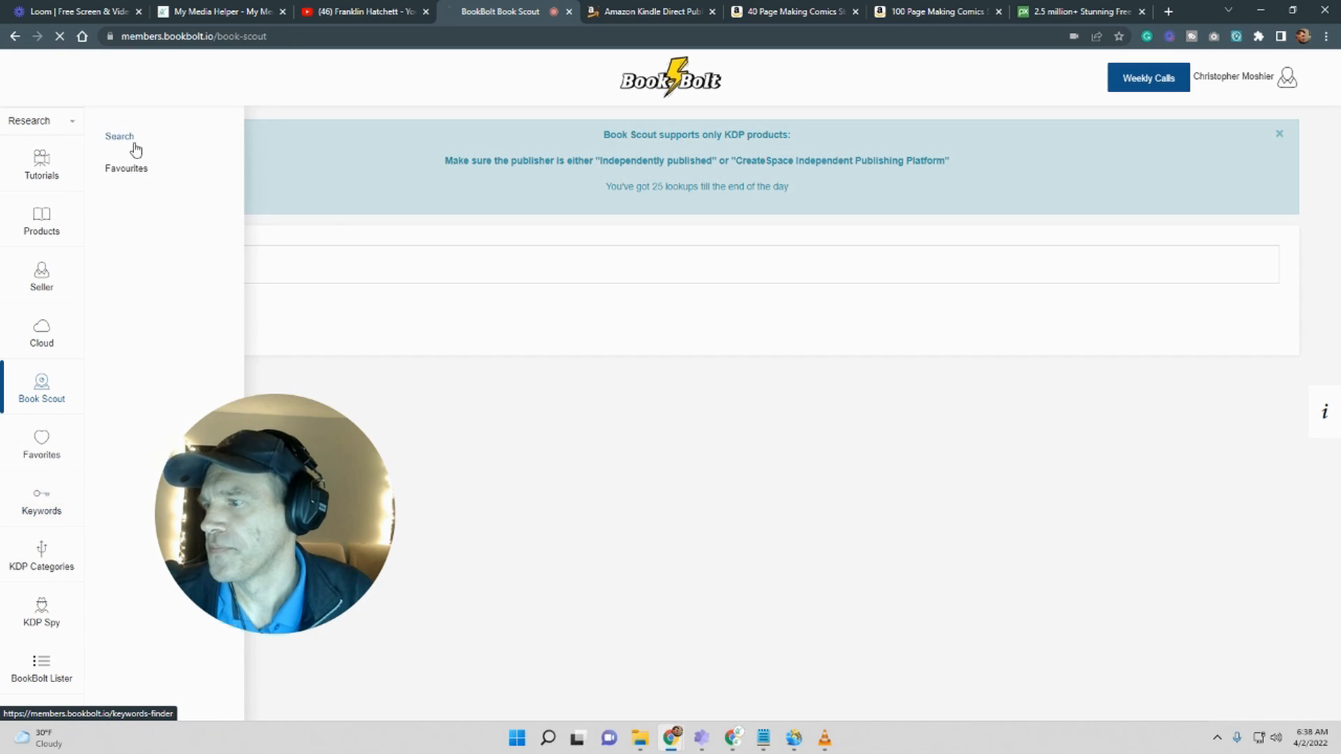
left_click(136, 148)
left_click_drag(248, 544, 158, 530)
left_click(455, 207)
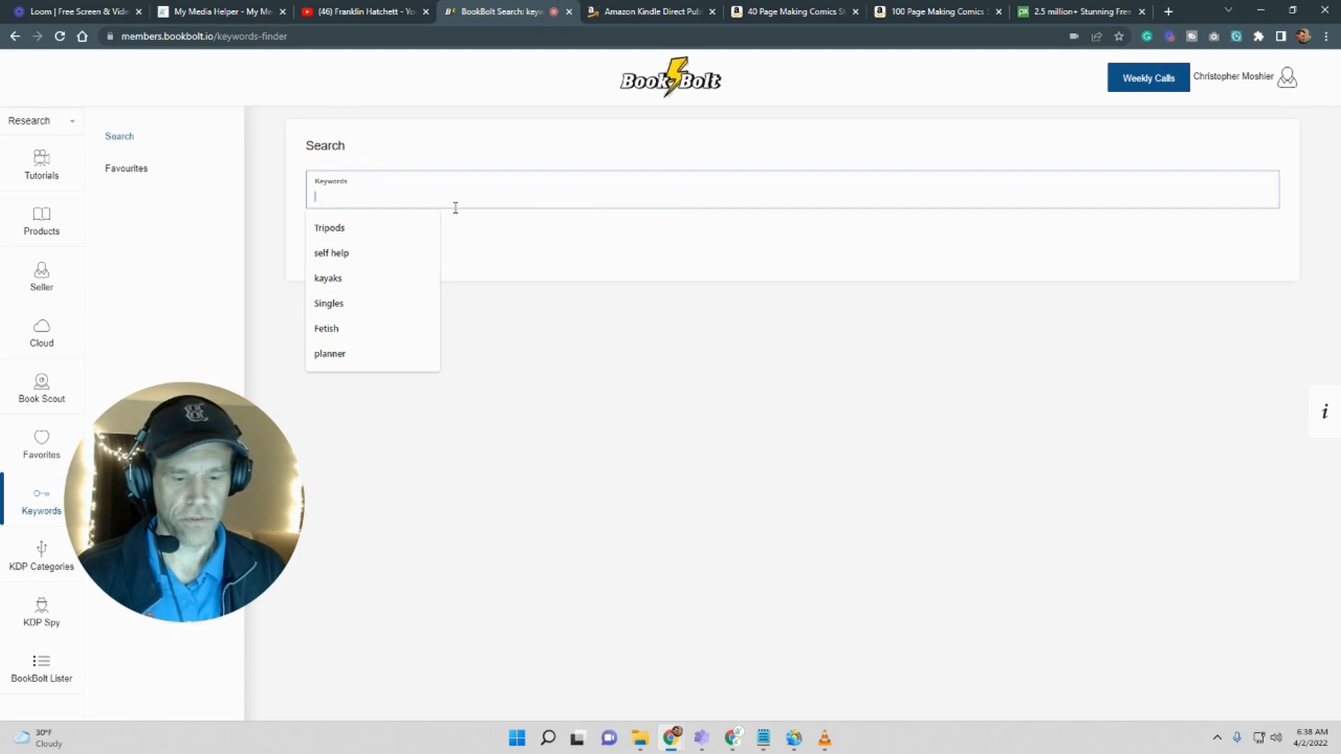
type("self help")
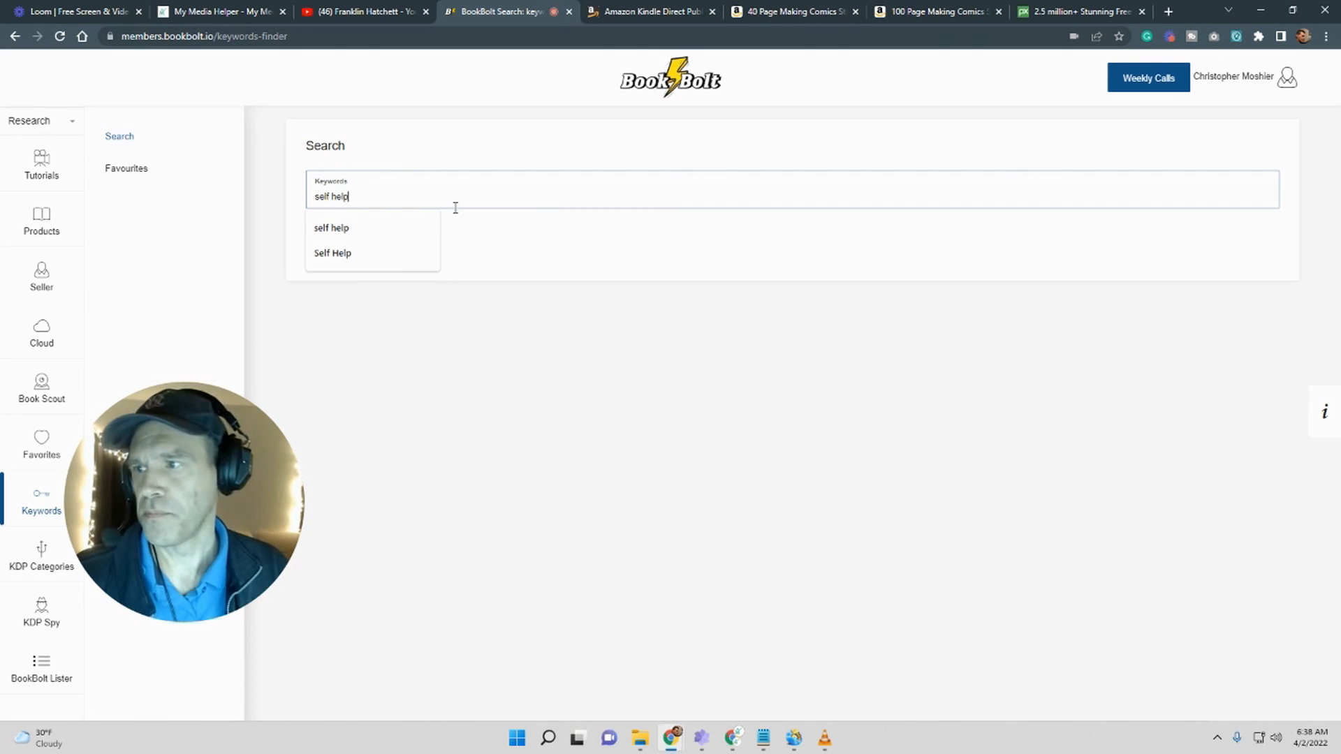
key("Return")
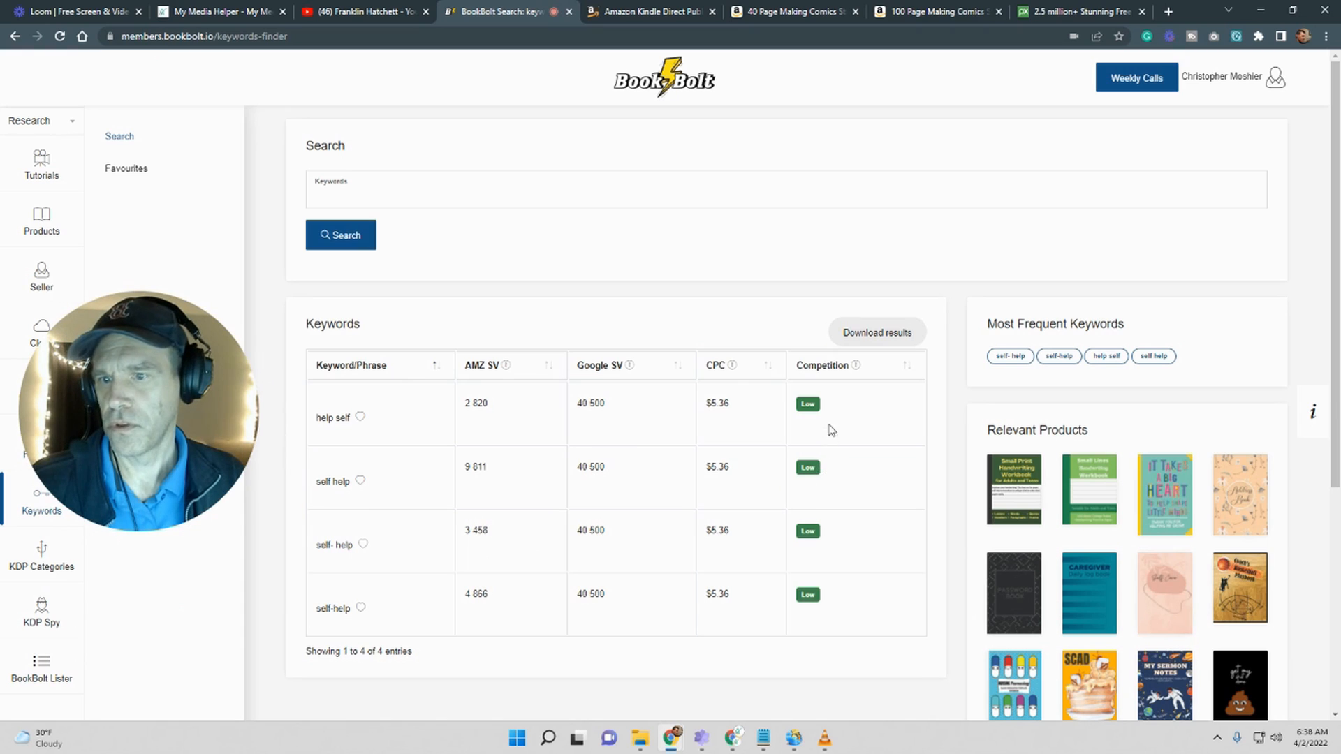
left_click_drag(193, 413, 204, 574)
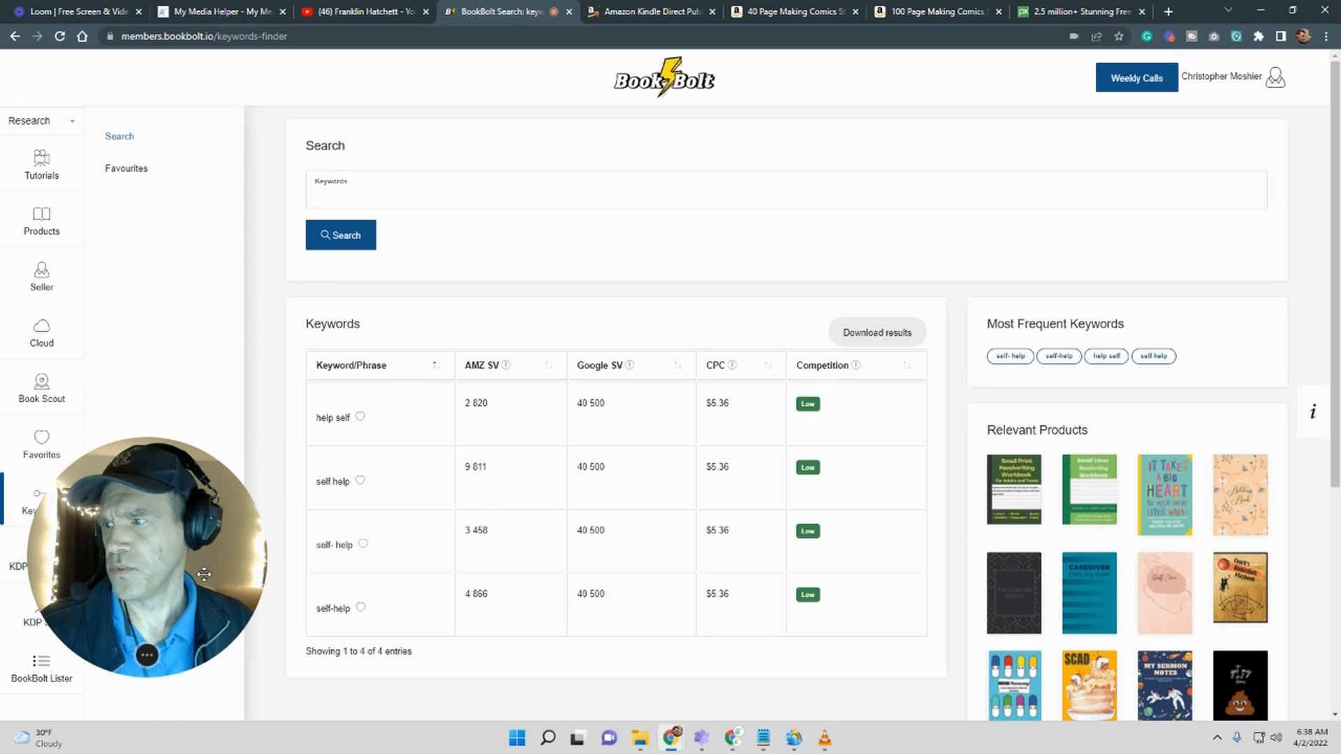
mouse_move(204, 574)
left_mouse_down()
mouse_move(316, 581)
mouse_move(192, 591)
left_mouse_up()
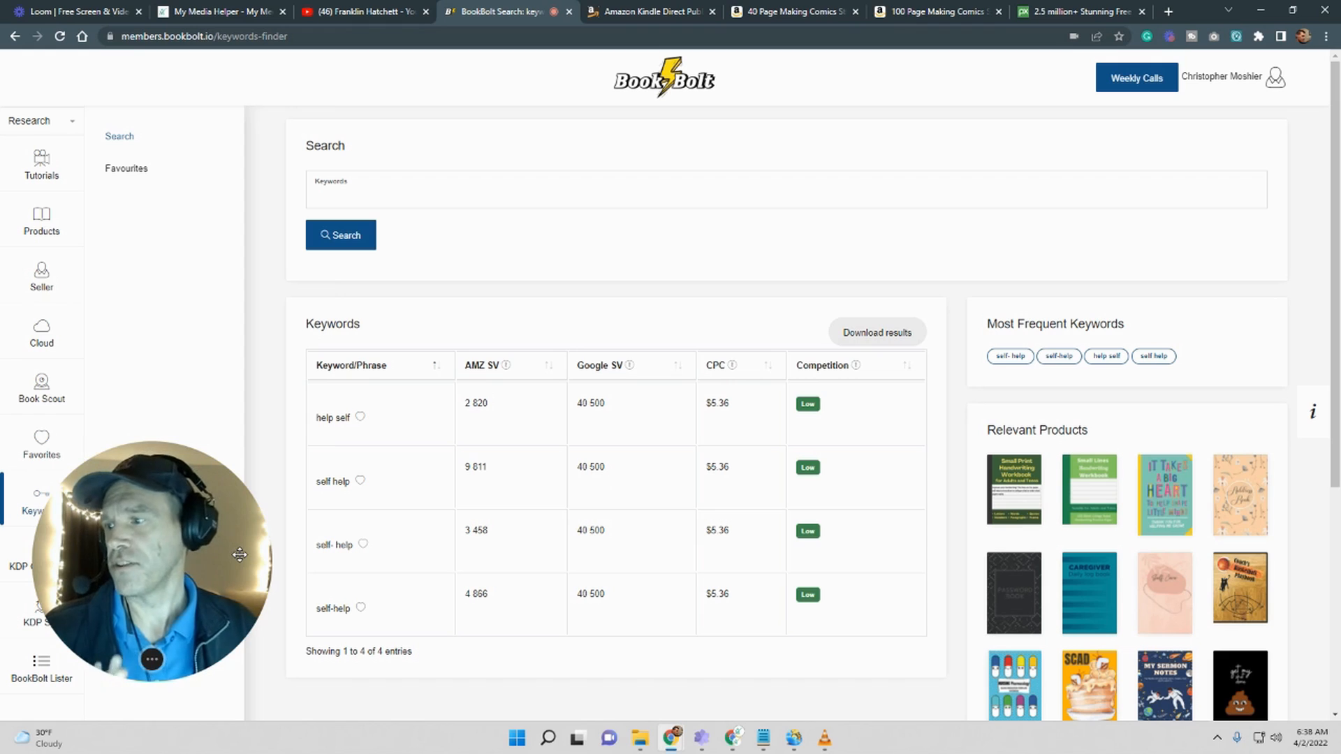
Step: Open Book Bolt Designer and log in to its design panel with the account e-mail and password
left_click(1271, 82)
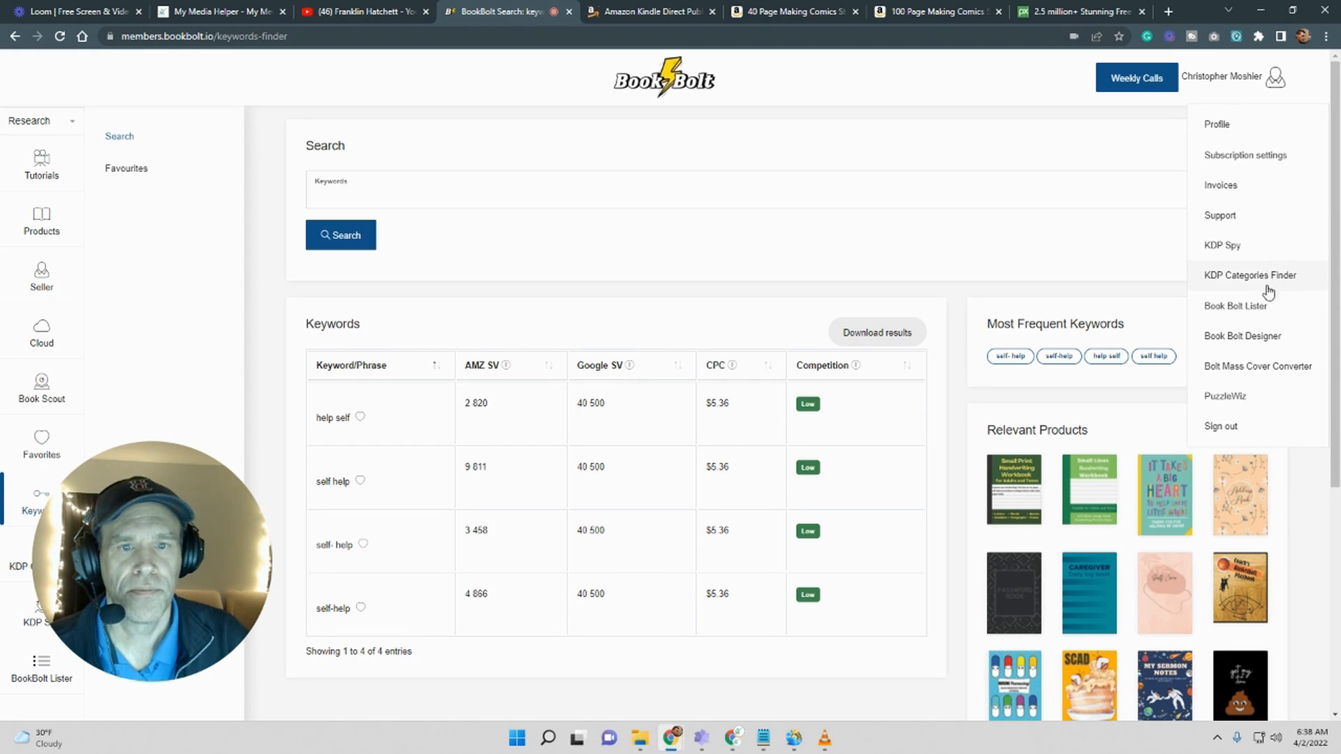
left_click(1267, 338)
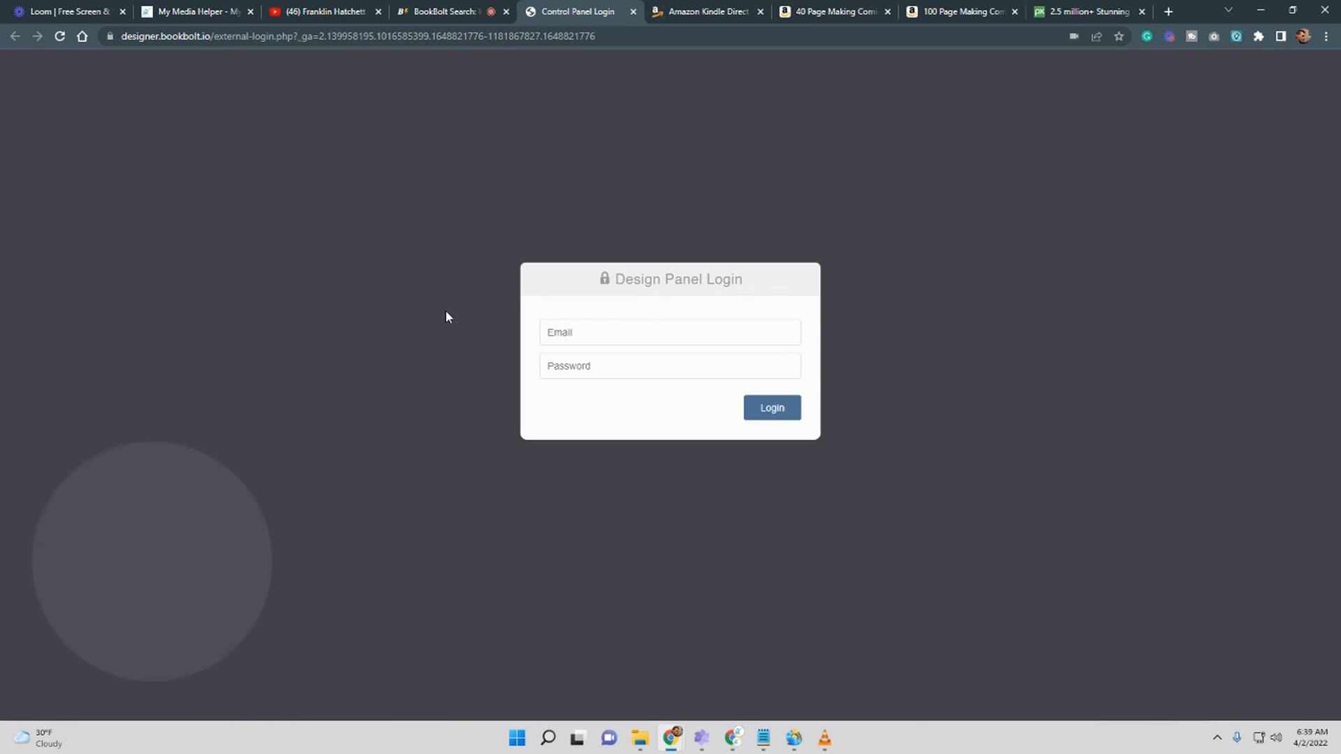
left_click(650, 334)
left_click(629, 365)
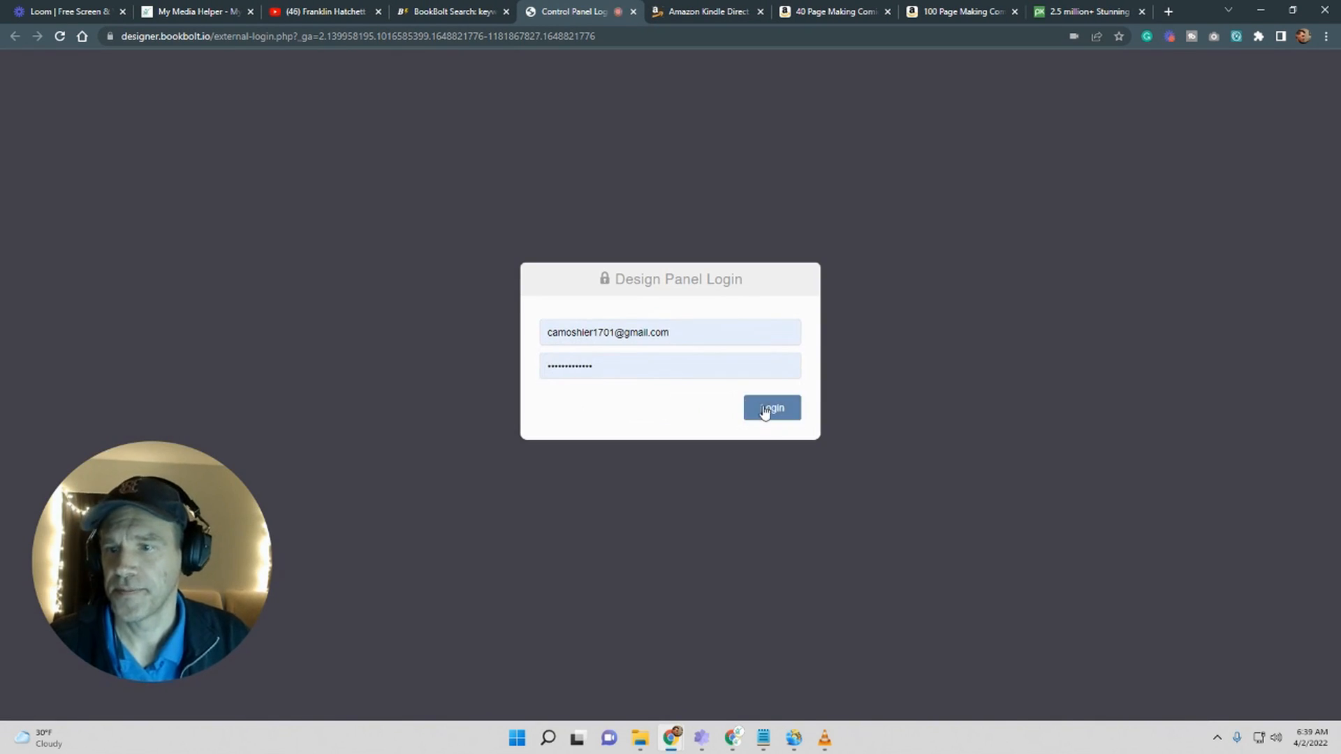
left_click(765, 411)
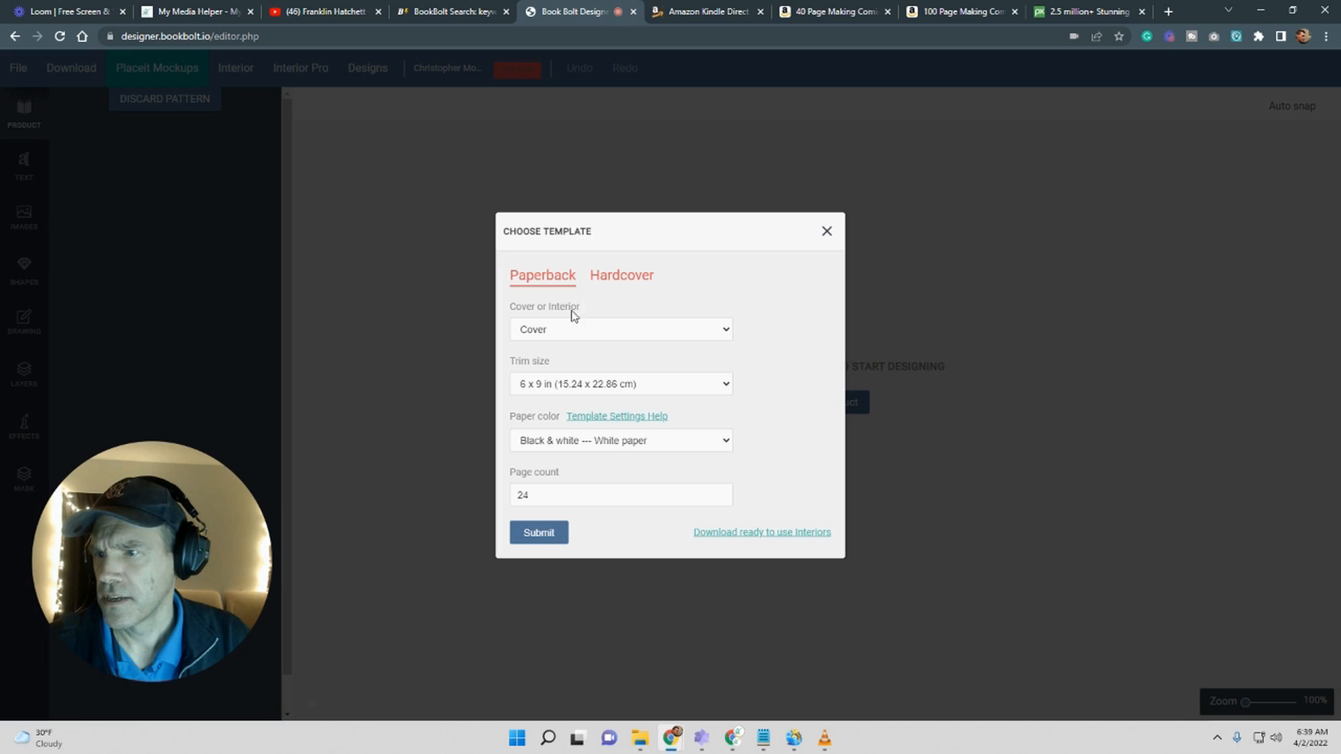
Step: Choose Cover as the paperback template type and 6 x 9 in (15.24 x 22.86 cm) as the trim size
left_click(605, 337)
left_click(602, 347)
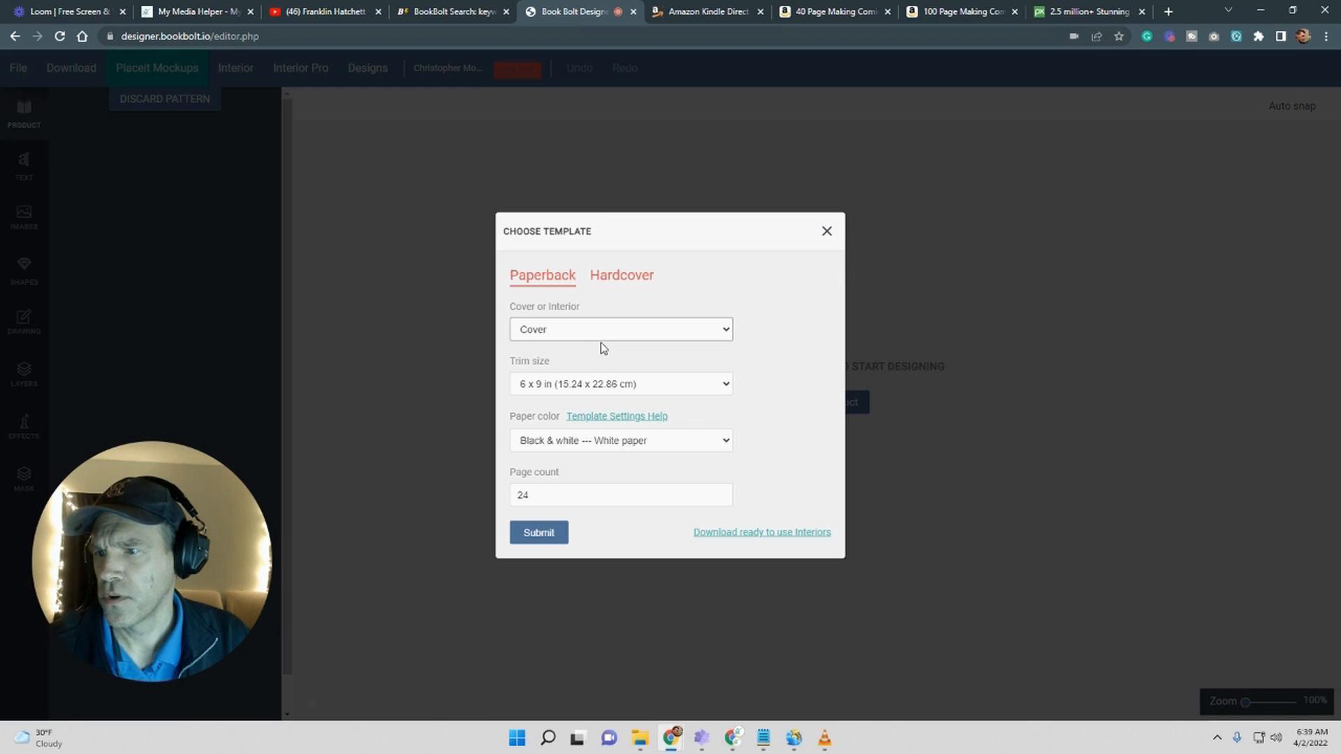
left_click(638, 384)
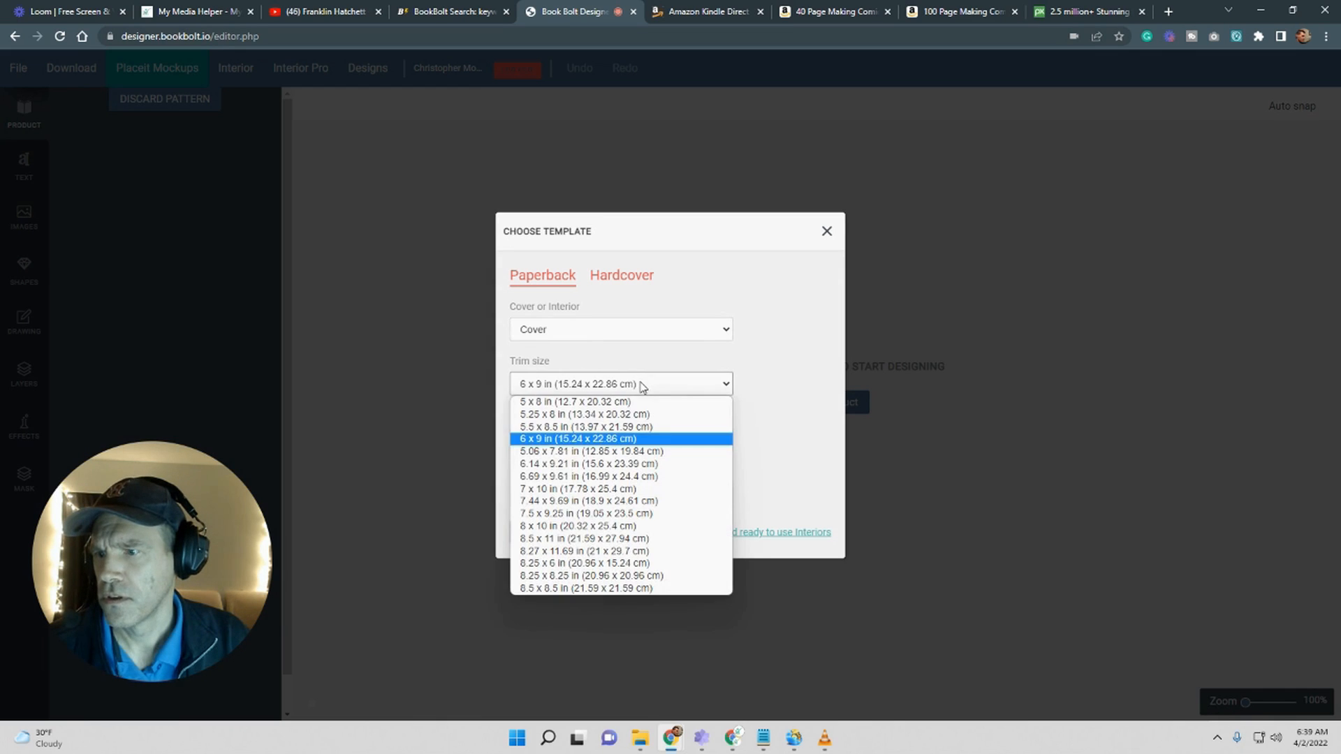
left_click(617, 438)
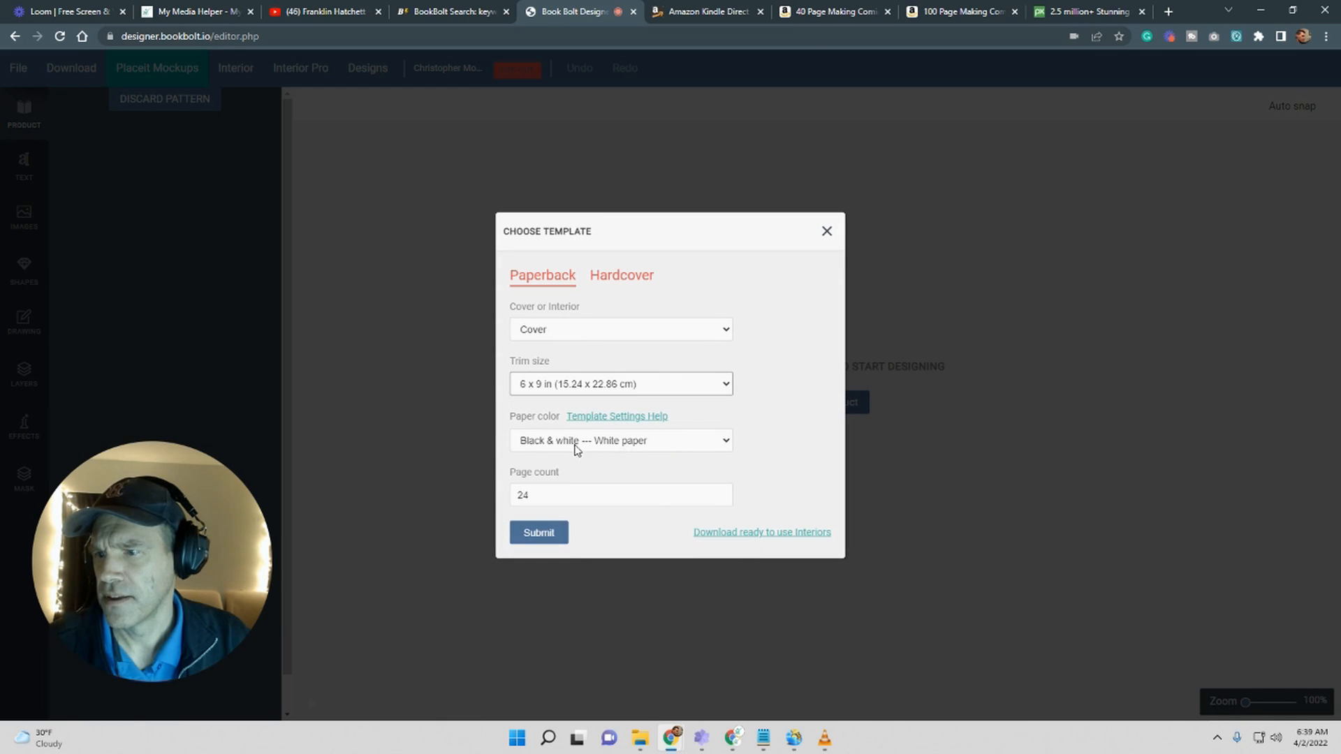
Step: Set the page count to 50 and generate the cover template
double_click(551, 491)
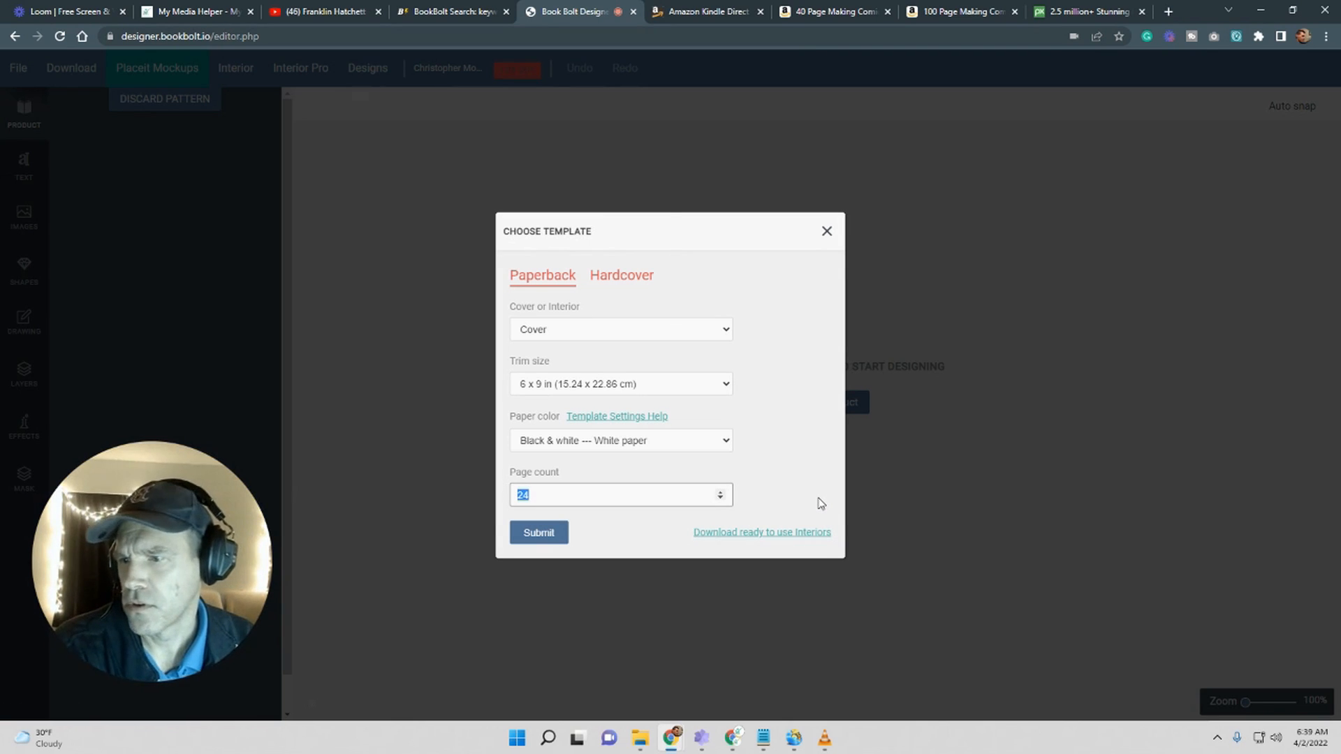
type("5")
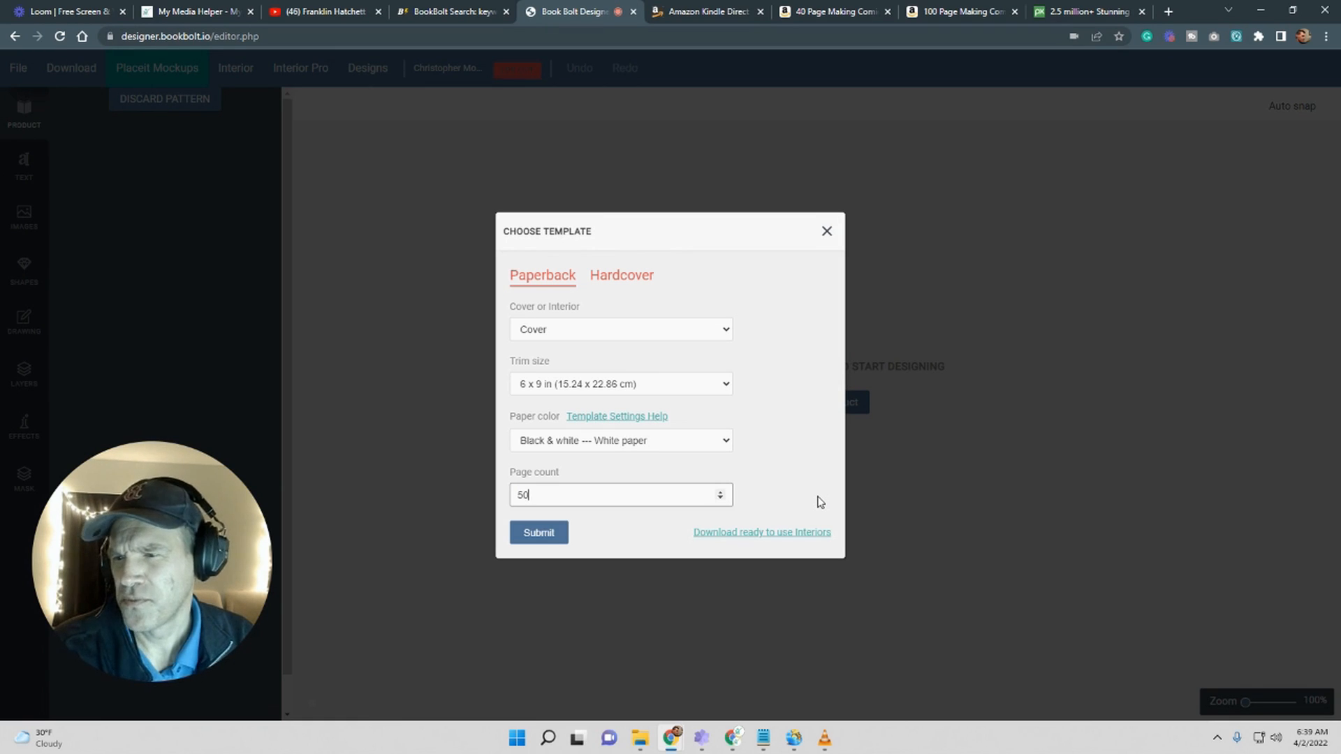
key("BackSpace")
type("40")
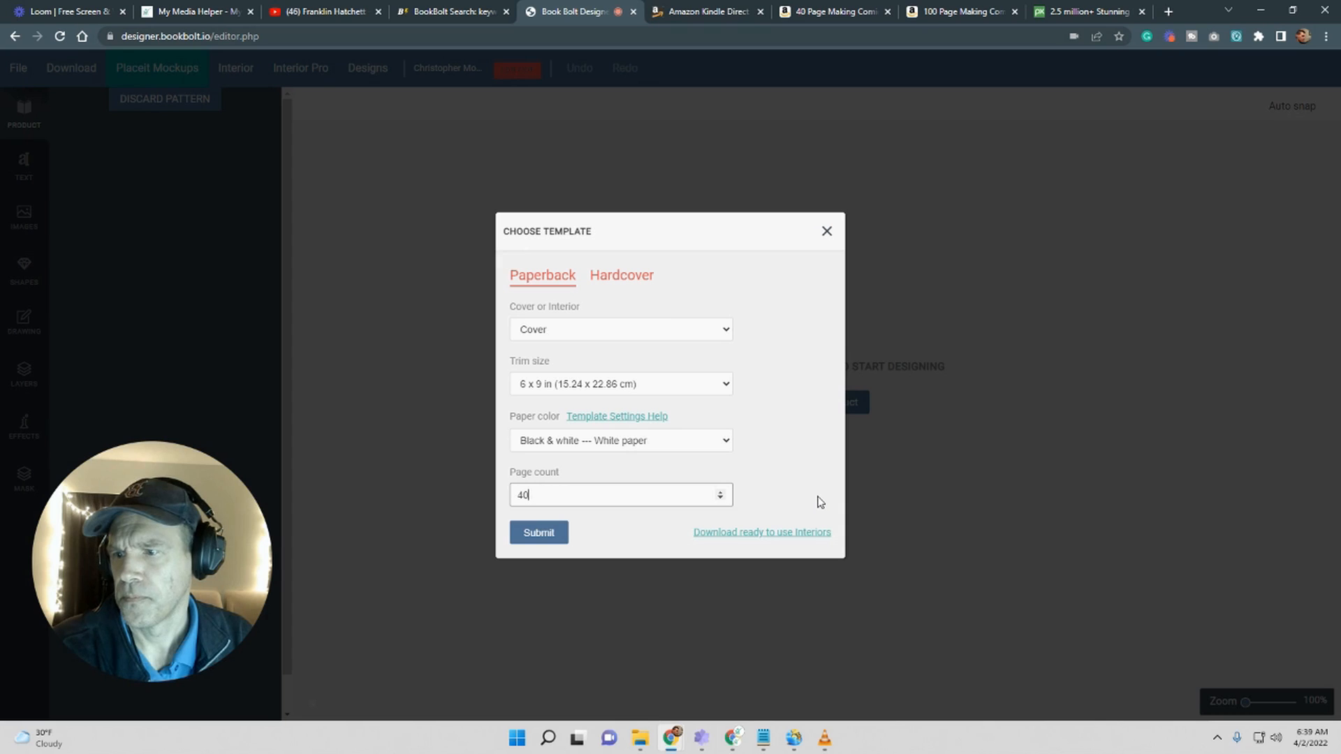
left_click_drag(534, 496, 493, 499)
type("50")
left_click(539, 532)
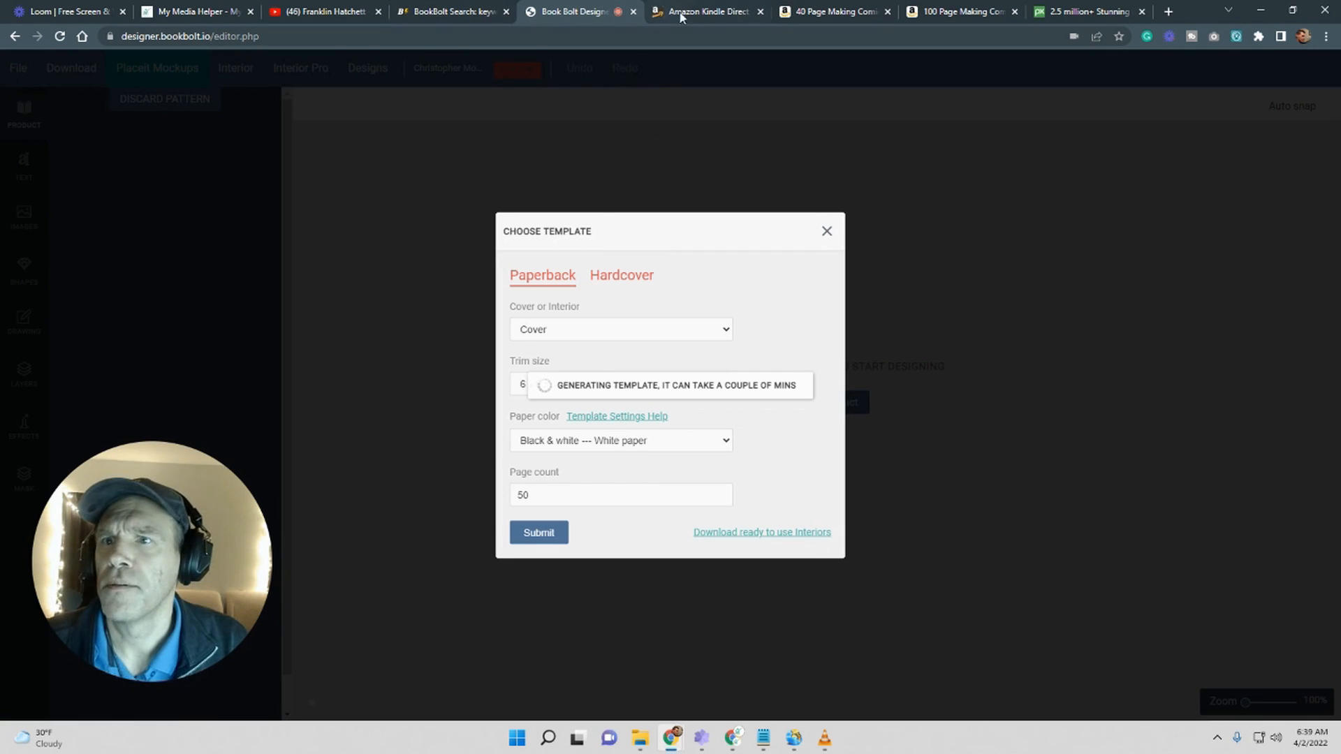
Step: Review the Amazon listing of the 40-page blank comic book workbook, including its description and product details
left_click(810, 21)
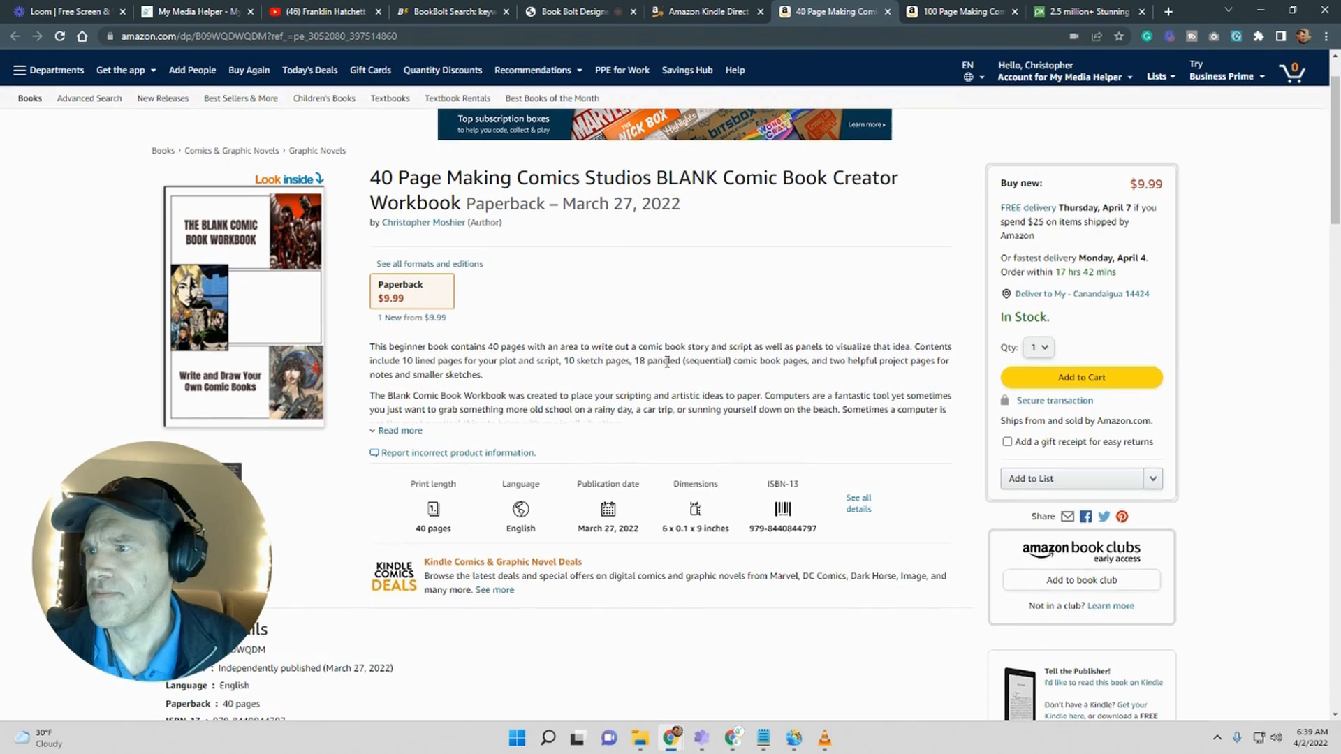
scroll(667, 367, "down", 2)
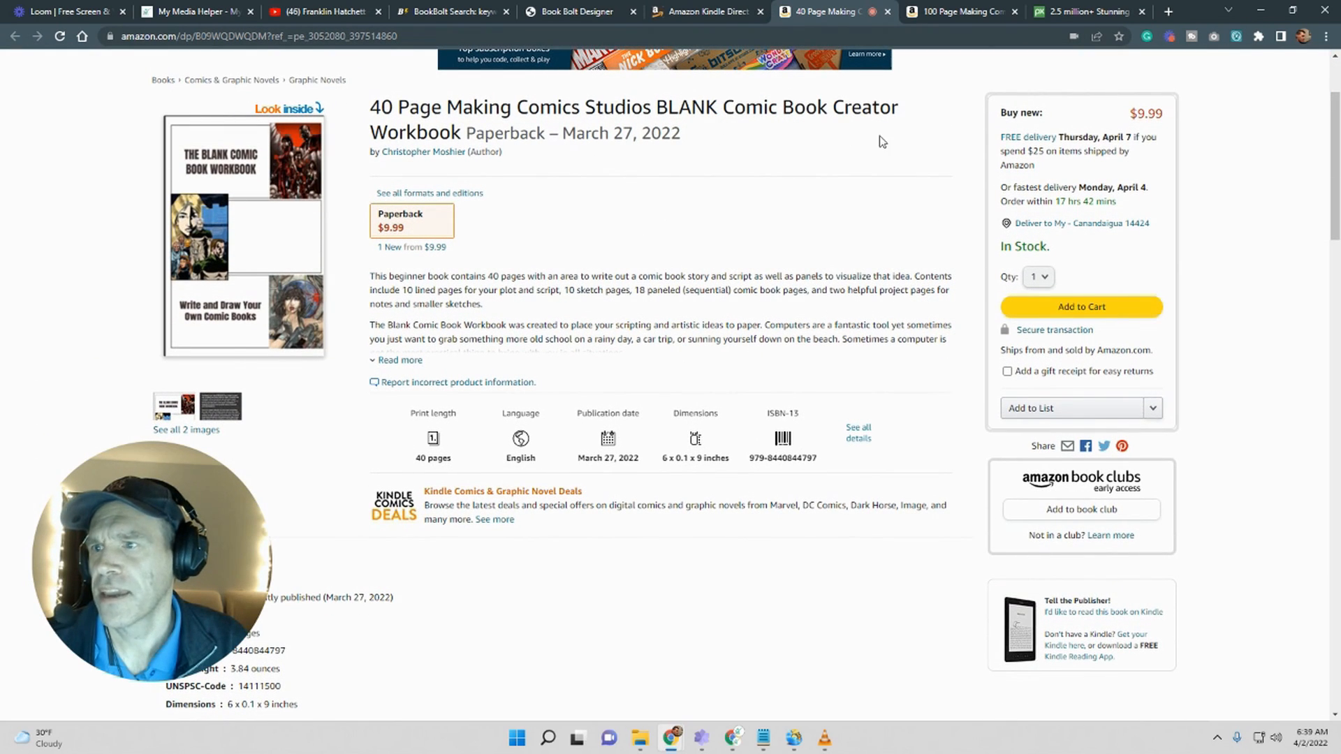
scroll(258, 297, "down", 2)
scroll(259, 297, "up", 2)
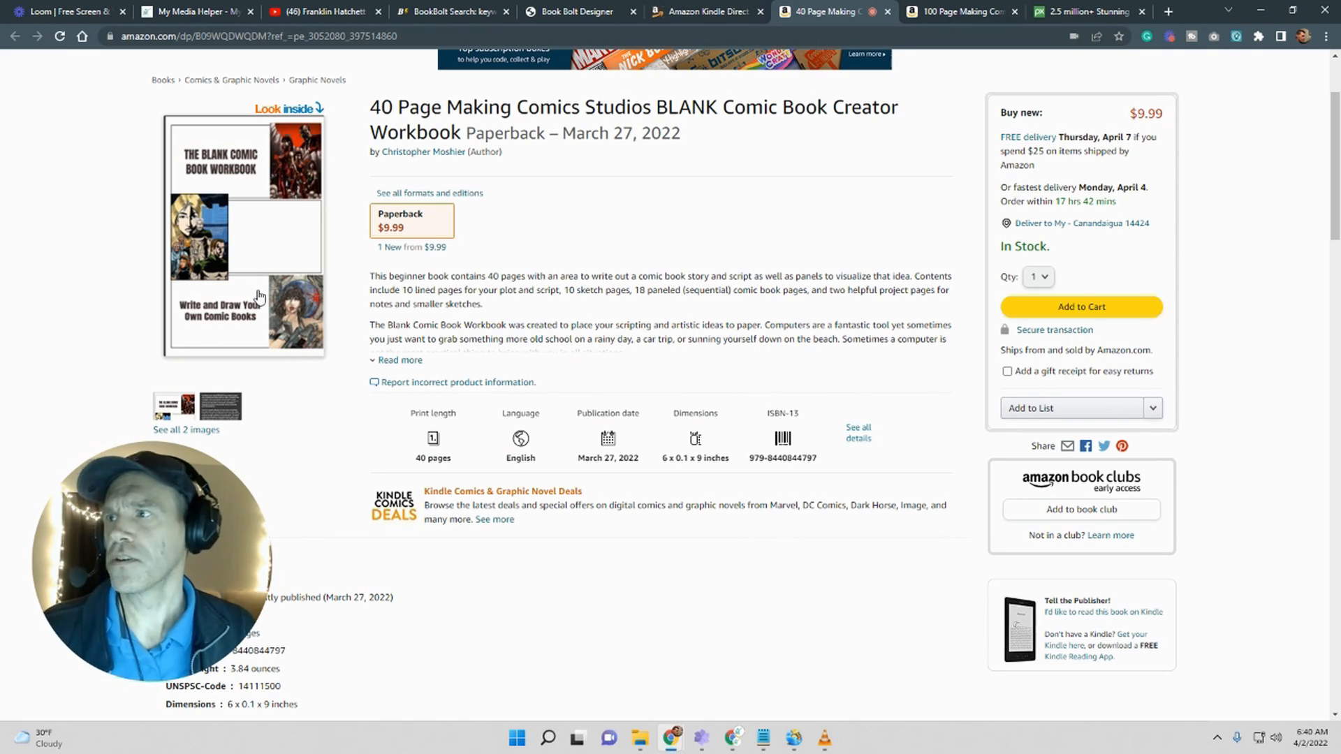
Step: Search the web for "office 365" in a new browser tab and open the official Microsoft 365 site
left_click(1168, 12)
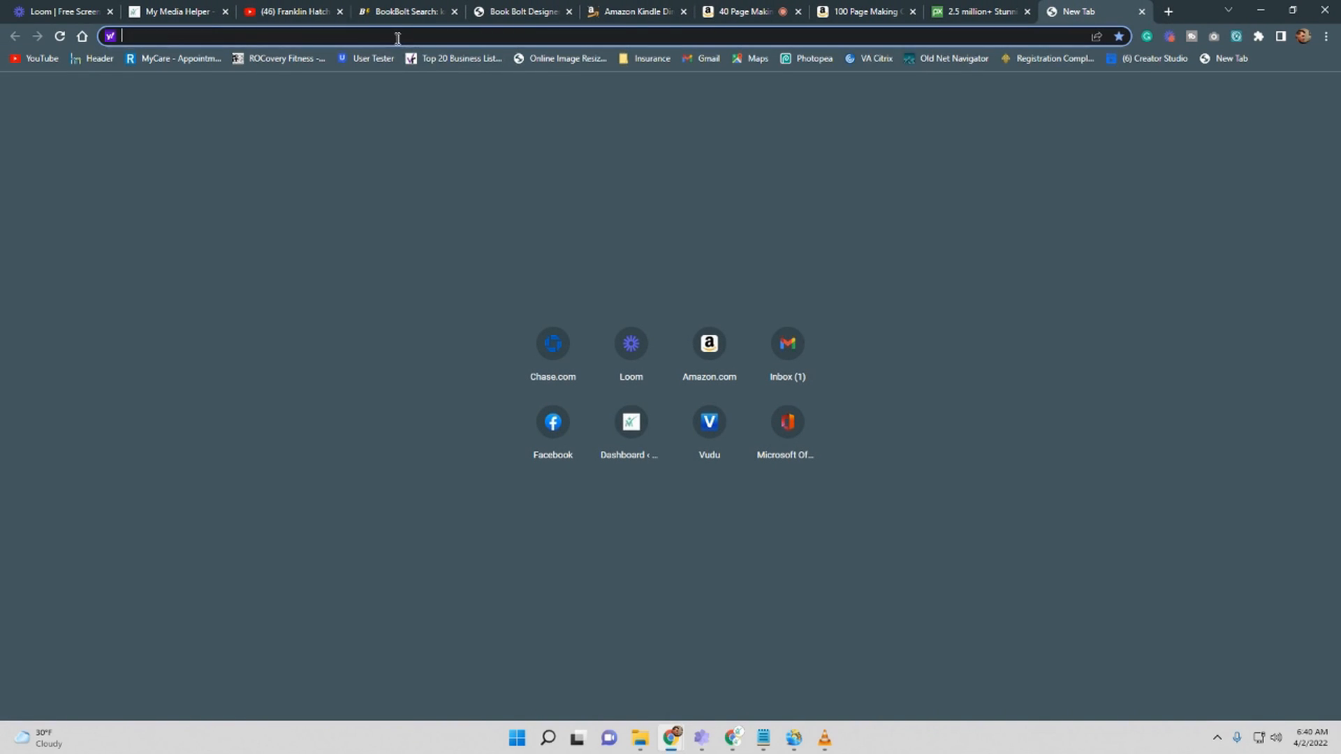
type("office 365")
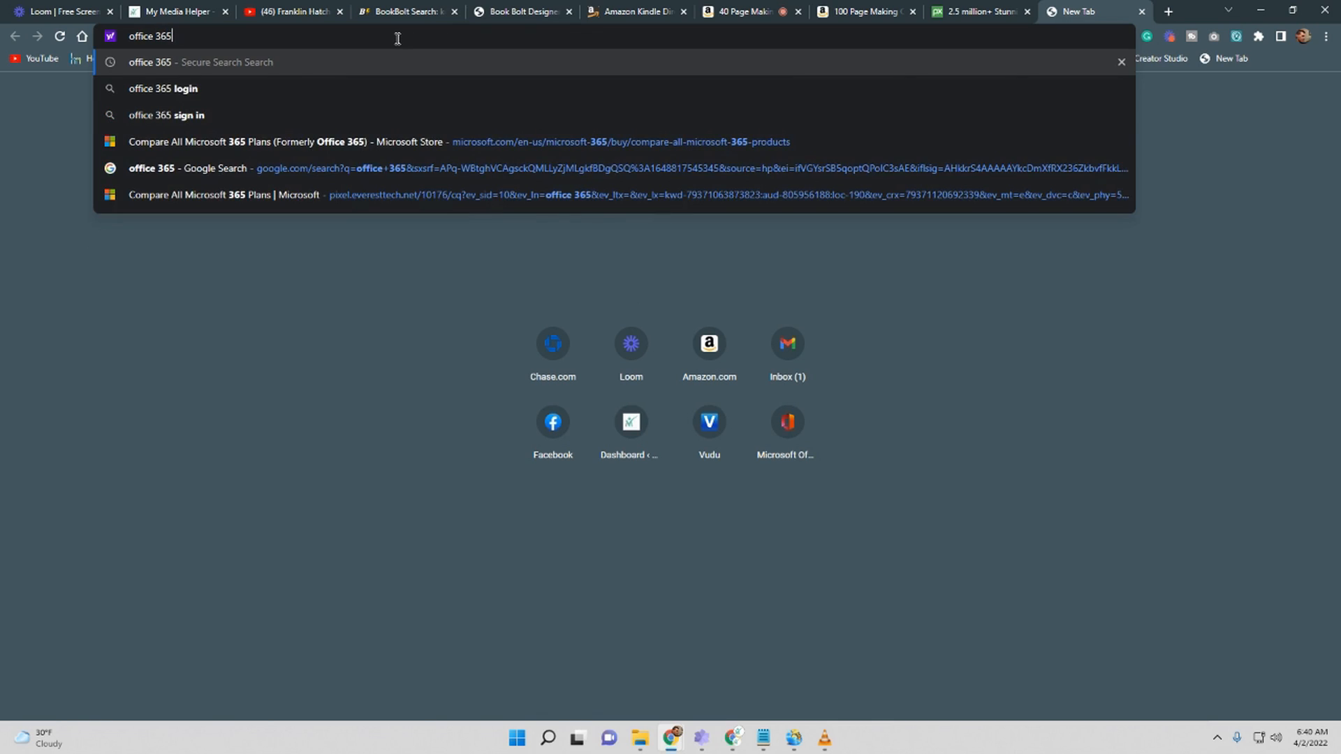
key("Return")
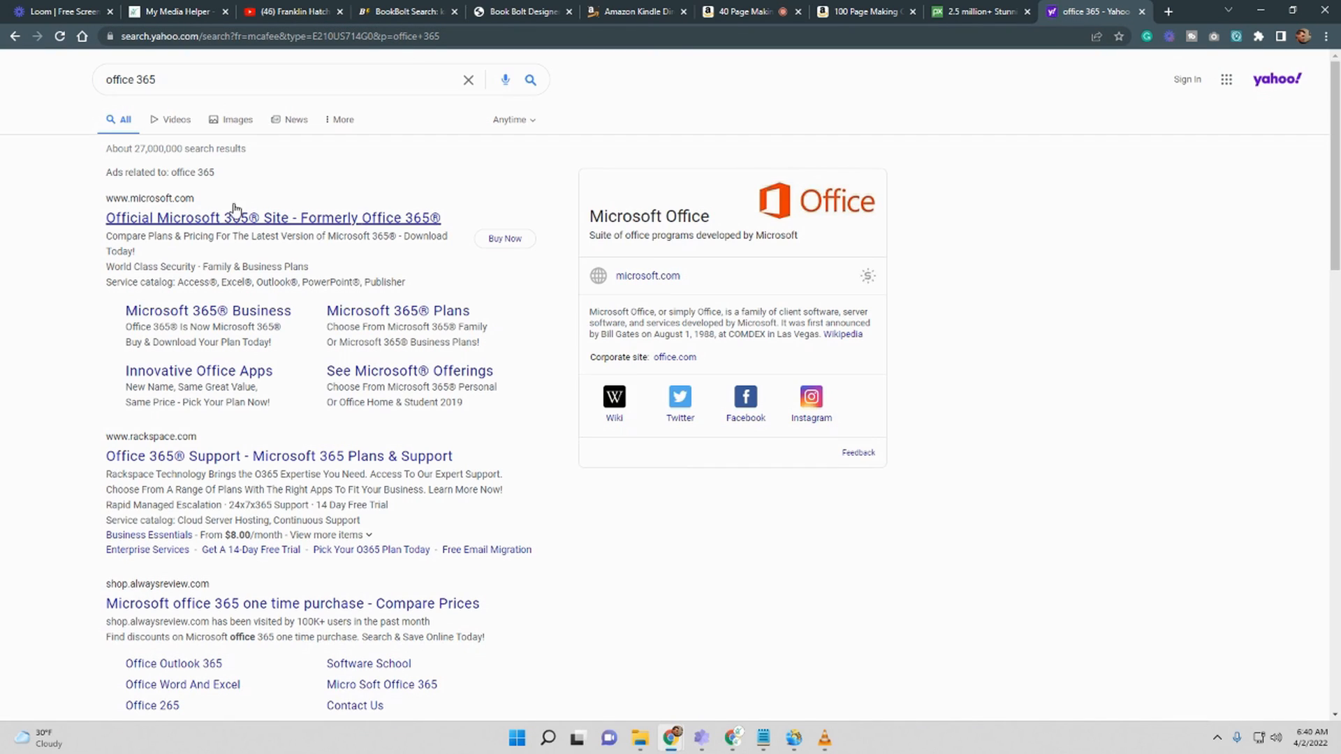
scroll(422, 539, "down", 2)
scroll(233, 260, "up", 2)
left_click(230, 218)
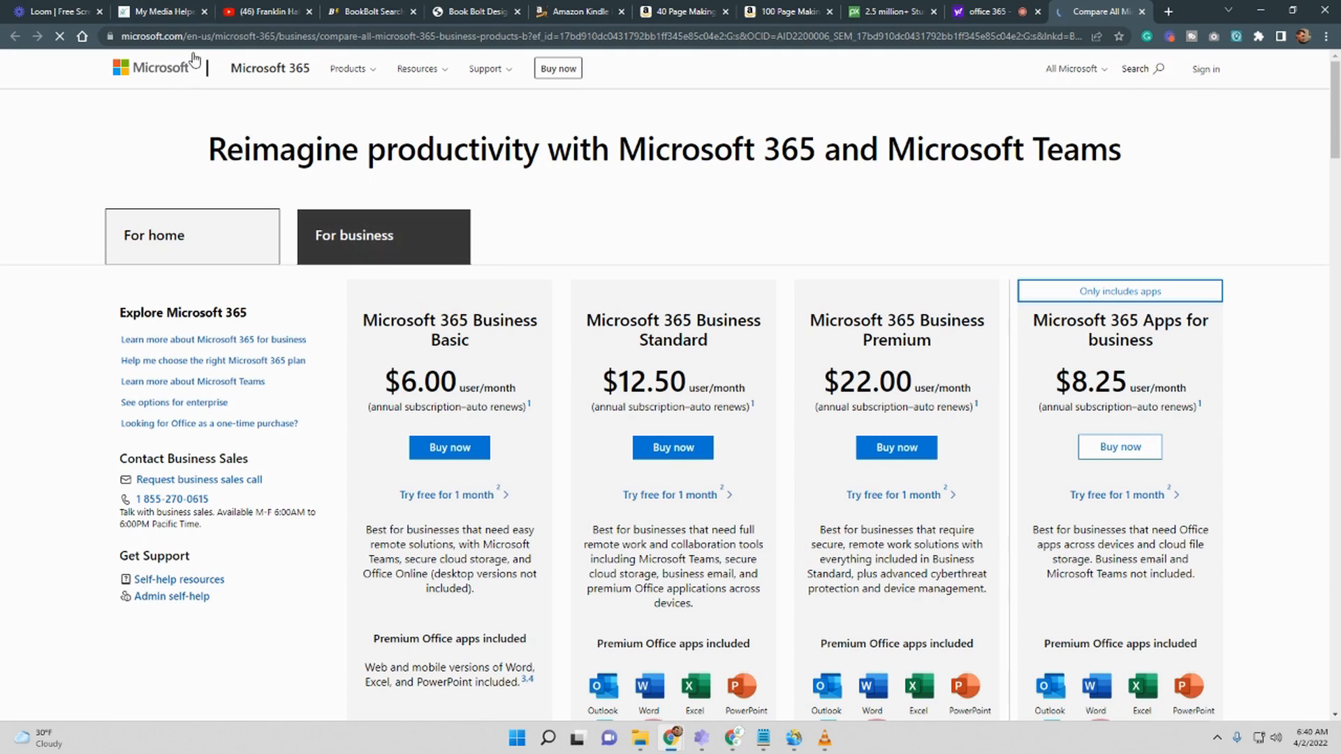
Step: Go to the Office home page and open the DRAWN COMICS WORKBOOK Interior Pages PDF from the quick access files
left_click(201, 36)
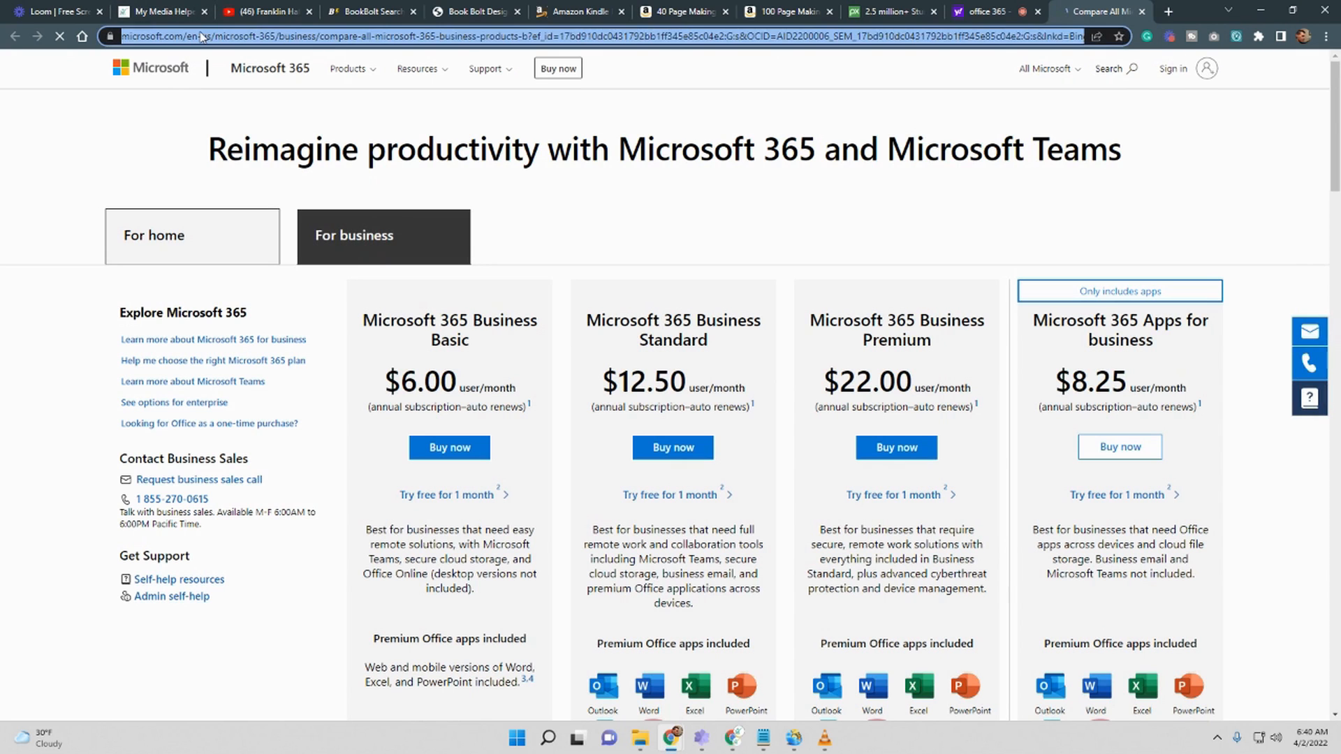
type("office")
key("Return")
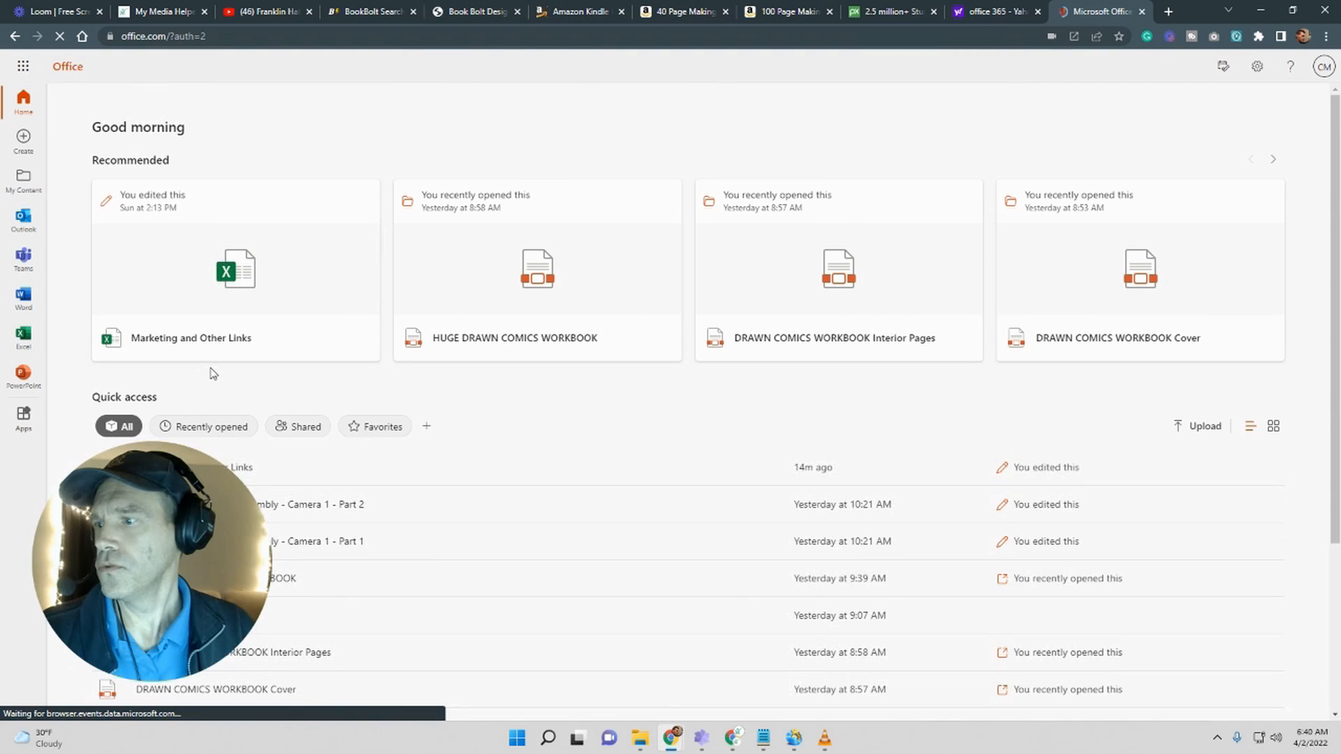
scroll(262, 348, "down", 3)
scroll(310, 343, "down", 1)
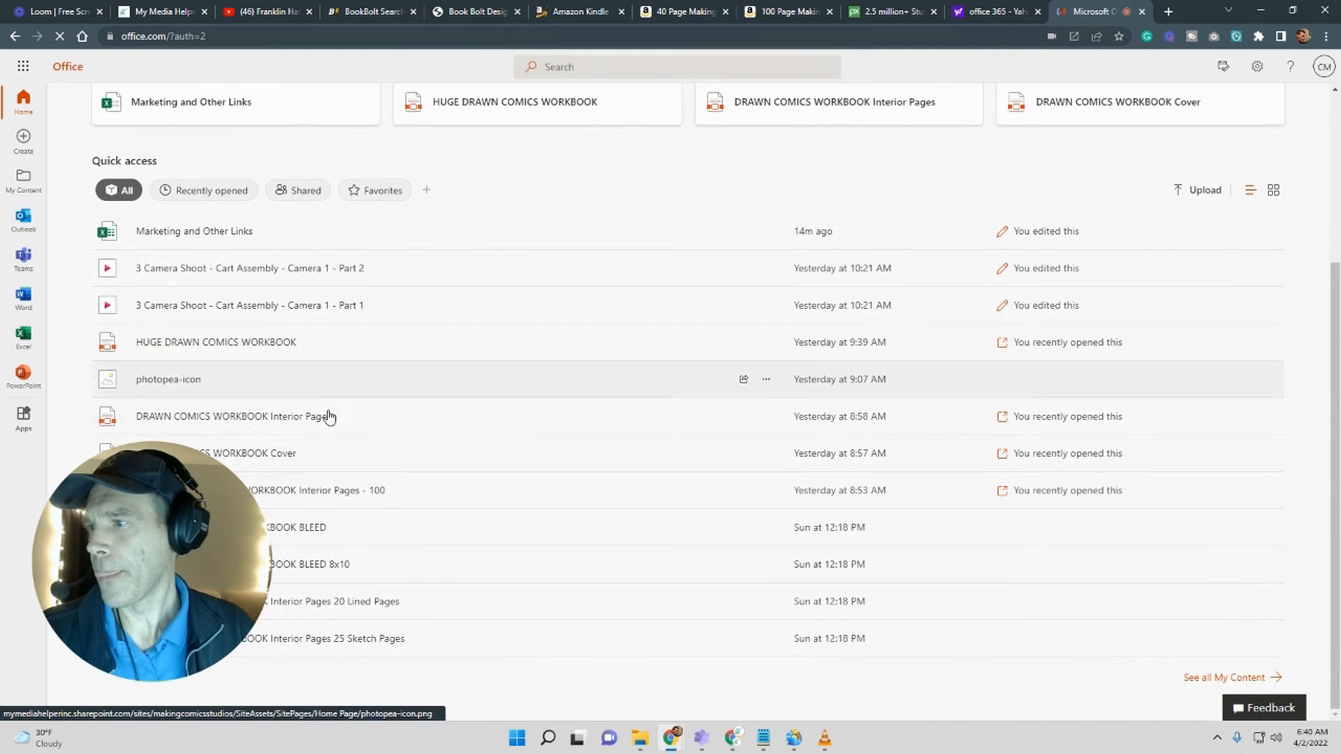
left_click(242, 417)
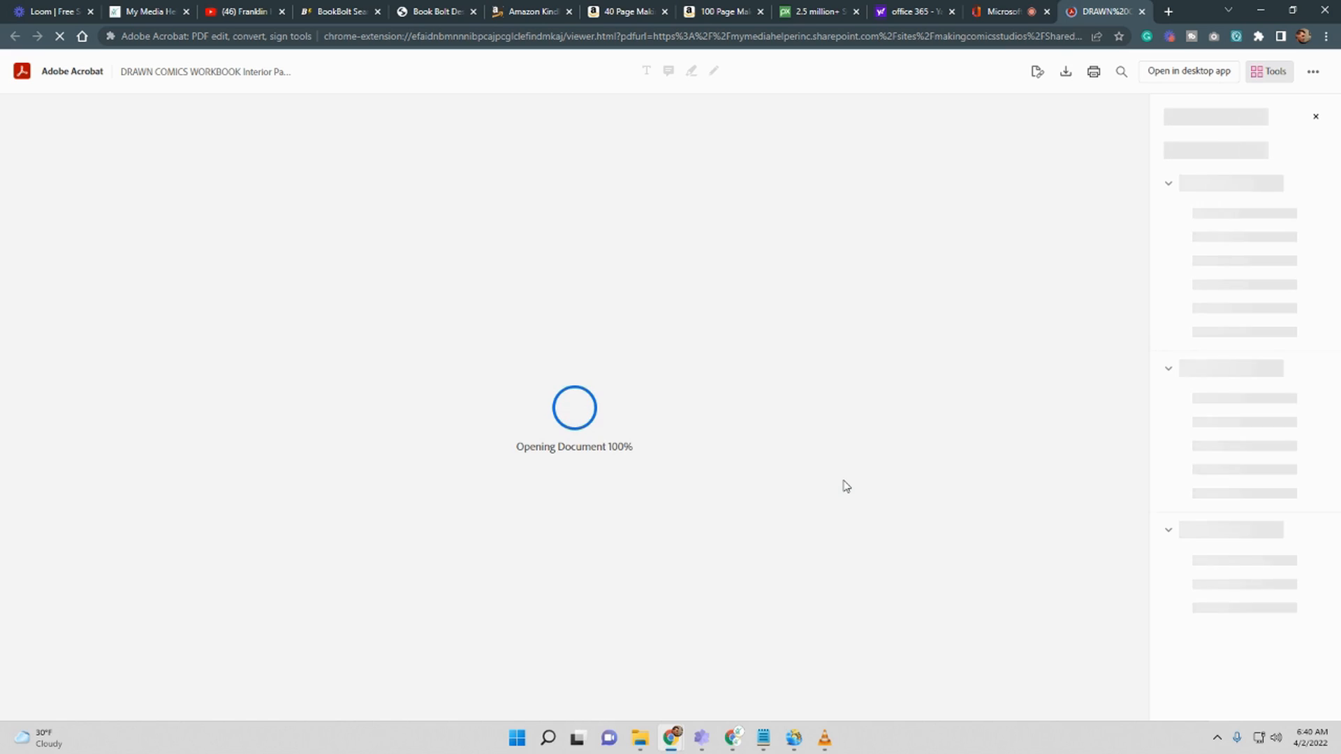
Step: Look through the workbook's interior PDF, examining its sketch, lined and paneled pages
scroll(846, 487, "down", 15)
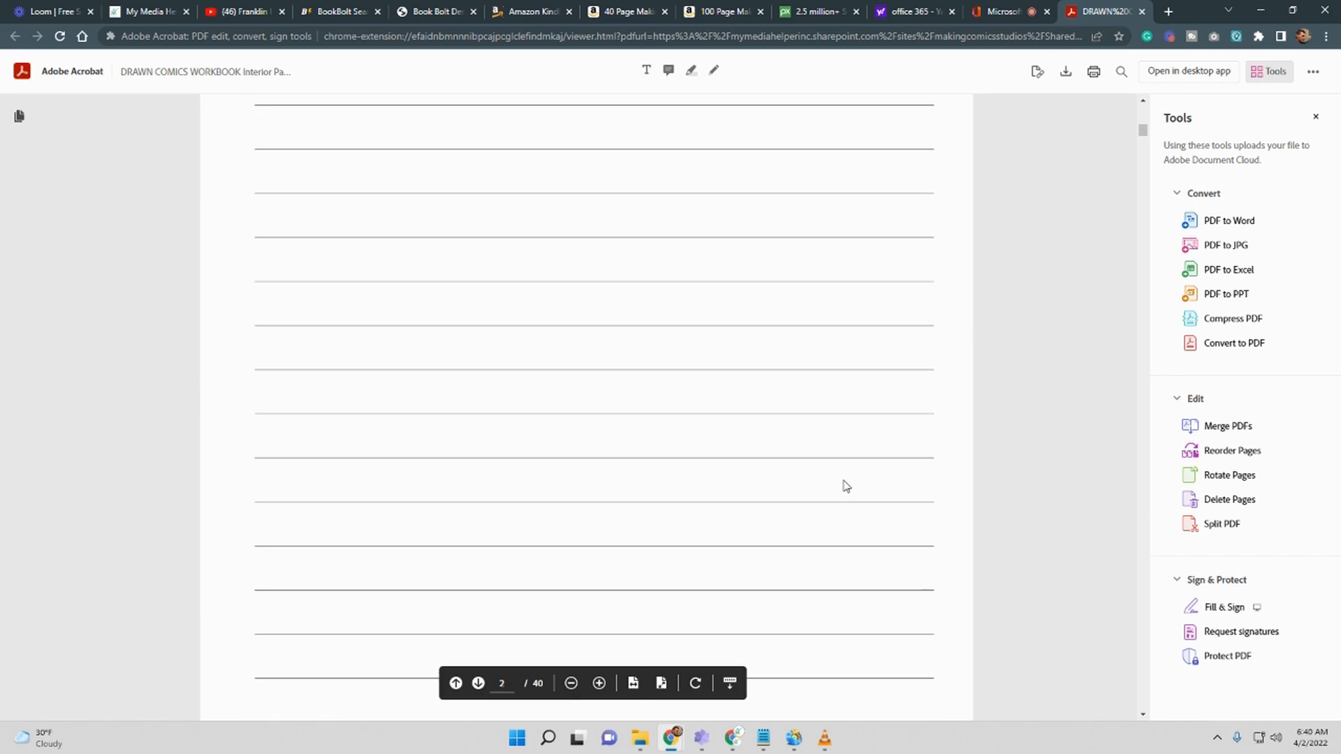
scroll(833, 474, "down", 2)
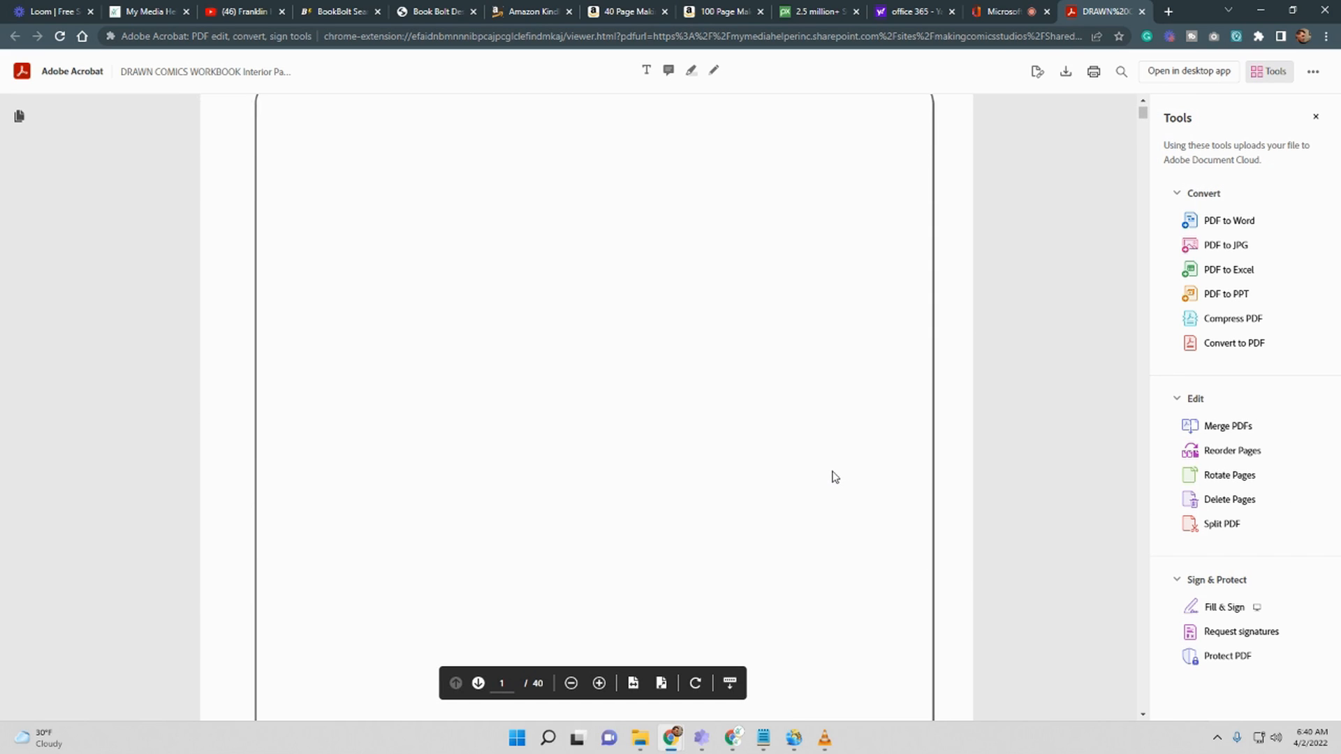
scroll(639, 435, "down", 12)
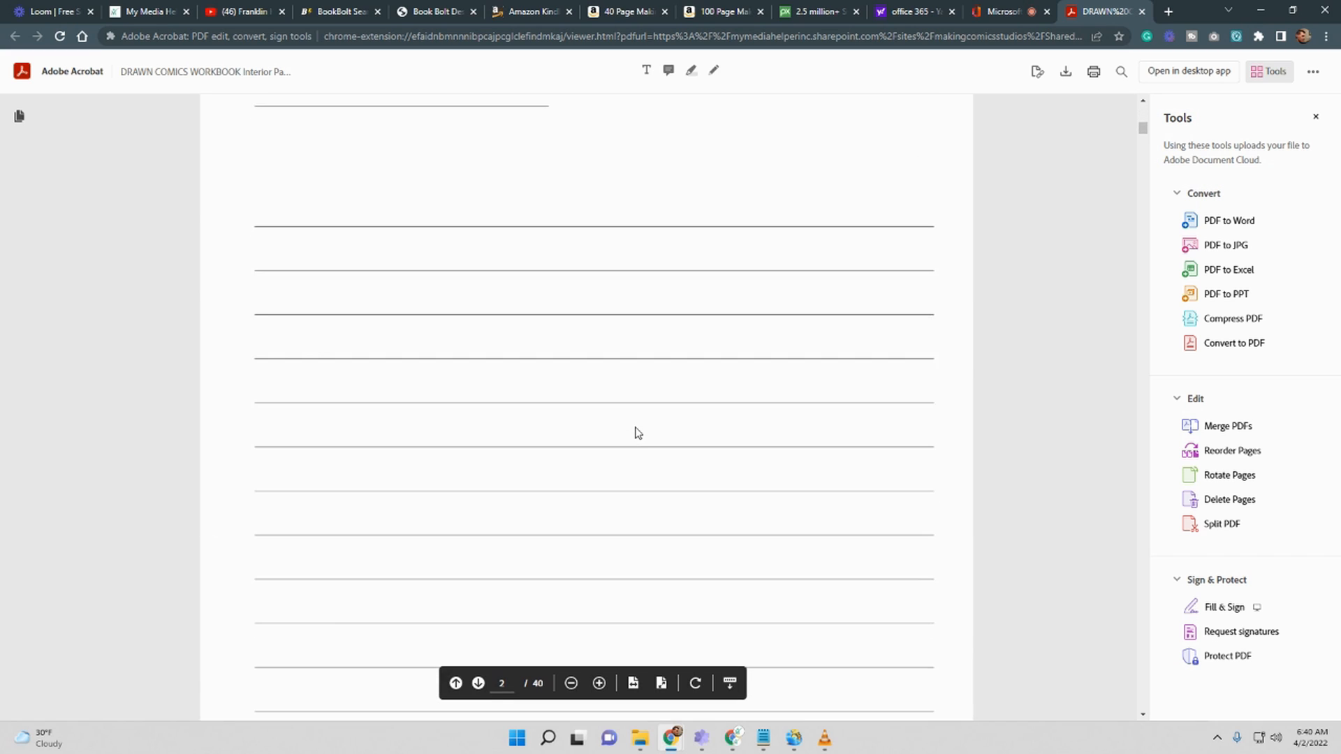
left_click_drag(1144, 144, 1116, 612)
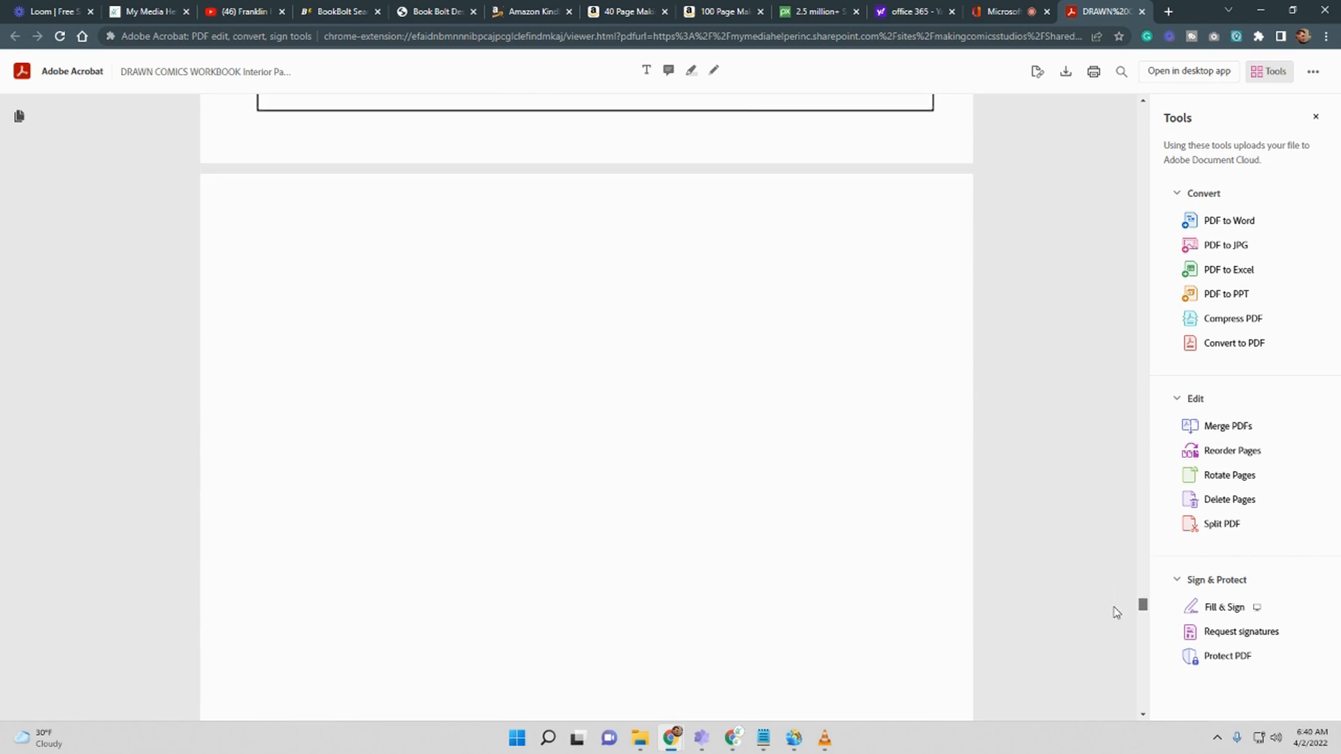
Step: Compare the Amazon listings of the 40-page paperback and 100-page hardcover workbooks, and view the KDP bookshelf
left_click(629, 14)
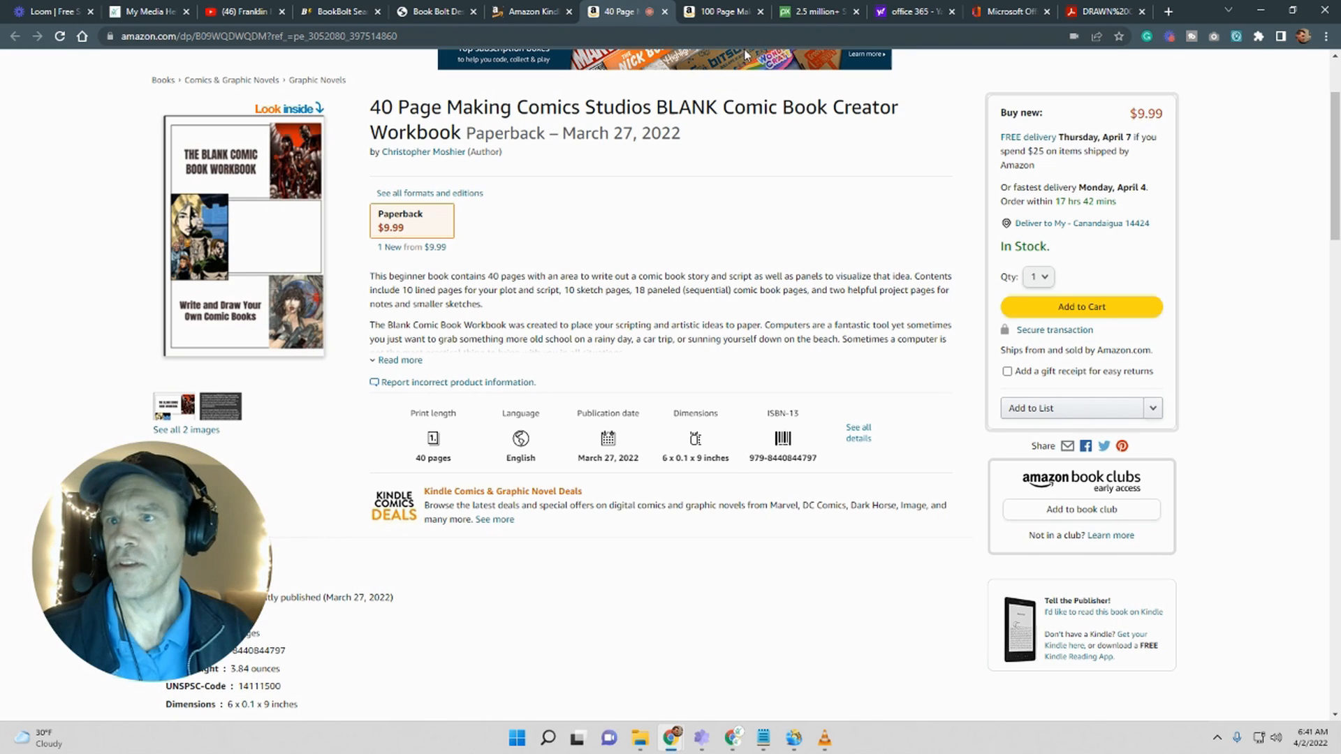
left_click(723, 11)
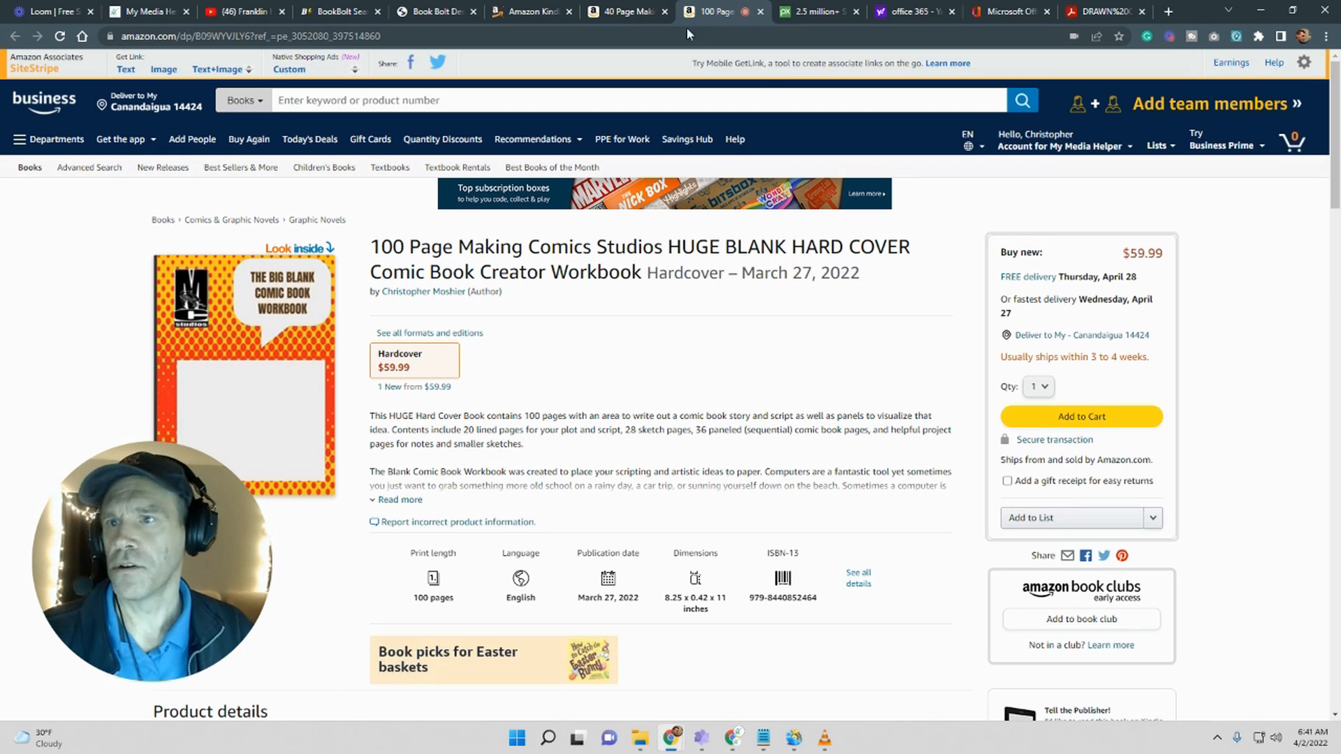
left_click(610, 14)
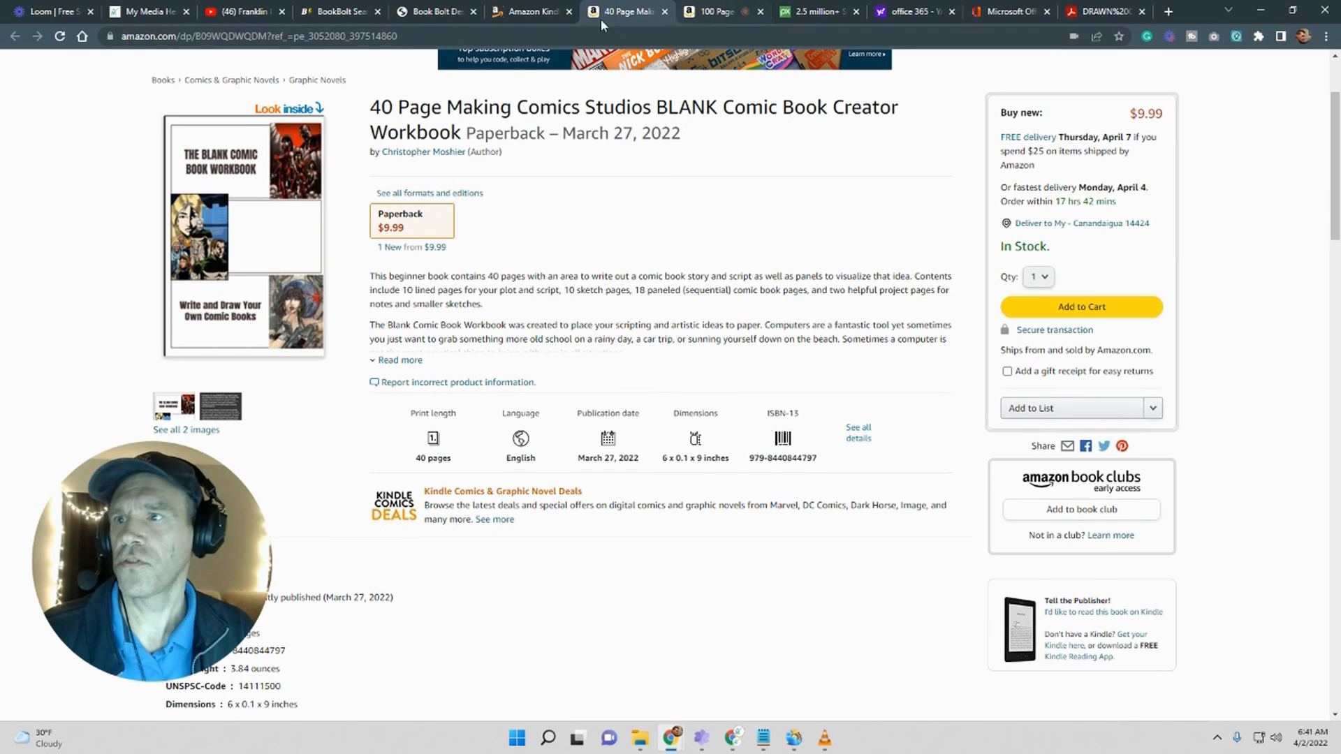
left_click(521, 14)
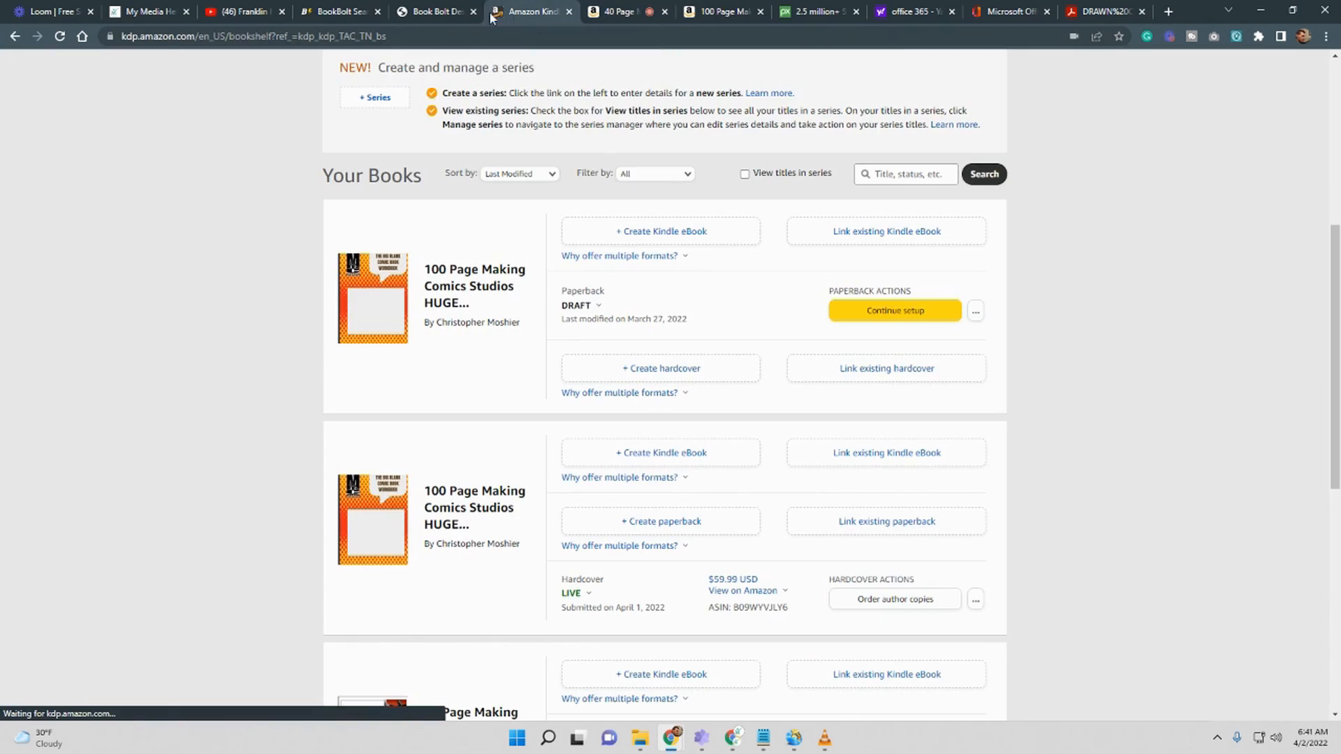
Step: Switch back to the cover template in Book Bolt Designer and show its image upload options
left_click(433, 13)
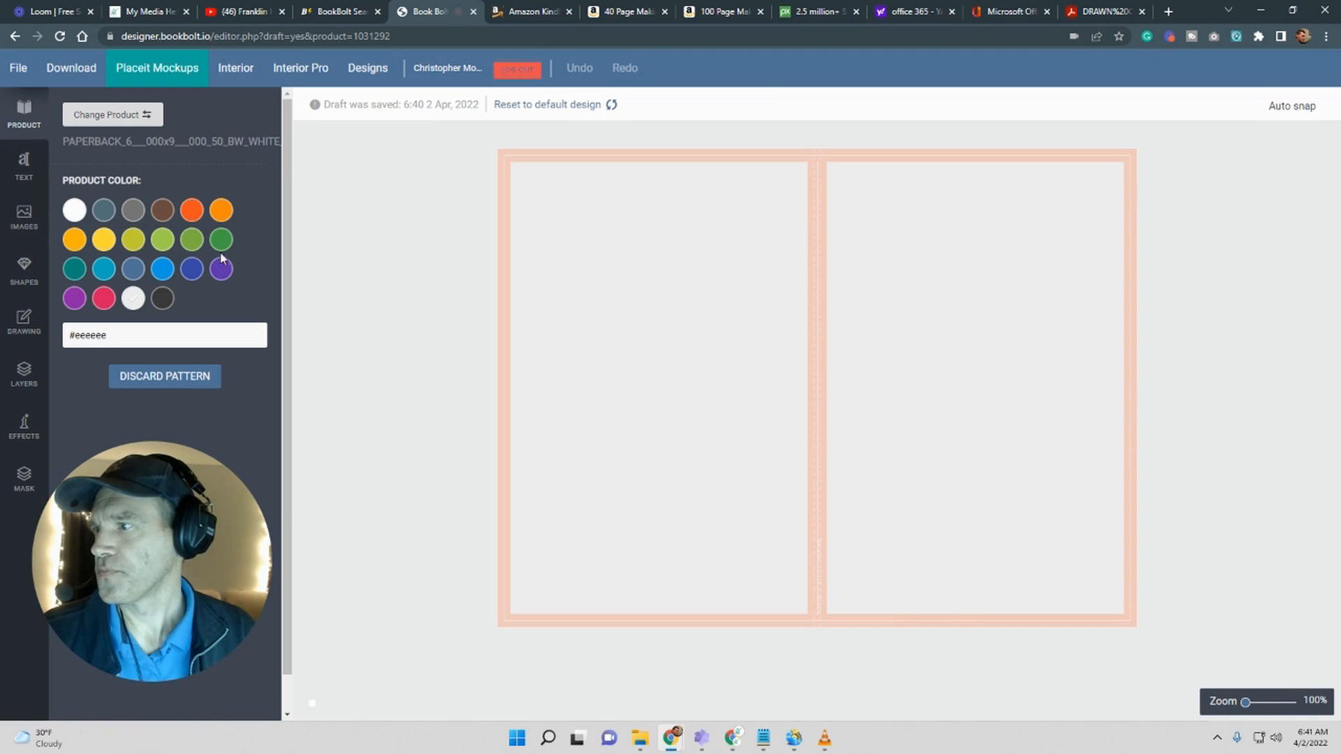
left_click(38, 217)
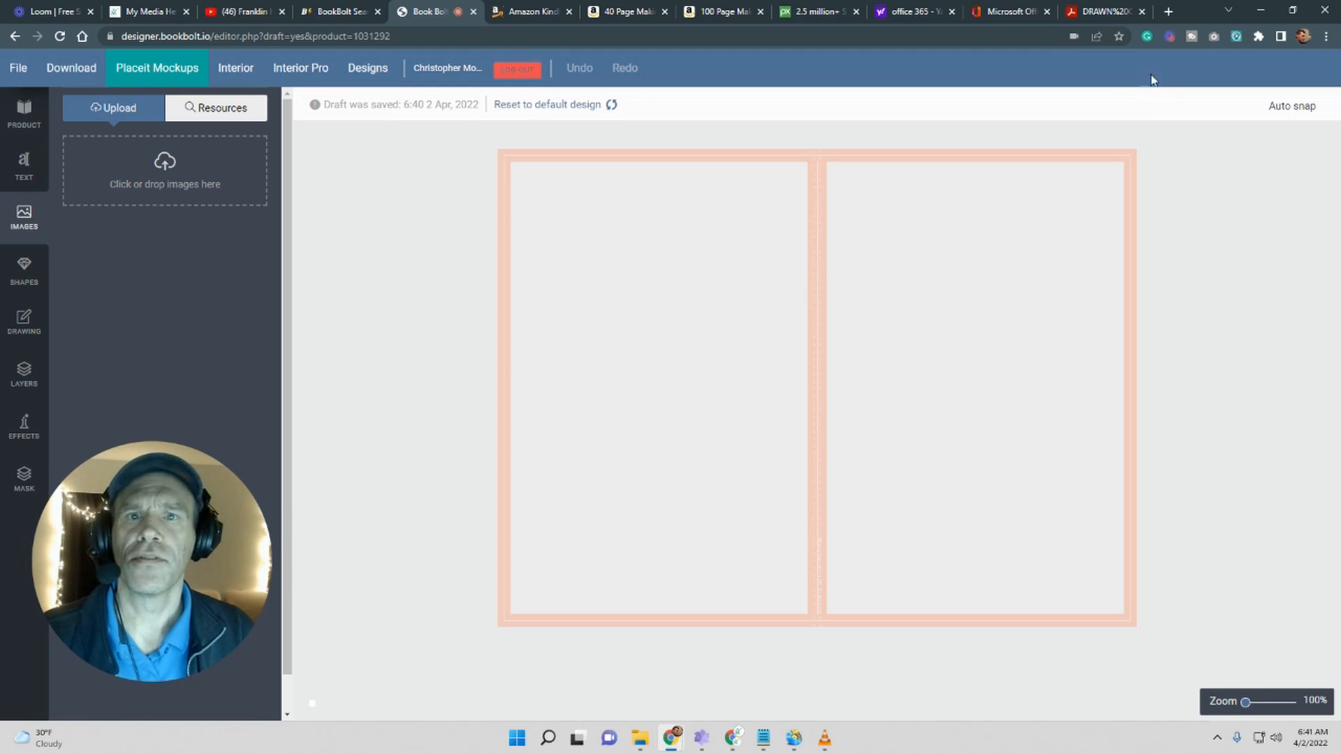
Step: Open Canva in a new browser tab and search its templates for "book cover"
left_click(1168, 14)
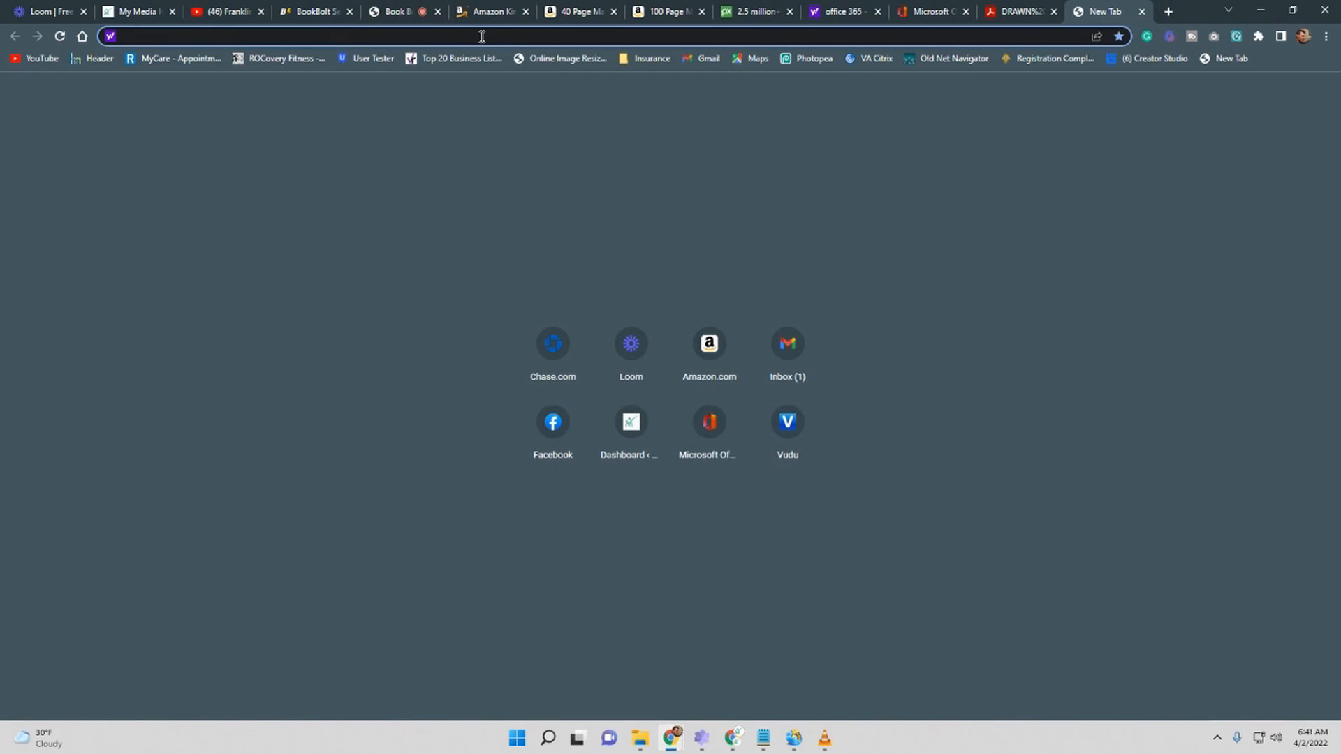
type("canva")
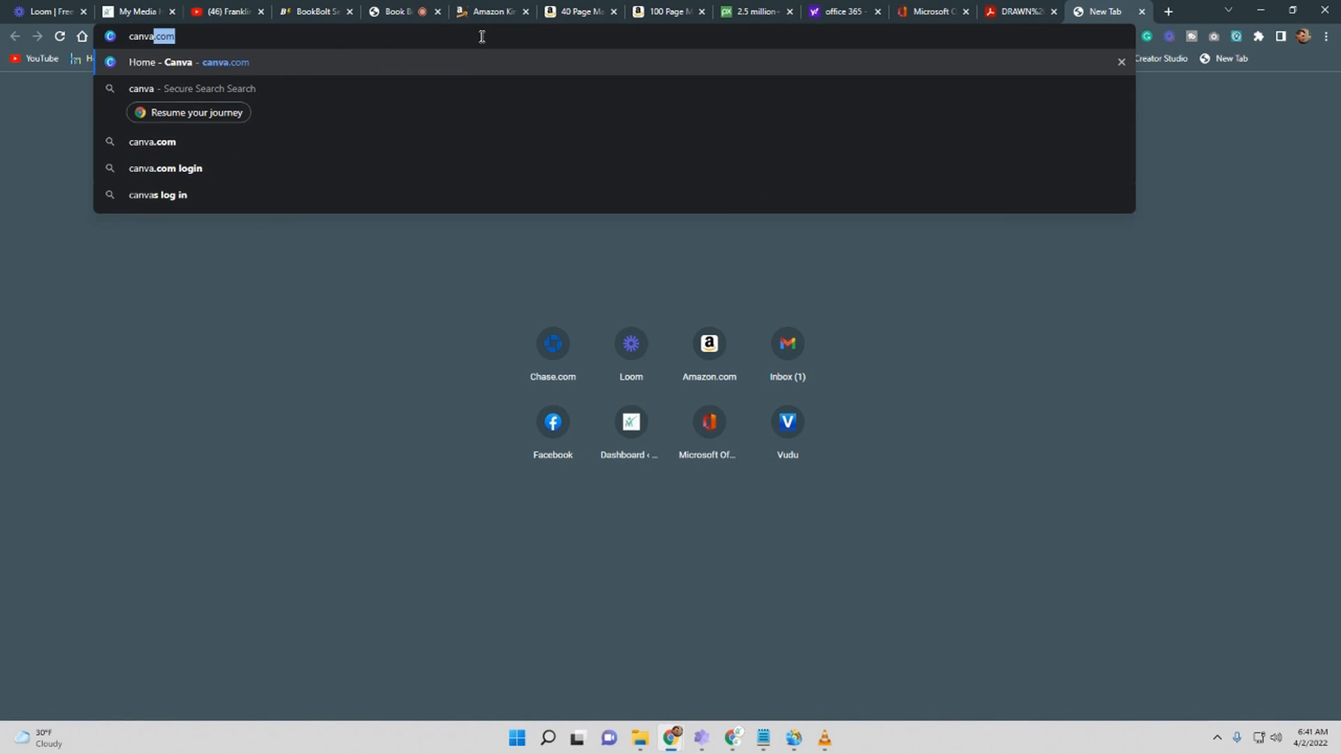
key("Return")
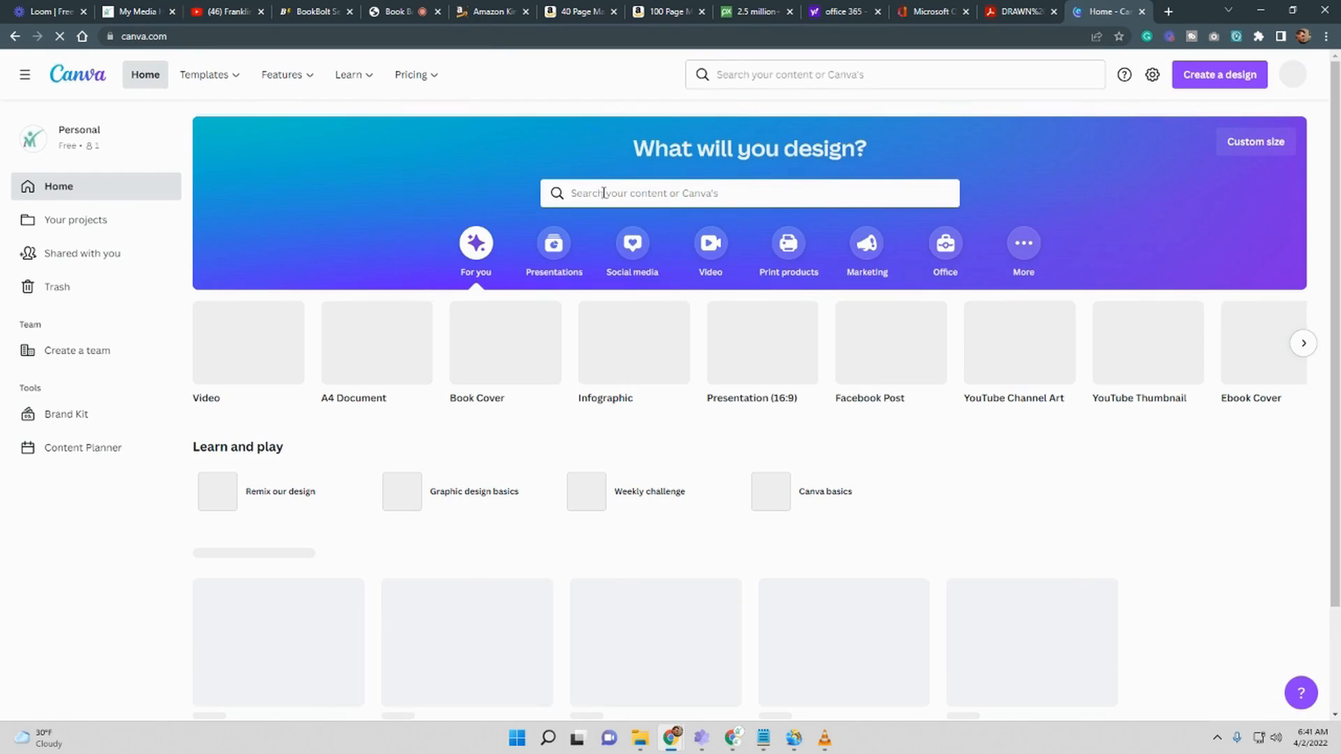
left_click(601, 193)
type("book cover")
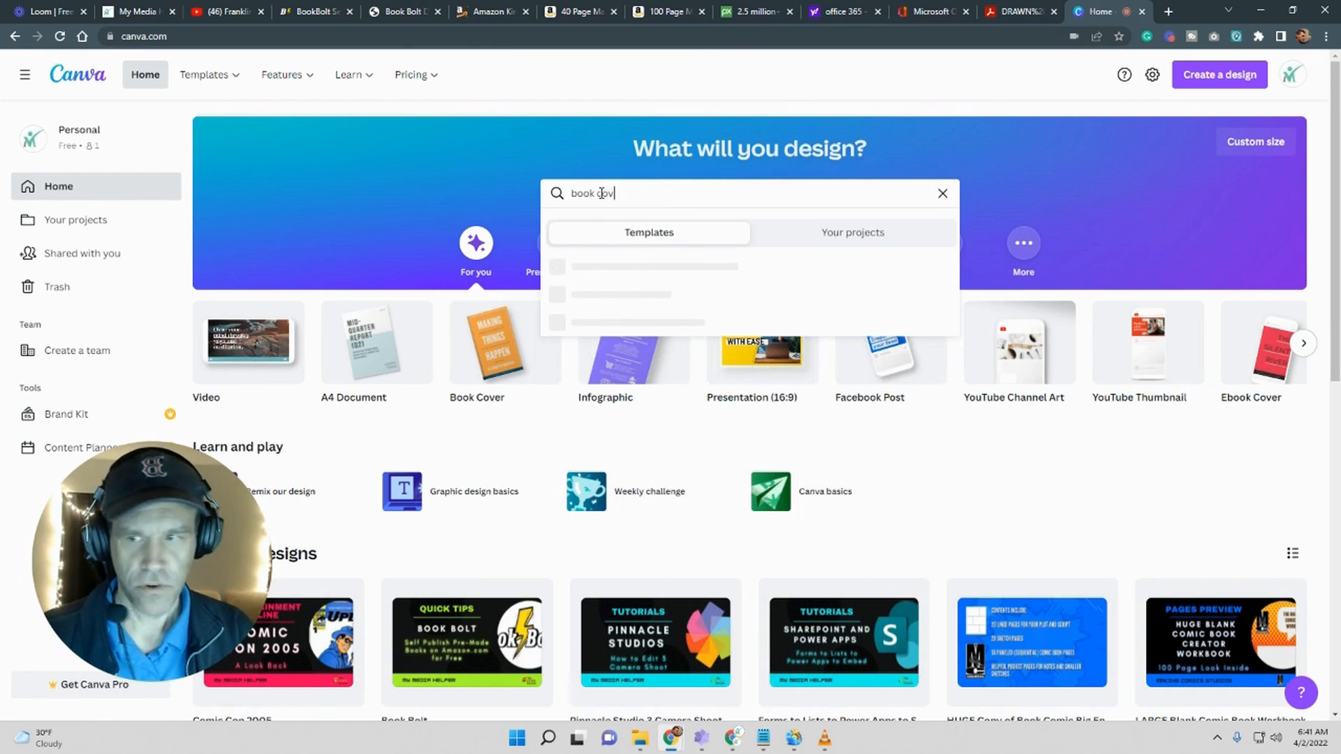
key("Return")
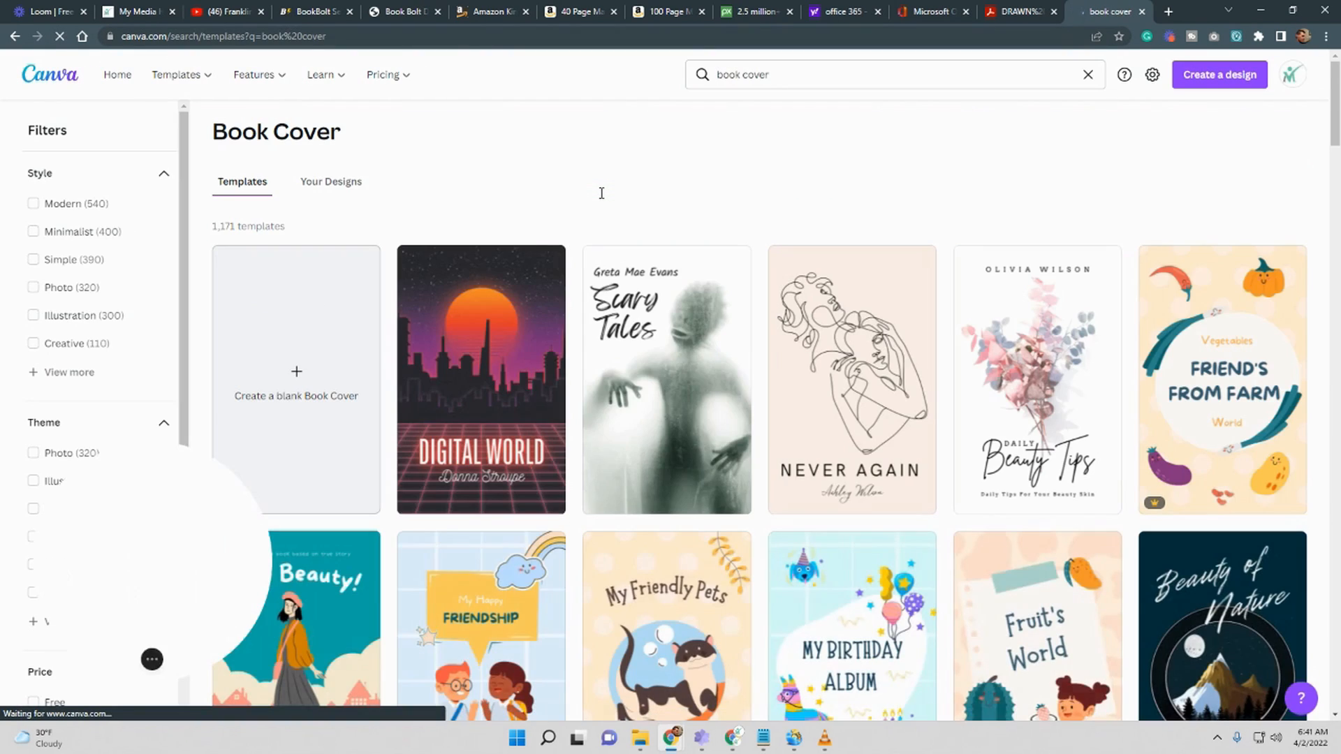
Step: Browse the book cover templates and open "The Dark Side of Winter" design for editing
scroll(826, 268, "down", 2)
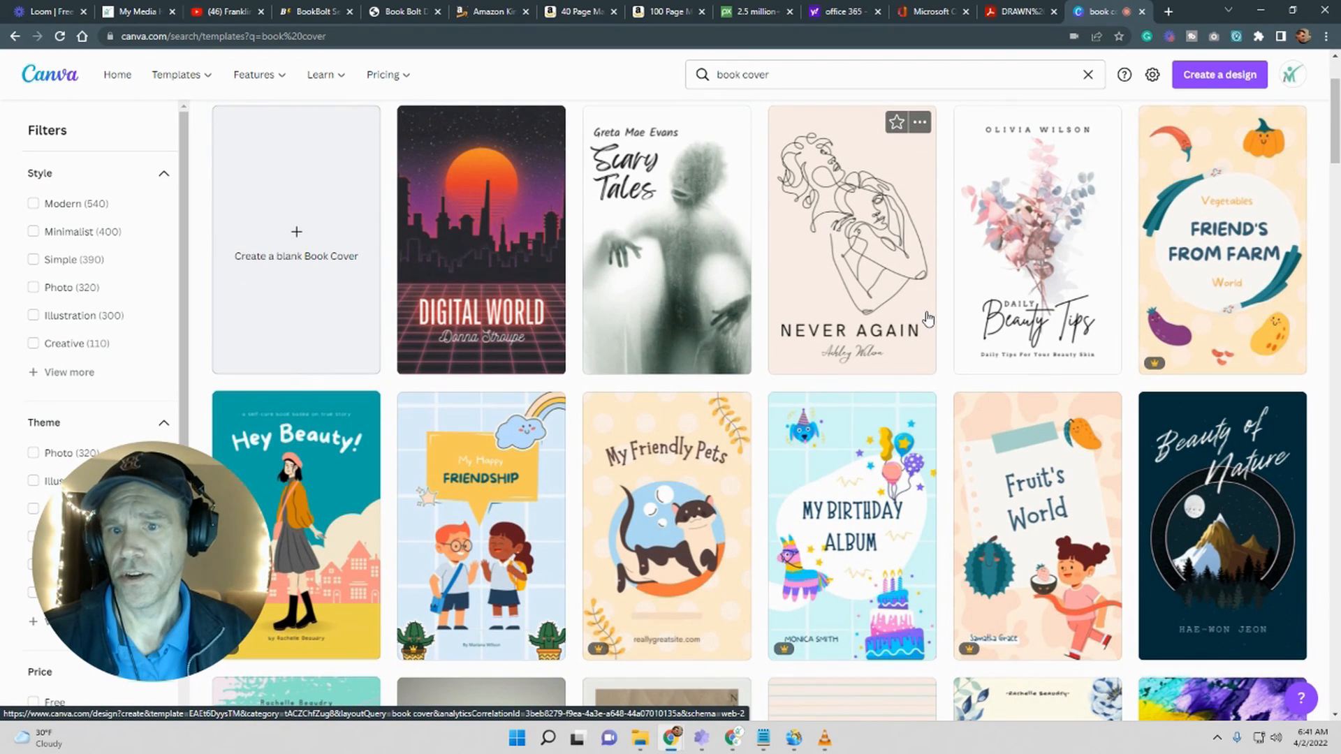
scroll(927, 319, "down", 3)
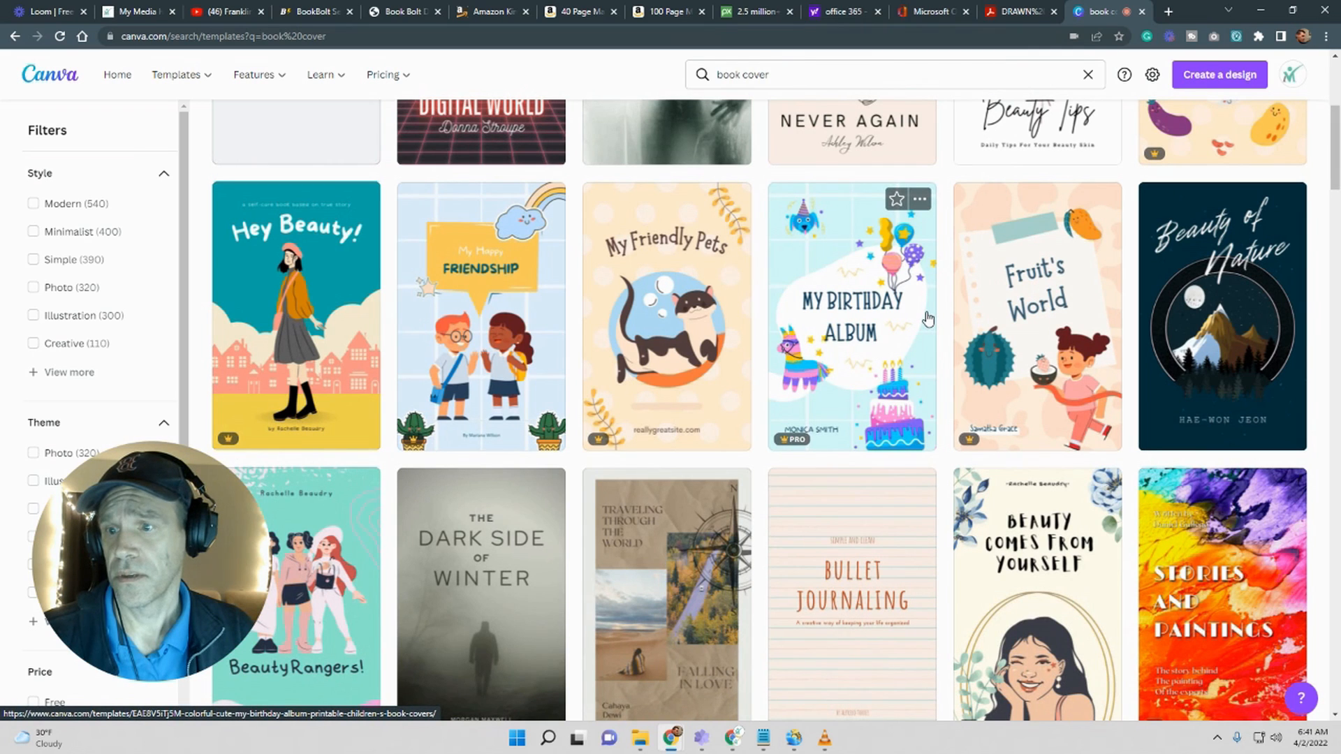
scroll(928, 319, "down", 1)
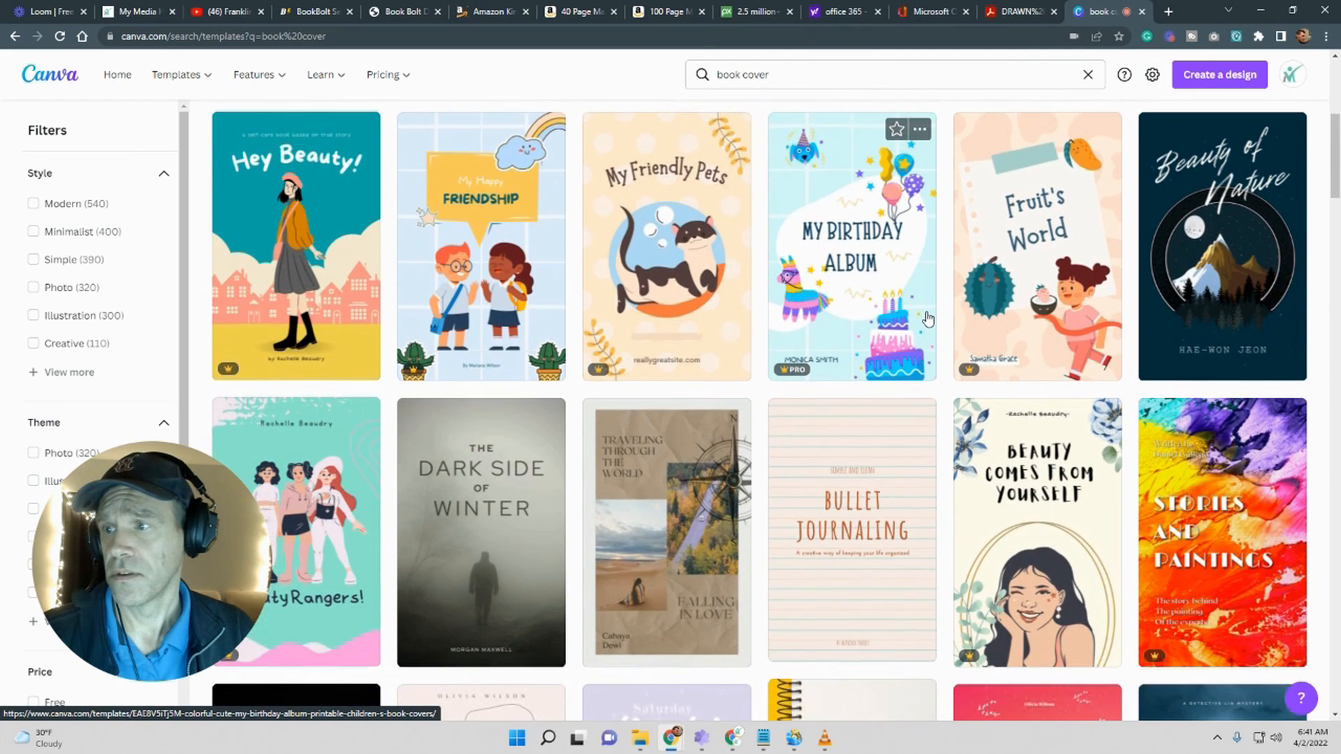
scroll(927, 319, "down", 3)
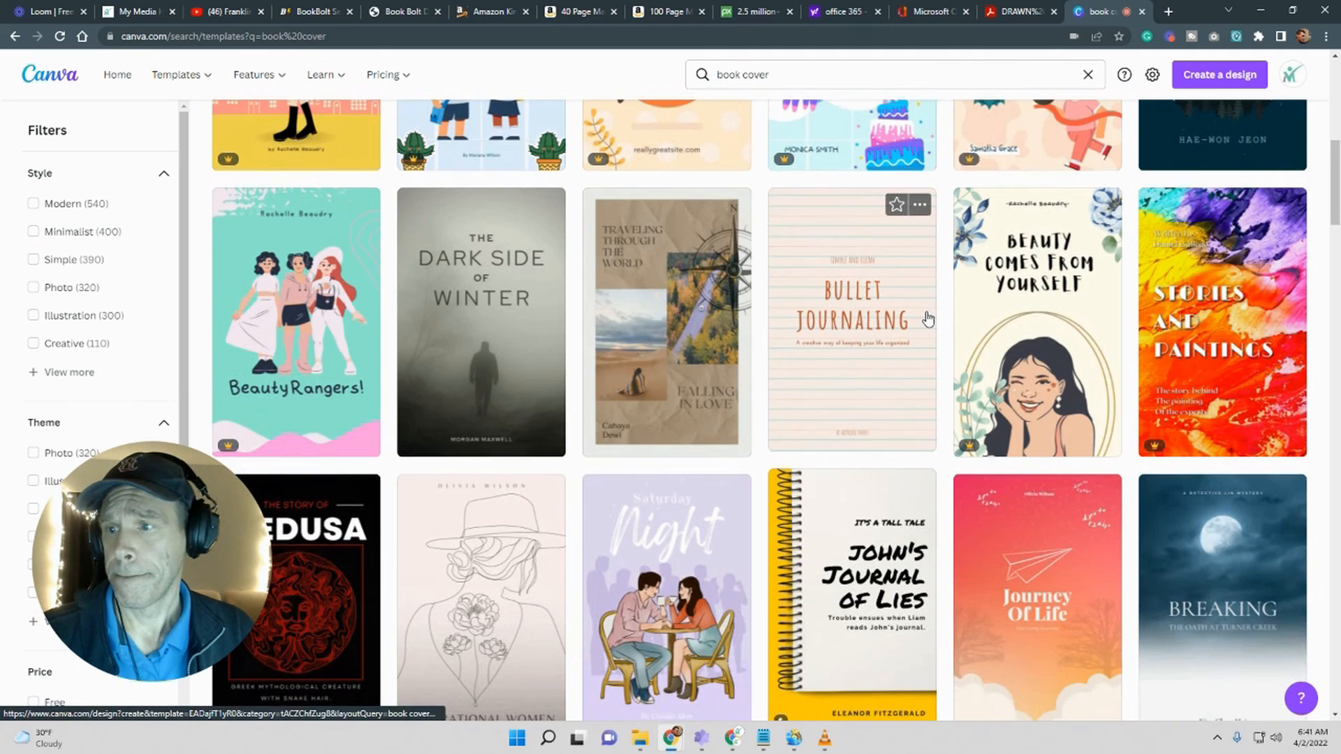
scroll(928, 319, "down", 1)
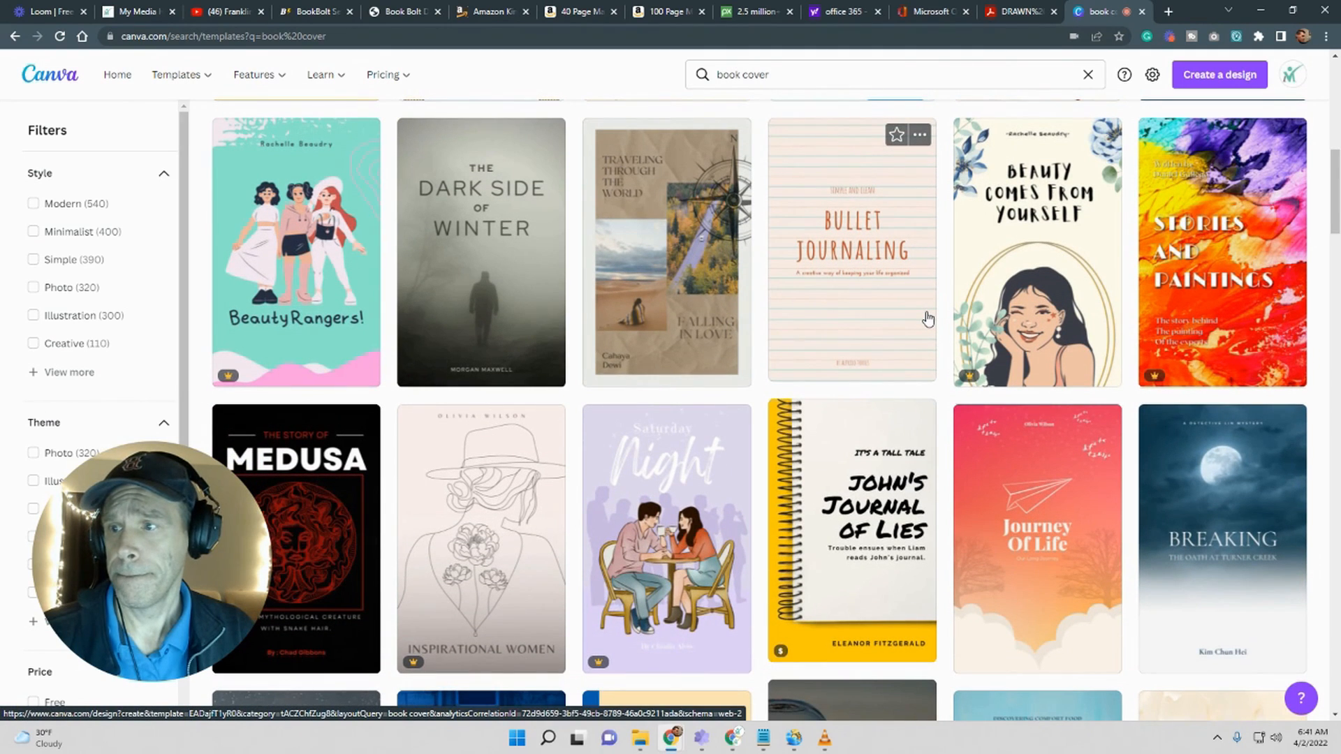
left_click(482, 307)
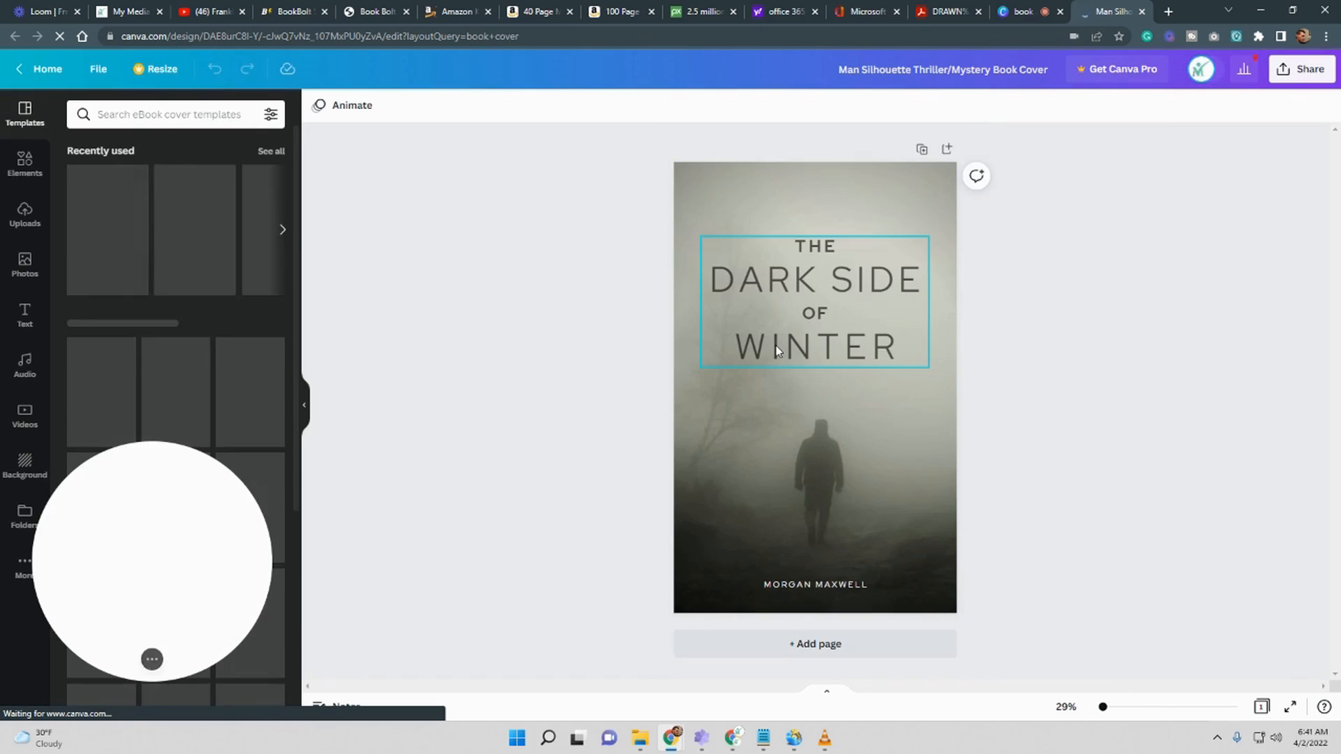
Step: Replace the author name at the foot of the cover with the book author's full name
left_click(859, 585)
left_click(866, 585)
type("CHRISTOPHER")
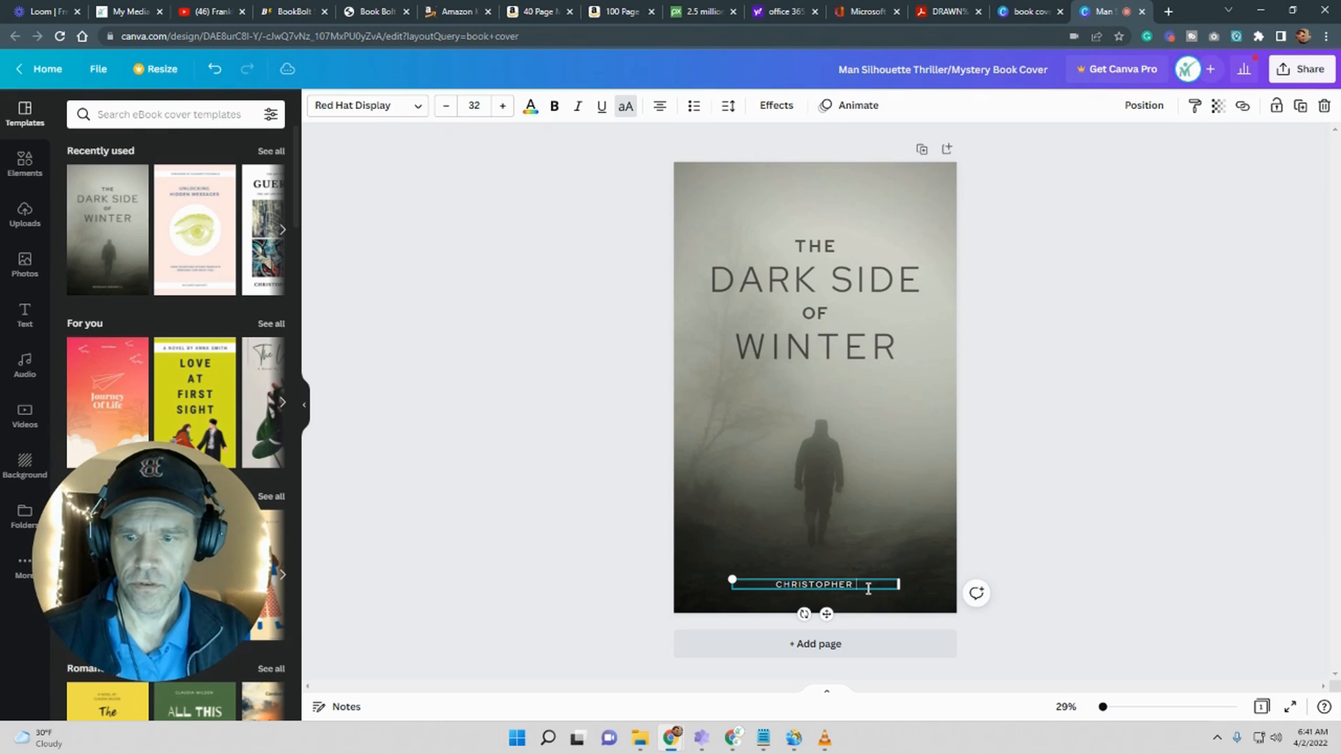
type(" MOSHIER")
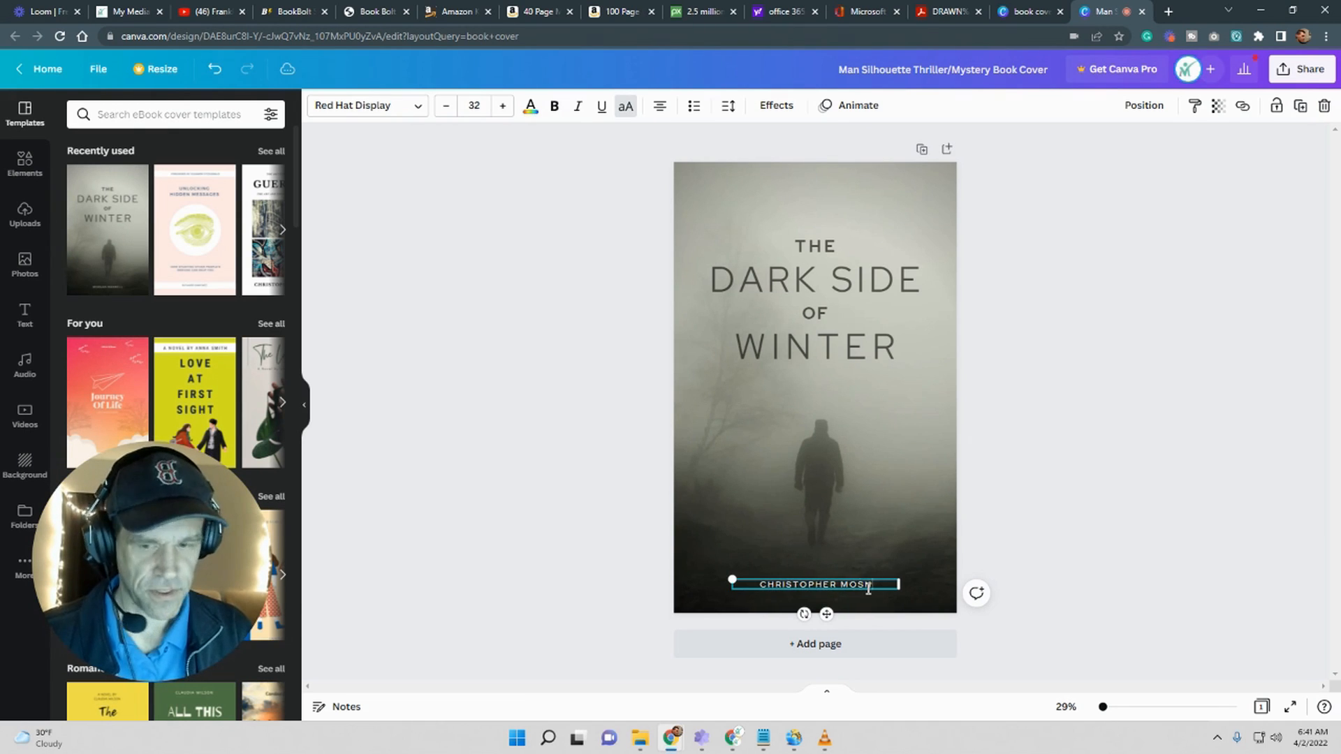
left_click(1122, 445)
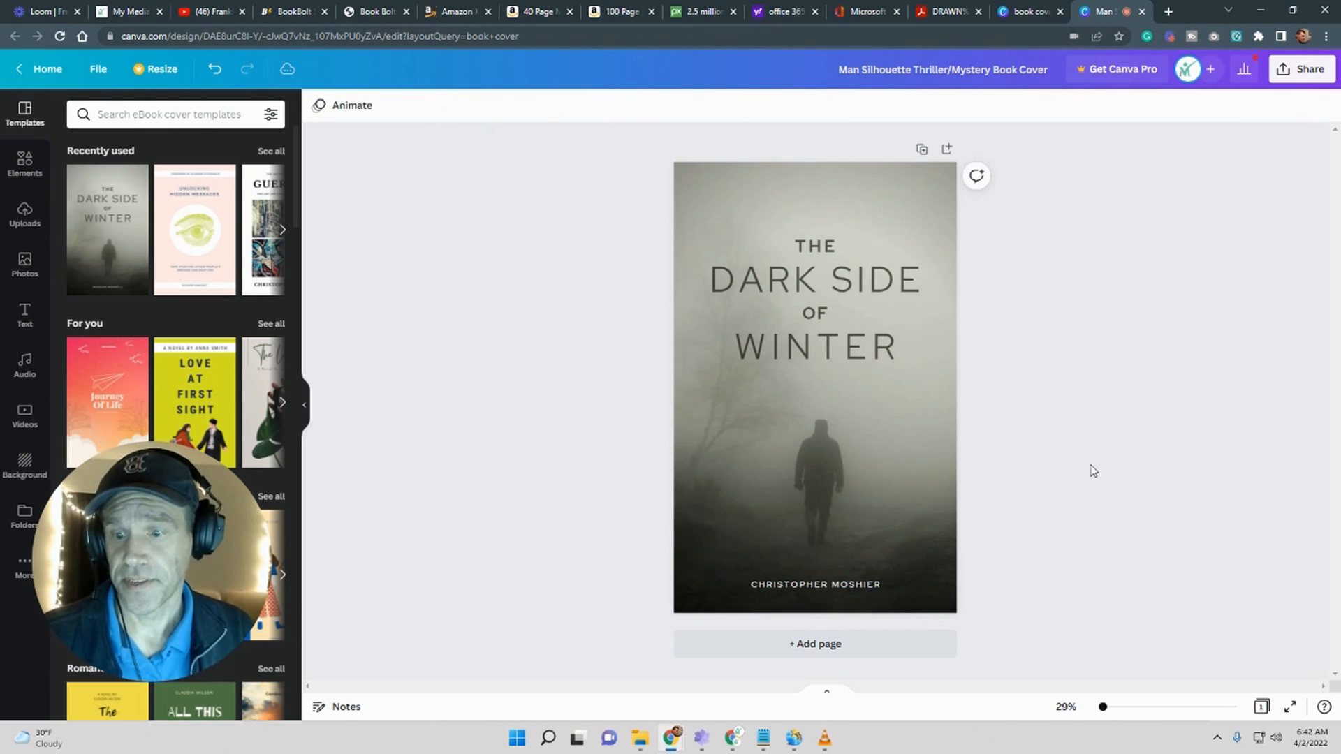
Step: Switch to Pixabay, search its free images for "daily planner" and browse the results
left_click(784, 296)
left_click(761, 212)
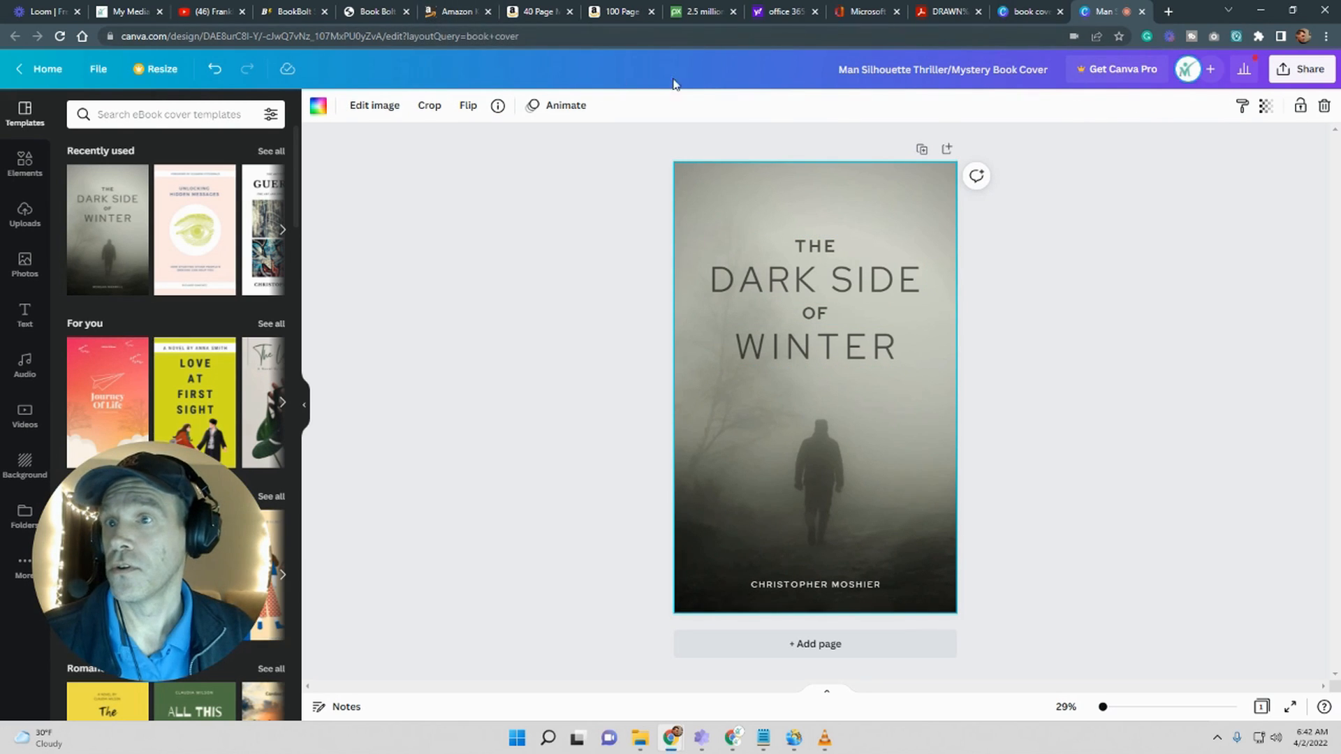
left_click(702, 13)
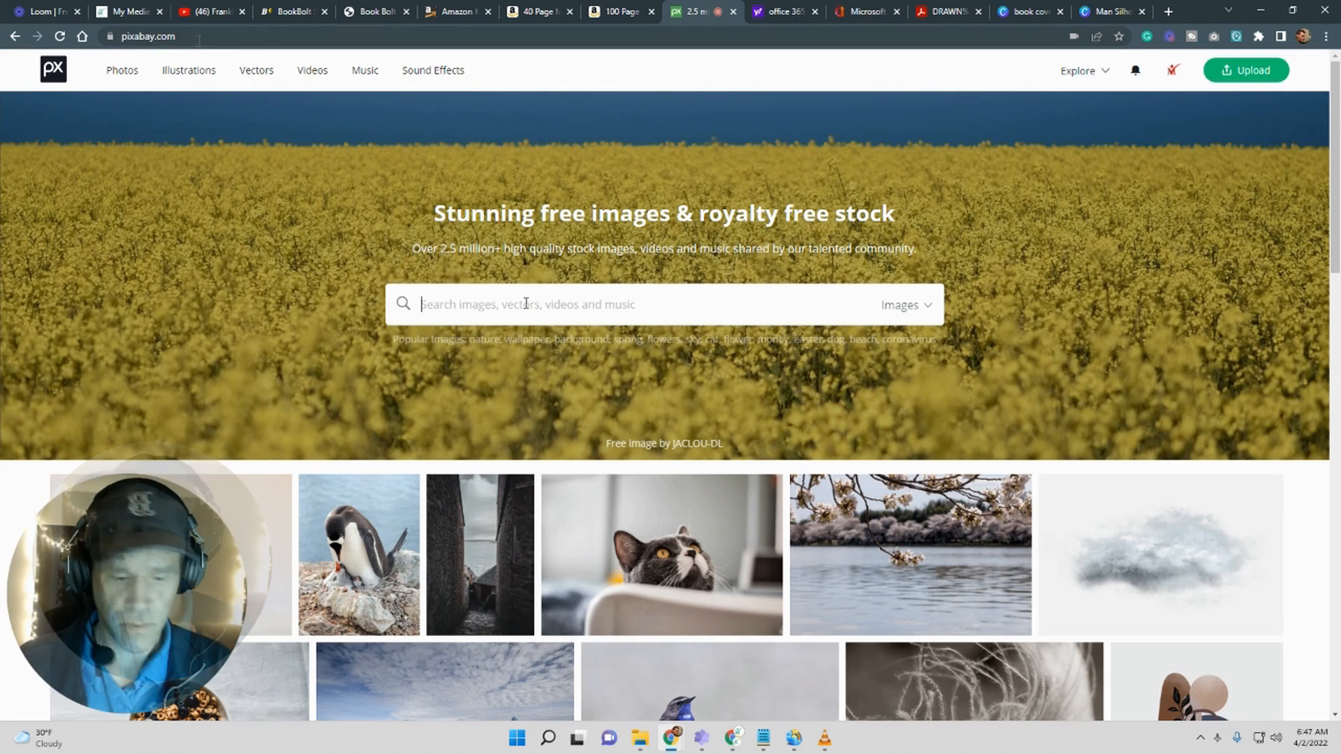
type("q")
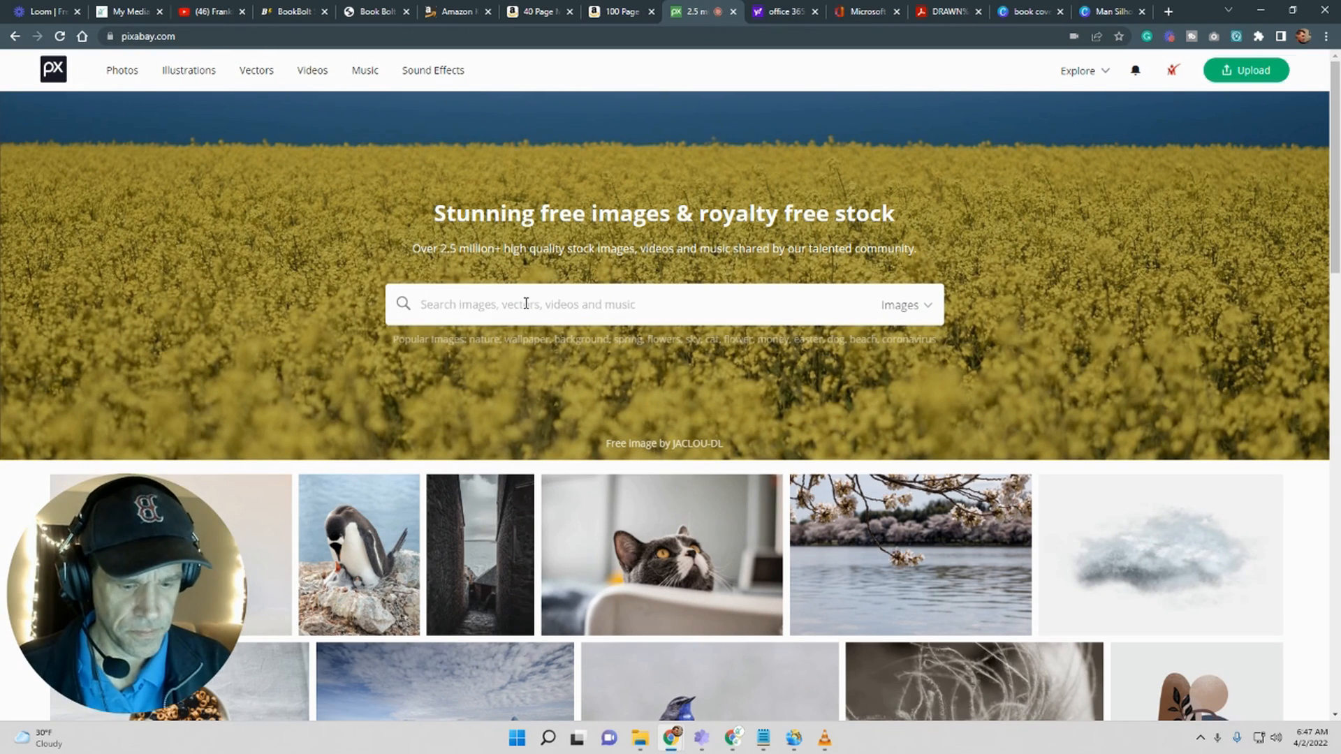
type("dai")
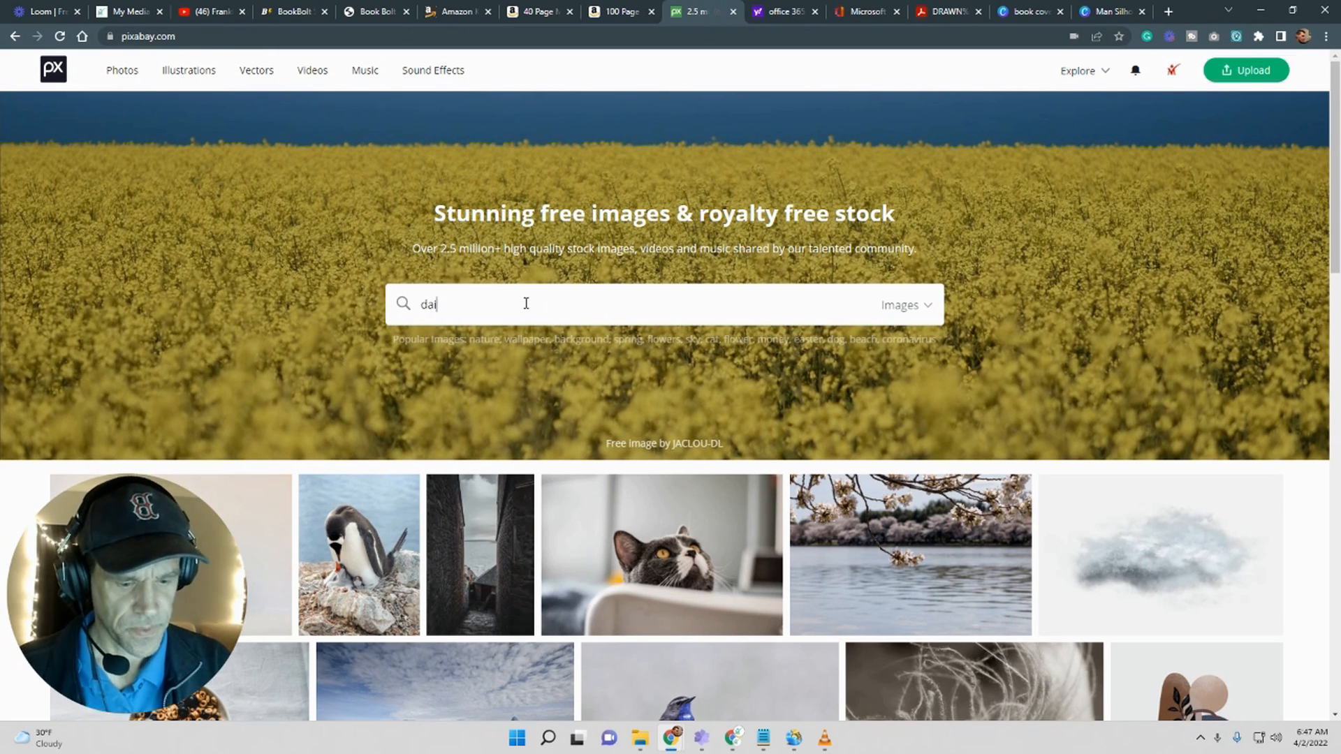
type("ly help")
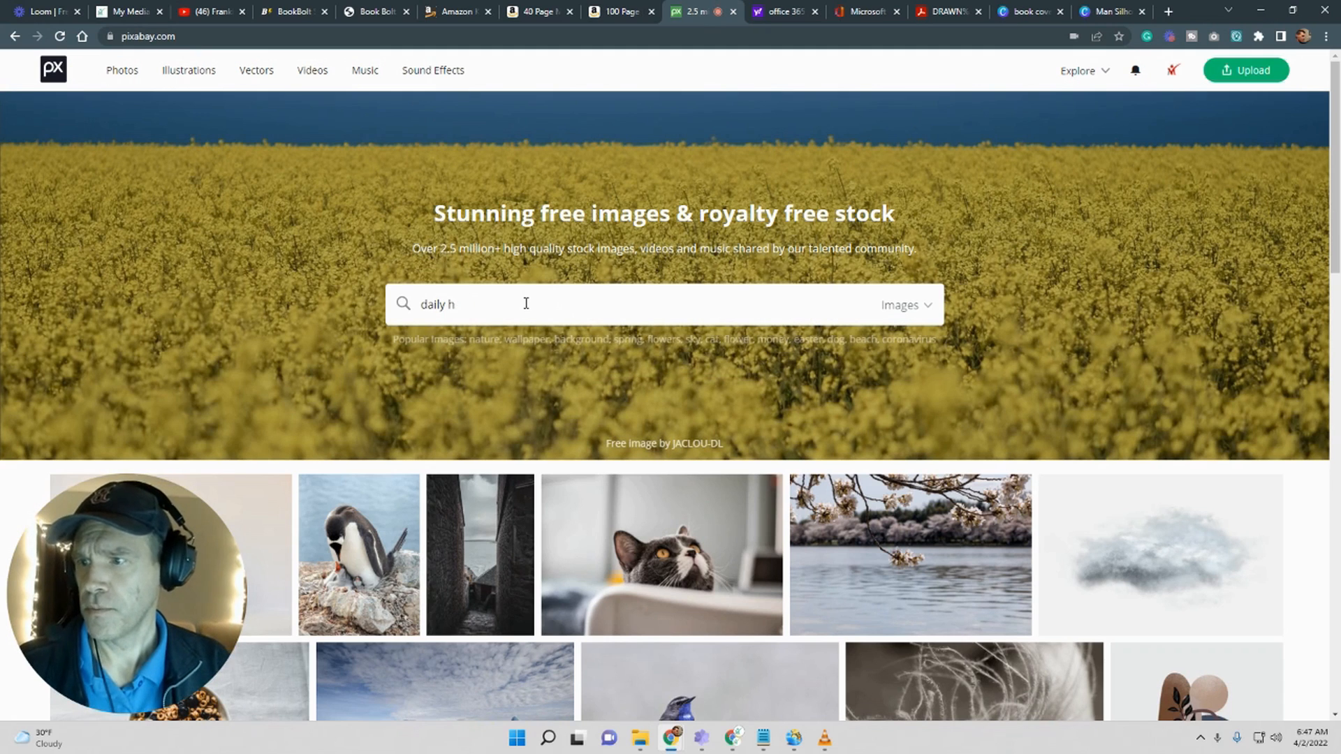
type("ner")
key("Return")
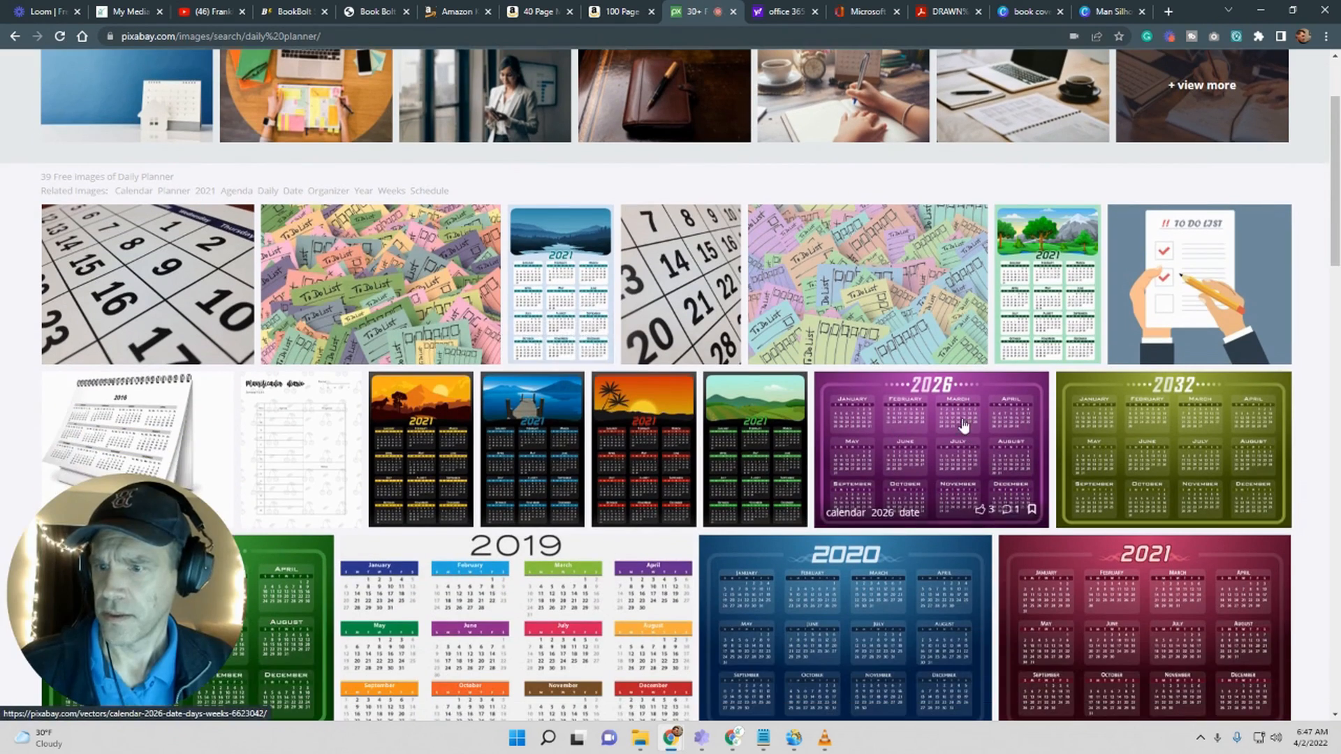
scroll(872, 454, "down", 8)
scroll(871, 454, "down", 10)
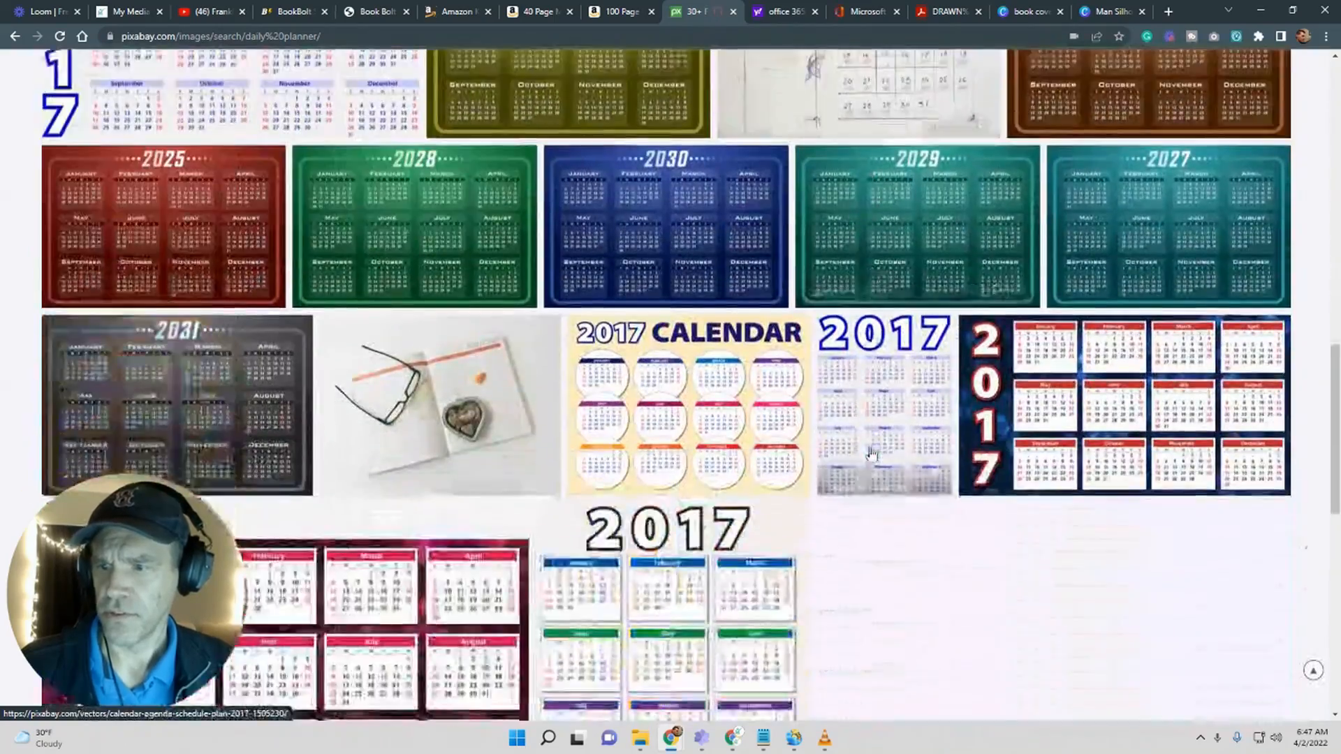
scroll(868, 454, "up", 7)
scroll(869, 440, "up", 10)
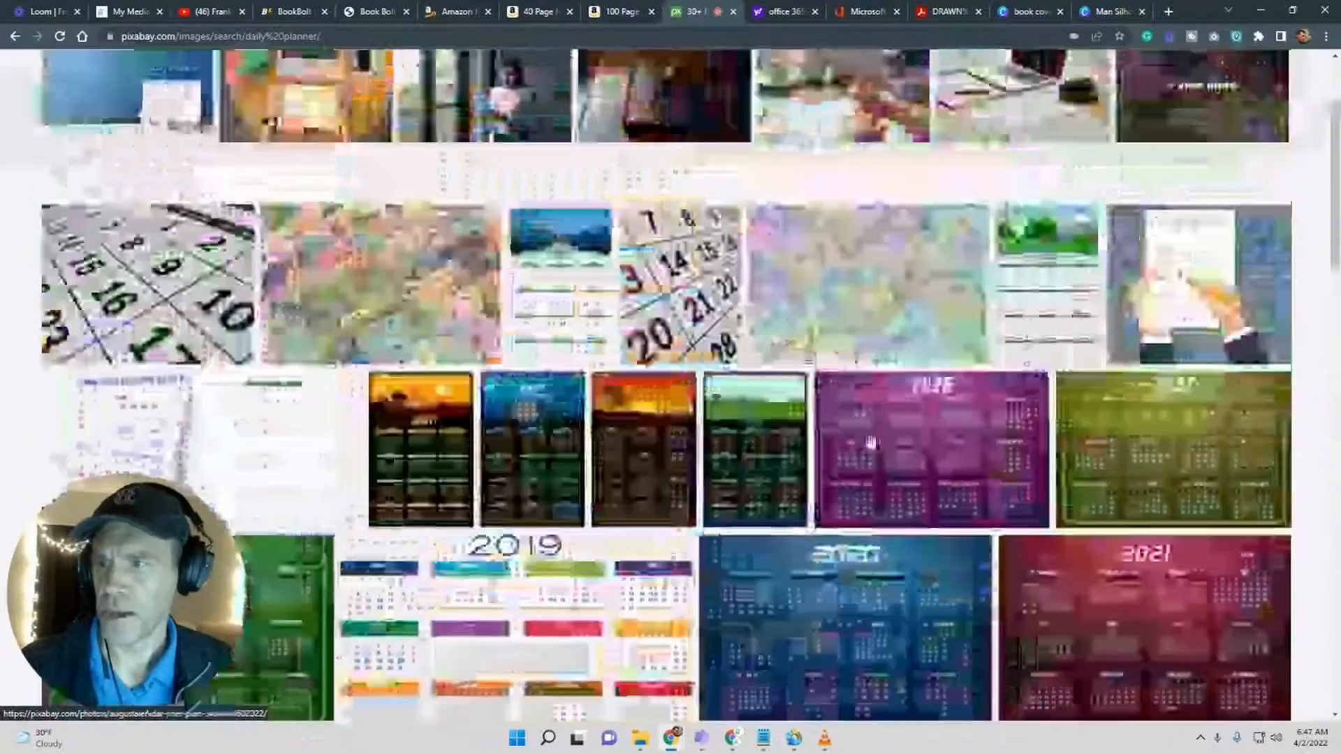
Step: Search Pixabay for "inspiration" instead and look through the images for a cover photo
left_click_drag(184, 70, 87, 74)
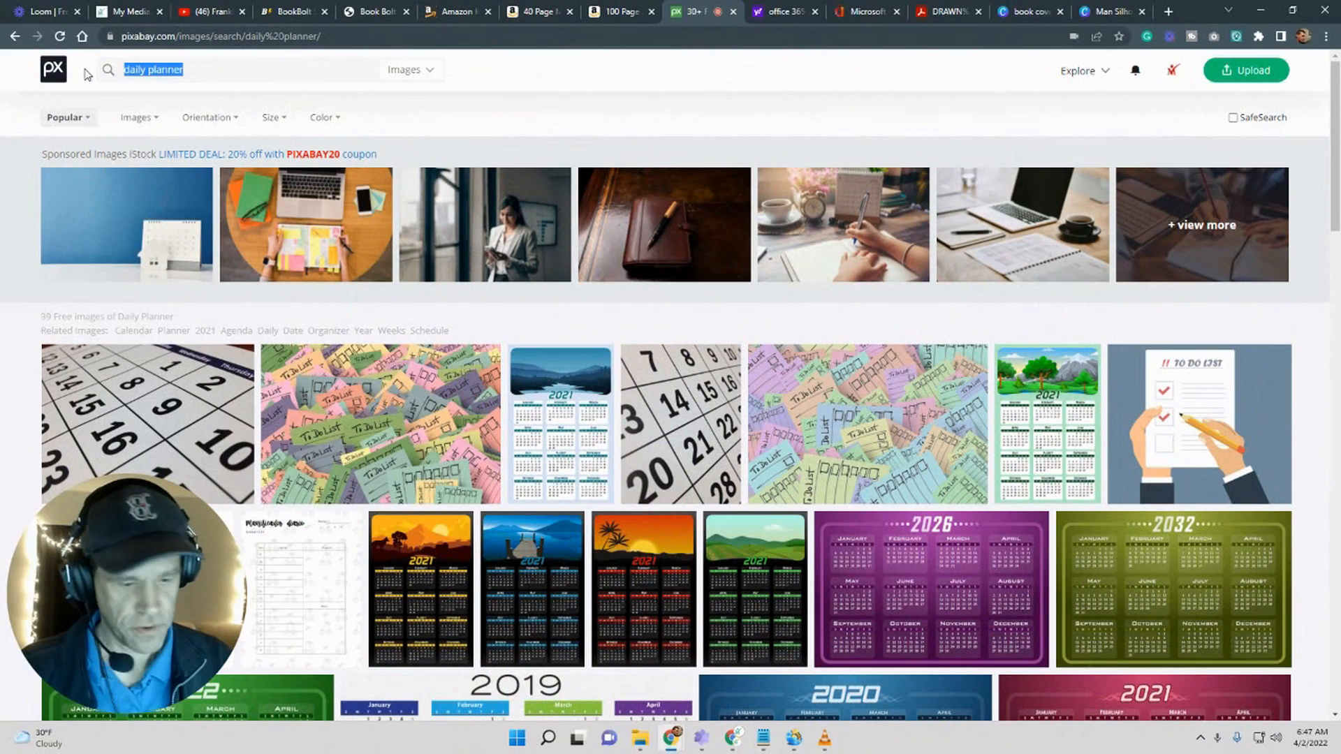
type("inspiration")
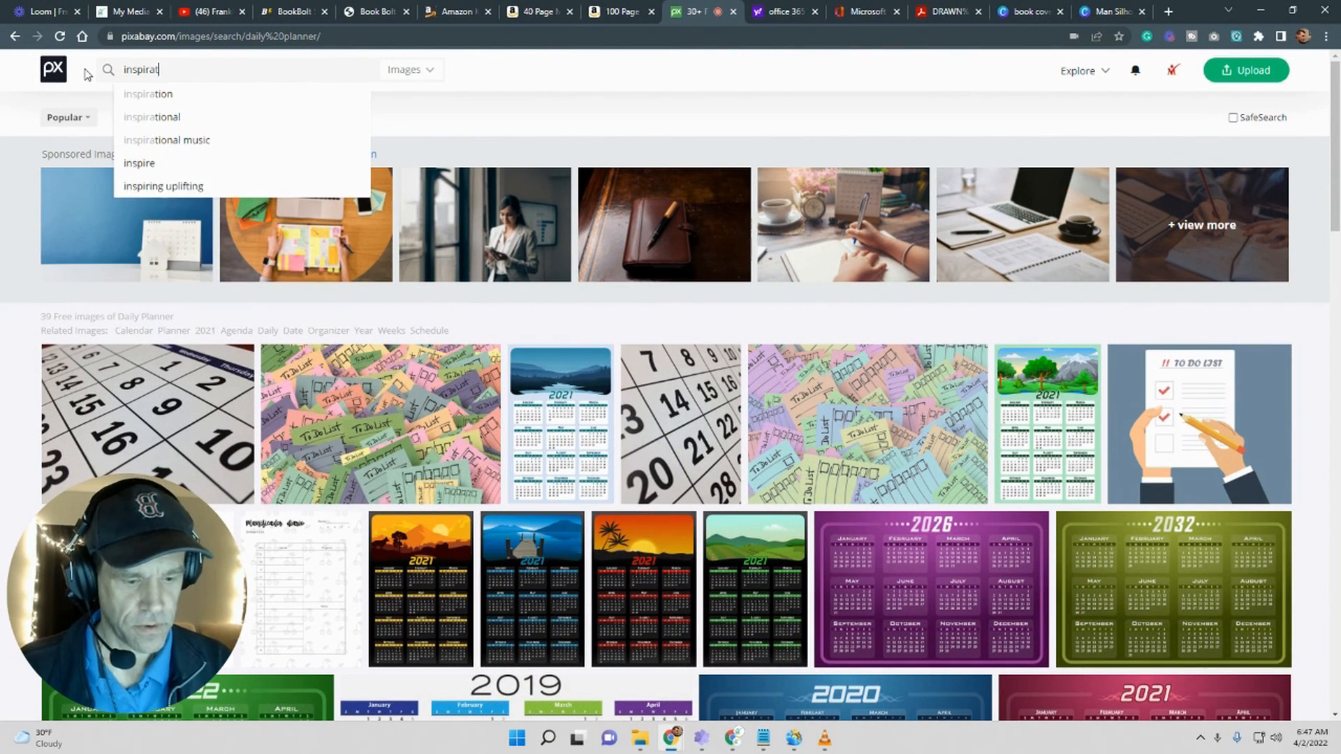
key("Return")
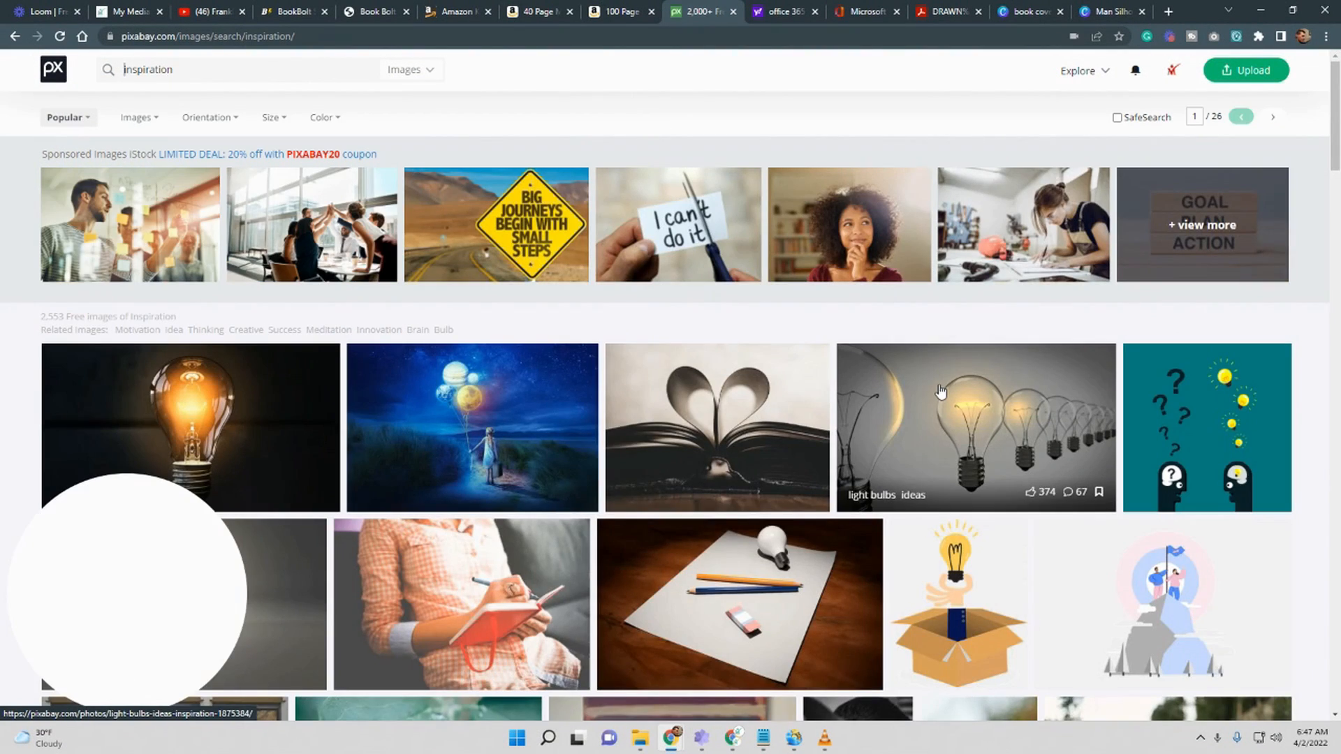
scroll(940, 389, "down", 3)
scroll(940, 389, "down", 2)
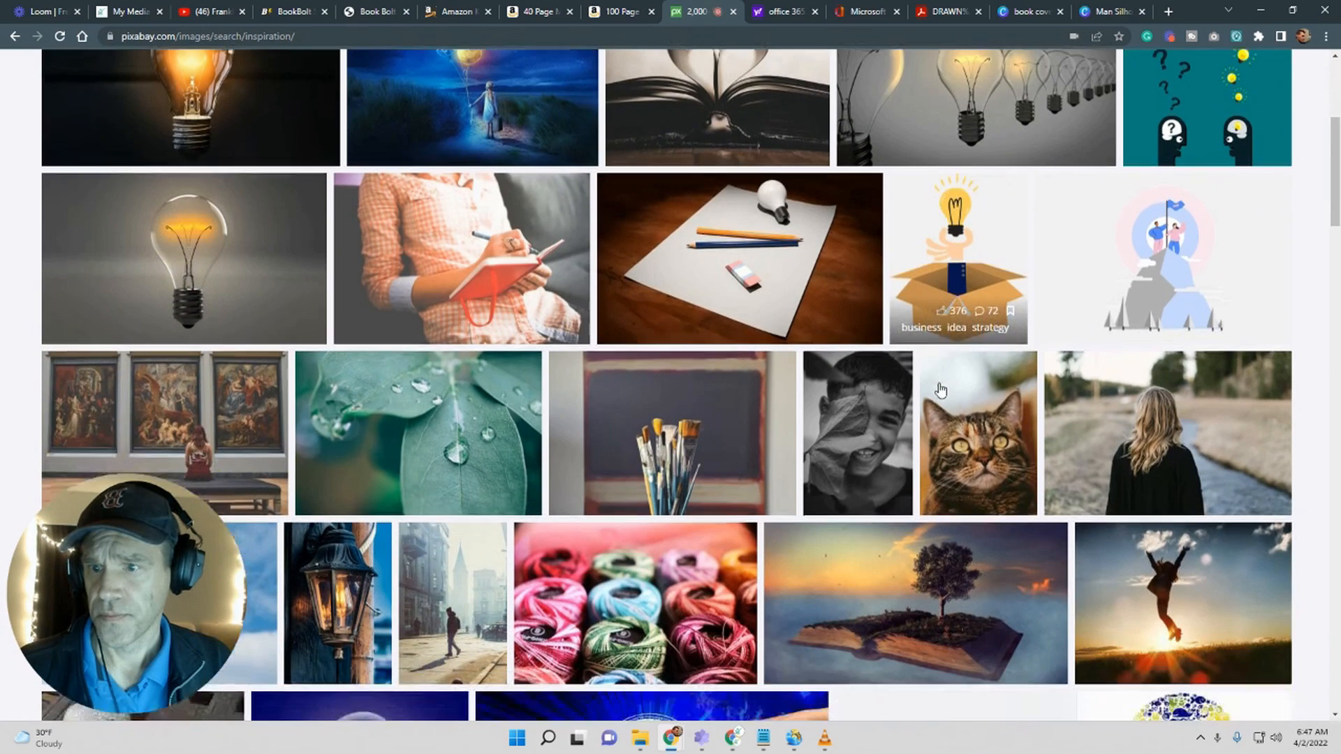
scroll(939, 389, "up", 2)
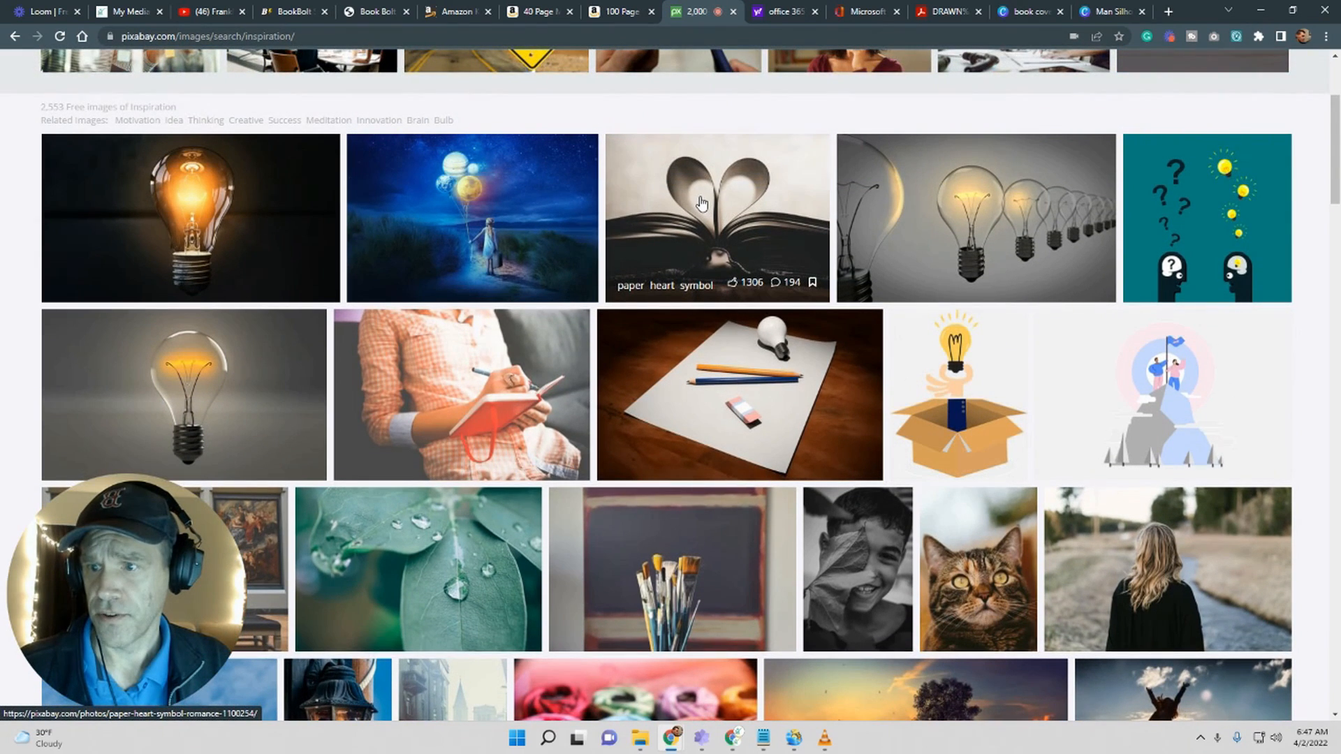
Step: Open the photo of book pages folded into a heart and download it as a 4431×3323 JPG
left_click(702, 203)
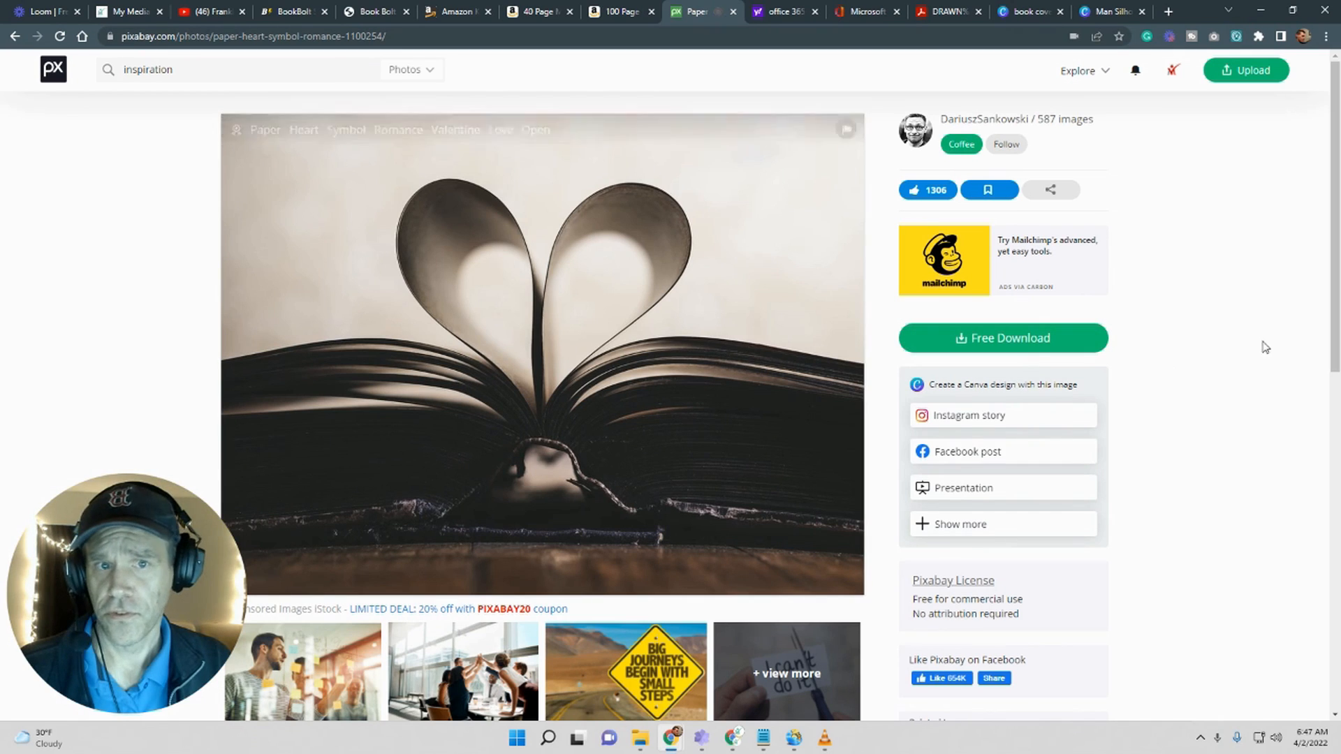
left_click(987, 347)
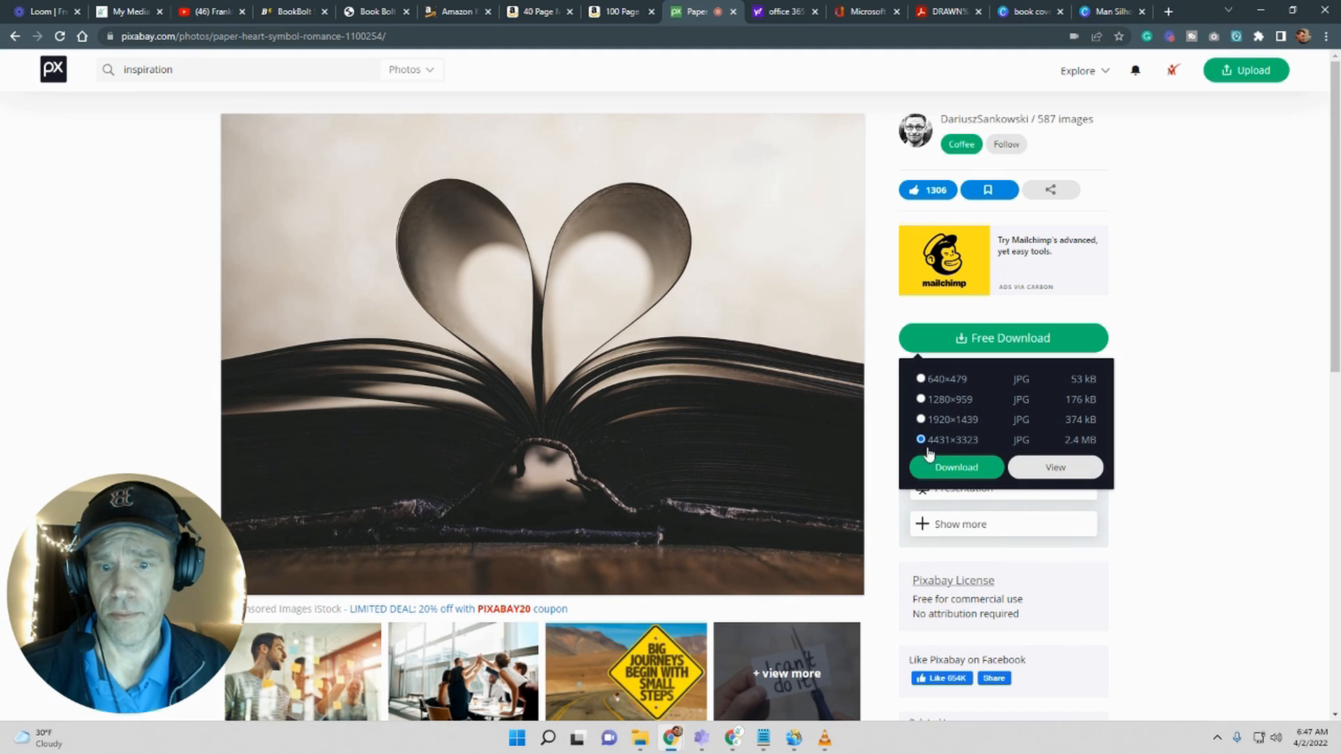
left_click(954, 468)
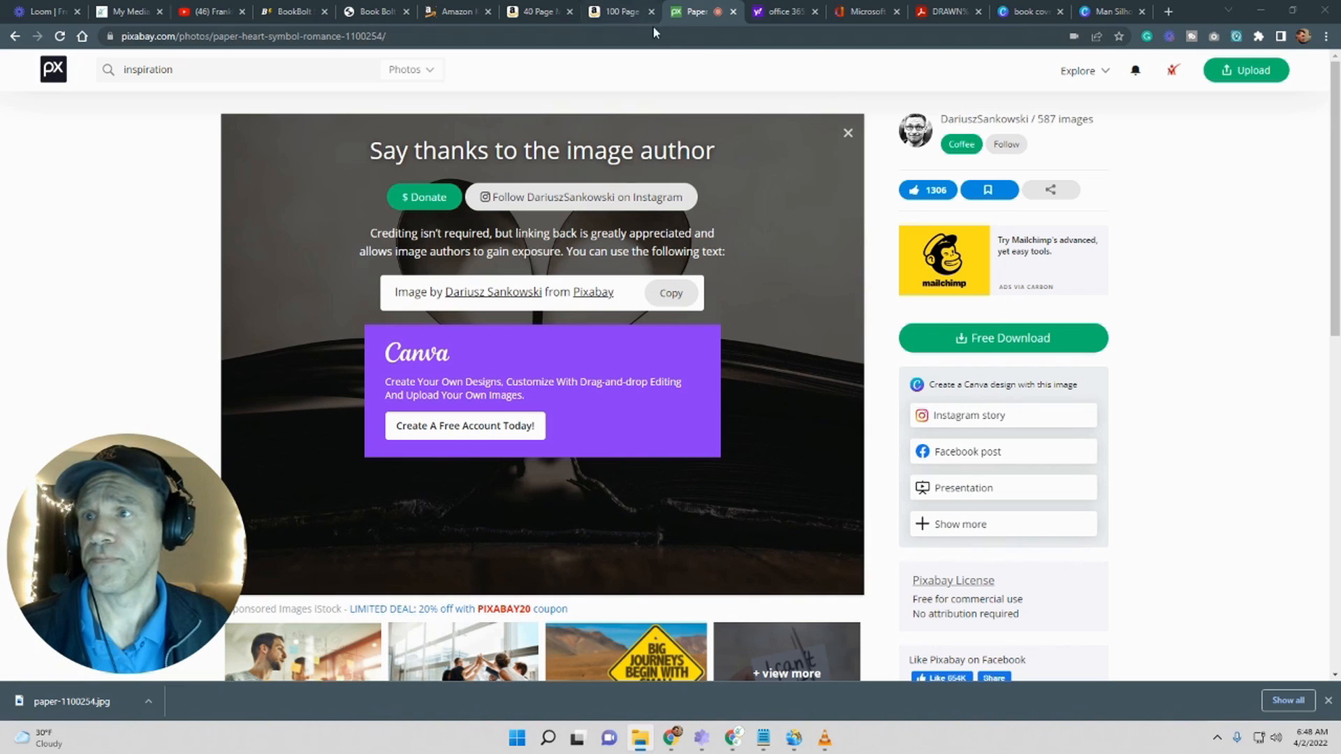
Step: Return to the Canva cover design, upload paper-1100254.jpg and make it the full-page background image
left_click(1010, 15)
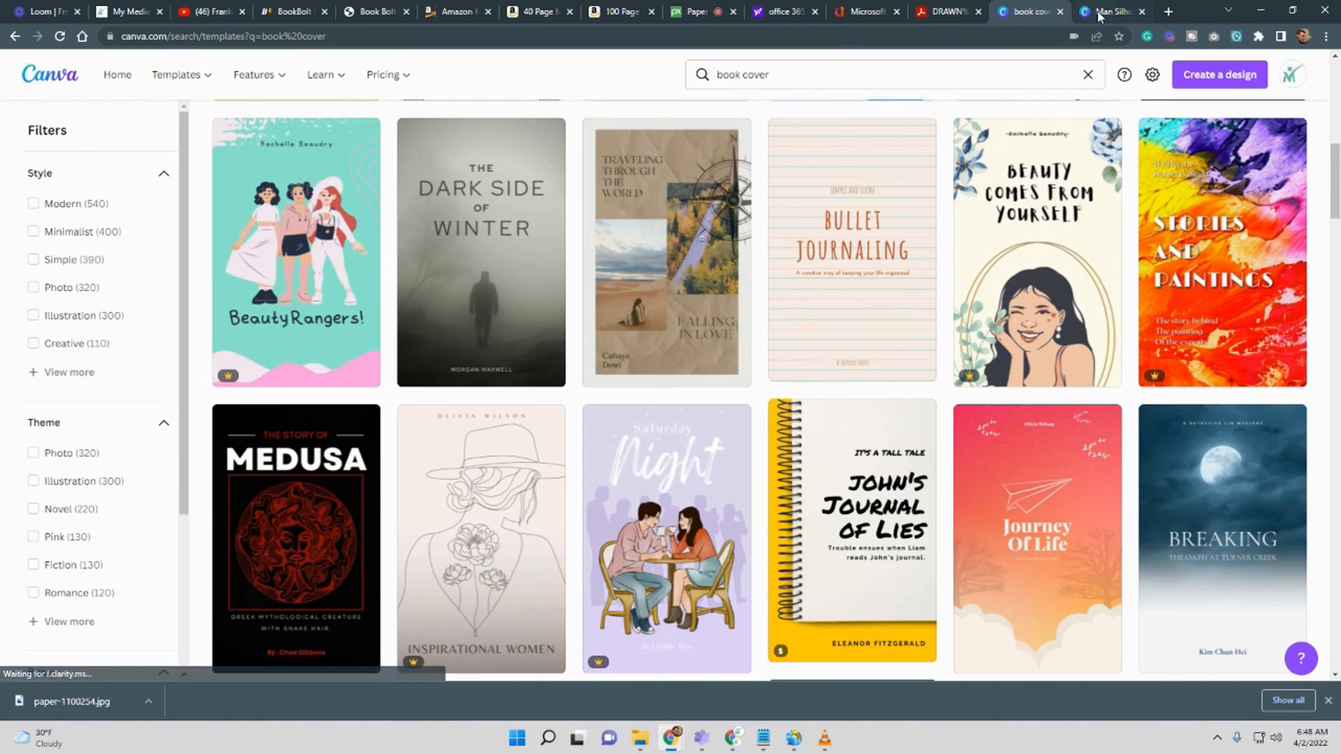
left_click(1110, 11)
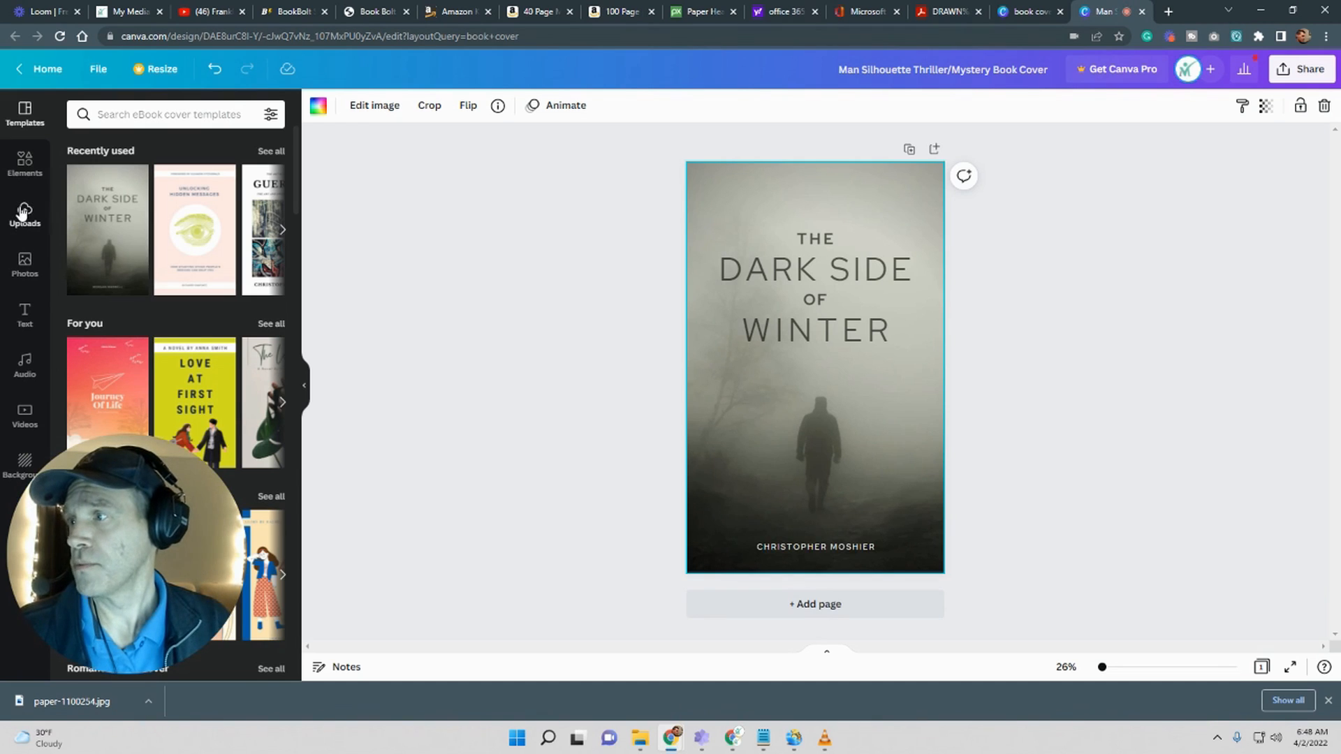
left_click(35, 222)
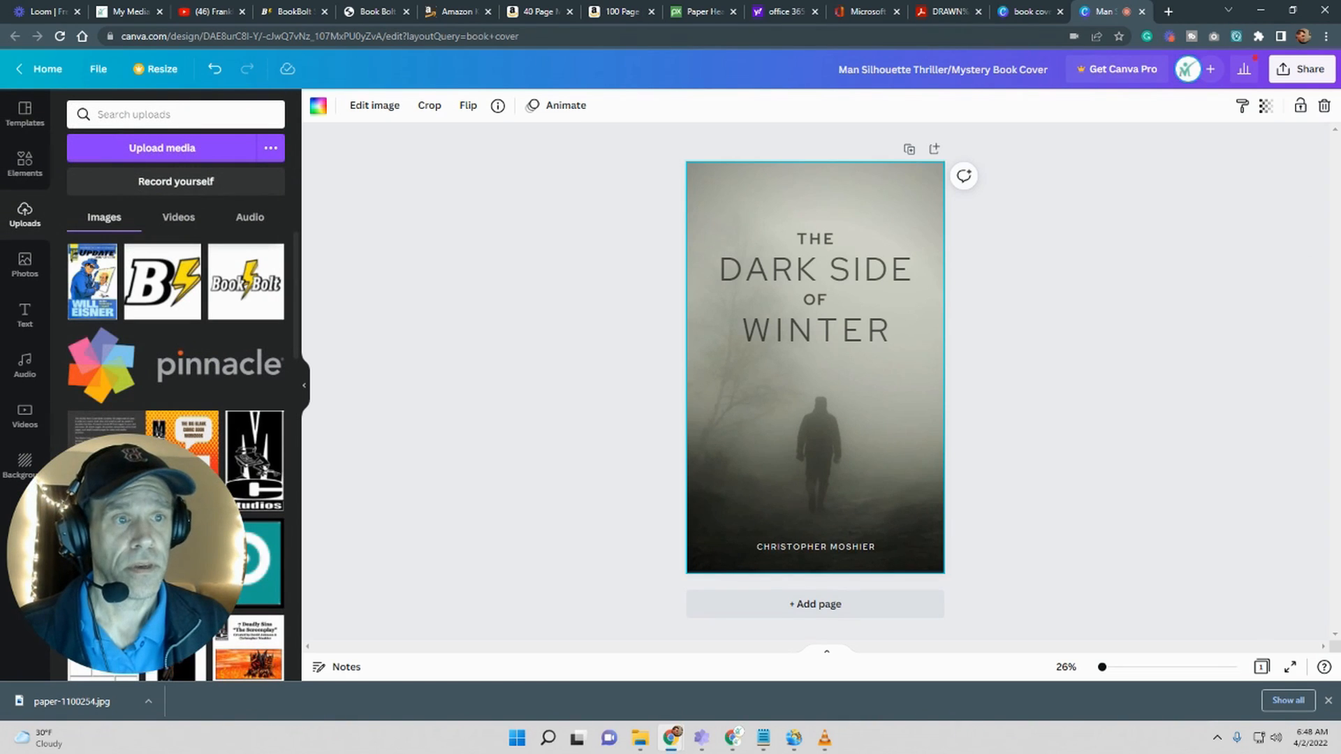
left_click_drag(70, 701, 131, 224)
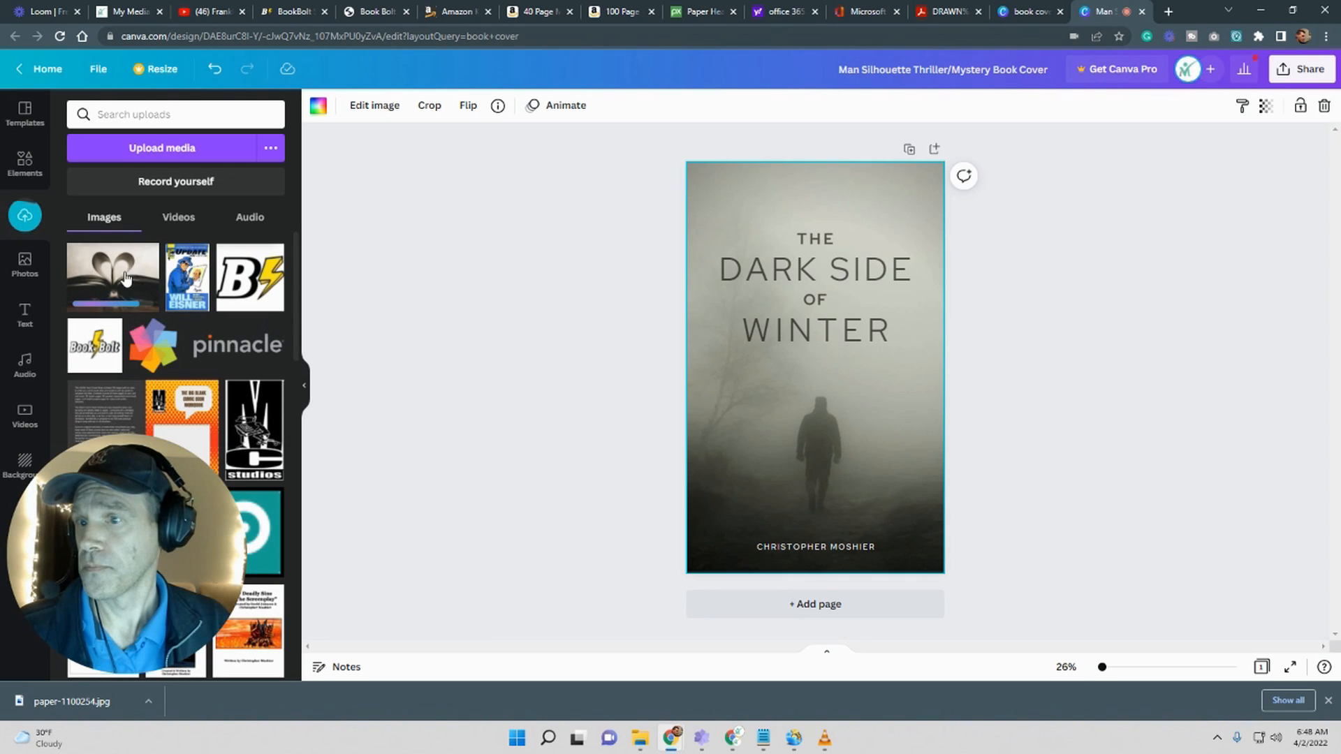
left_click_drag(133, 280, 699, 418)
Step: Replace "THE" with "MY" and "DARK SIDE" with "DAILY" in the cover title
left_click(816, 283)
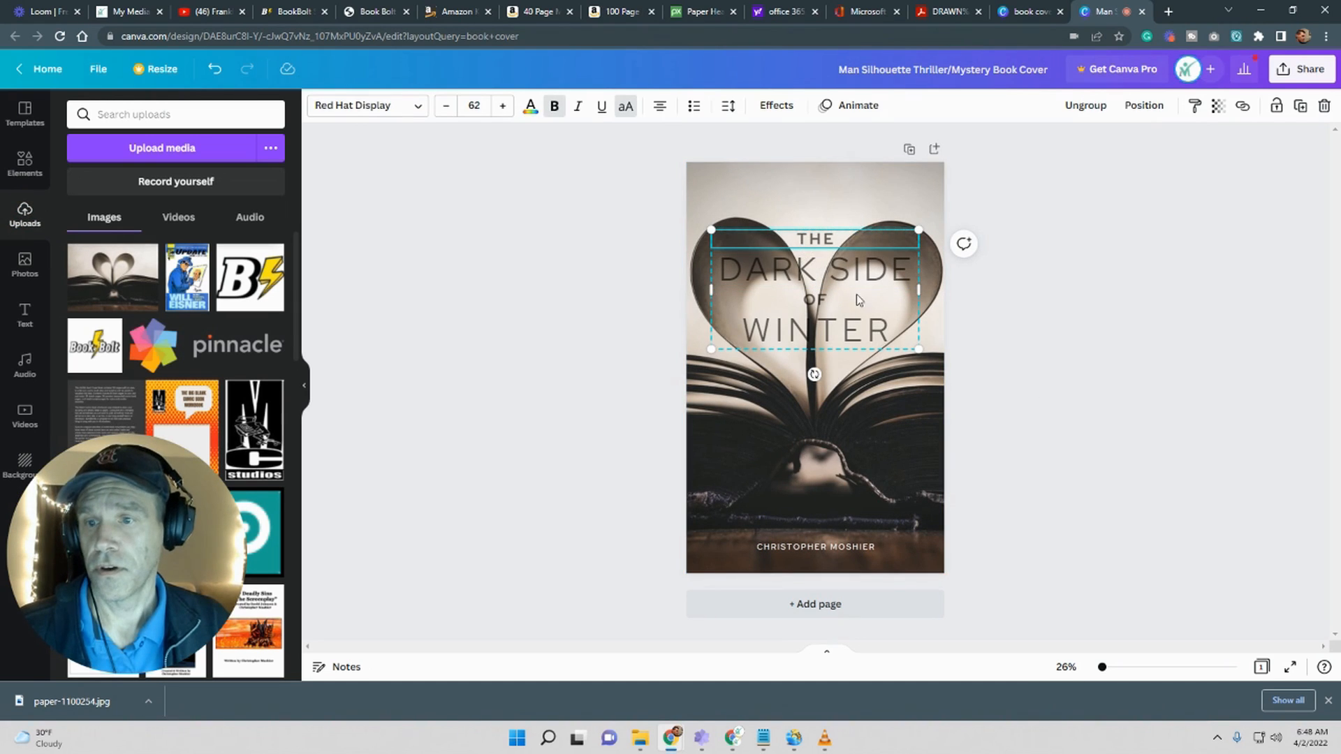
left_click(844, 292)
left_click(730, 272)
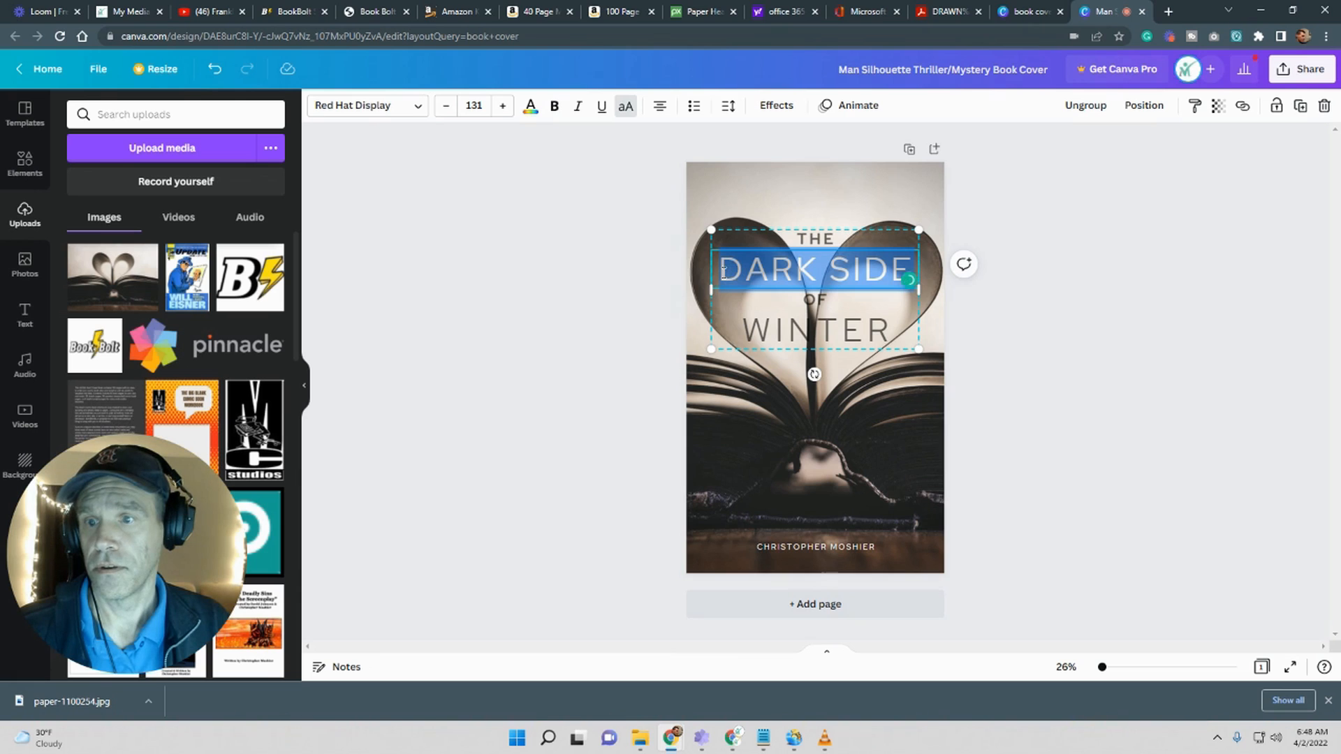
left_click(809, 242)
left_click(814, 240)
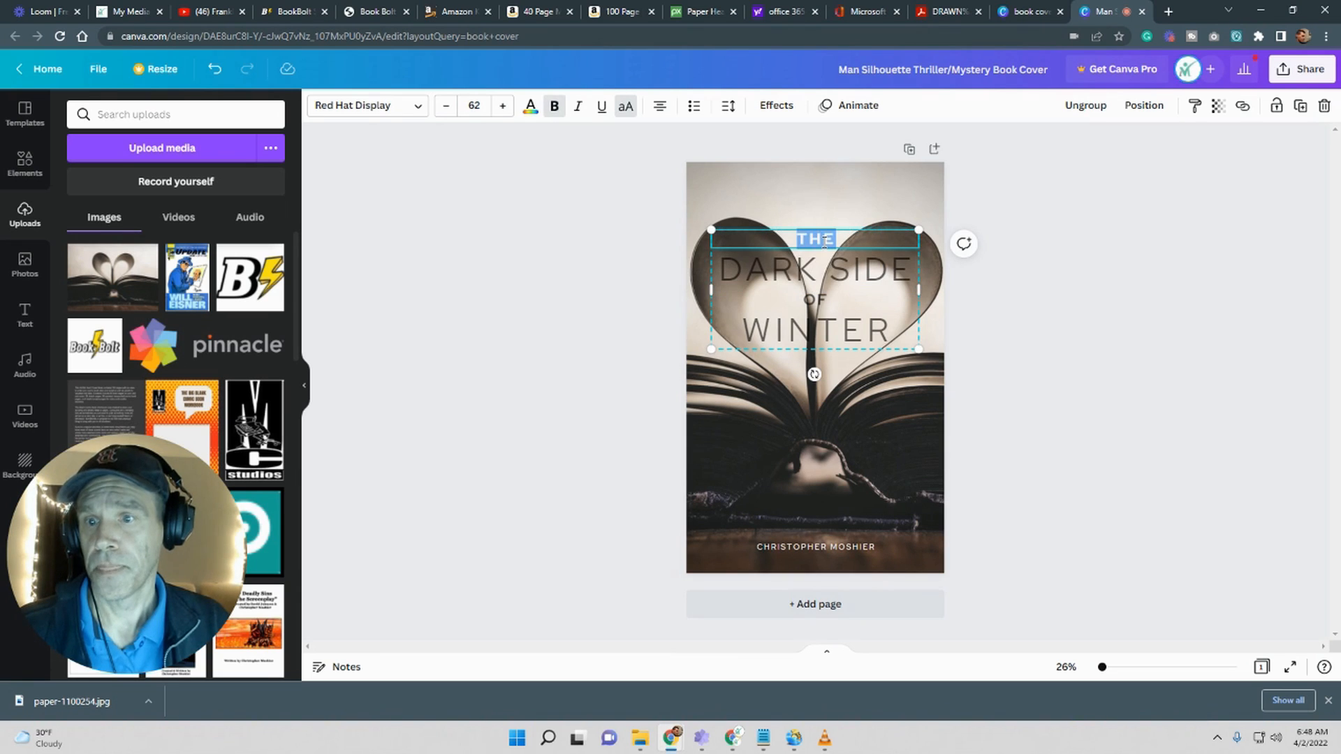
type("MY")
left_click(908, 287)
left_click(909, 279)
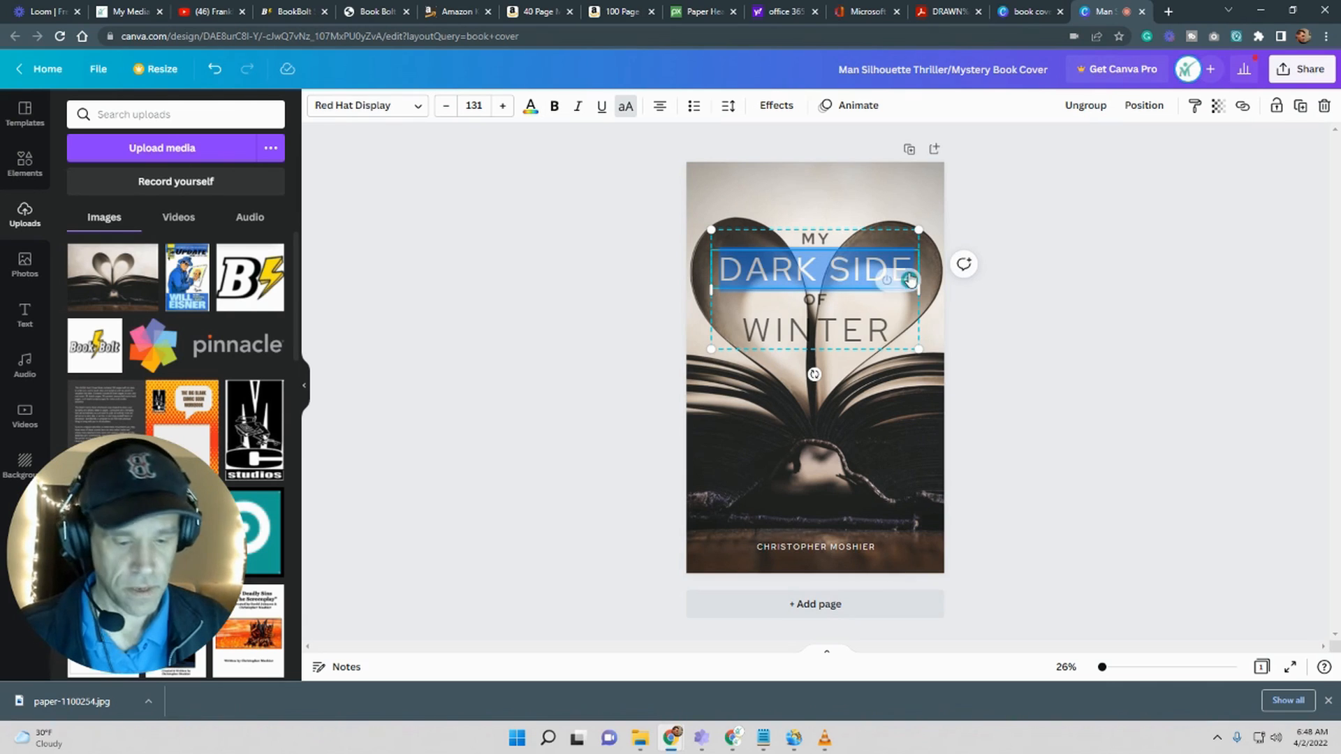
type("DAILY")
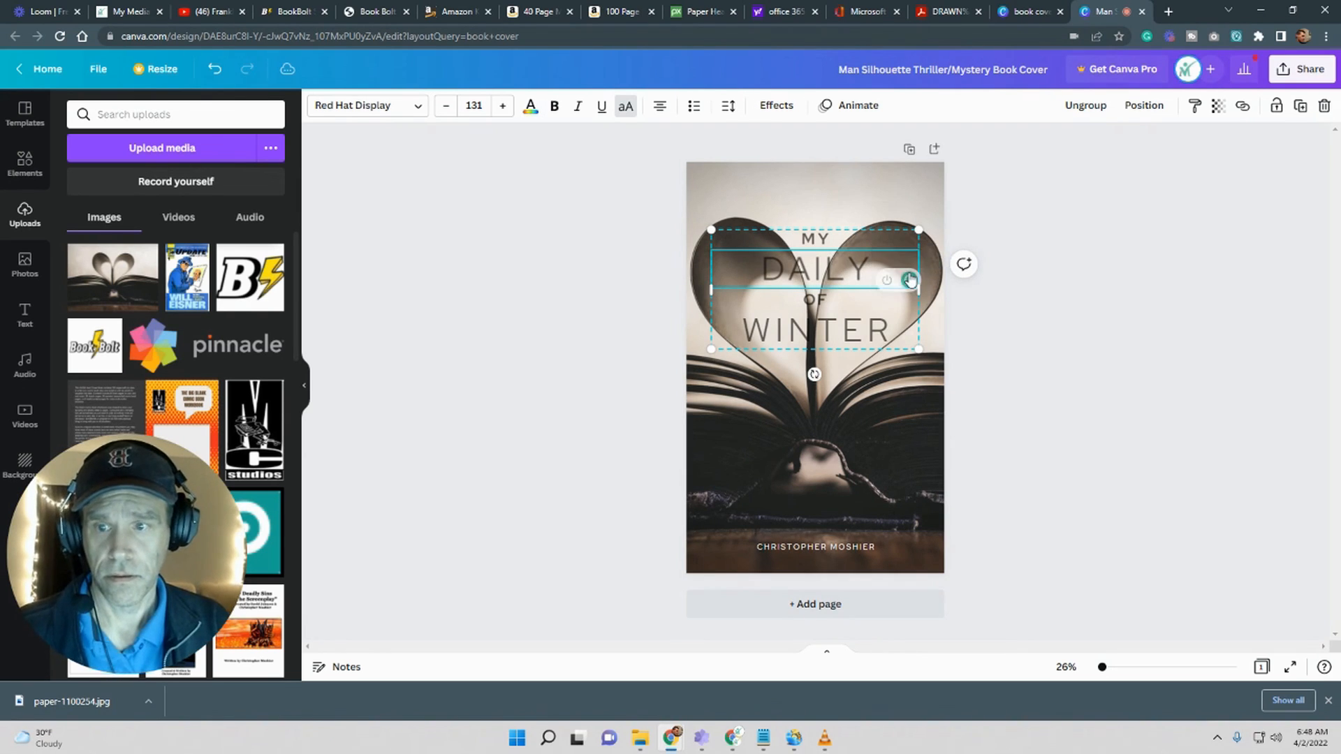
Step: Replace "WINTER" with "JOURNAL" in the last line of the cover title
left_click(879, 319)
left_click(891, 331)
left_click(892, 328)
left_click_drag(891, 329, 729, 329)
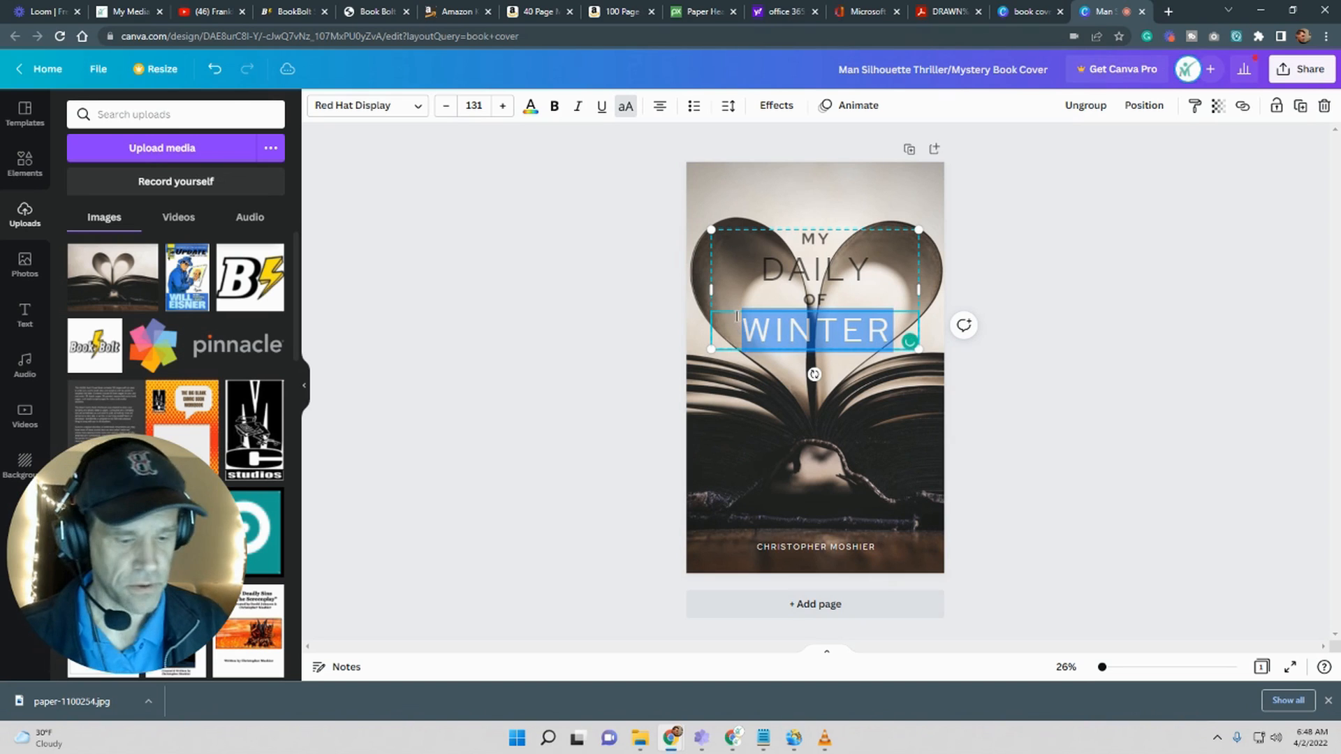
type("JOURNAL")
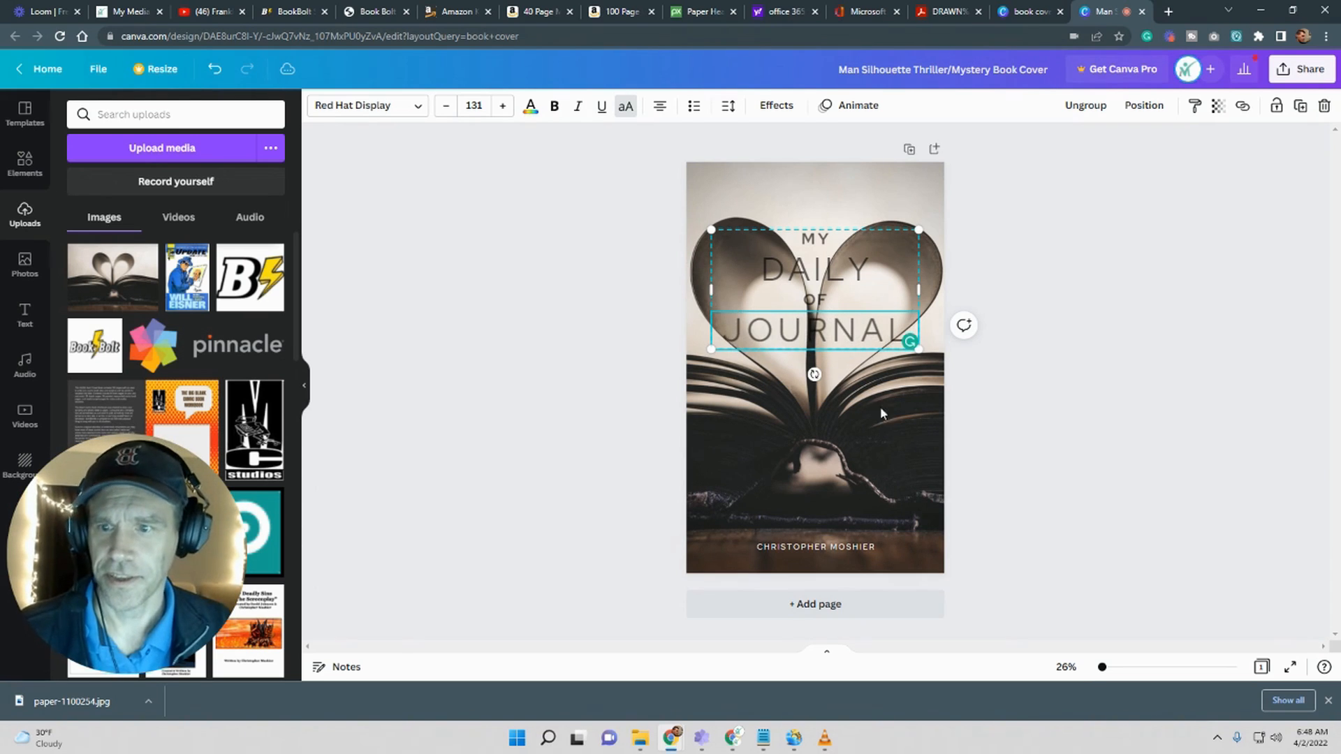
double_click(829, 294)
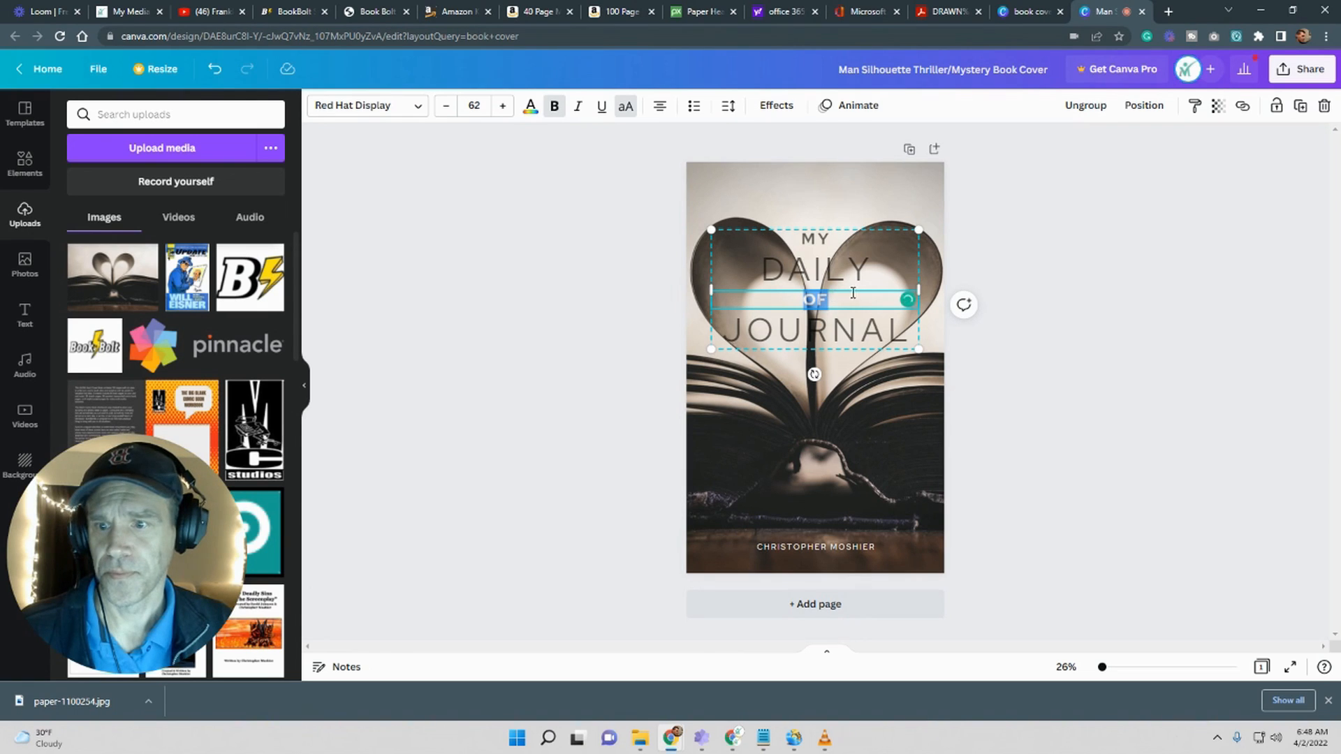
Step: Add a blank second page to the design below the front cover
left_click(808, 605)
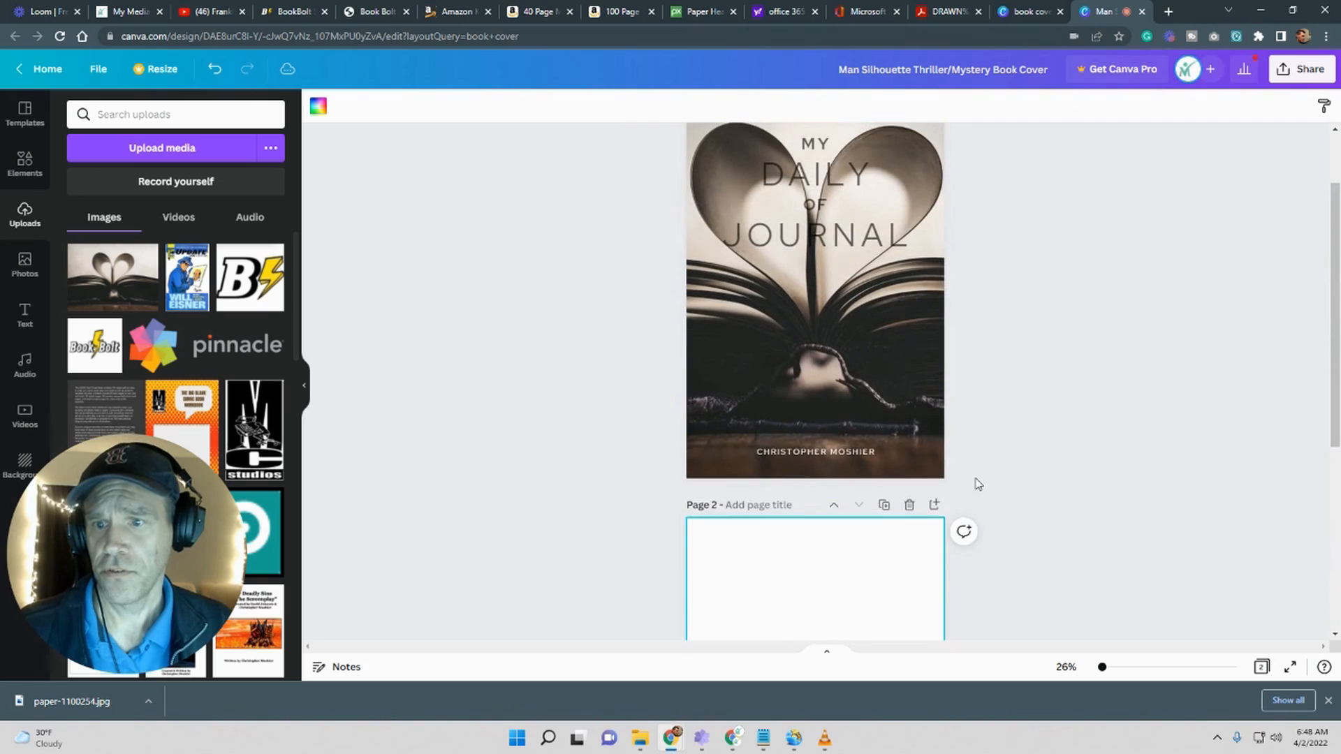
scroll(977, 484, "up", 1)
scroll(978, 484, "down", 1)
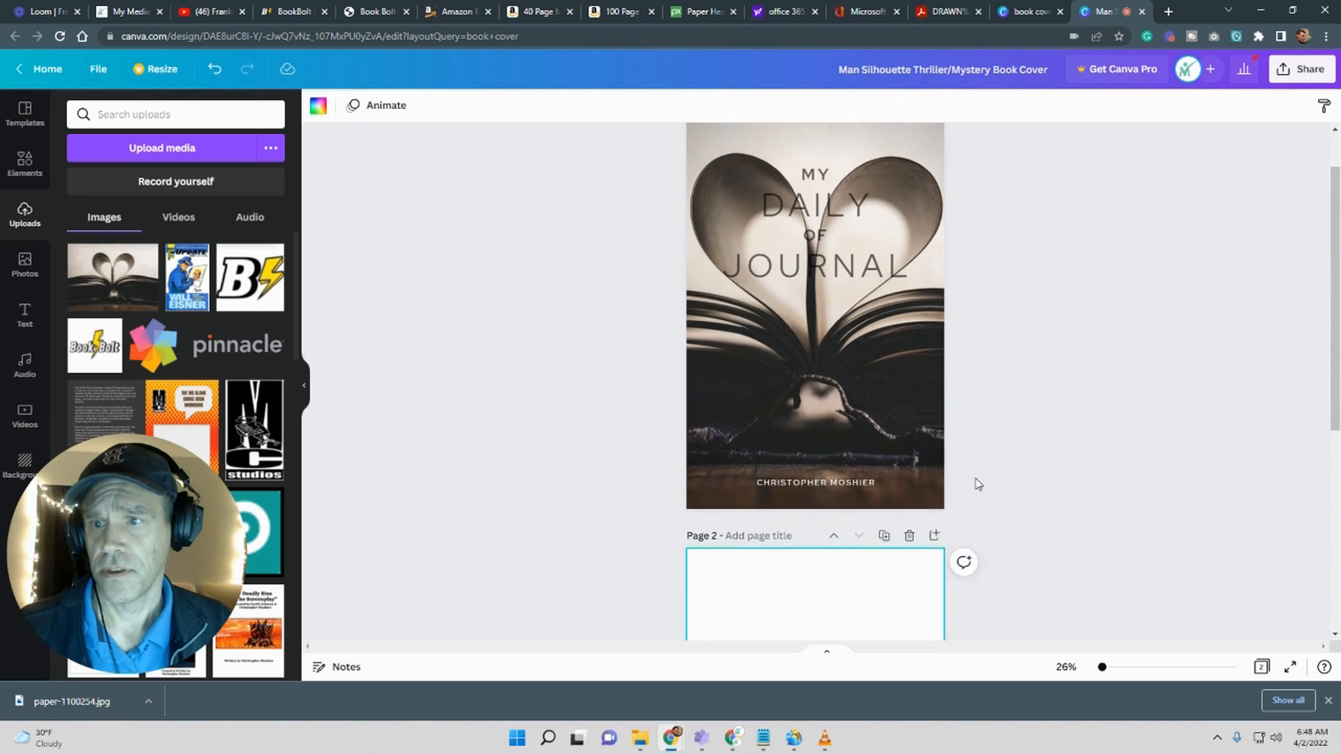
scroll(978, 484, "up", 1)
scroll(978, 484, "down", 1)
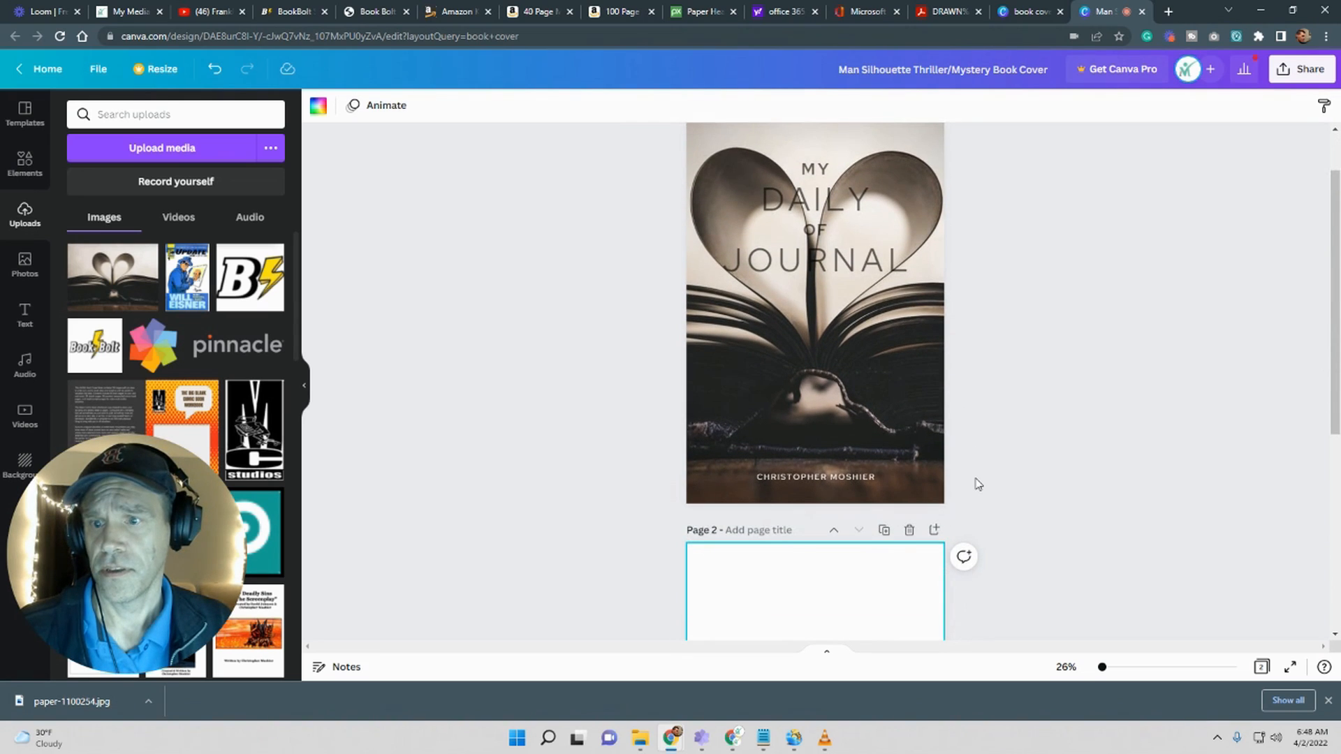
scroll(977, 484, "down", 5)
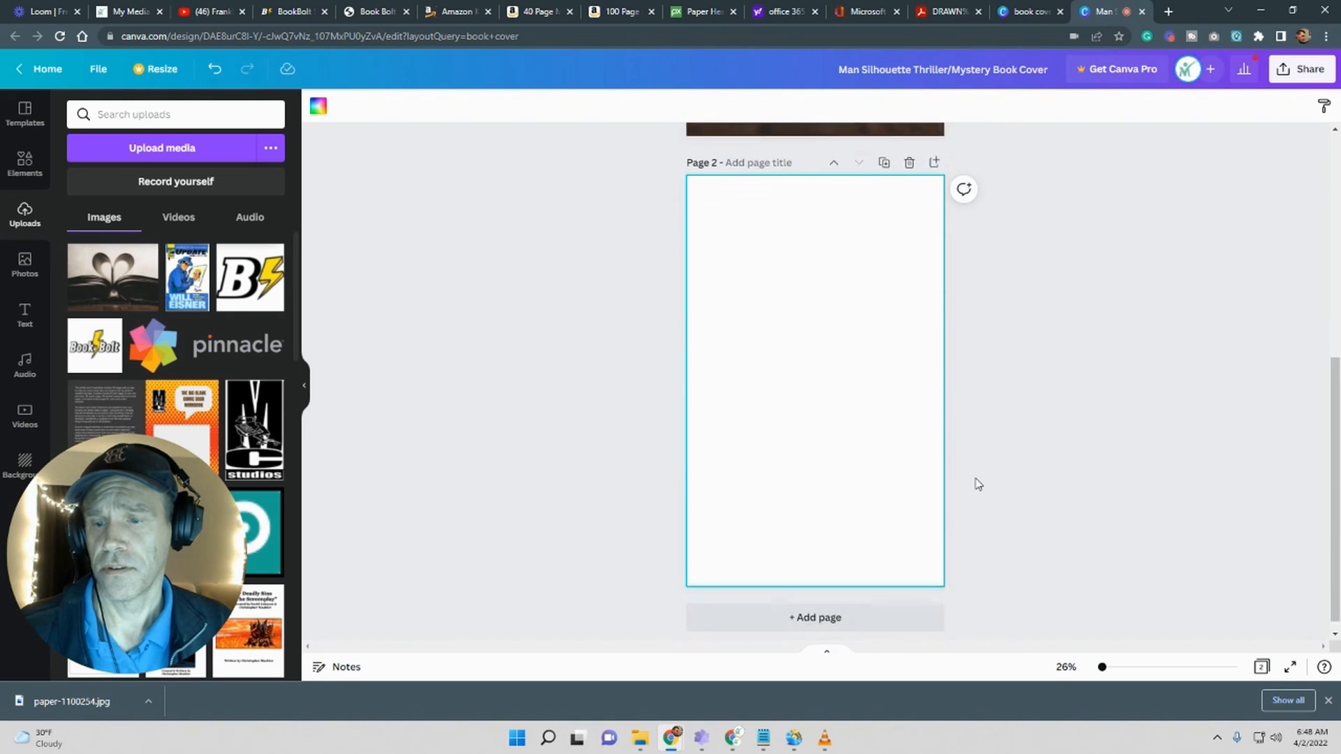
scroll(977, 484, "up", 6)
scroll(978, 484, "down", 1)
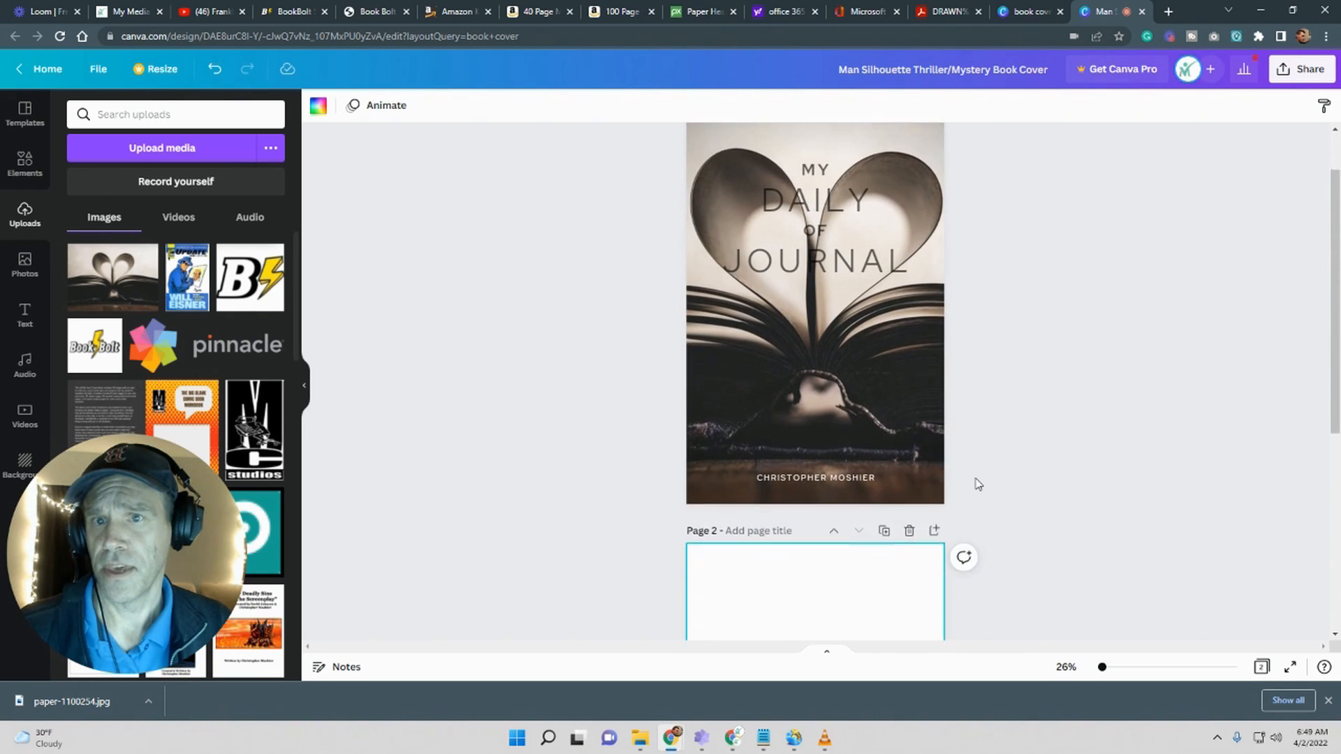
scroll(978, 484, "down", 1)
scroll(978, 484, "up", 2)
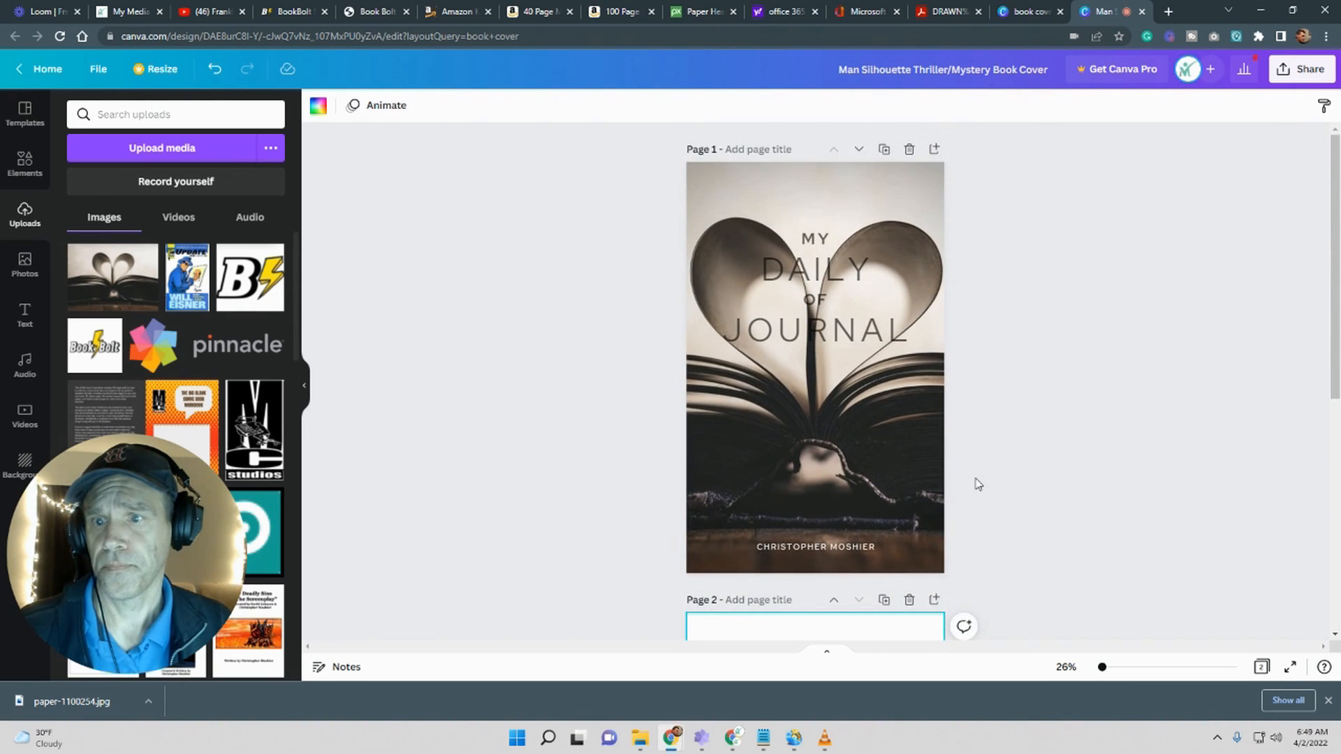
scroll(978, 484, "down", 1)
scroll(978, 484, "down", 5)
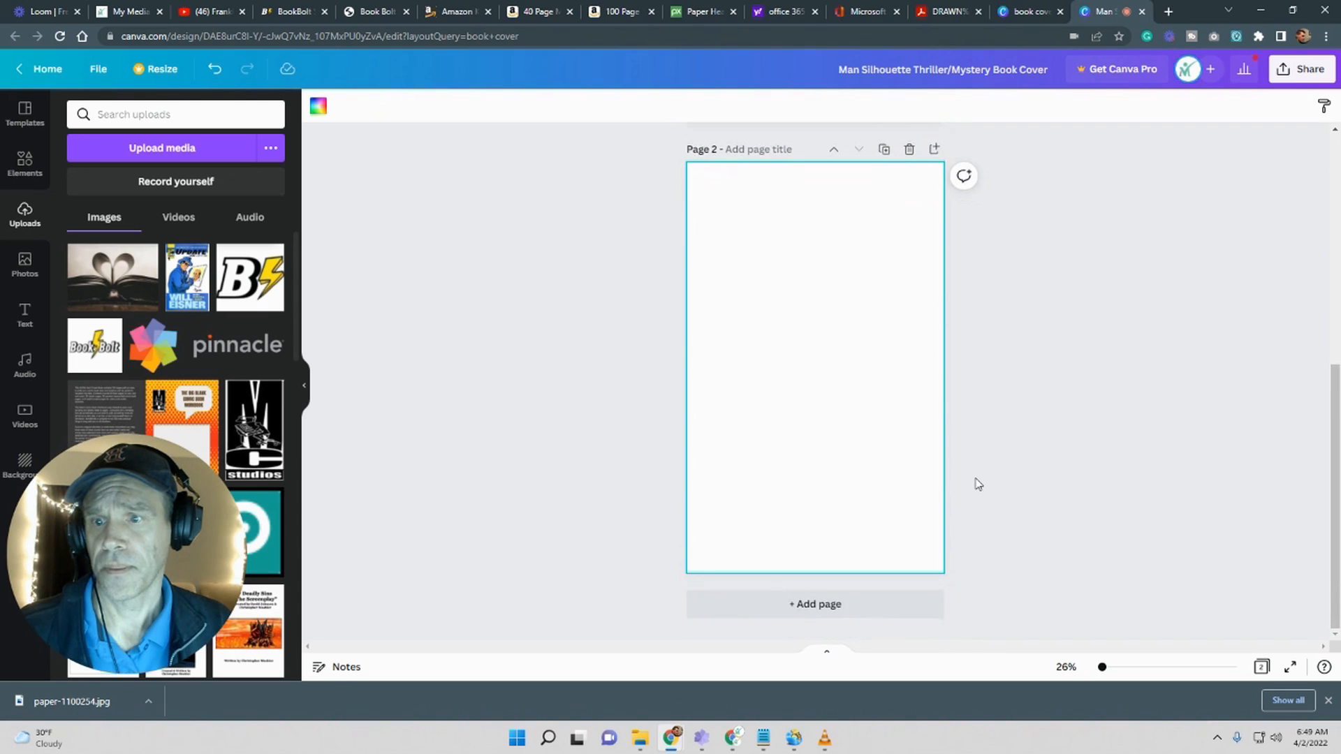
Step: Open photopea.com in a new browser tab and load the downloaded paper-1100254.jpg into it
scroll(980, 482, "up", 5)
scroll(979, 479, "up", 2)
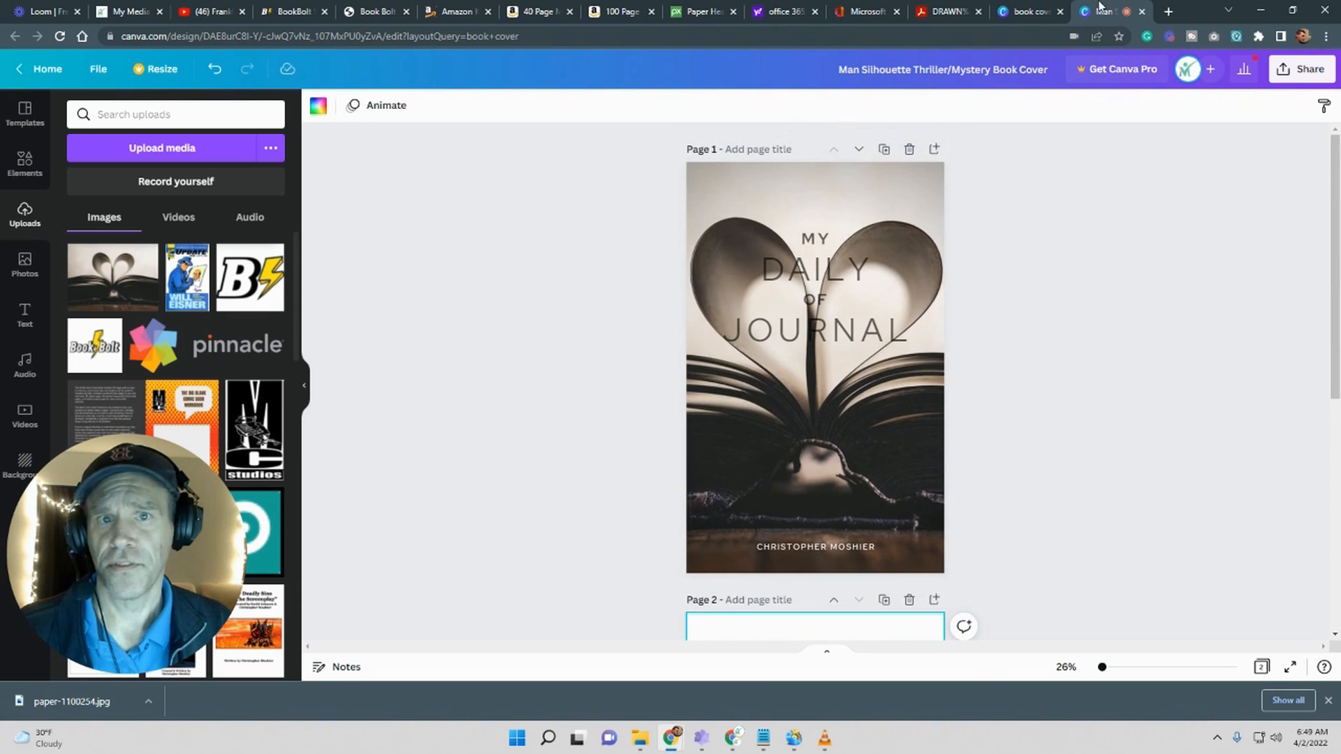
left_click(1168, 12)
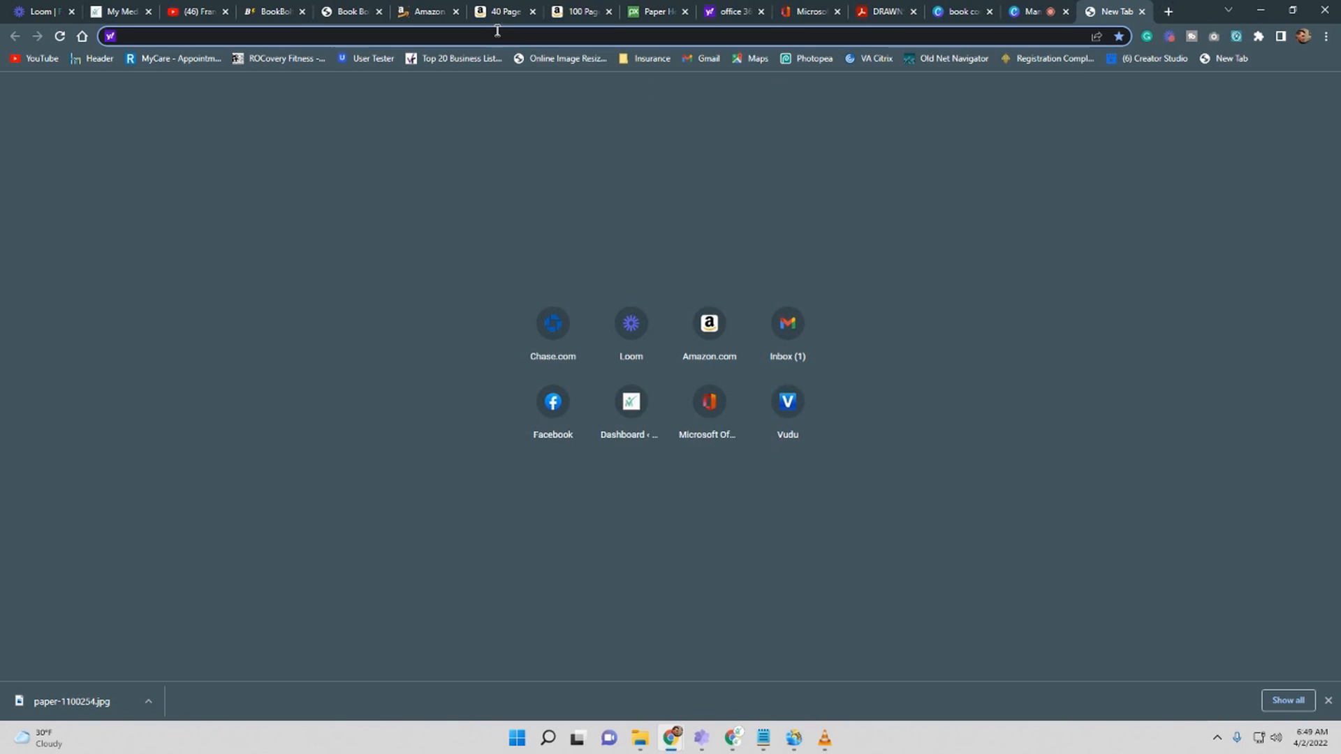
type("photopea.com")
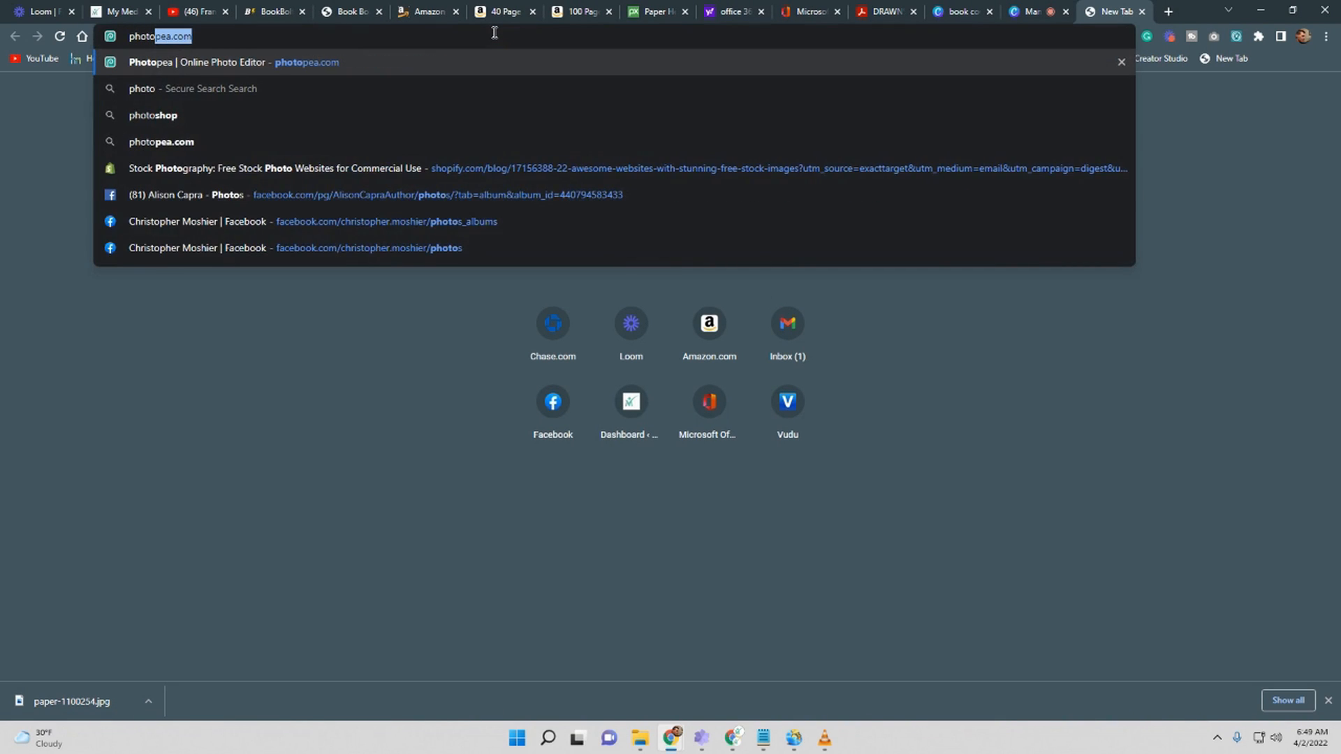
key("Return")
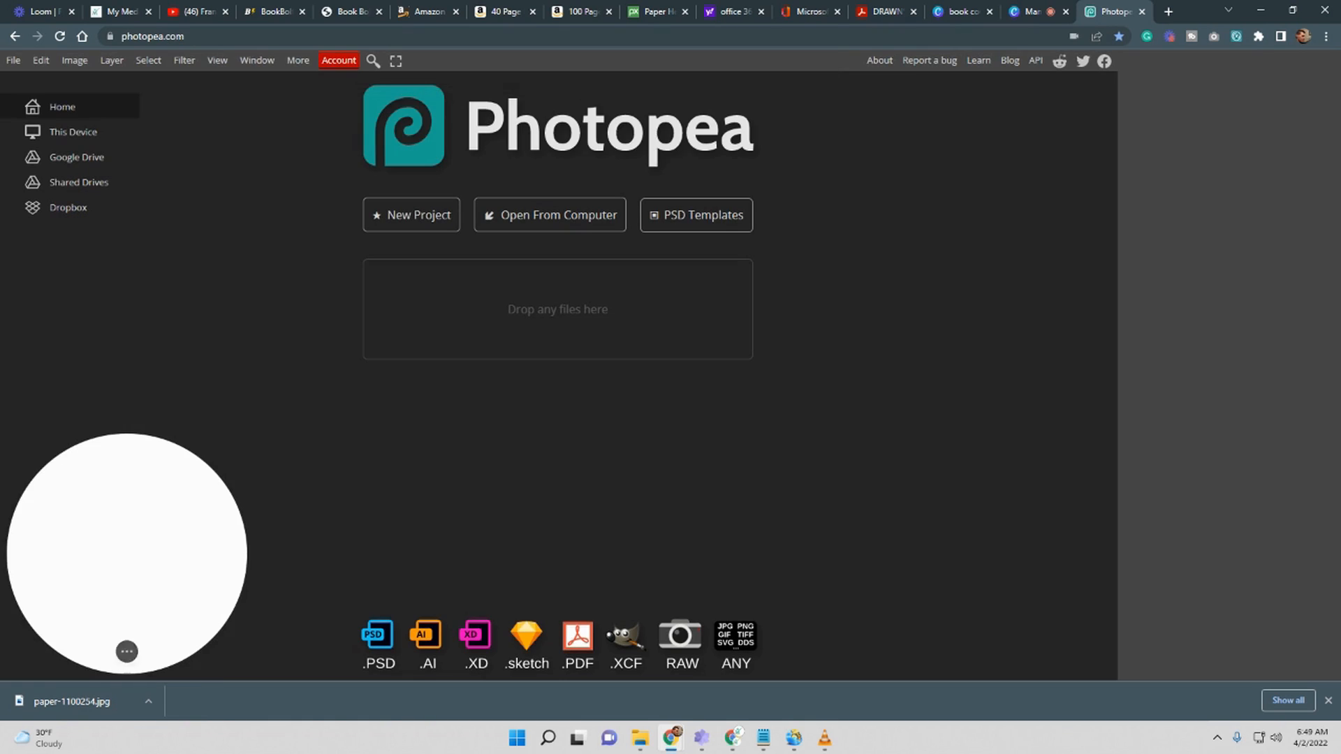
left_click_drag(1024, 169, 437, 115)
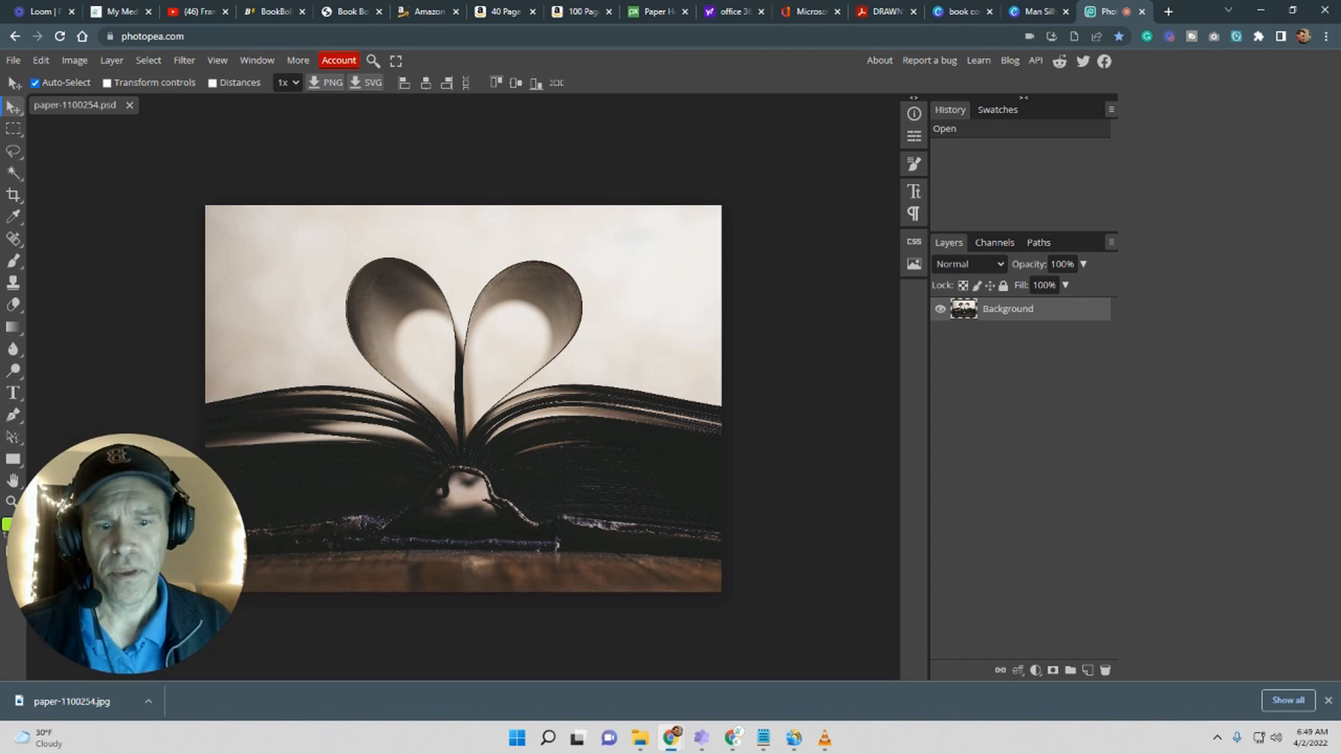
left_click(1328, 701)
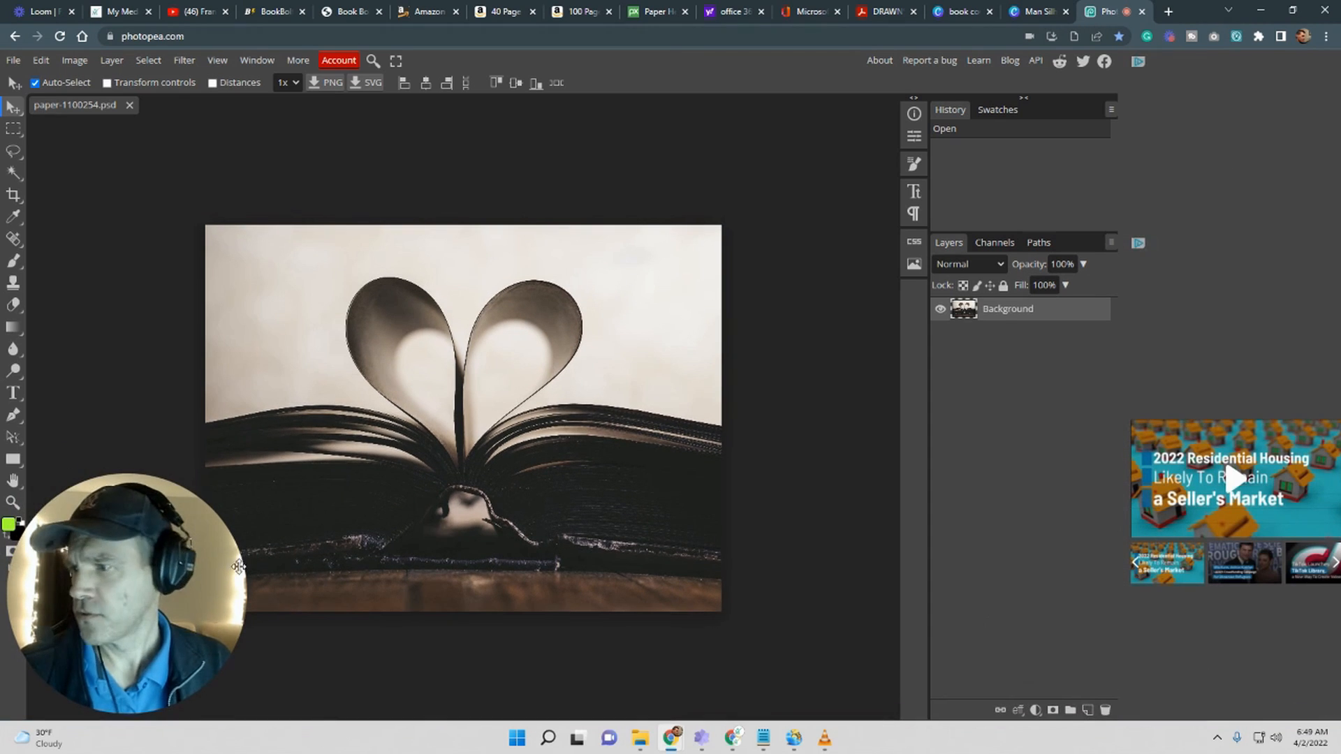
left_click_drag(286, 541, 1003, 332)
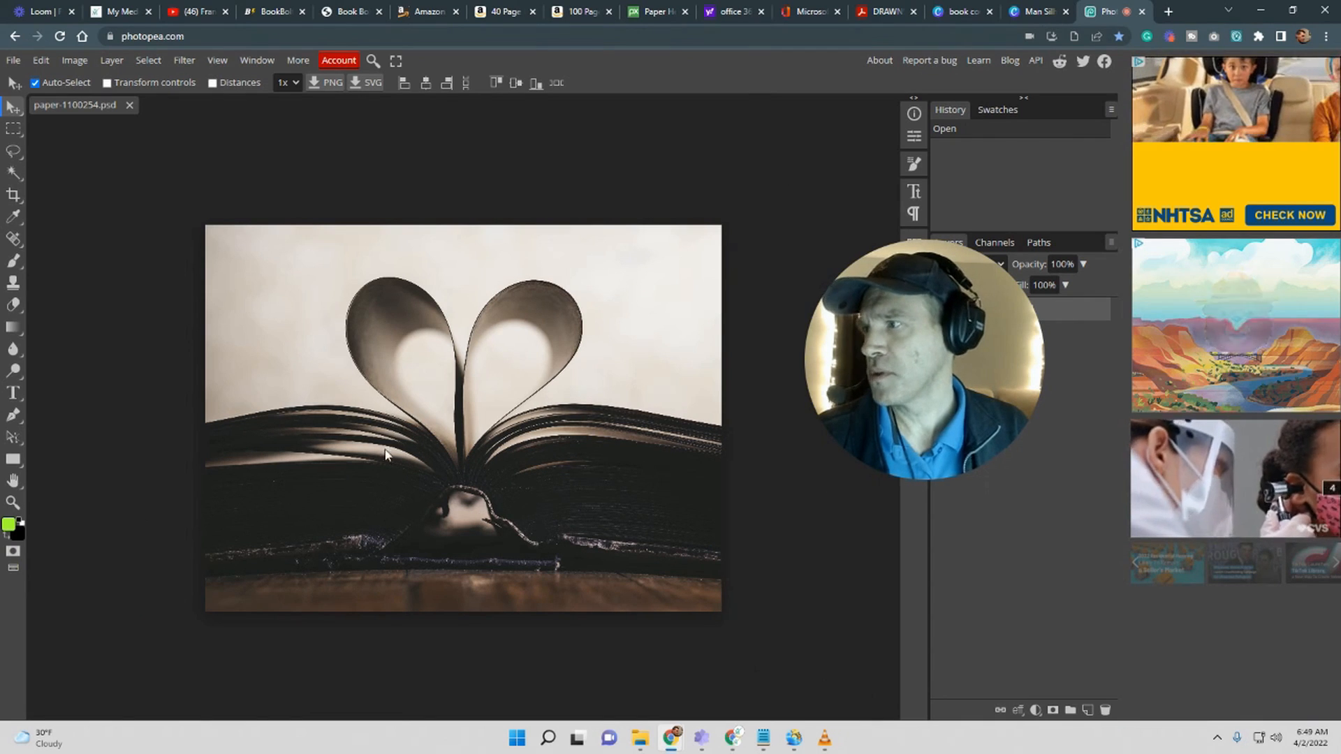
Step: Sample the light beige background of the photo beside the paper heart and copy its hex code e3dcd4
left_click(14, 219)
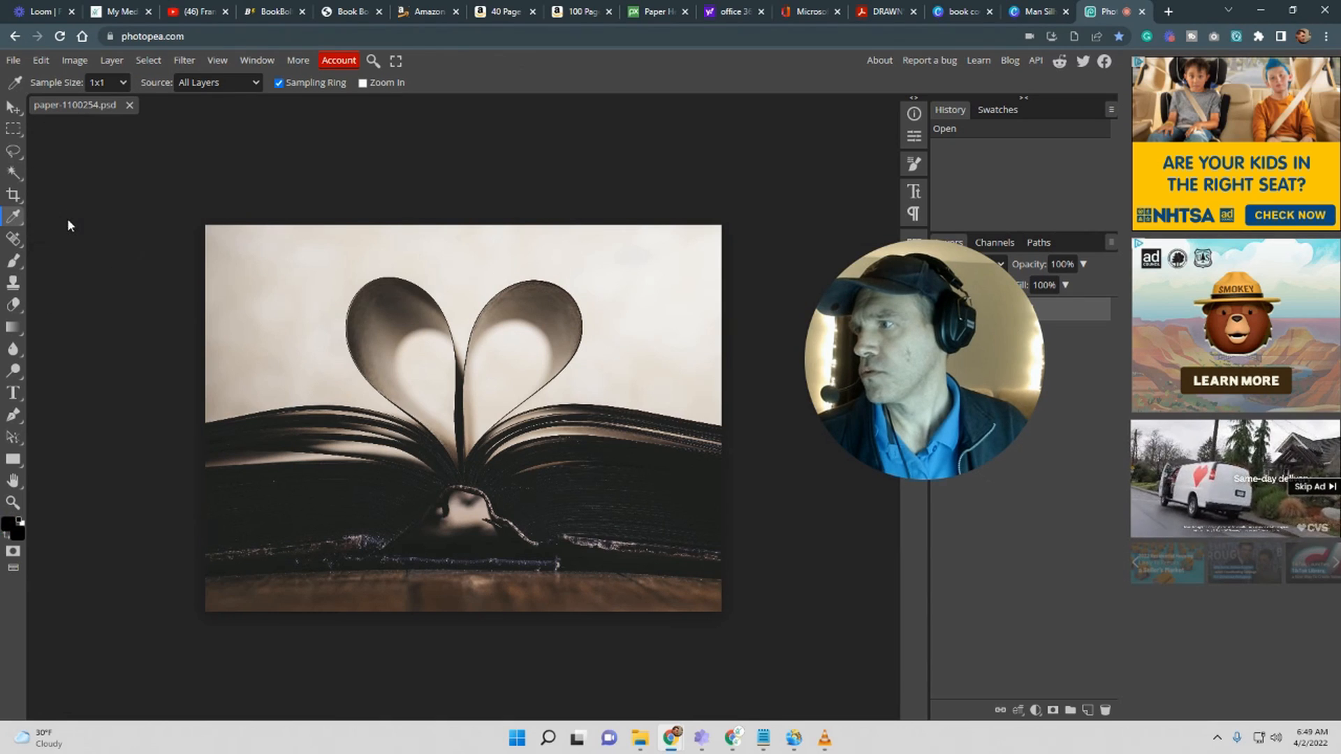
left_click(298, 283)
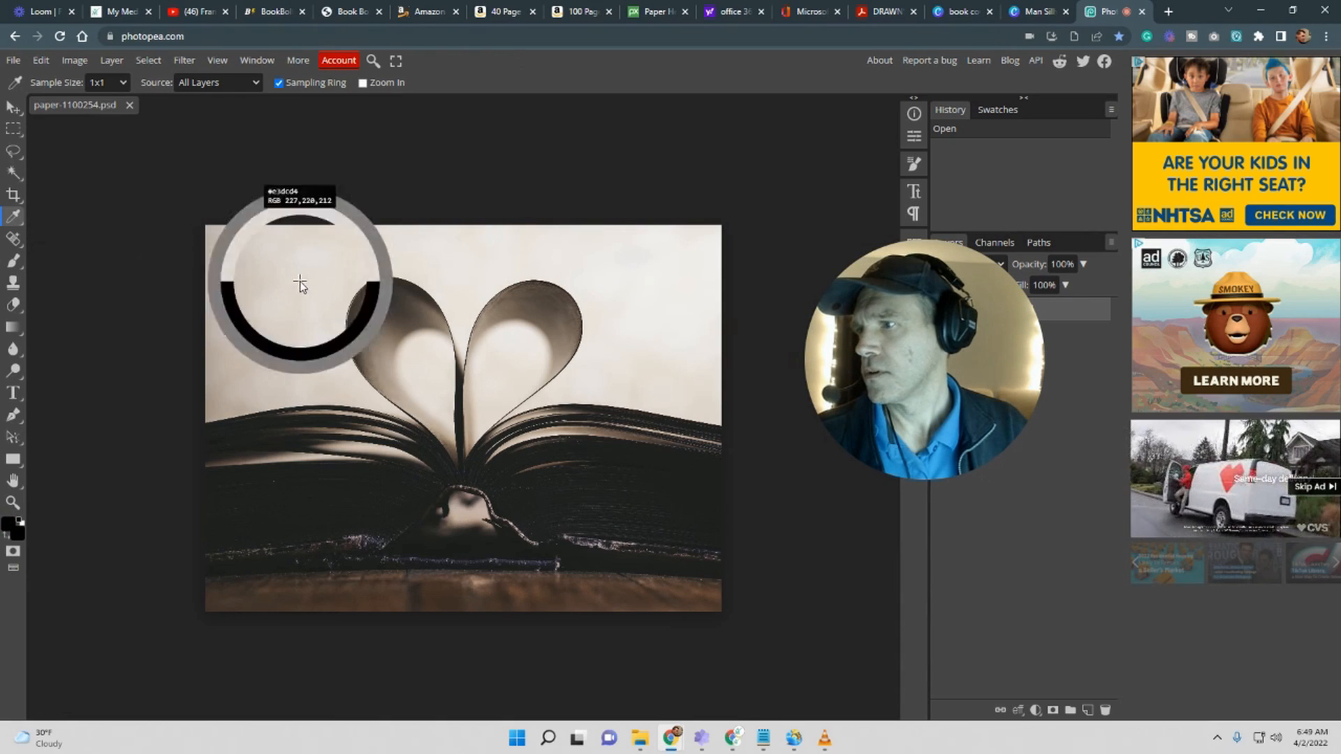
left_click(10, 524)
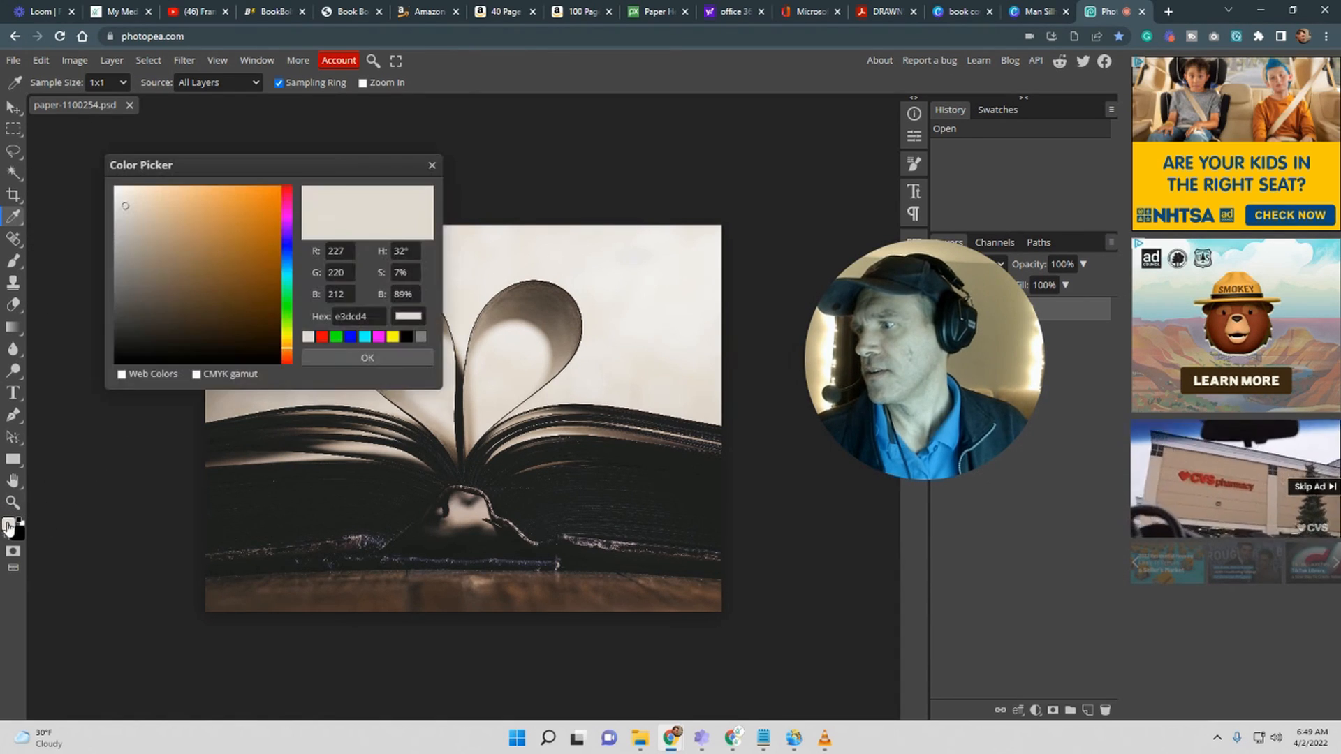
right_click(342, 316)
left_click(383, 360)
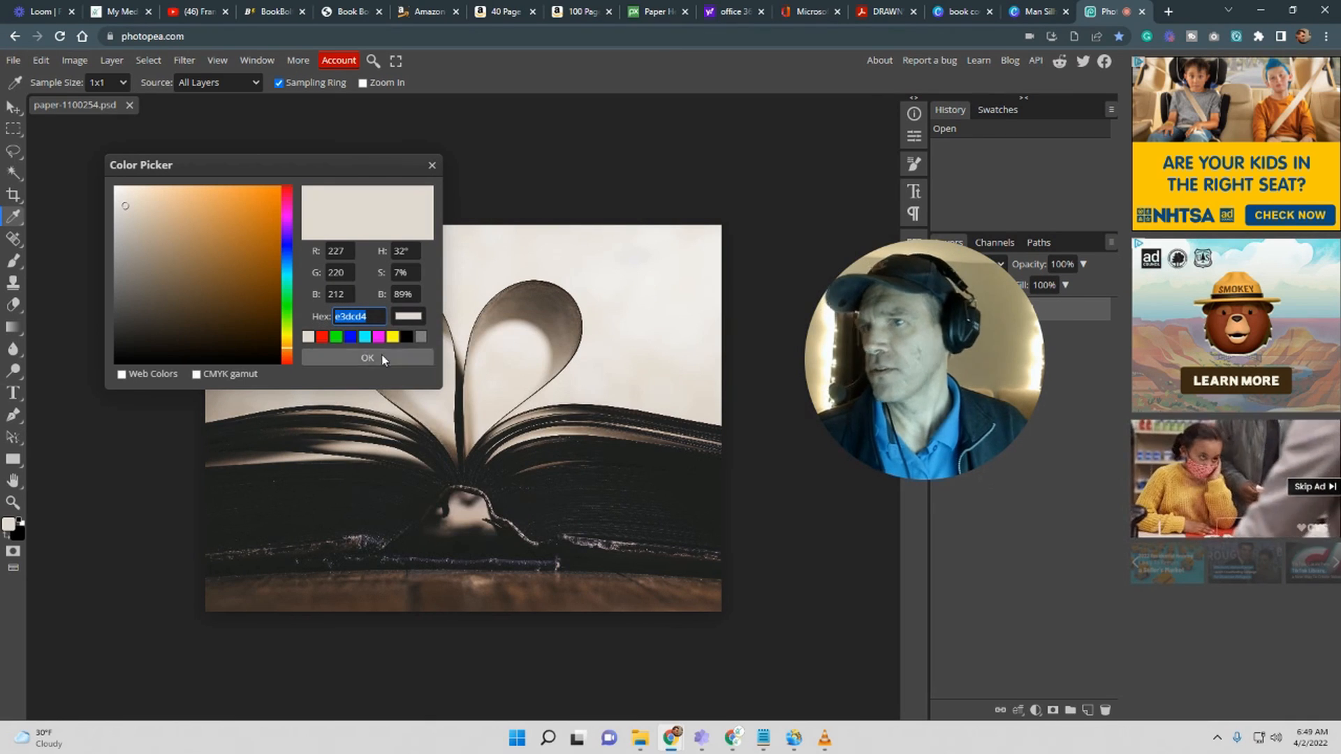
Step: Return to the Canva cover design and set the background colour of page 2 to #E3DCD4
left_click(1024, 13)
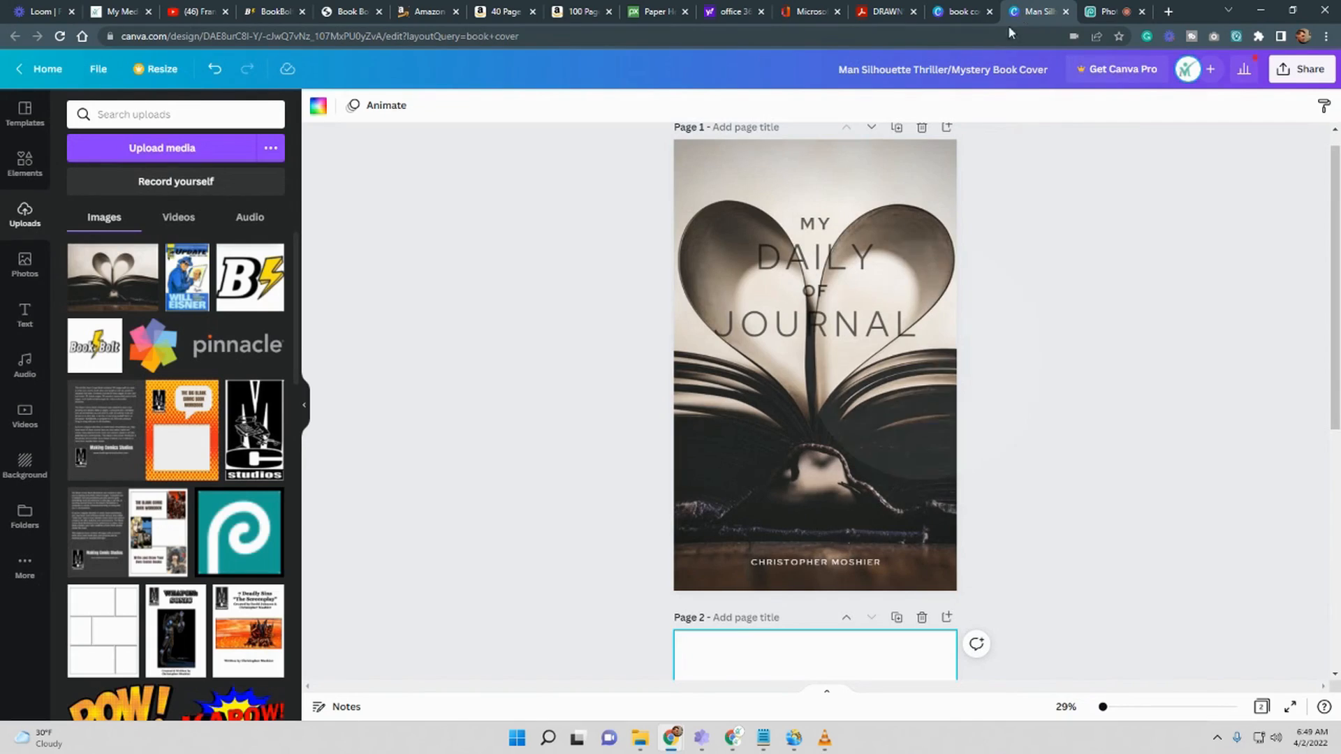
scroll(776, 425, "down", 5)
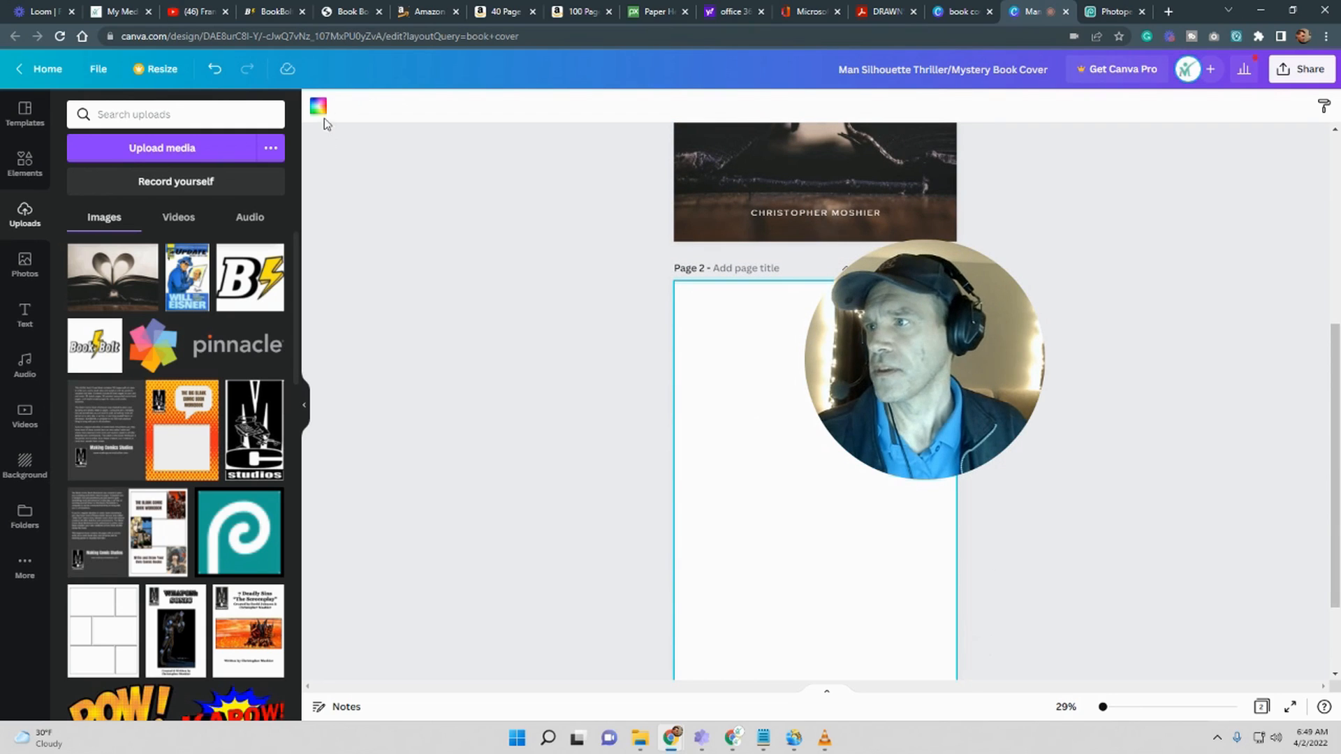
left_click(318, 106)
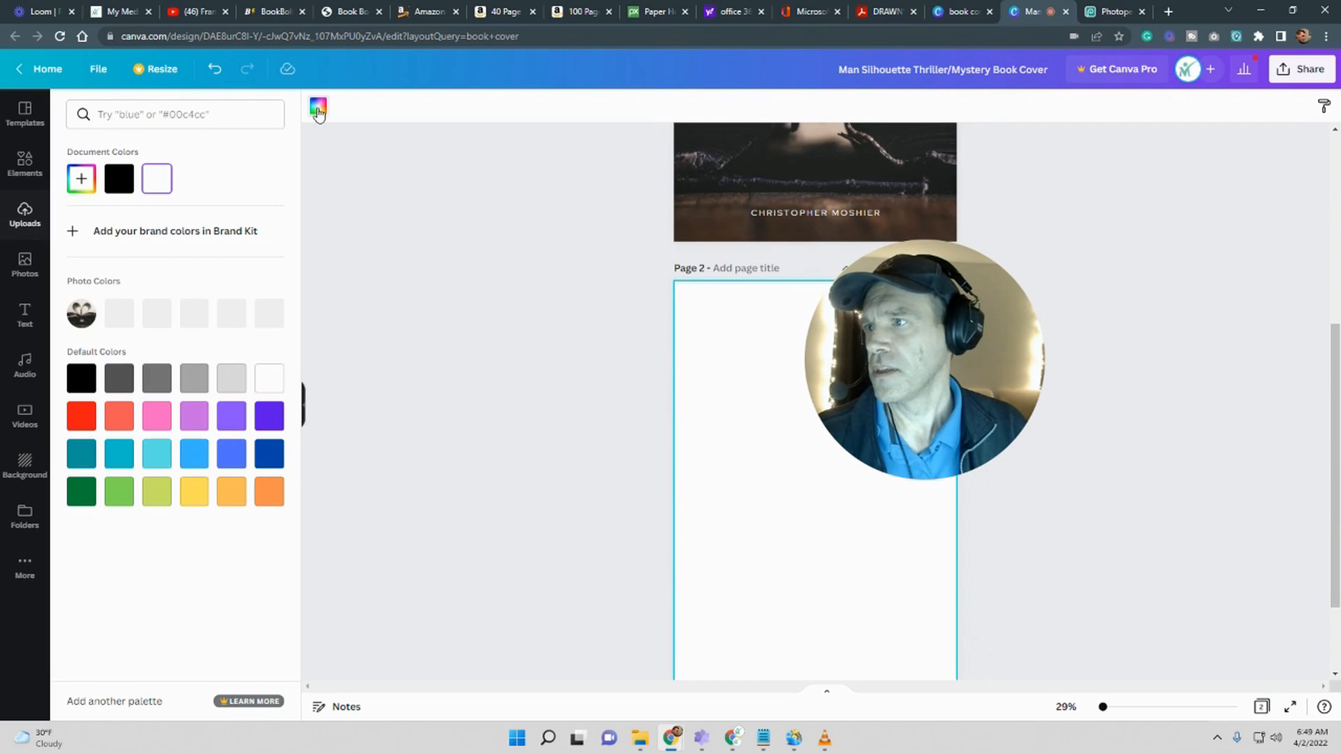
left_click(82, 181)
right_click(171, 323)
left_click(214, 395)
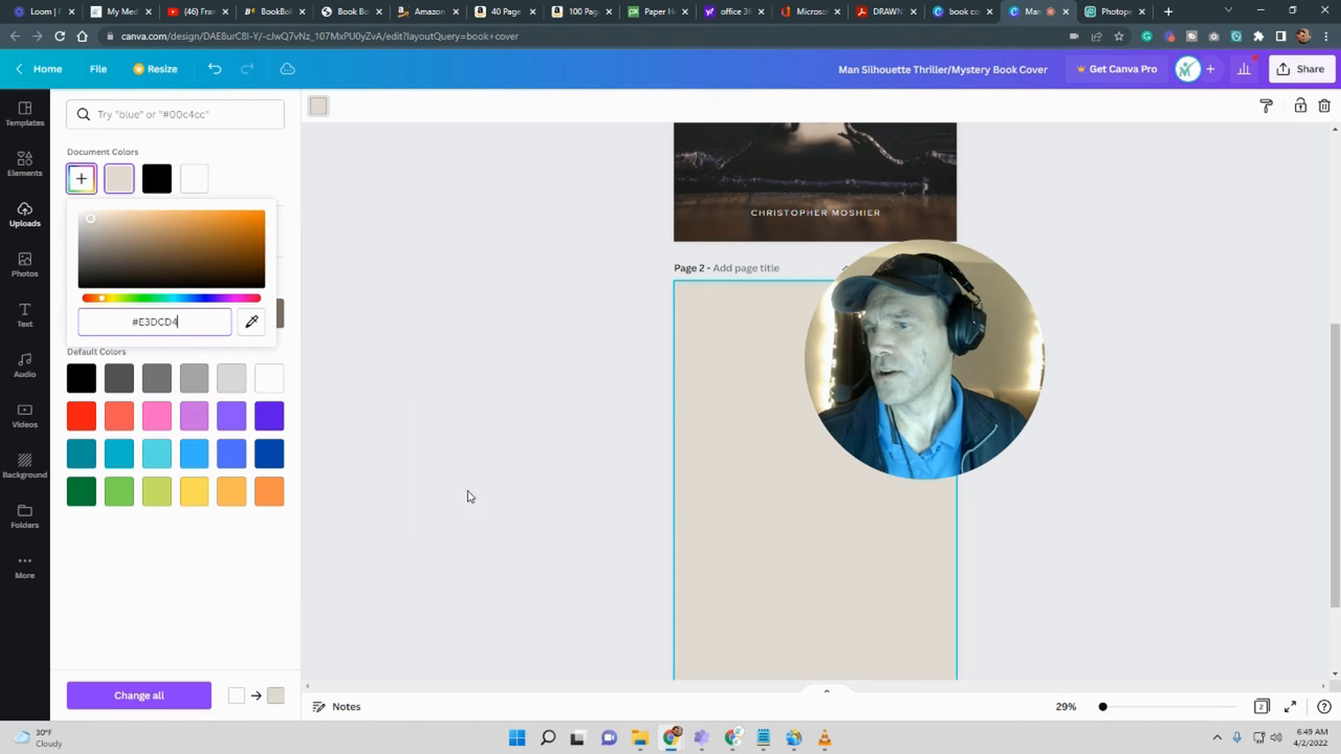
scroll(738, 367, "up", 5)
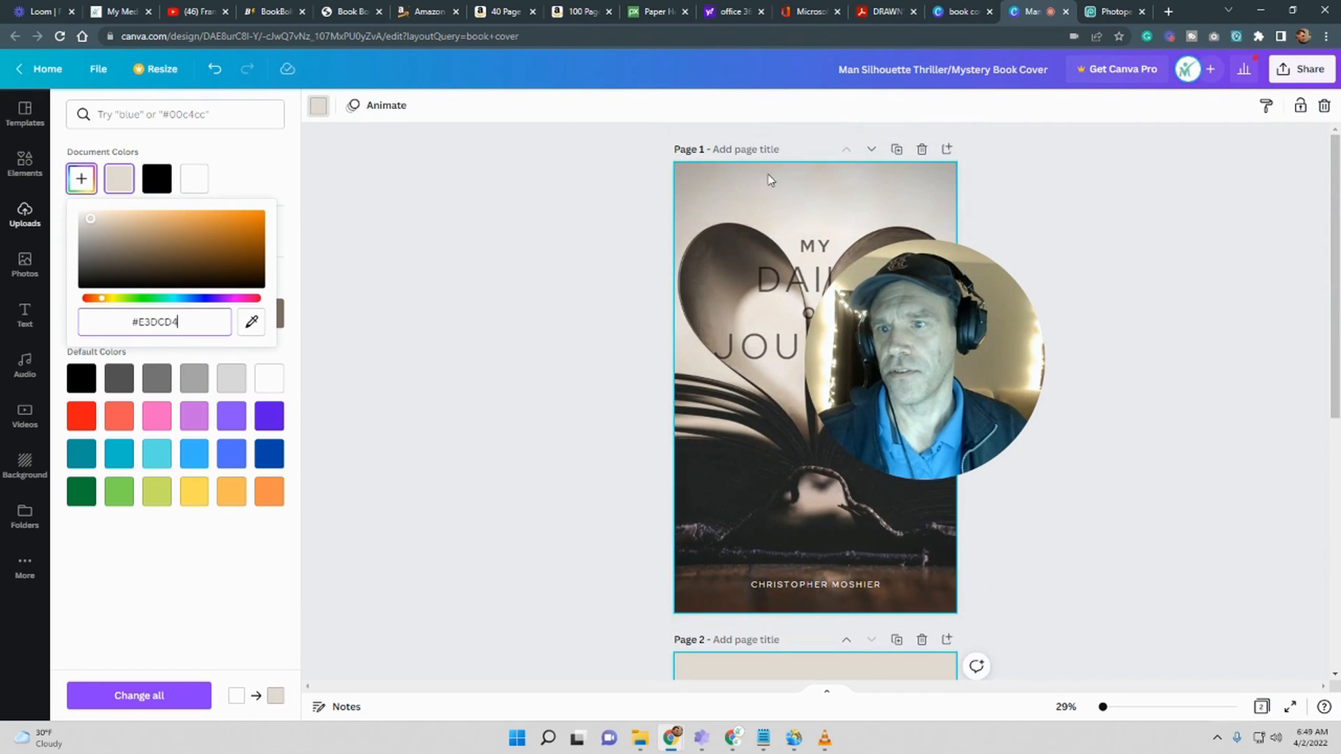
scroll(717, 293, "down", 5)
left_click(1183, 326)
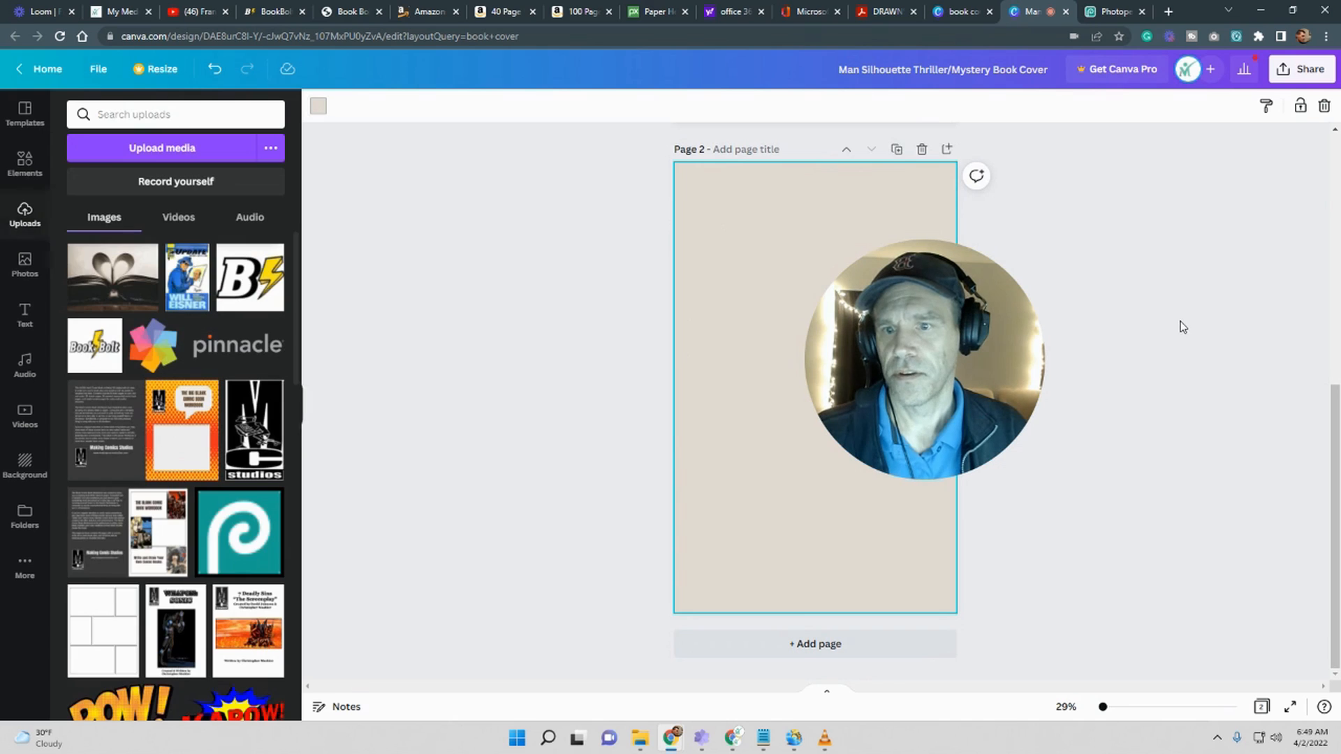
Step: Open the "OF" line of the cover title on page 1 for editing
scroll(1177, 329, "up", 5)
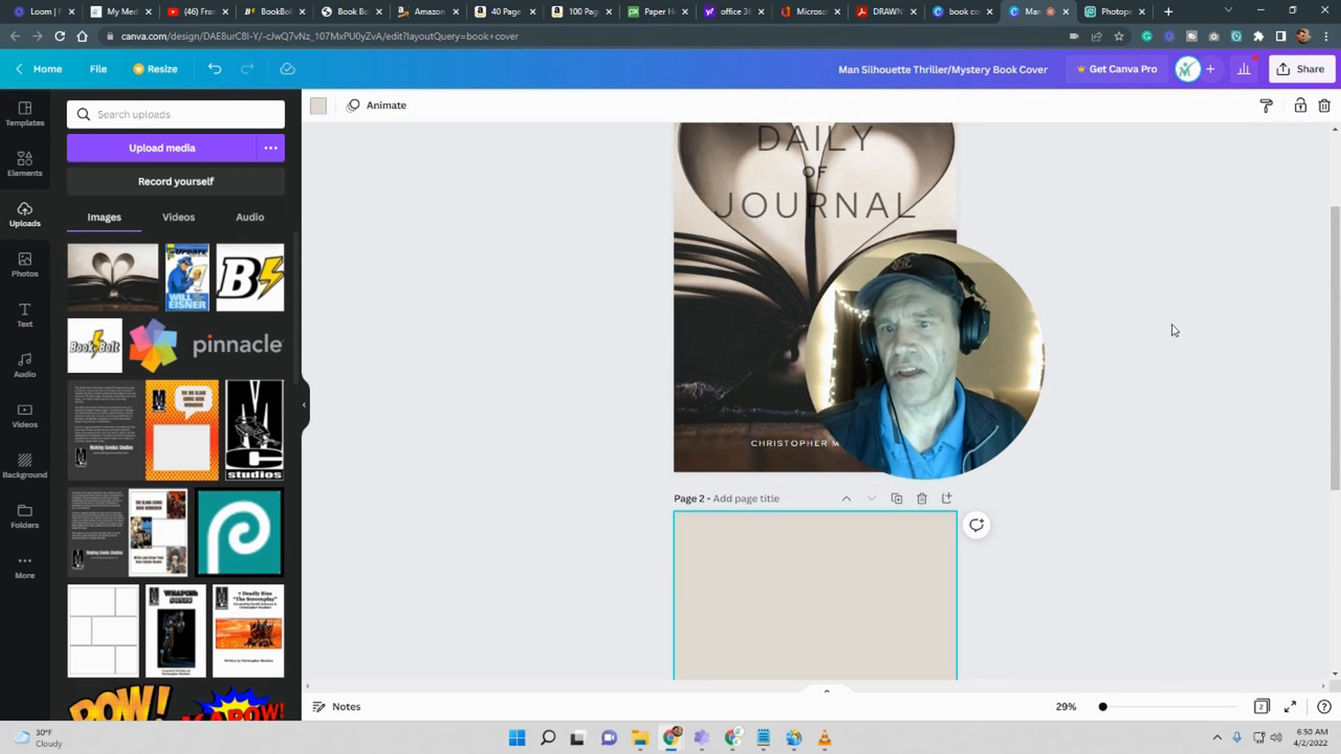
scroll(1152, 329, "up", 2)
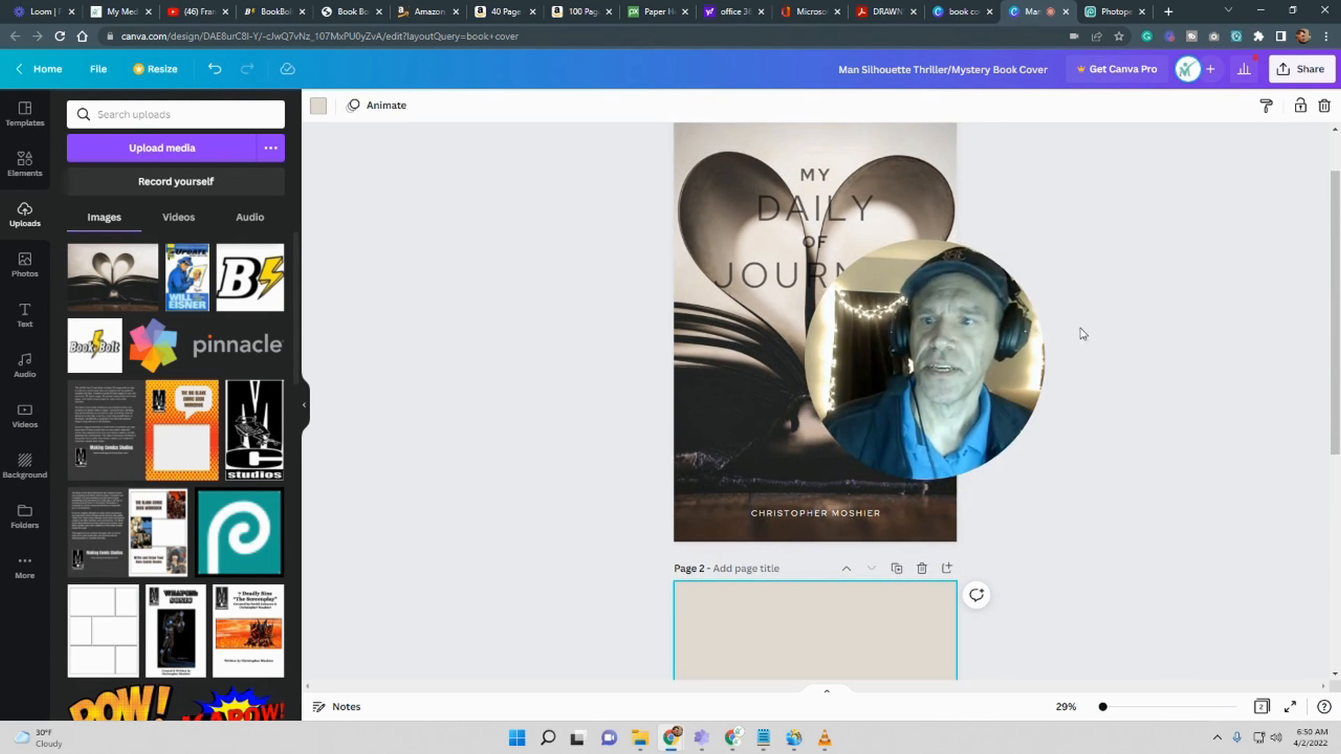
left_click_drag(900, 335, 484, 352)
left_click(839, 249)
double_click(837, 243)
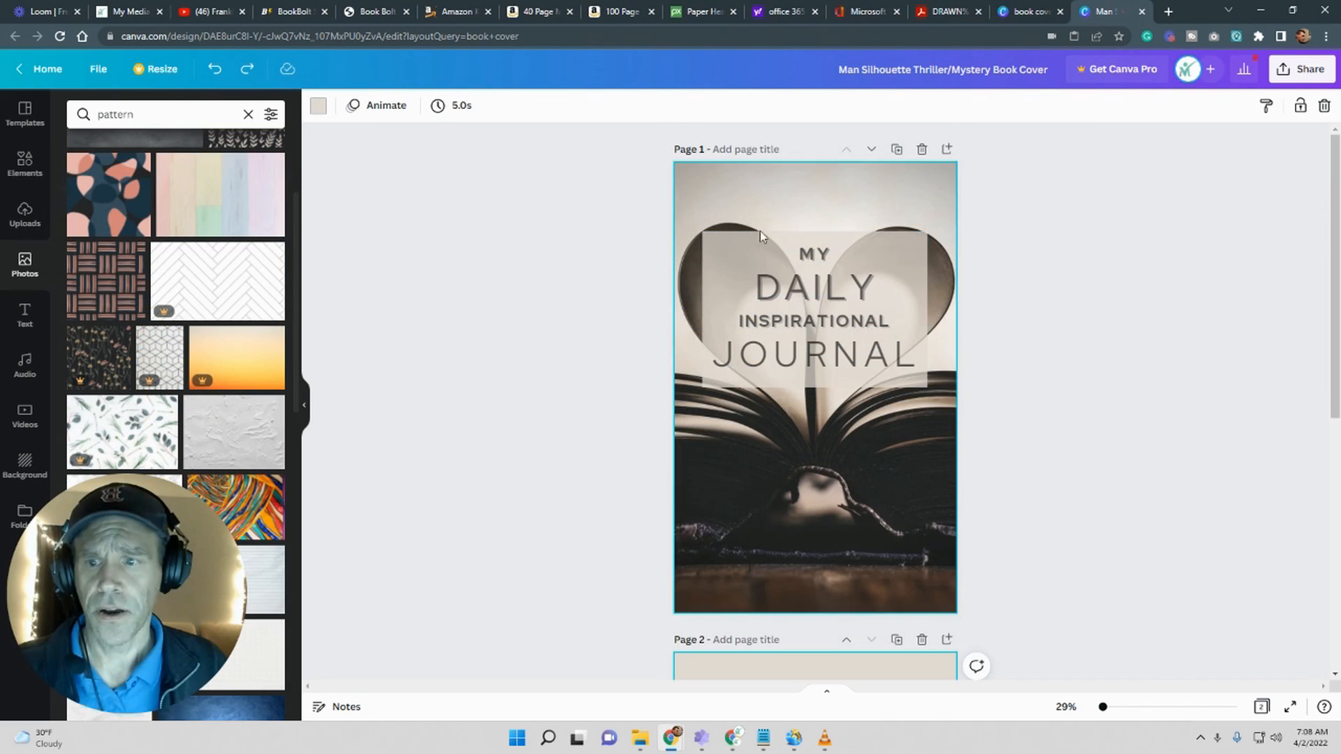
Step: Place the light grey textured plaster photo behind the quotes on page 2 and stretch it past all the page edges
scroll(1118, 393, "down", 1)
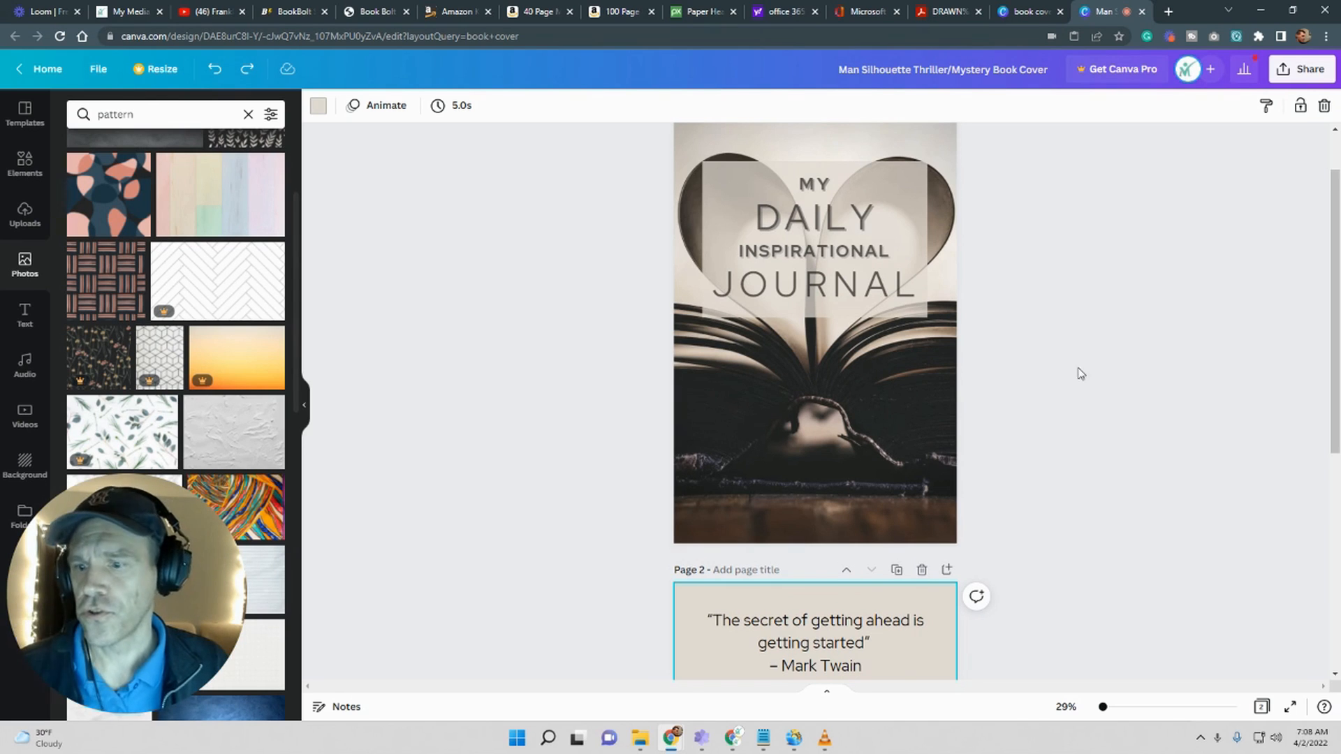
scroll(1069, 370, "down", 4)
scroll(1071, 372, "down", 4)
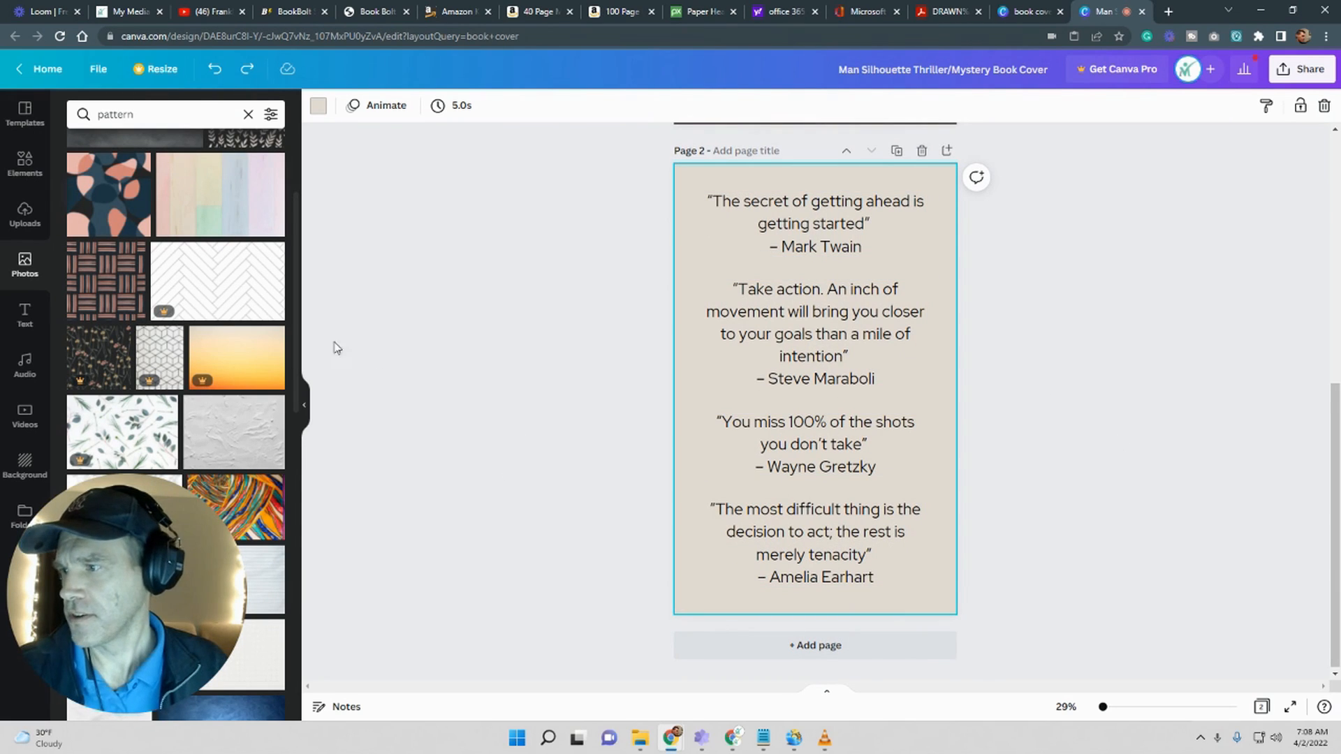
left_click_drag(223, 436, 743, 300)
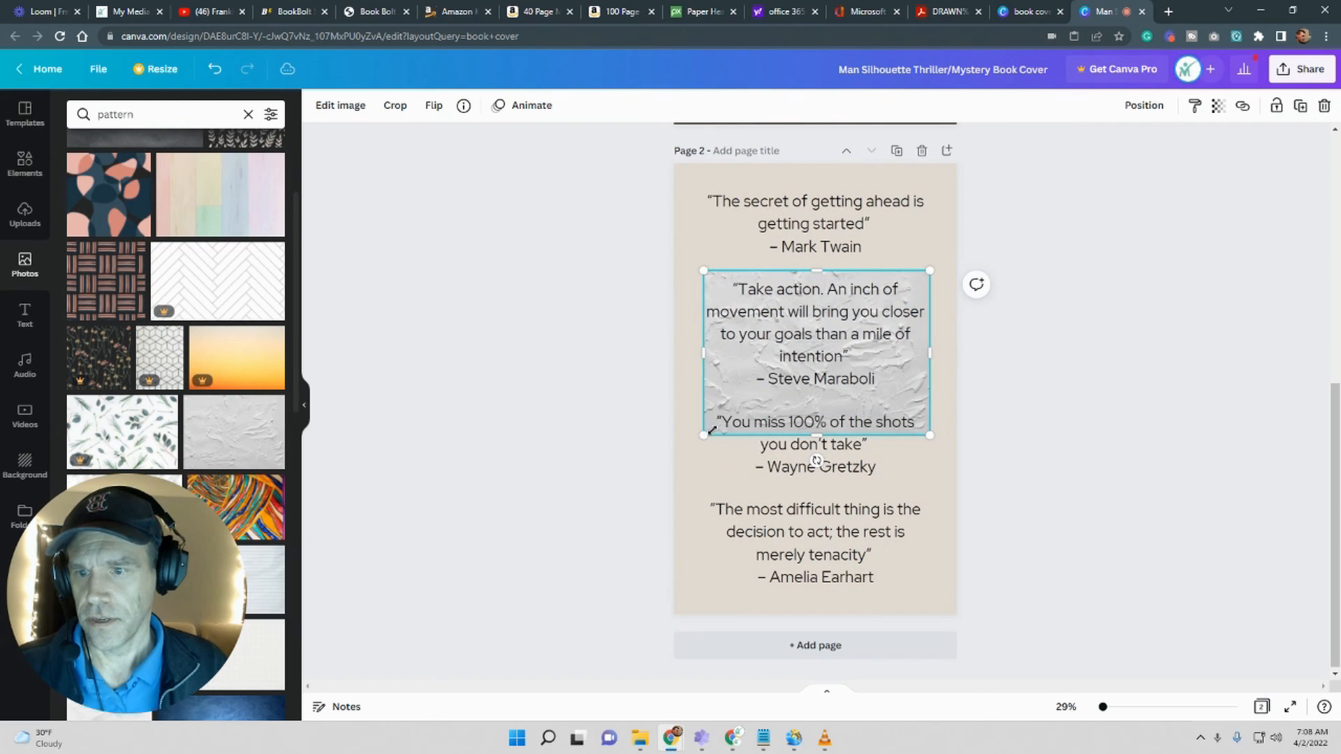
left_click_drag(705, 439, 674, 458)
left_click_drag(930, 371, 970, 365)
left_click_drag(821, 459, 811, 618)
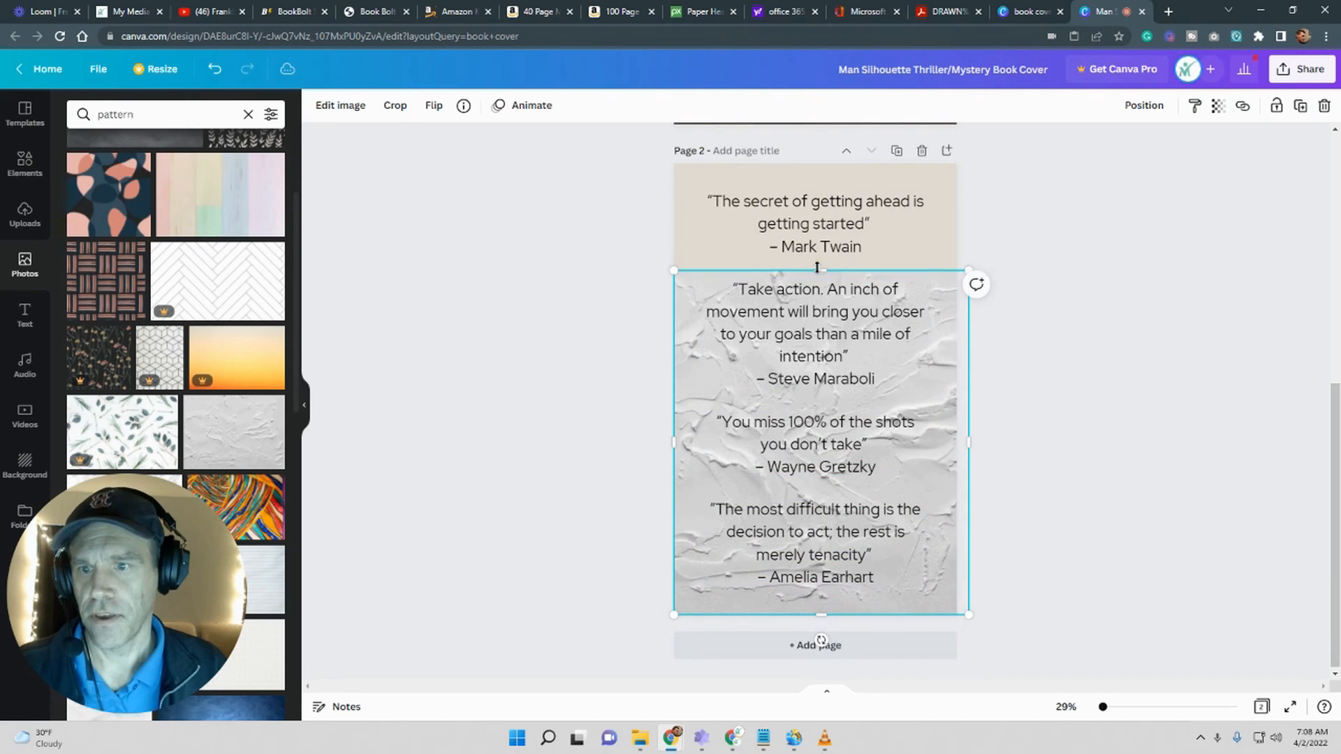
left_click_drag(823, 260, 837, 146)
left_click_drag(668, 386, 651, 384)
left_click_drag(814, 614, 813, 632)
left_click_drag(973, 389, 992, 388)
Step: Set the transparency of the plaster texture photo on page 2 to 20 and deselect it
left_click(1216, 112)
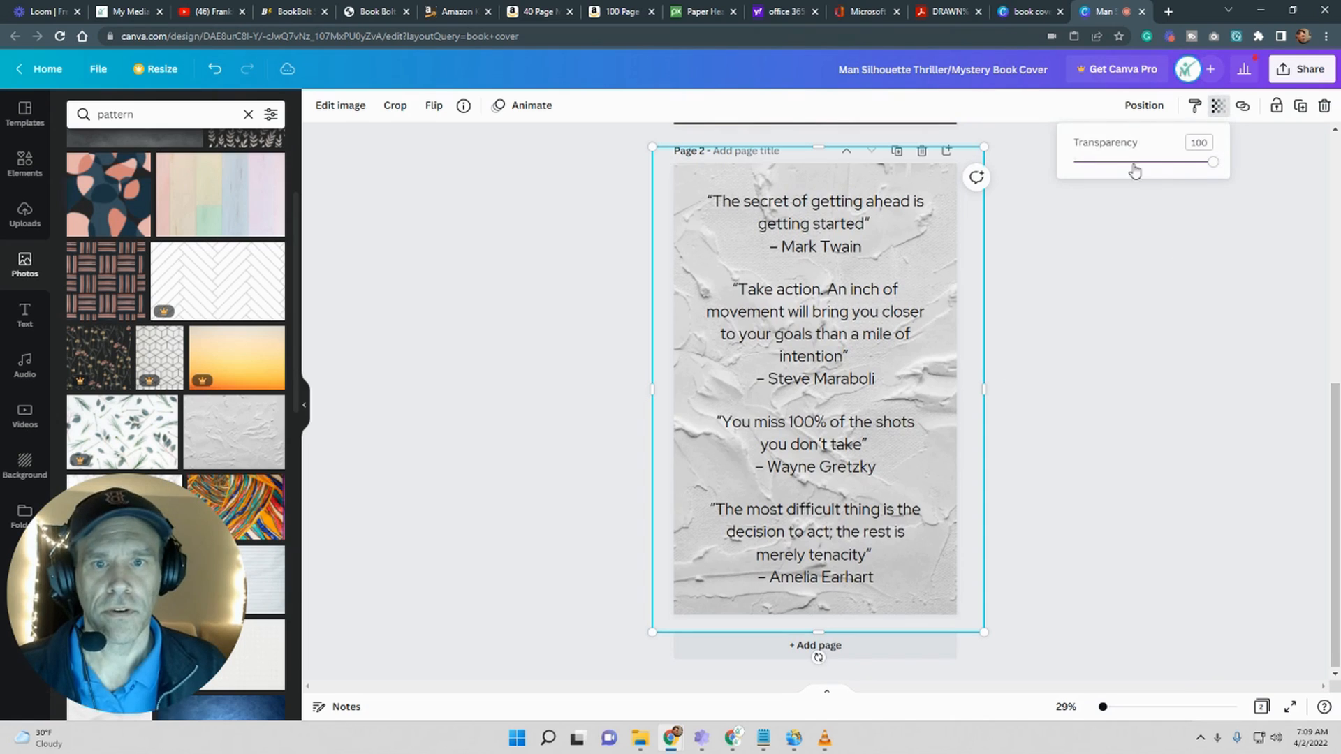
left_click_drag(1212, 165, 1109, 169)
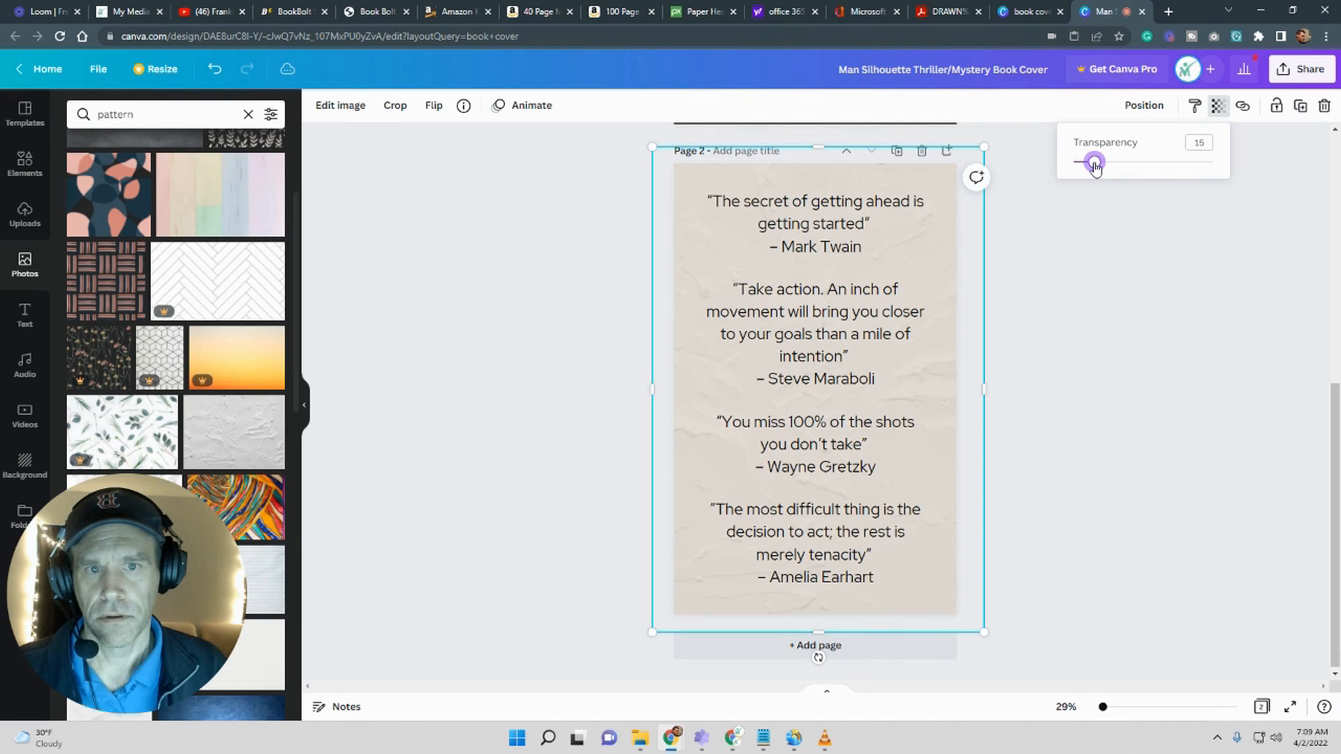
left_click_drag(1095, 168, 1100, 168)
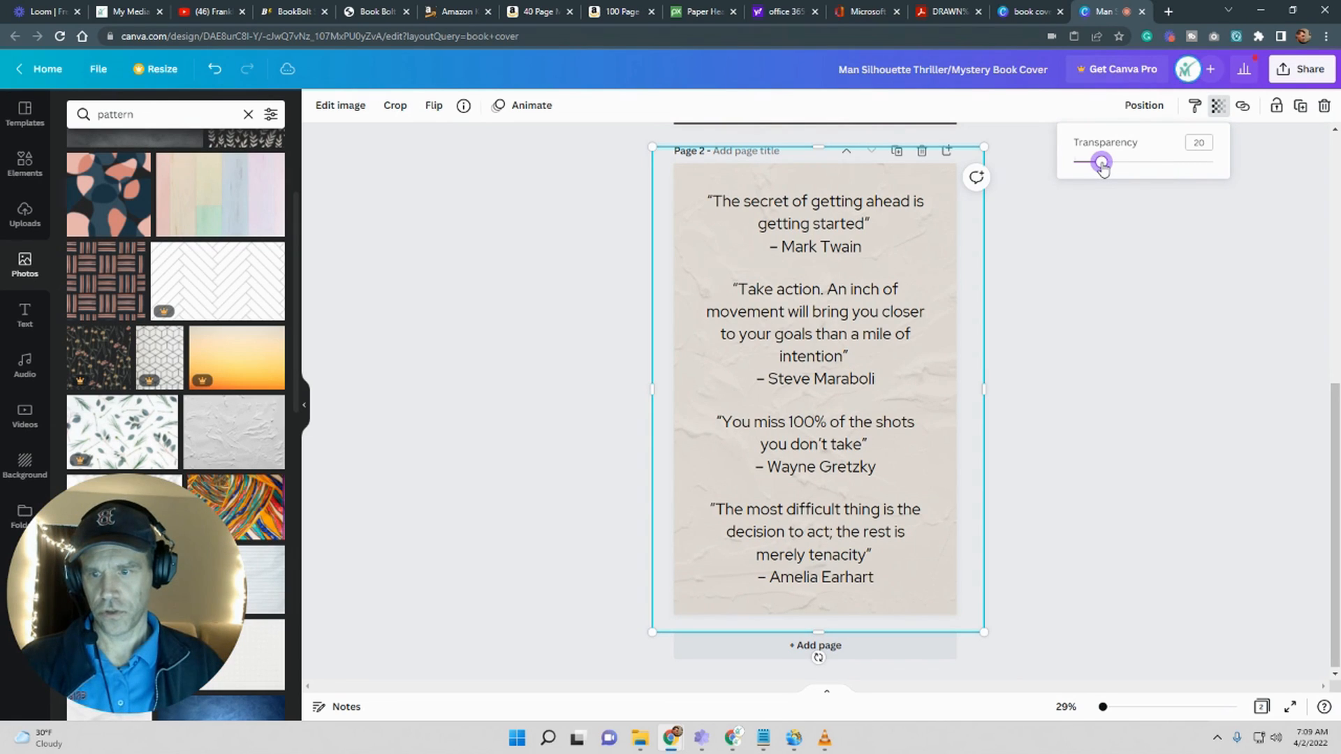
left_click(1103, 334)
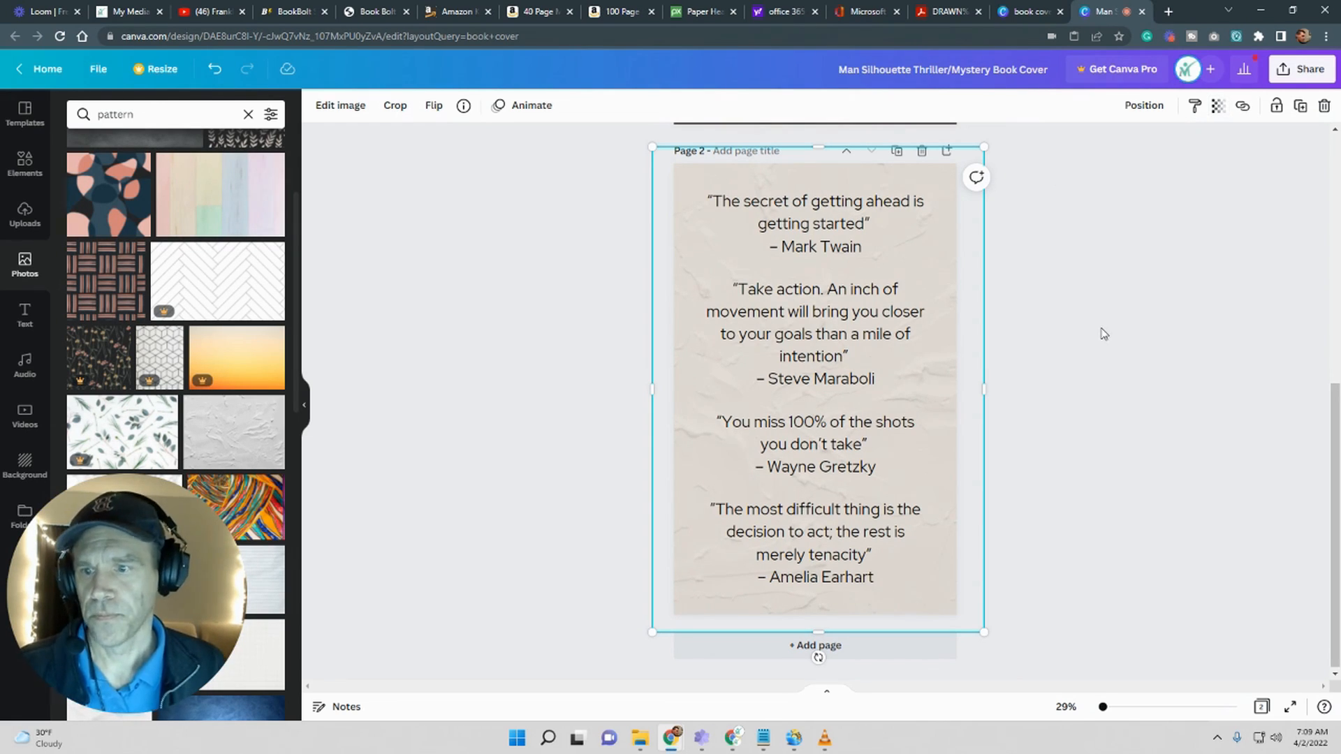
scroll(1095, 424, "up", 4)
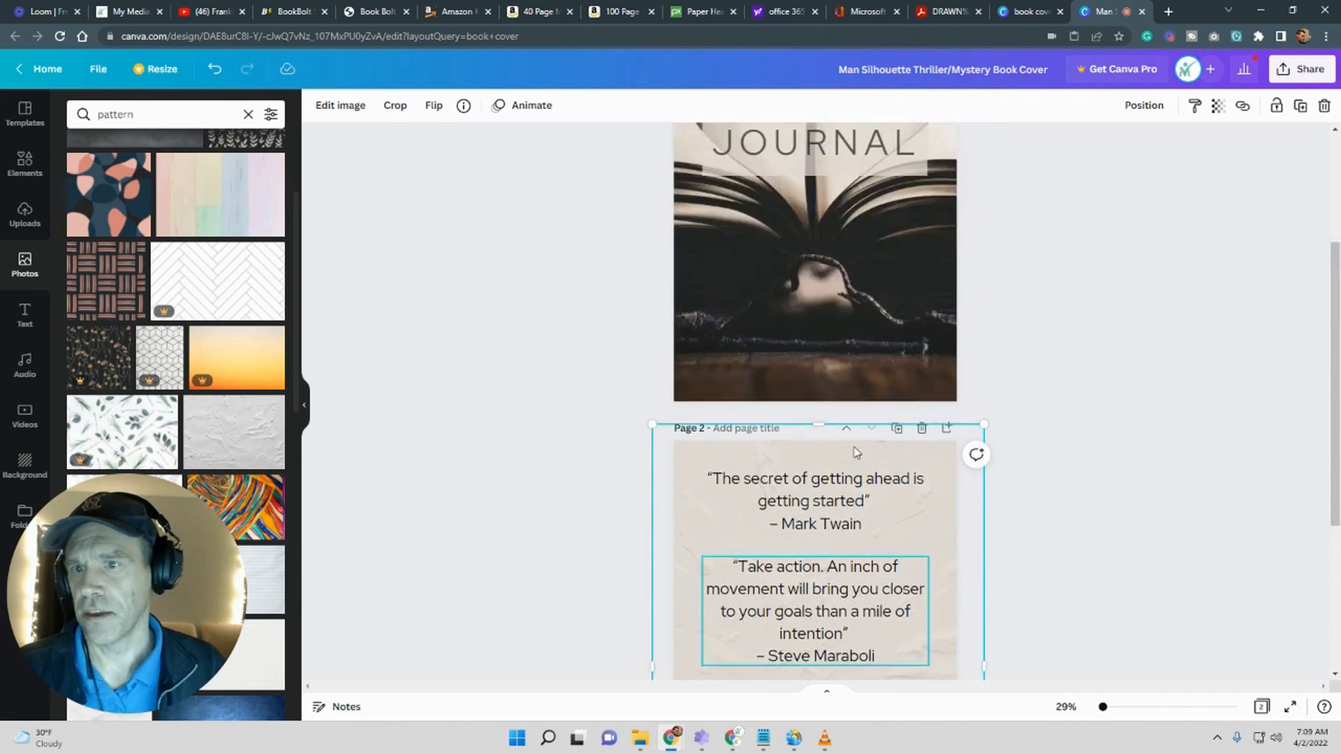
scroll(831, 569, "down", 3)
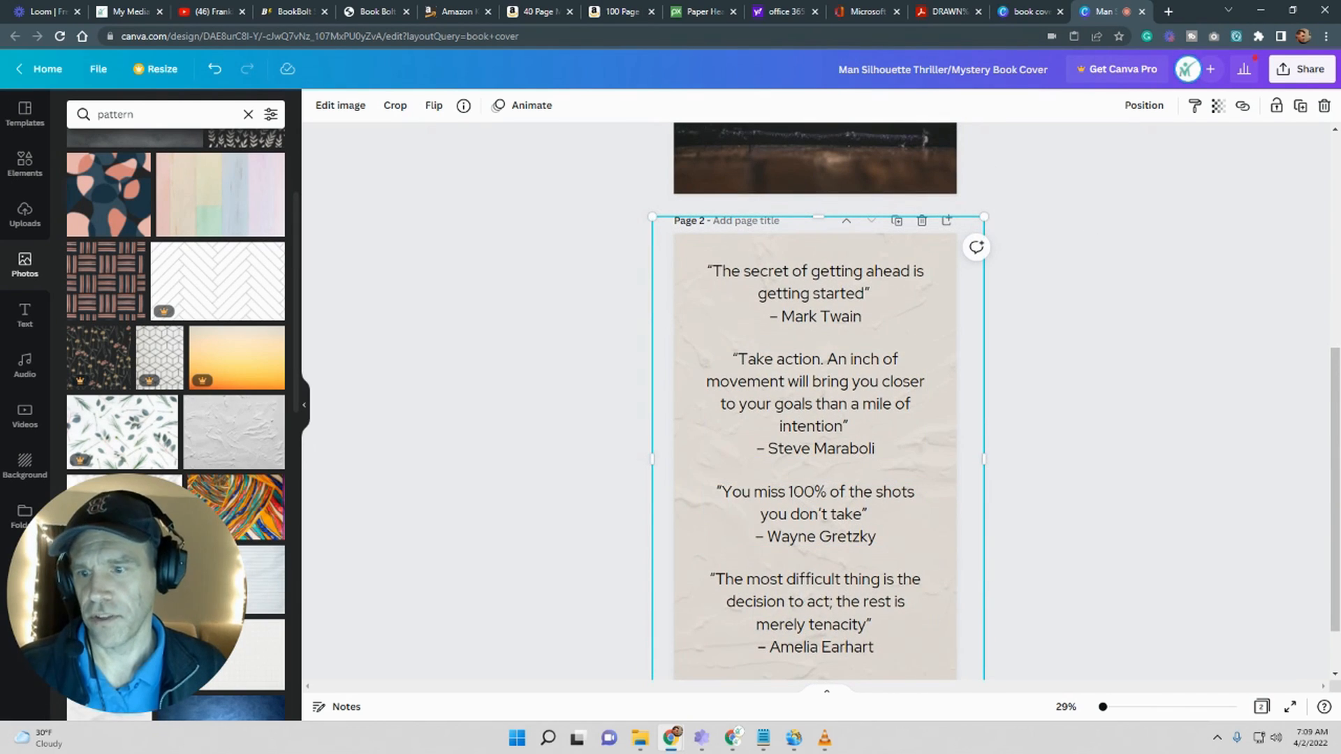
left_click(1175, 345)
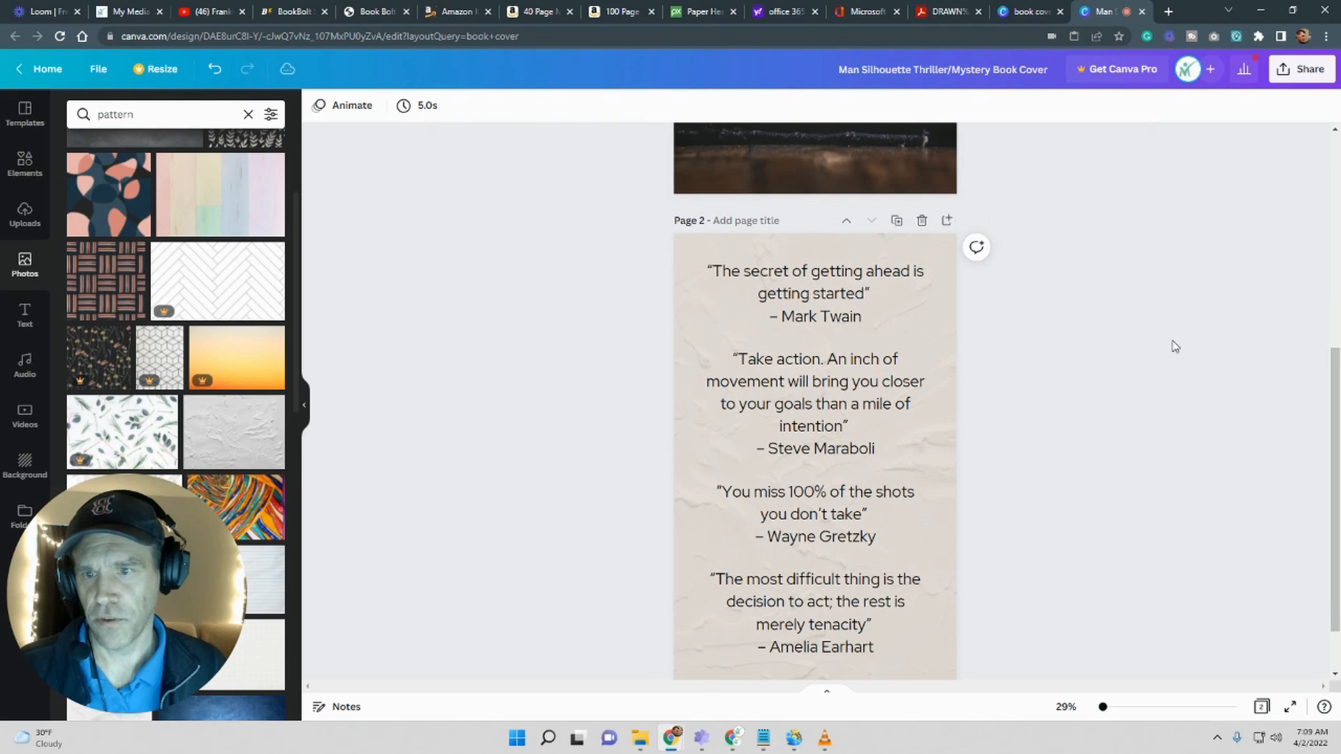
Step: Rename the Canva design as "Daily Inspirational Cover"
scroll(1175, 345, "up", 6)
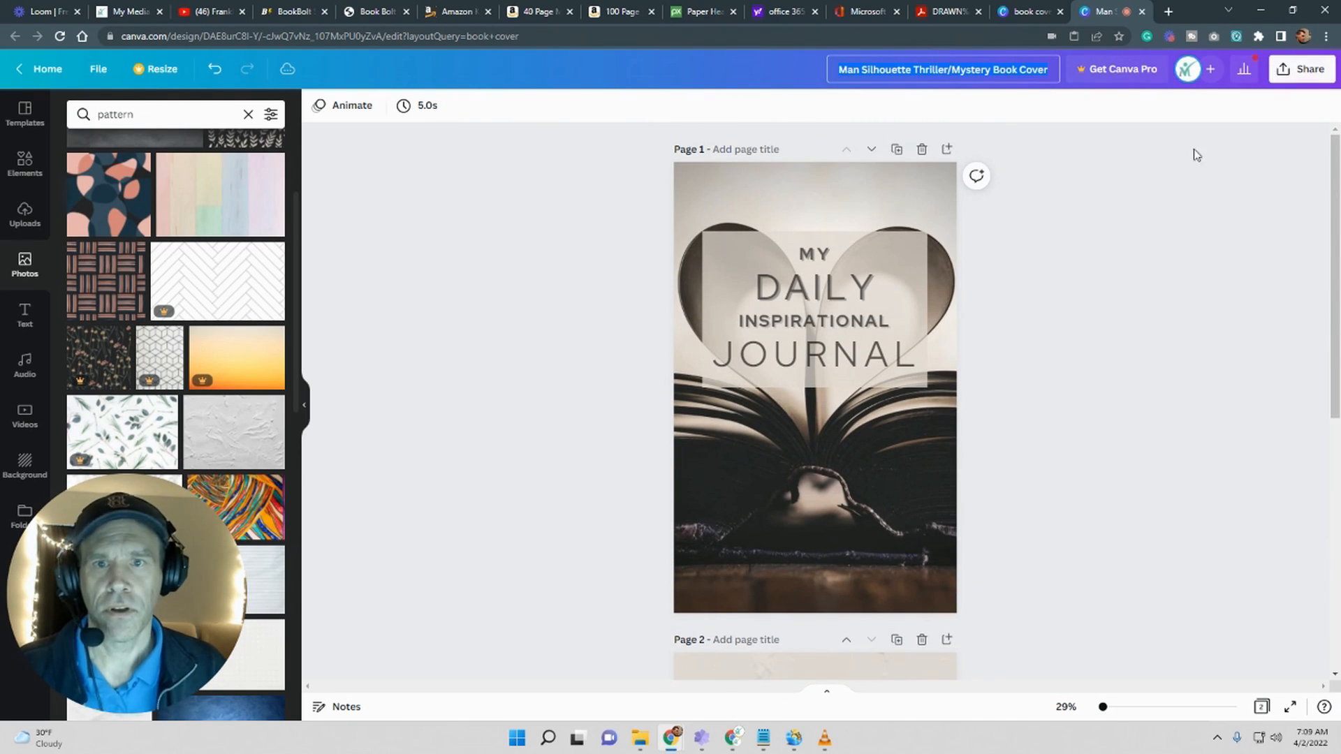
type("Daily Ins")
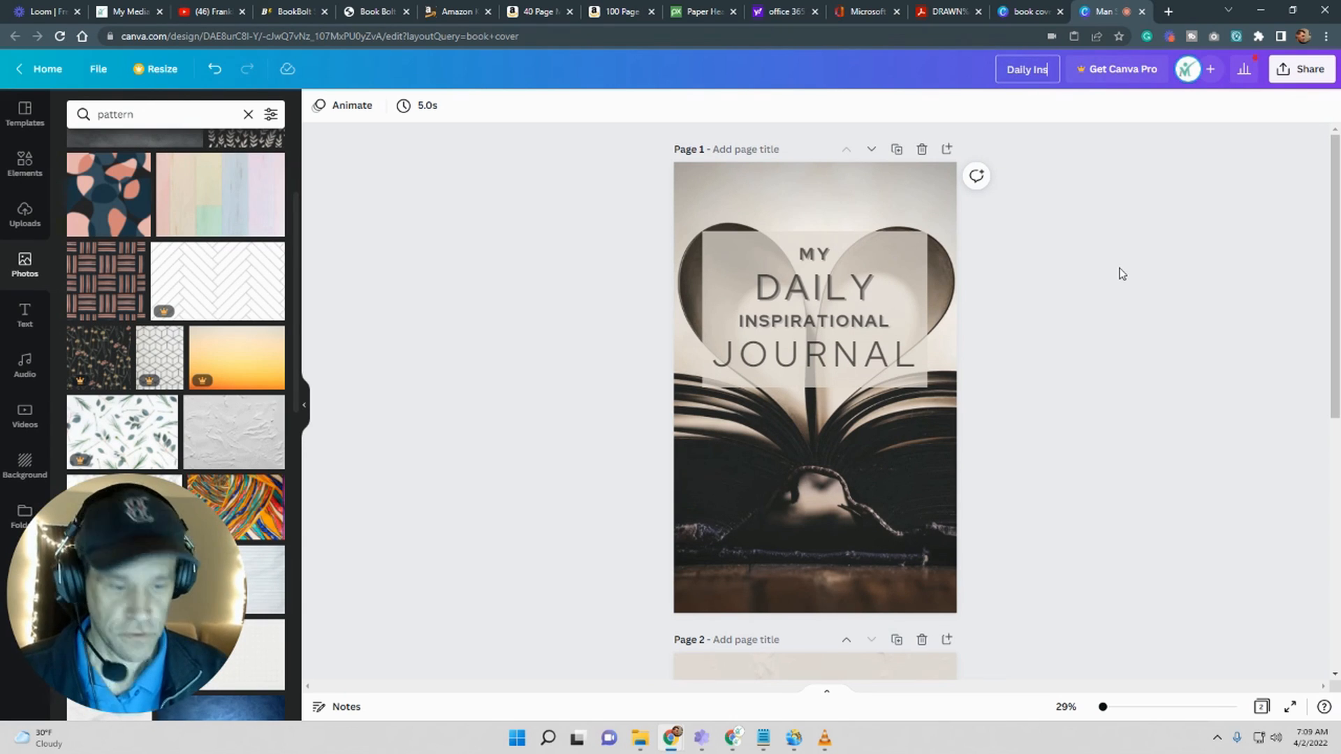
type("irational")
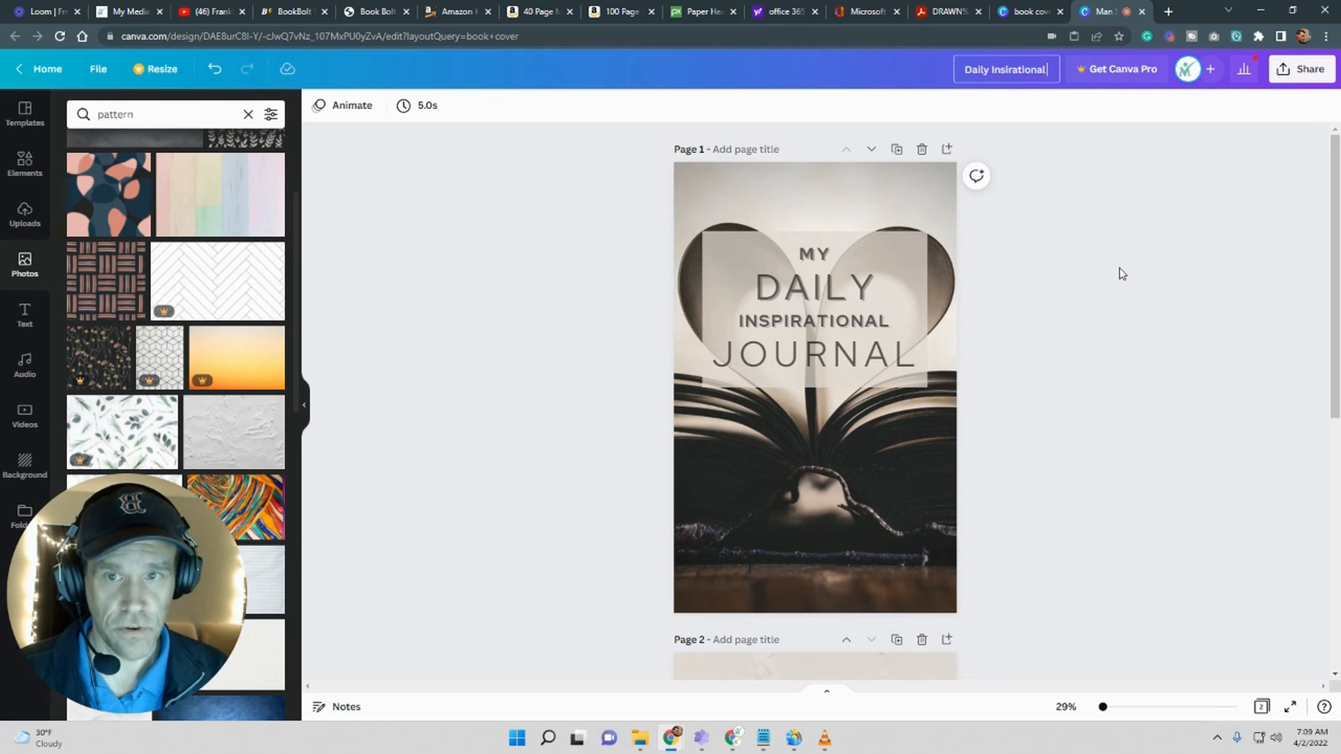
key("BackSpace")
key("BackSpace")
key("BackSpace")
key("BackSpace")
key("BackSpace")
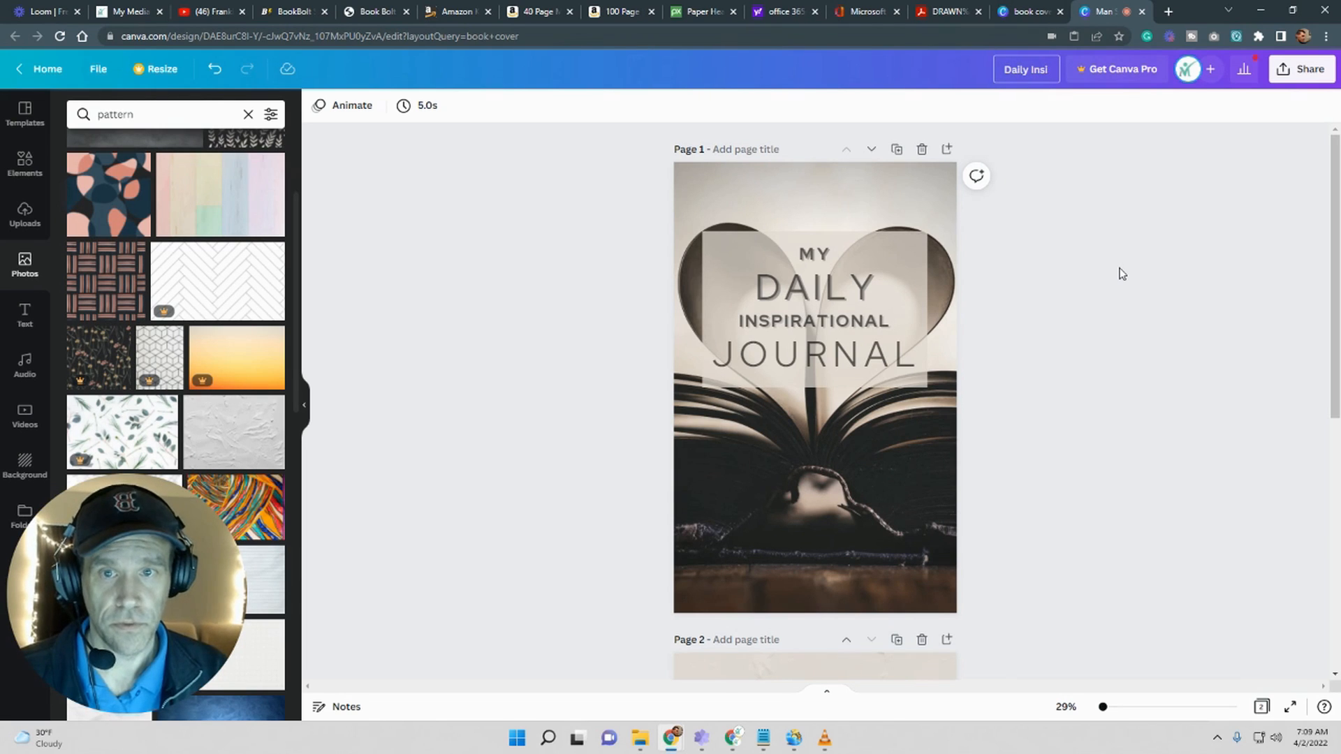
type("tional Cover")
left_click(1162, 323)
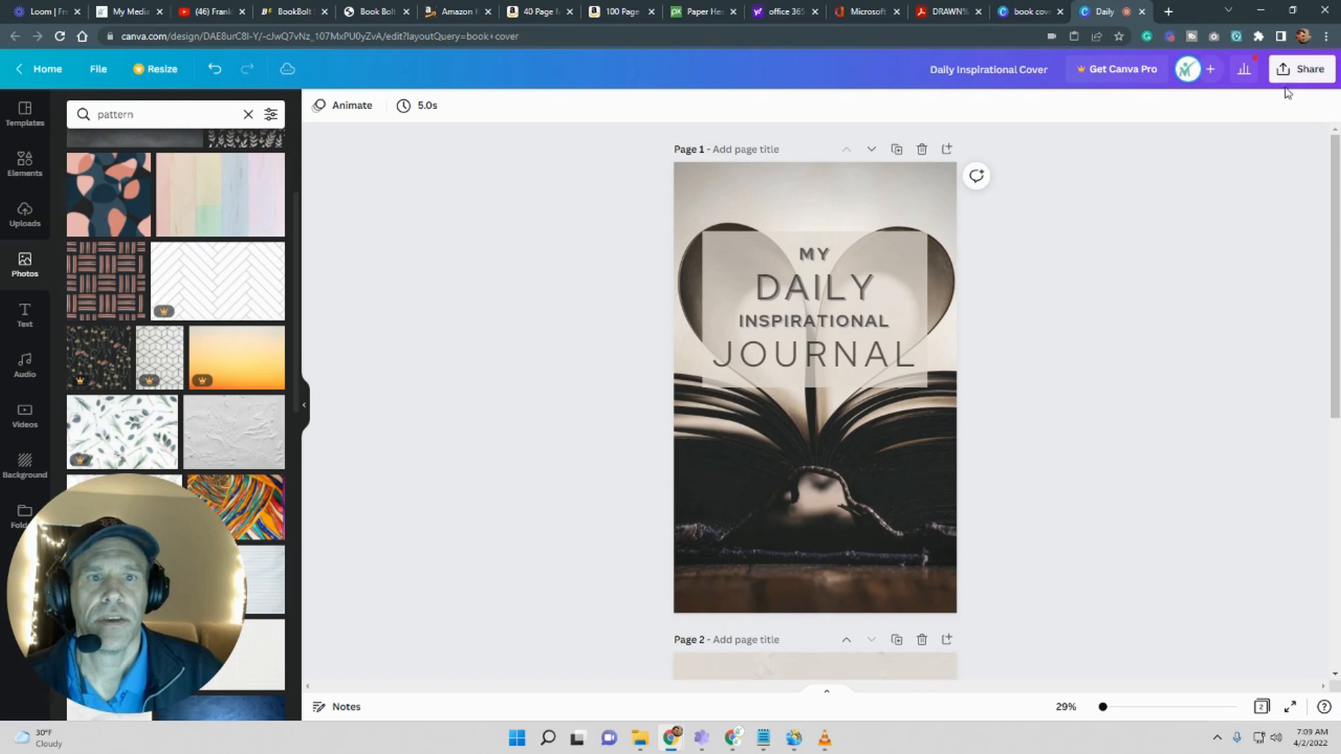
Step: Download only page 1, the front cover, as a PNG
left_click(1303, 78)
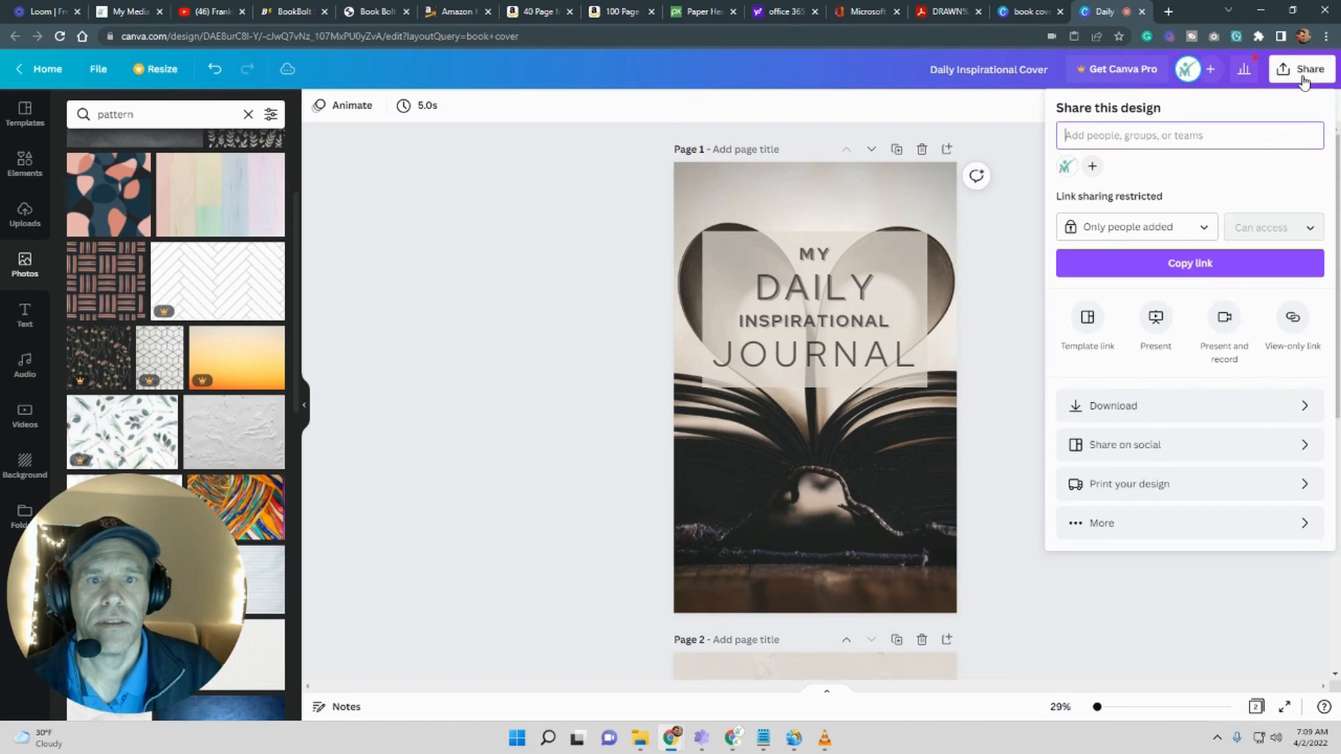
left_click(1223, 412)
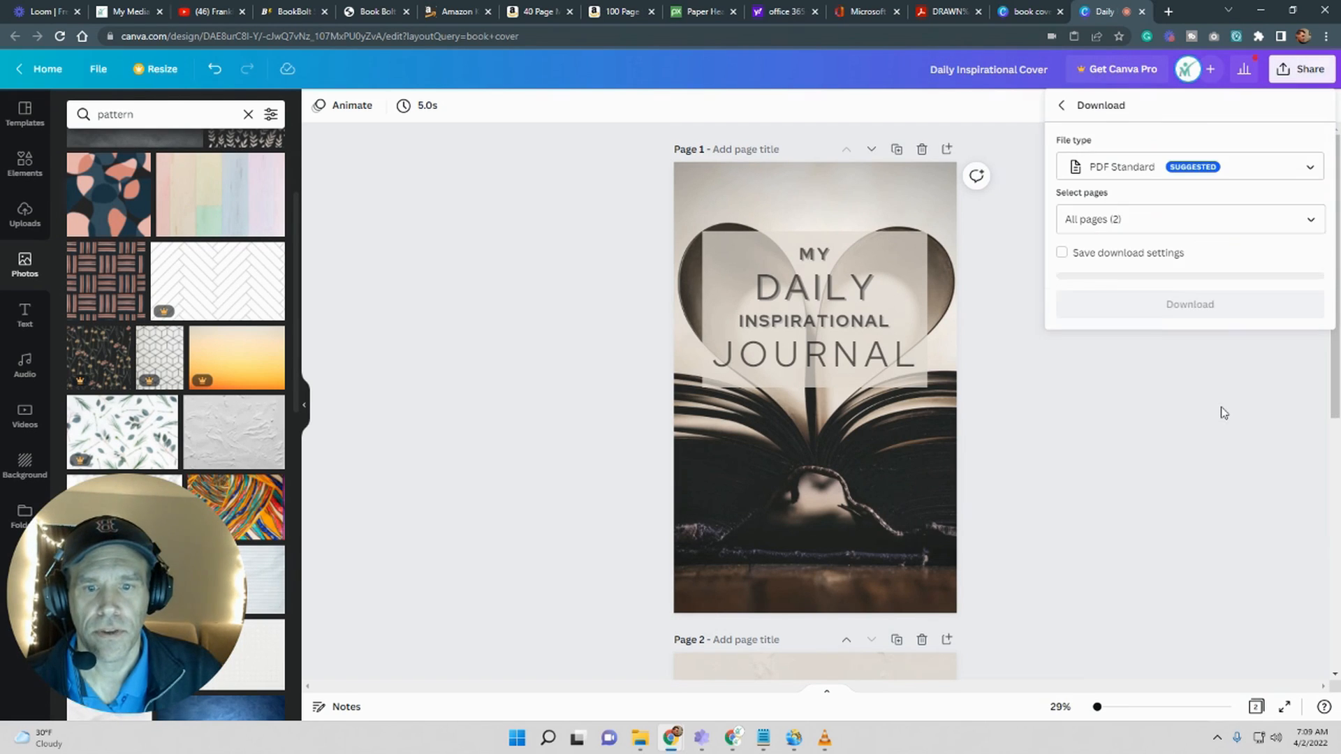
left_click(1226, 177)
left_click(1148, 93)
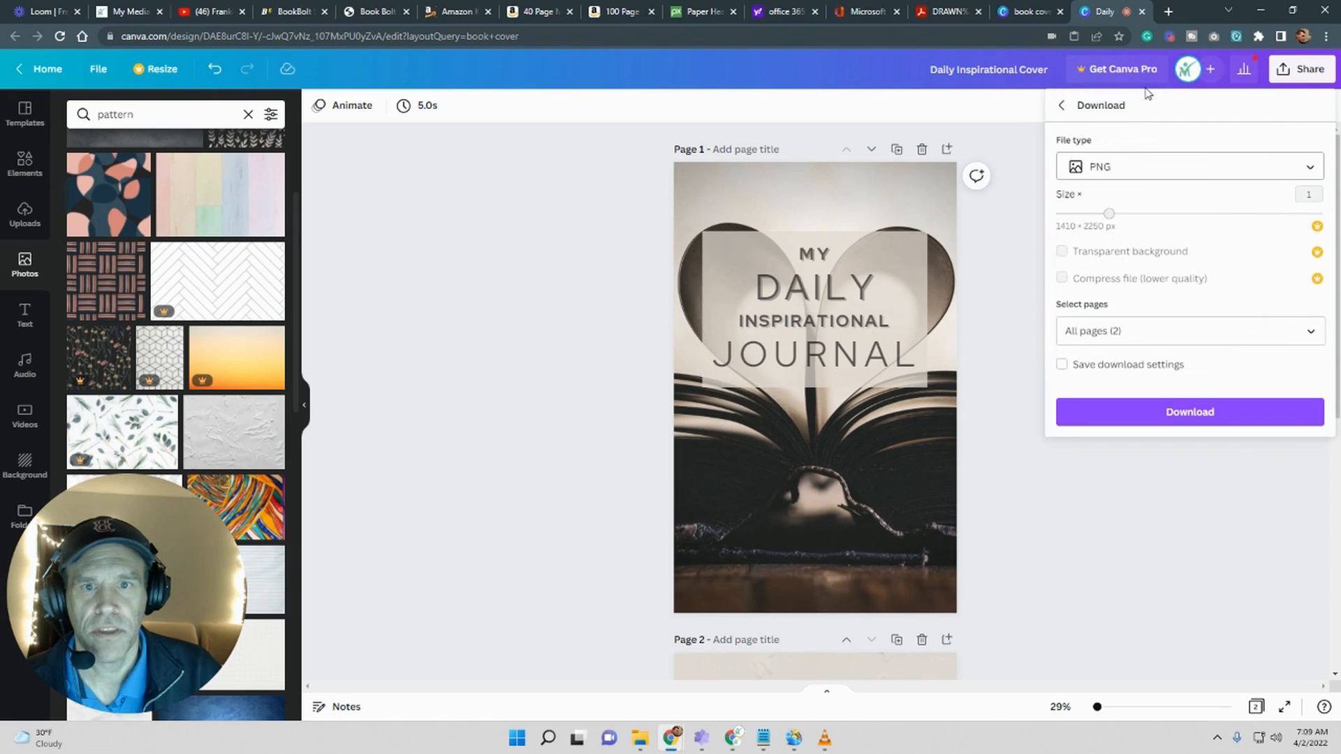
left_click(1283, 332)
left_click(1308, 374)
left_click(1308, 412)
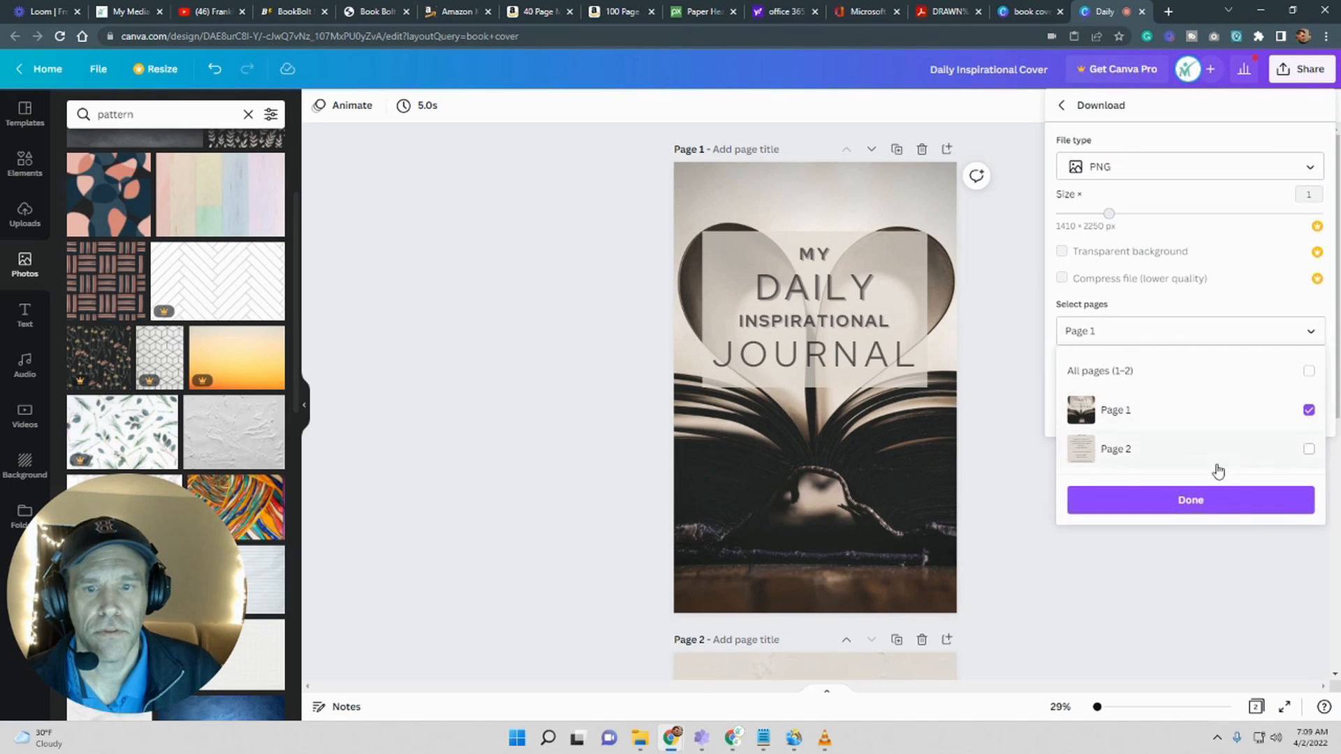
left_click(1198, 503)
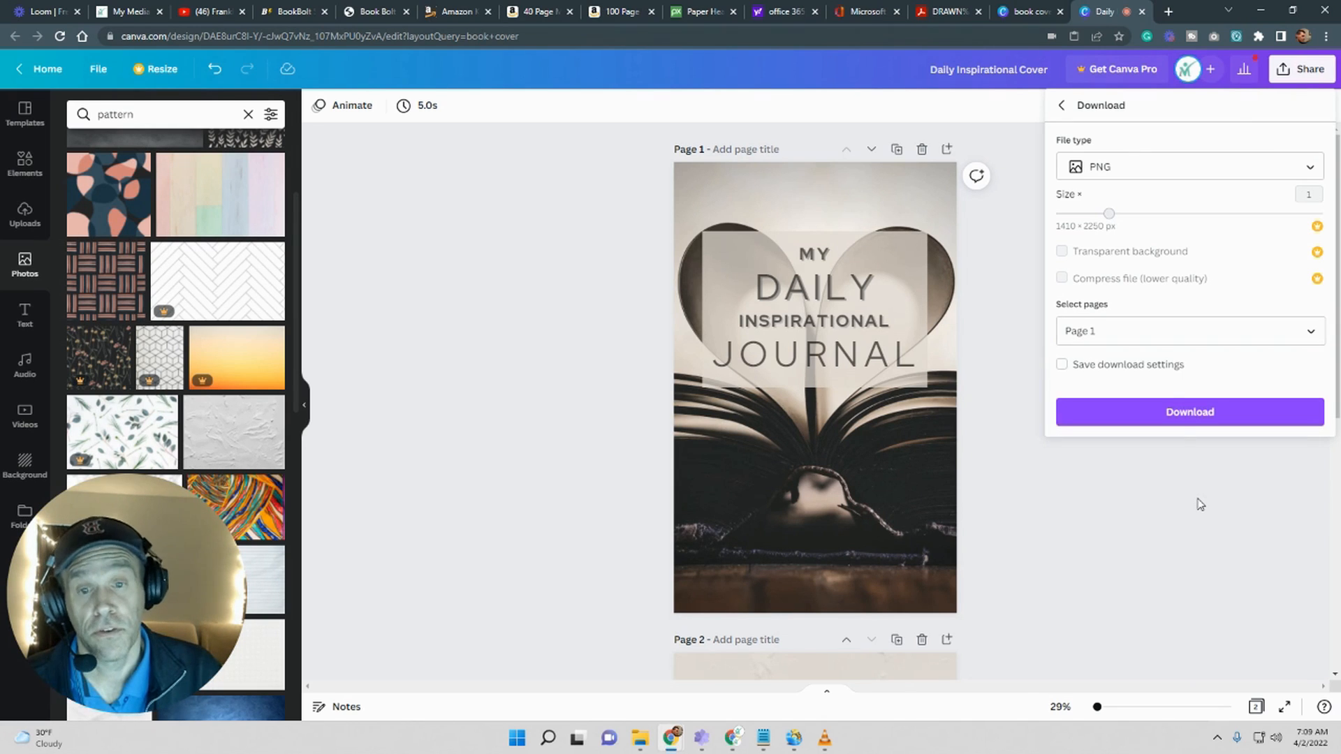
left_click(1174, 412)
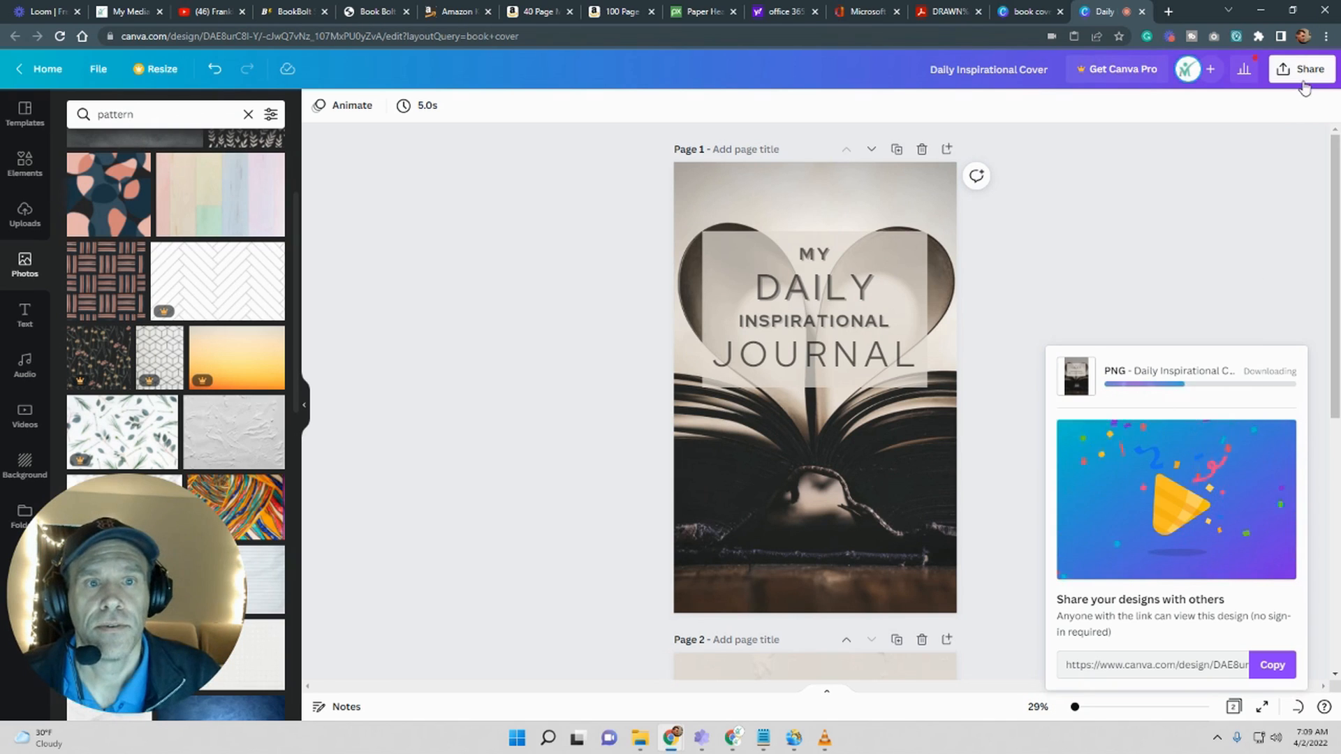
Step: Download only page 2, the quotes back cover, as a PDF Standard file
left_click(1302, 80)
left_click(1179, 408)
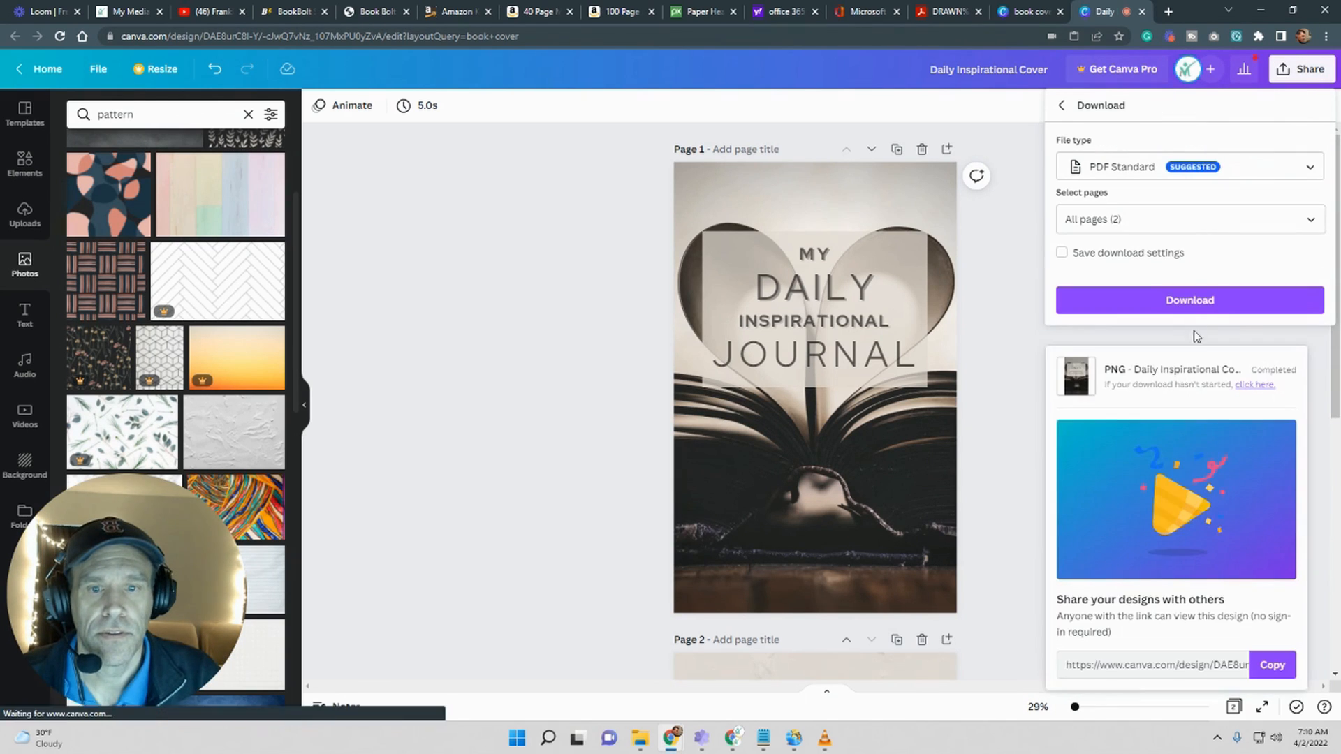
left_click(1229, 220)
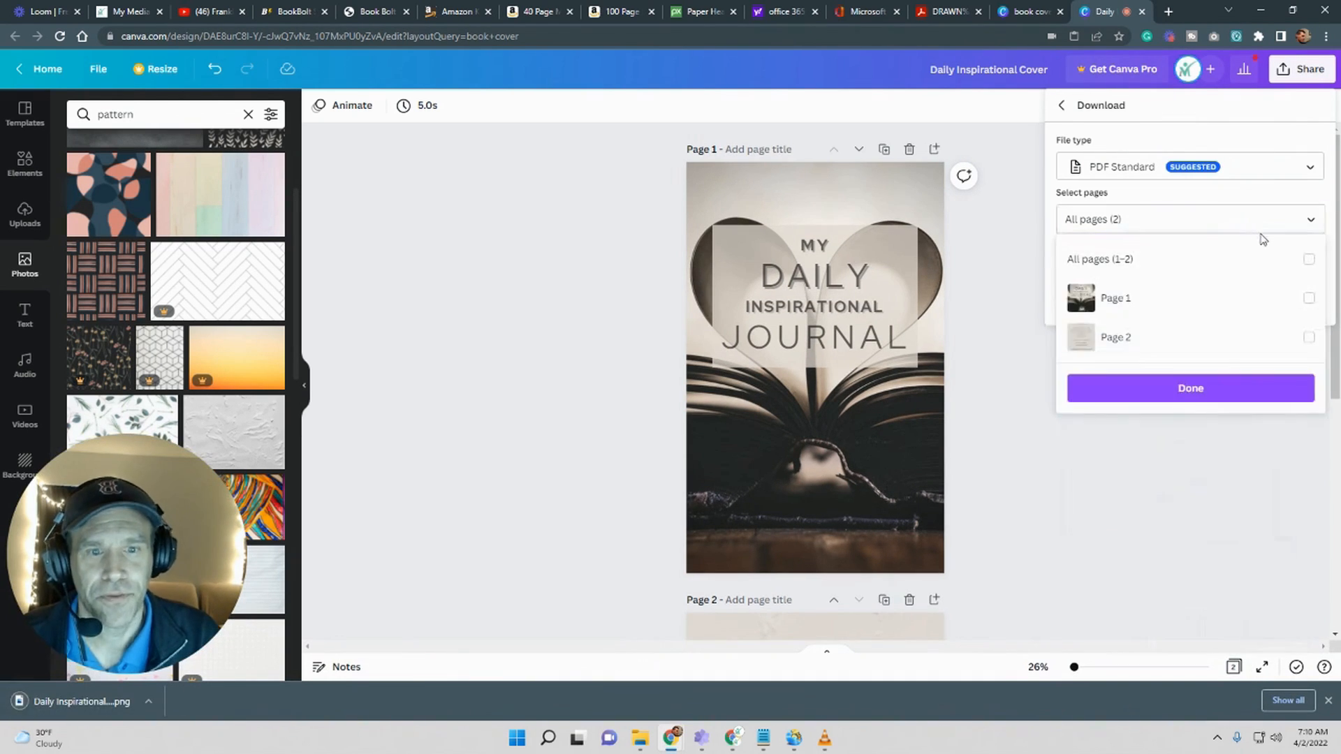
left_click(1309, 338)
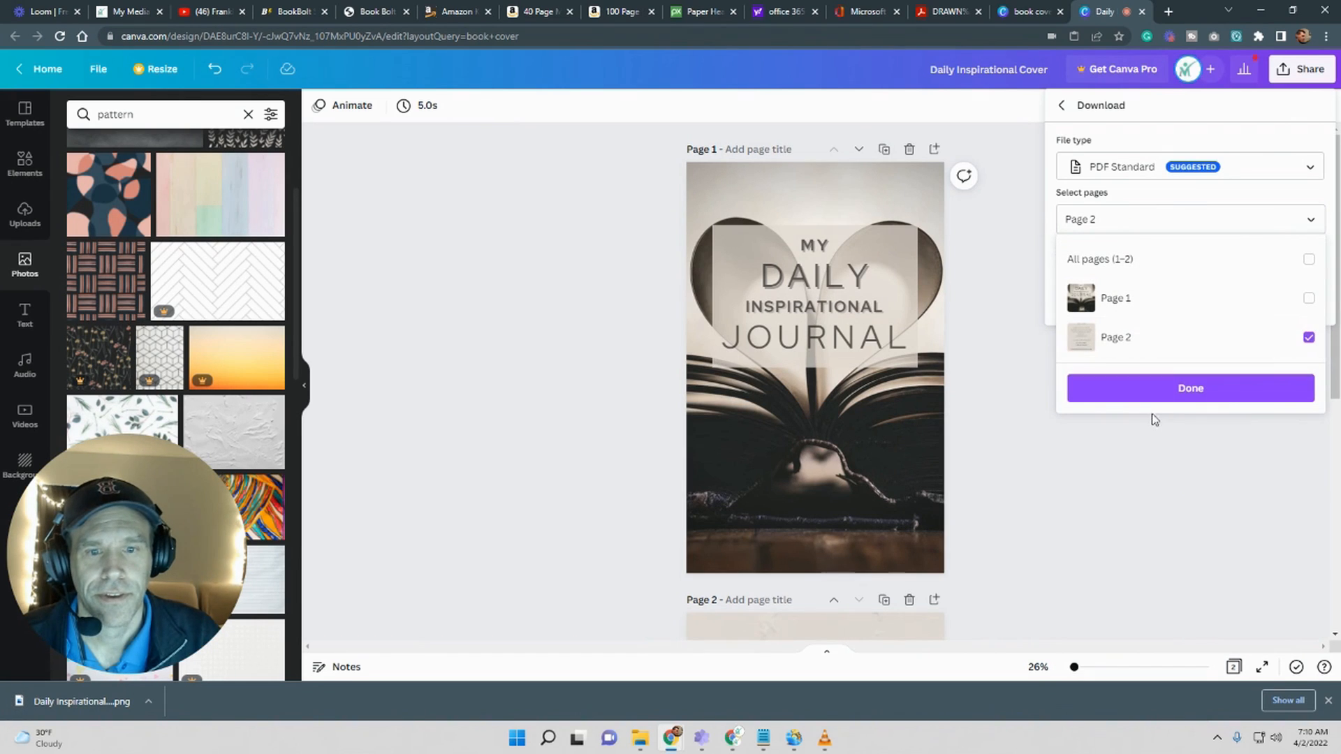
left_click(1172, 397)
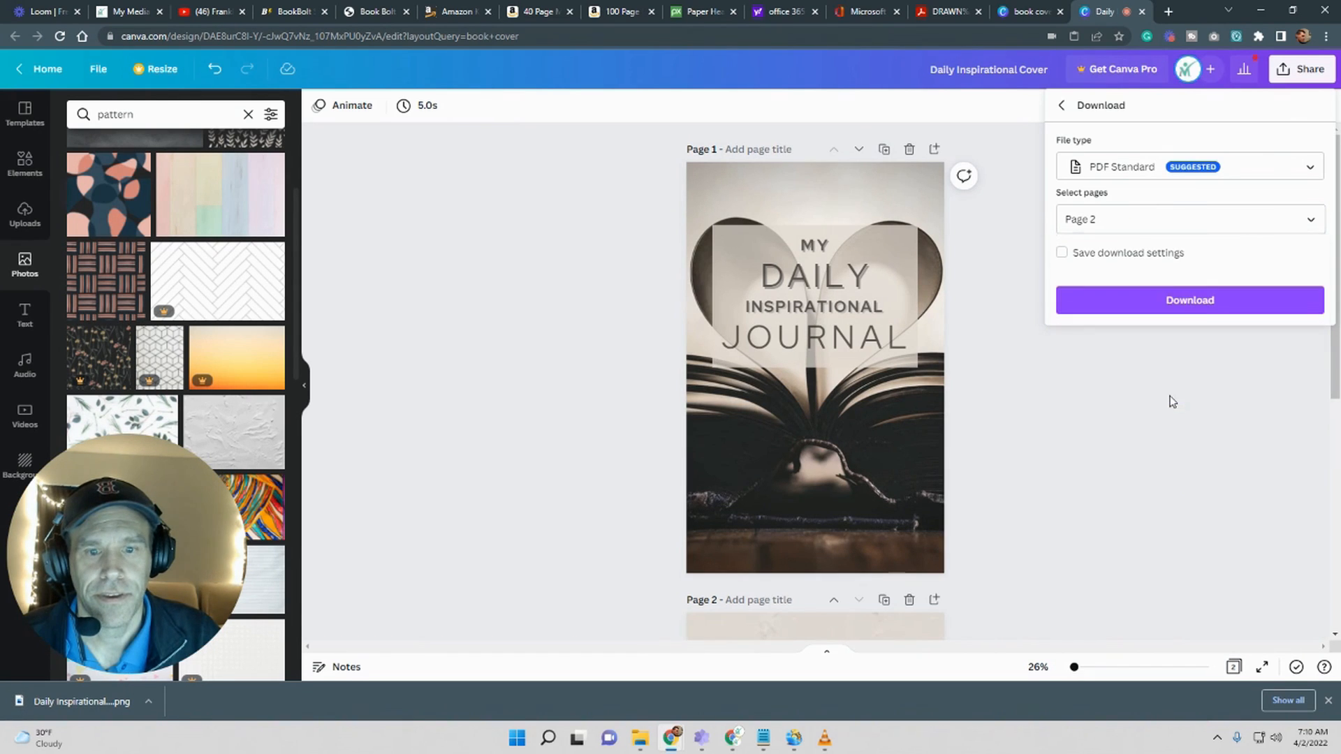
left_click(1191, 305)
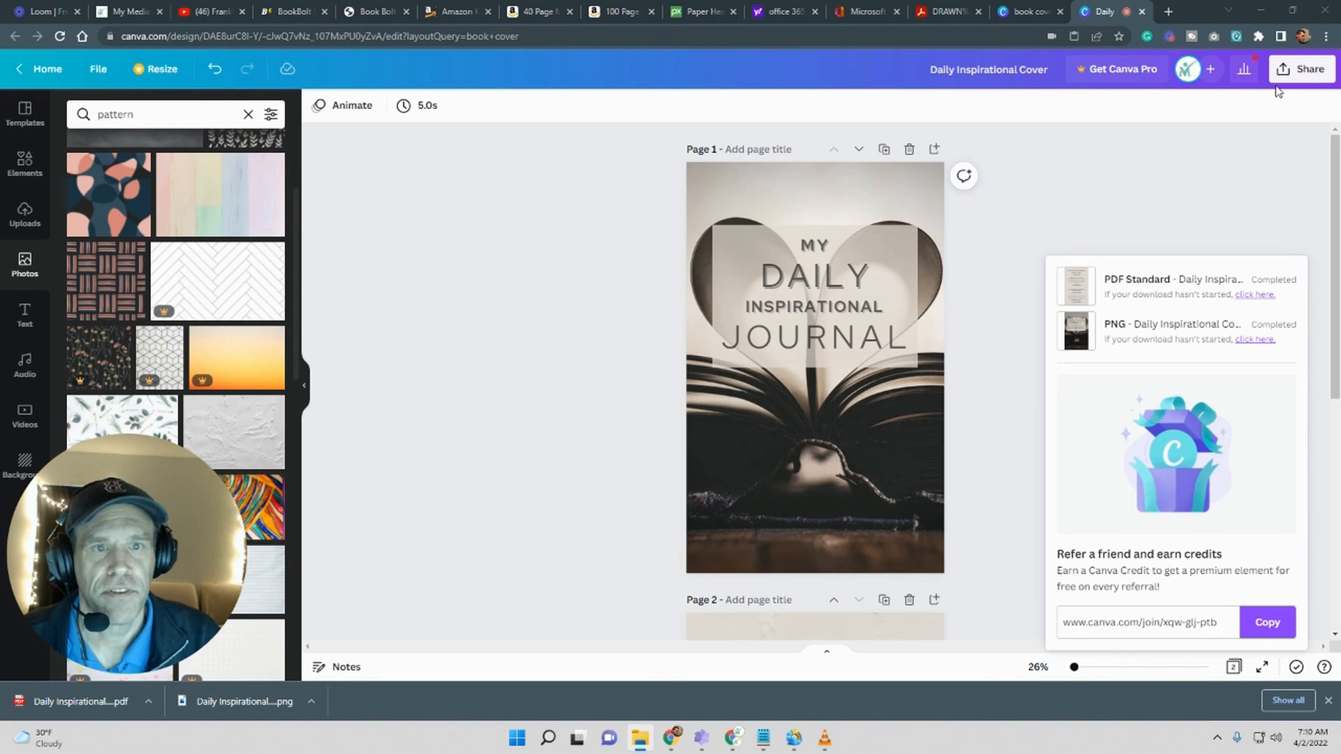
Step: Download only page 2, the quotes back cover, as a PNG
left_click(1298, 68)
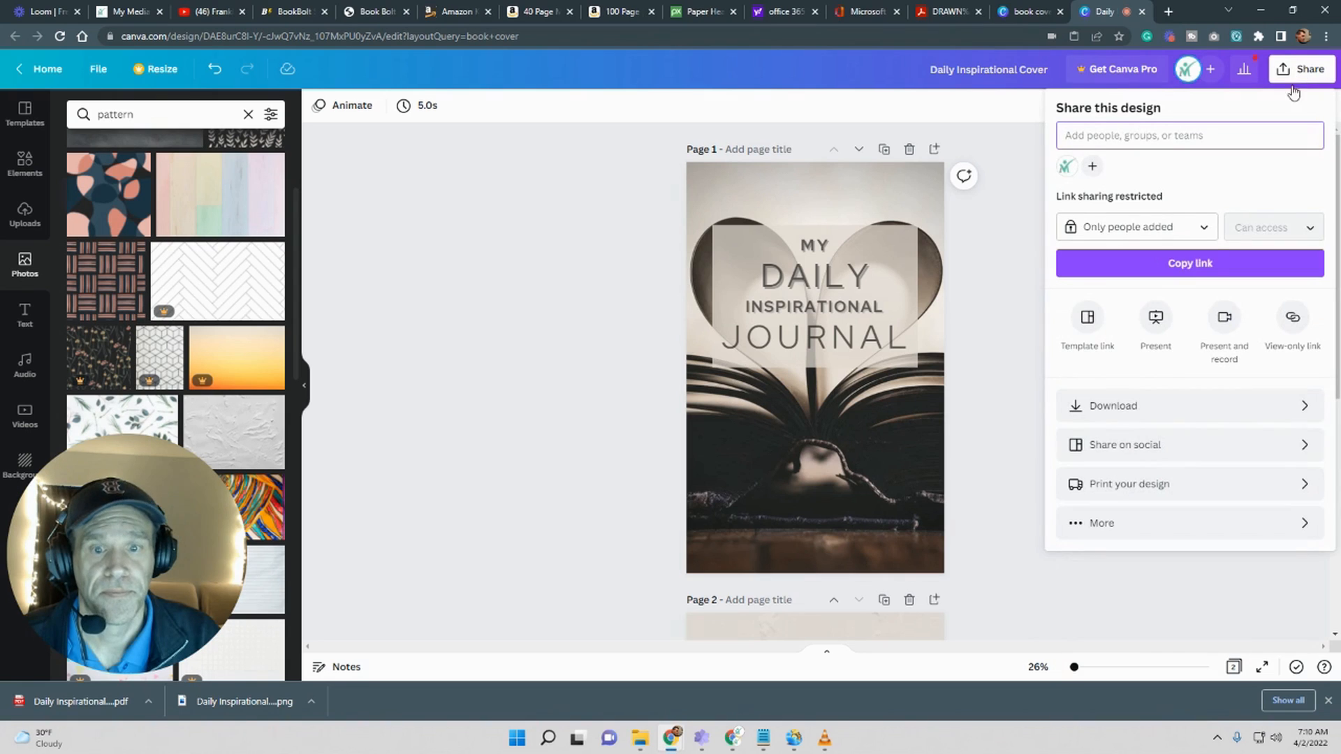
left_click(1234, 409)
left_click(1232, 171)
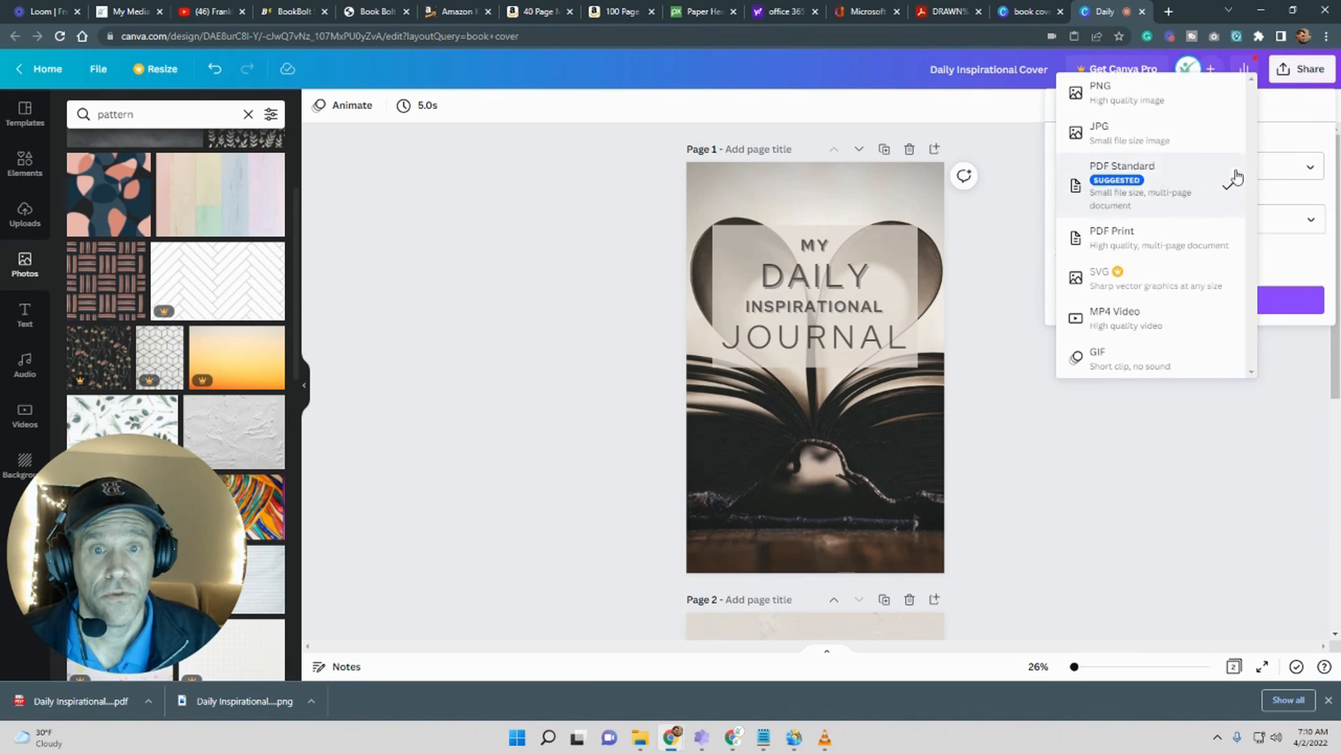
left_click(1122, 100)
left_click(1305, 331)
left_click(1308, 371)
left_click(1308, 449)
left_click(1245, 502)
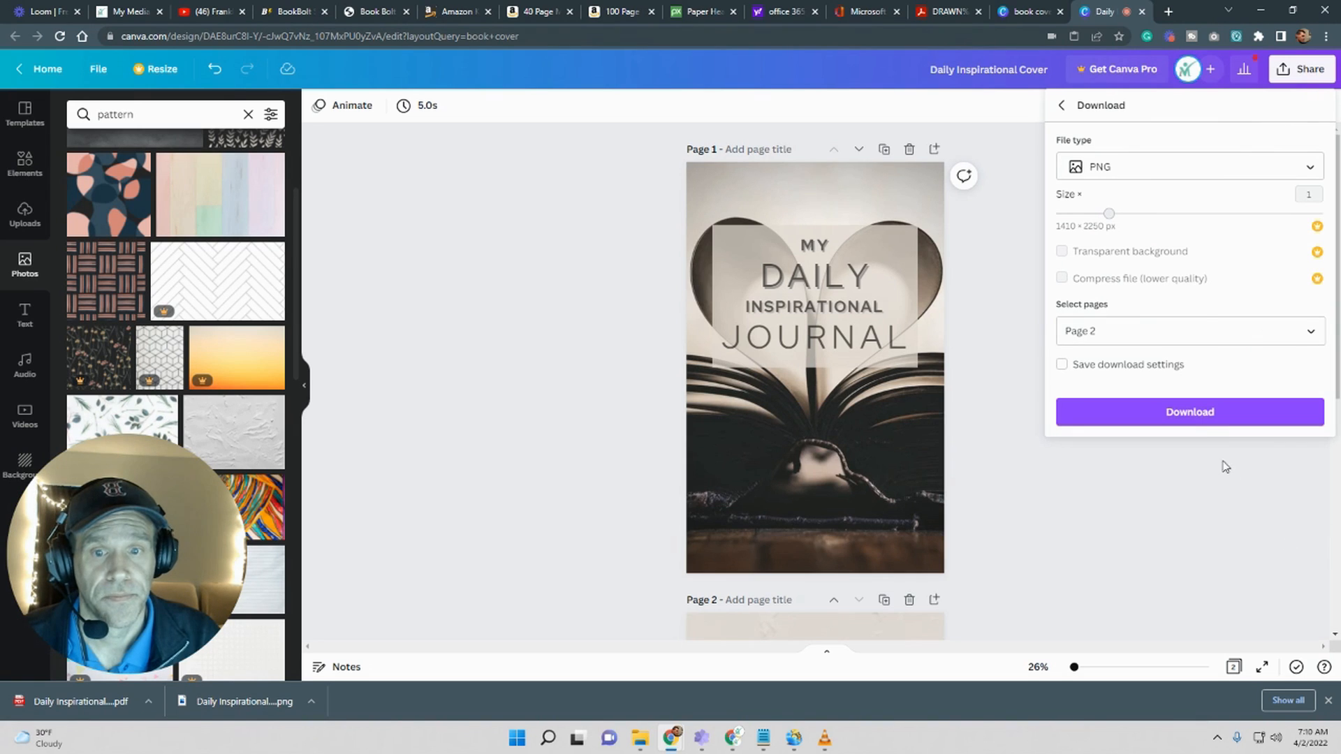
left_click(1187, 423)
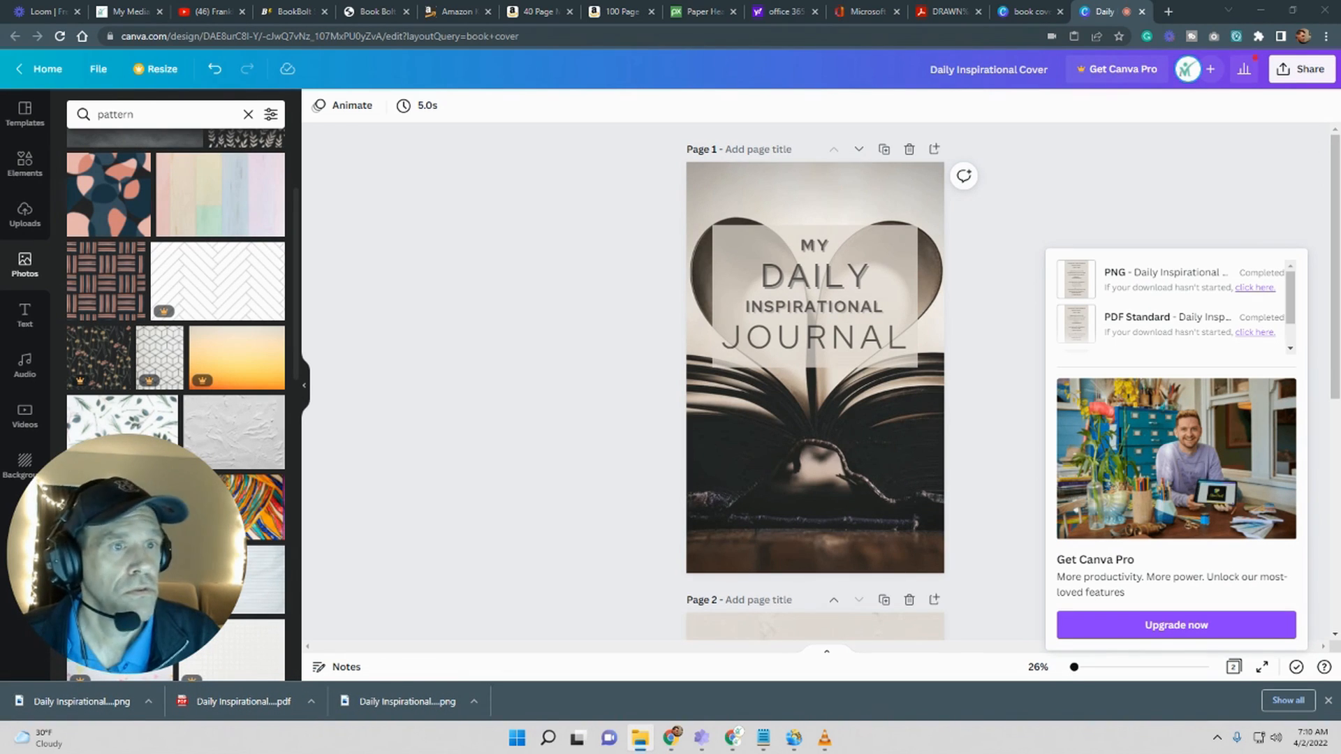
Step: Close the Canva, Acrobat, Office, Yahoo and Pixabay pages and switch to the Book Bolt Designer cover template
left_click(1143, 12)
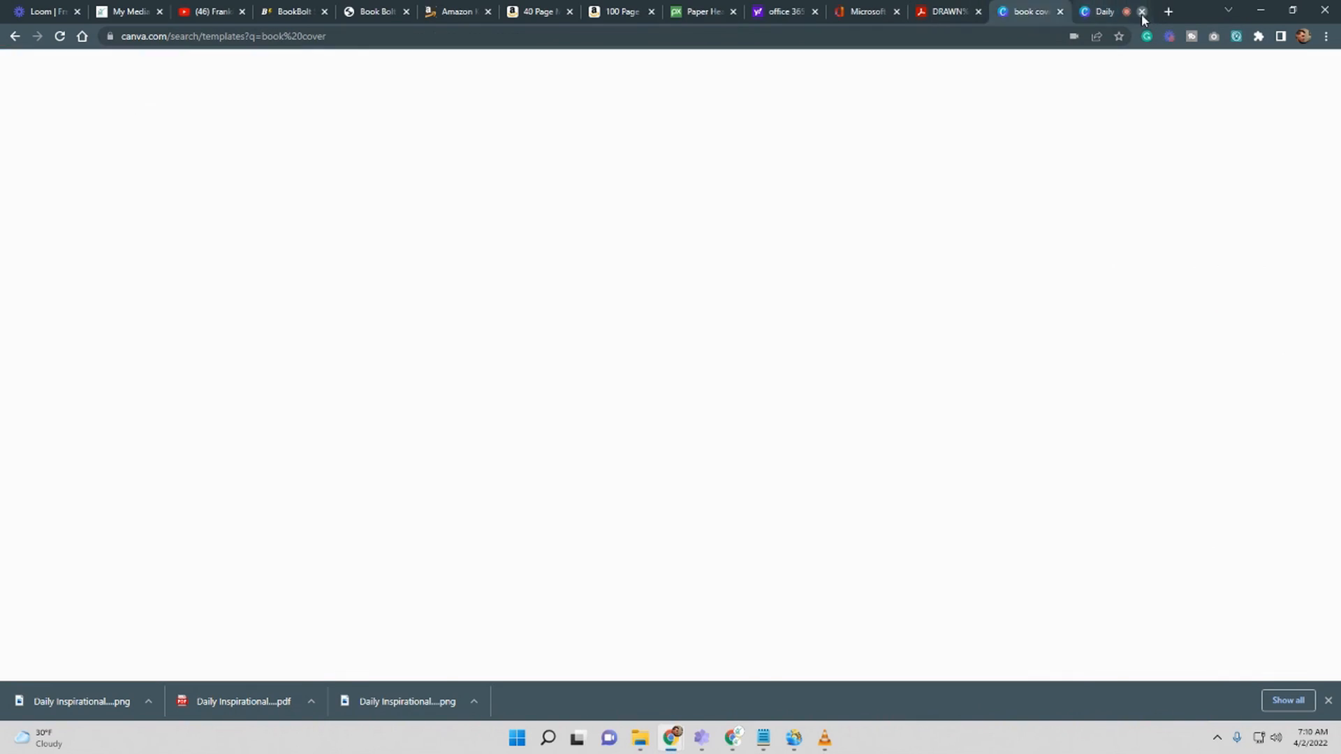
left_click(1142, 12)
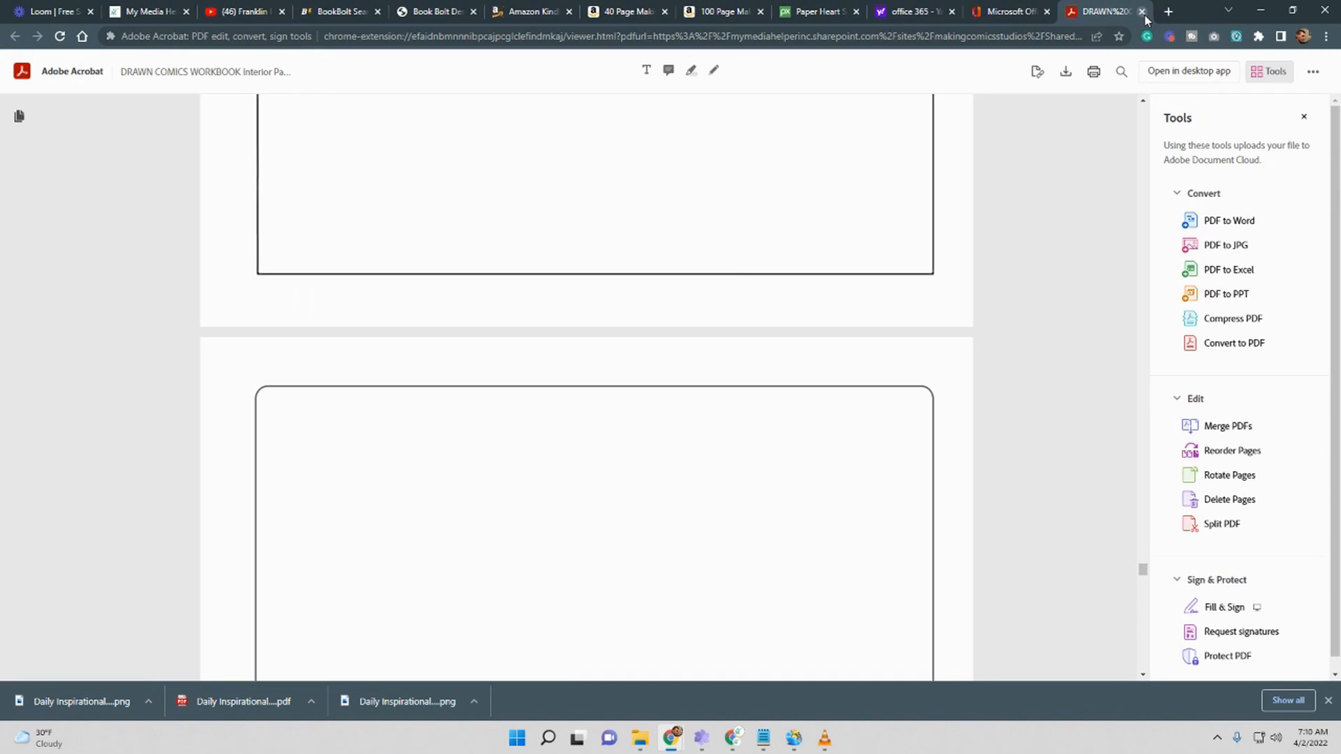
left_click(1142, 12)
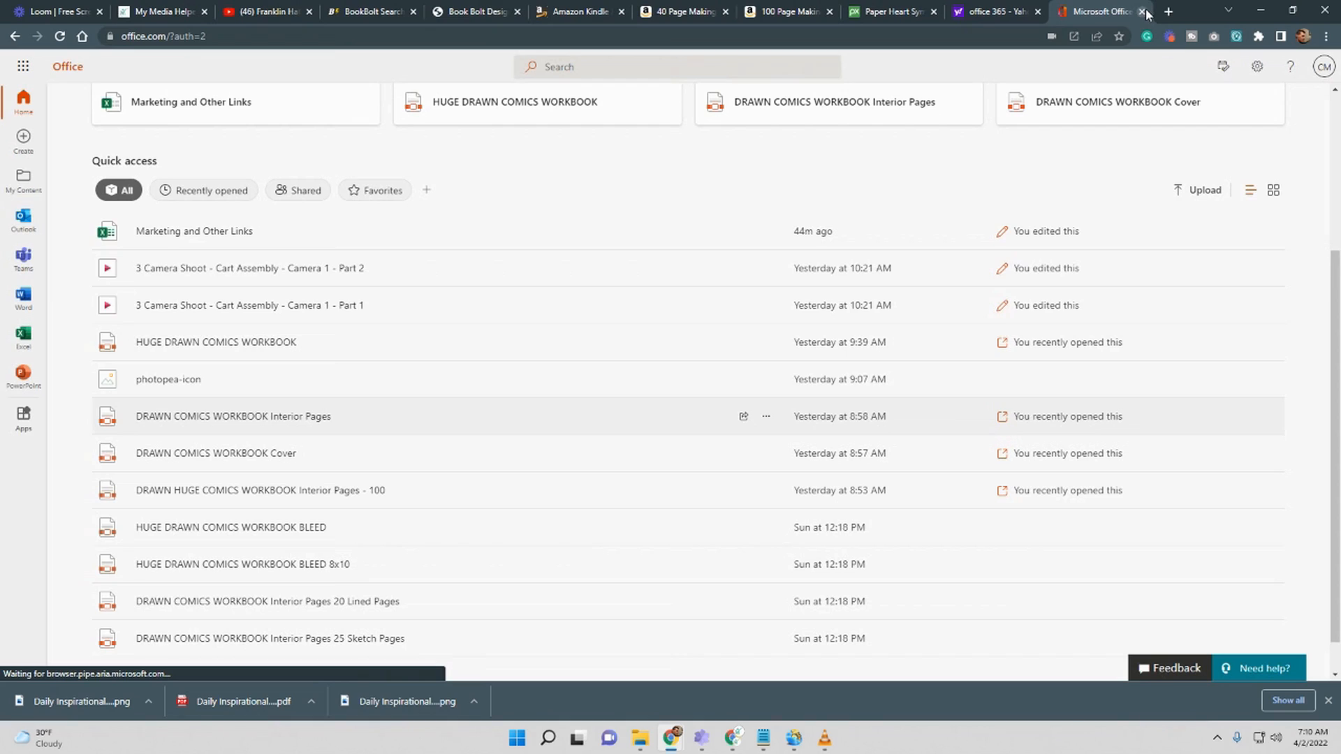
left_click(1143, 12)
left_click(1142, 12)
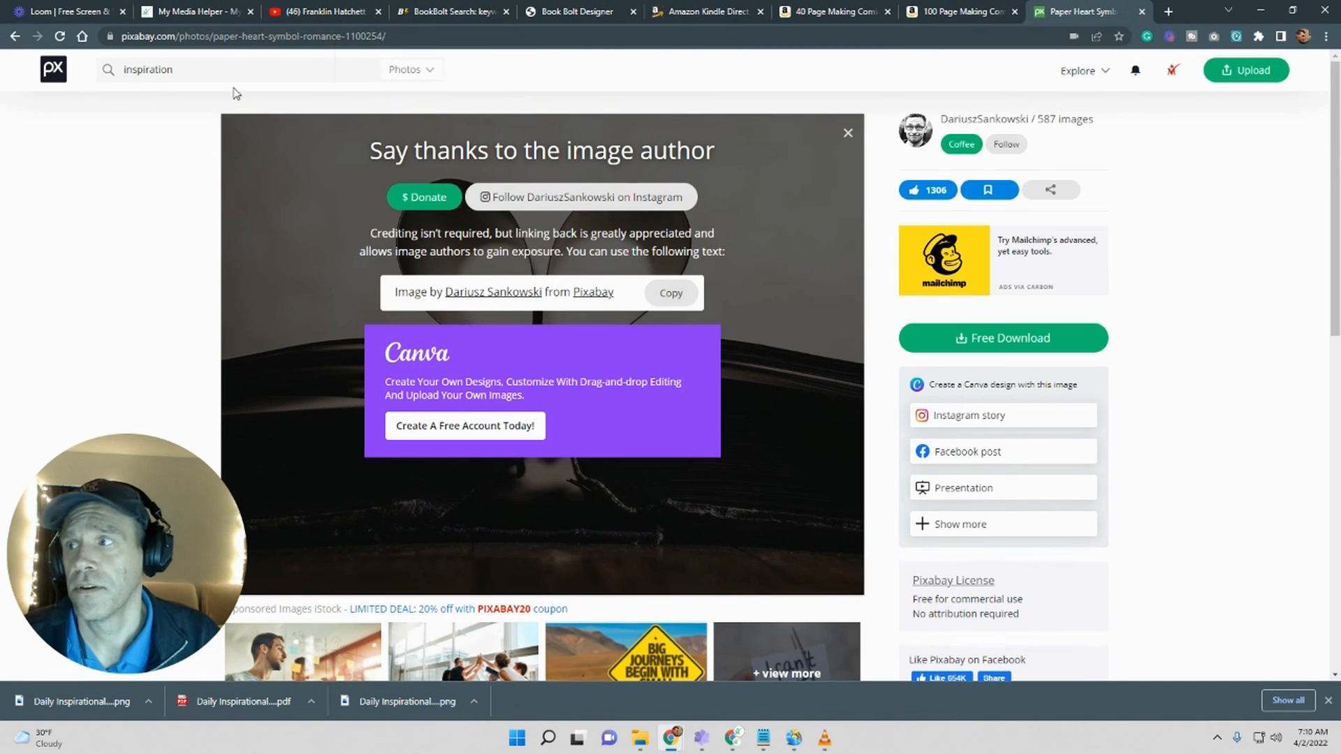
left_click(1142, 12)
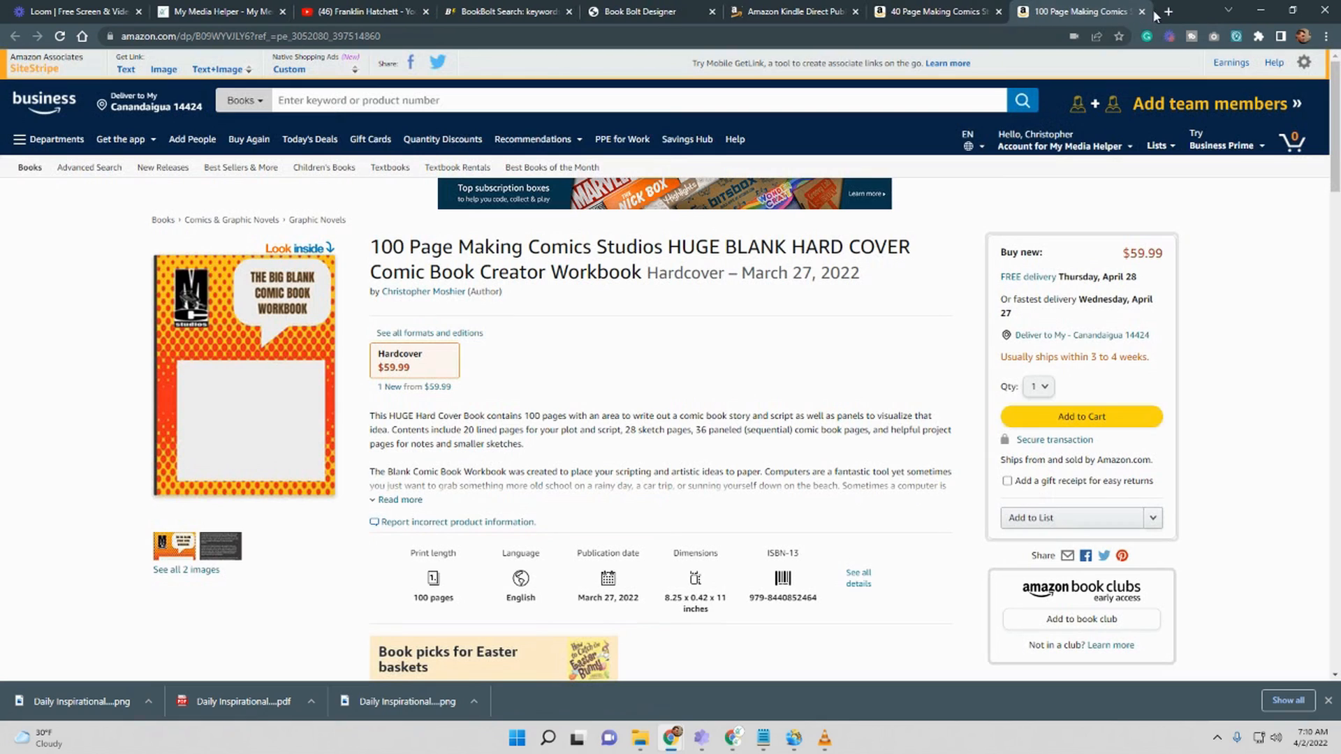
left_click(616, 16)
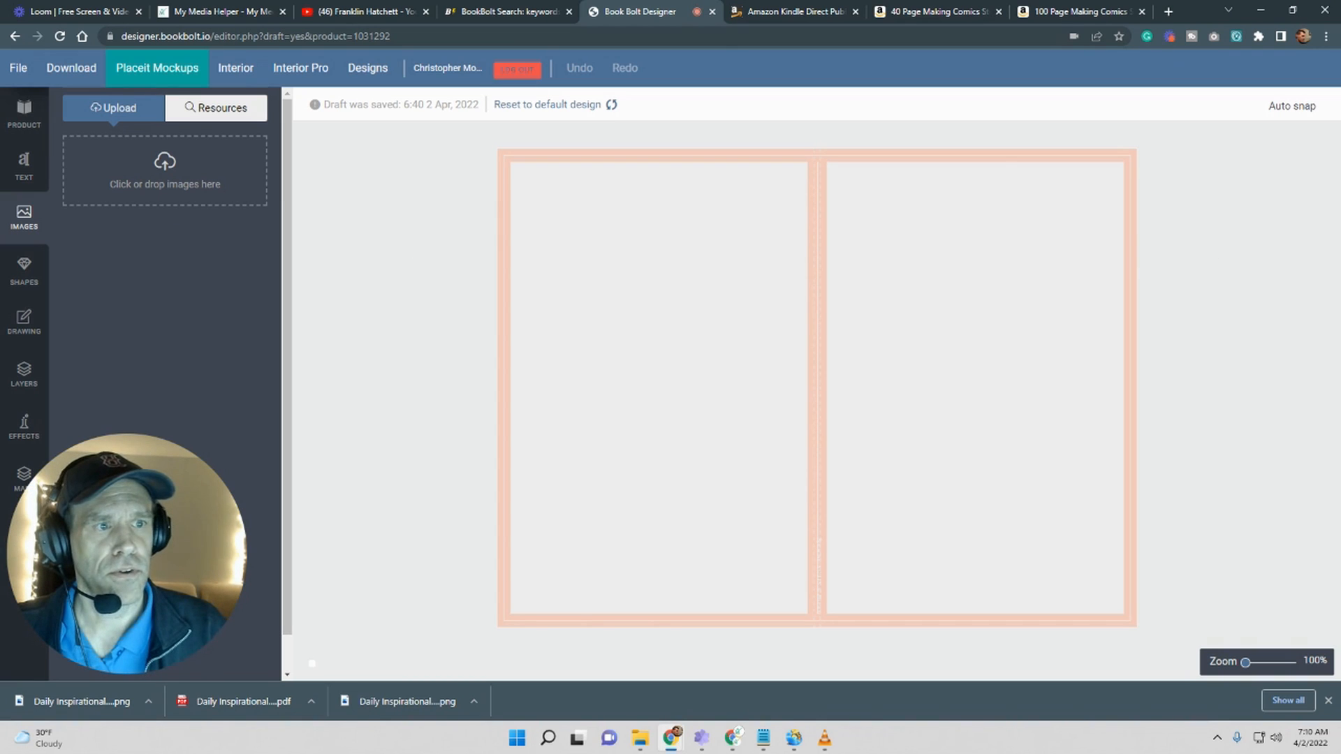
Step: Upload the downloaded front cover and back cover PNG files to the Book Bolt image library
left_click_drag(858, 182, 192, 183)
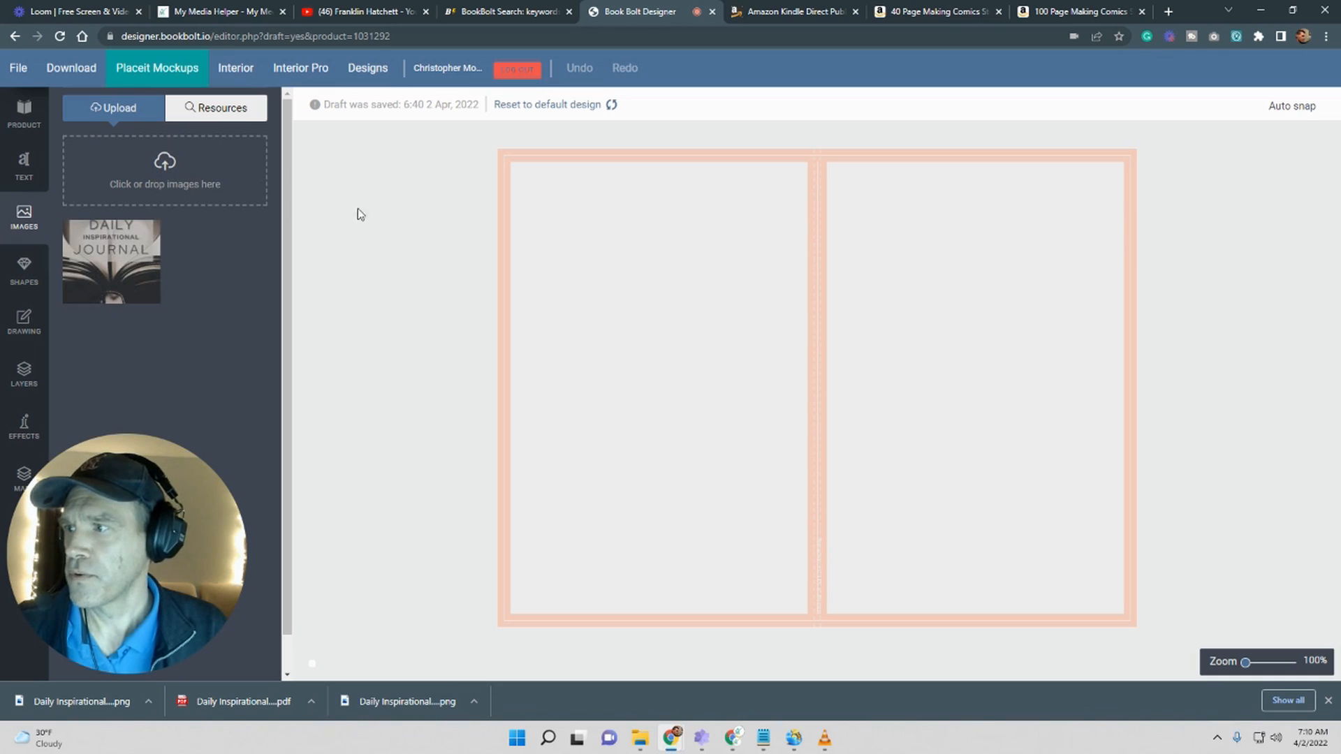
left_click_drag(1281, 144, 185, 180)
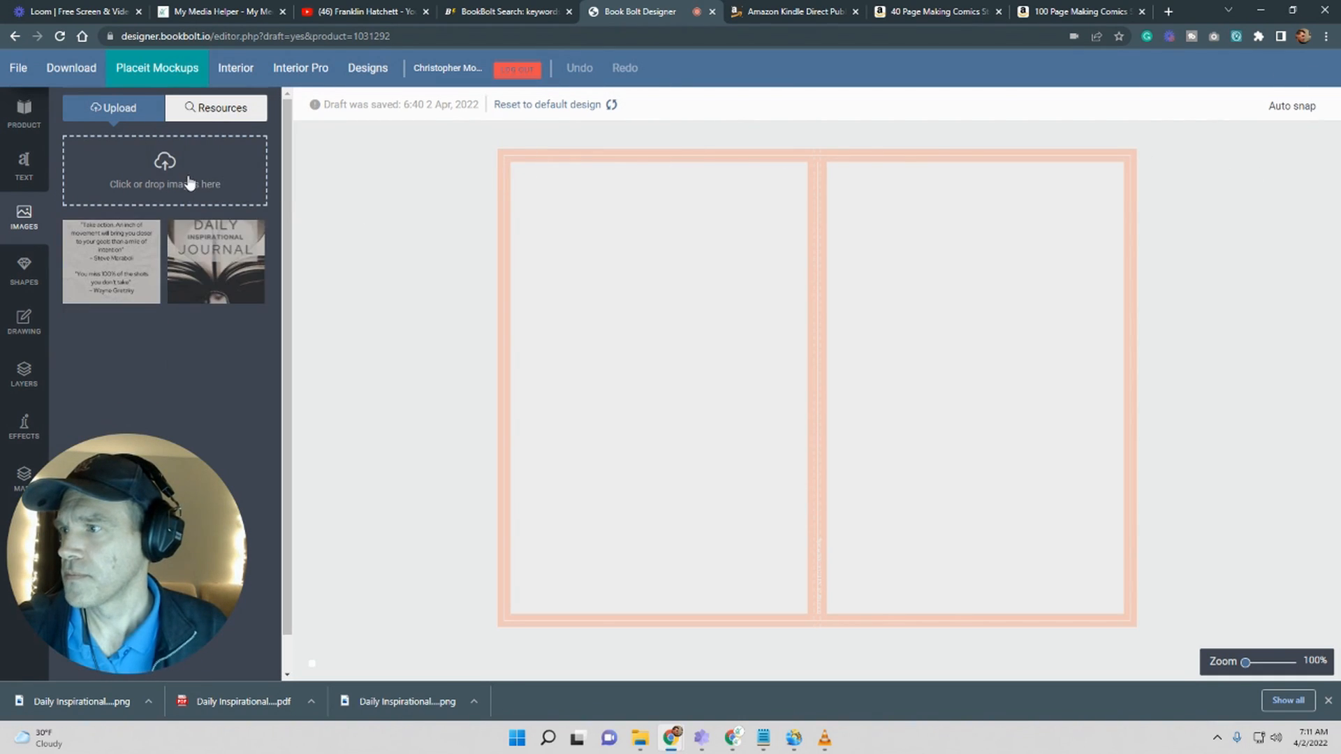
left_click_drag(169, 483, 229, 404)
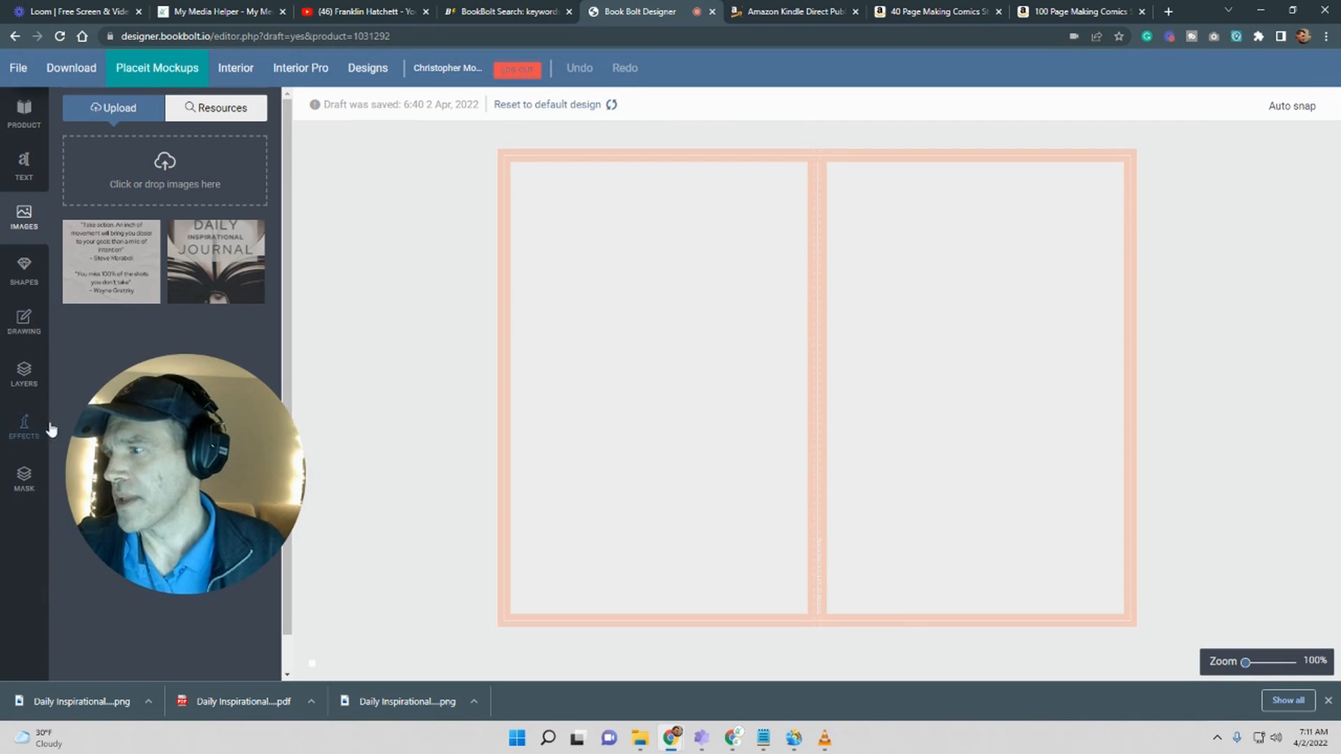
Step: Try out an Arial text object on the front cover half of the template and delete it
left_click(25, 168)
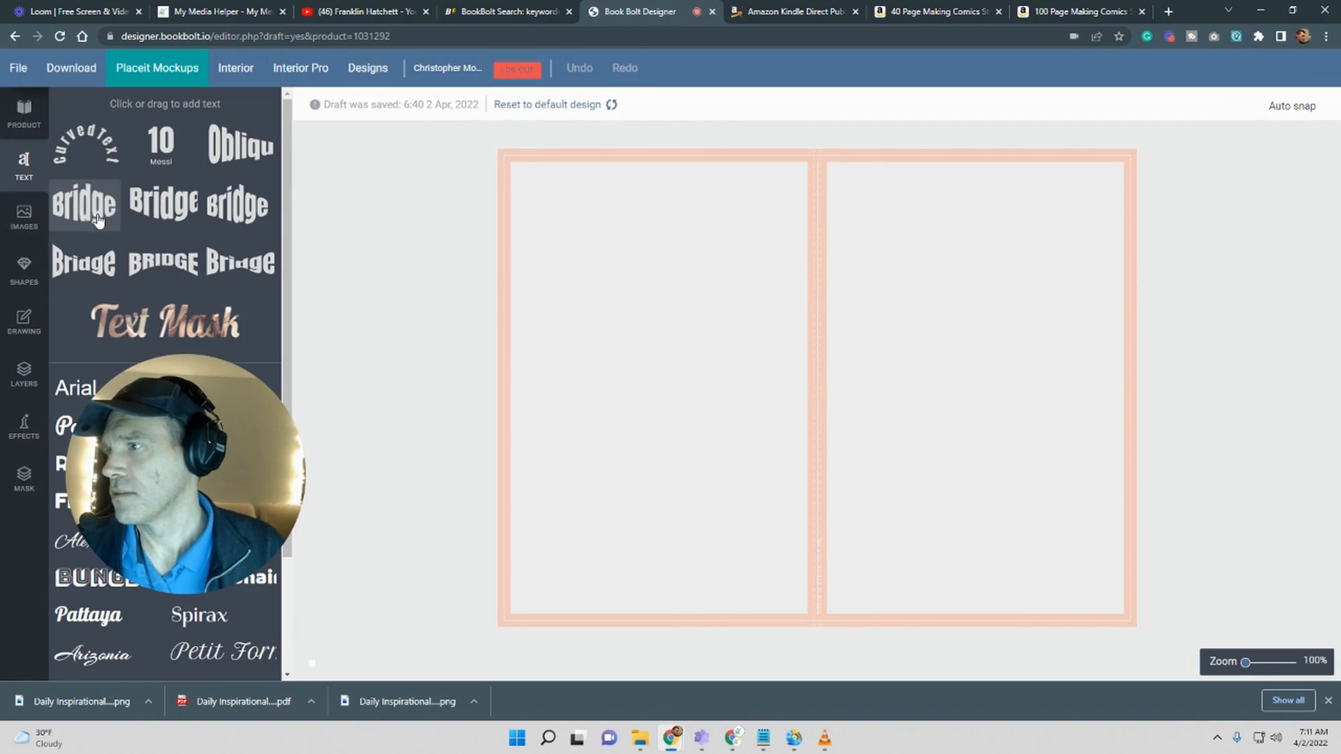
left_click_drag(73, 388, 537, 301)
left_click_drag(615, 276, 916, 235)
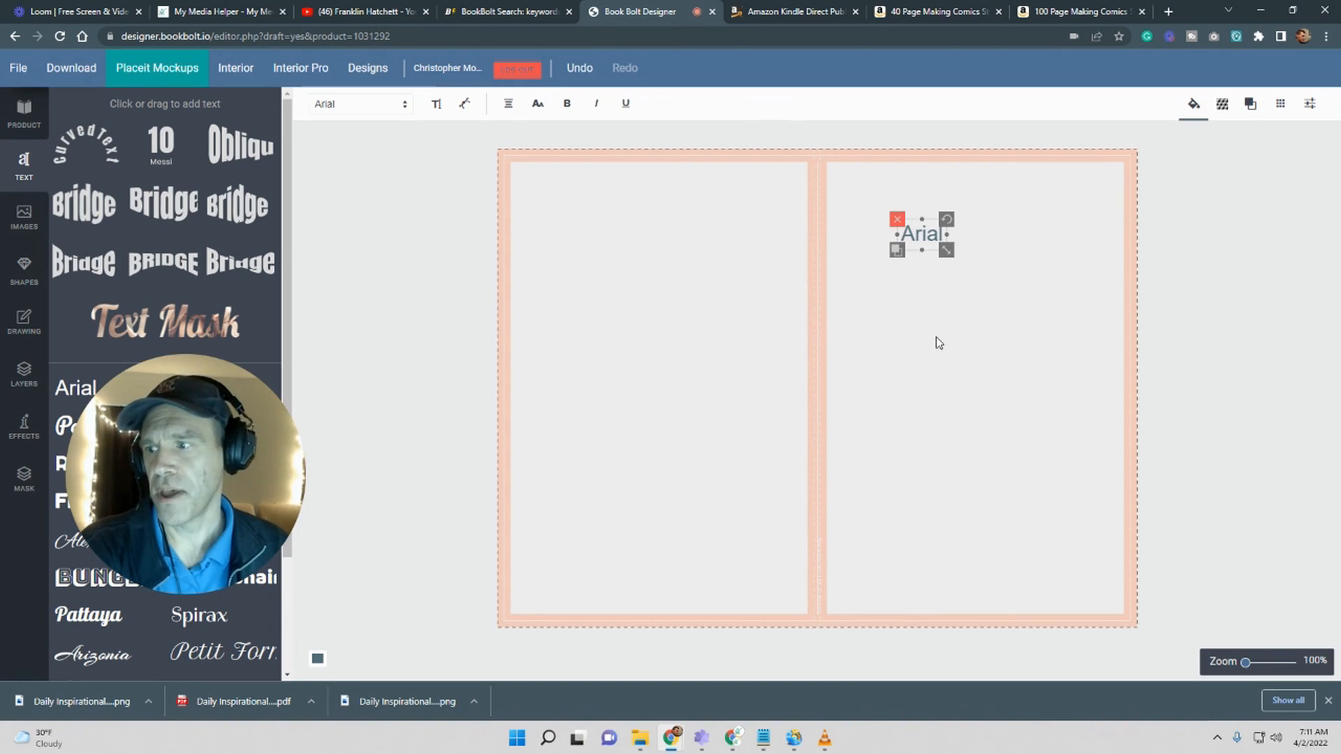
key("Delete")
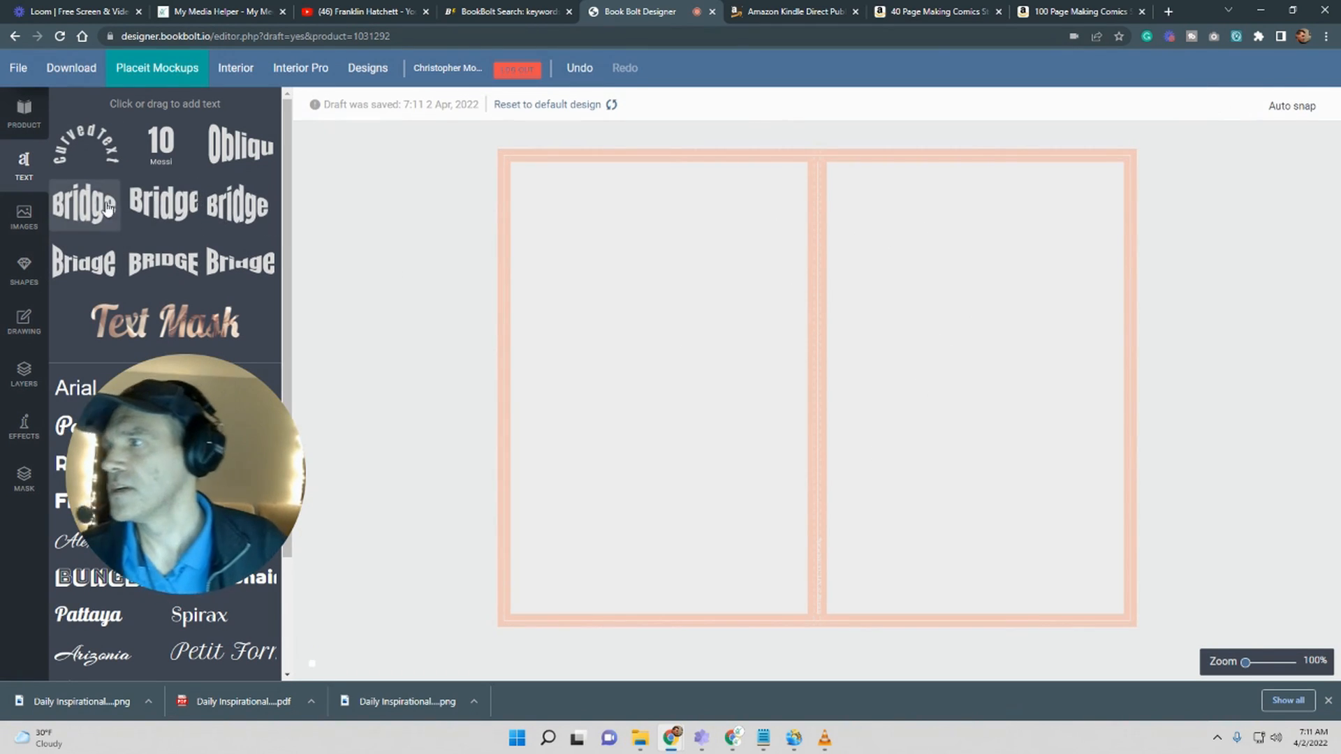
Step: Place the Daily Inspirational Journal image on the front cover half of the template and stretch it from the spine to the outer bleed edges
left_click(28, 220)
left_click_drag(202, 279, 938, 377)
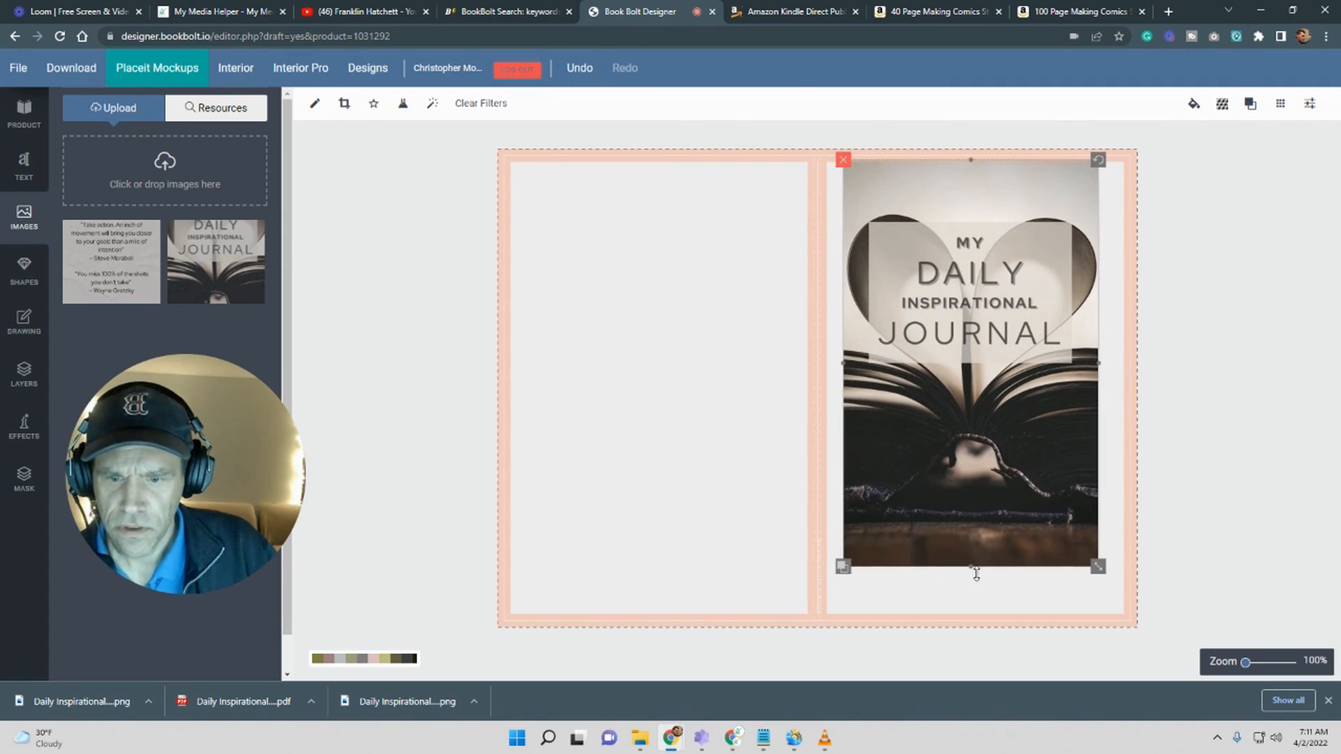
left_click_drag(973, 572, 975, 618)
left_click_drag(1101, 368, 1132, 370)
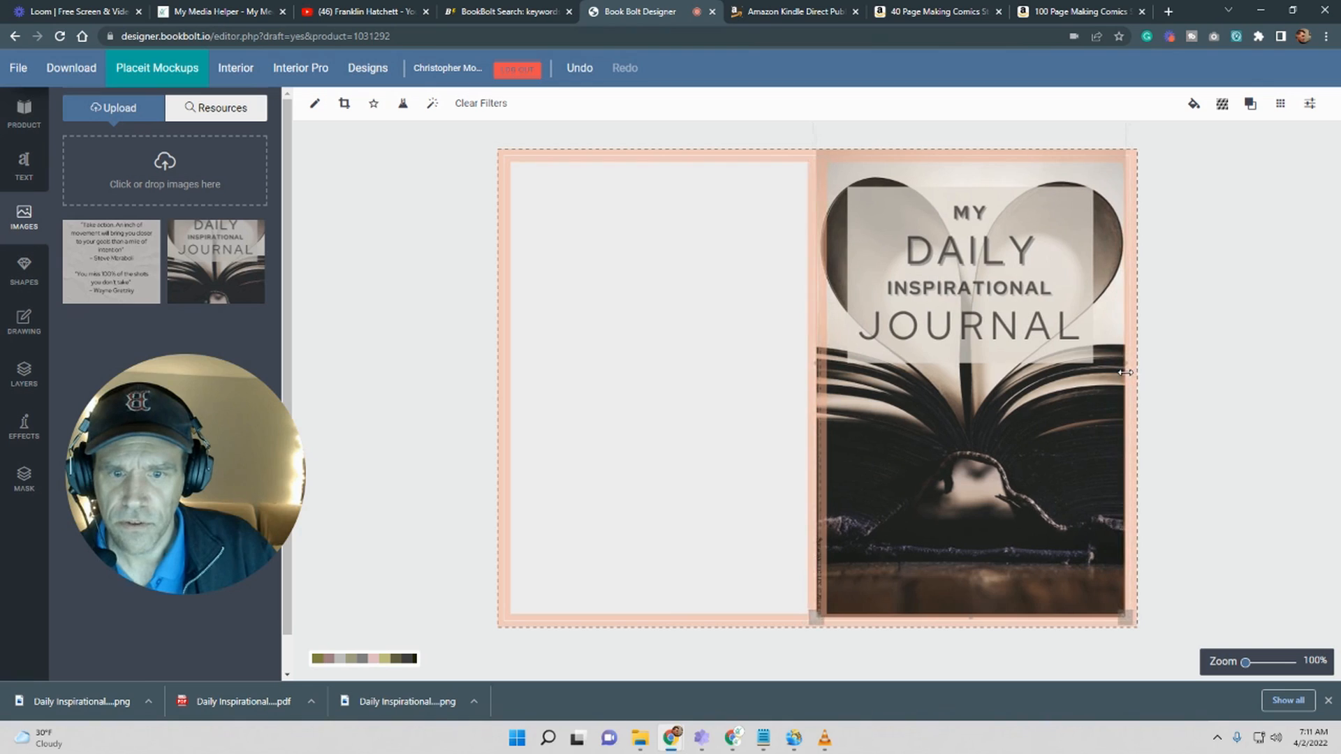
left_click_drag(1049, 411, 1061, 414)
left_click_drag(1123, 618, 1120, 606)
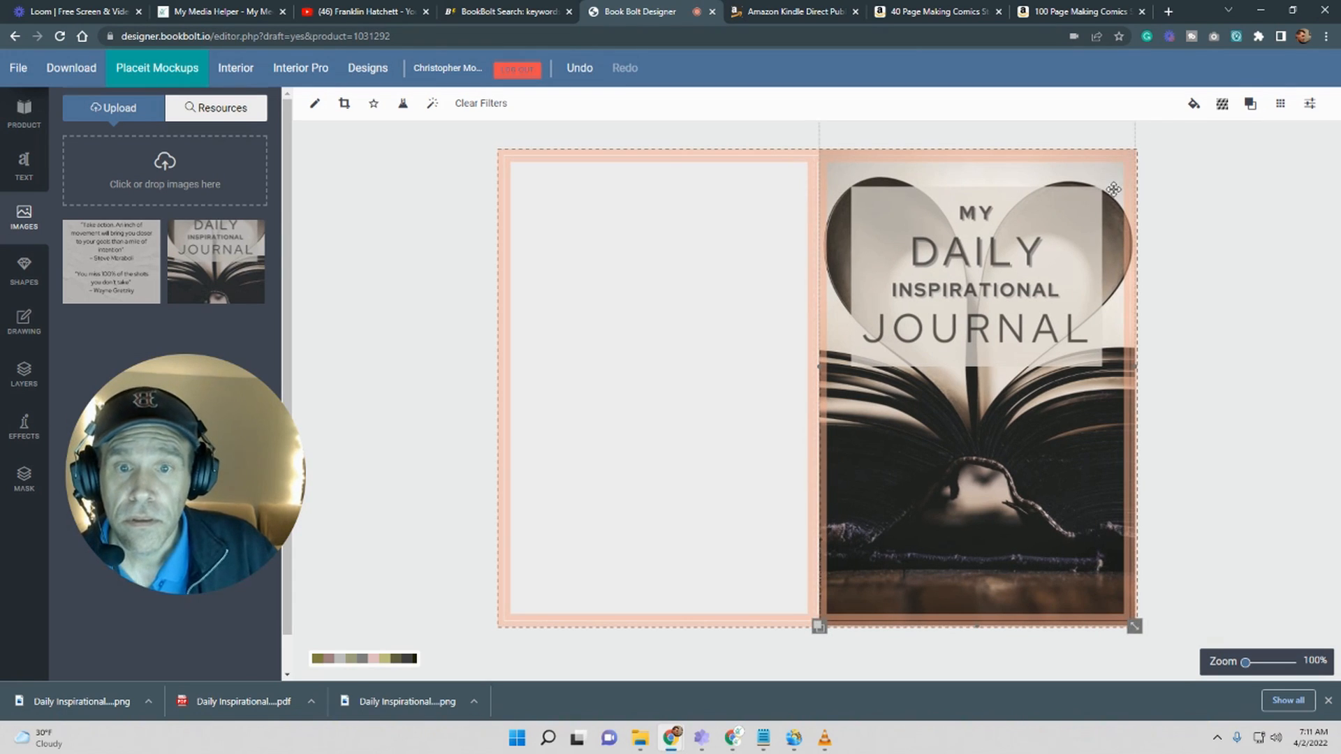
Step: Fine-tune the size and position of the Daily Inspirational Journal image so it fills the front cover half out to the bleed edges
mouse_move(918, 215)
left_mouse_down()
mouse_move(915, 203)
mouse_move(912, 265)
mouse_move(921, 215)
mouse_move(914, 230)
left_mouse_up()
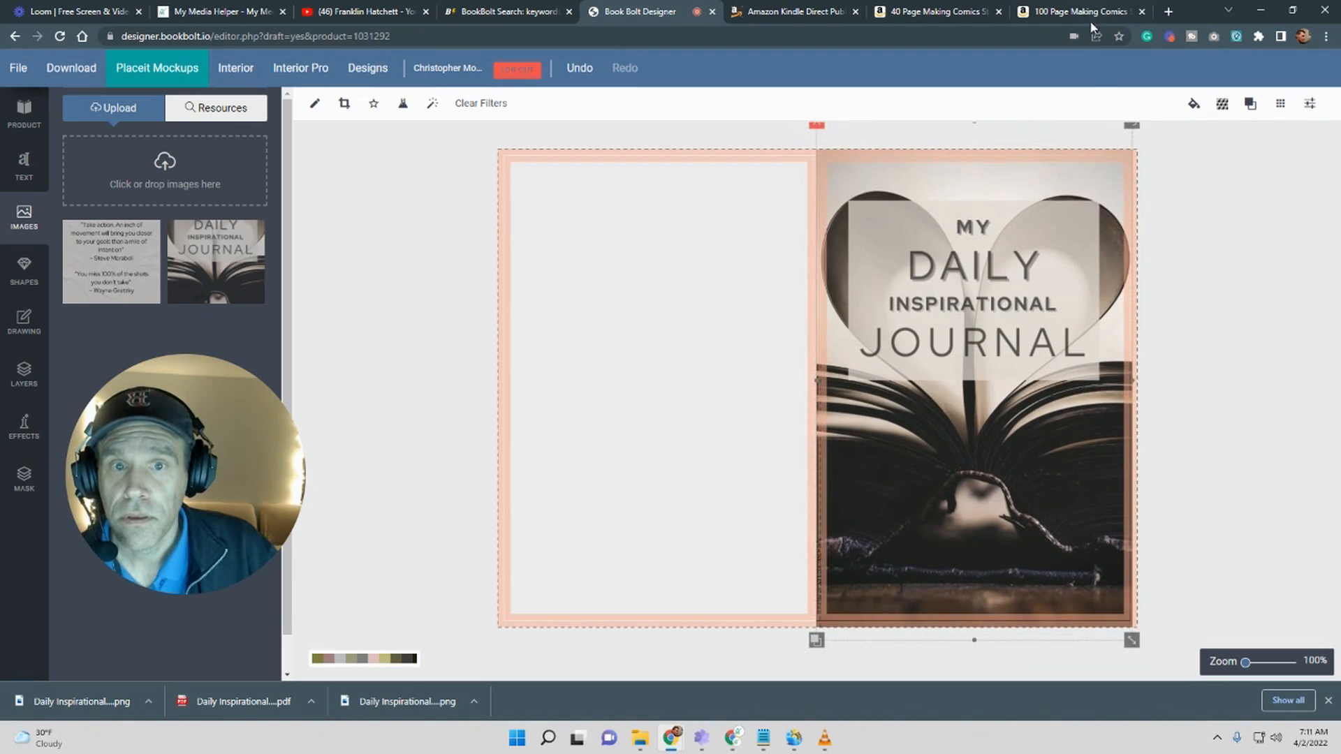
left_click_drag(1131, 640, 1130, 639)
left_click_drag(1017, 575, 1019, 575)
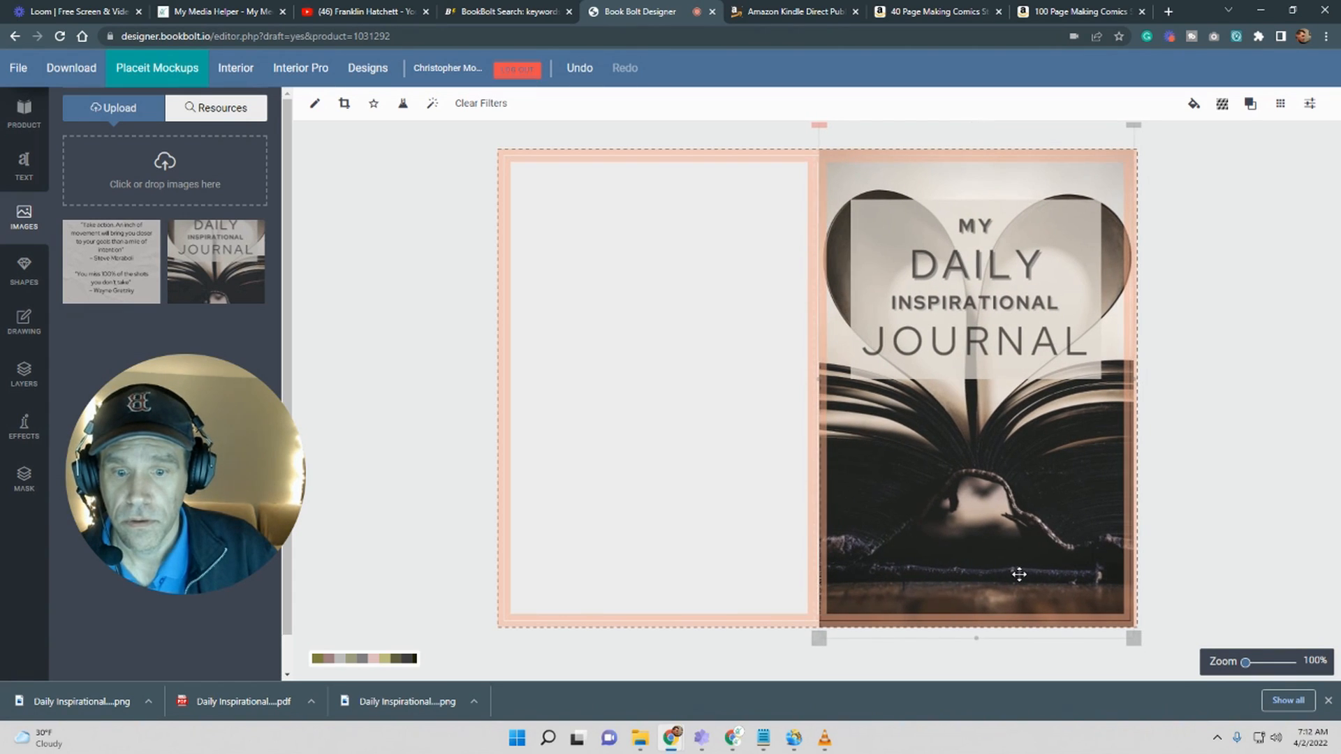
left_click_drag(1133, 637, 1138, 643)
left_click_drag(1083, 589, 1080, 588)
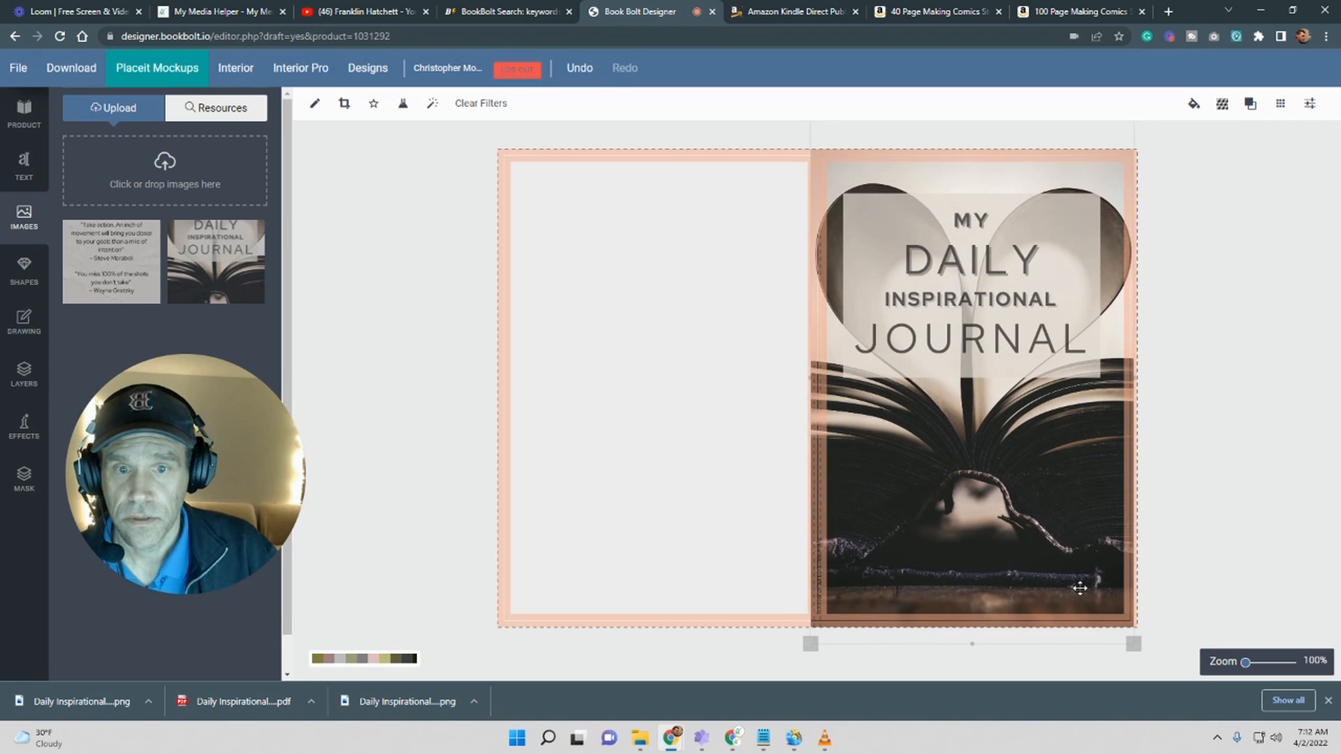
left_click_drag(1081, 588, 1084, 588)
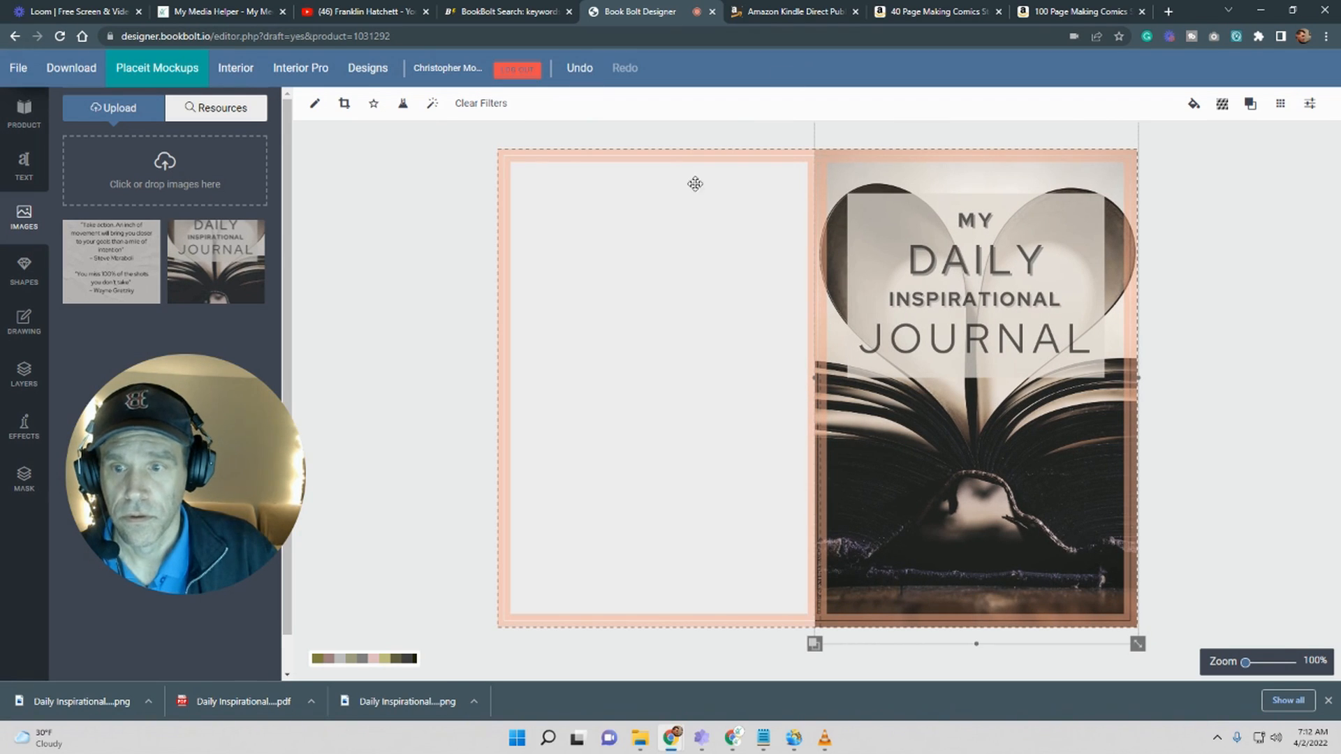
Step: Place the quotes image on the back cover half and enlarge it to fill from the outer bleed edges to the spine
left_click_drag(87, 289, 640, 316)
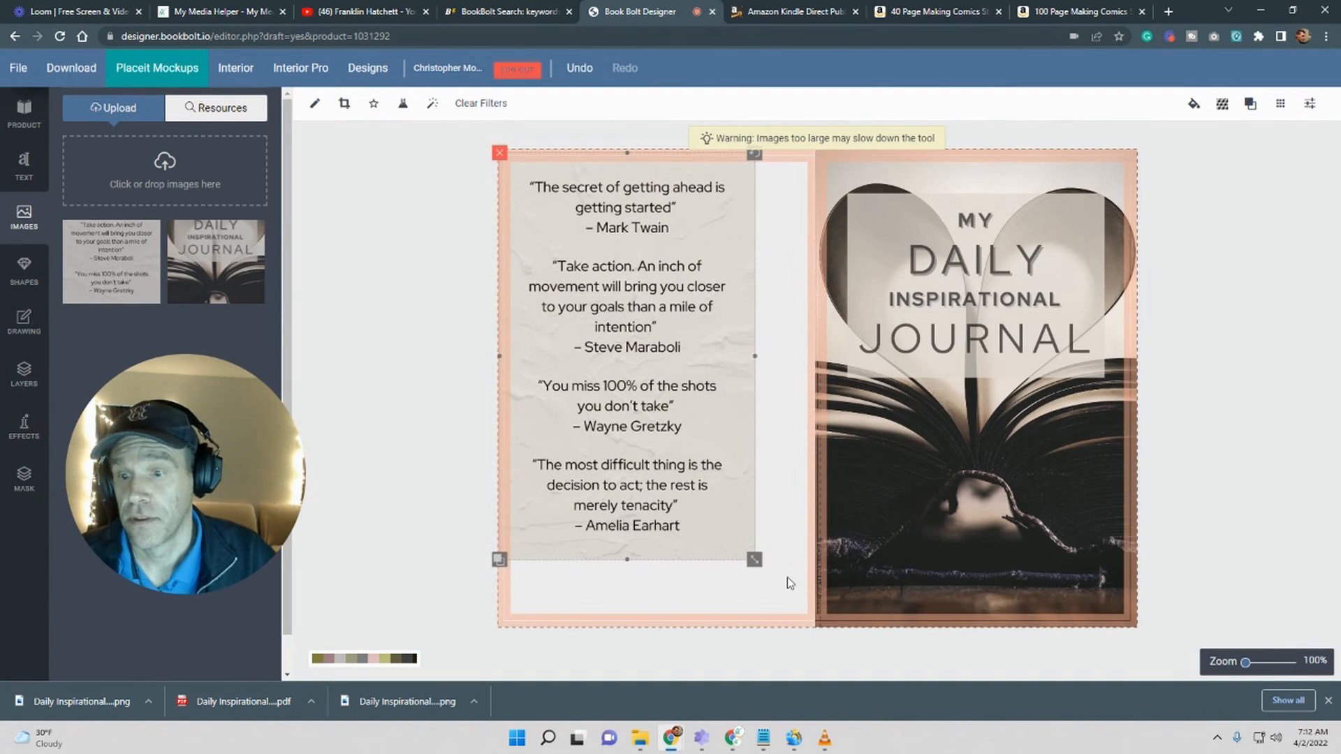
mouse_move(755, 559)
left_mouse_down()
mouse_move(808, 620)
mouse_move(757, 566)
mouse_move(760, 584)
left_mouse_up()
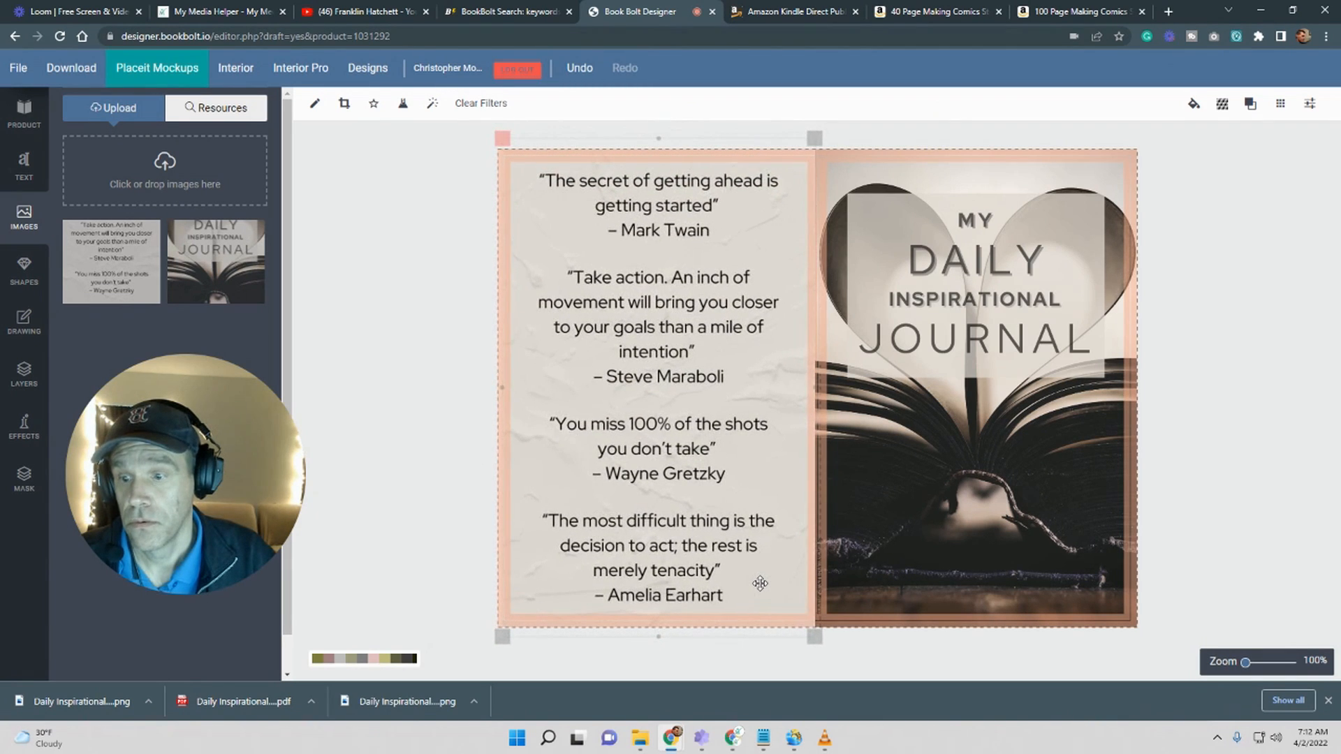
left_click_drag(815, 637, 814, 635)
mouse_move(778, 560)
left_mouse_down()
mouse_move(810, 568)
mouse_move(769, 559)
mouse_move(781, 563)
left_mouse_up()
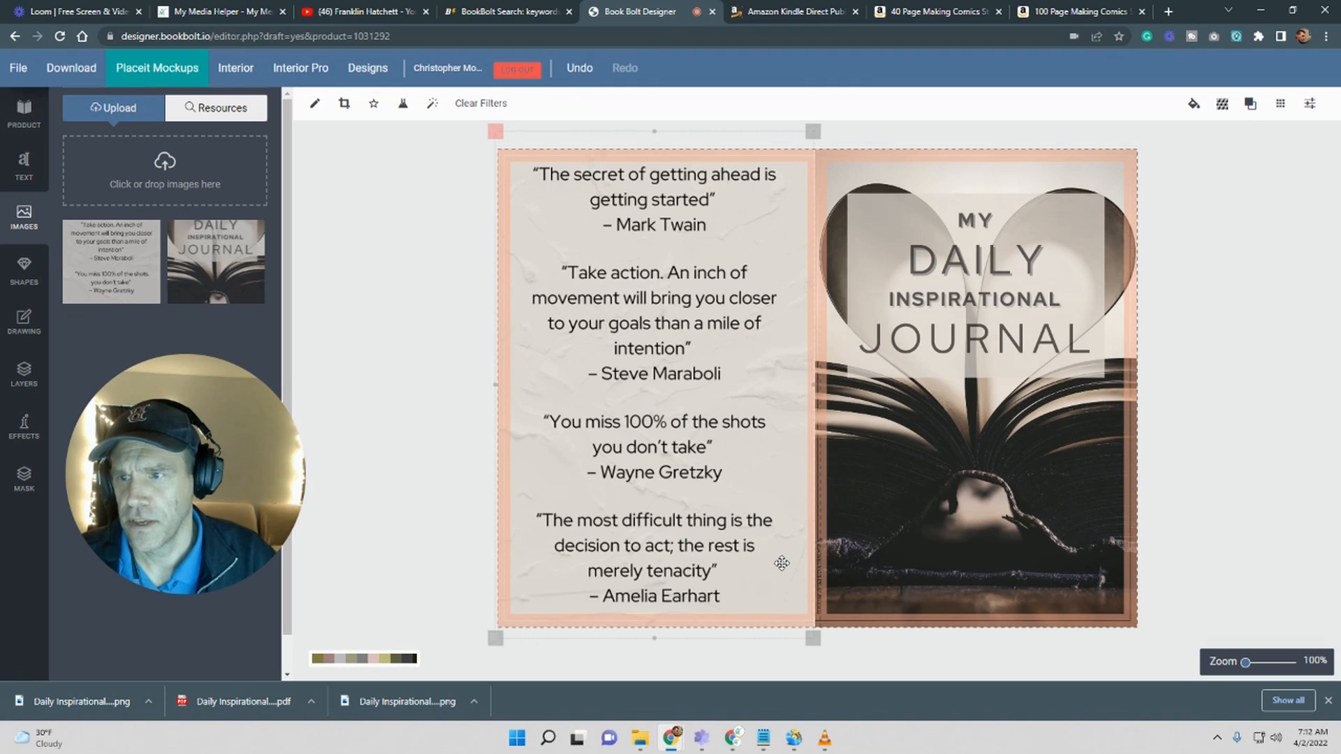
left_click_drag(782, 563, 782, 563)
left_click(1287, 512)
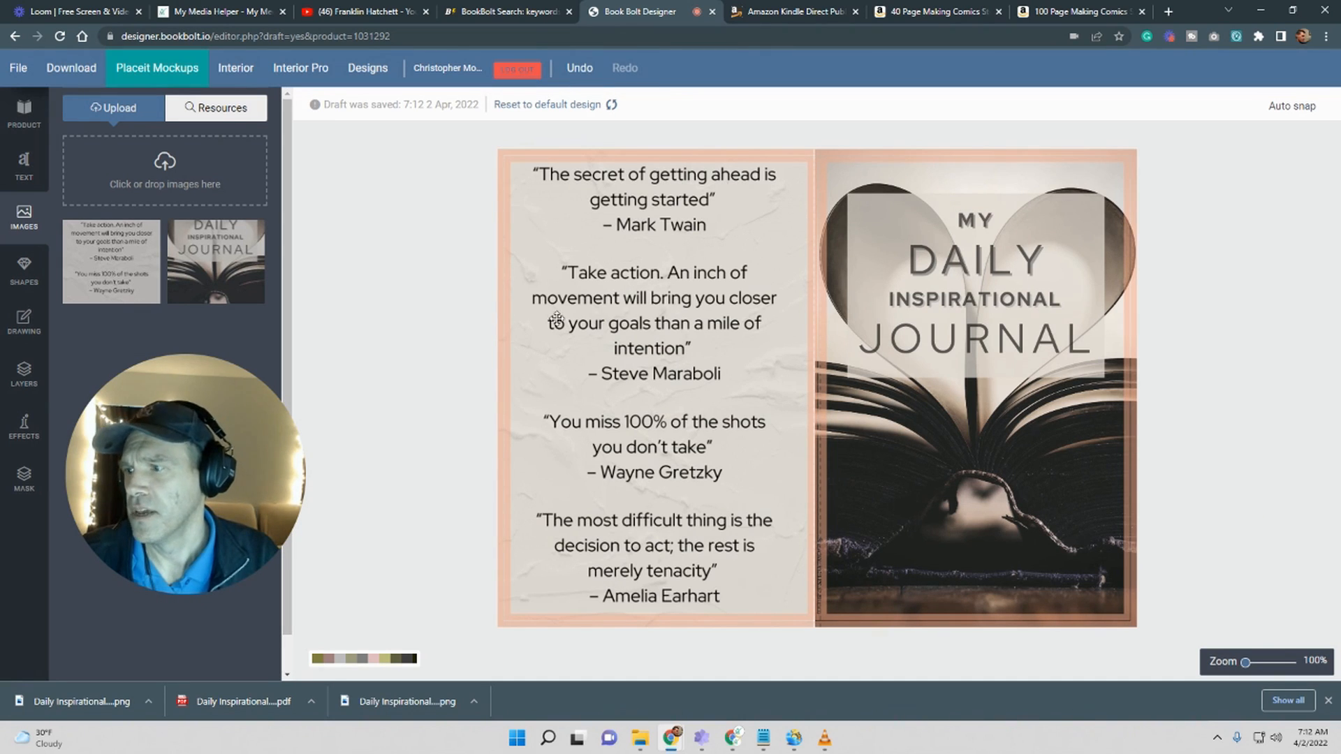
Step: Download the assembled cover as a PDF, review My-Daily-Inspiration-Journal-Cover.pdf, and close it to return to the cover designer
left_click(1329, 702)
left_click(72, 70)
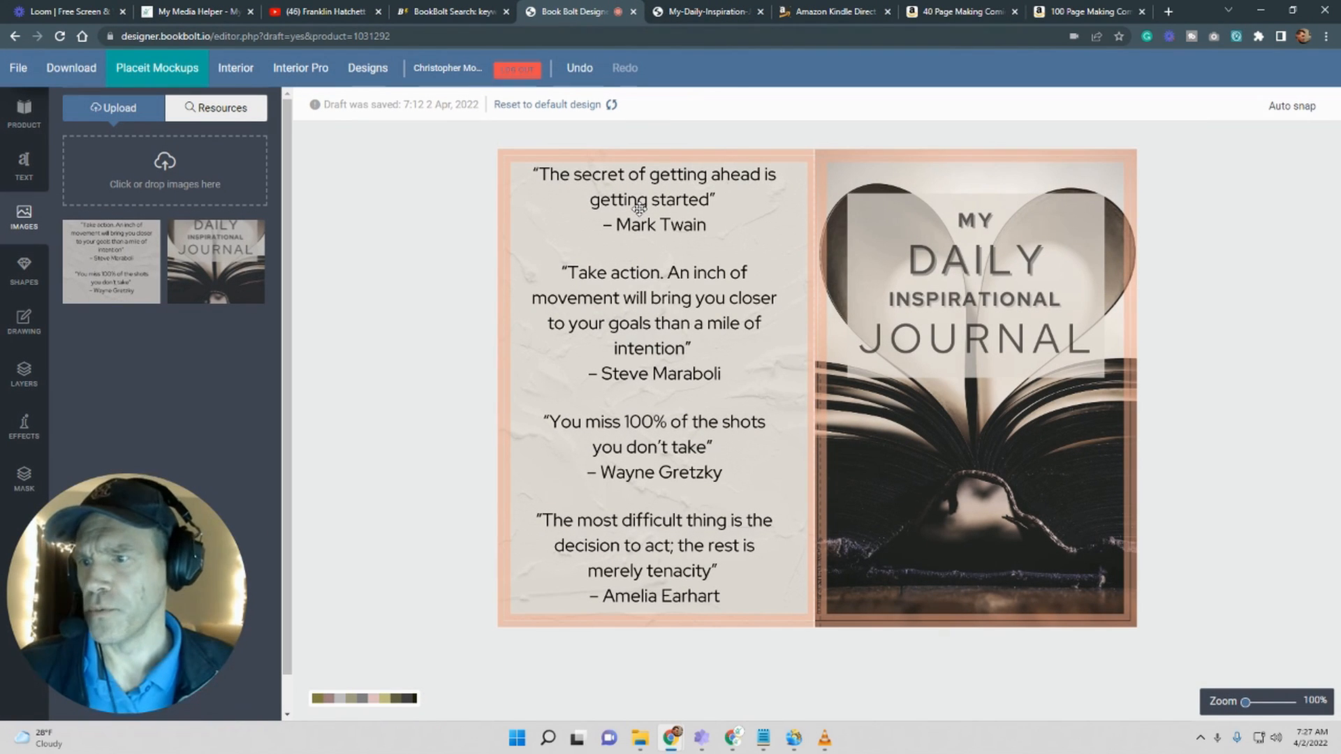
left_click(705, 12)
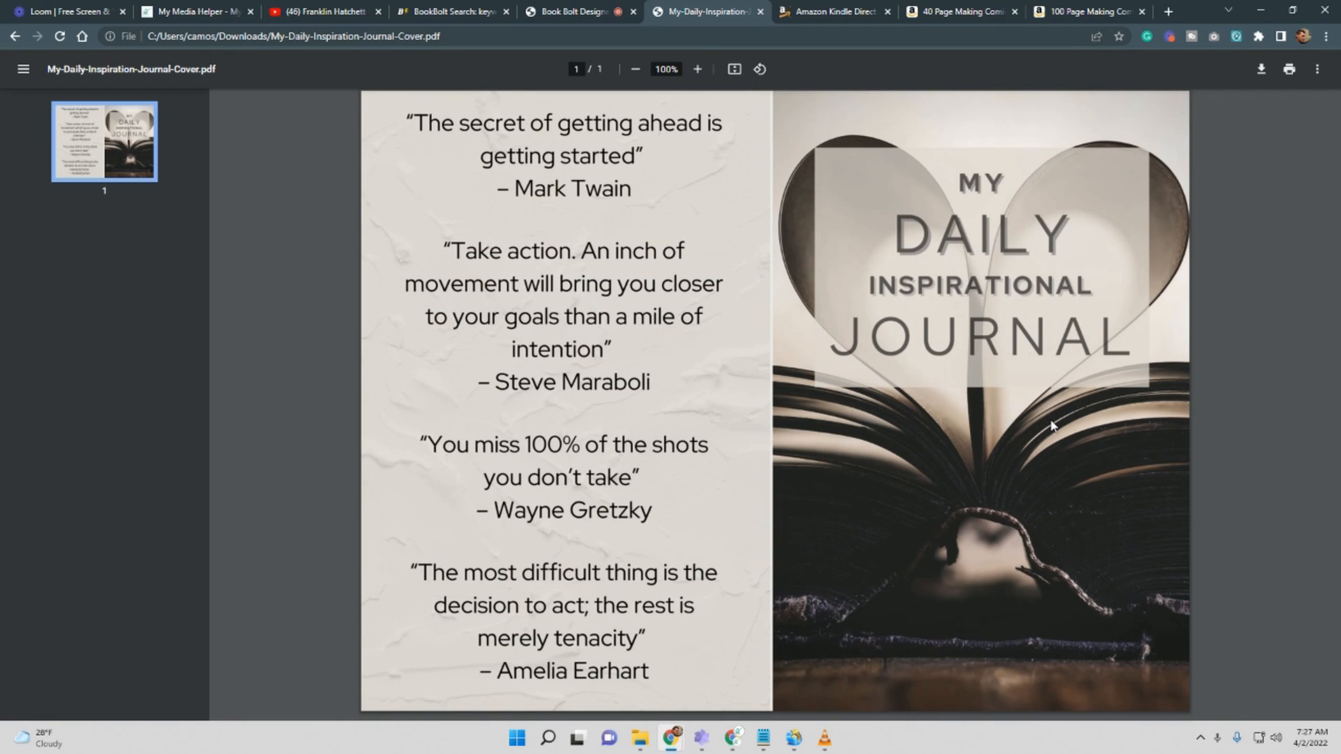
left_click(566, 11)
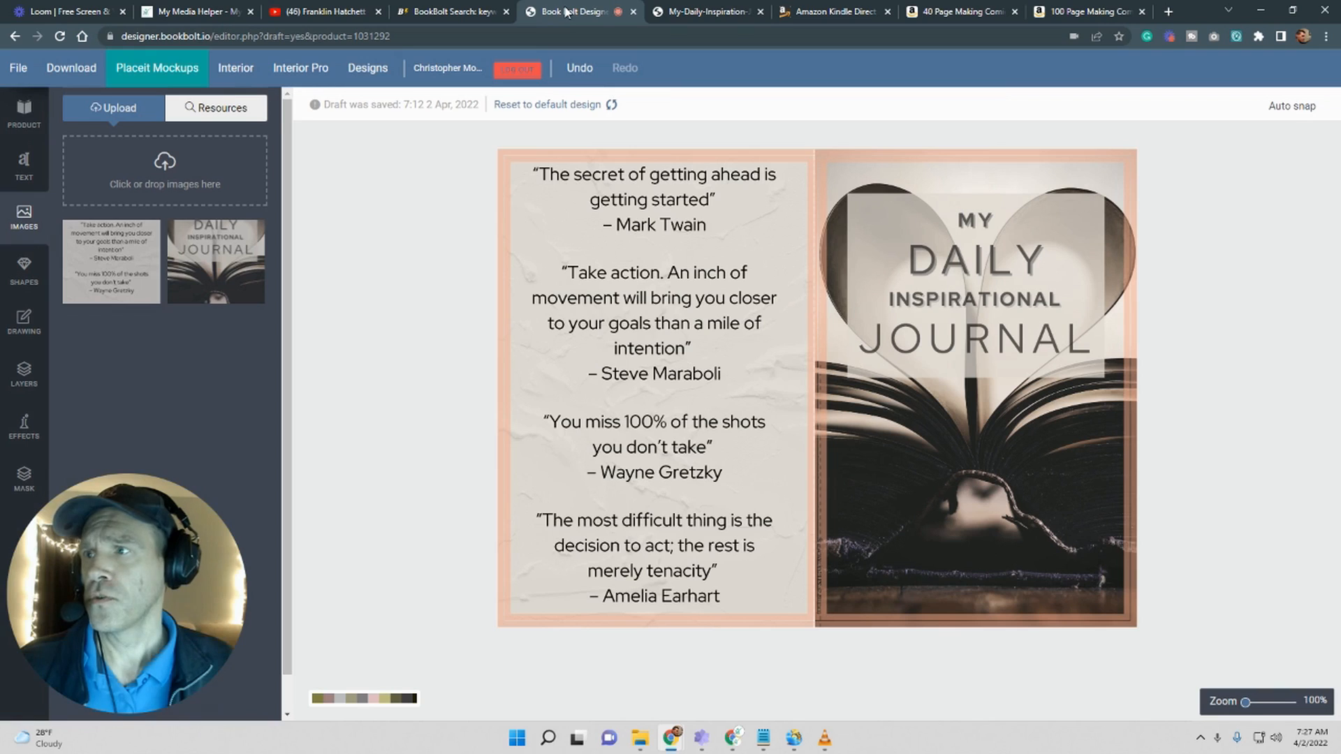
left_click(696, 11)
left_click(761, 12)
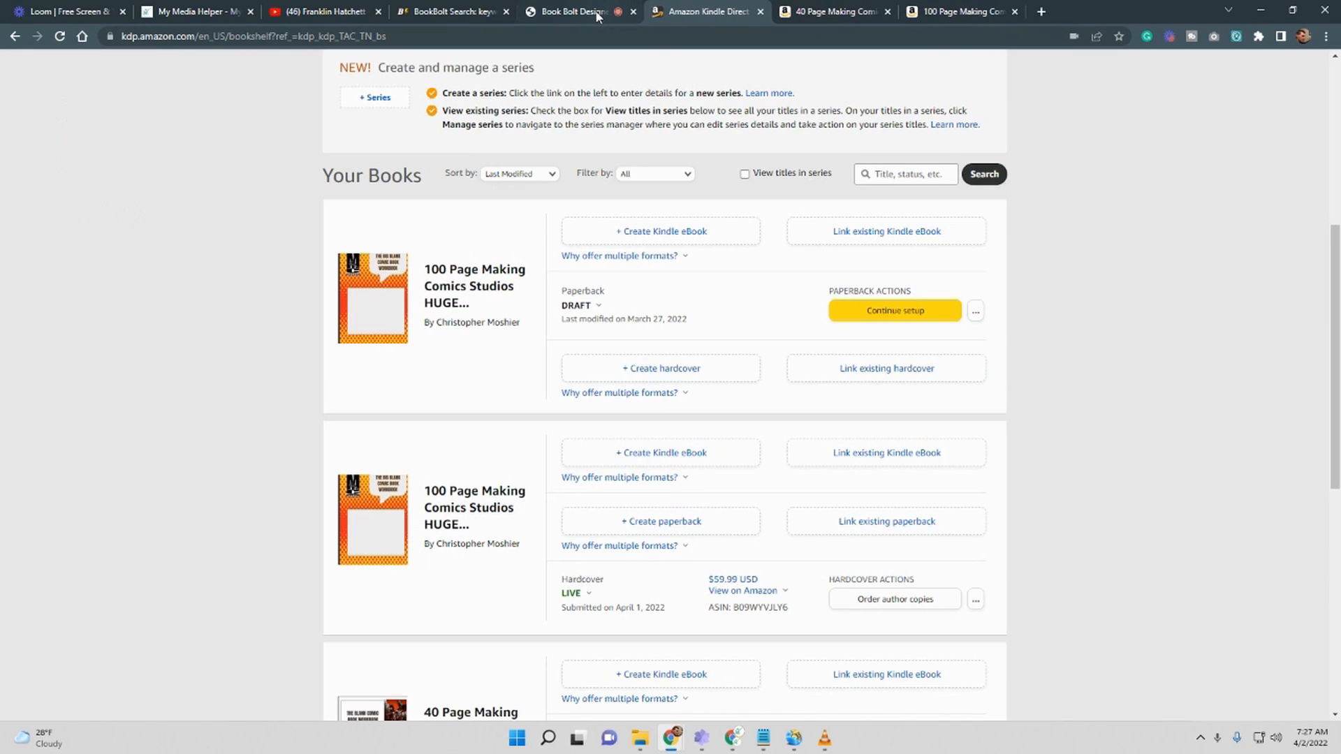
left_click(596, 13)
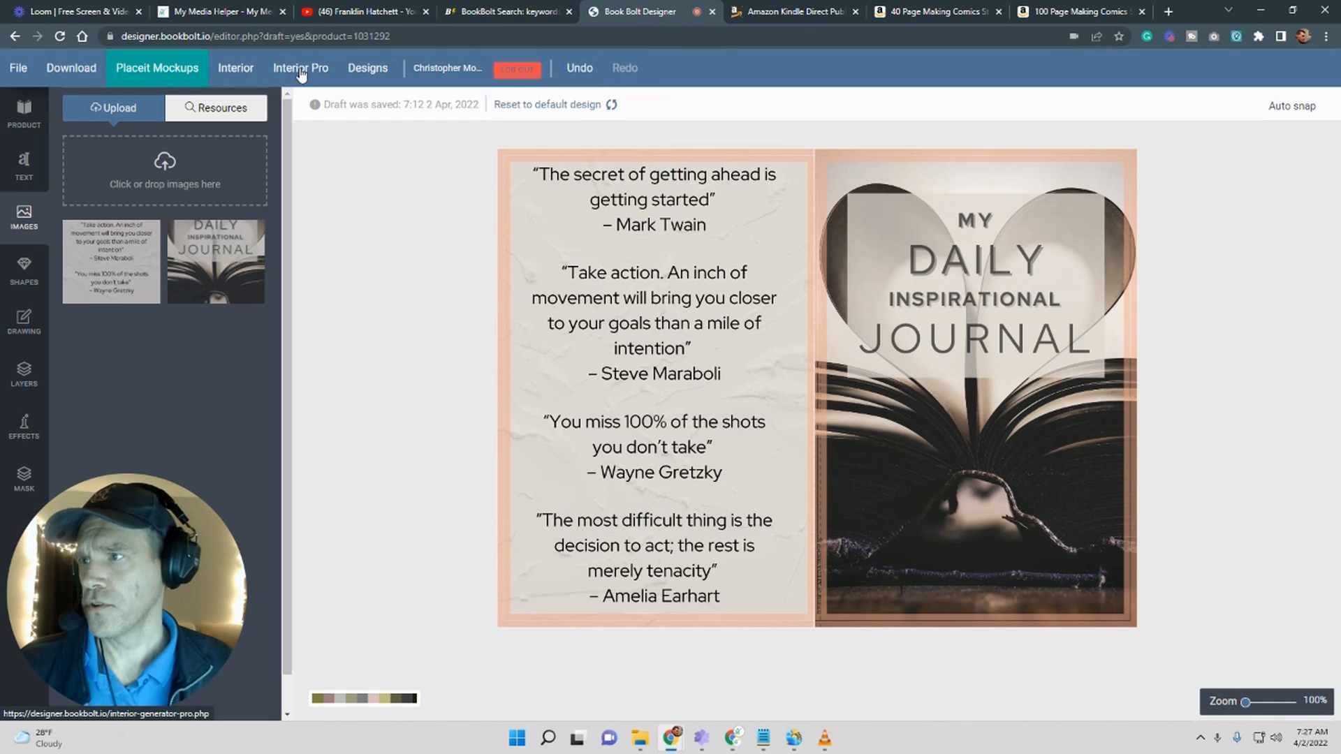
Step: Open the Book Bolt Interior Generator and set it to Bleed, 6 x 9, with a page count of 10
left_click(237, 70)
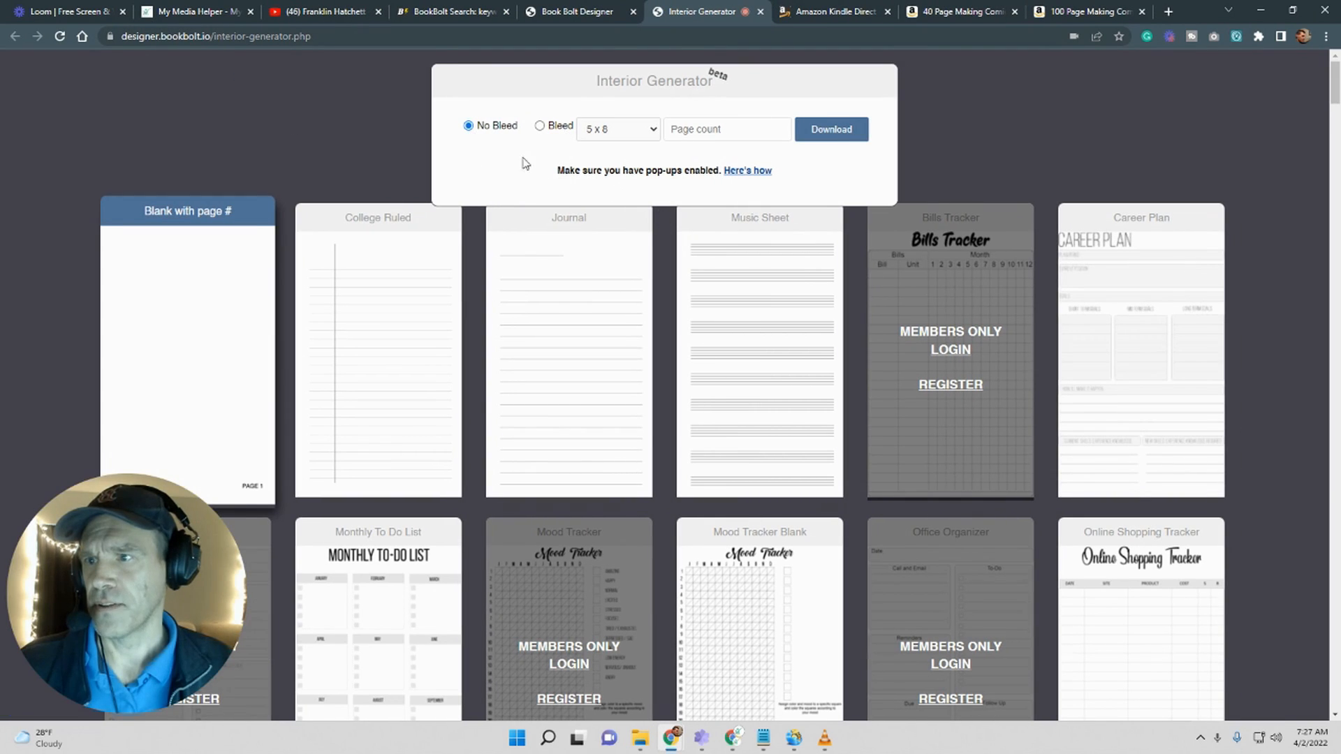
left_click(652, 139)
left_click(627, 200)
left_click(740, 127)
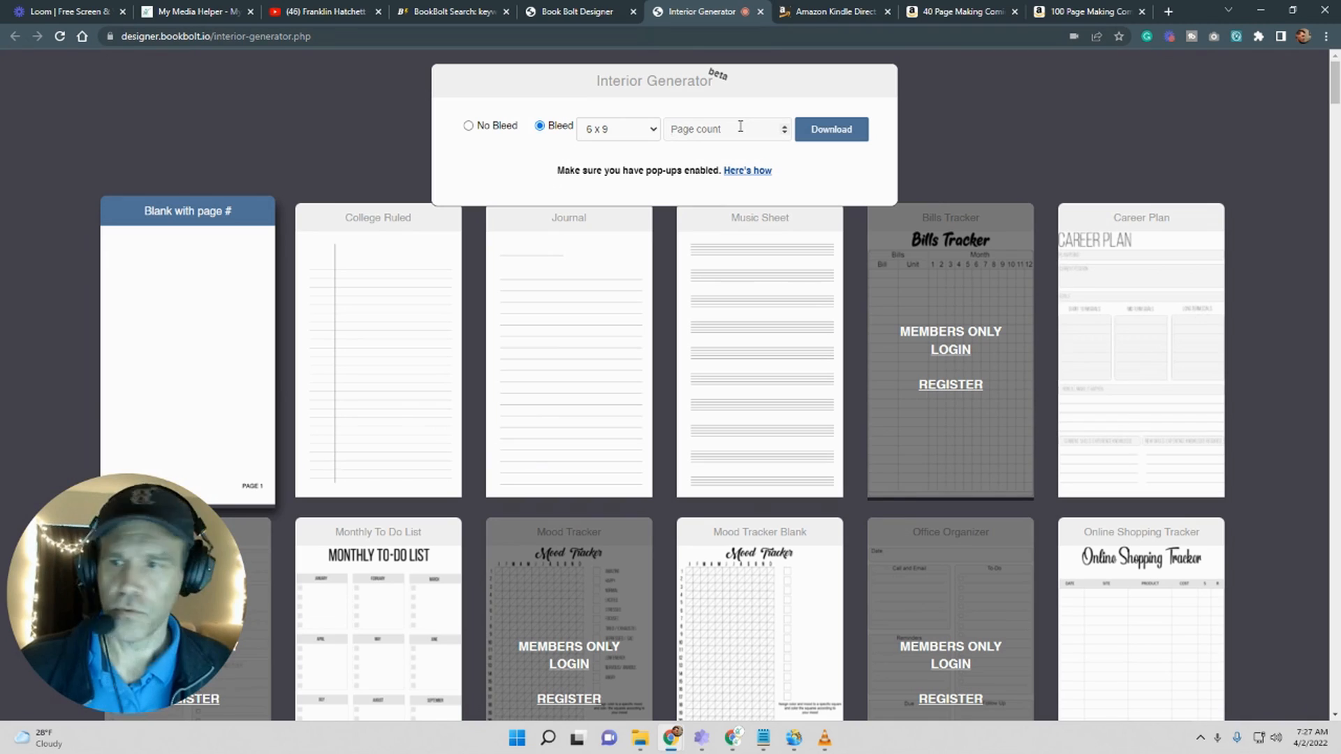
type("10")
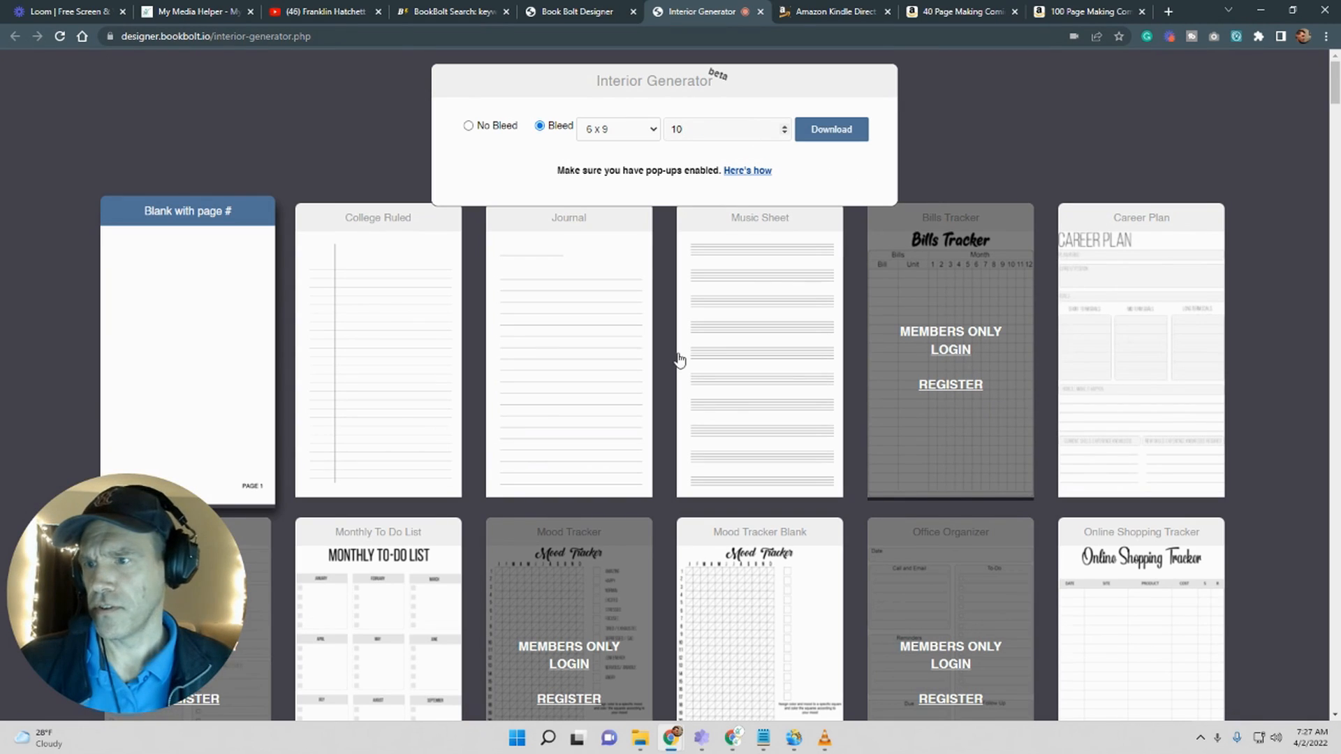
Step: Generate the Journal interior, download it as Journal_5x8_10_bleed.pdf, and close its preview
left_click(572, 338)
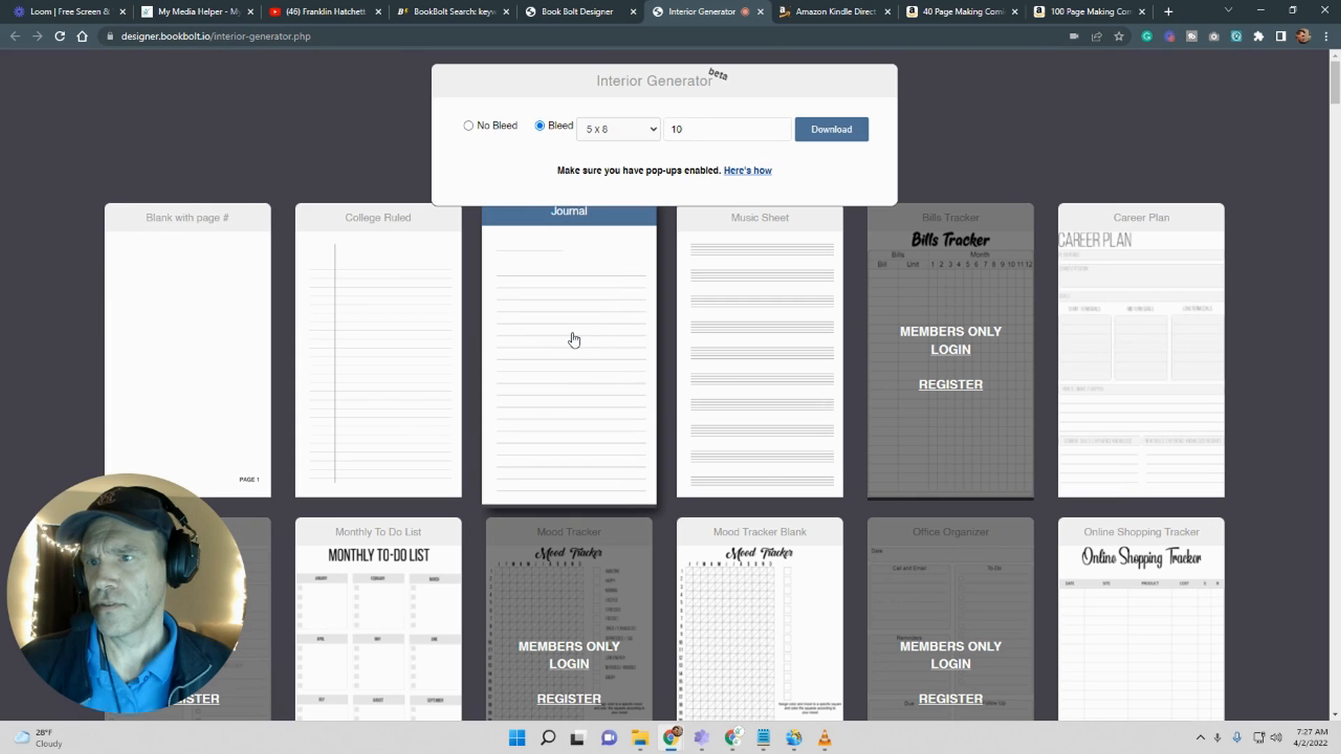
left_click(825, 136)
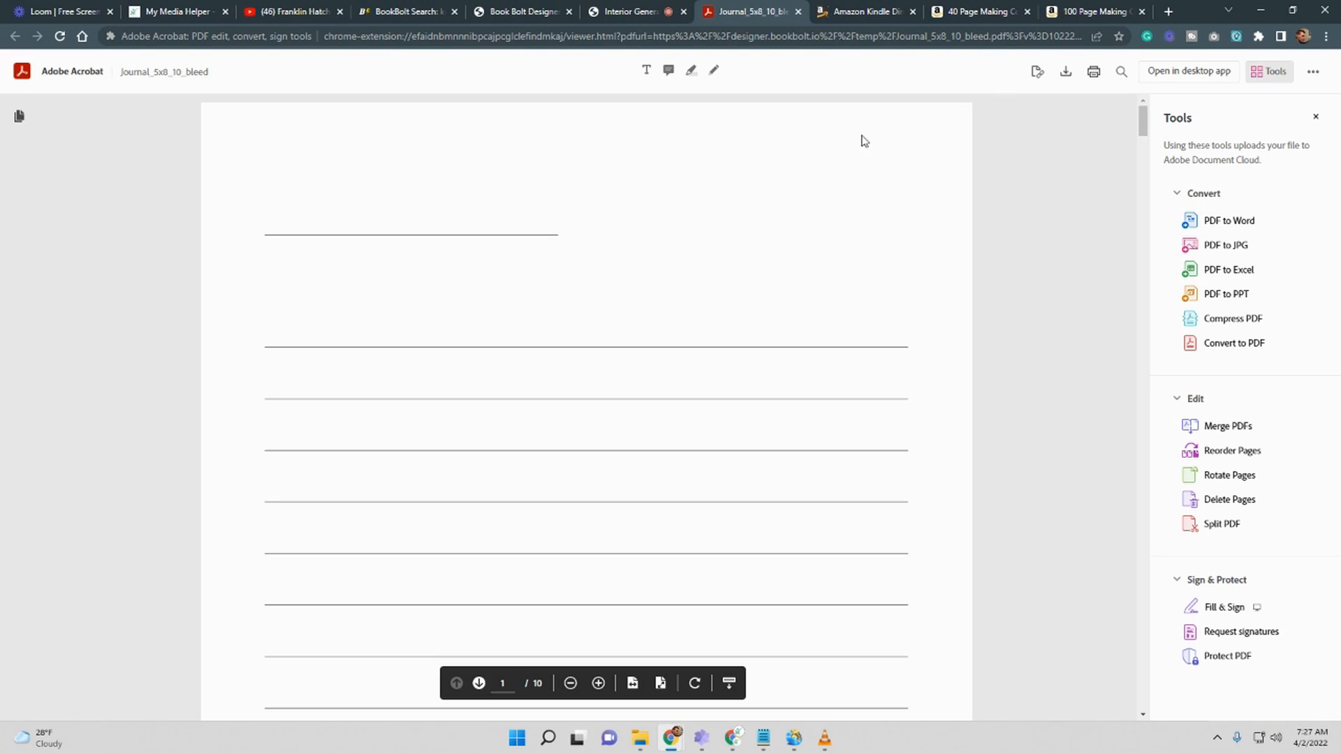
left_click(1066, 78)
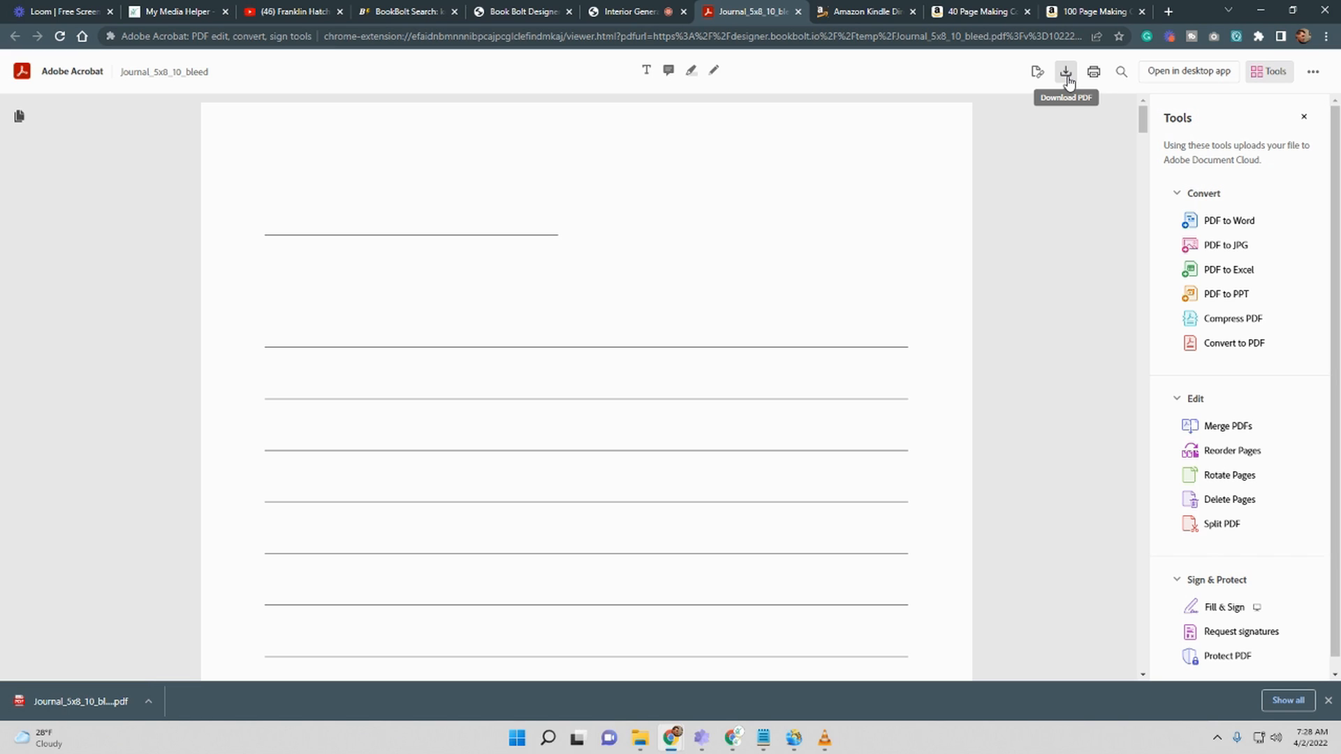
left_click(798, 11)
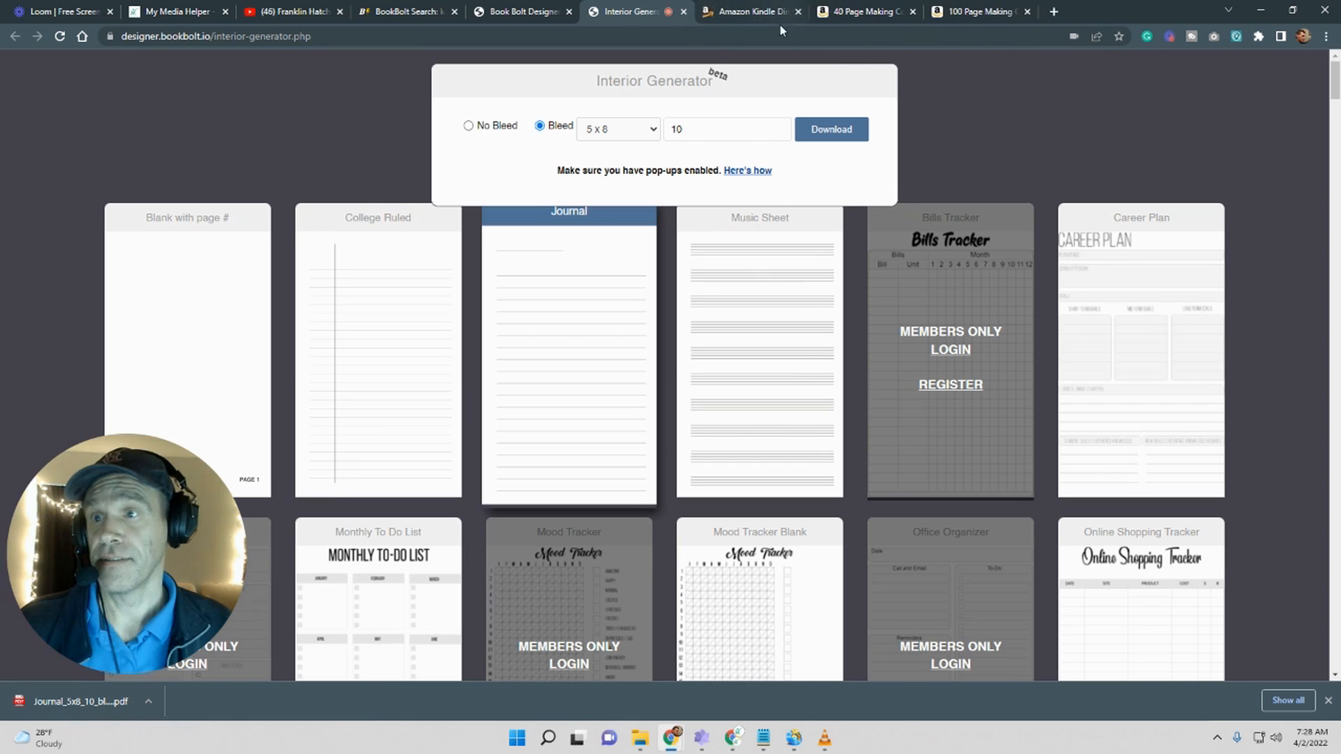
Step: Generate the Mood Tracker Blank interior with bleed and 10 pages and download it as a PDF
scroll(660, 437, "down", 2)
scroll(663, 444, "down", 1)
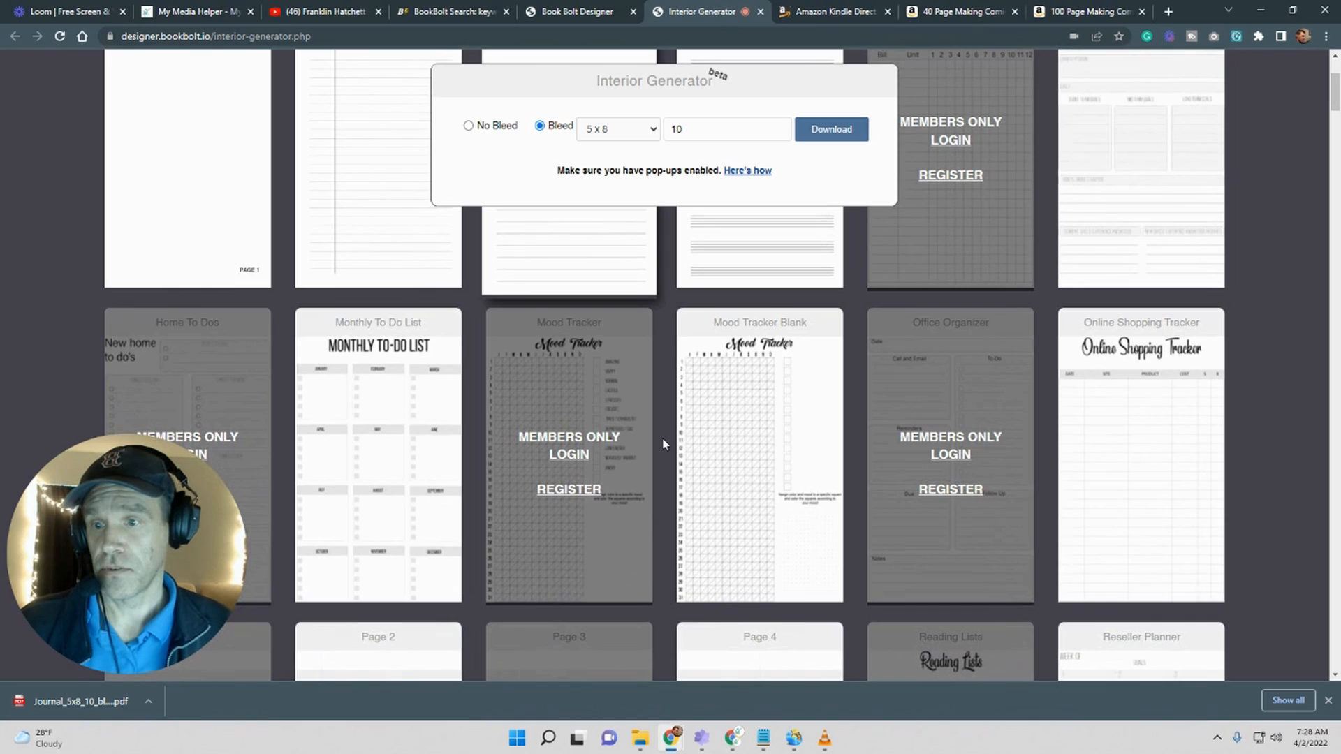
scroll(664, 444, "down", 2)
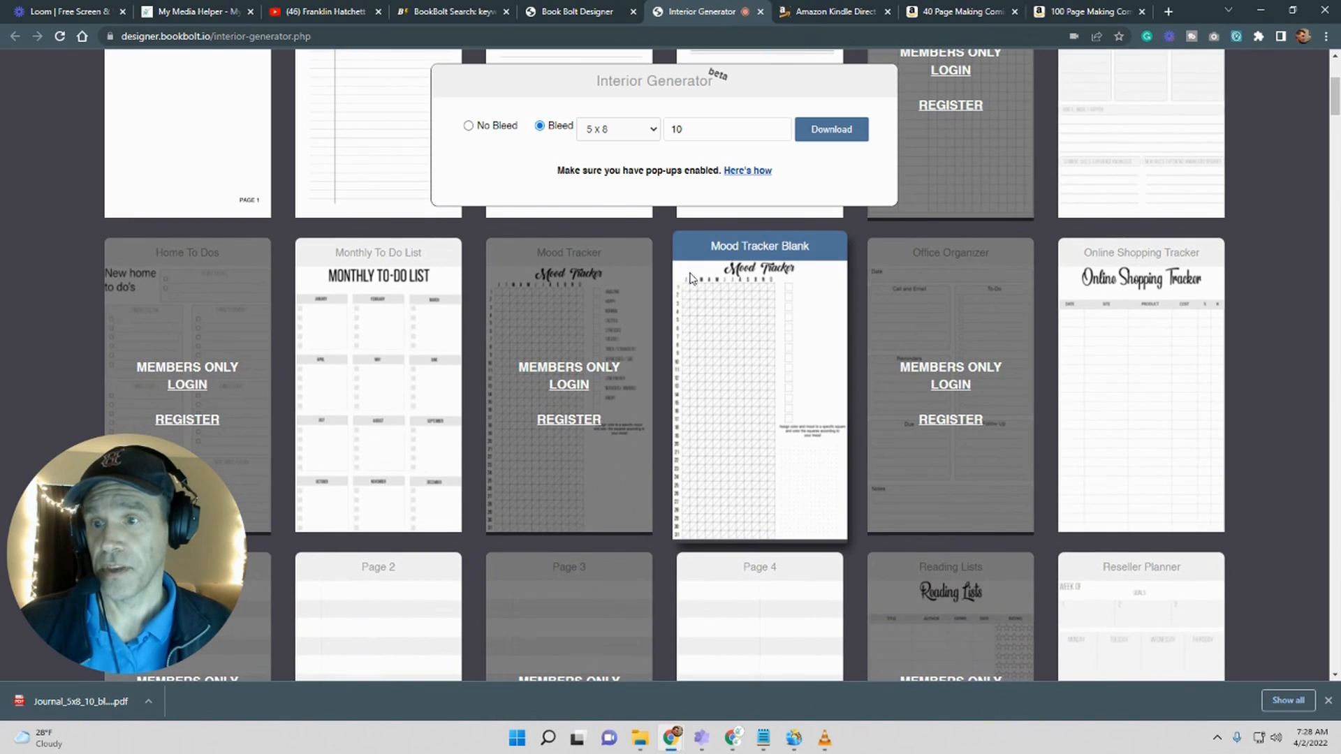
left_click(830, 134)
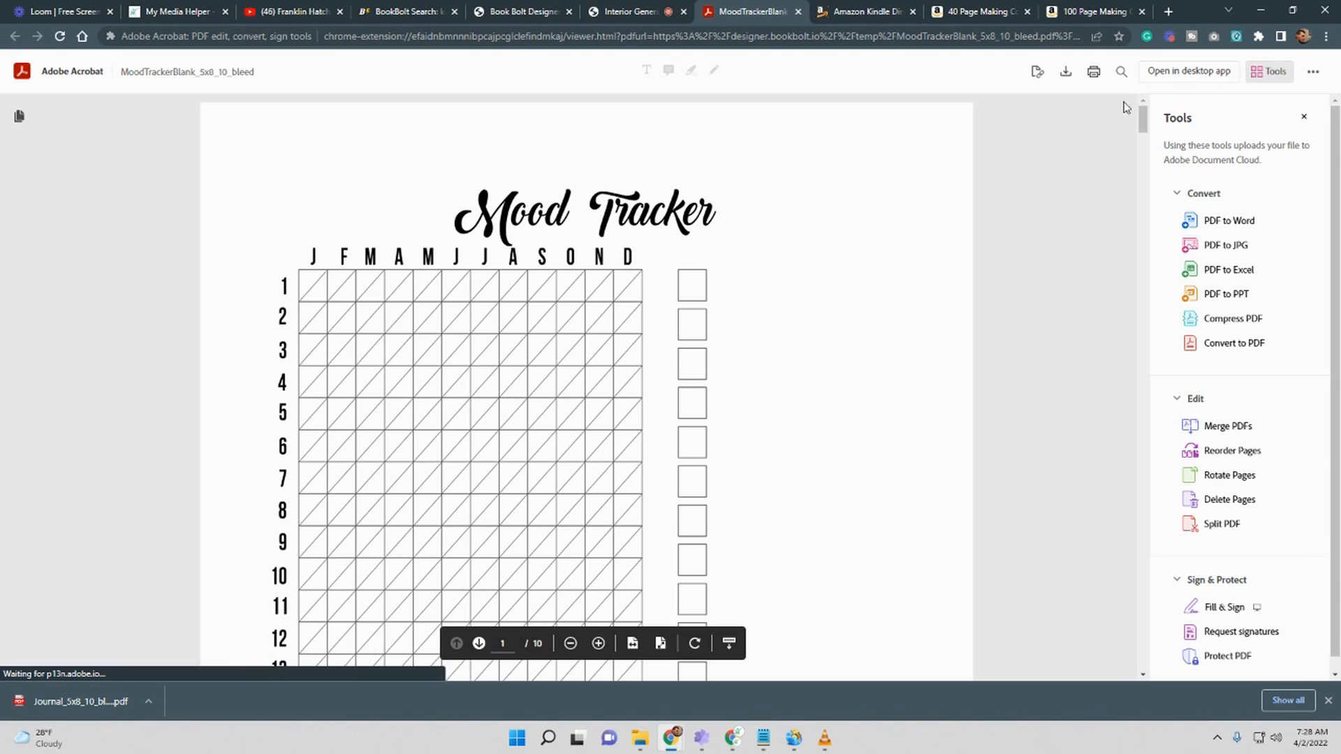
left_click(1065, 73)
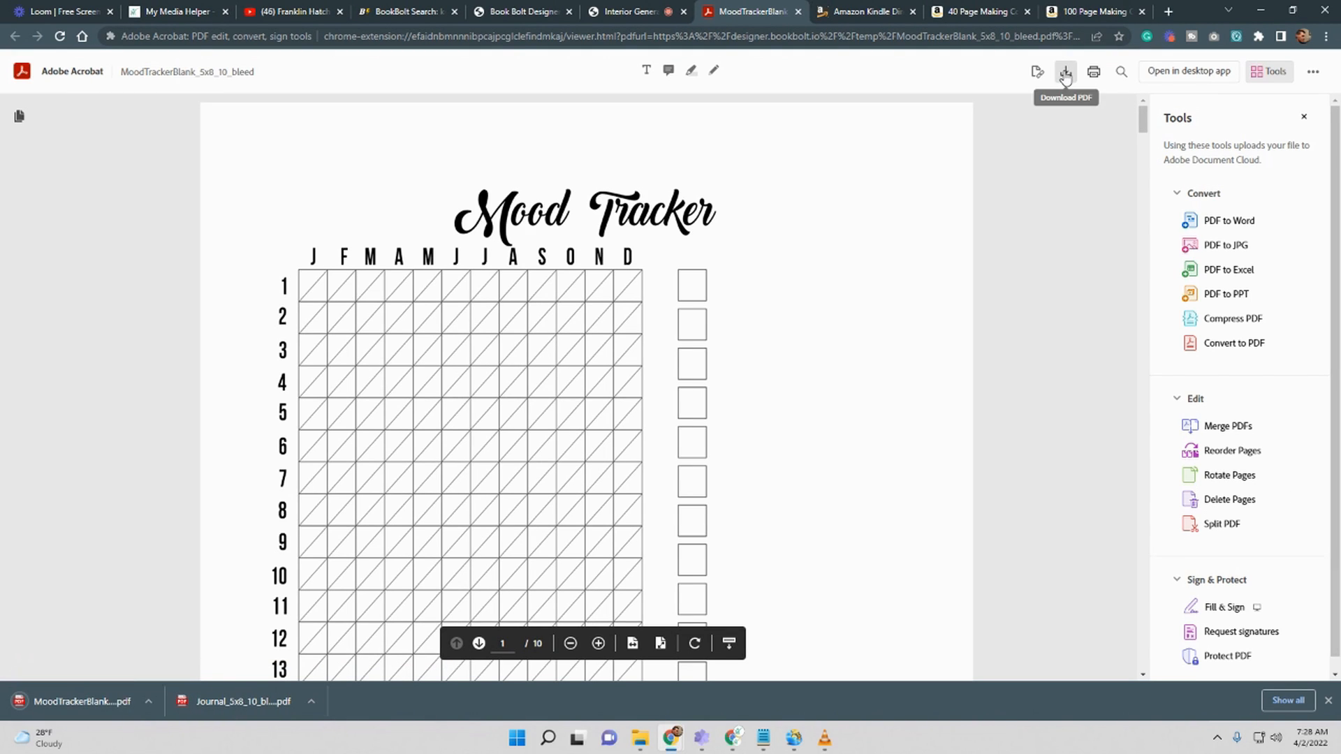
Step: Search Google for "free pdf combiner" on a new page and open the Combine PDF website
left_click(1171, 14)
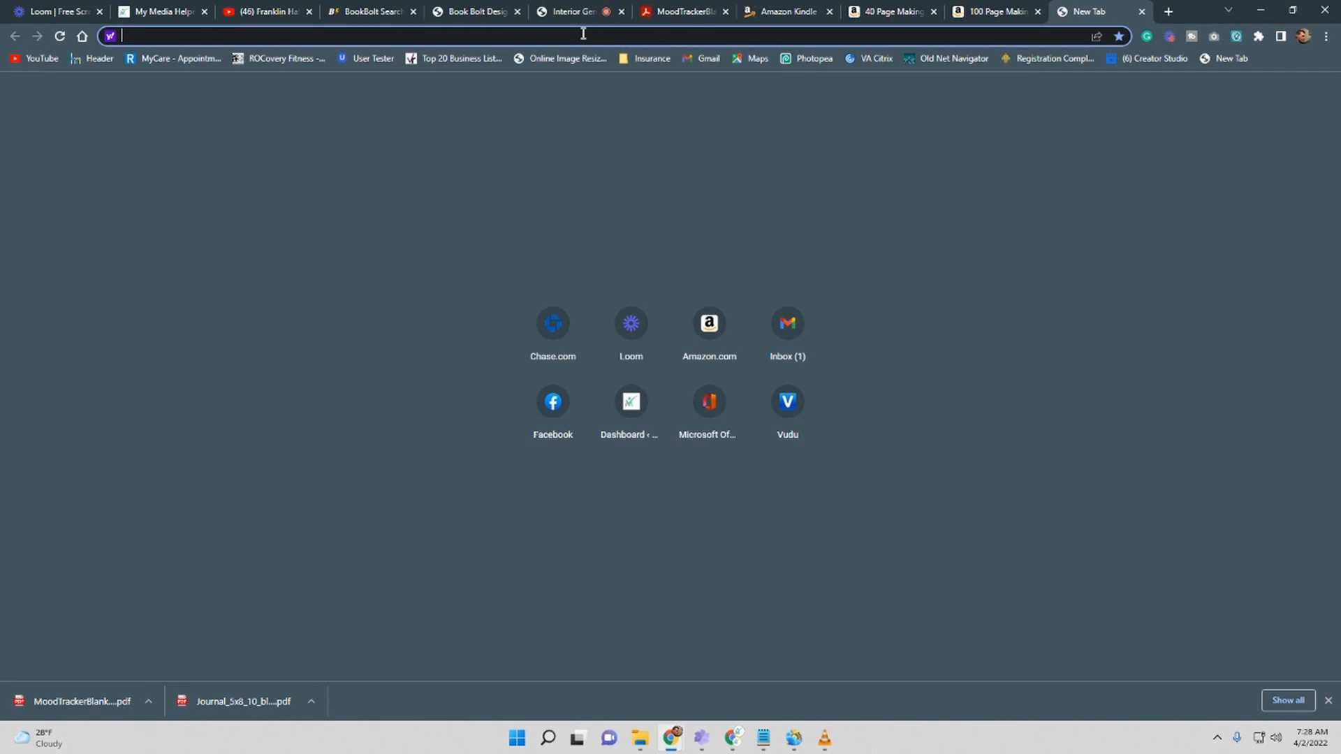
type("google.co")
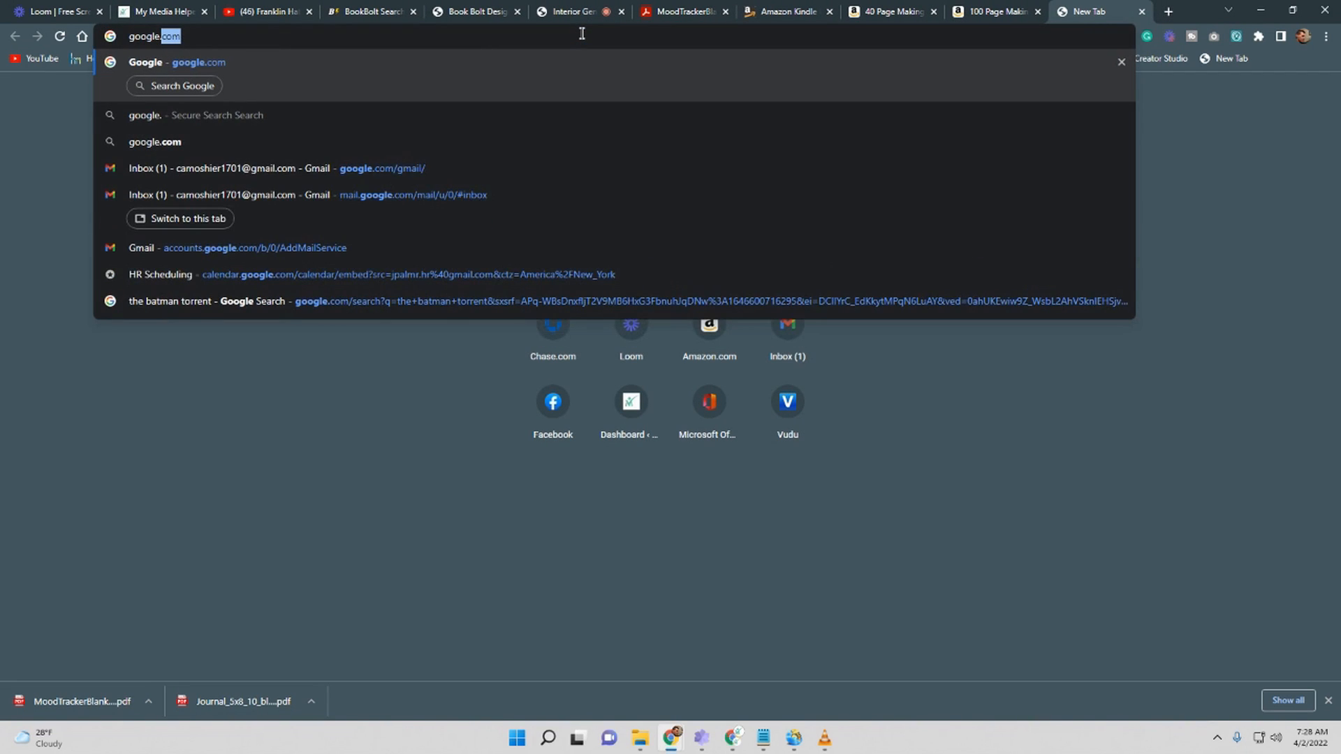
type("m")
key("Return")
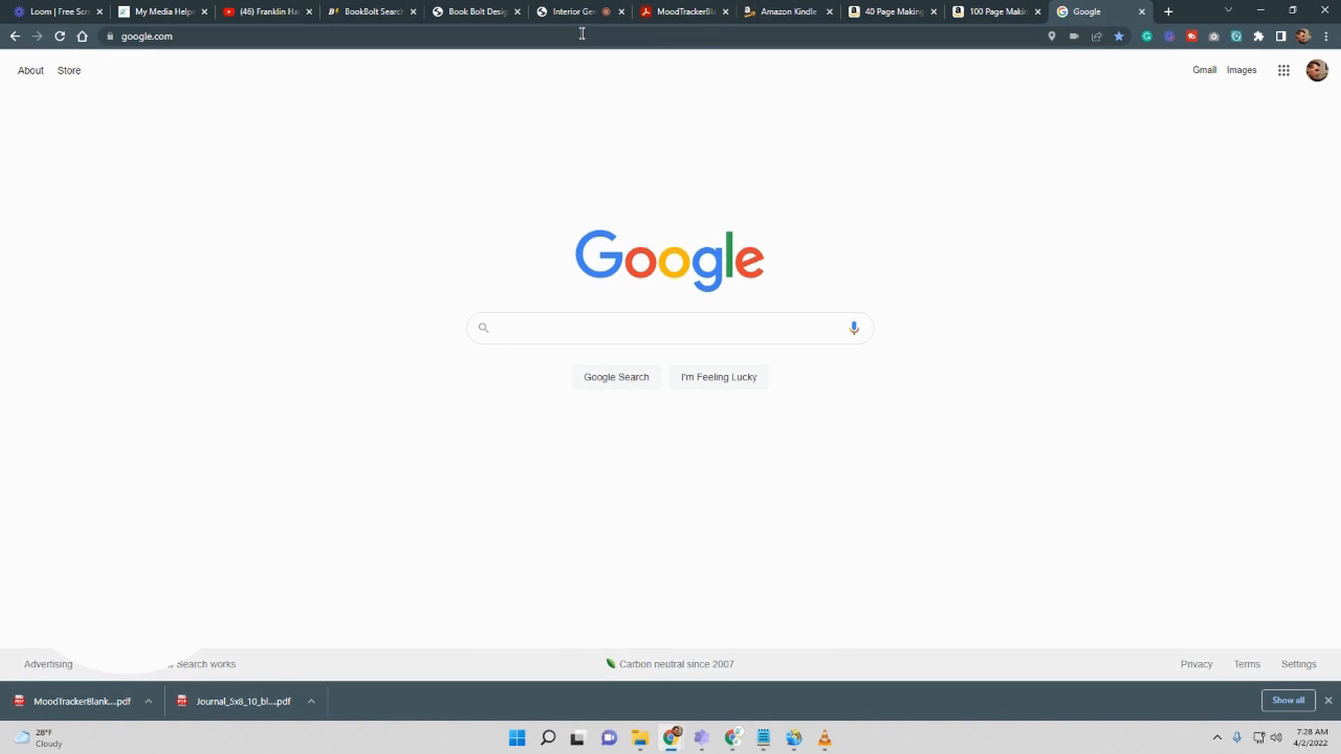
type("fre")
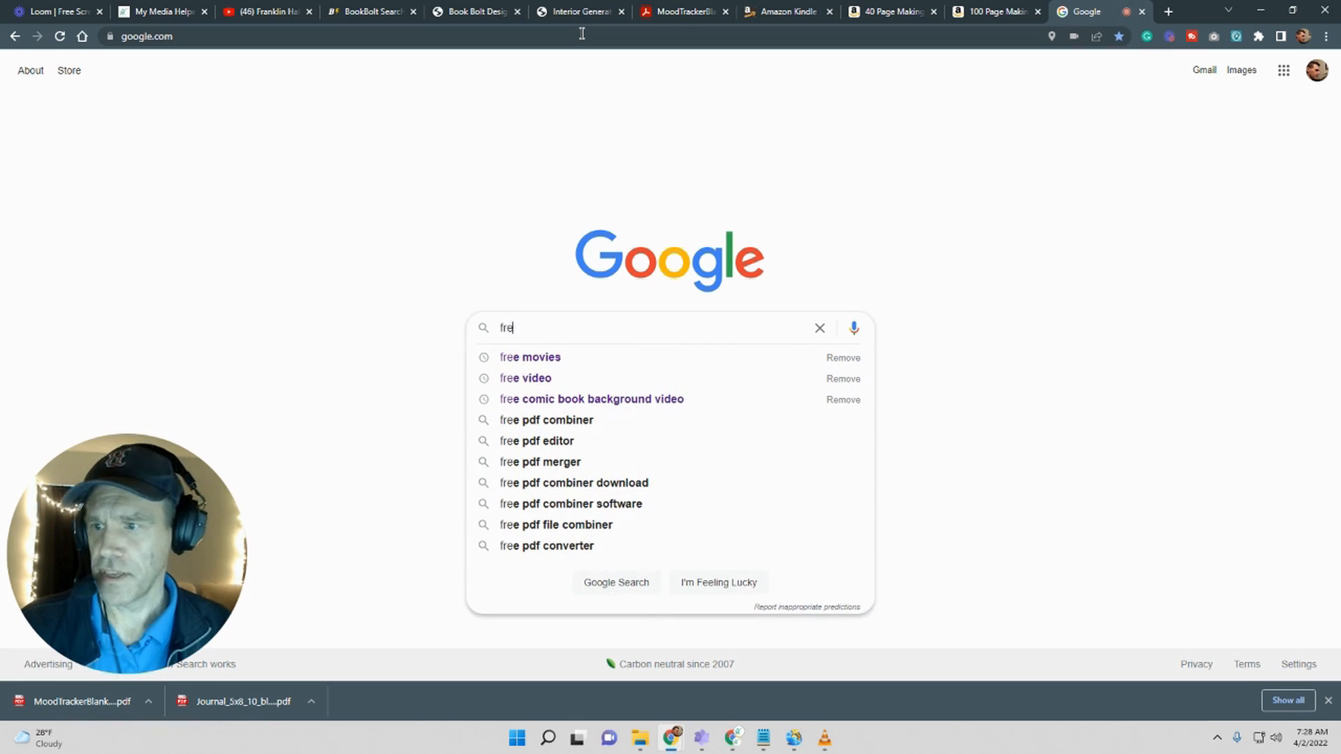
type("e pdf")
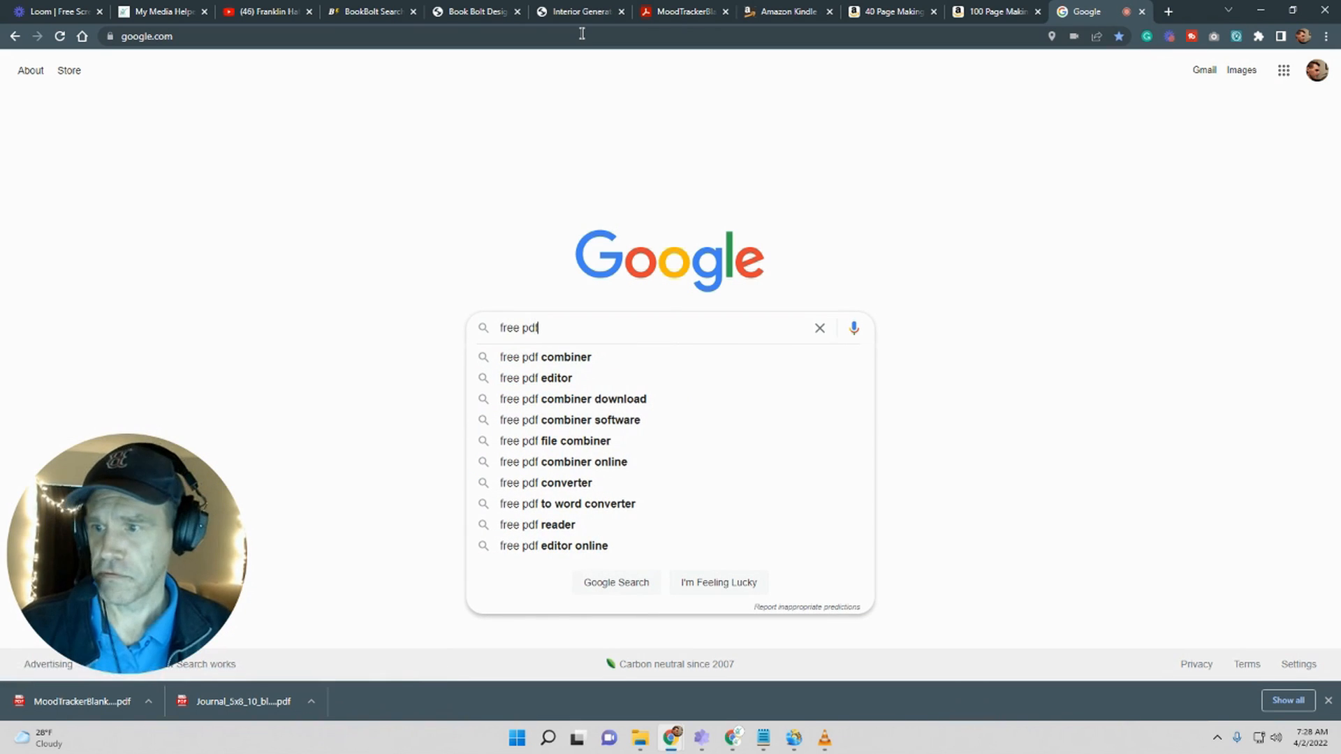
left_click(564, 360)
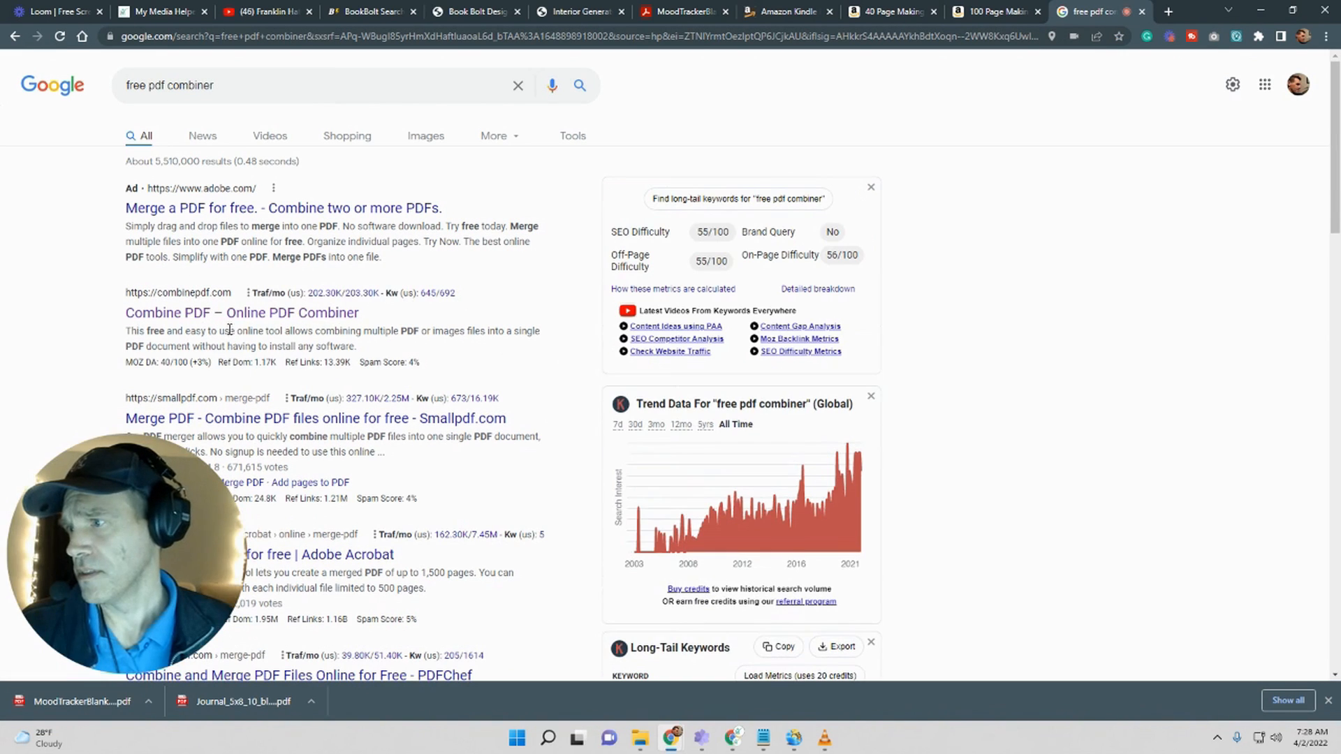
left_click(253, 315)
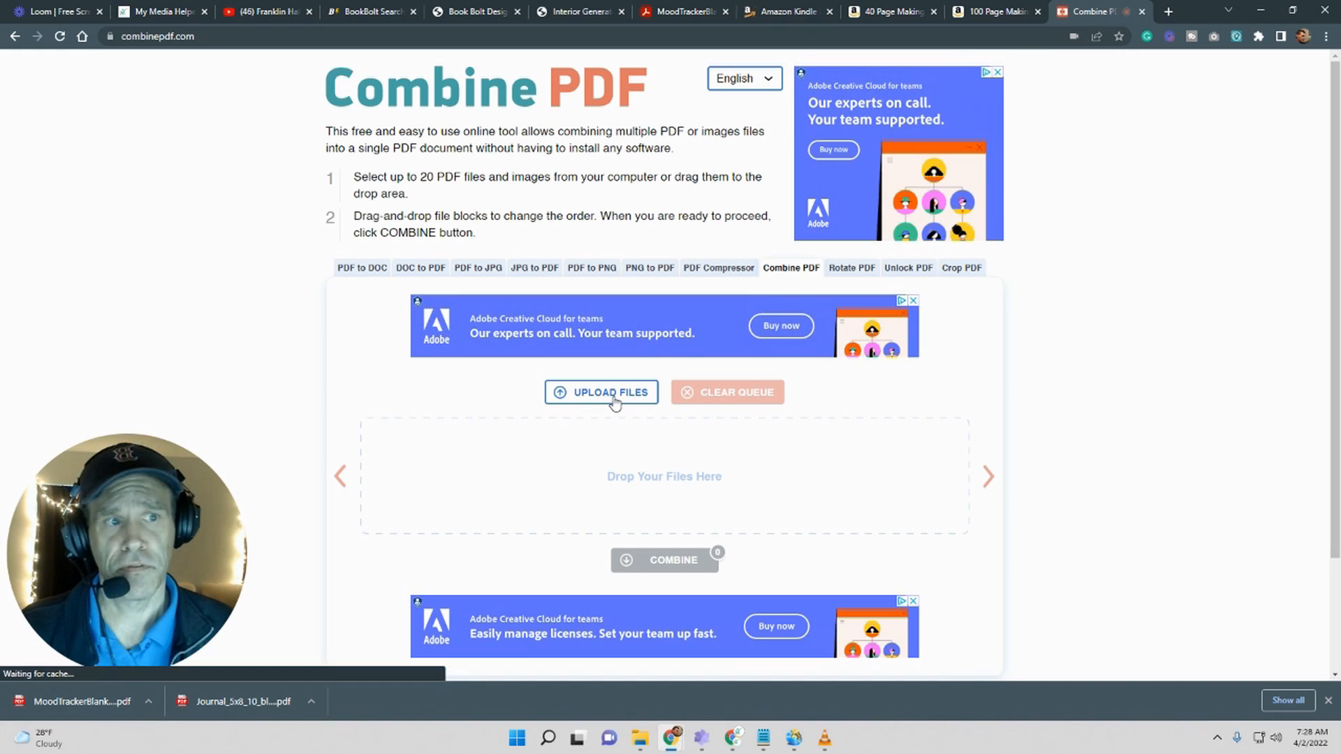
Step: Upload HexagonSmall_6x9_10_bleed.pdf and Journal_5x8_10_bleed.pdf from the Downloads folder and combine them into one PDF
left_click(612, 405)
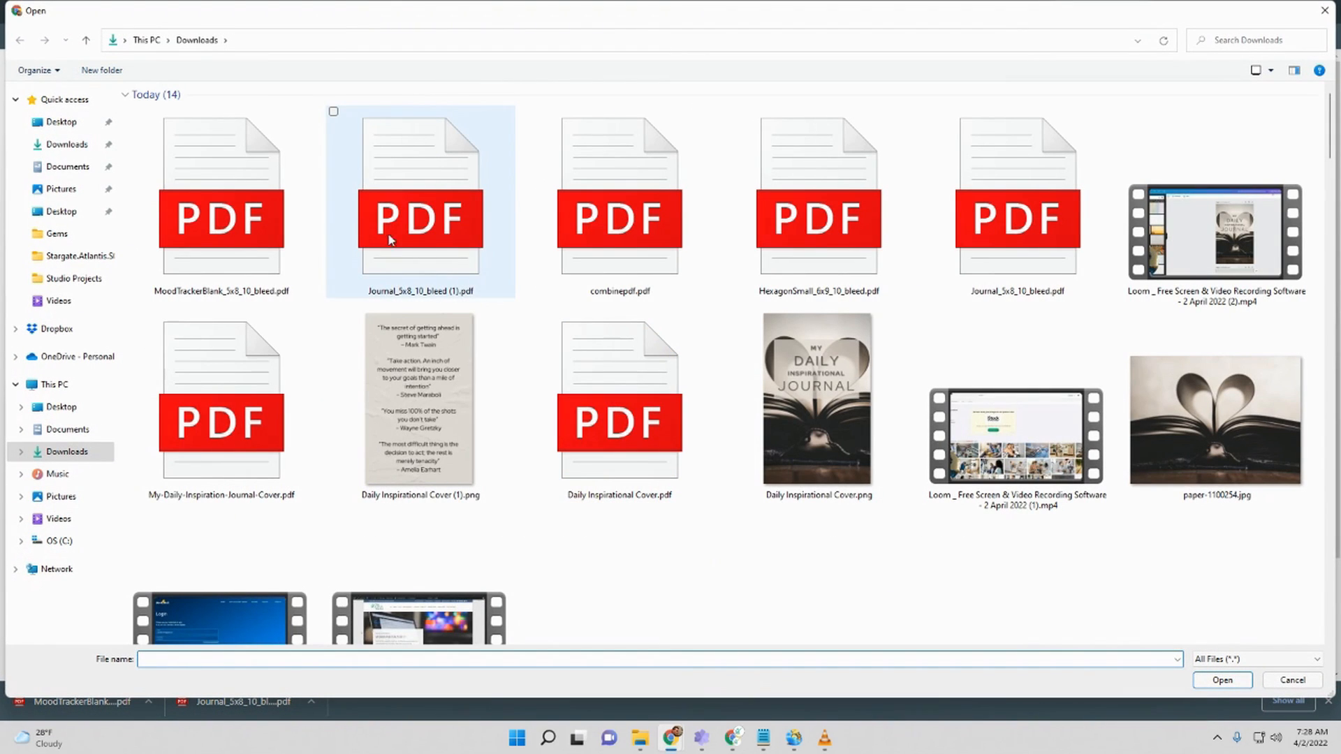
left_click(396, 225)
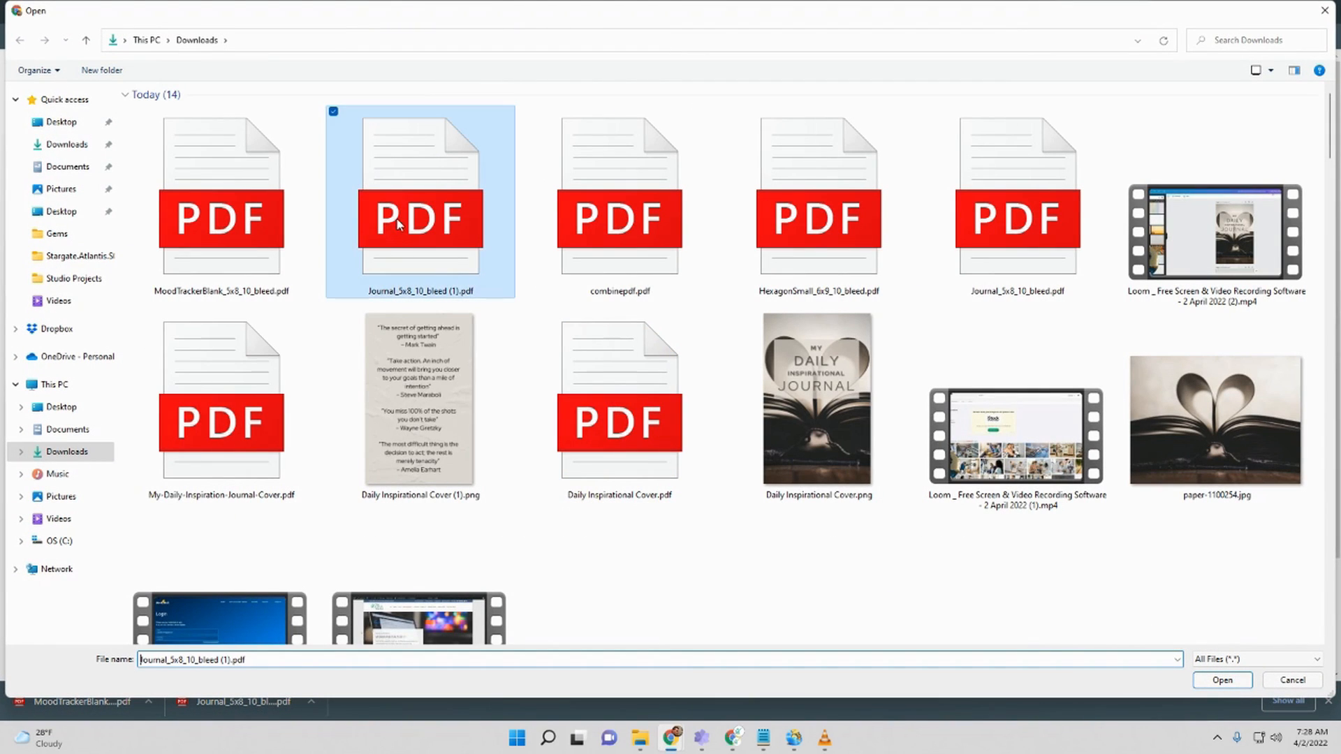
left_click(970, 241)
left_click(865, 242, "ctrl")
left_click(1222, 680)
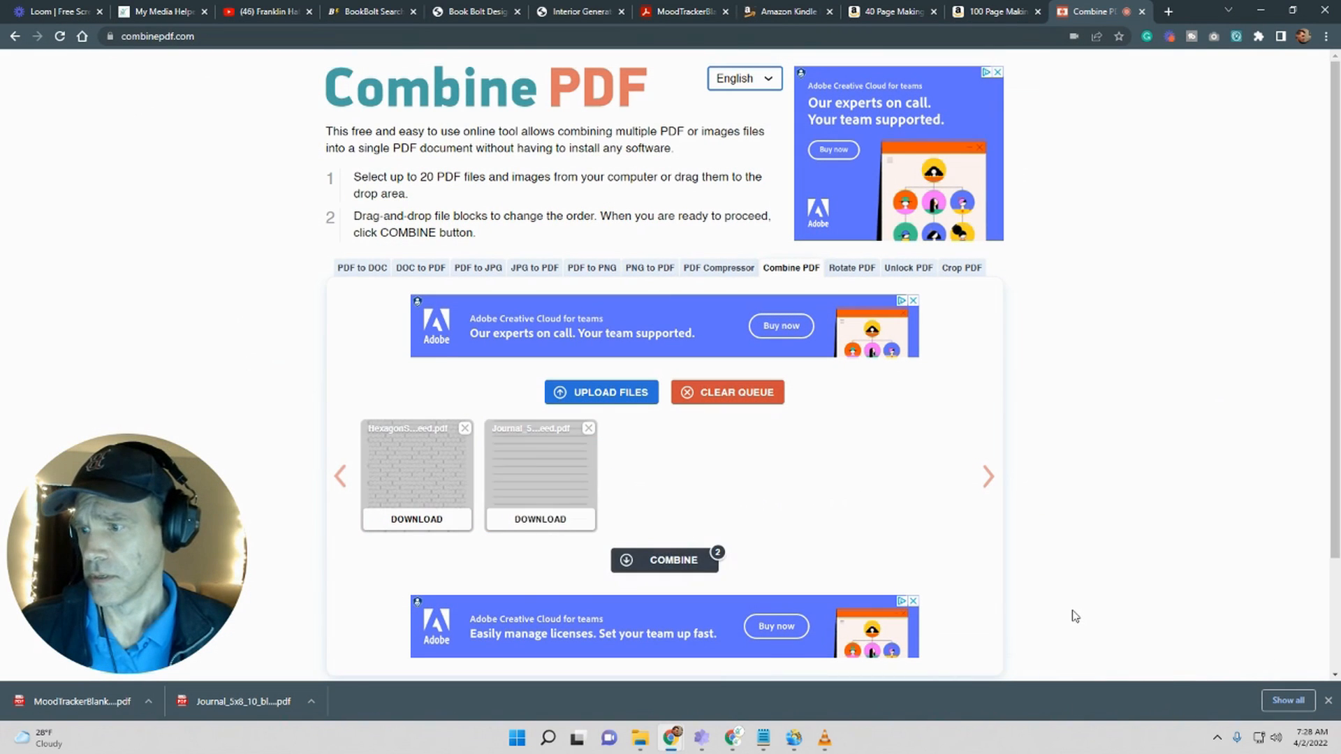
left_click(683, 566)
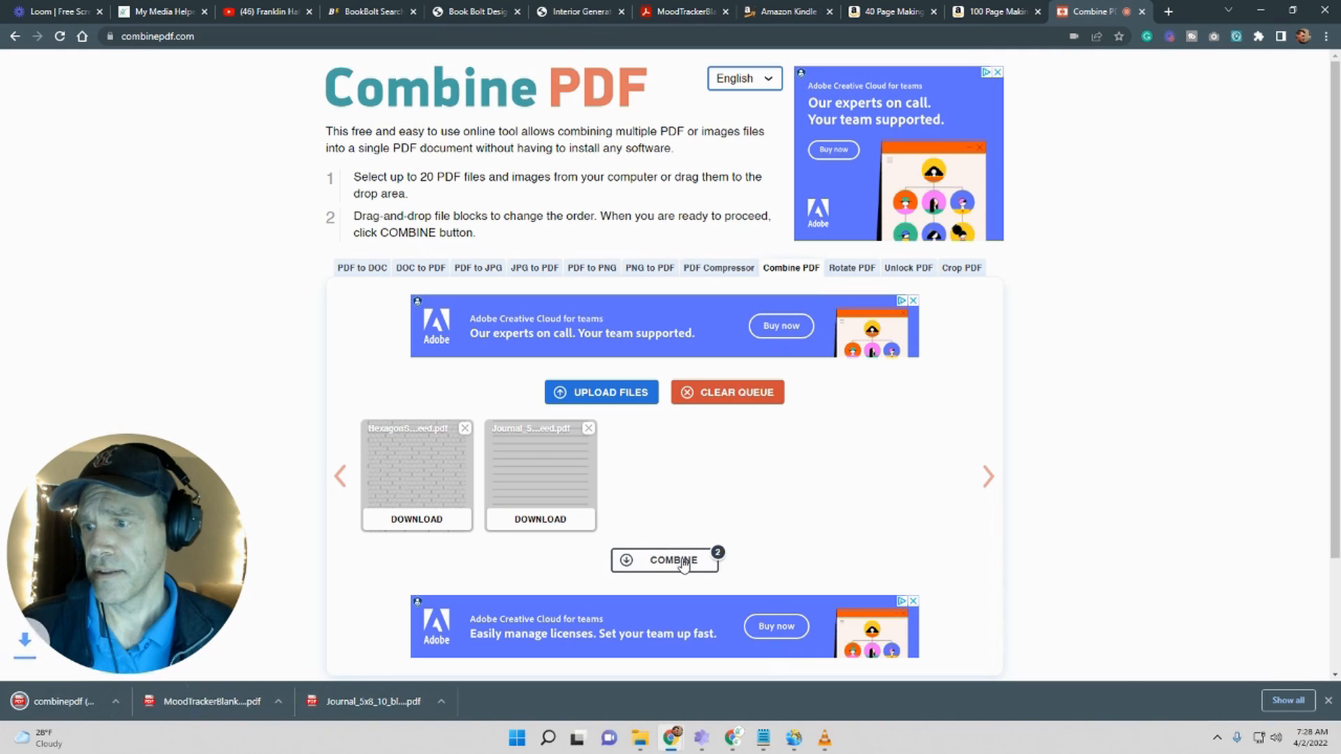
Step: Open the combined PDF and look through its hexagon pages and the lined journal pages that follow
left_click(79, 702)
scroll(798, 264, "down", 15)
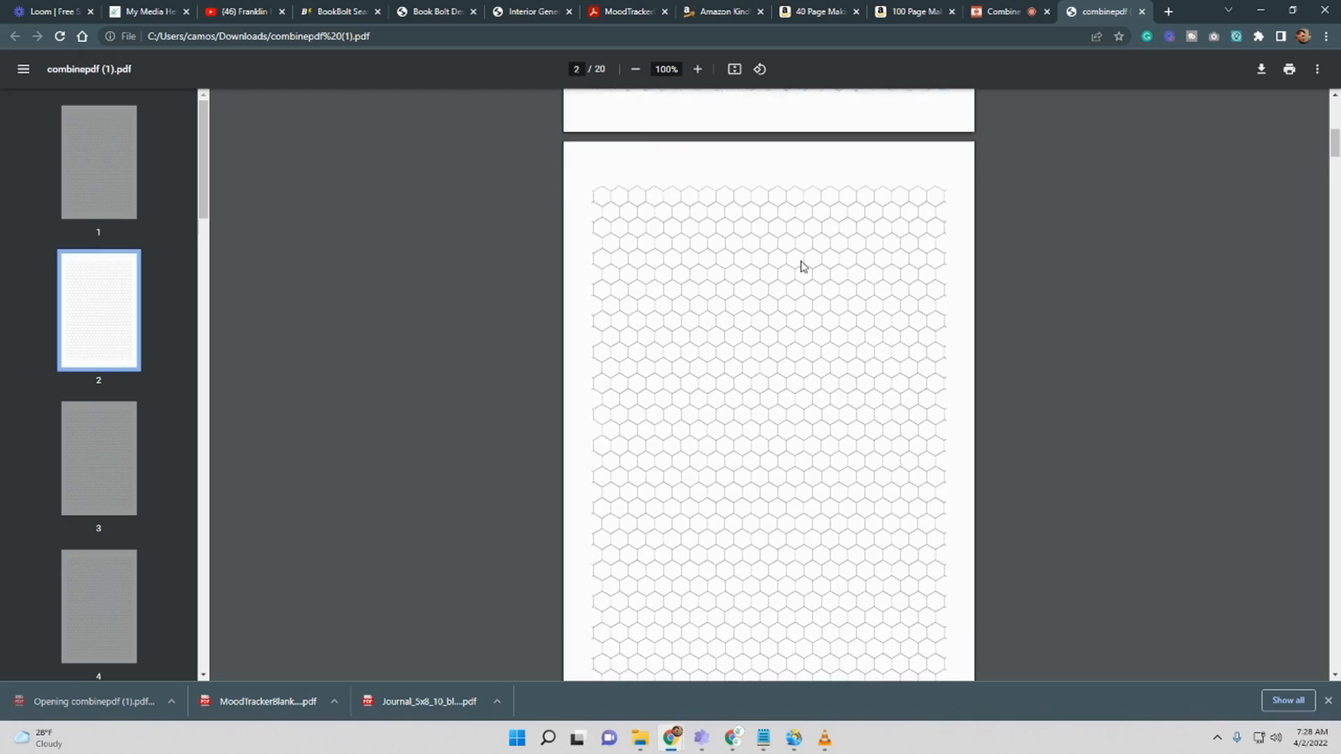
scroll(808, 278, "down", 20)
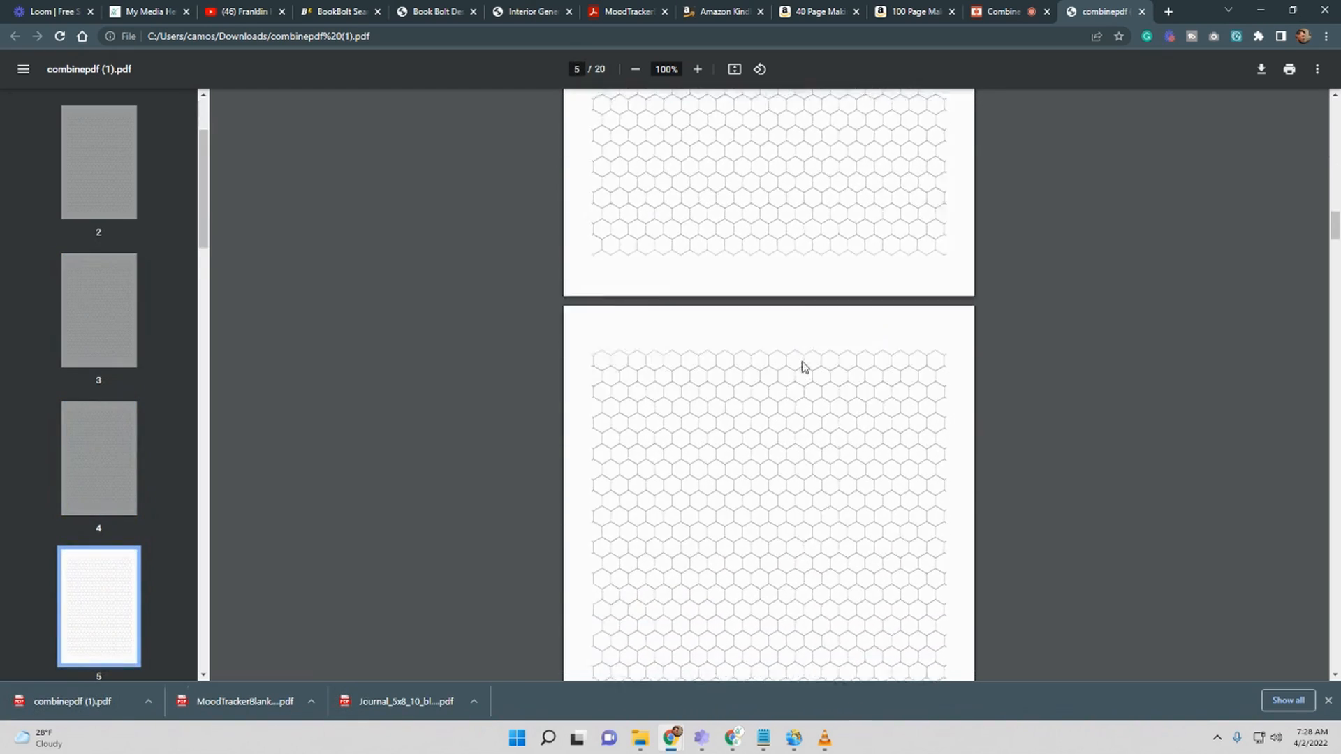
scroll(803, 366, "down", 20)
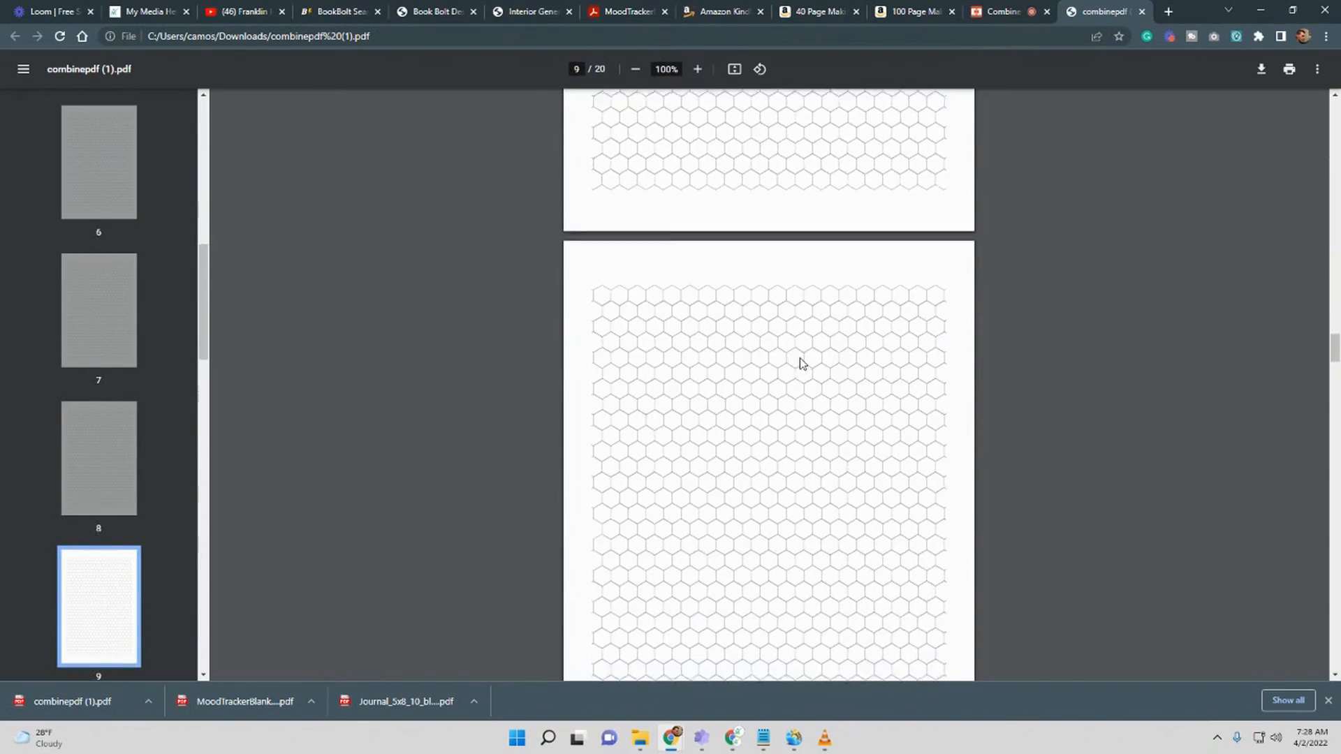
scroll(802, 359, "down", 14)
scroll(801, 359, "up", 6)
scroll(940, 353, "down", 8)
scroll(921, 385, "down", 5)
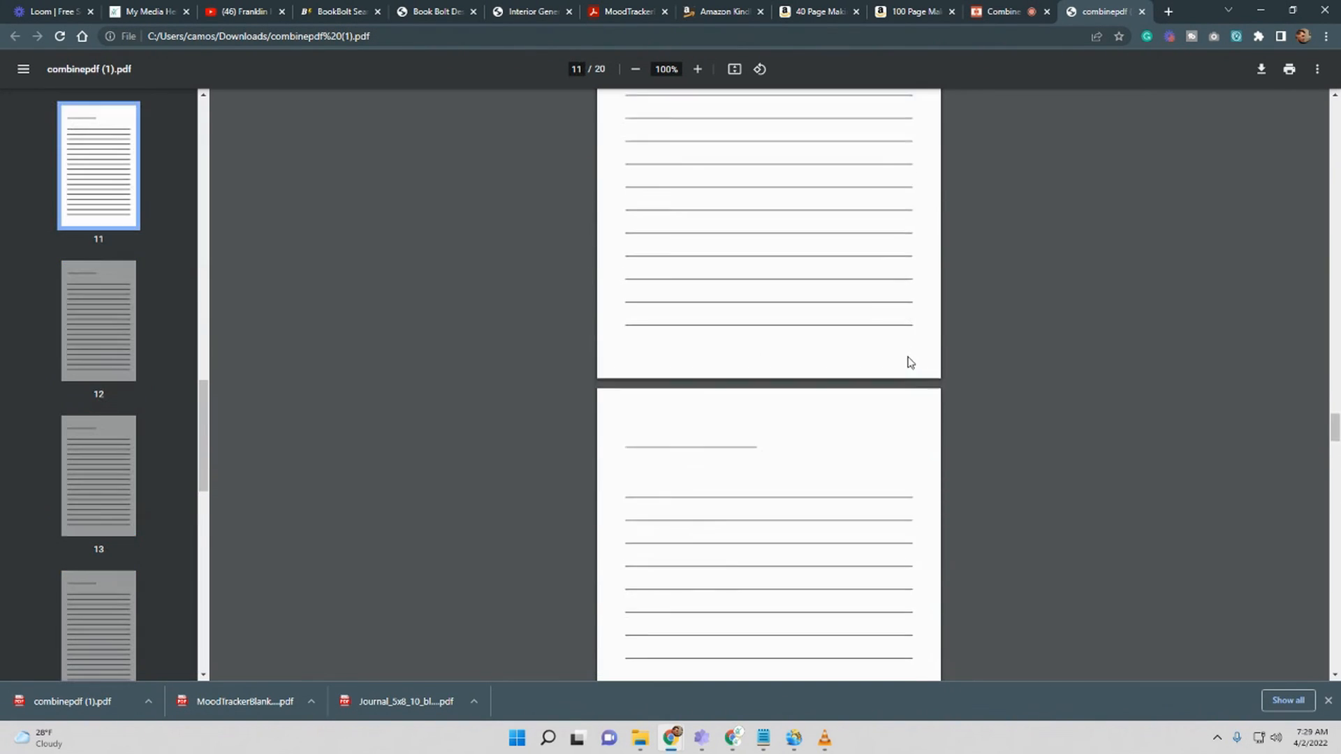
scroll(907, 360, "up", 6)
Step: Save the combined PDF as "book" in the Downloads folder, then close its preview and the download bar
left_click(1261, 69)
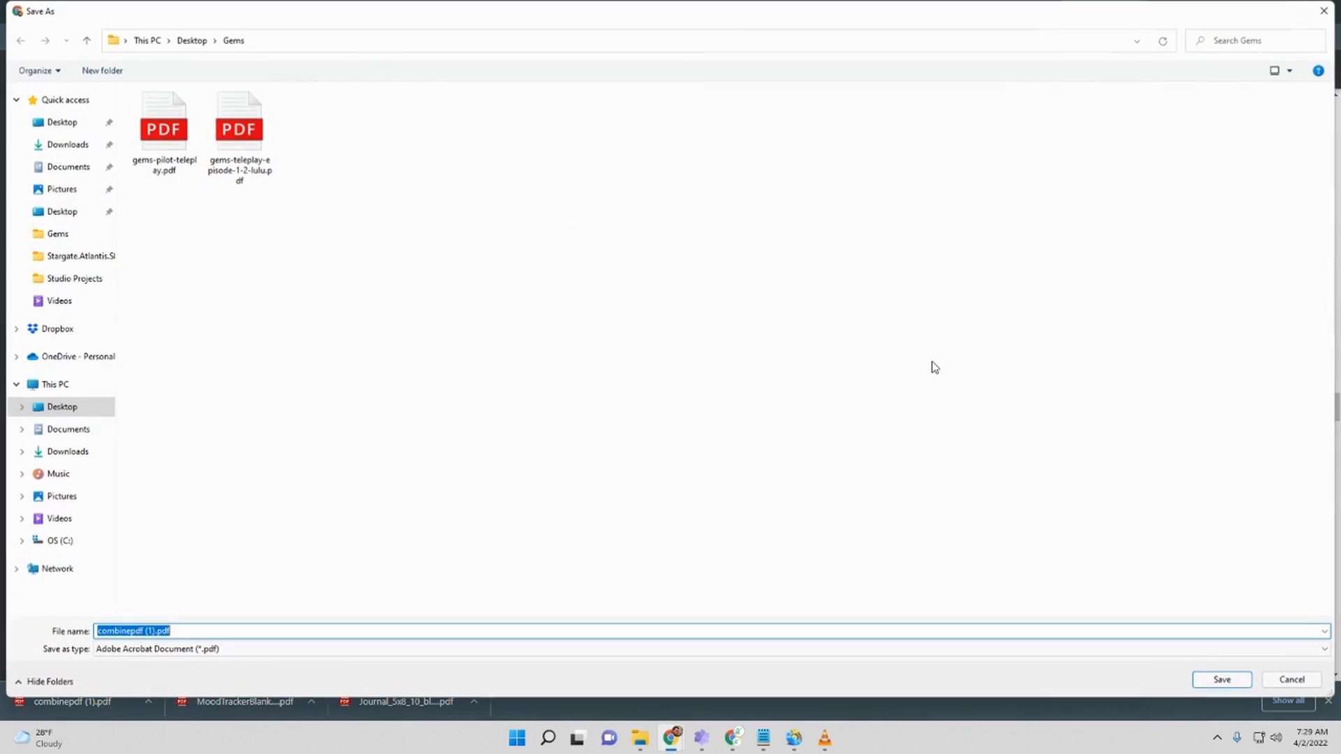
type("book")
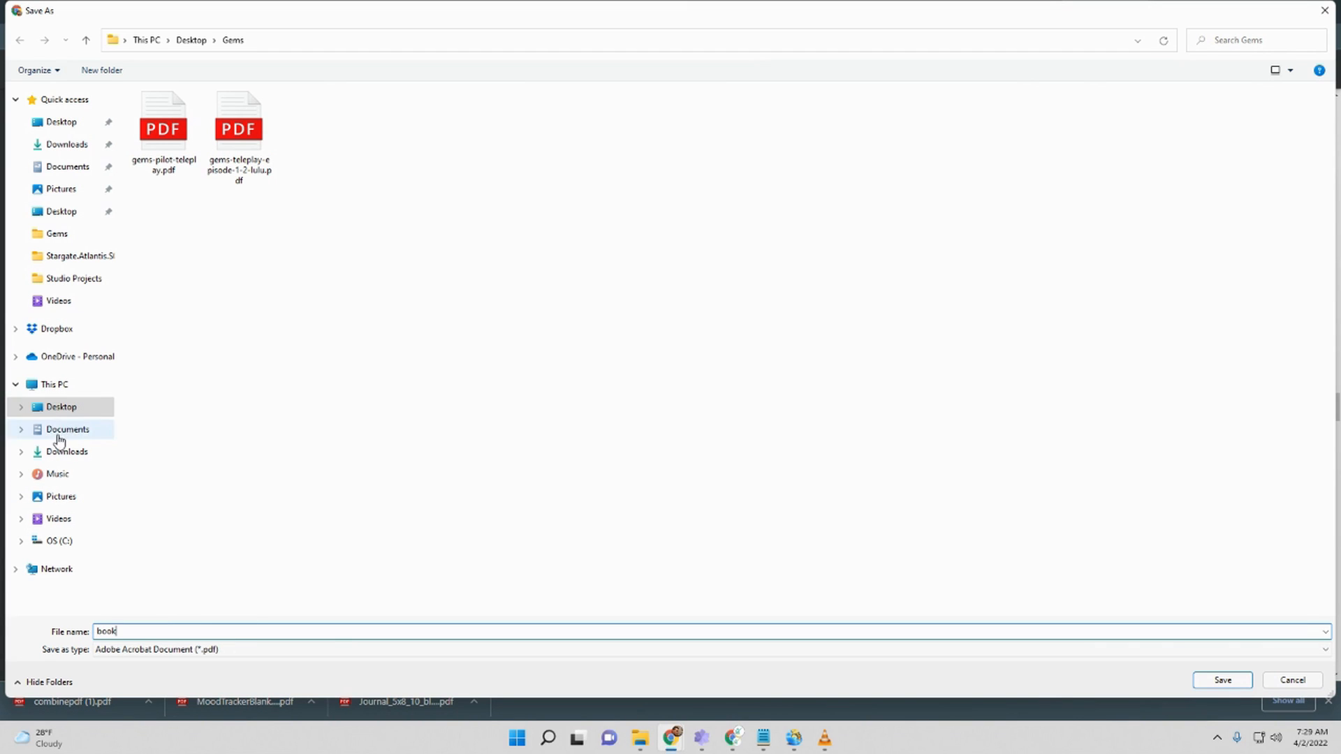
left_click(83, 452)
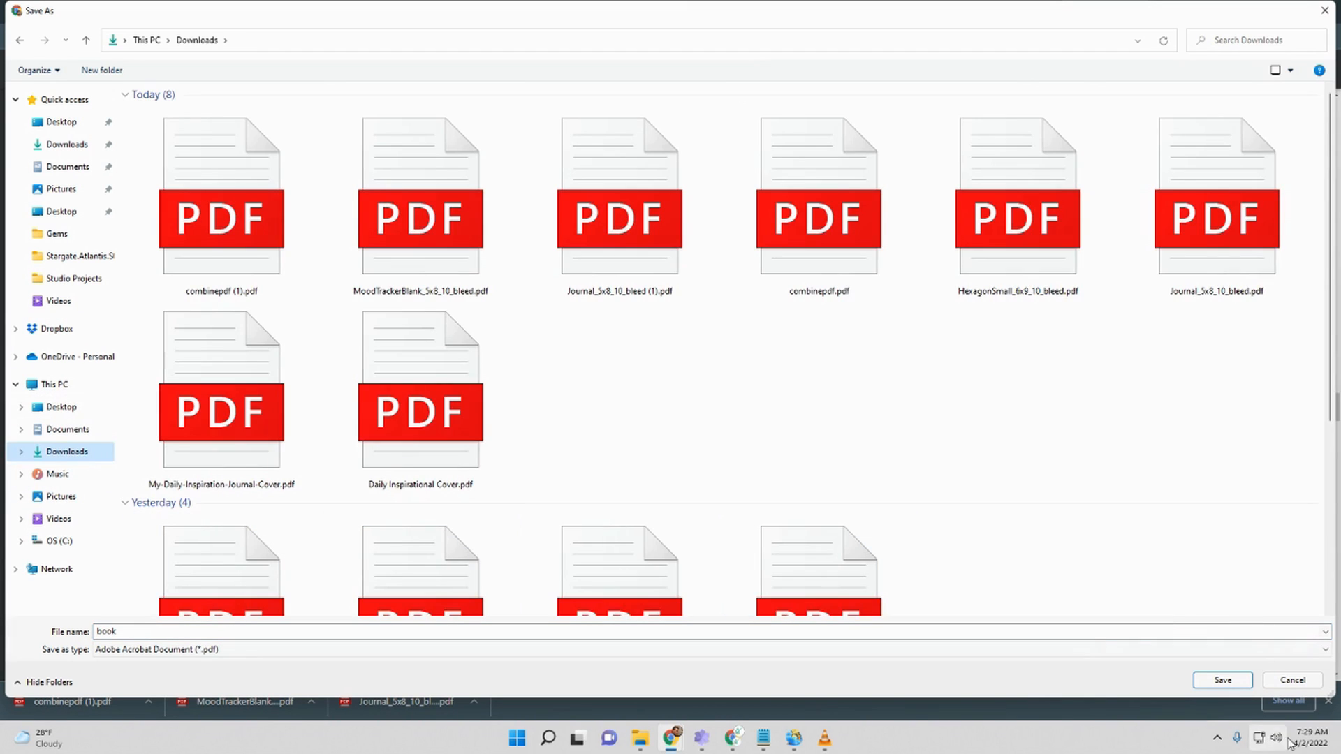
left_click(1227, 681)
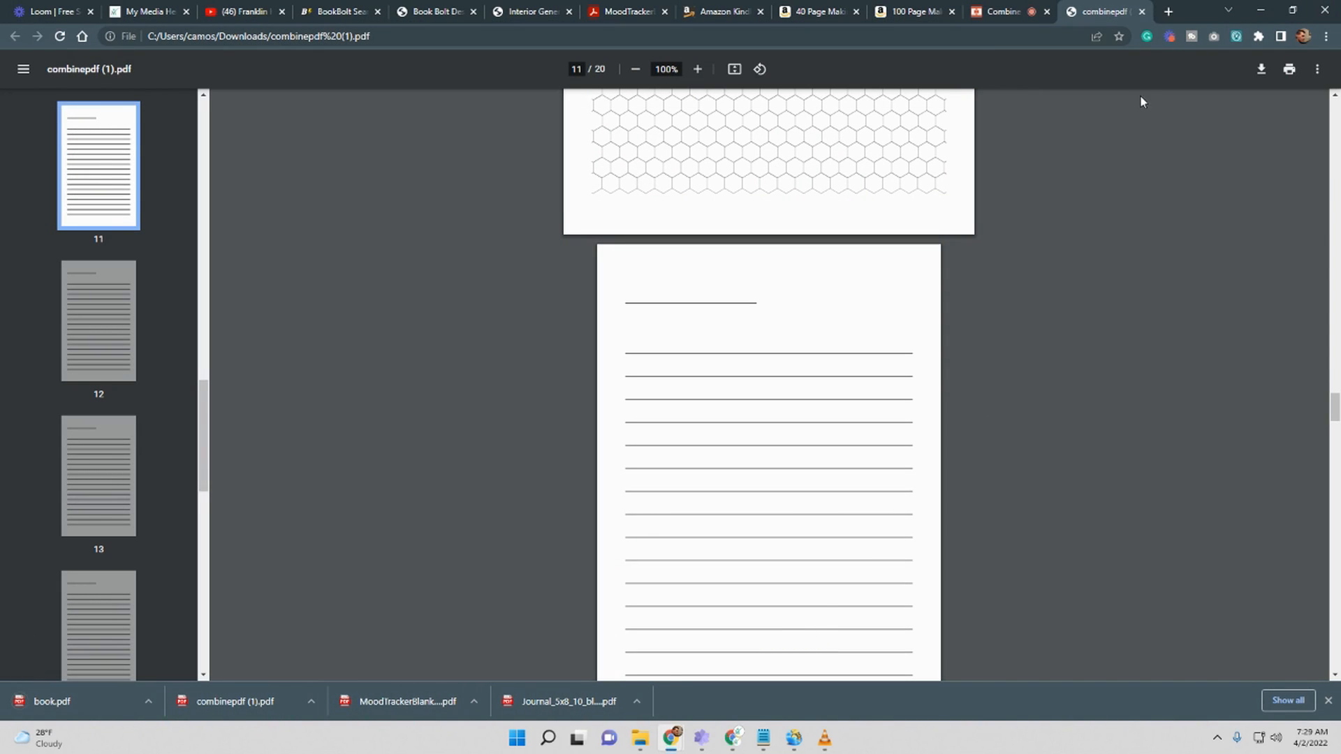
left_click(1141, 12)
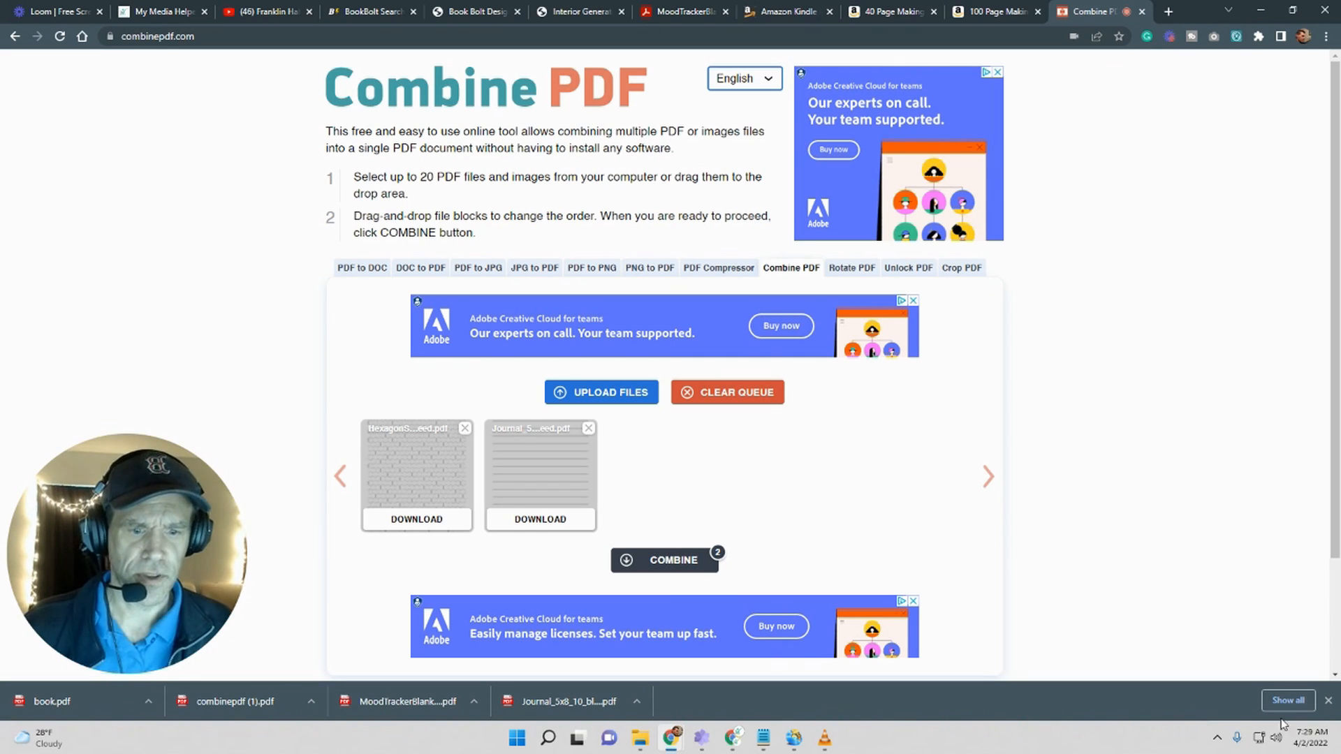
left_click(1327, 701)
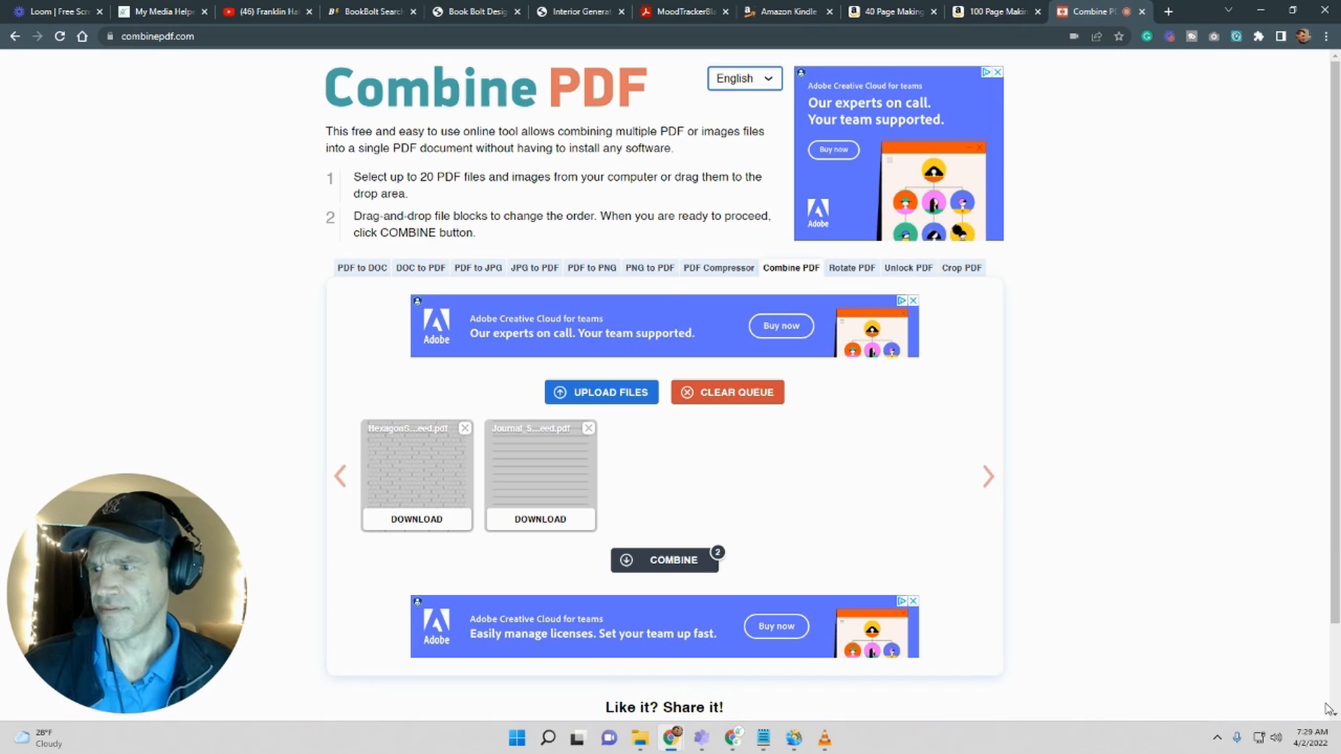
Step: Close the basic Interior Generator page and open Interior Pro from the Book Bolt cover designer
left_click(559, 11)
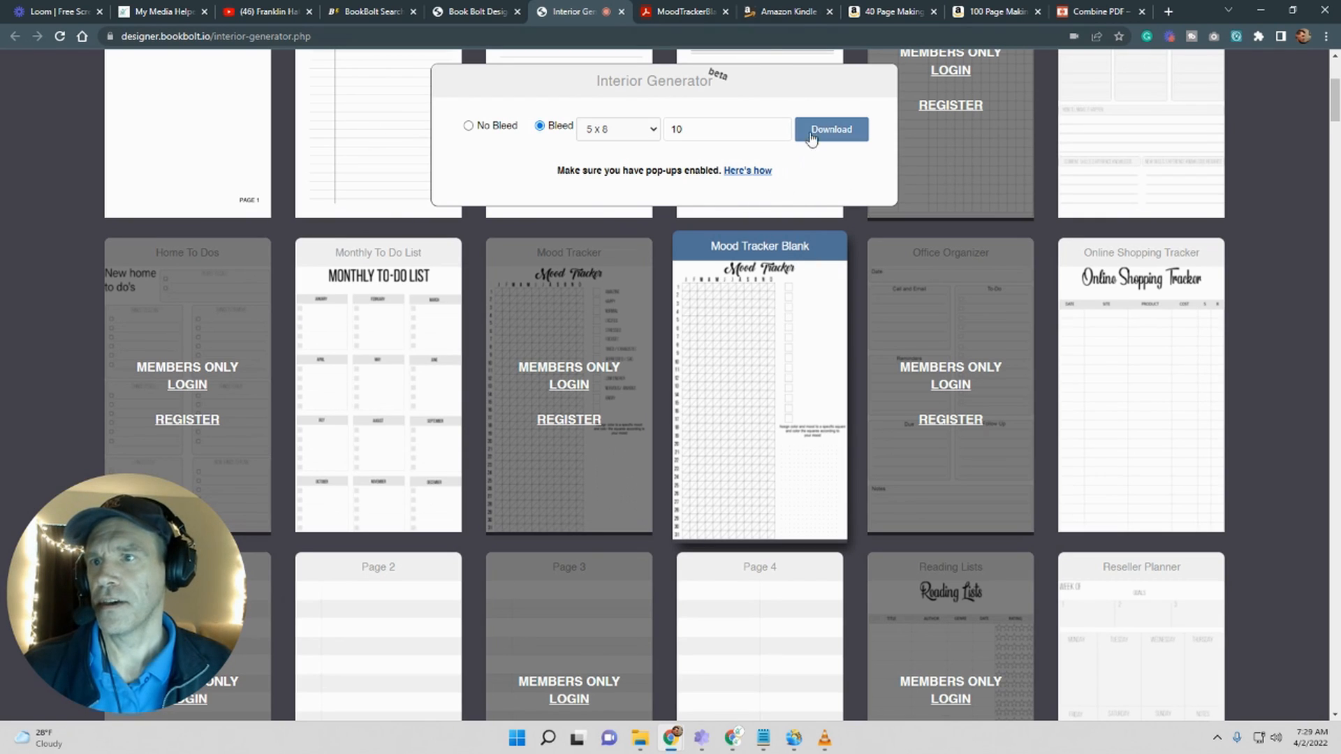
left_click(623, 11)
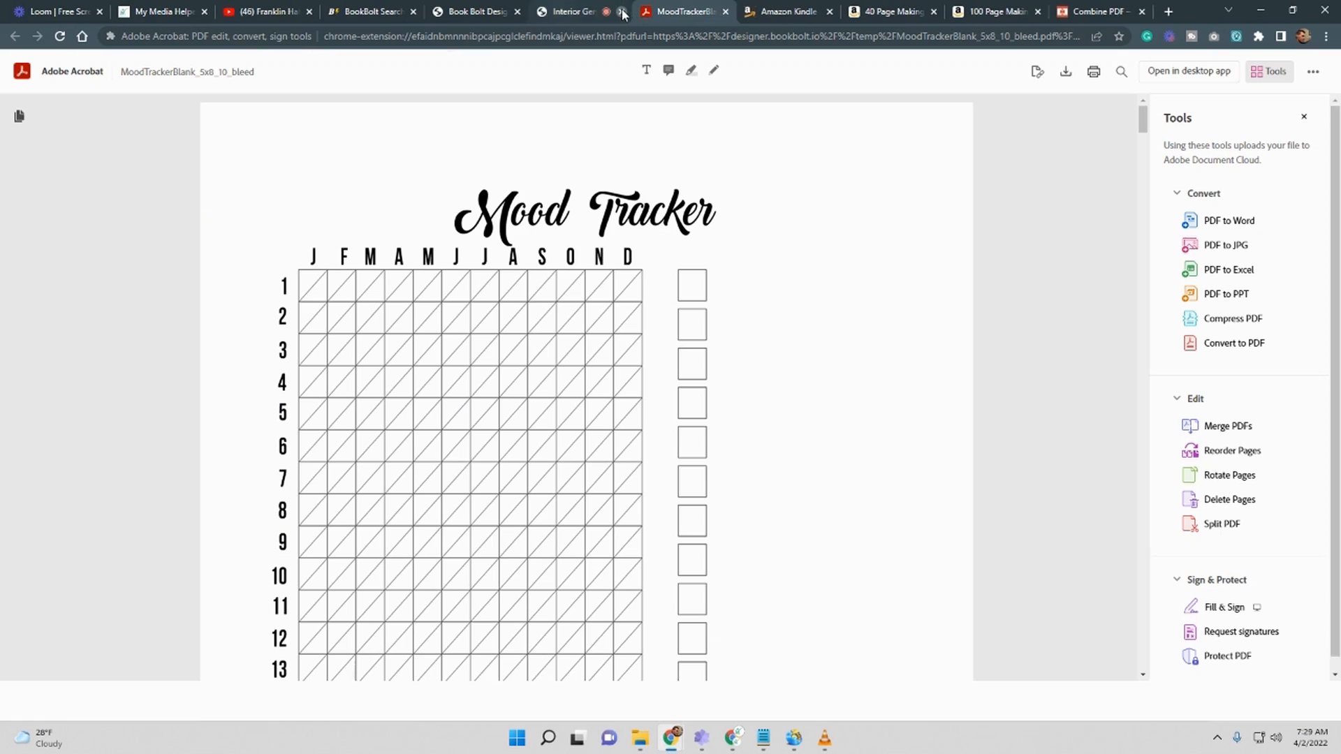
left_click(453, 13)
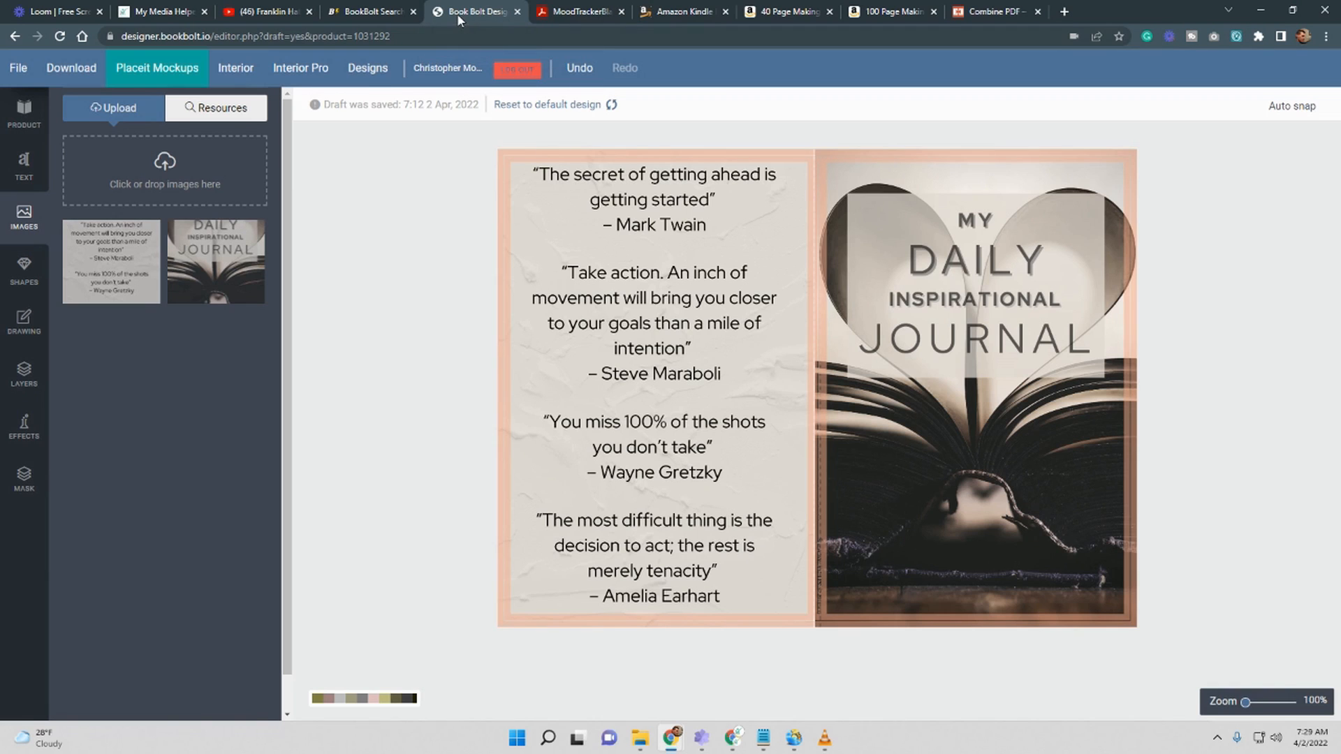
left_click(291, 71)
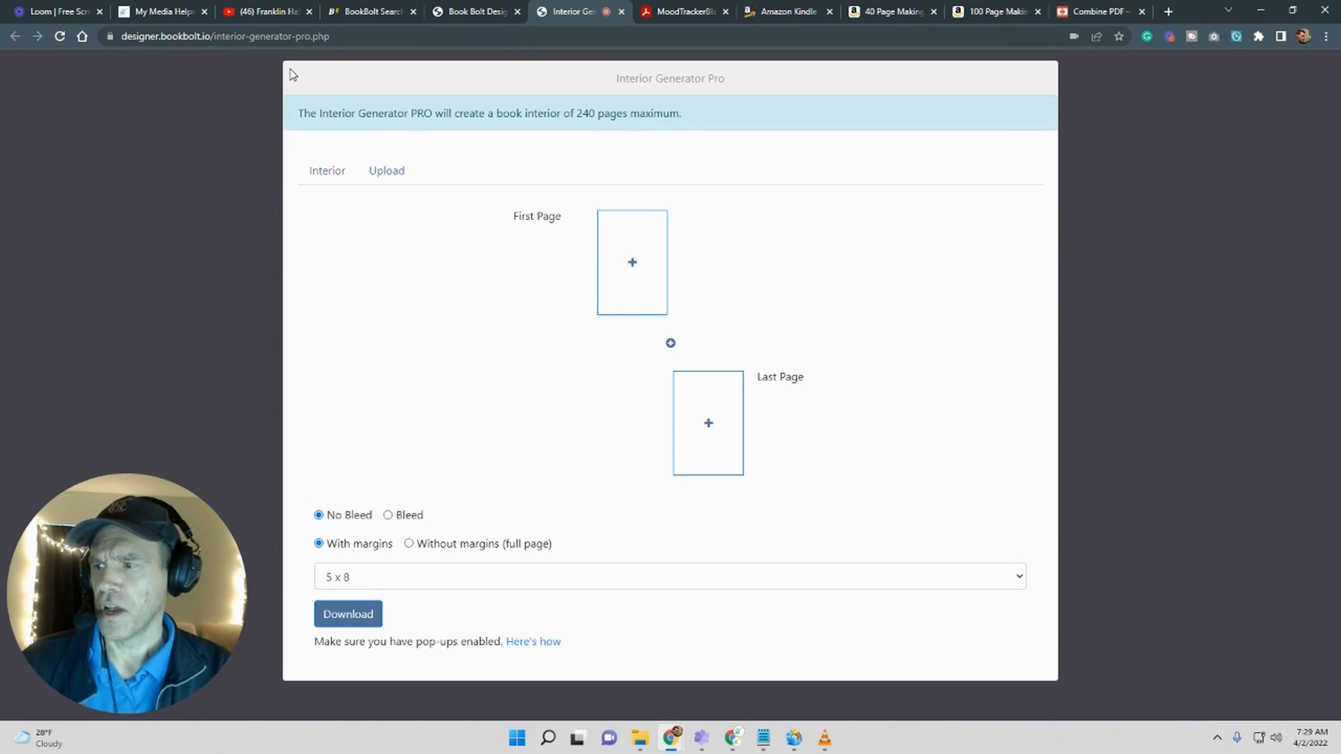
Step: Browse the MemorialDay folder inside MemorialDay.zip on the desktop, view weekly_meal_planner.pdf, and close both windows
left_click(1258, 11)
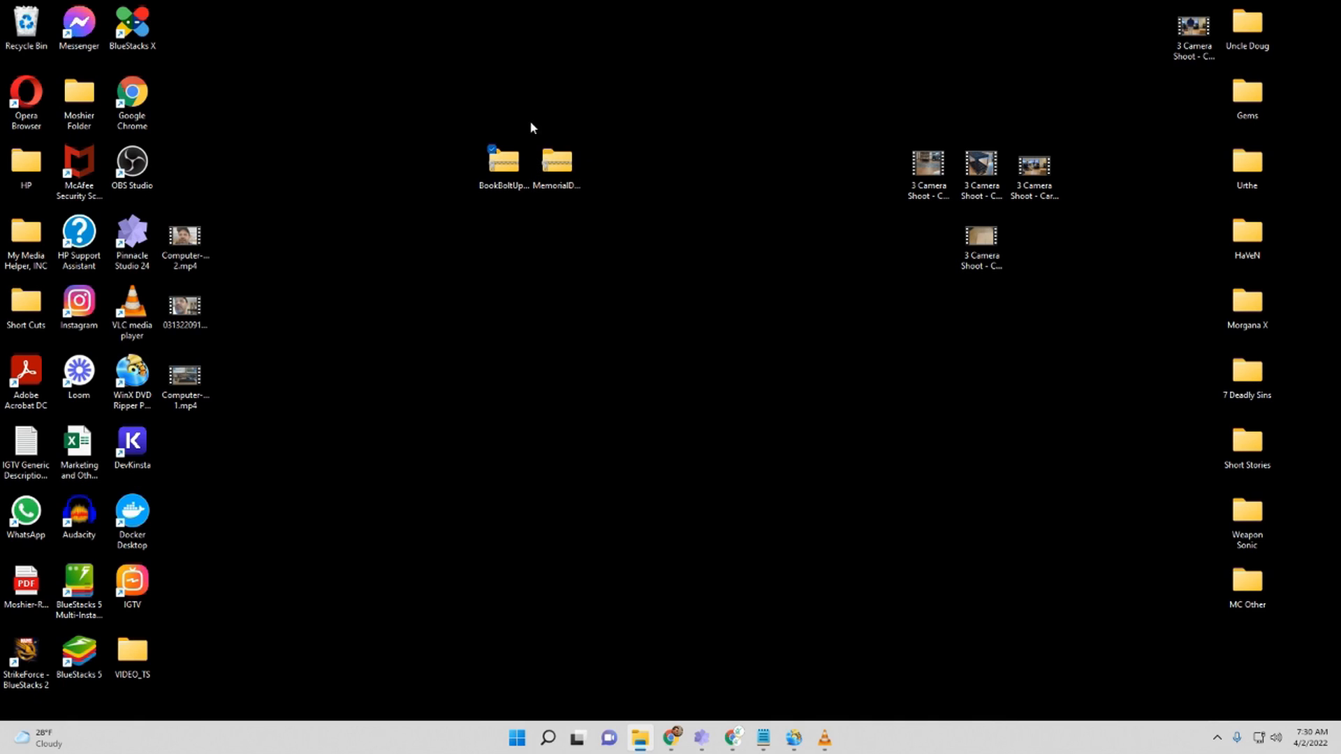
double_click(563, 161)
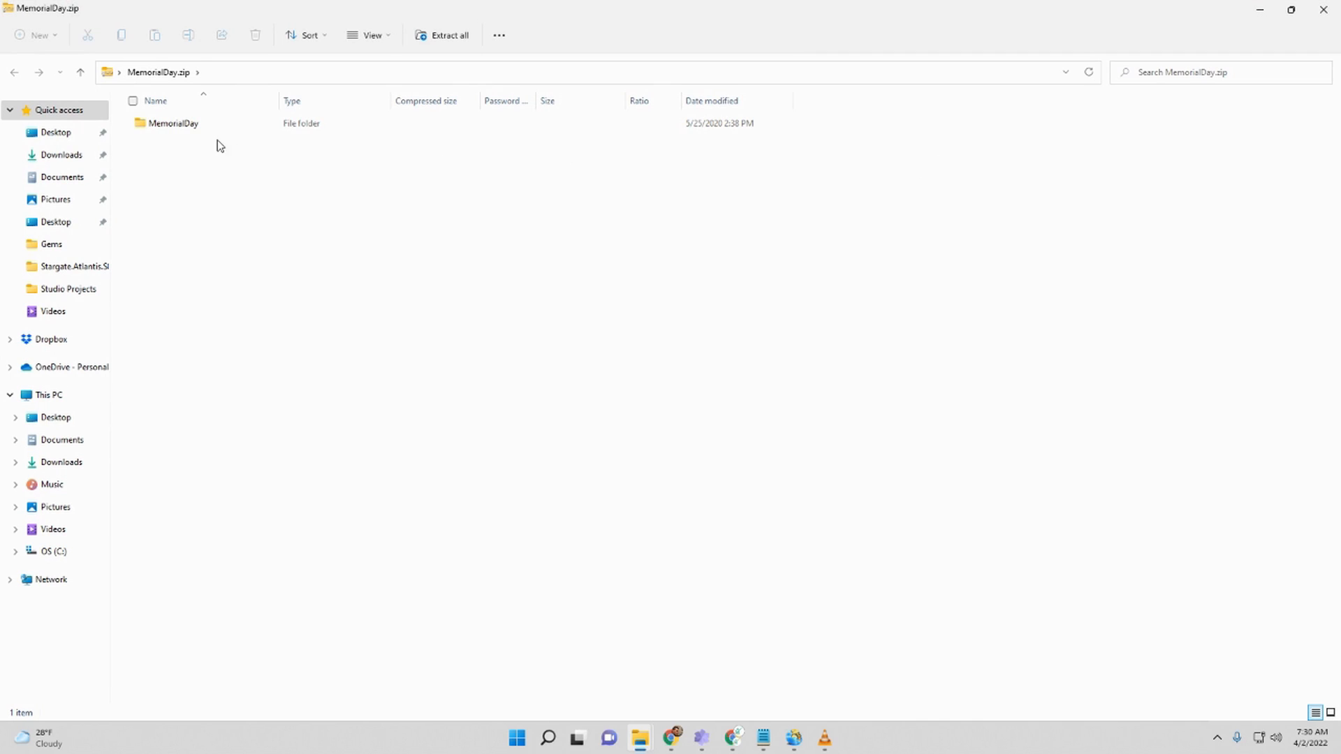
double_click(174, 125)
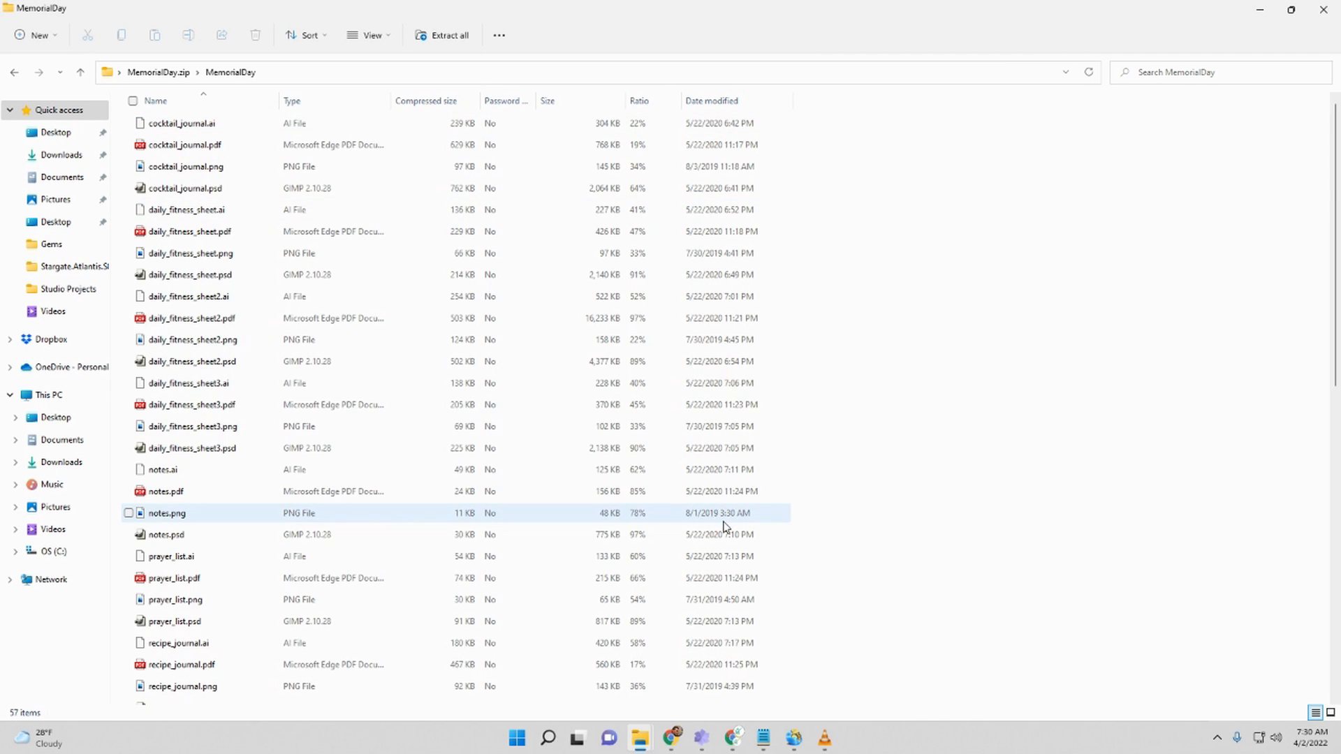
scroll(725, 526, "down", 3)
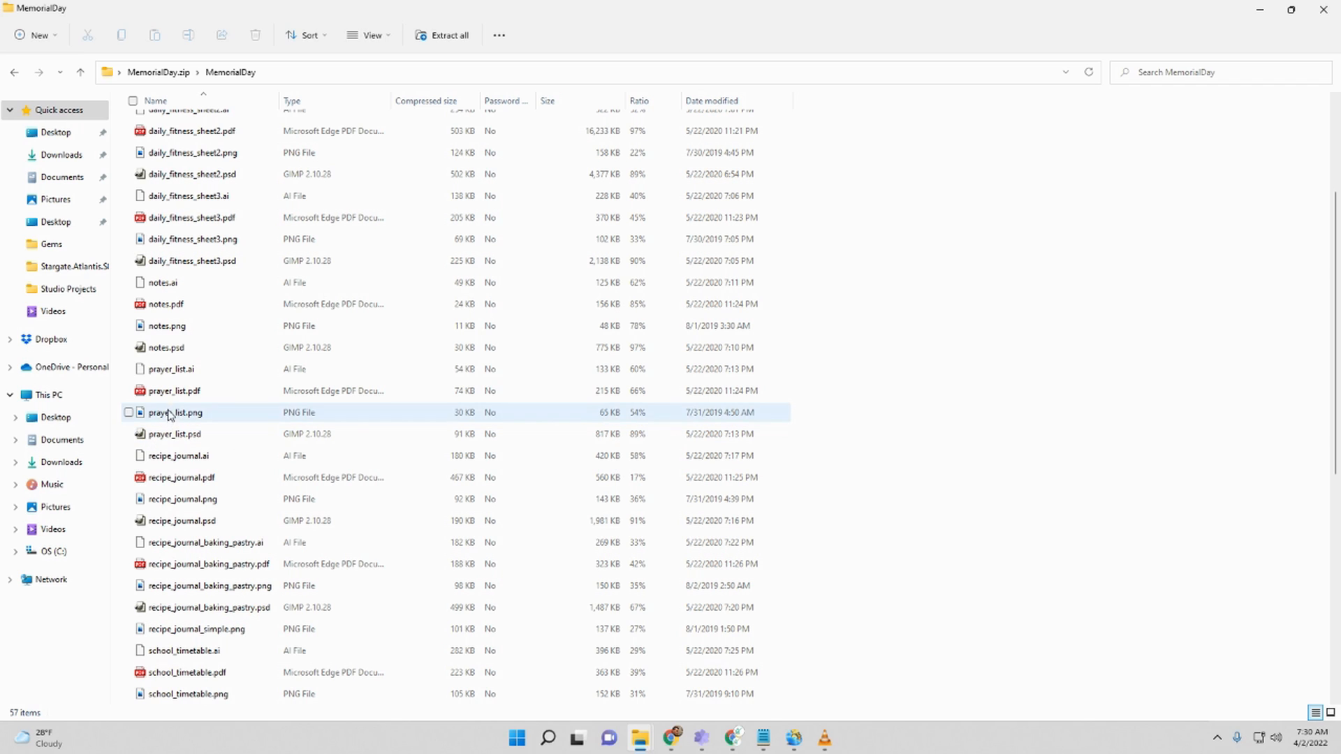
scroll(842, 461, "down", 7)
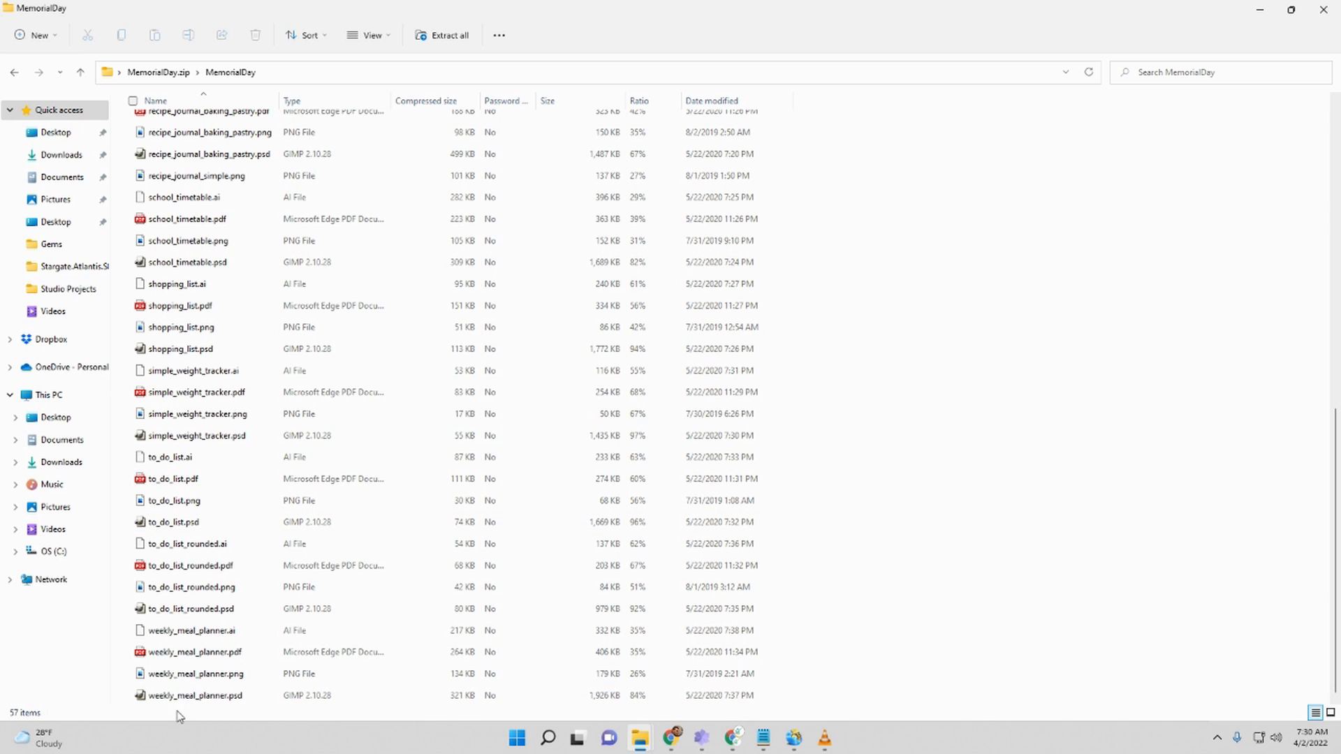
left_click(200, 660)
double_click(201, 663)
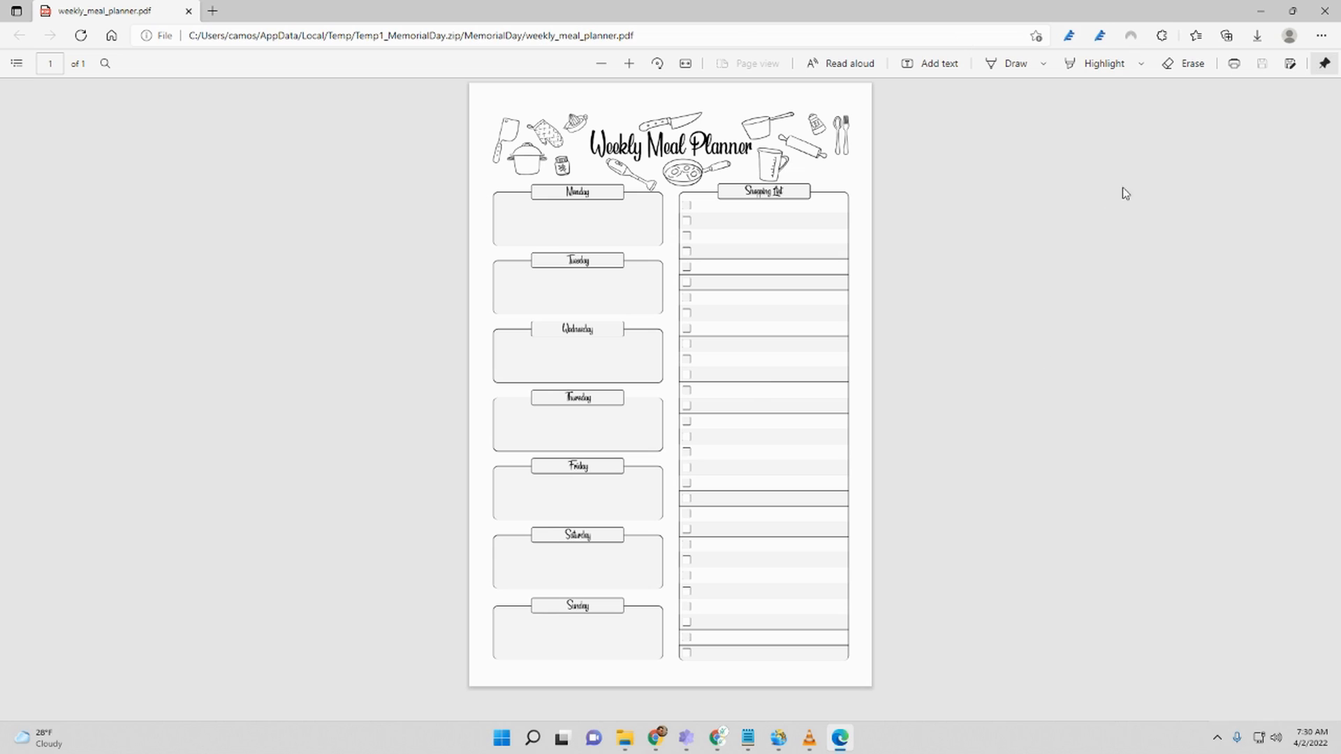
left_click(1324, 11)
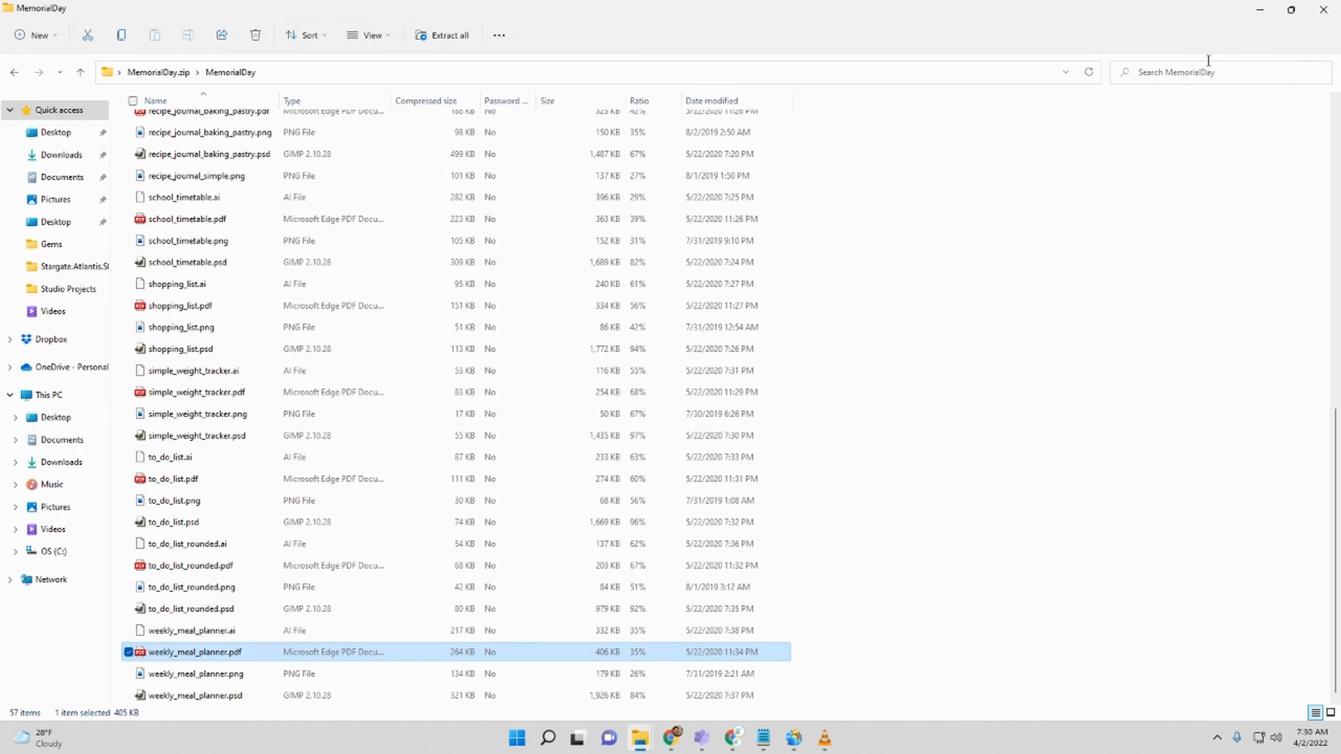
left_click(1325, 14)
Step: Open BookBoltUploadReadyInteriors.zip from the desktop, look through Family Camping Checklist.pdf, and close the PDF
double_click(508, 168)
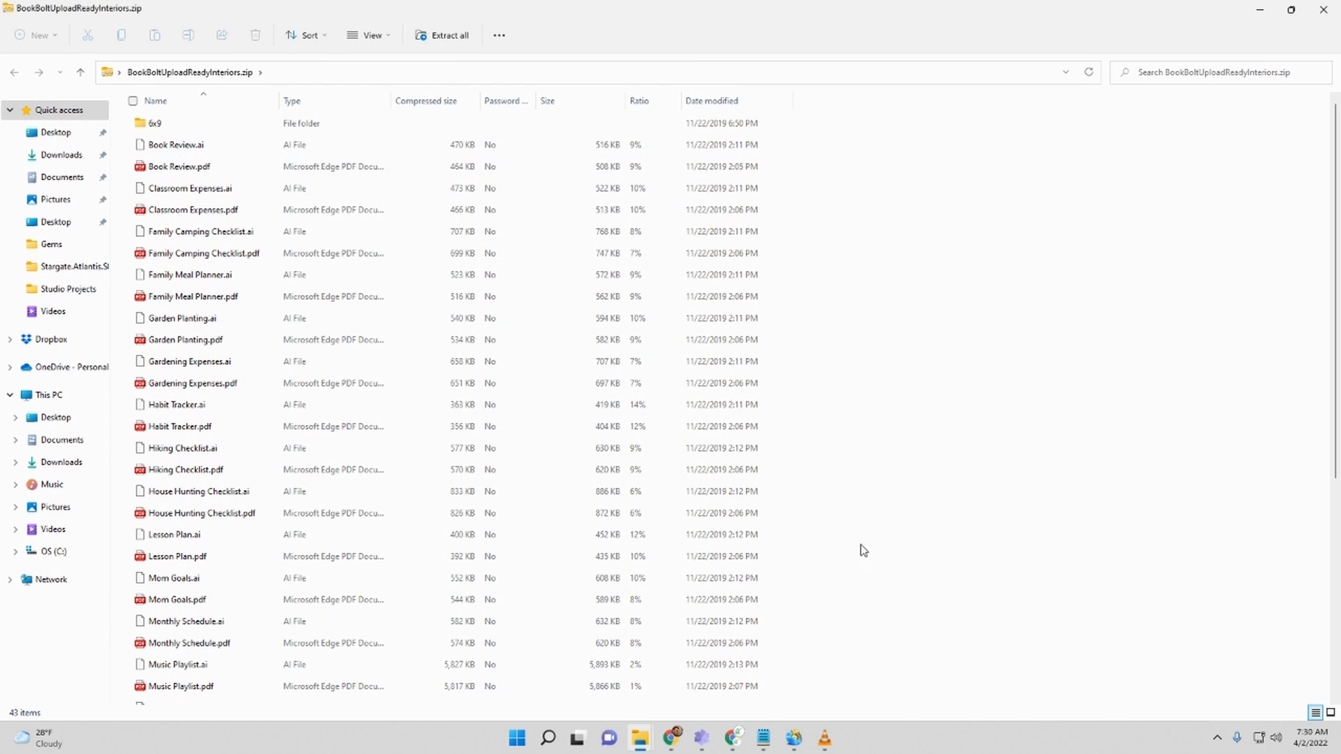
double_click(196, 261)
scroll(1149, 389, "down", 15)
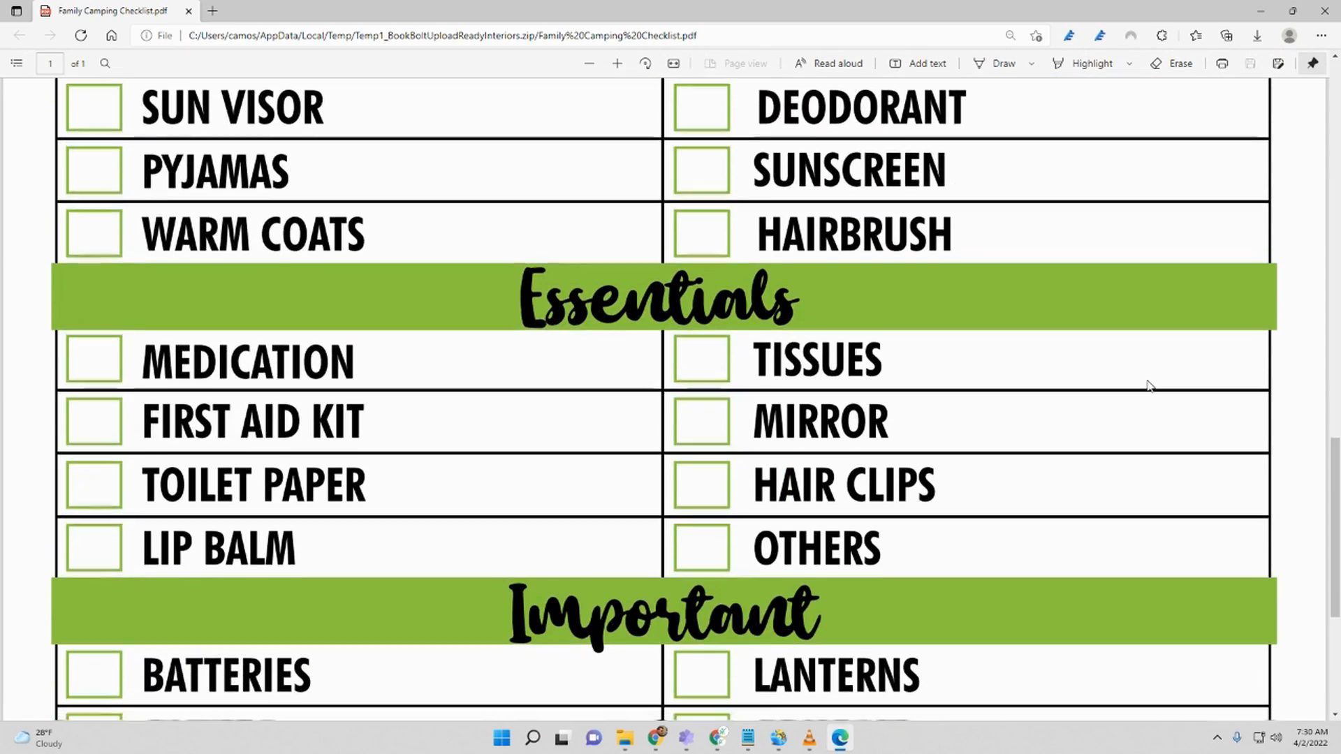
scroll(1149, 388, "down", 3)
scroll(1146, 383, "up", 15)
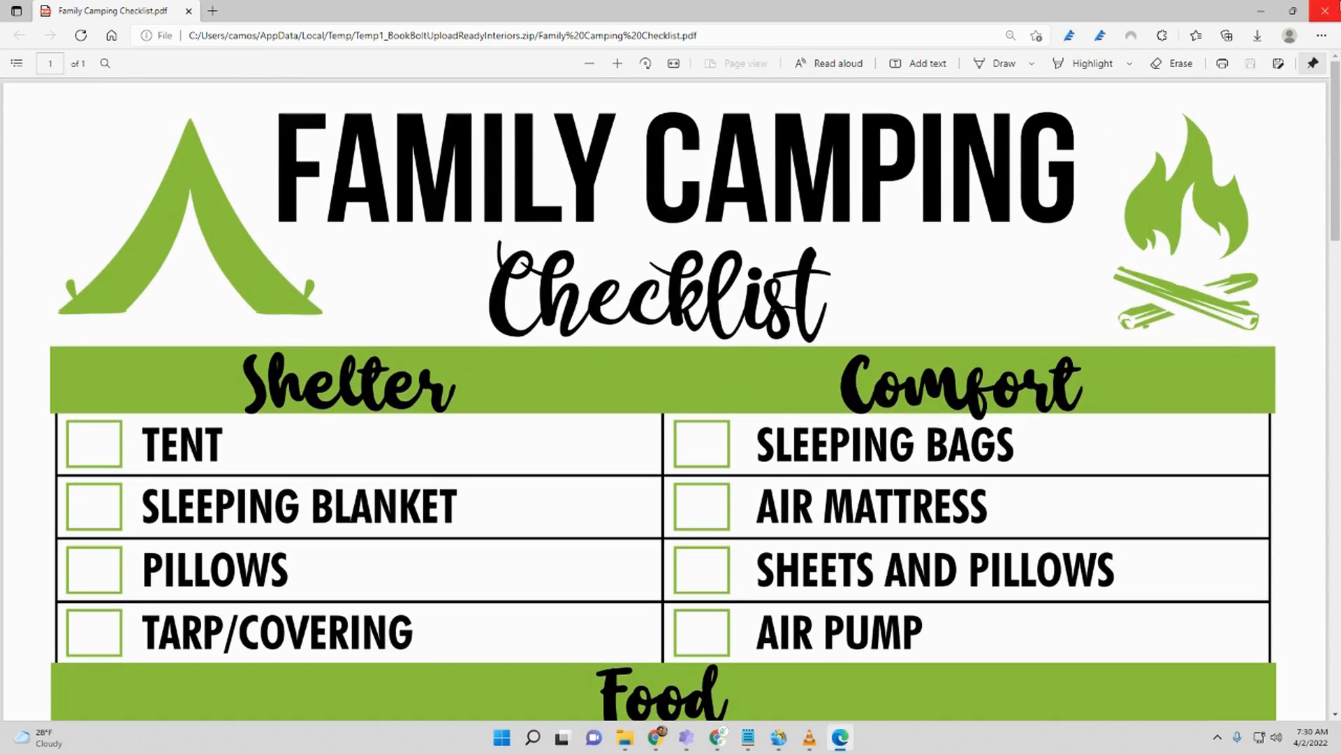
left_click(1325, 10)
Step: Look through Recipe Interiors.pdf from the same archive and close both the PDF and the archive window
scroll(533, 464, "down", 2)
scroll(474, 541, "down", 3)
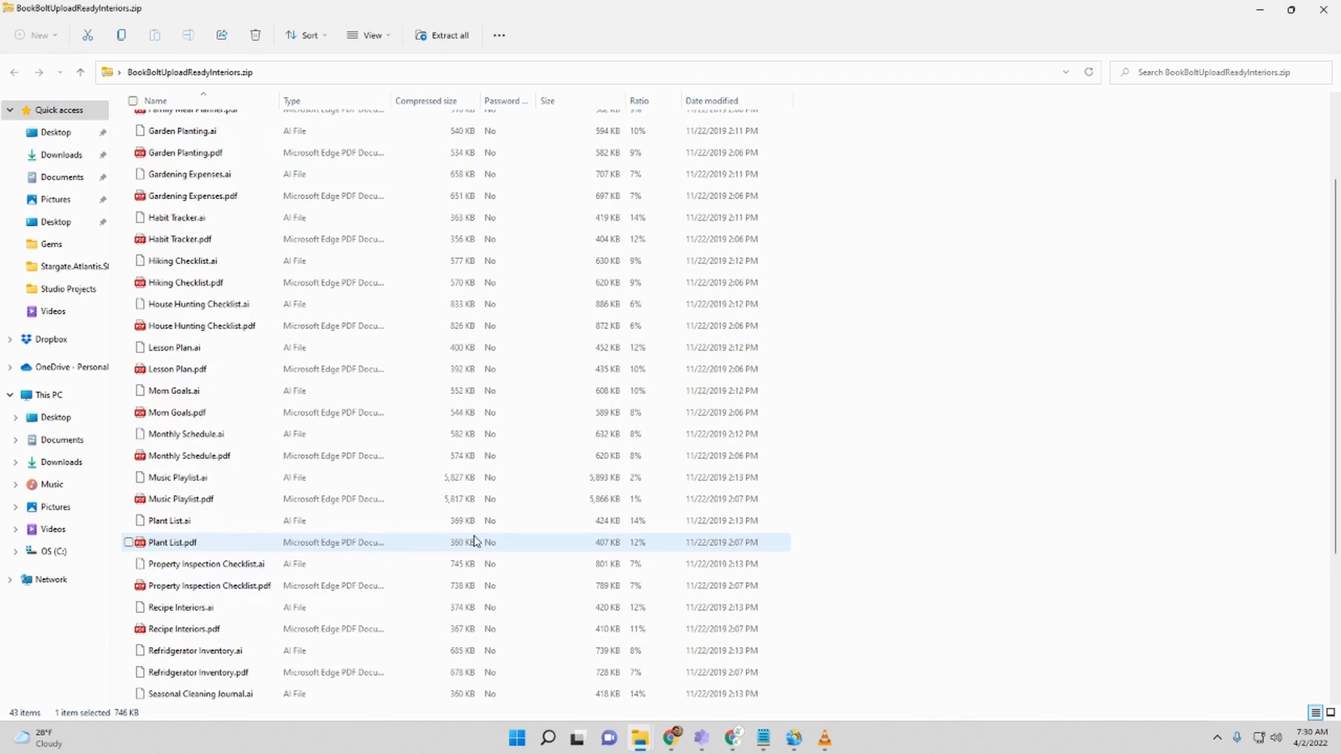
left_click(329, 498)
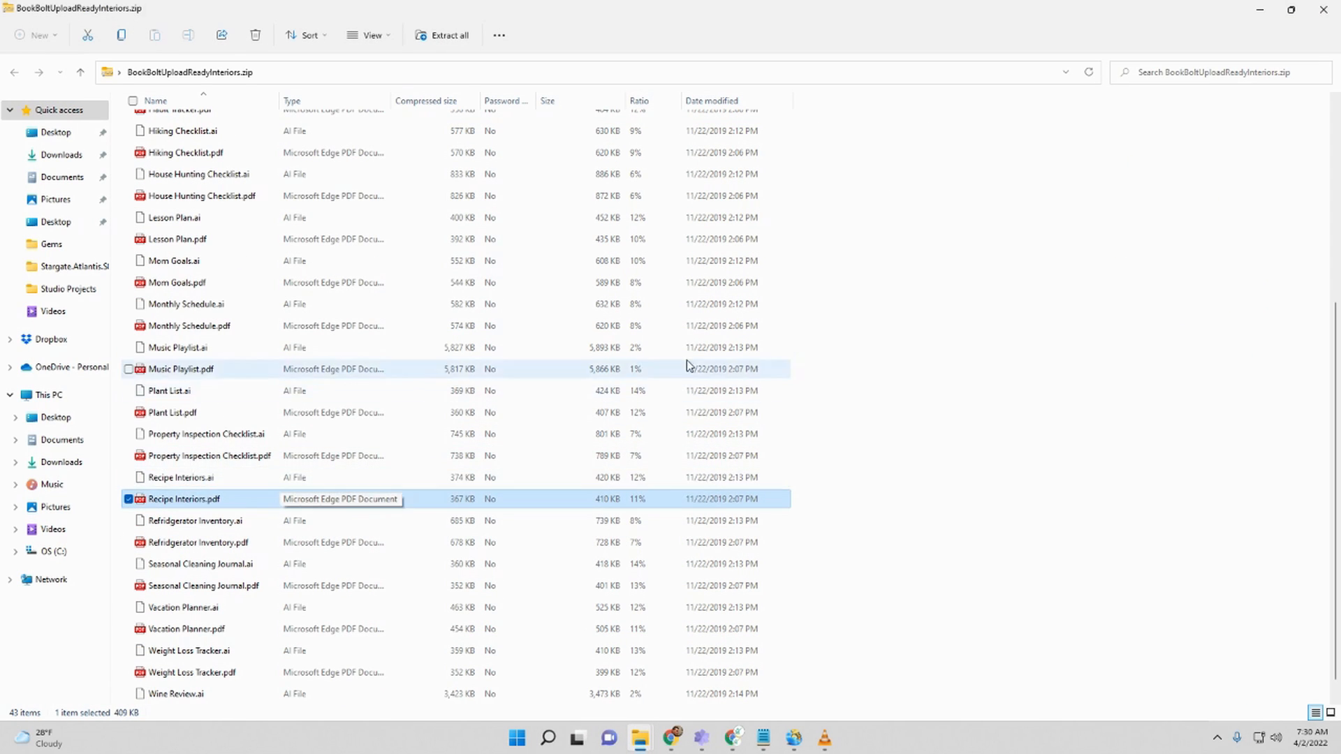
key("Return")
scroll(689, 362, "down", 10)
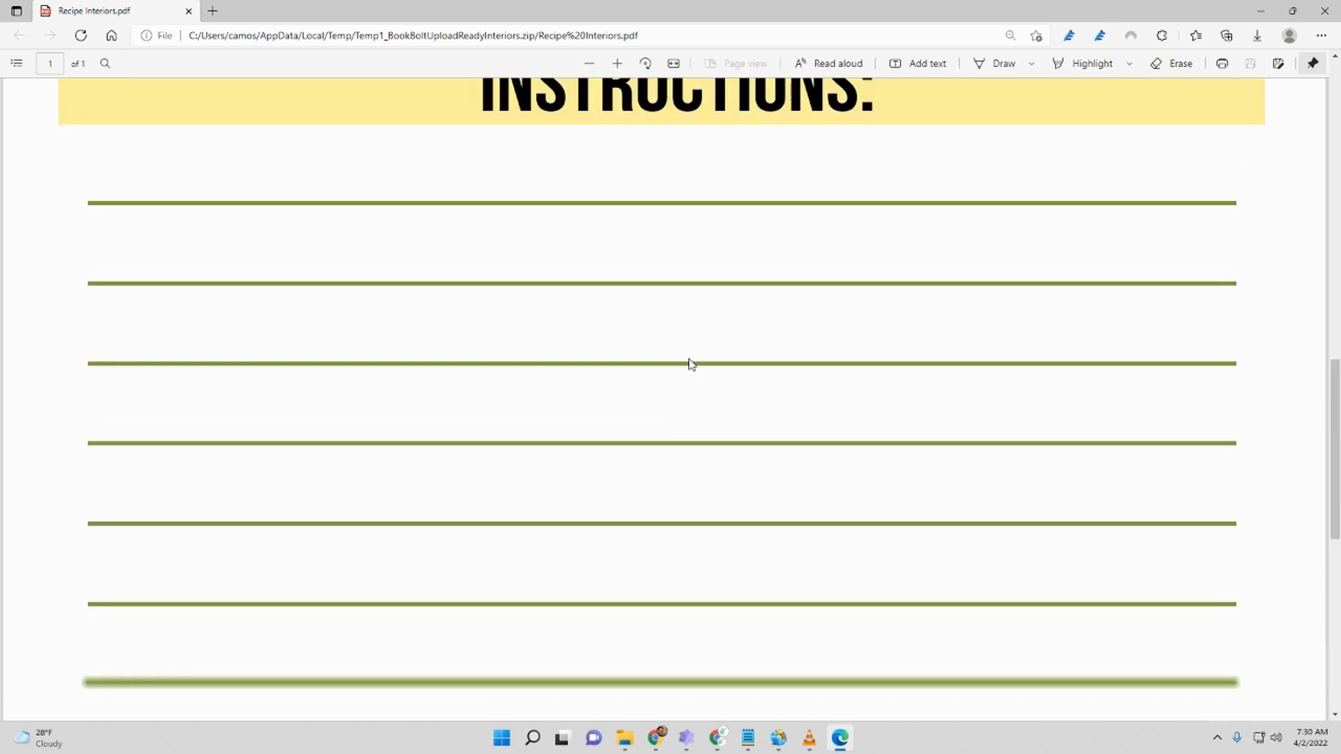
scroll(688, 362, "down", 5)
left_click(1326, 9)
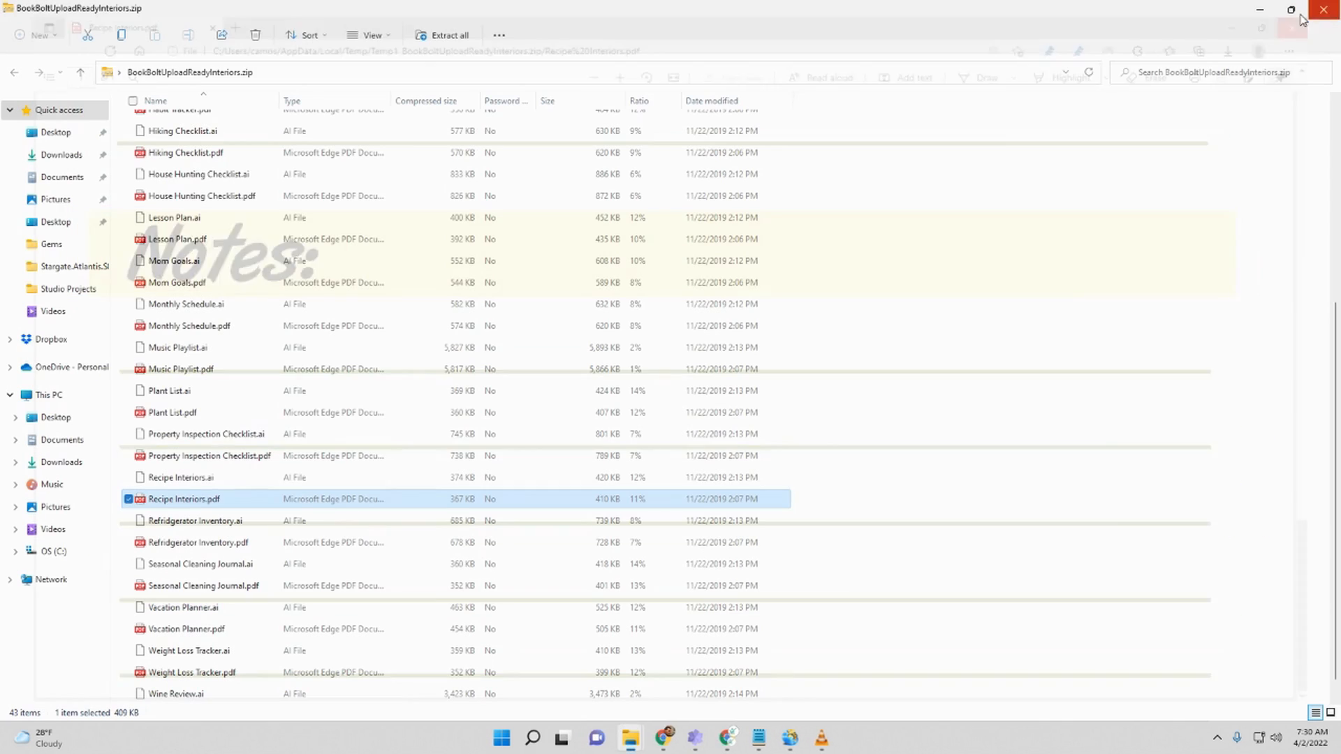
left_click(1322, 10)
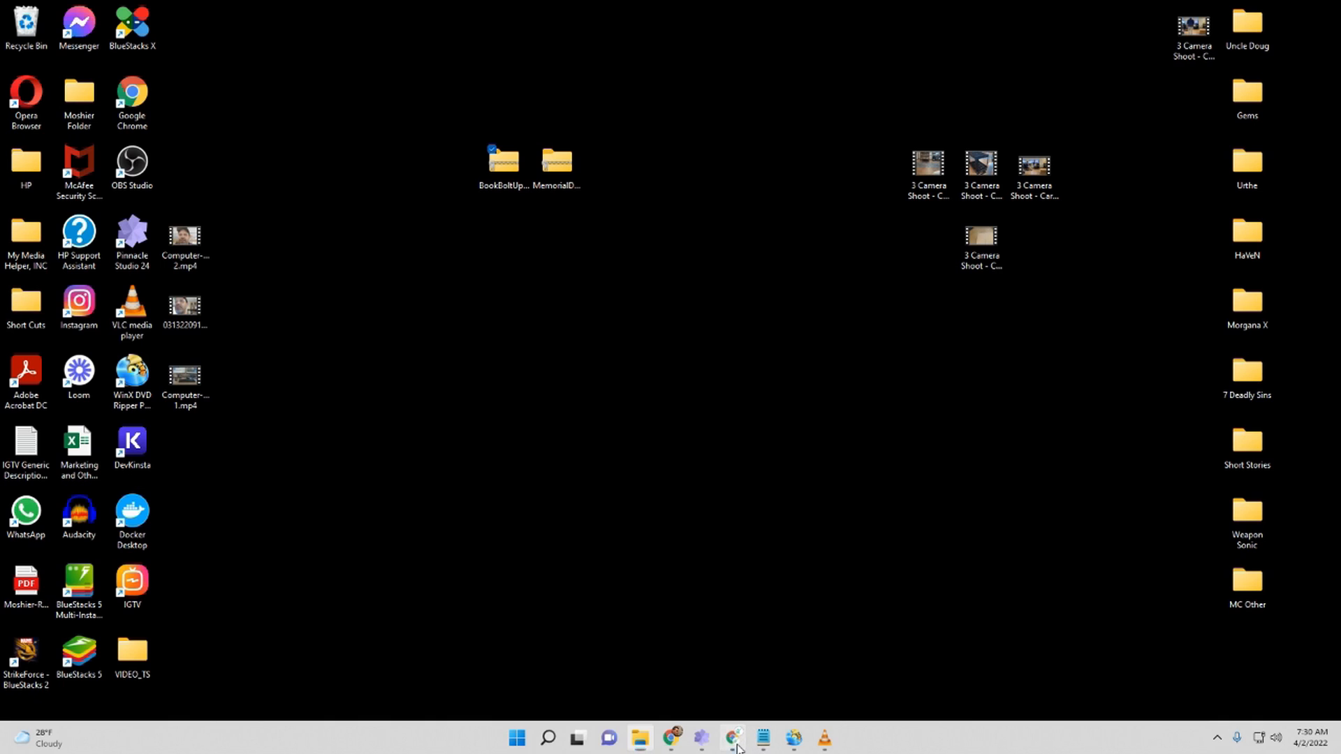
Step: Return to Interior Generator Pro in Chrome, set the interior to 6 x 9 with bleed, and open the first page's pattern choices
left_click(672, 738)
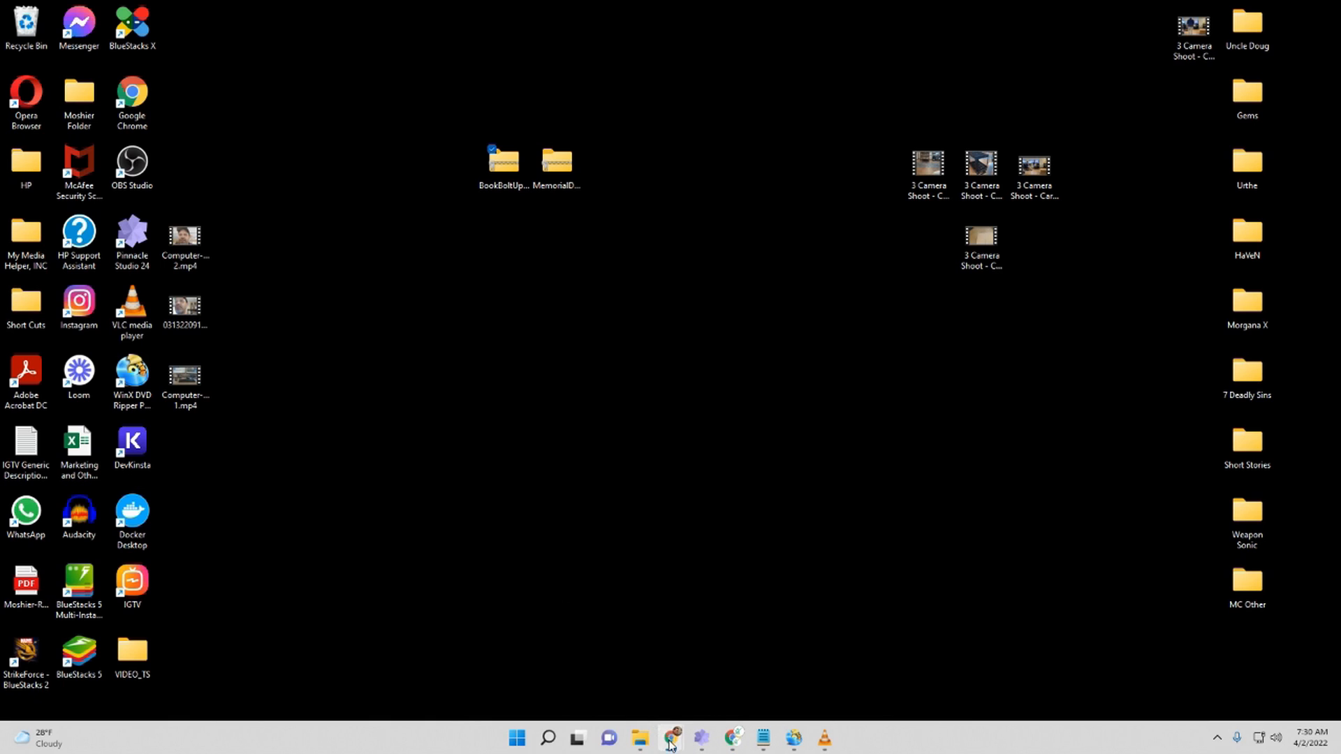
left_click(564, 679)
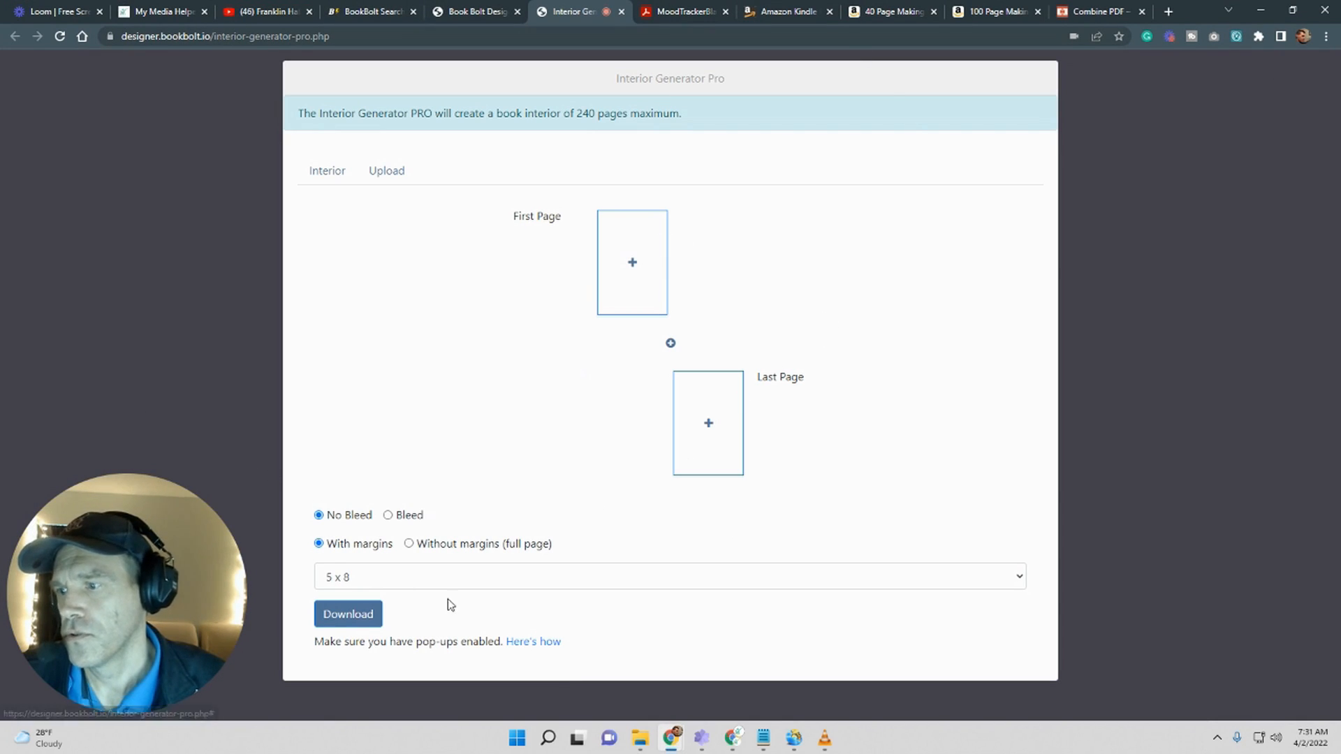
left_click(478, 578)
left_click(353, 388)
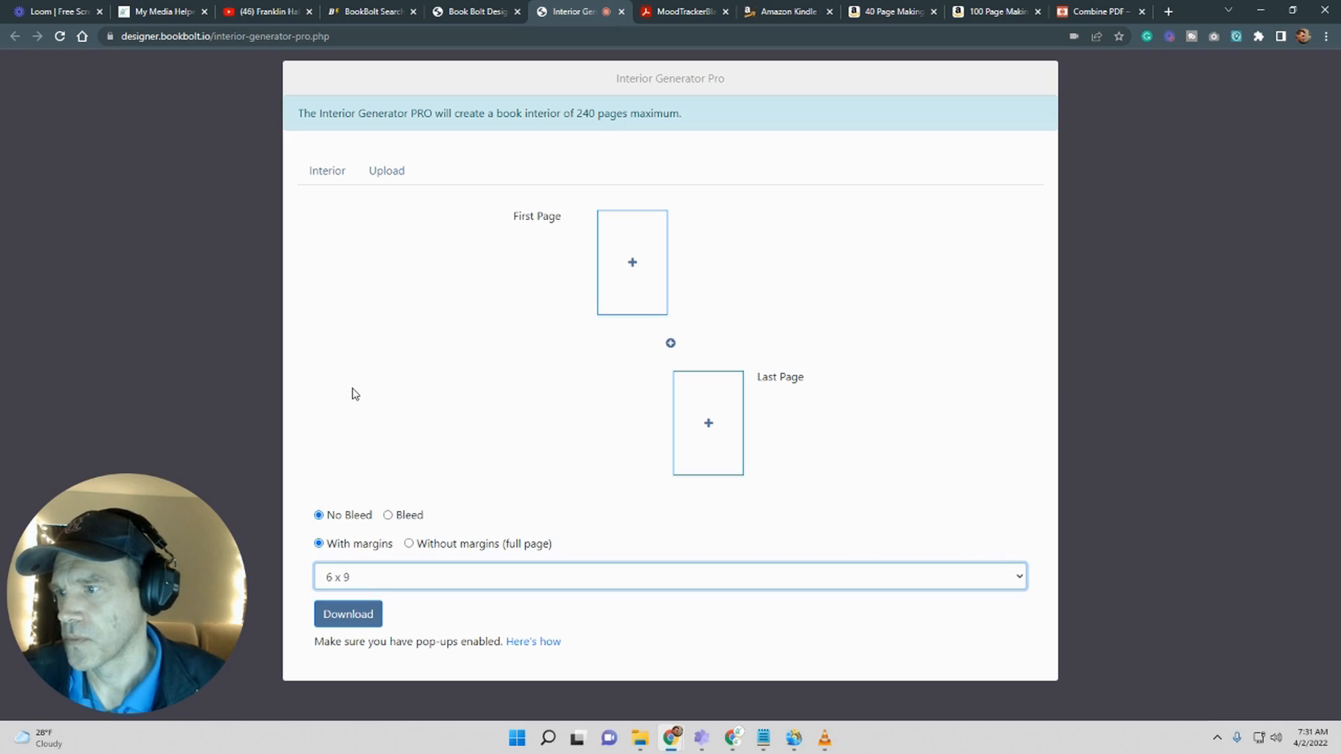
left_click(454, 495)
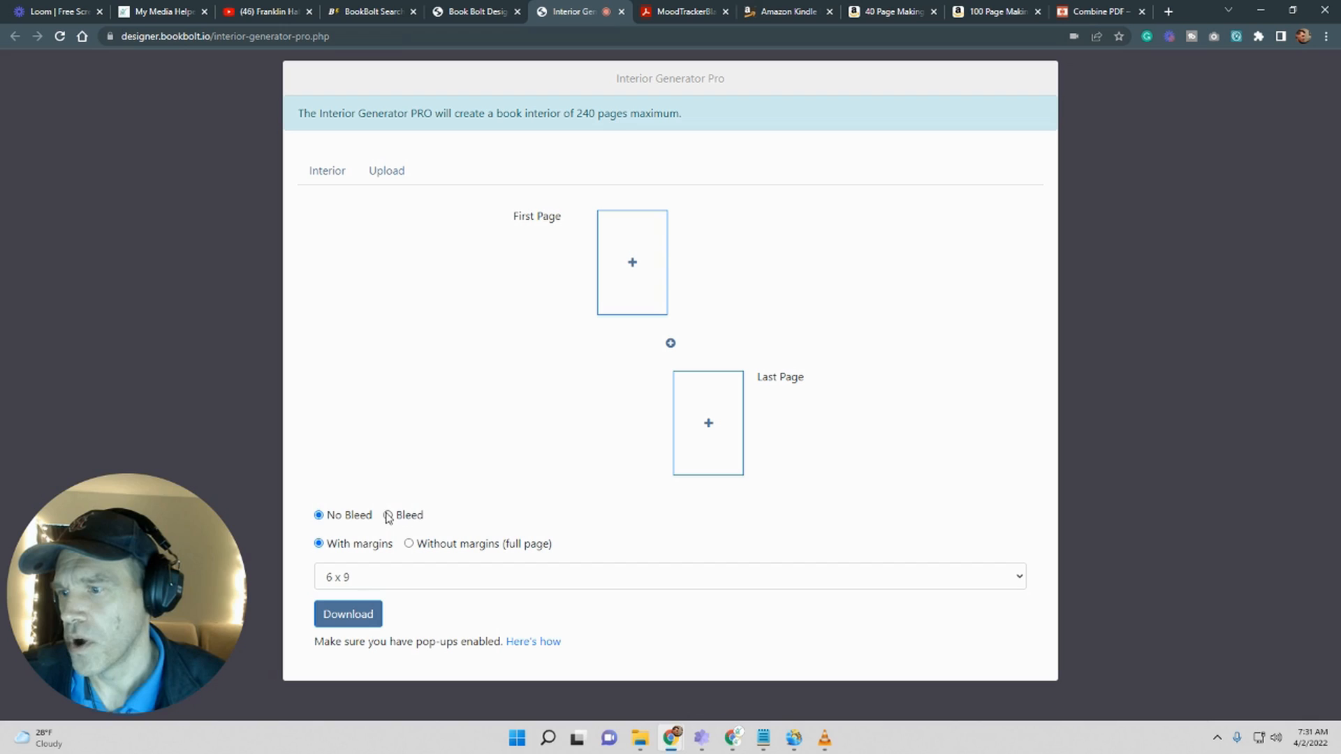
left_click(633, 260)
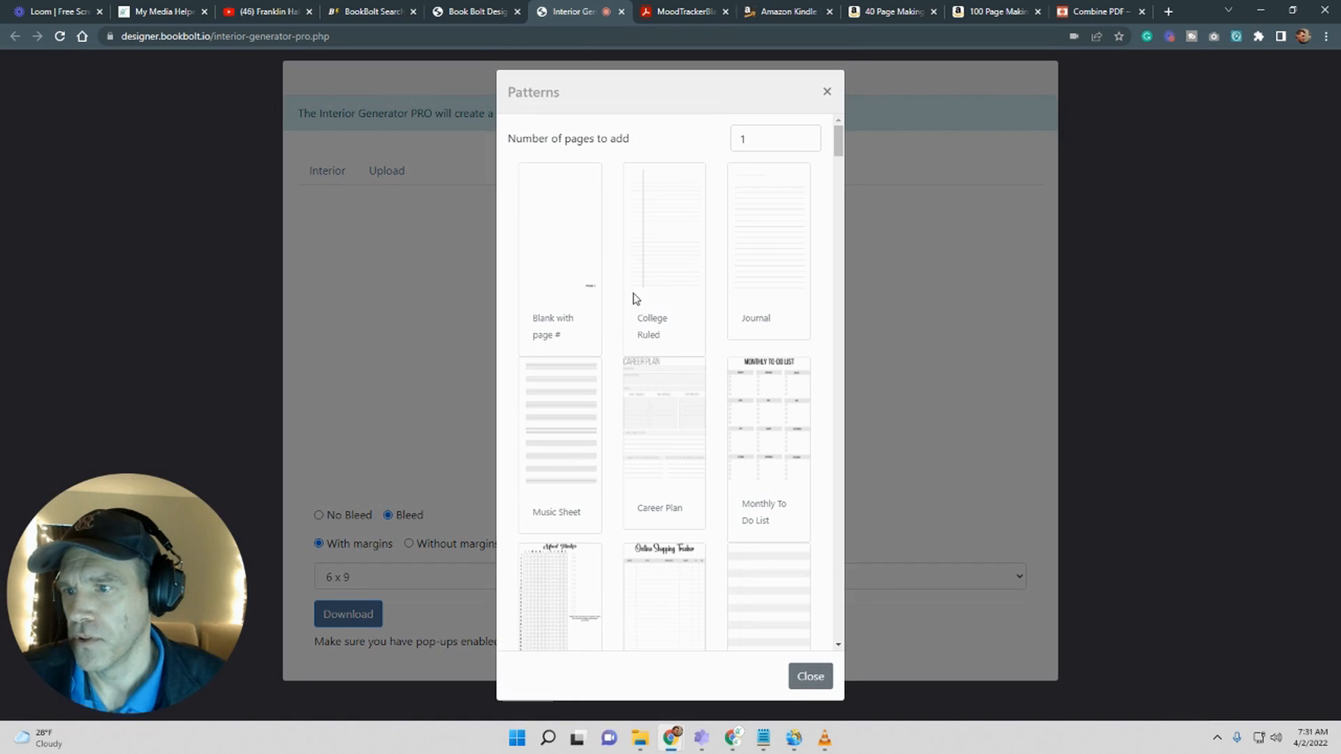
Step: Add 10 pages of the Journal pattern to the start of the book interior and review them
left_click_drag(773, 136, 707, 137)
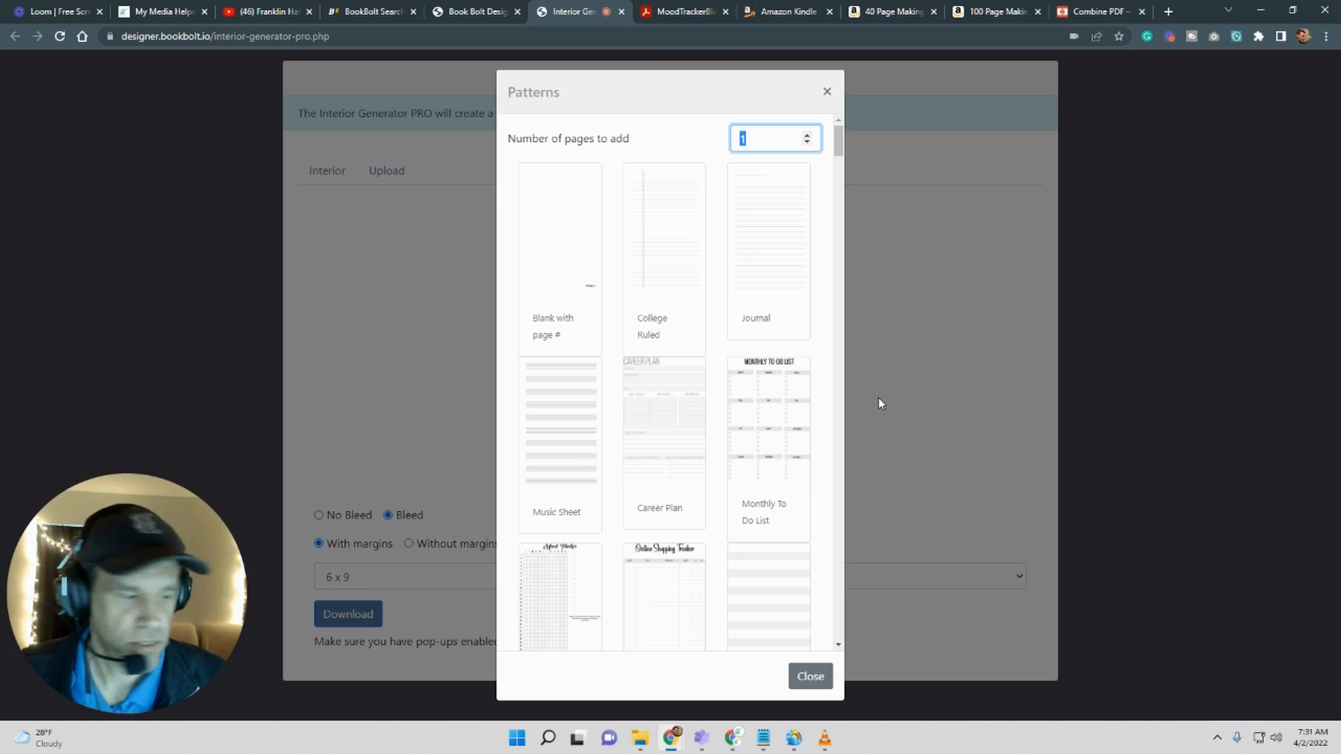
type("10")
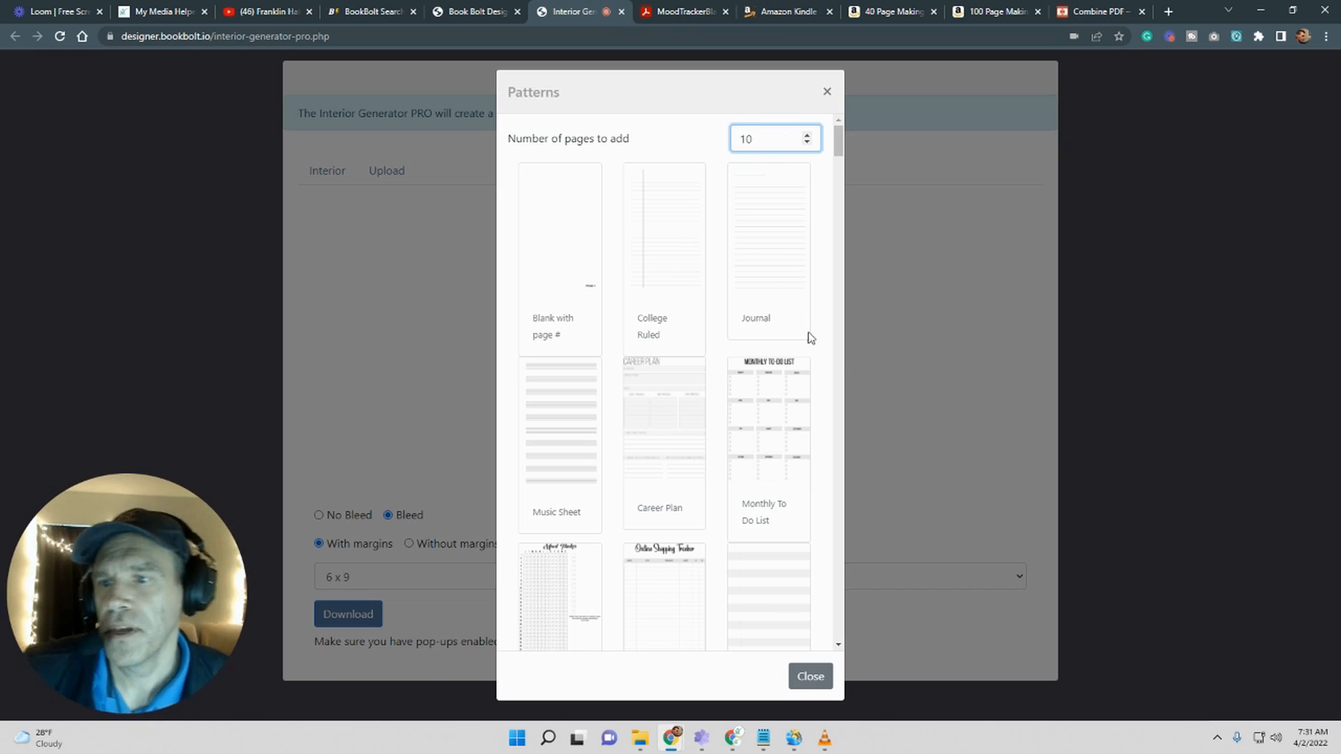
left_click(758, 248)
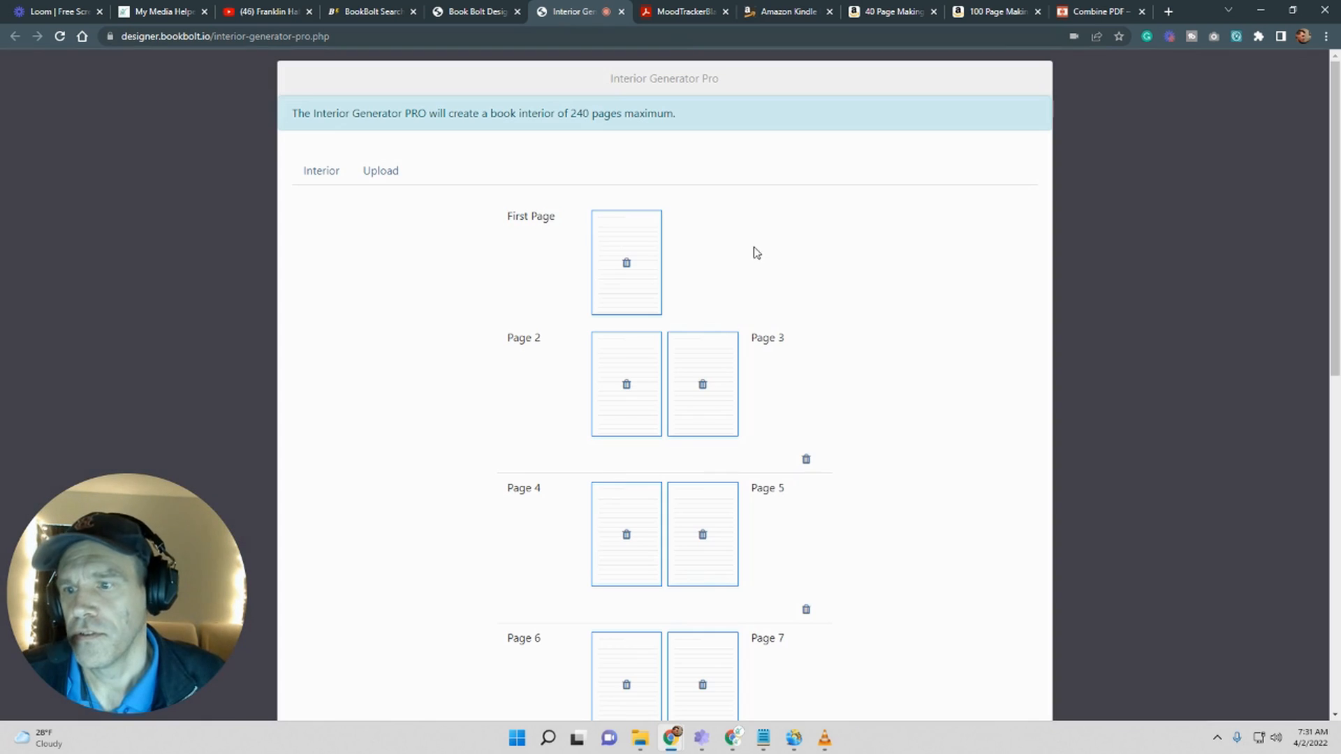
scroll(647, 266, "down", 1)
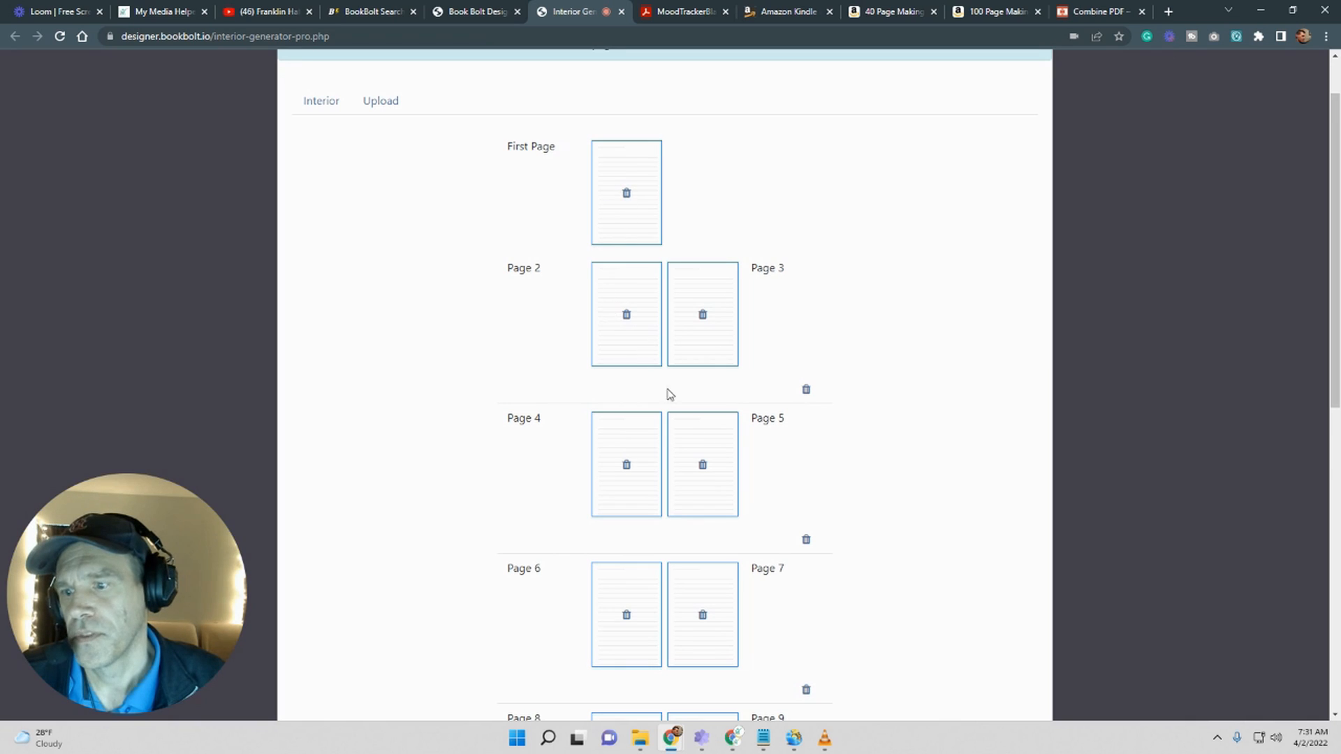
scroll(663, 368, "down", 9)
scroll(685, 515, "up", 9)
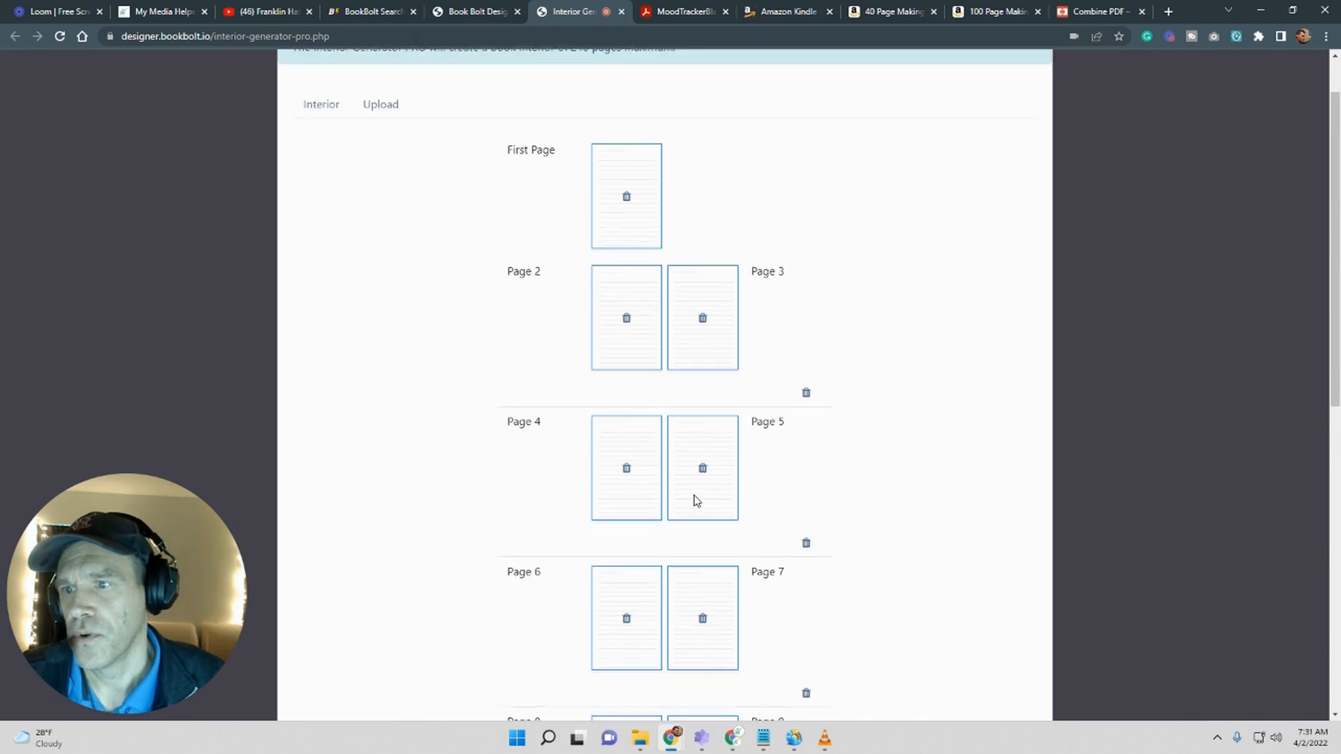
scroll(685, 454, "up", 1)
Step: Add a blank two-page spread for pages 12 and 13 before the last page
scroll(697, 500, "down", 10)
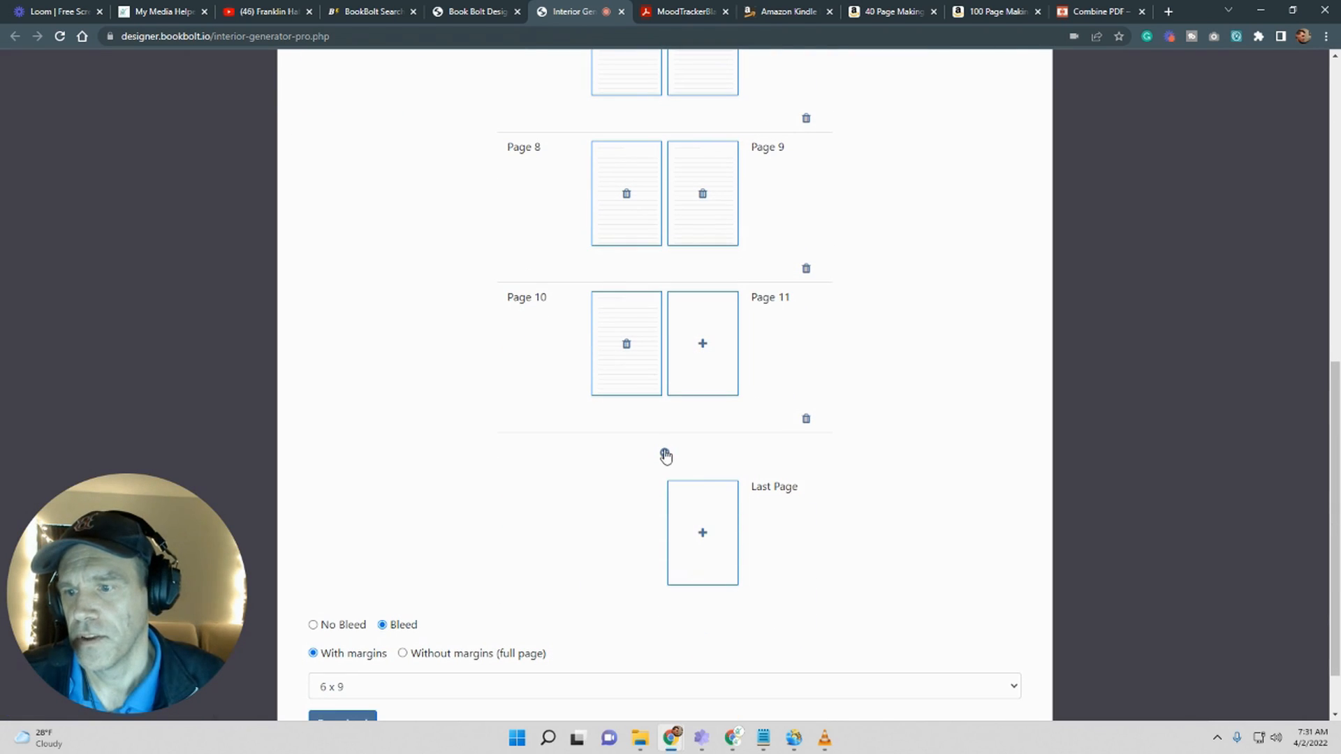
left_click(665, 455)
scroll(674, 453, "down", 2)
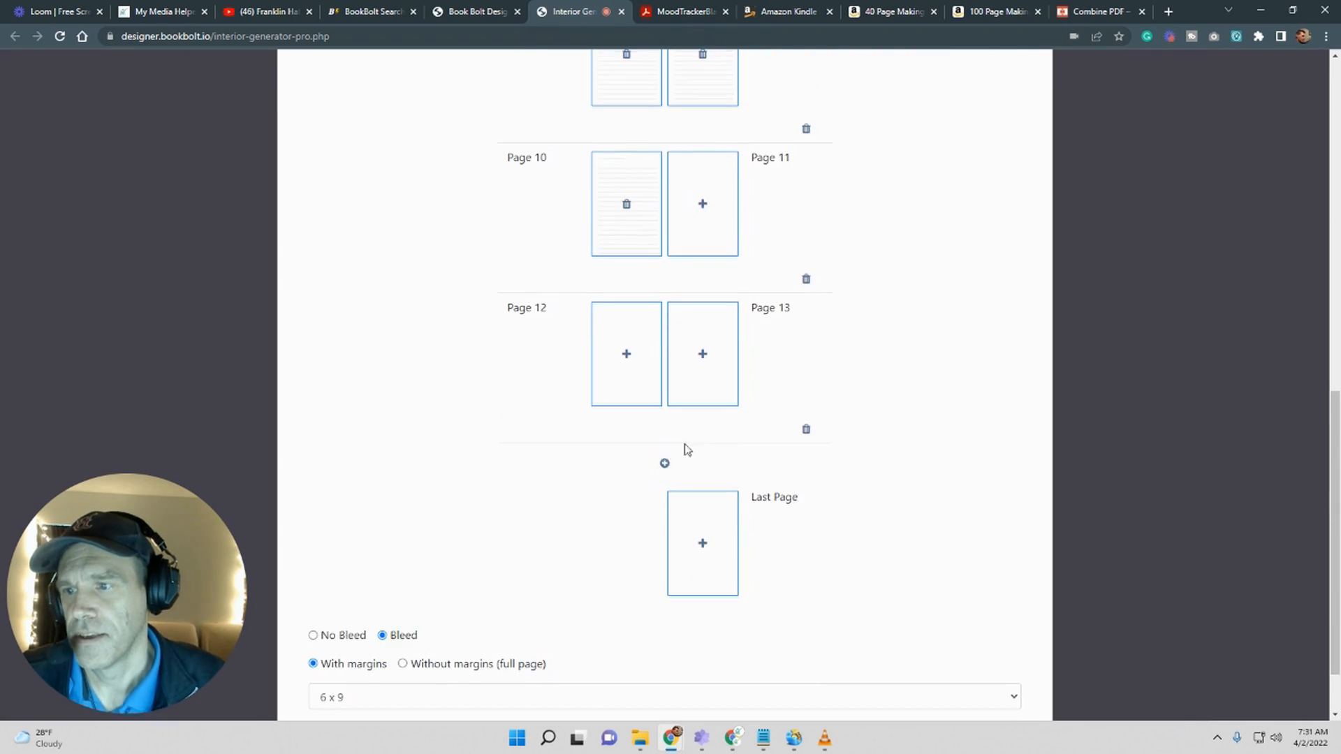
Step: Open the pattern library for page 12 and look through the available planner, tracker, comic and graph paper layouts
left_click(627, 355)
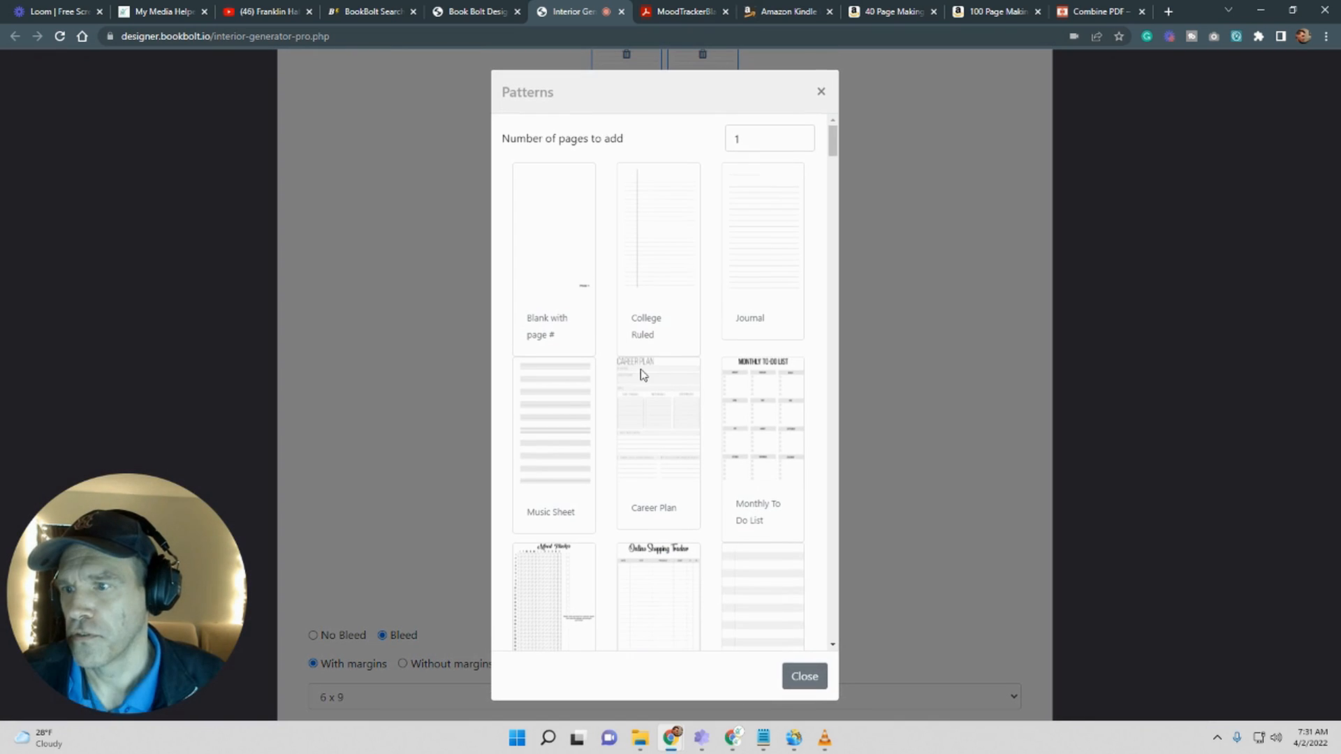
scroll(676, 324, "down", 5)
scroll(676, 320, "up", 1)
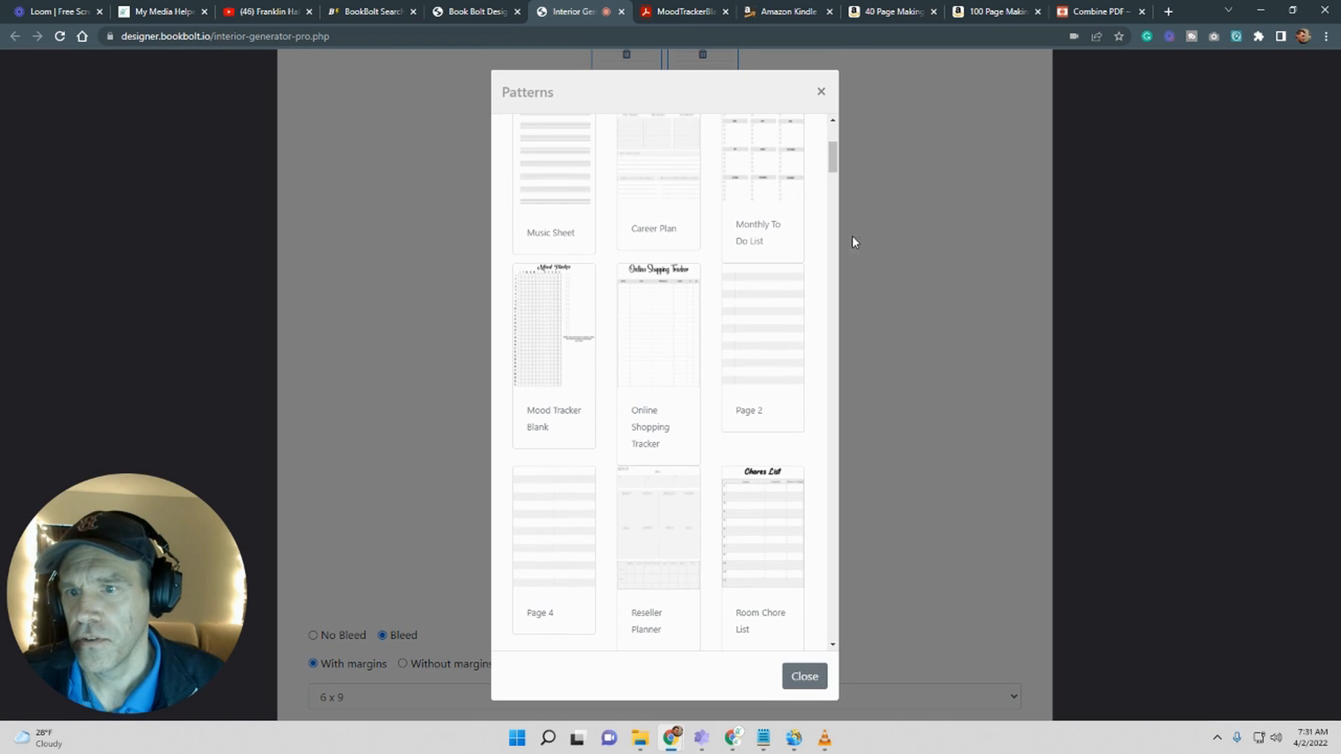
scroll(815, 252, "down", 9)
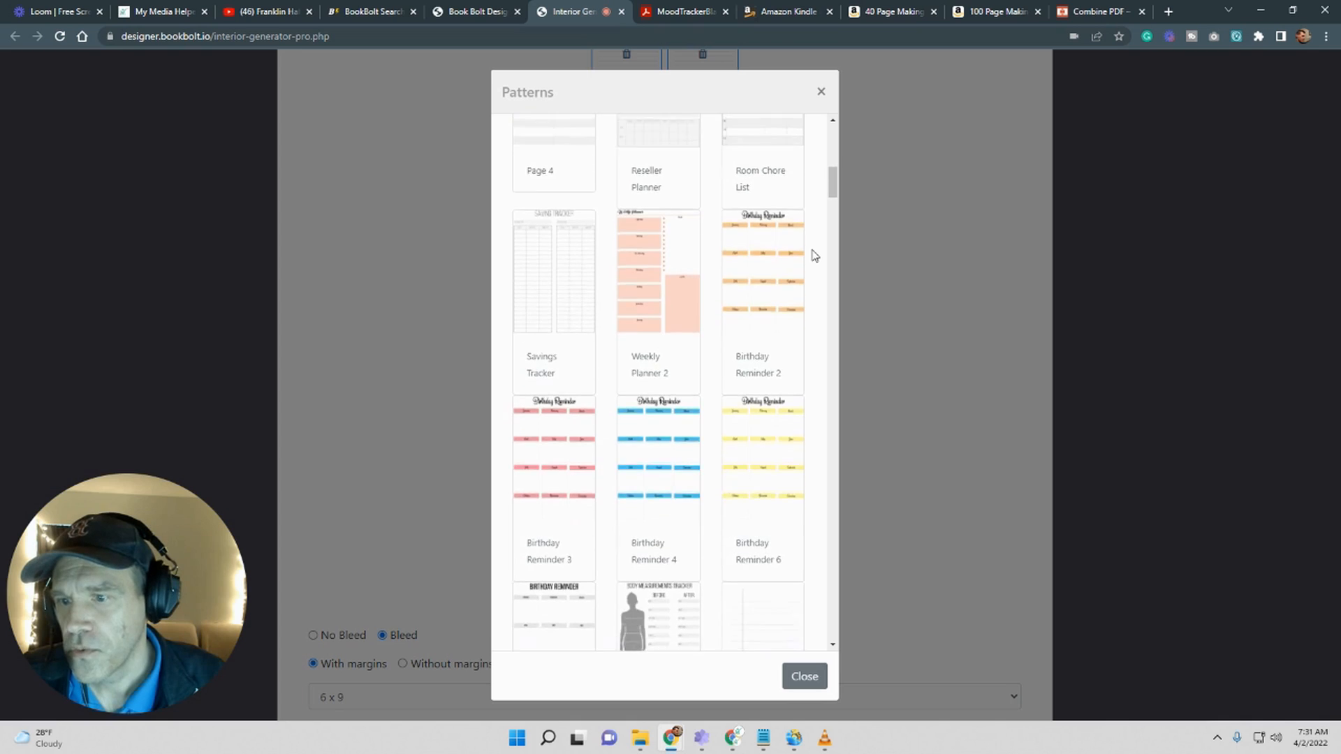
scroll(815, 255, "down", 13)
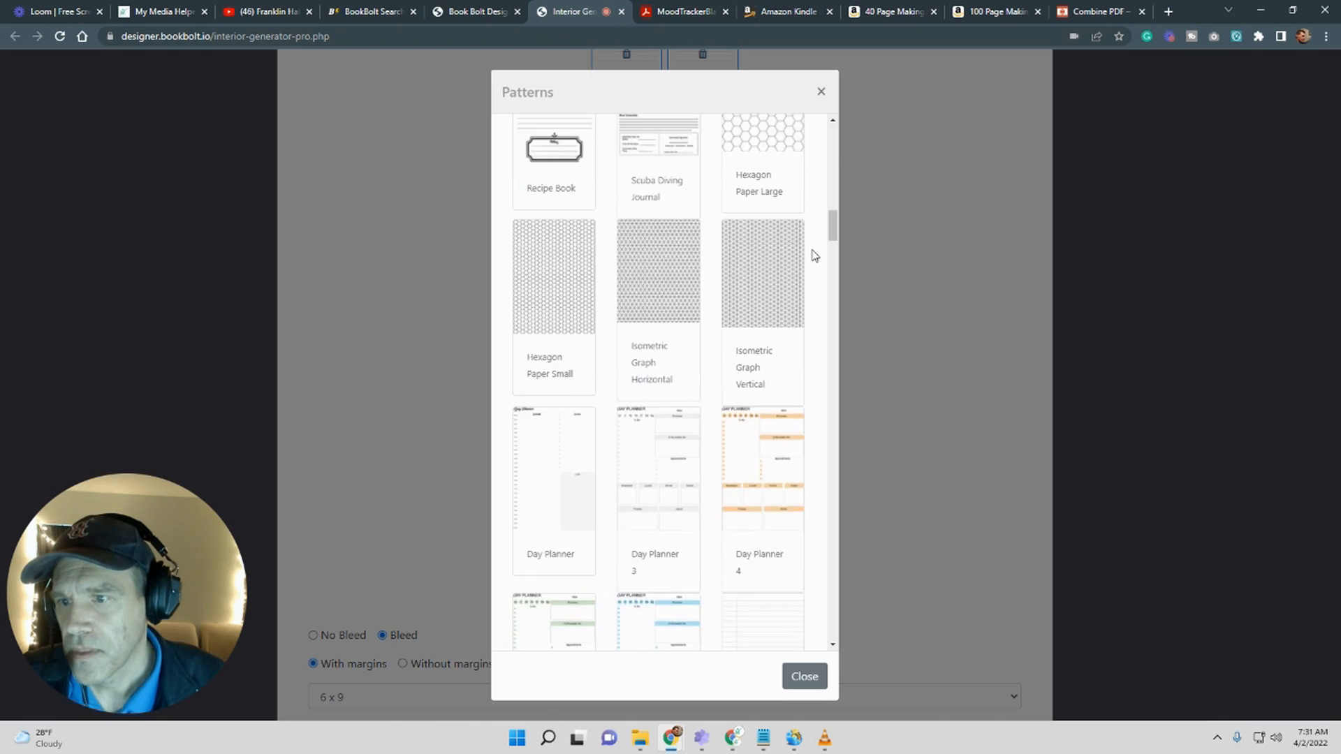
scroll(815, 255, "down", 11)
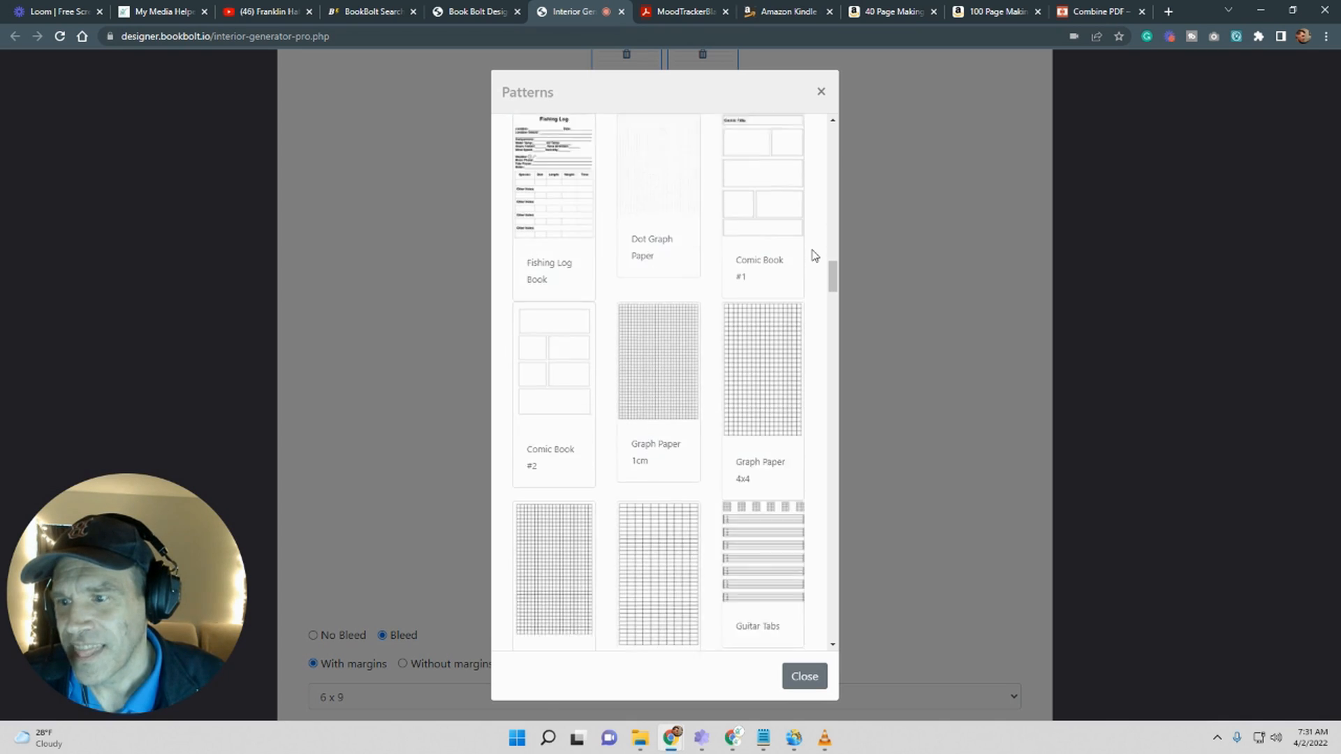
scroll(815, 255, "down", 8)
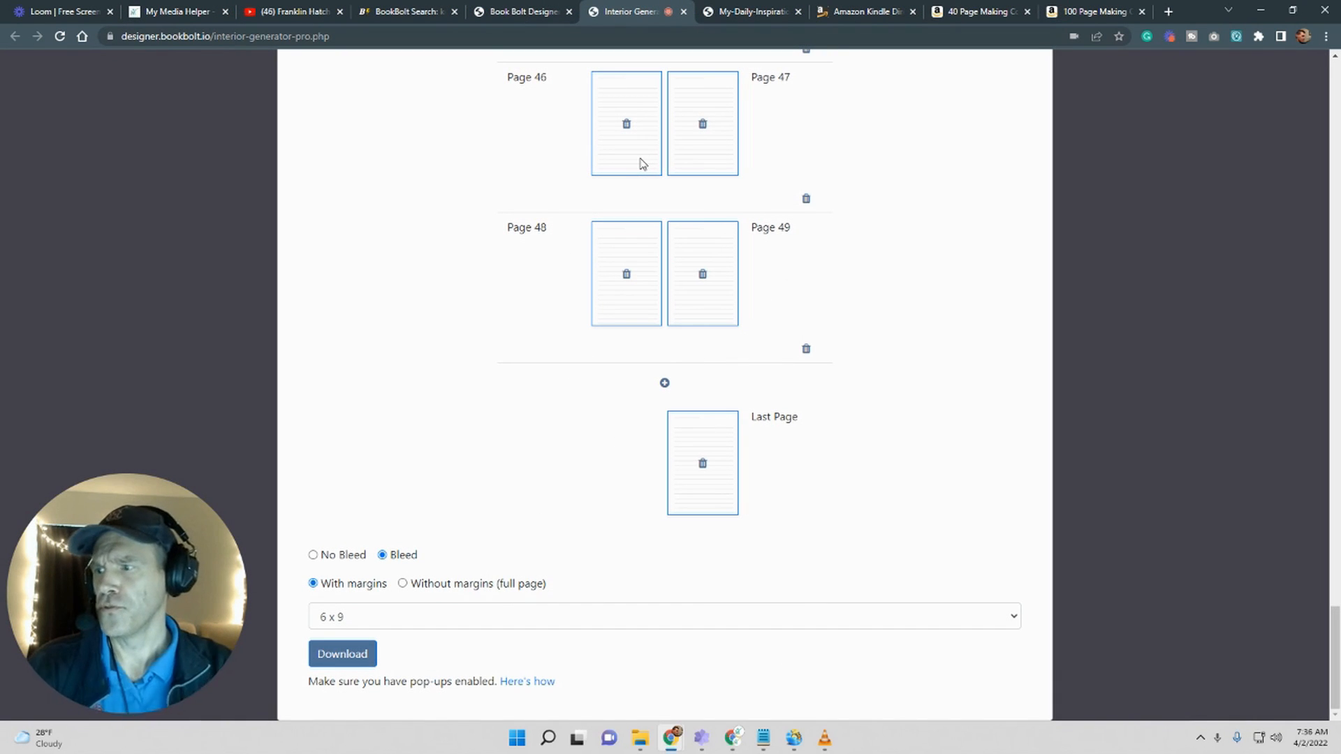
Step: Insert a trial spread for pages 50 and 51, browse the patterns for page 50, and delete the spread
scroll(694, 164, "up", 20)
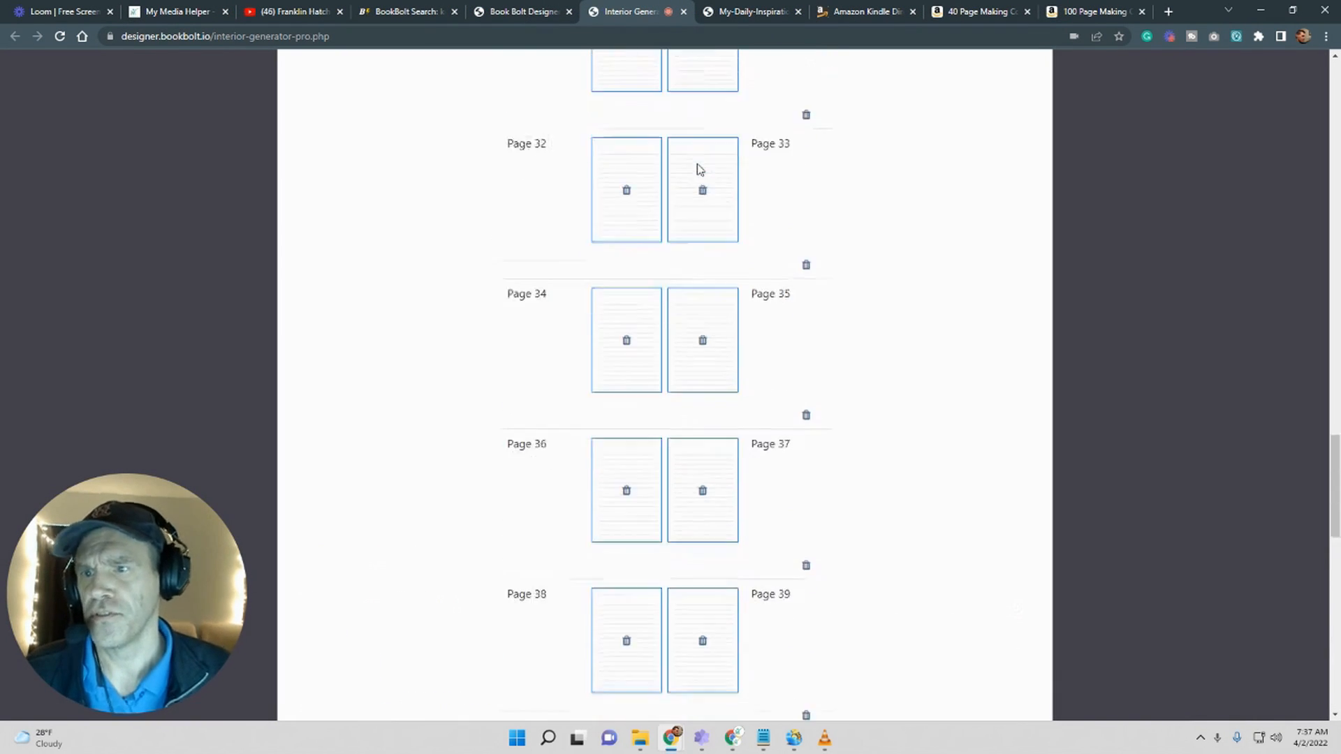
scroll(706, 164, "down", 20)
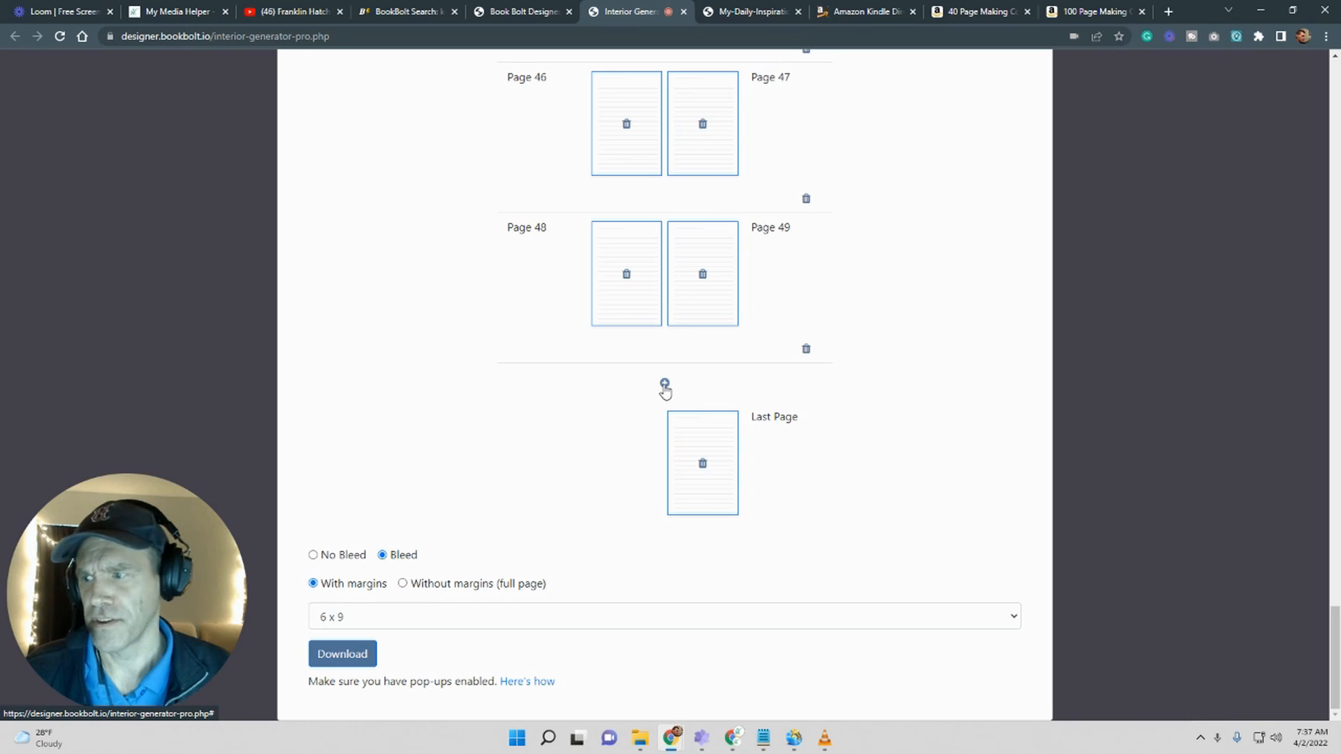
left_click(664, 385)
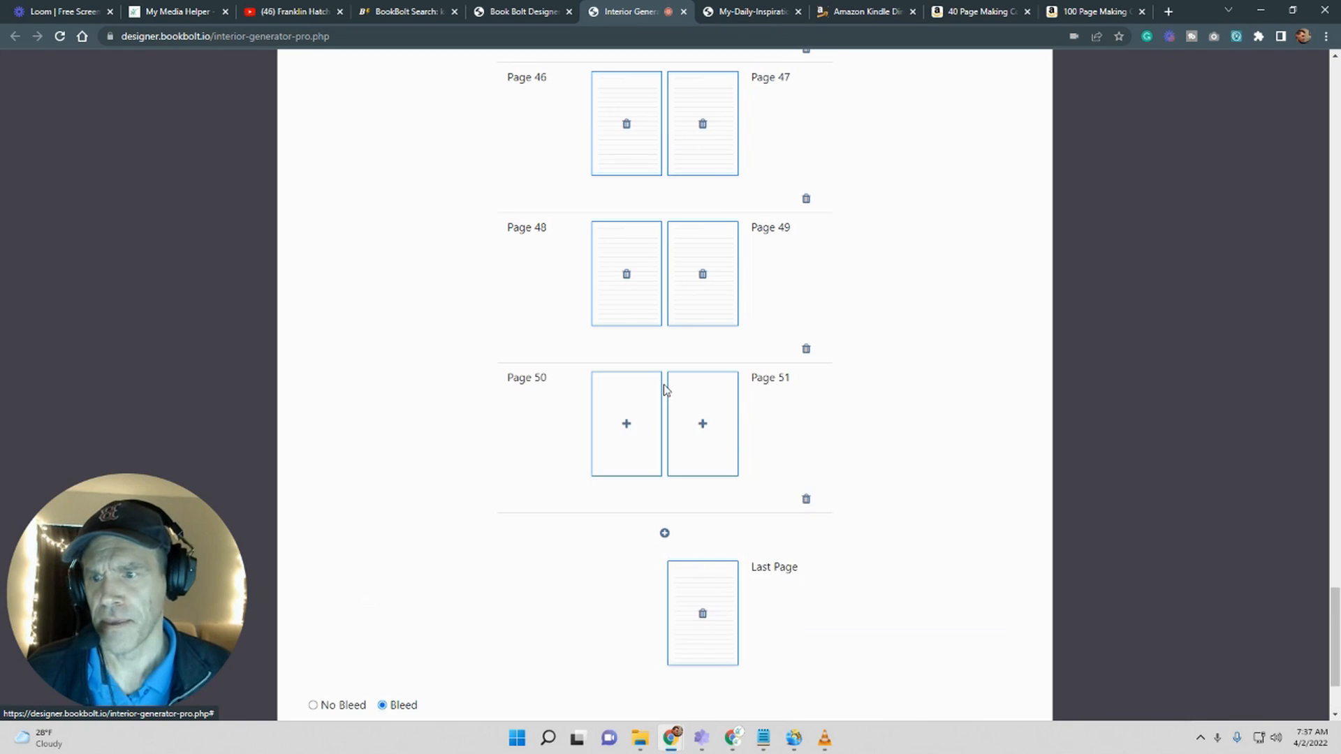
left_click(623, 422)
scroll(676, 359, "down", 15)
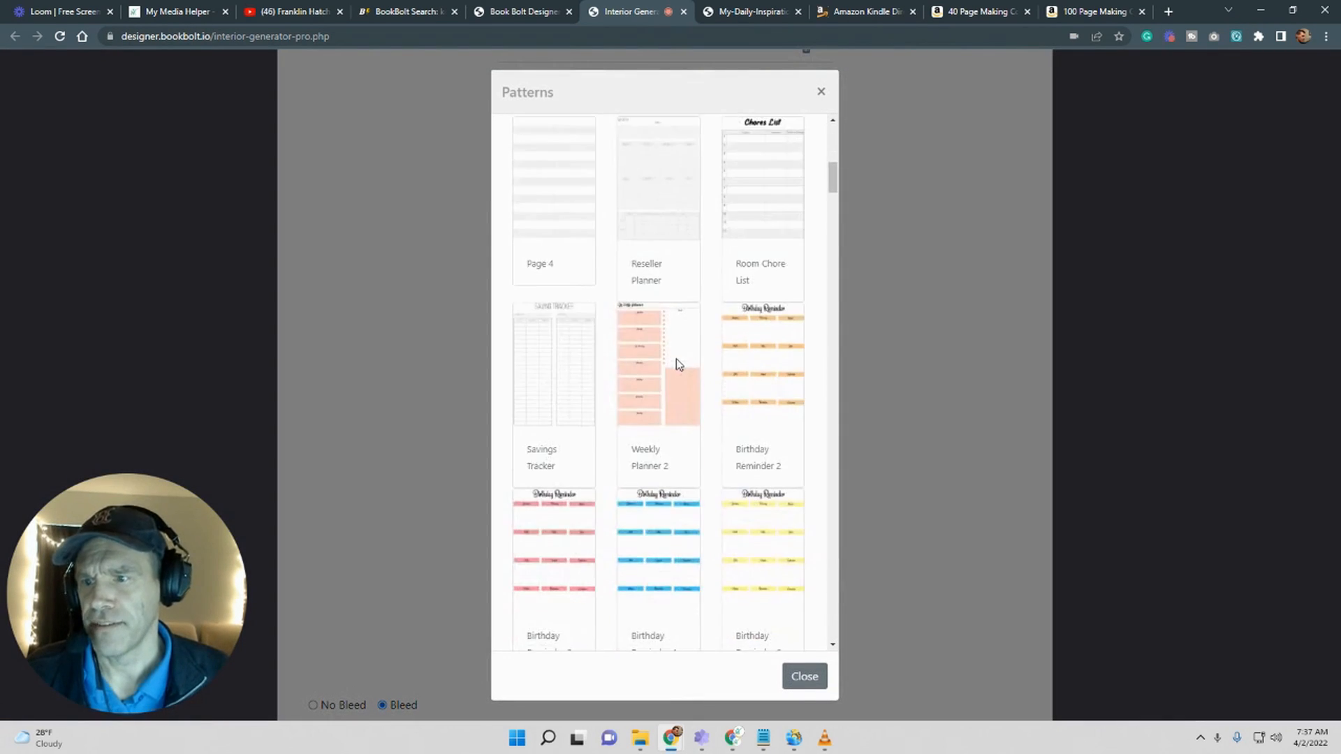
scroll(676, 379, "down", 20)
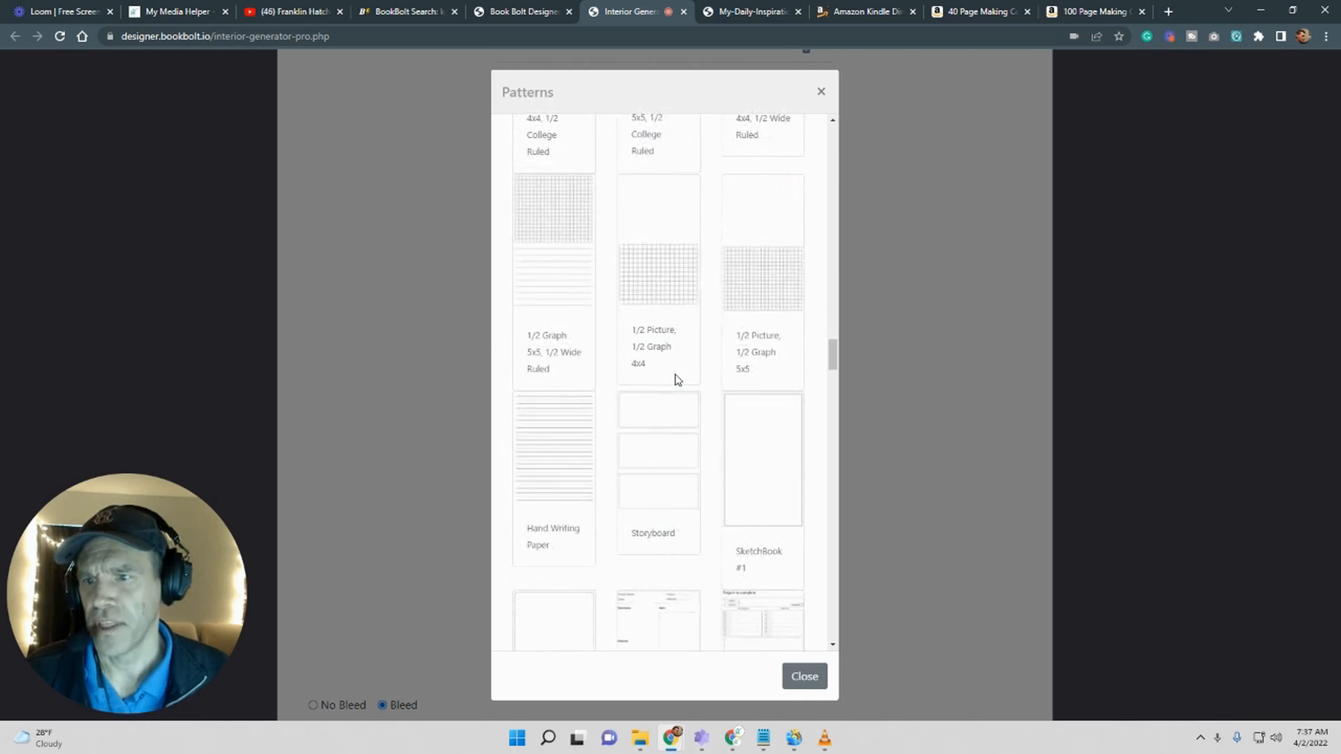
scroll(676, 382, "down", 20)
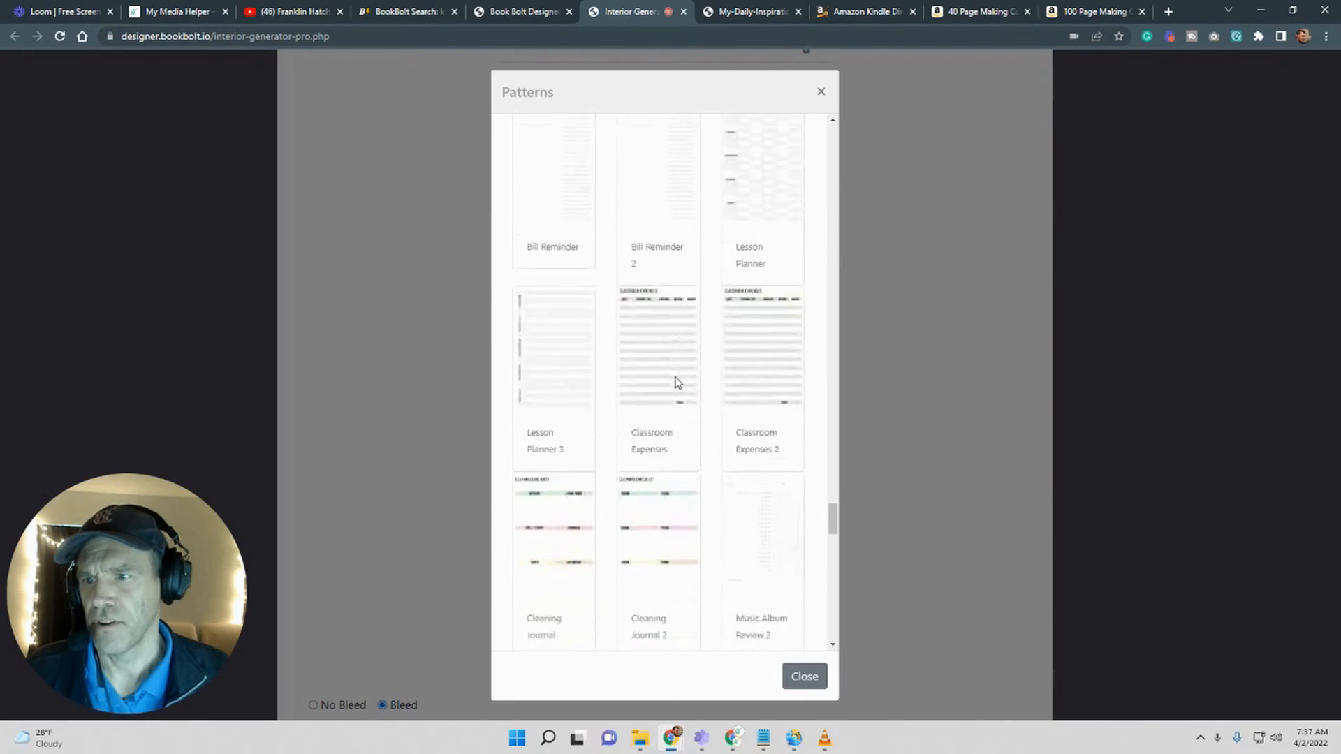
scroll(676, 382, "up", 10)
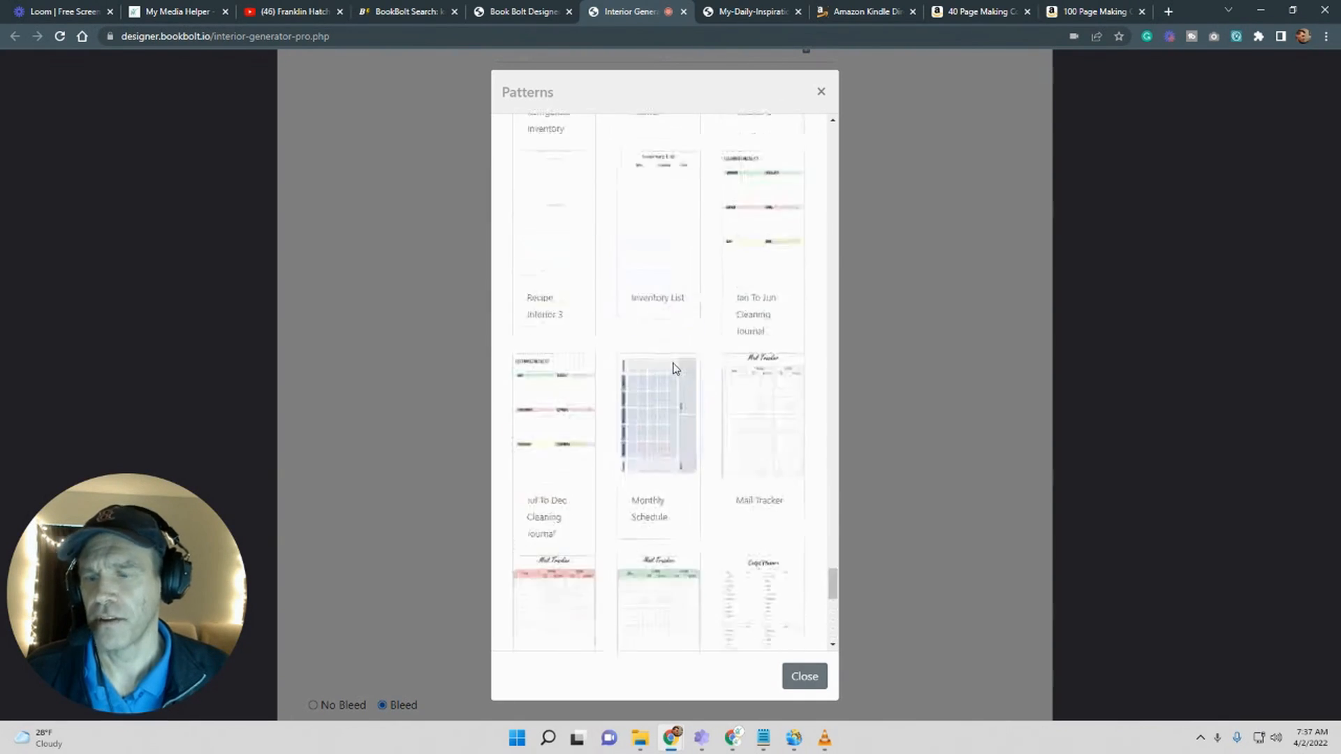
left_click(822, 88)
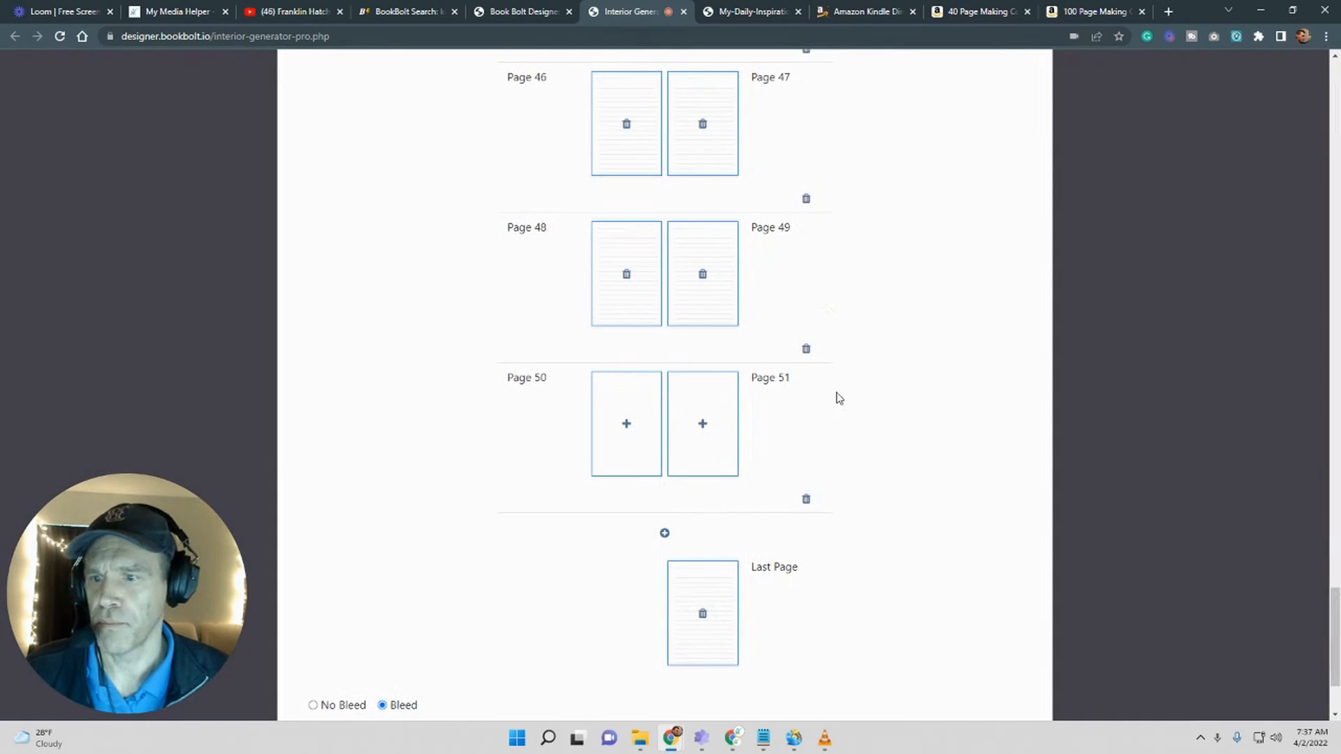
left_click(807, 500)
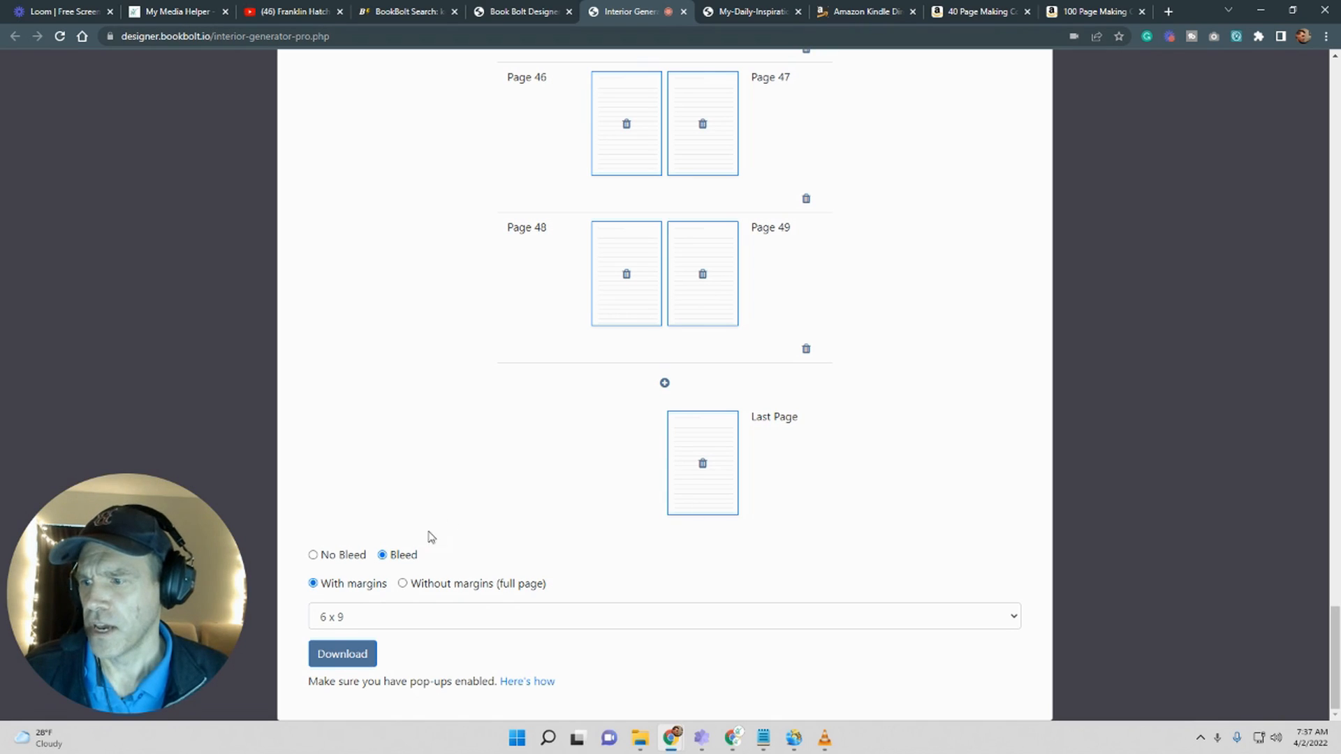
Step: Download the book interior at 6 x 9 with bleed and margins, and open the resulting PDF for review
left_click(342, 658)
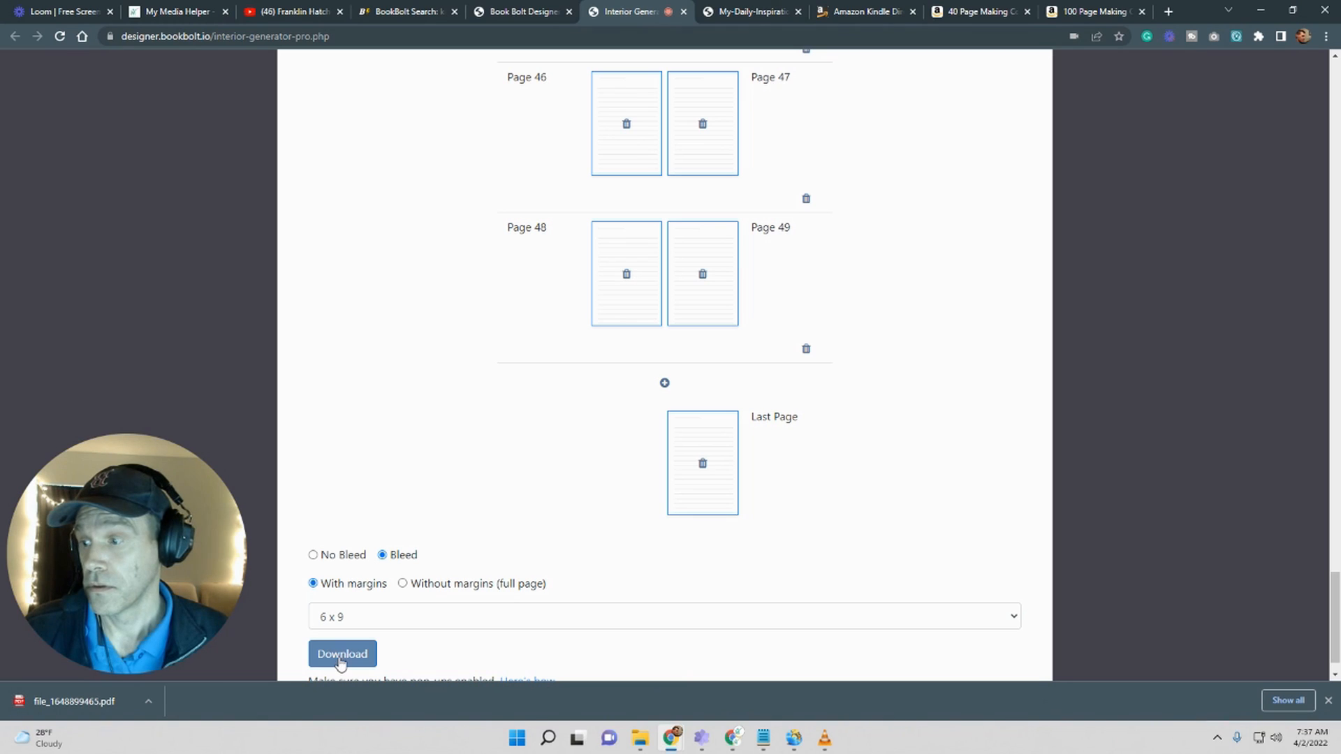
left_click(104, 702)
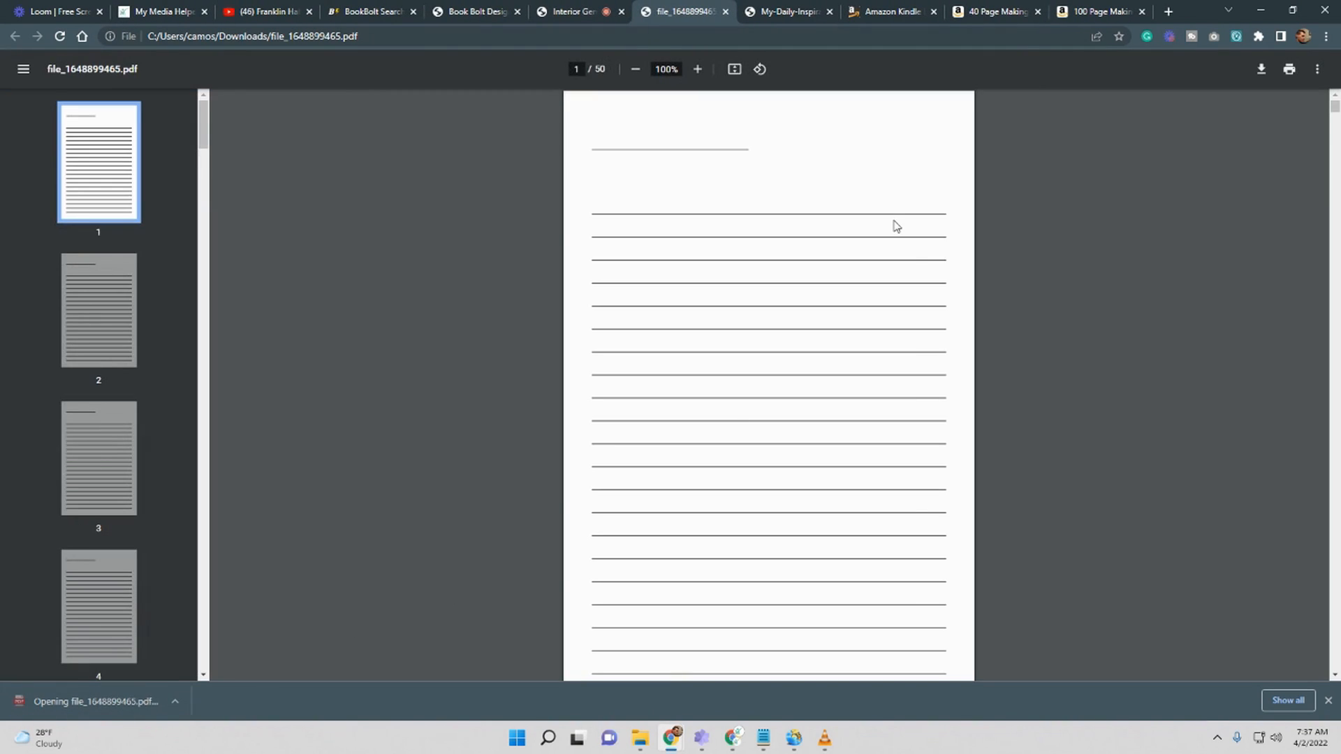
scroll(896, 226, "down", 20)
left_click_drag(1335, 126, 1293, 67)
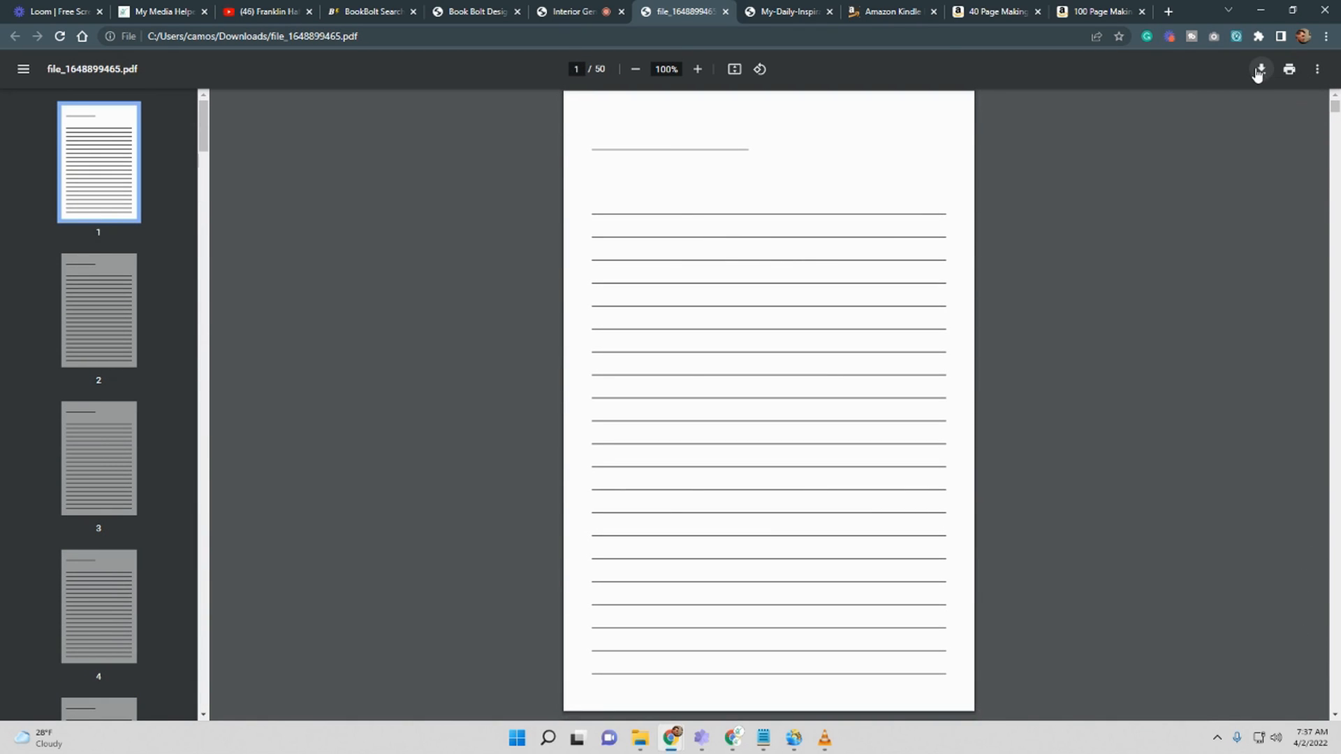
Step: Save a copy of the interior PDF to the Desktop as My-Daily-Inspiration-Journal-Interior.pdf
left_click(1262, 69)
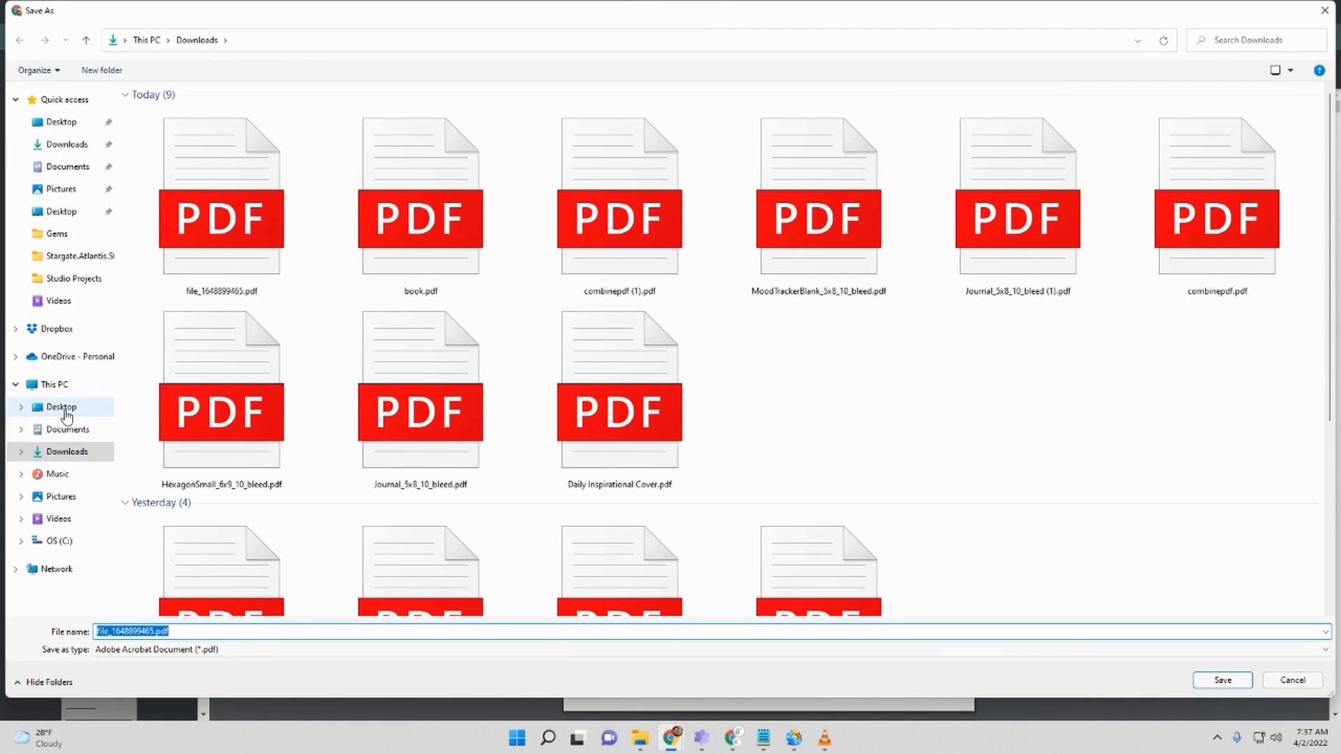
left_click(64, 410)
left_click(1219, 126)
left_click(236, 630)
left_click(229, 631)
key("Delete")
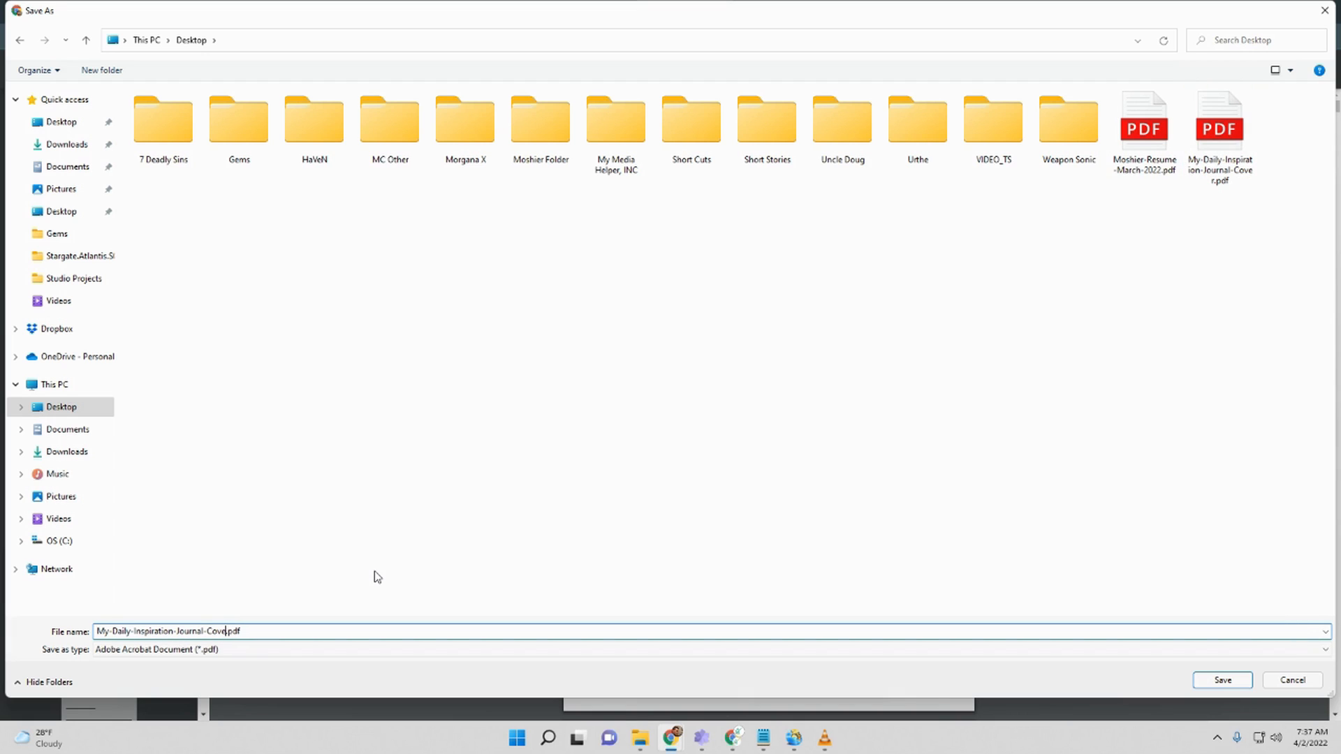
type("Interior")
left_click(1220, 679)
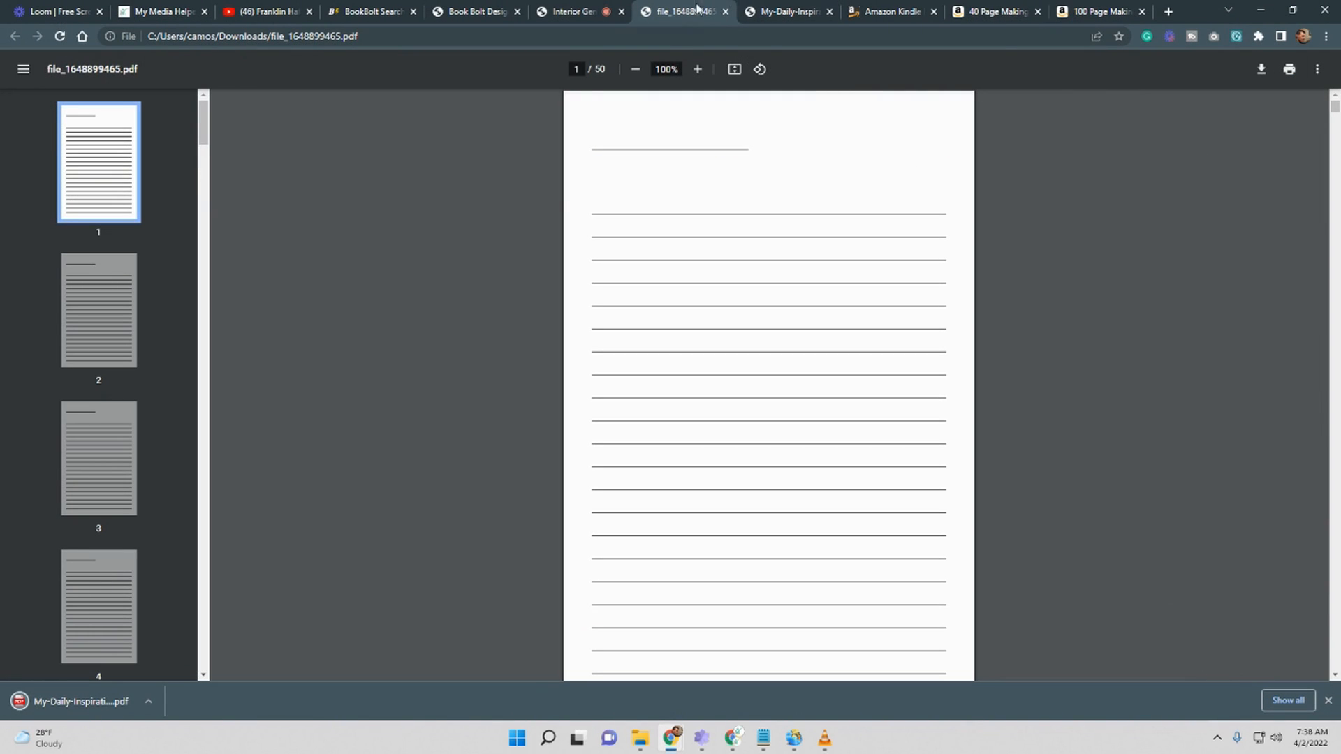
Step: Close the opened interior PDF, the journal cover PDF and the Interior Generator page
left_click(724, 12)
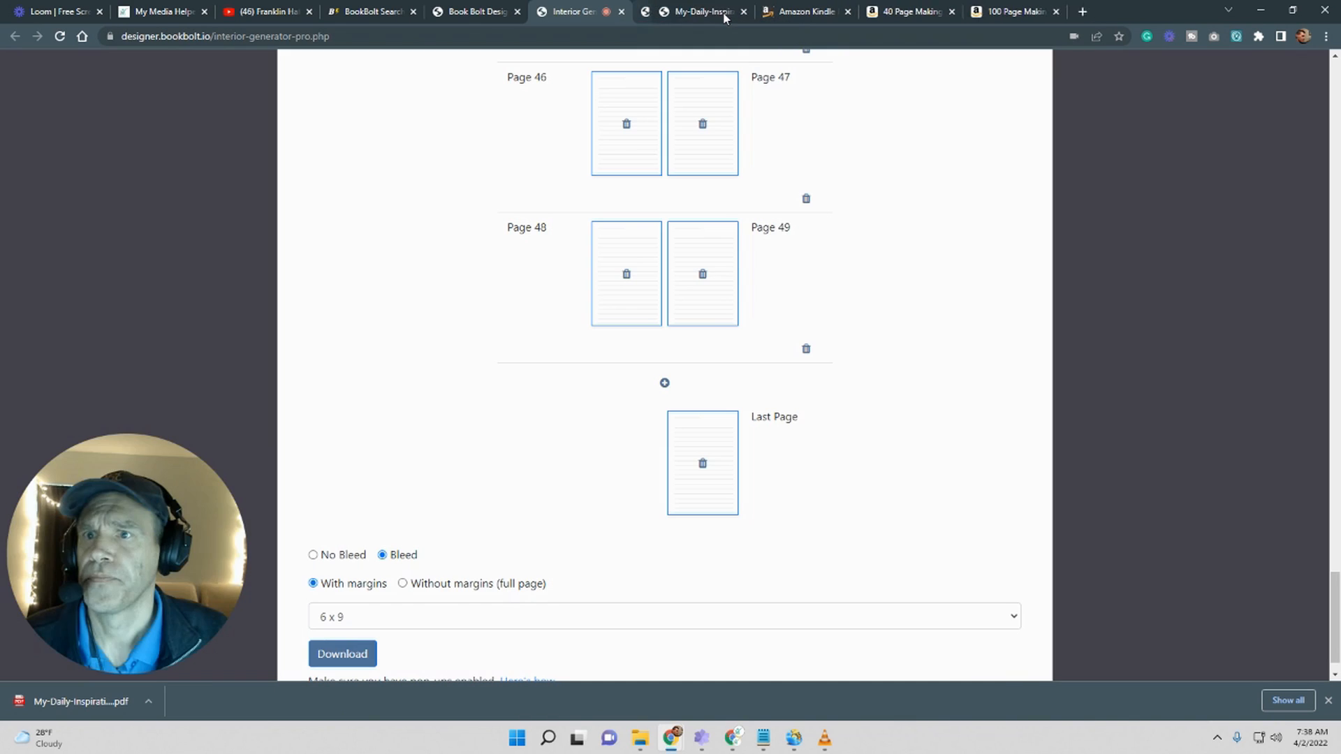
left_click(701, 14)
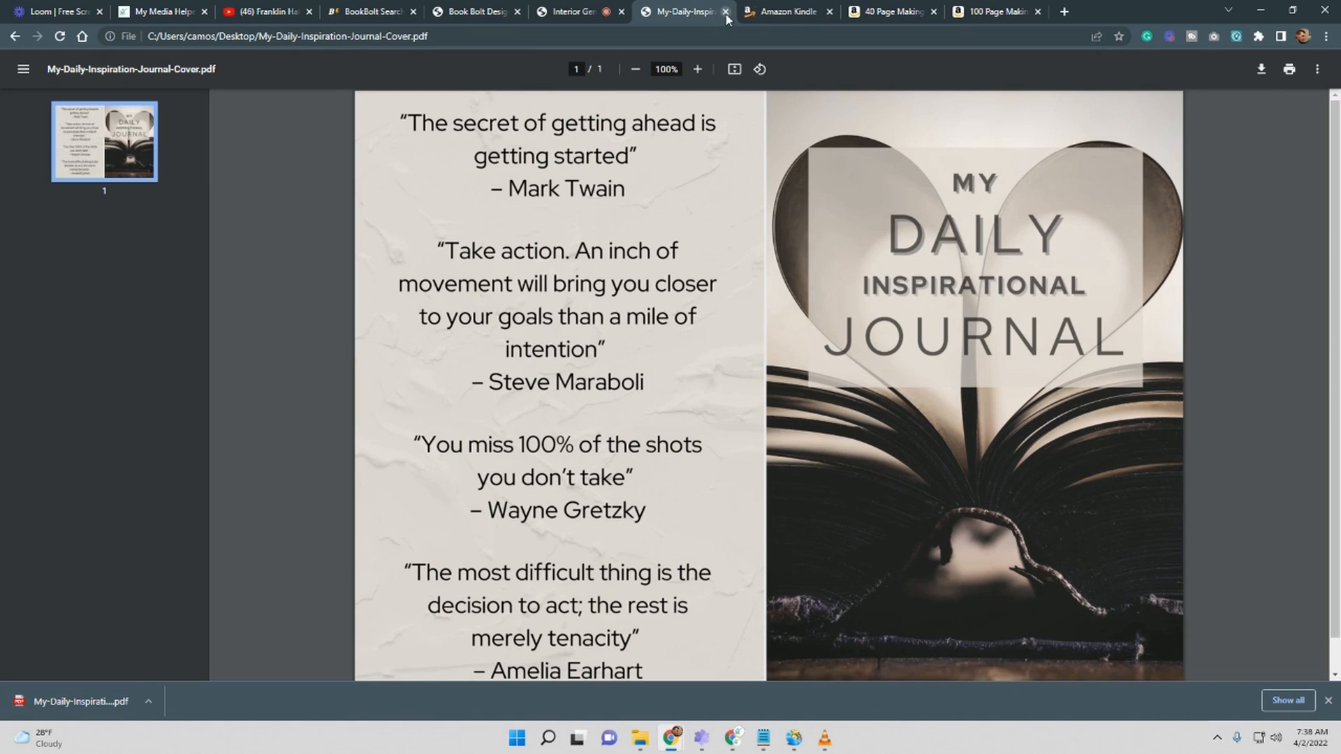
left_click(724, 12)
left_click(576, 14)
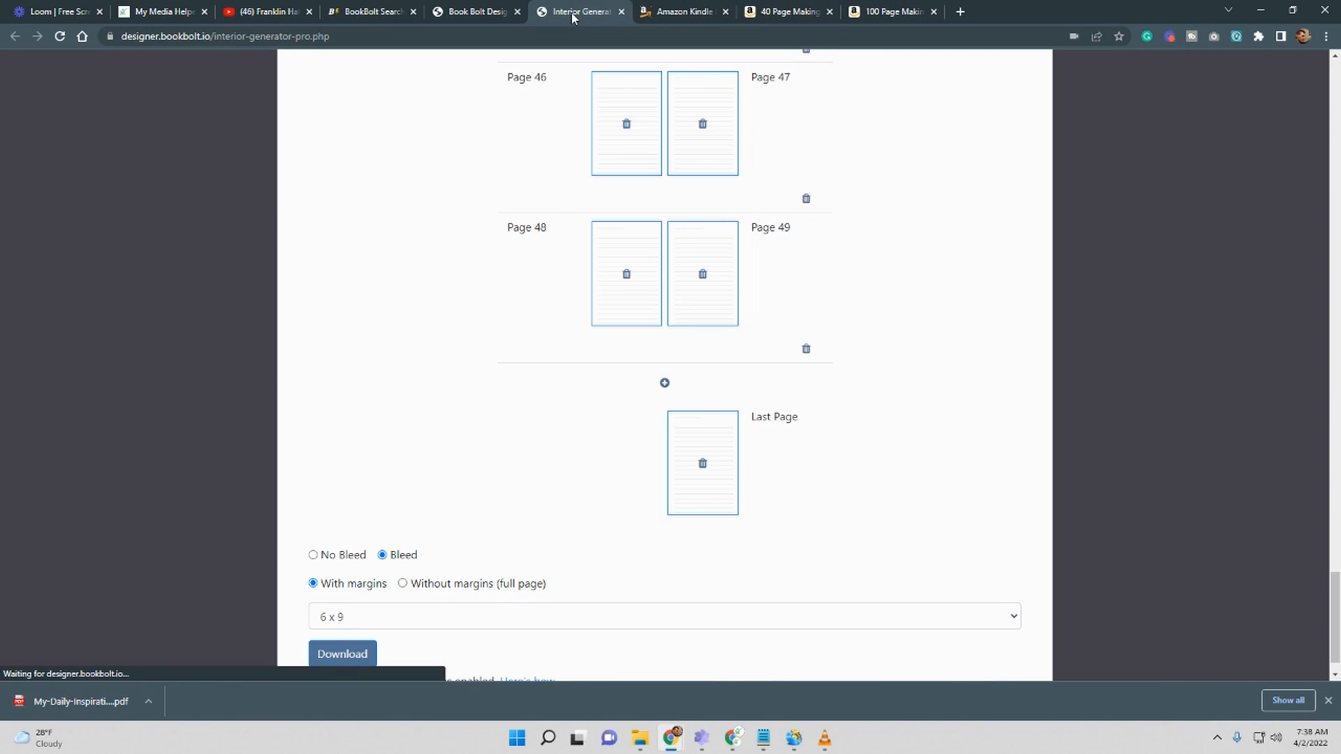
left_click(622, 12)
Step: Check the journal cover in the Book Bolt Designer and return to the BookBolt keyword search page
left_click(468, 14)
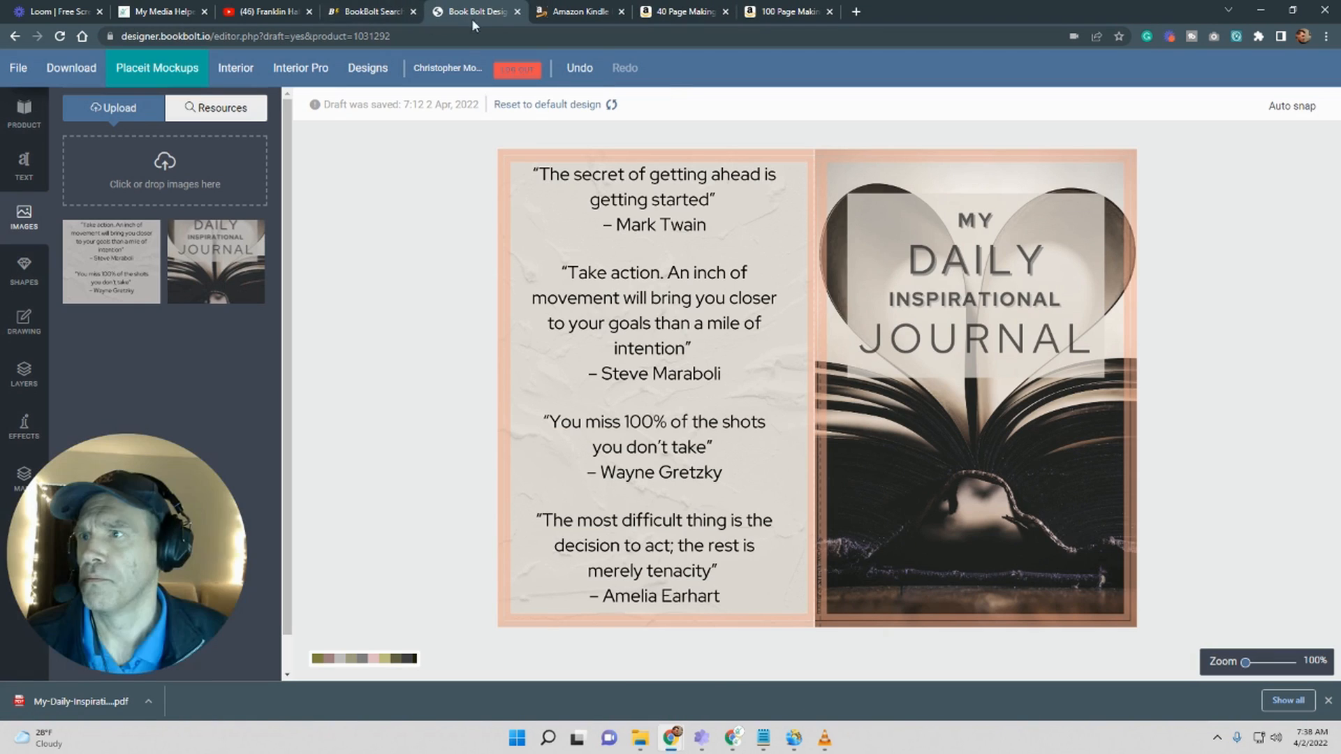
left_click(387, 12)
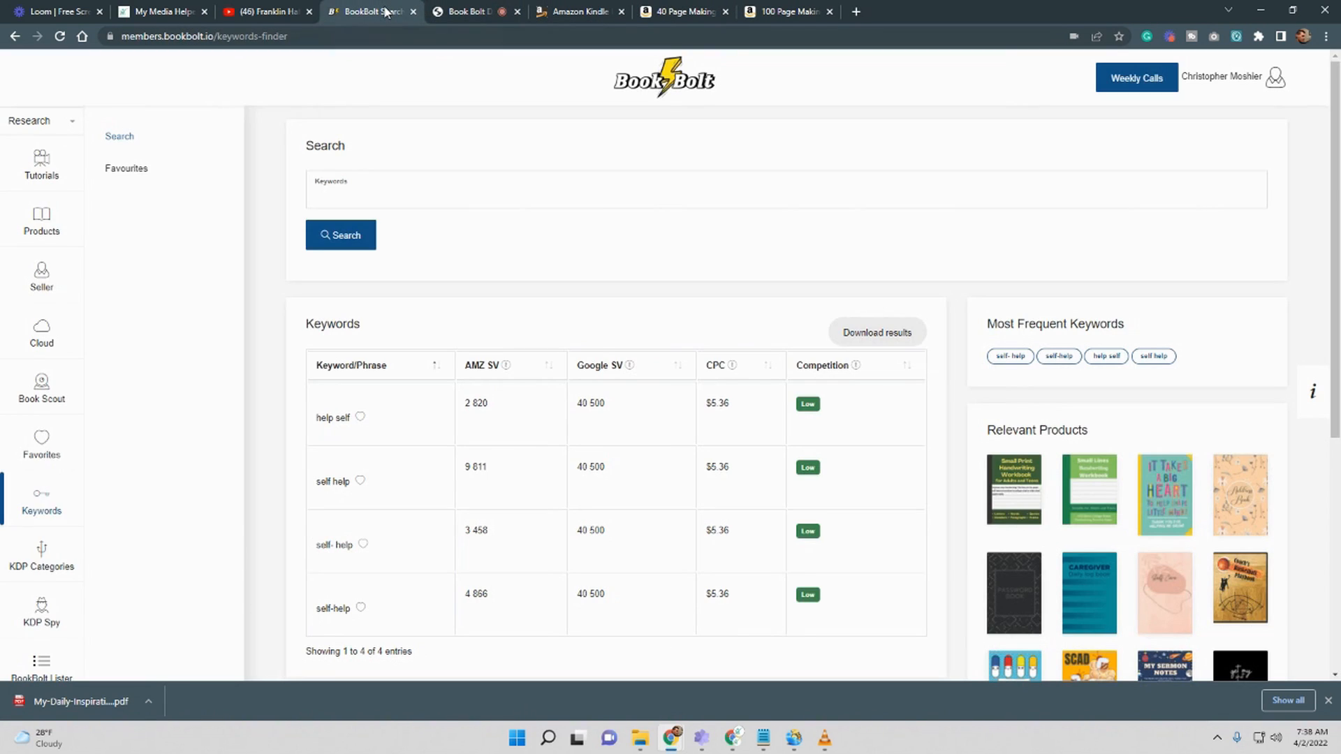
left_click(468, 14)
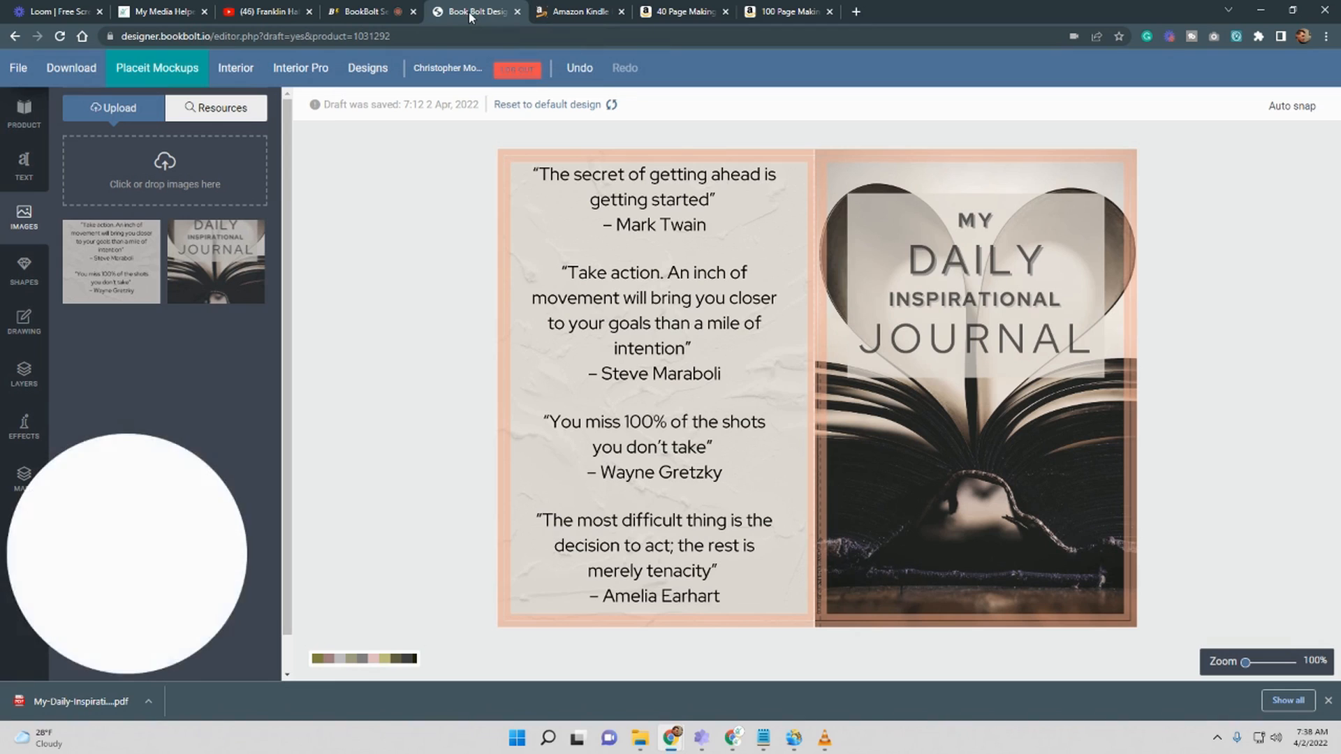
left_click(364, 16)
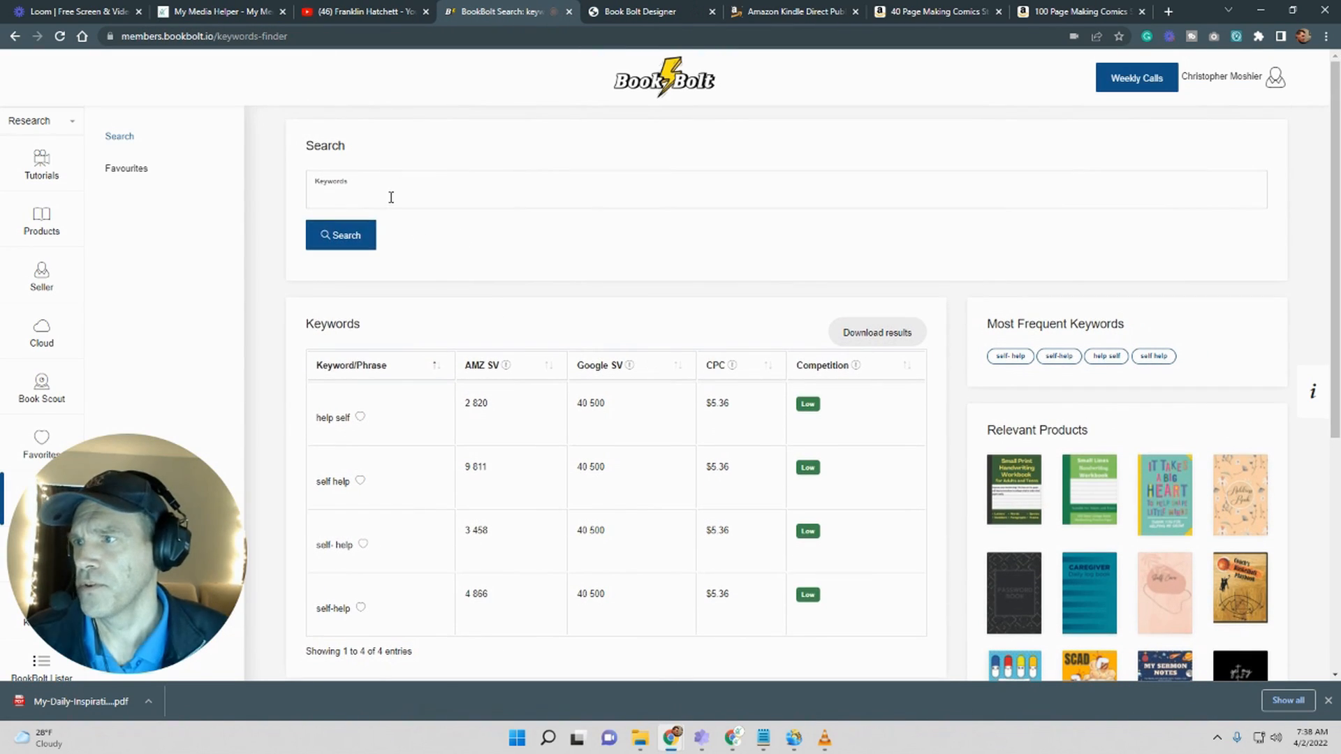
Step: Search the BookBolt keywords for "inspirational" and review search volume and competition for the related keywords
left_click(392, 198)
type("inspirational")
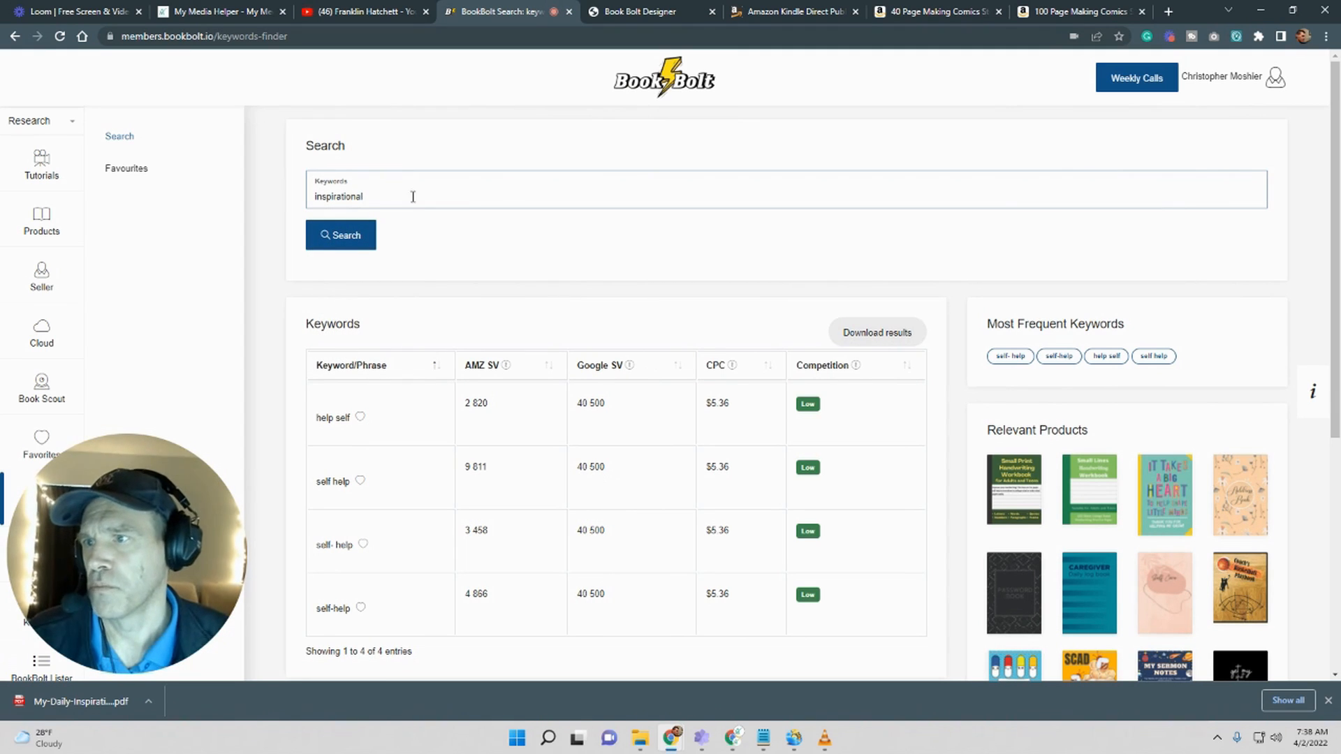
left_click(342, 238)
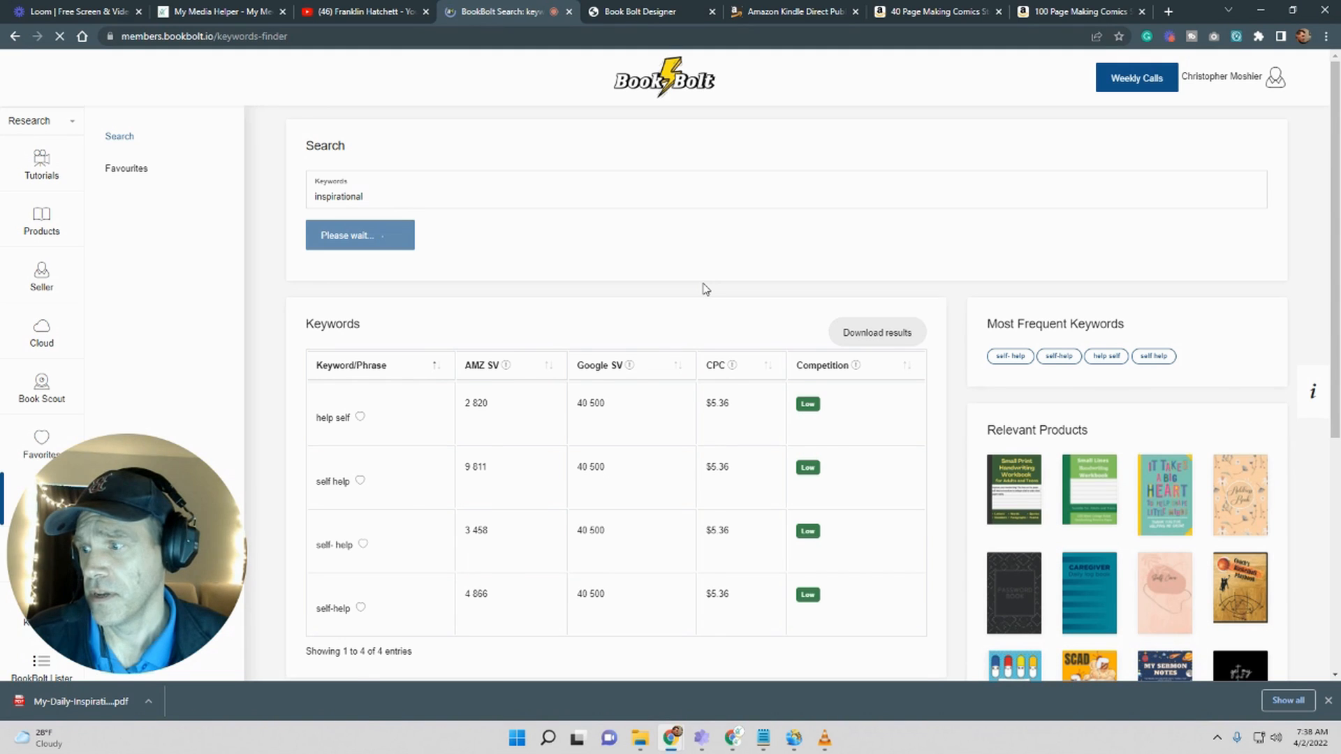
scroll(707, 278, "down", 5)
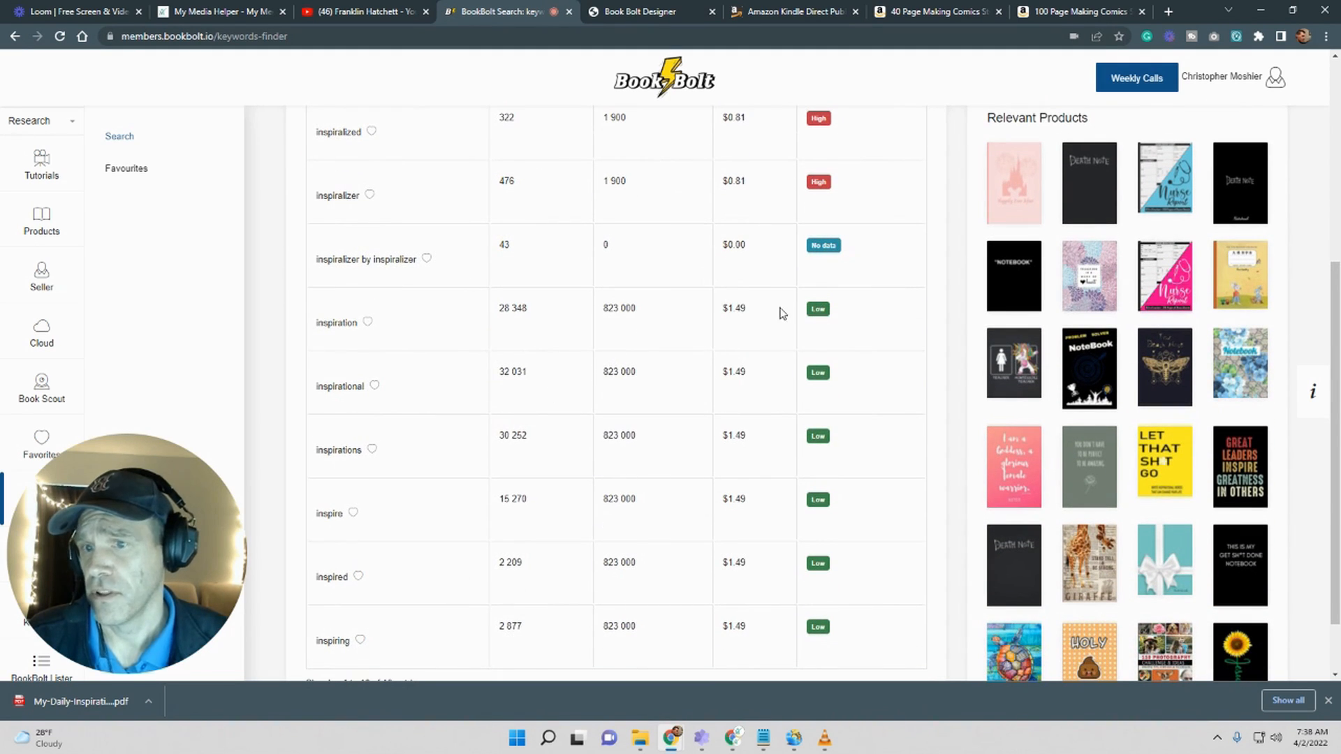
scroll(735, 317, "up", 1)
scroll(370, 242, "down", 2)
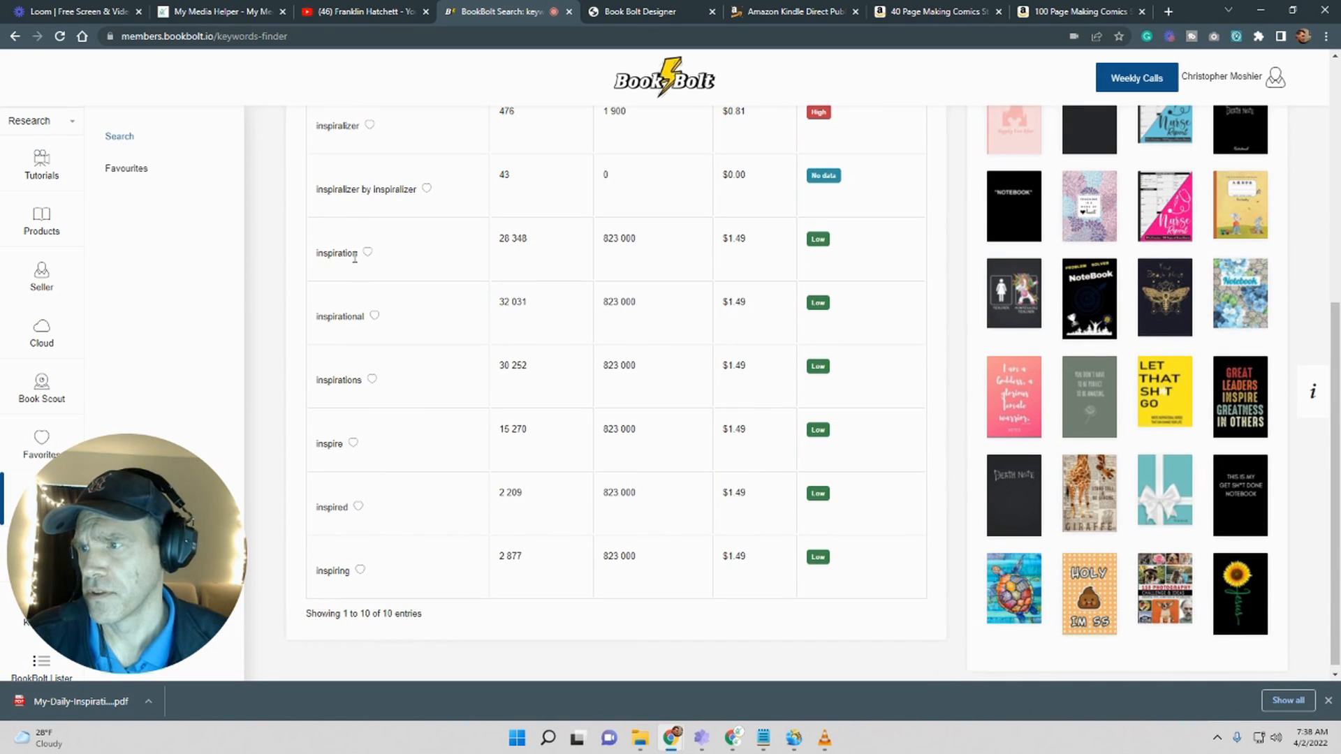
Step: Close the Book Bolt Designer, switch to Kindle Direct Publishing, and sign in from its home page to reach the Bookshelf
left_click(623, 14)
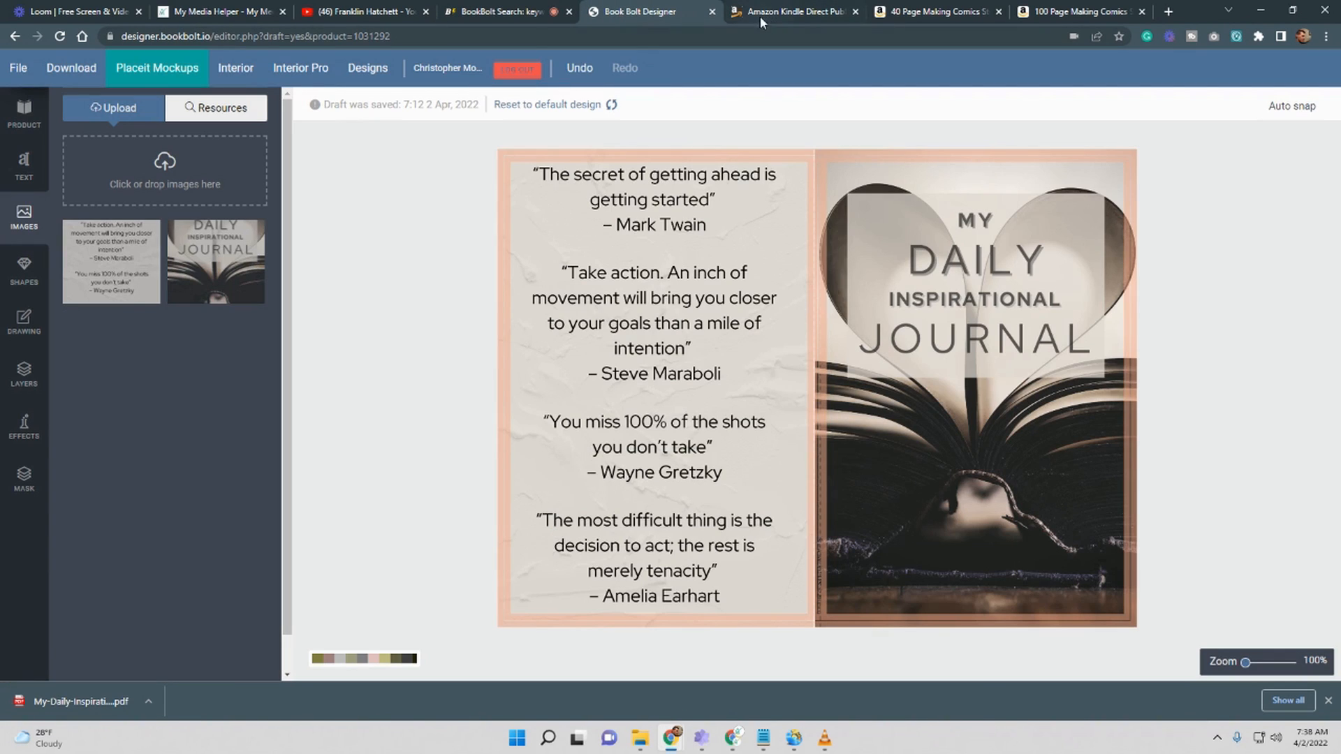
left_click(712, 12)
scroll(824, 393, "up", 6)
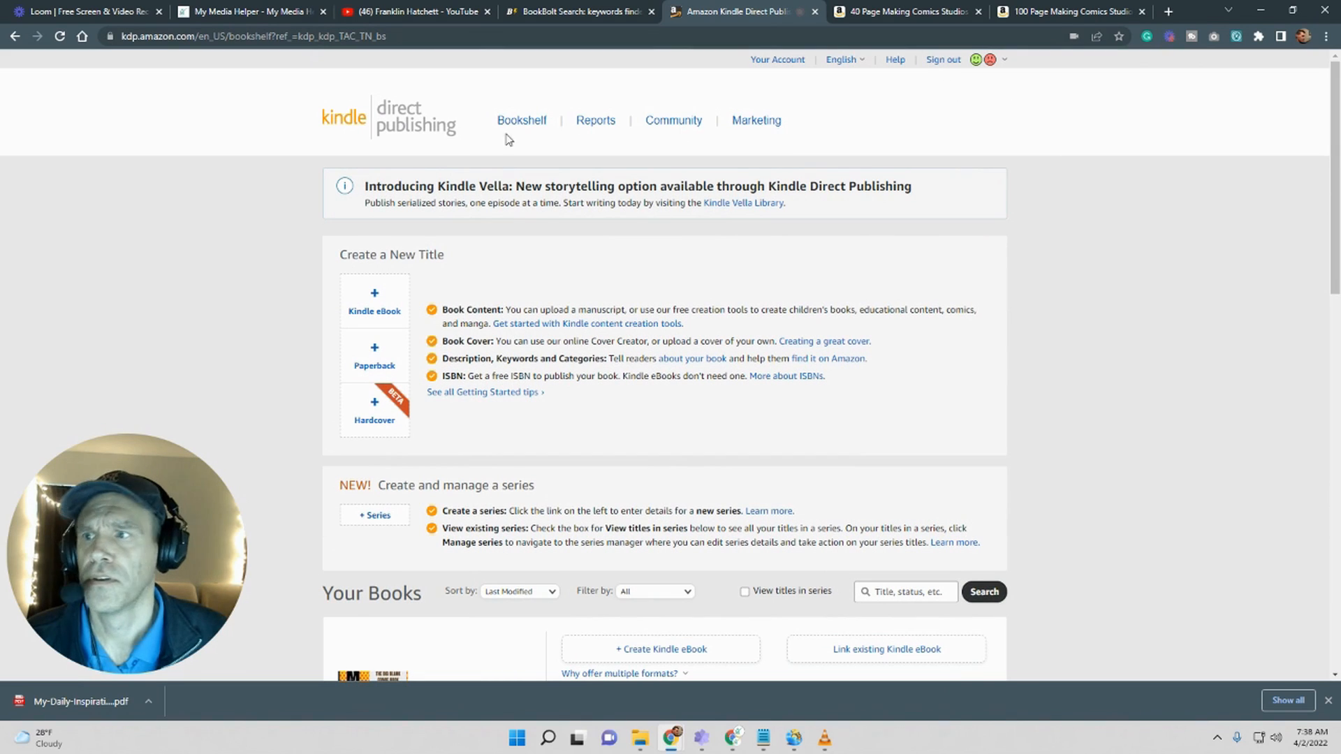
left_click(392, 125)
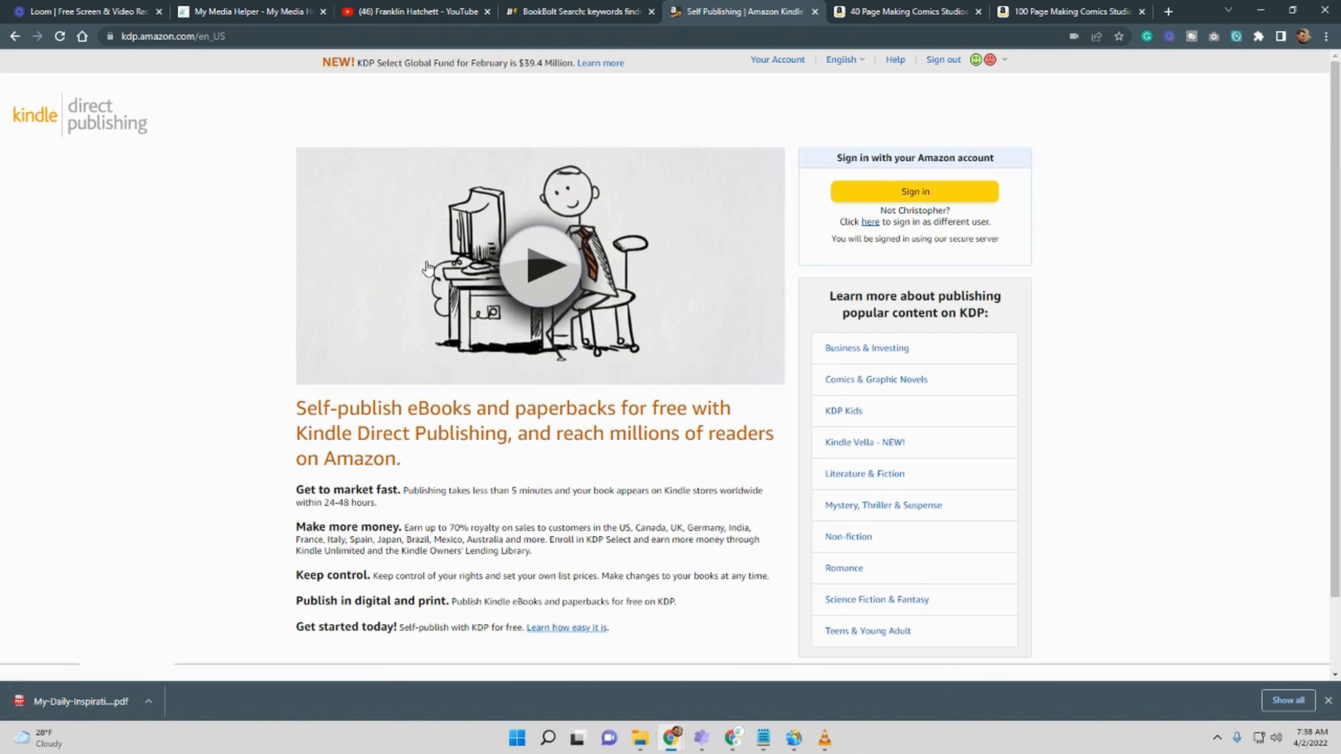
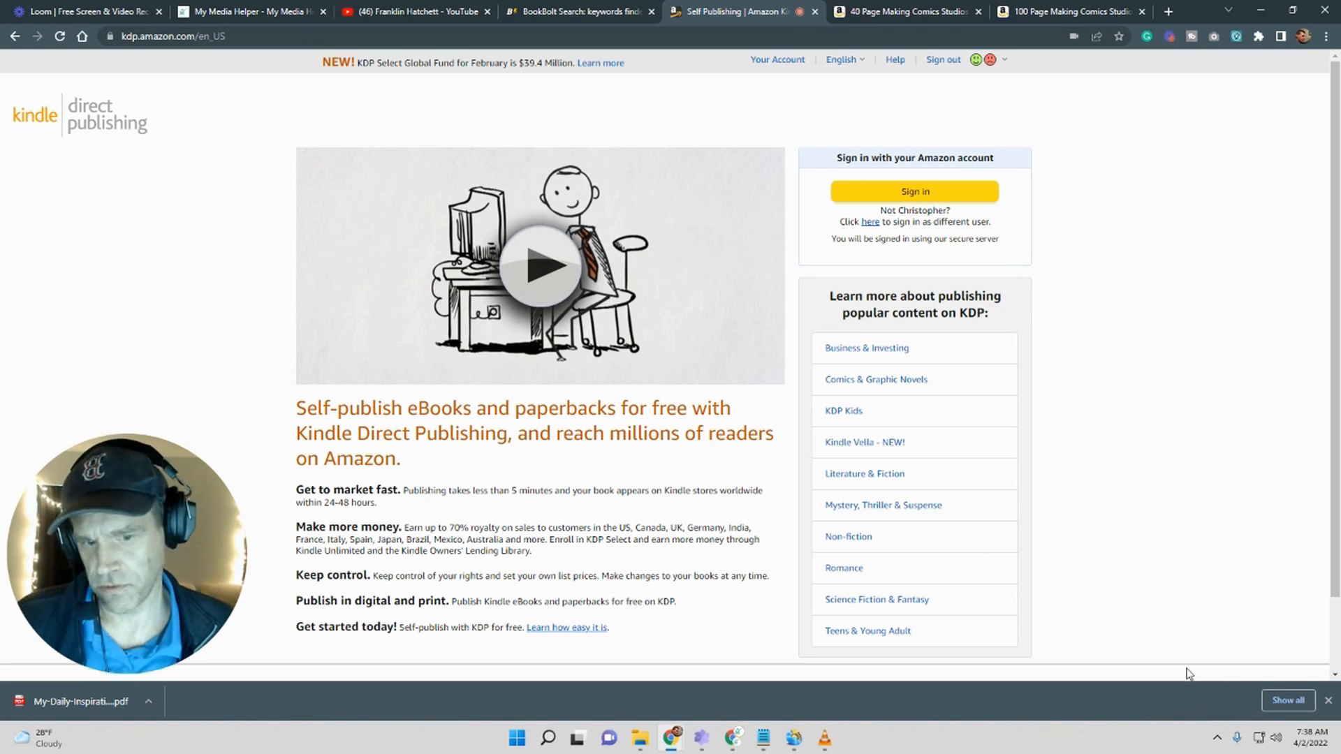
left_click(1327, 701)
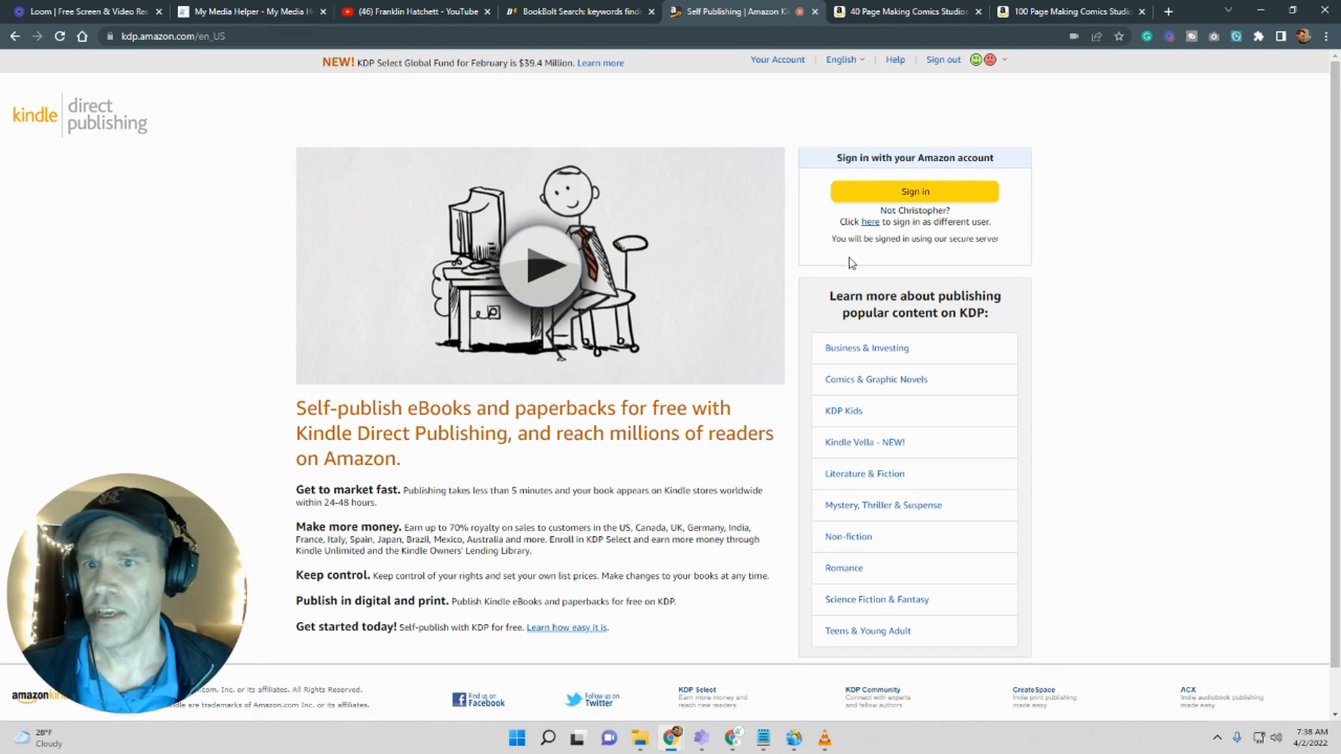
left_click(964, 194)
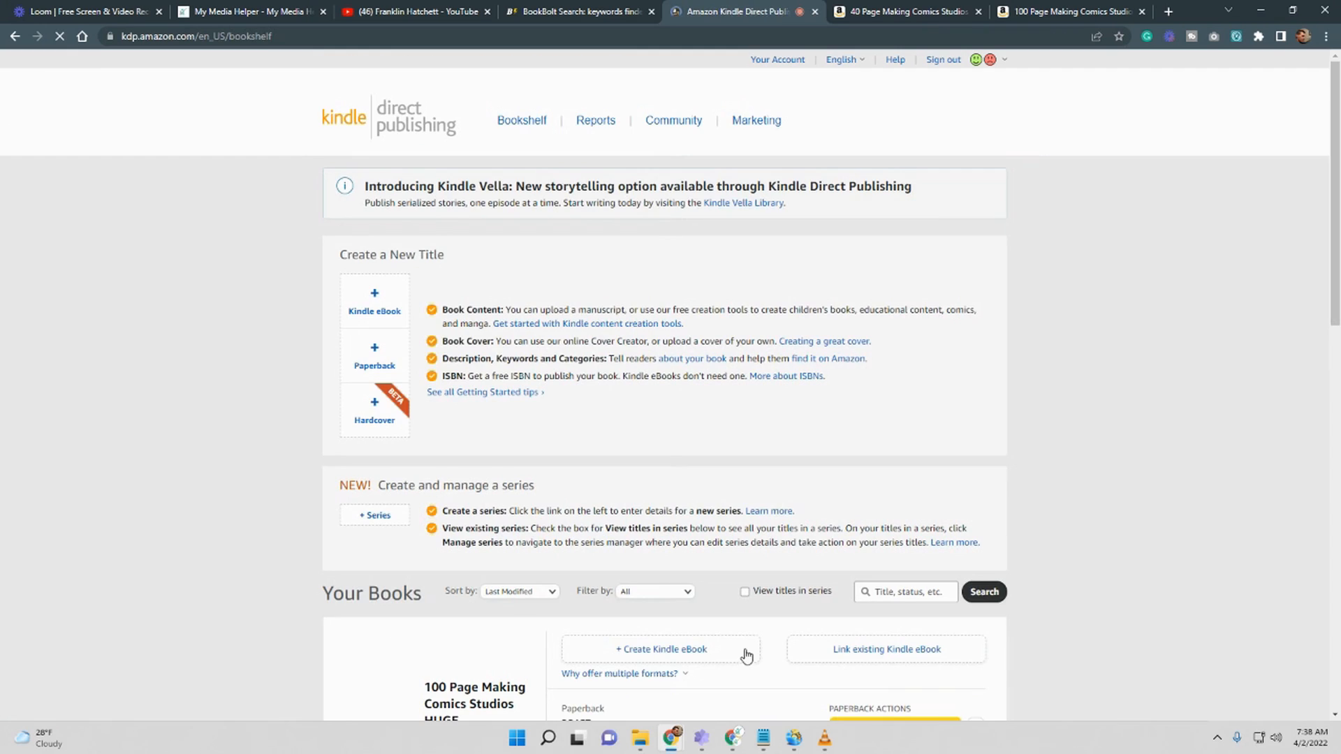
Step: Look through the existing titles on the KDP Bookshelf, including their formats, status and prices
scroll(794, 388, "down", 8)
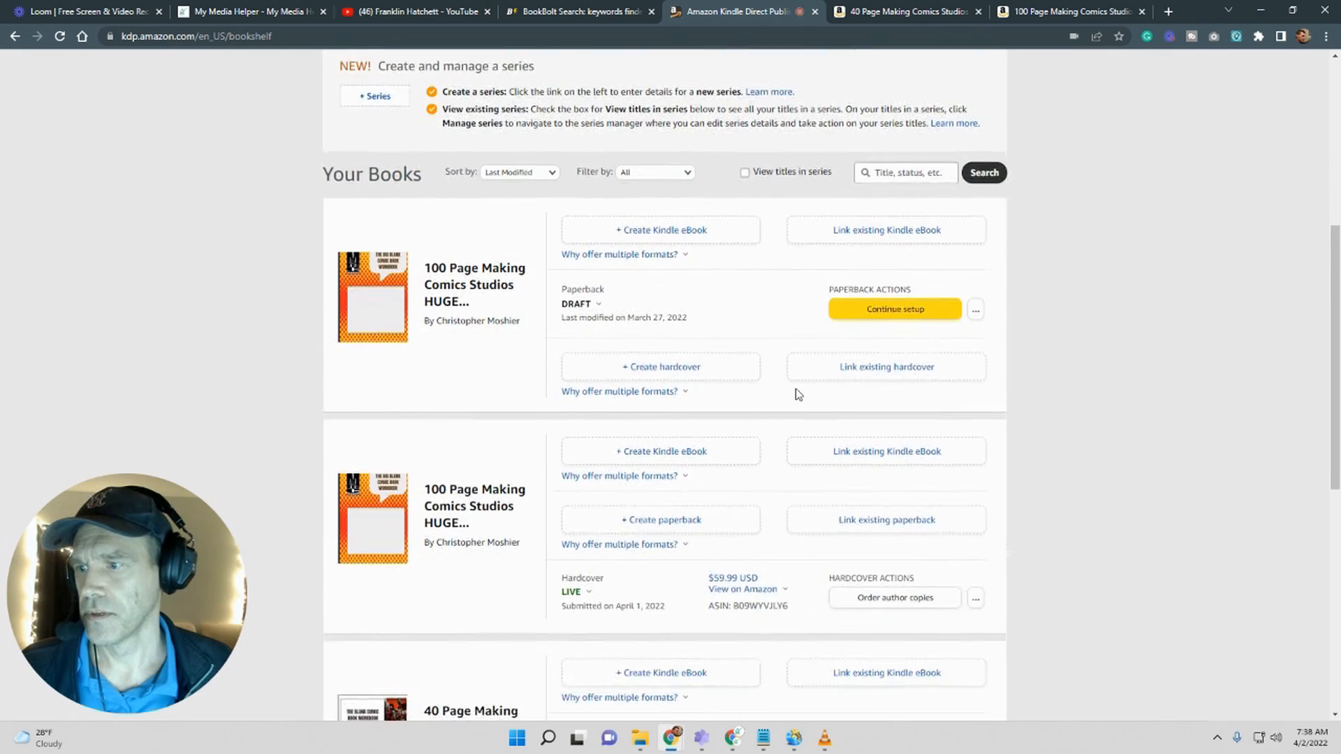
scroll(798, 395, "down", 5)
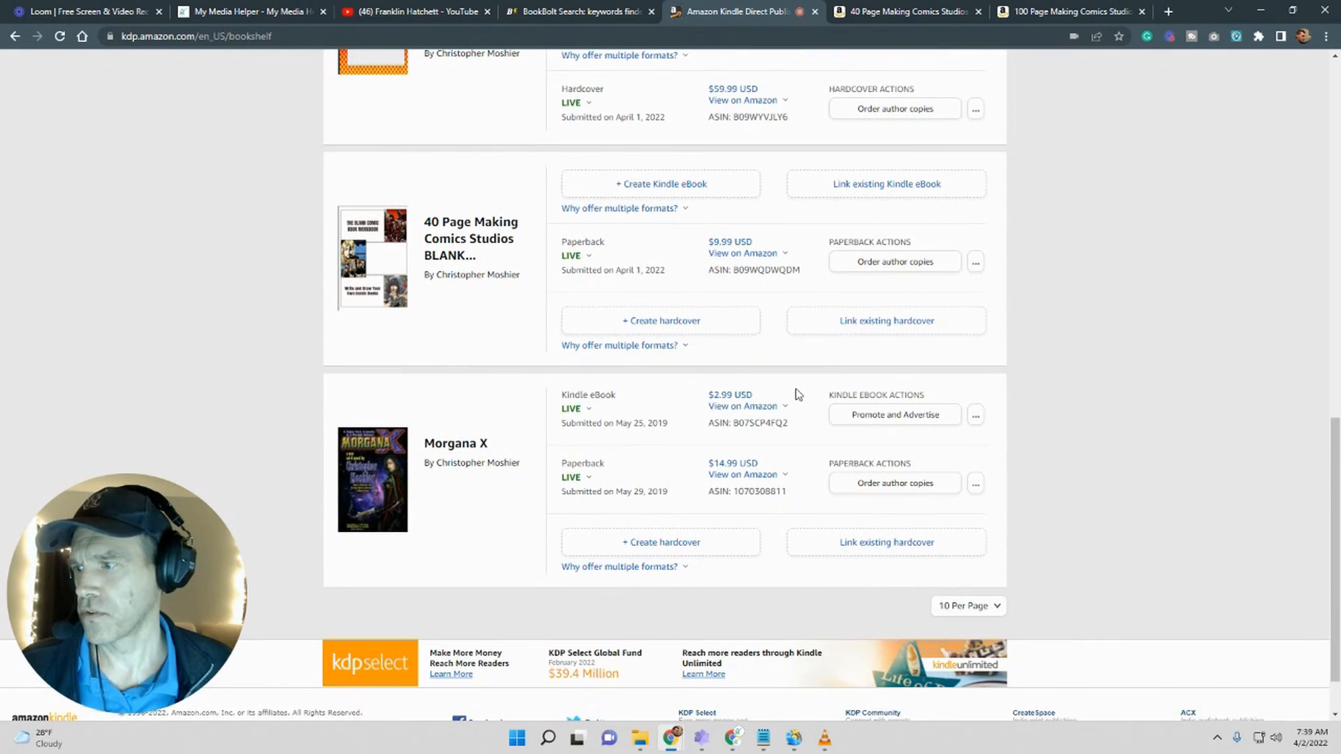
scroll(798, 394, "up", 1)
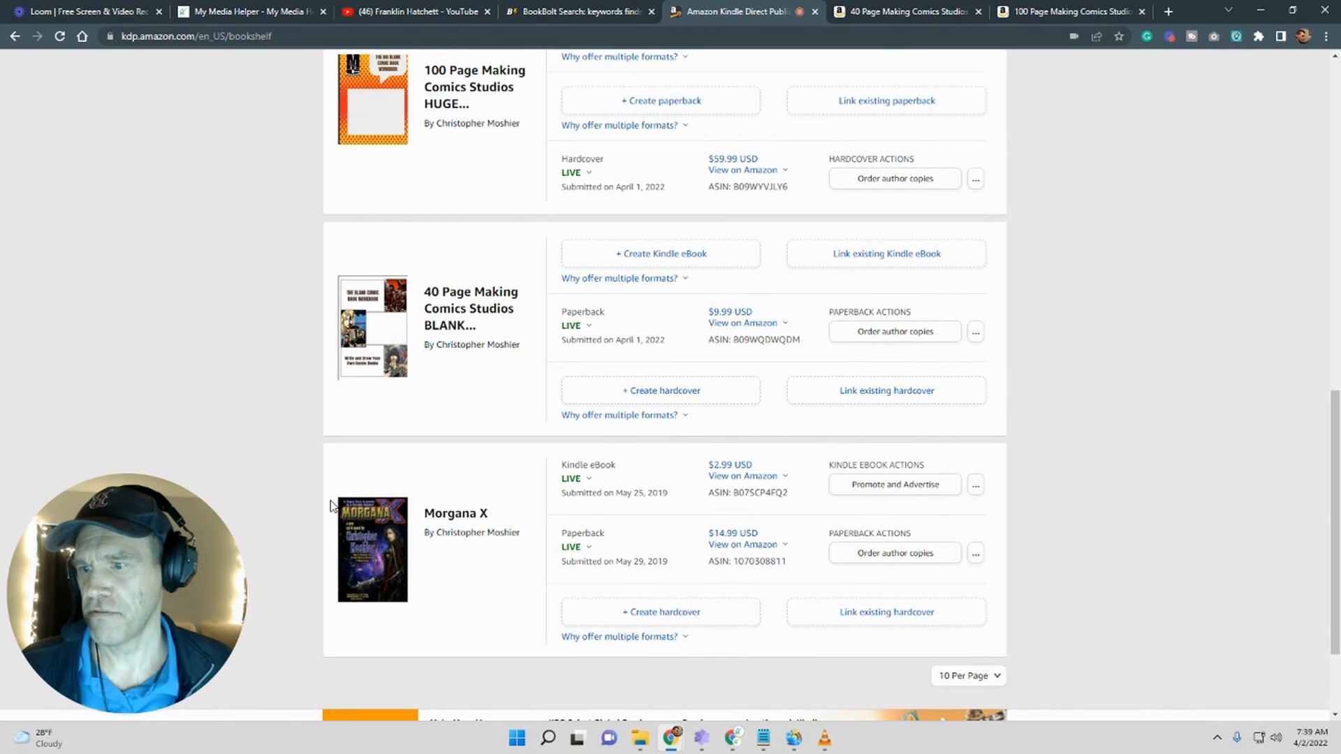
scroll(439, 602, "up", 1)
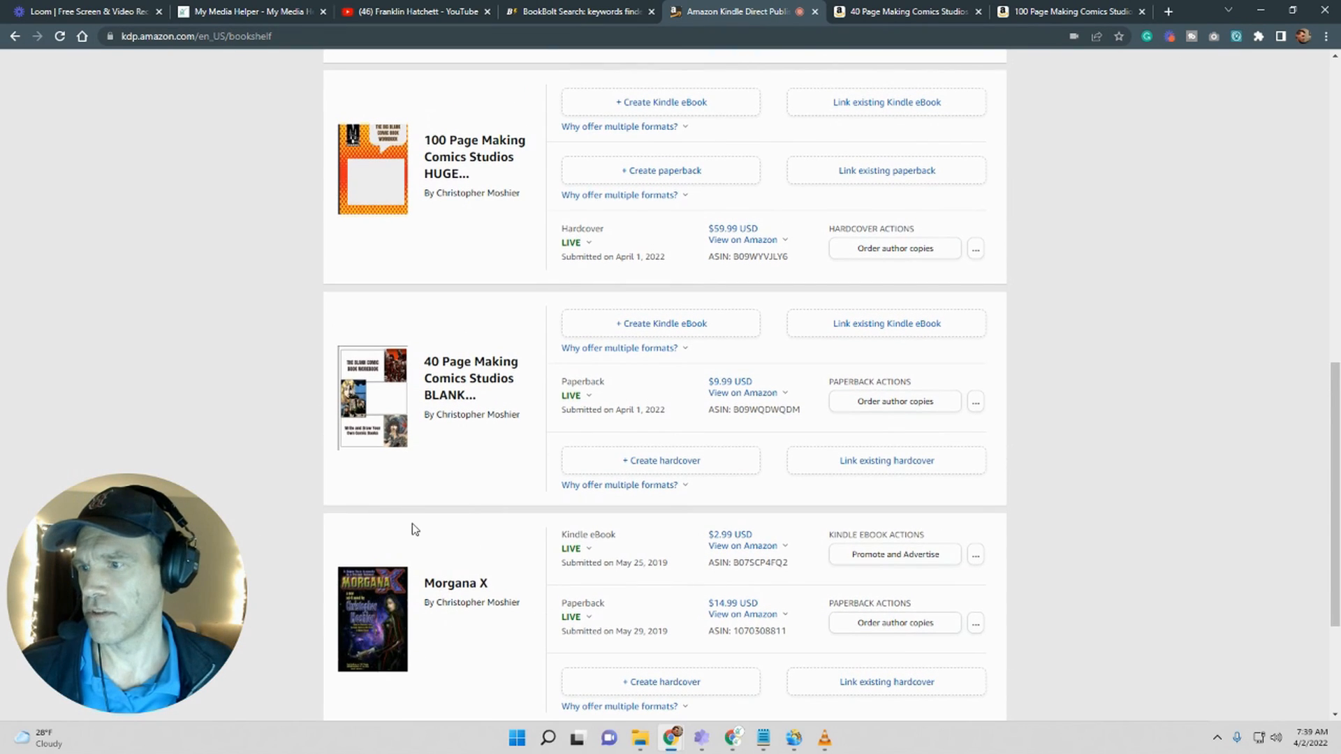
scroll(412, 529, "up", 3)
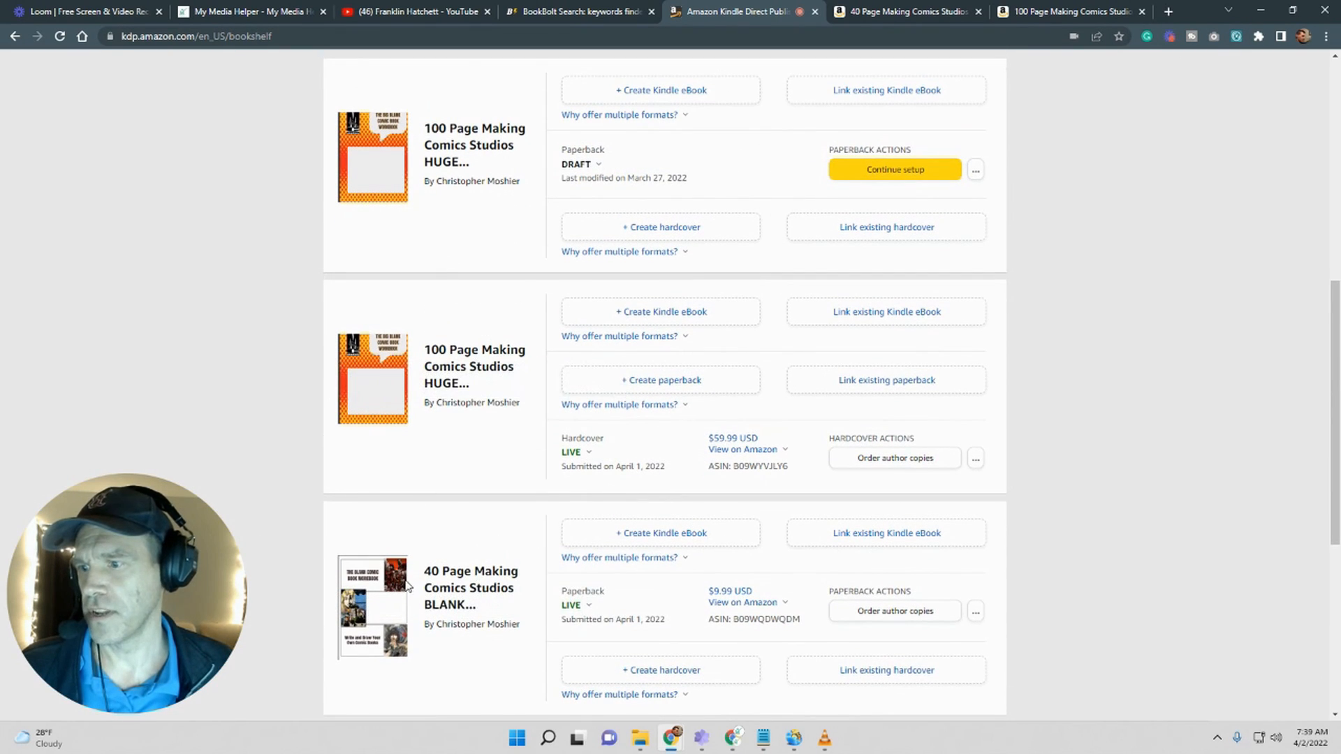
scroll(408, 586, "up", 5)
scroll(411, 564, "down", 3)
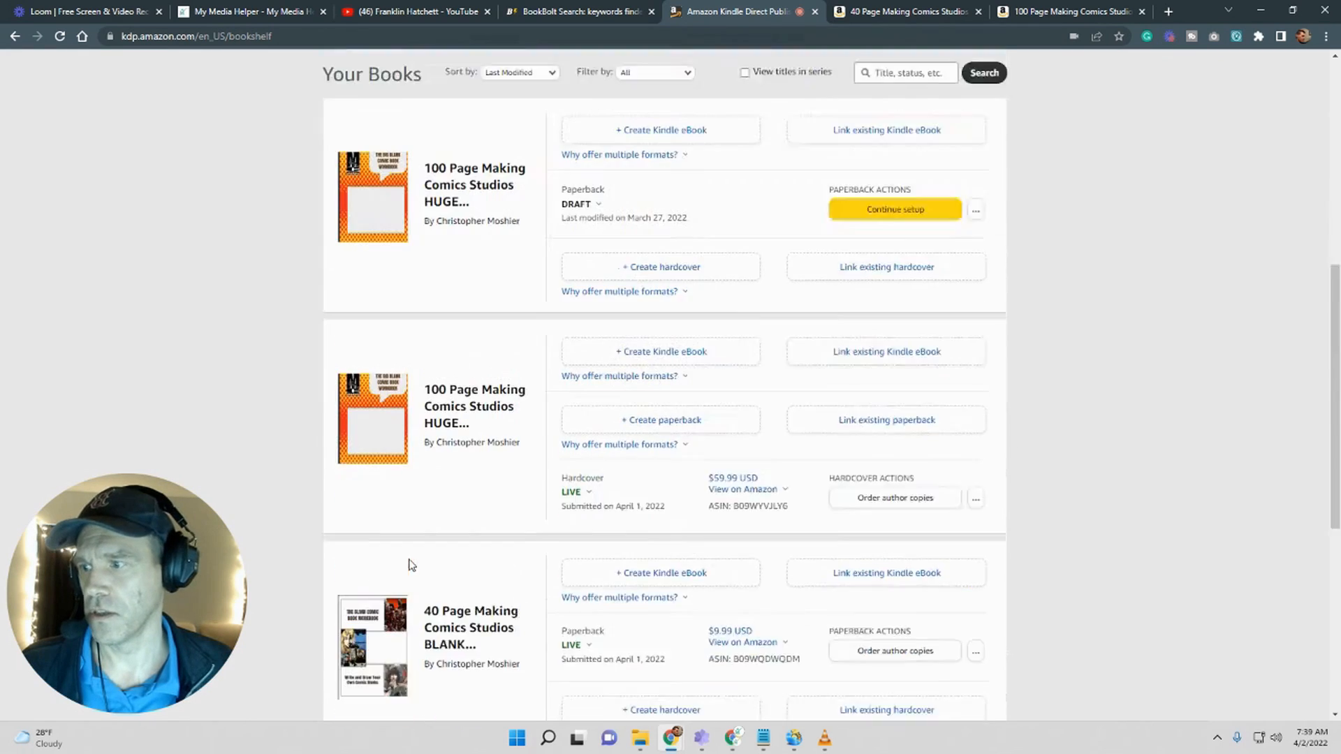
scroll(411, 564, "down", 9)
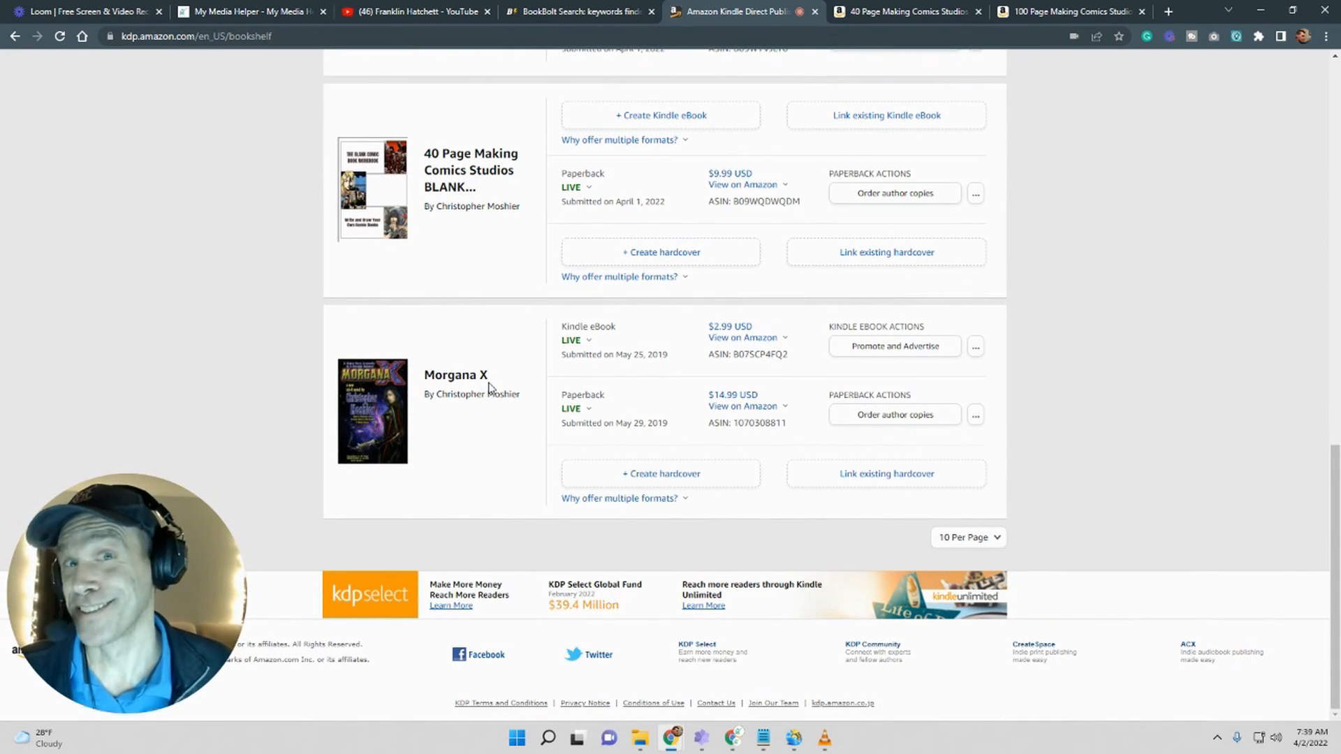
scroll(489, 391, "up", 11)
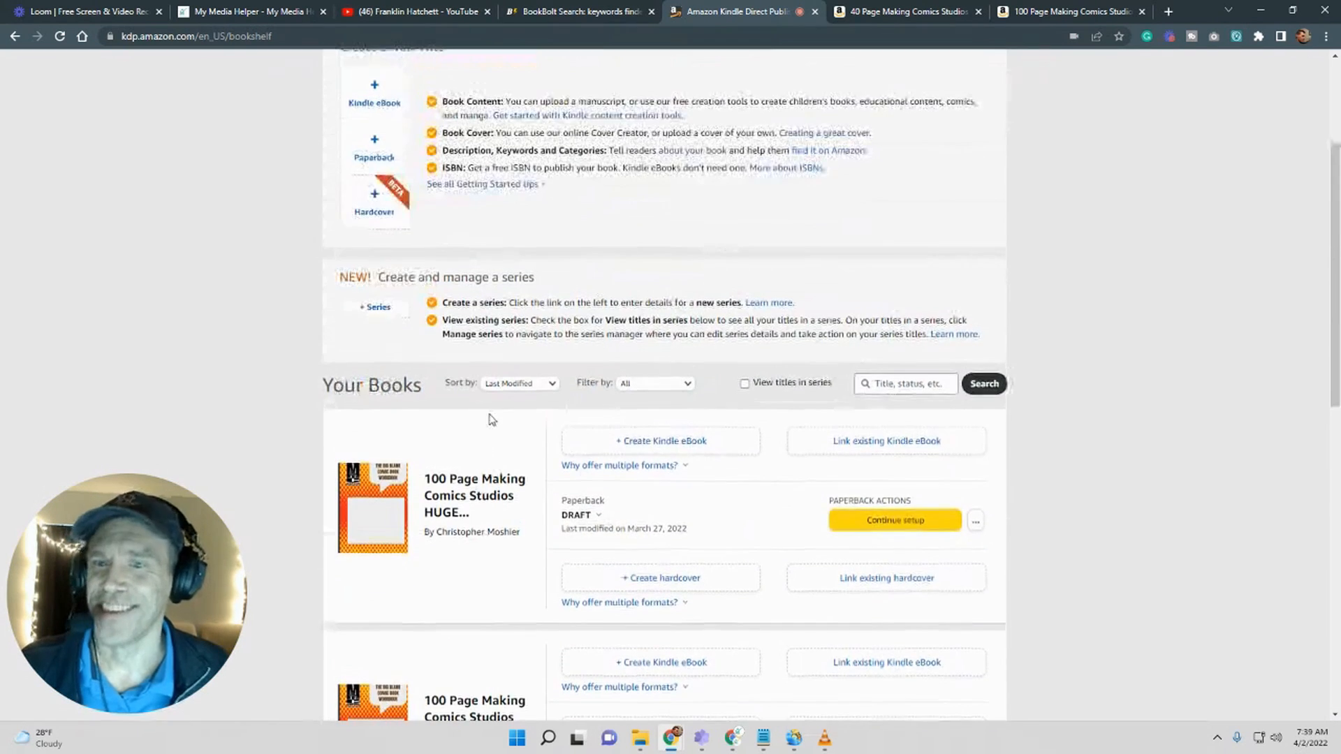
scroll(785, 411, "up", 3)
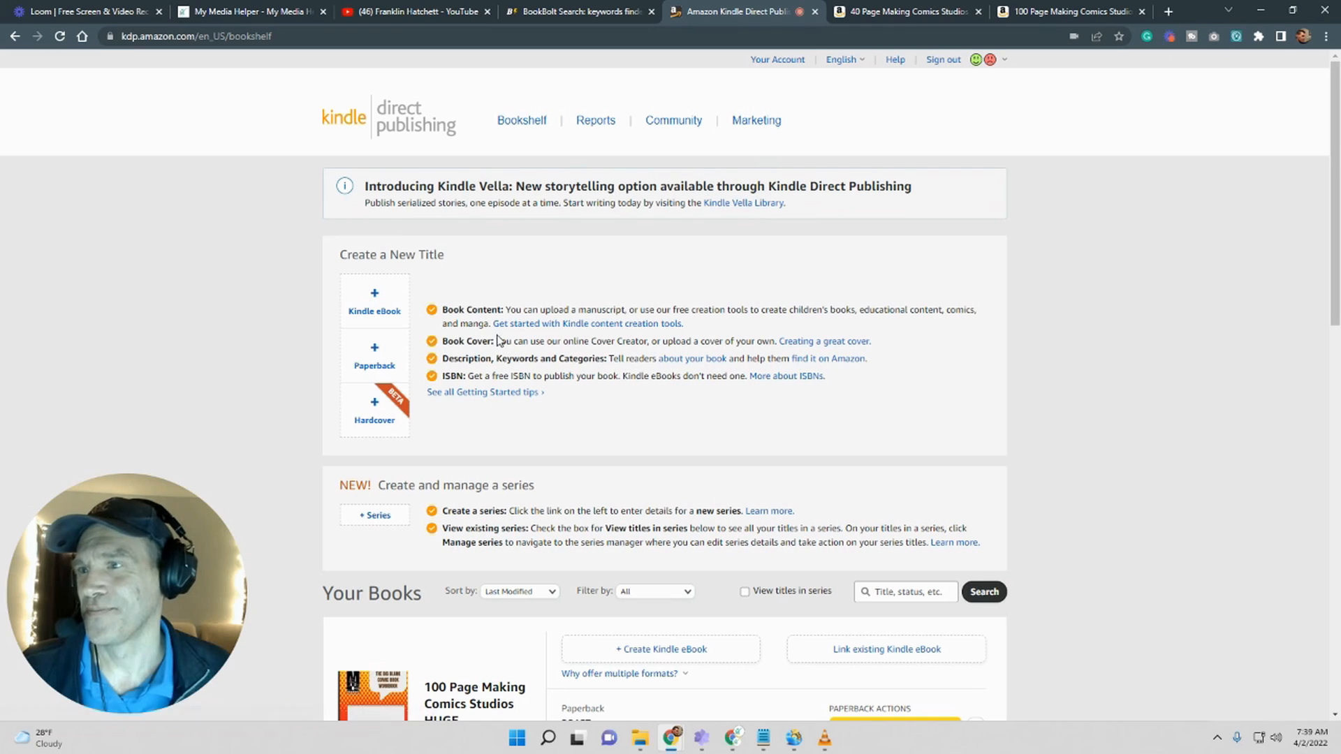
Step: Create a new paperback title from the Bookshelf and begin its Book Title entry
left_click(375, 356)
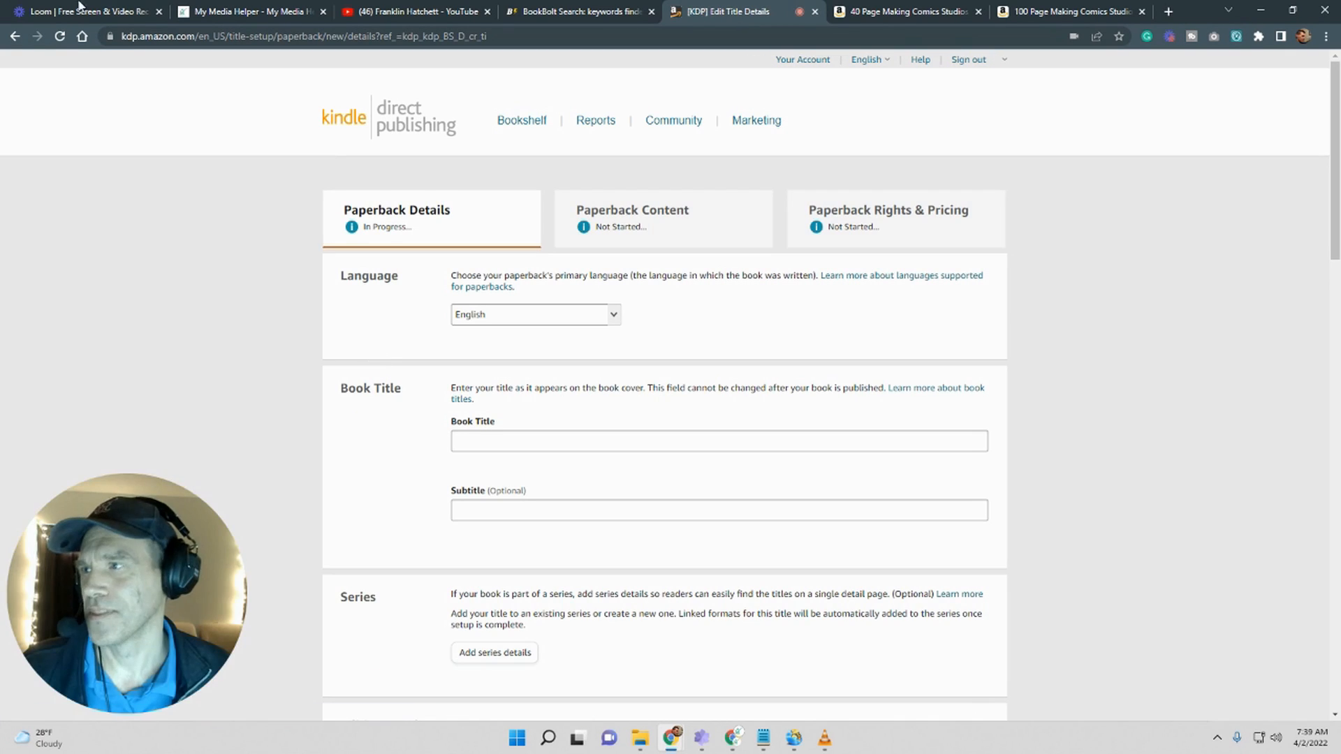
left_click(15, 37)
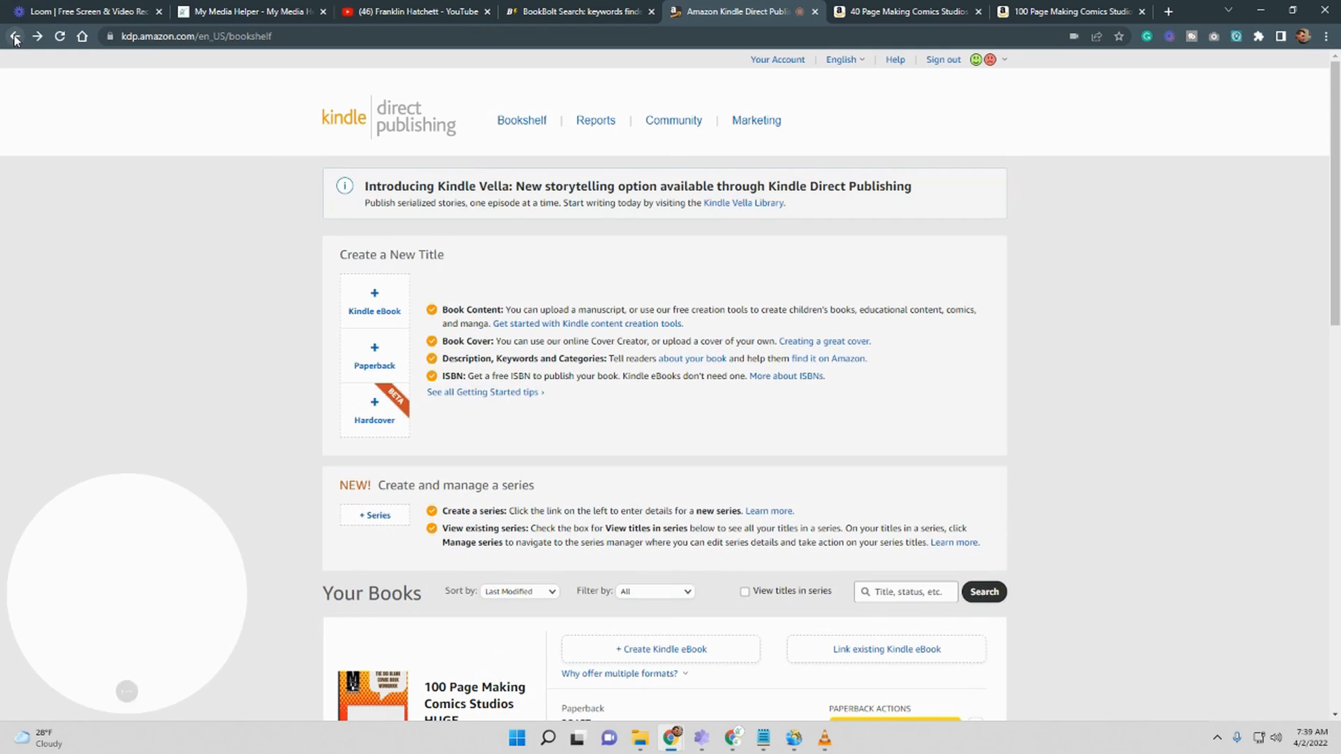
left_click(377, 357)
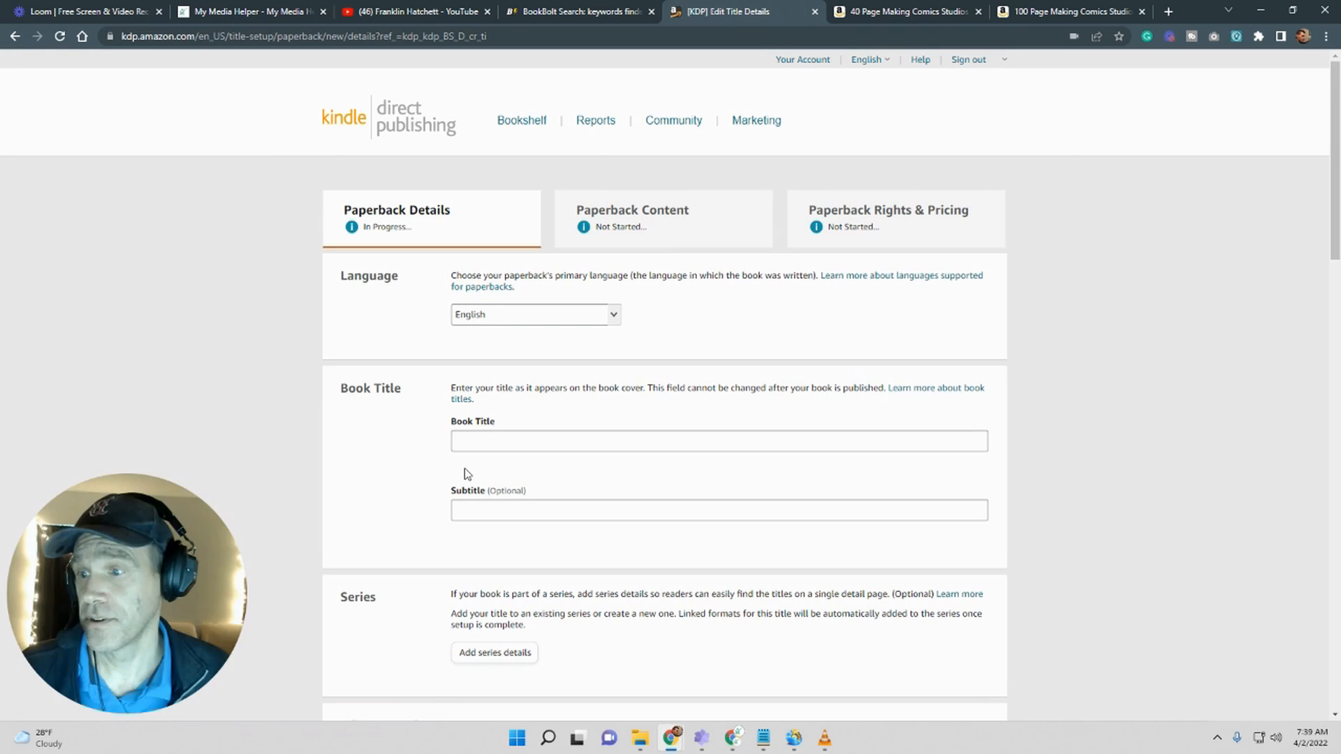
left_click(489, 446)
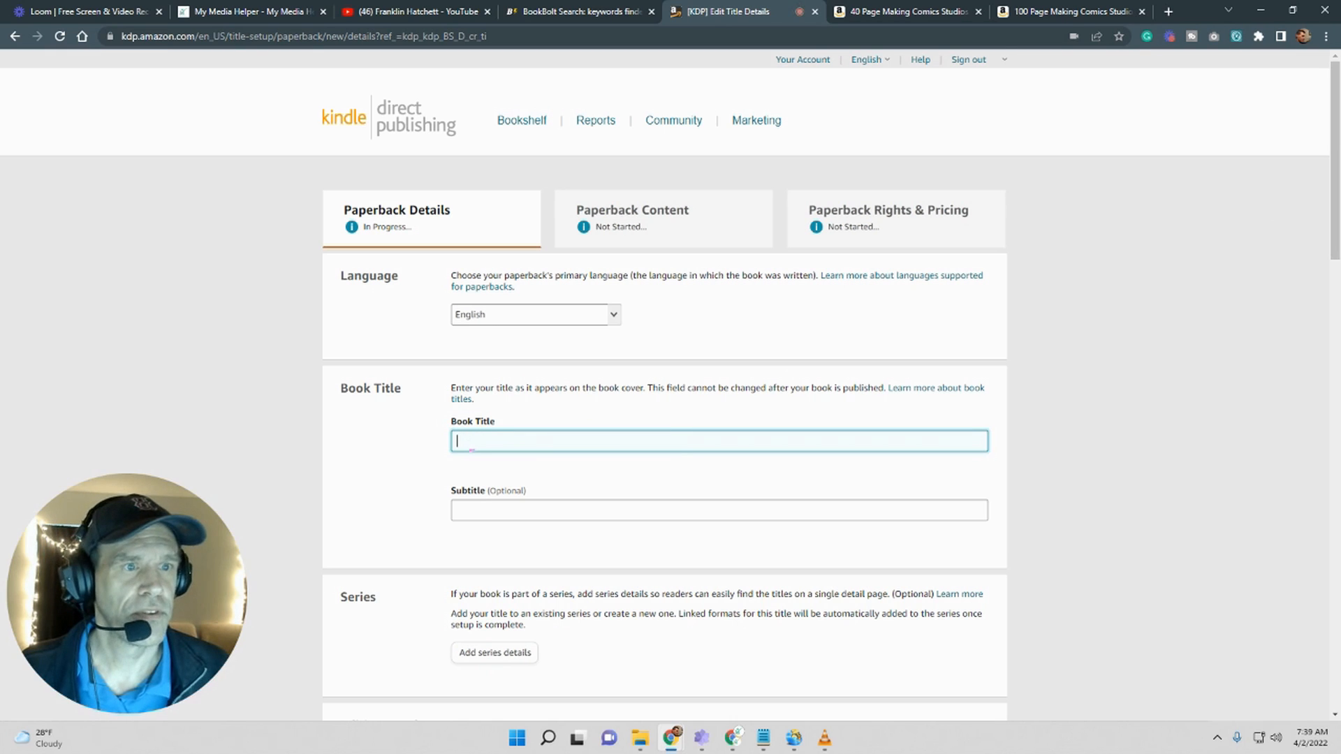
Step: Open My-Daily-Inspiration-Journal-Cover.pdf from the Desktop, check the title wording on the cover, and minimize the PDF
left_click(1292, 9)
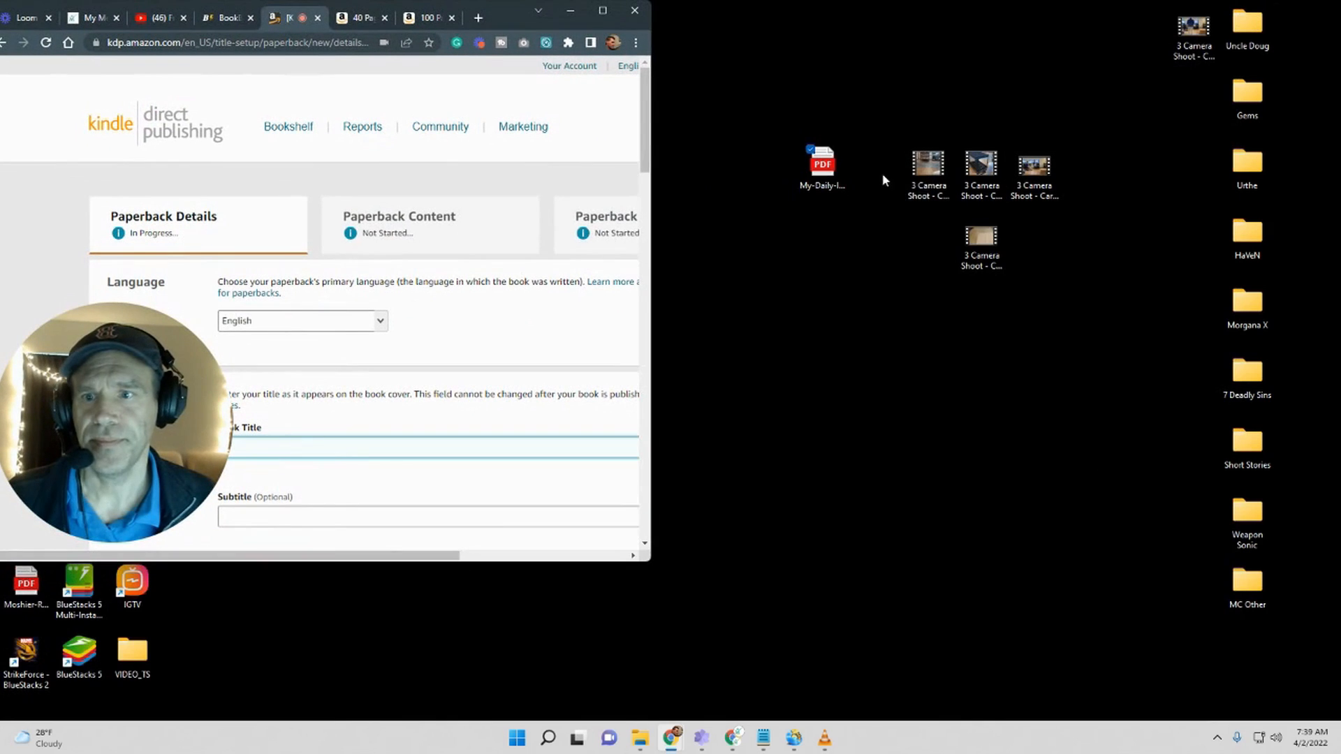
double_click(822, 164)
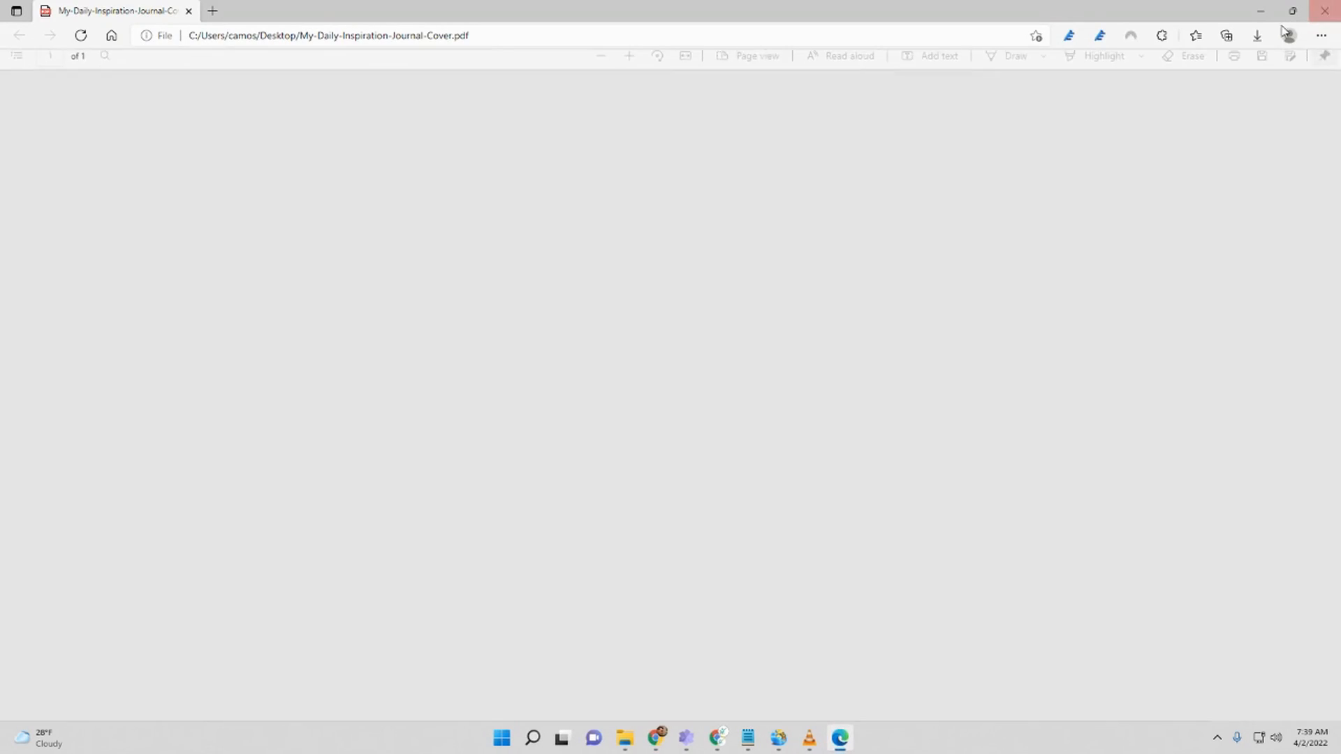
left_click(1292, 10)
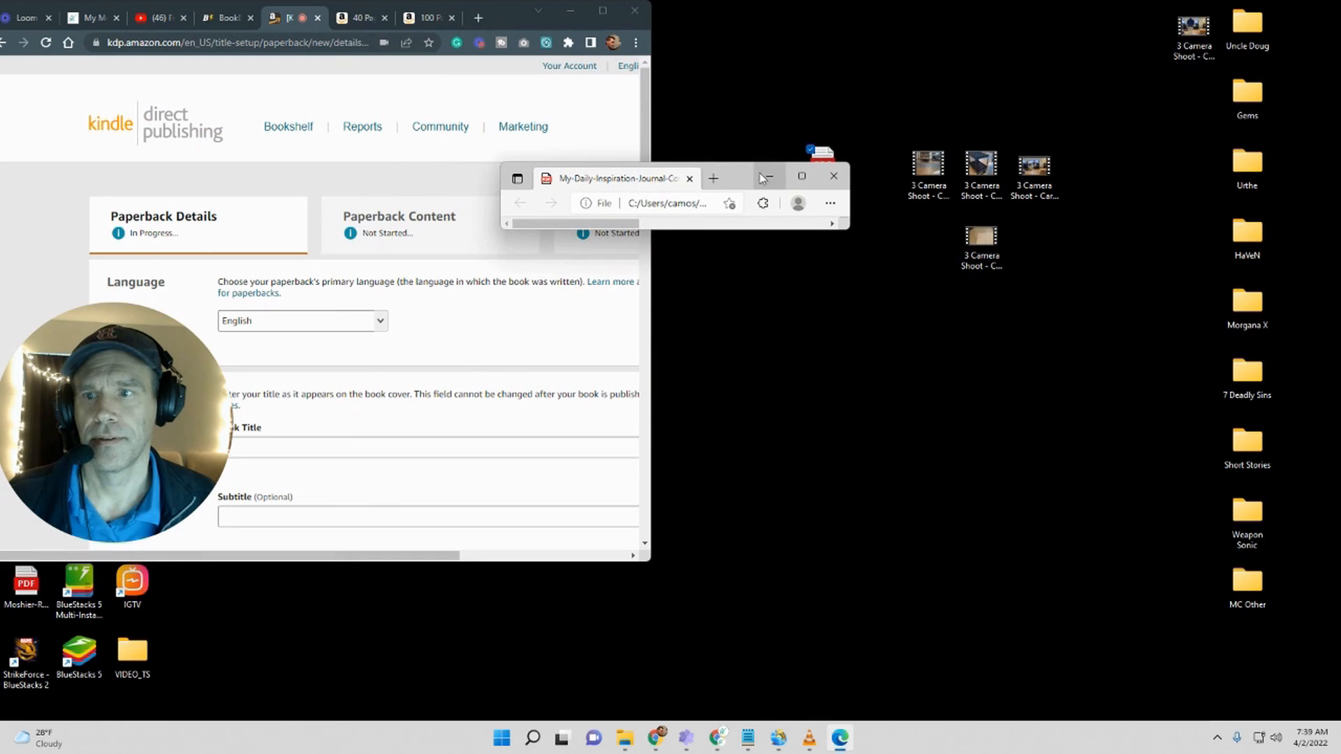
left_click(761, 175)
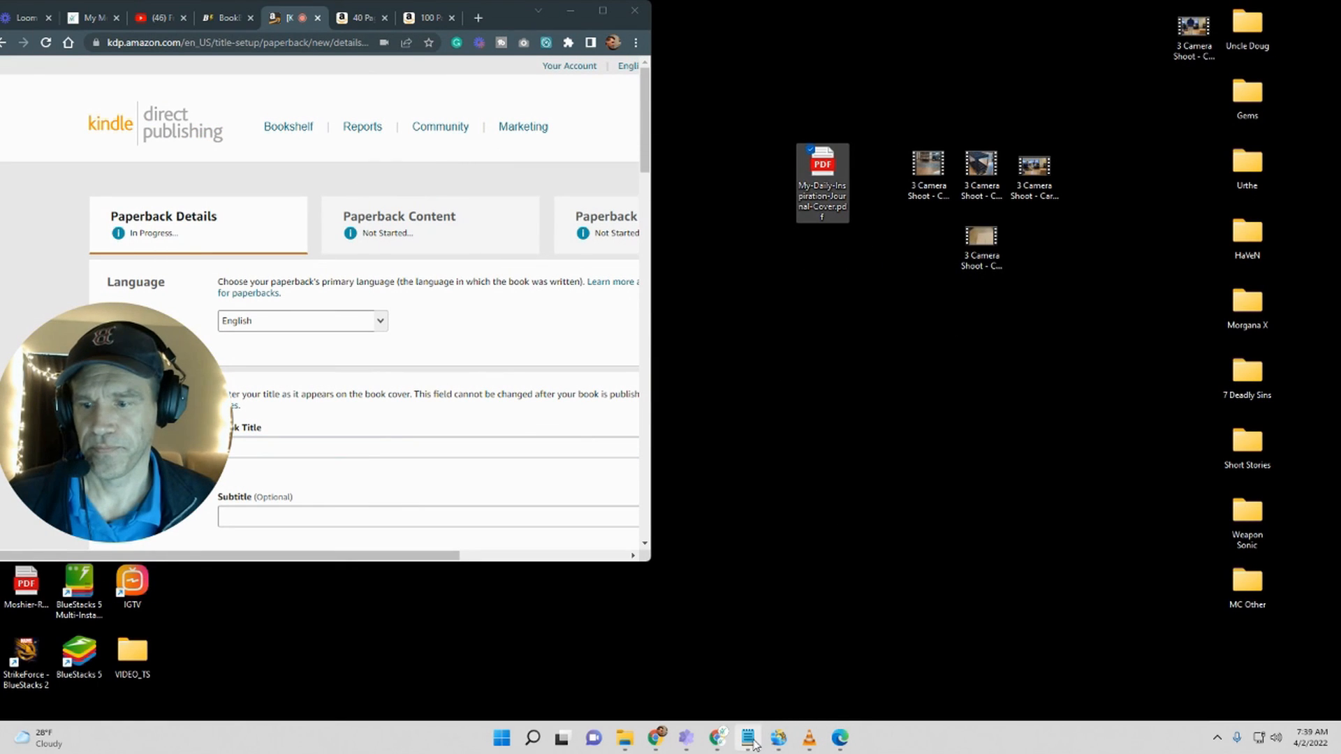
mouse_move(654, 746)
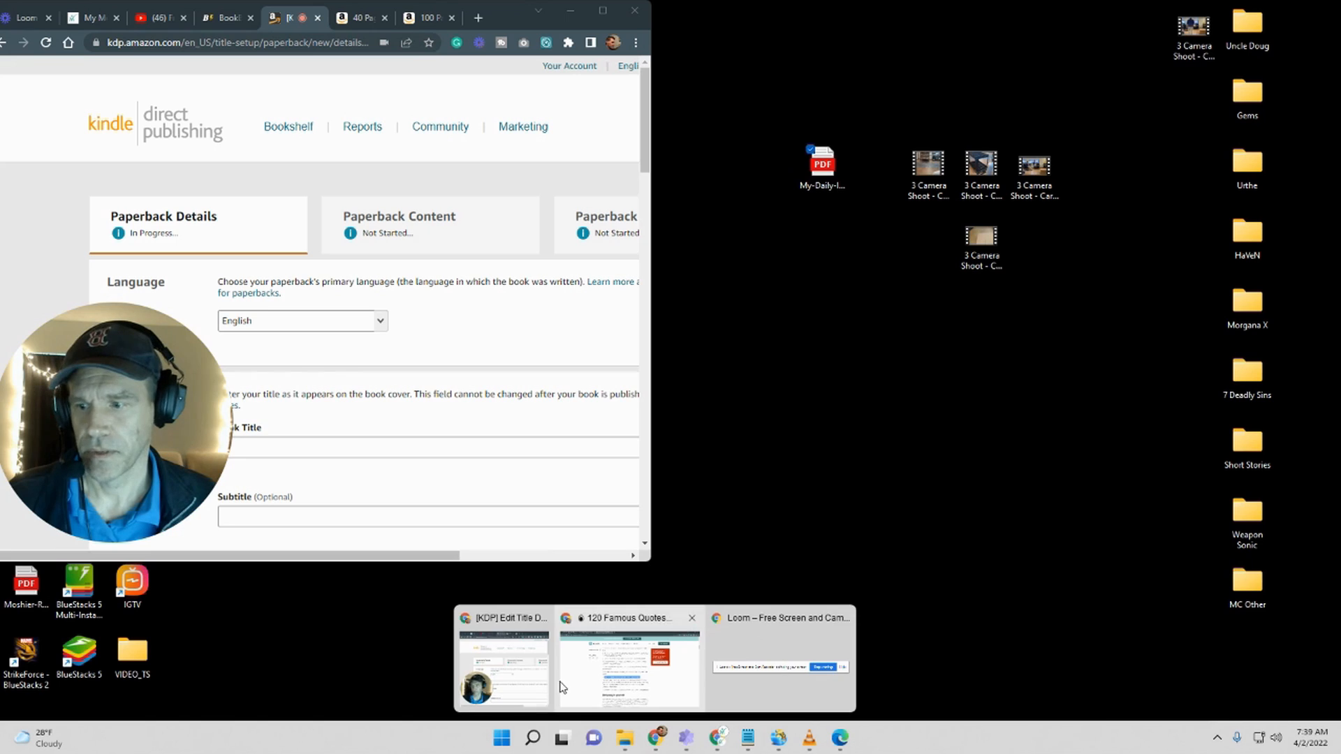
left_click(521, 681)
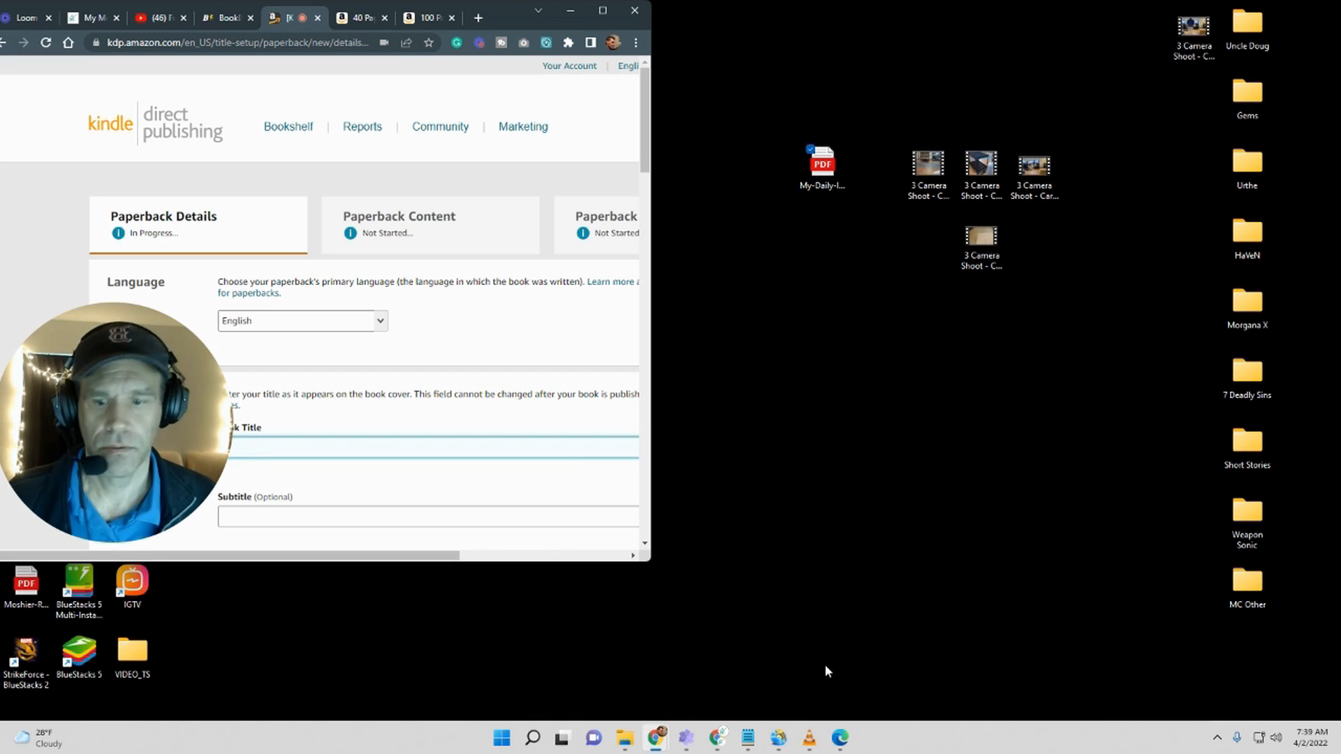
left_click(840, 737)
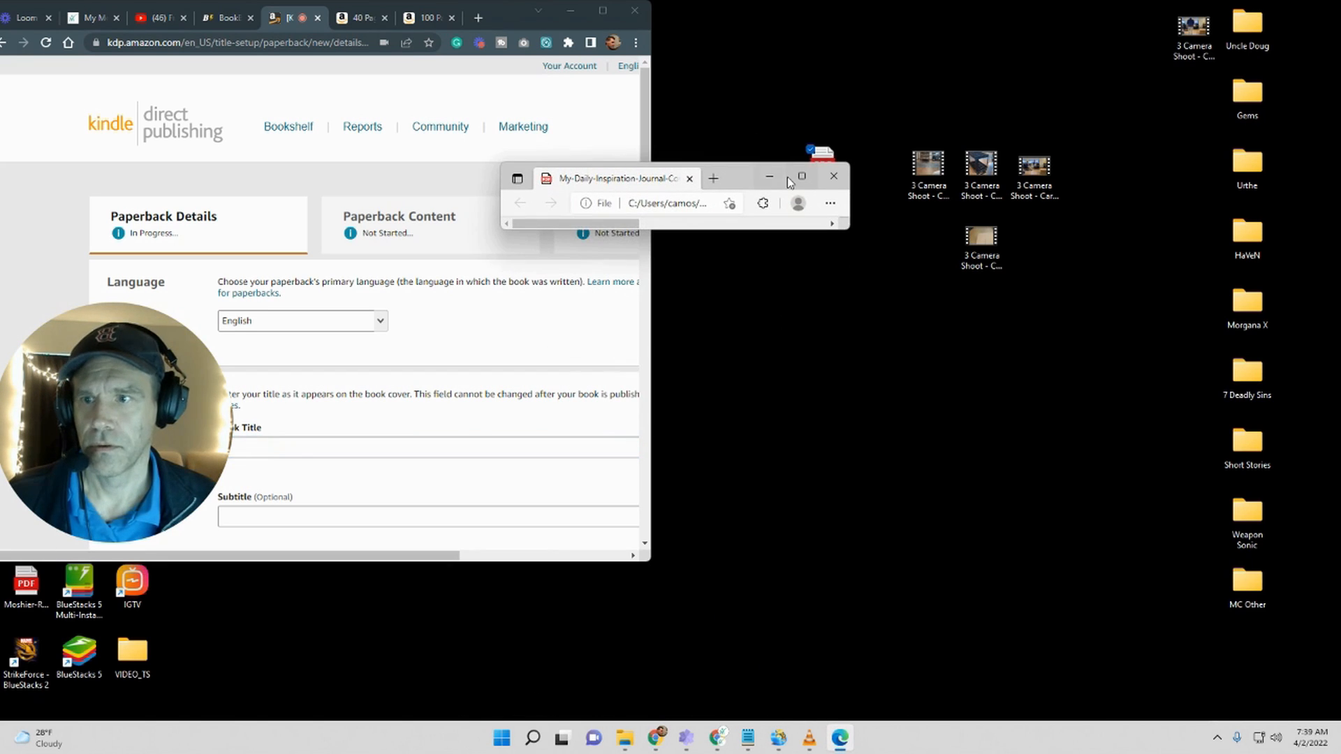
left_click(802, 176)
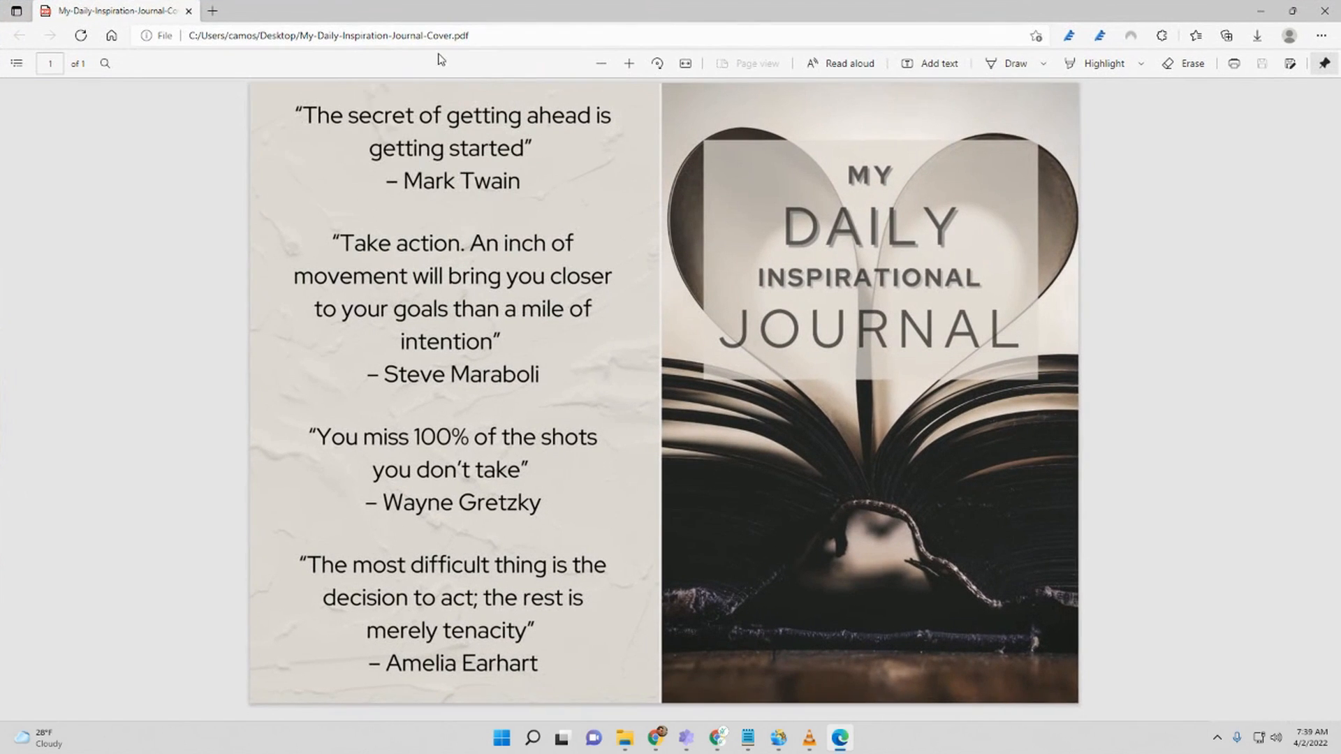
left_click(1293, 11)
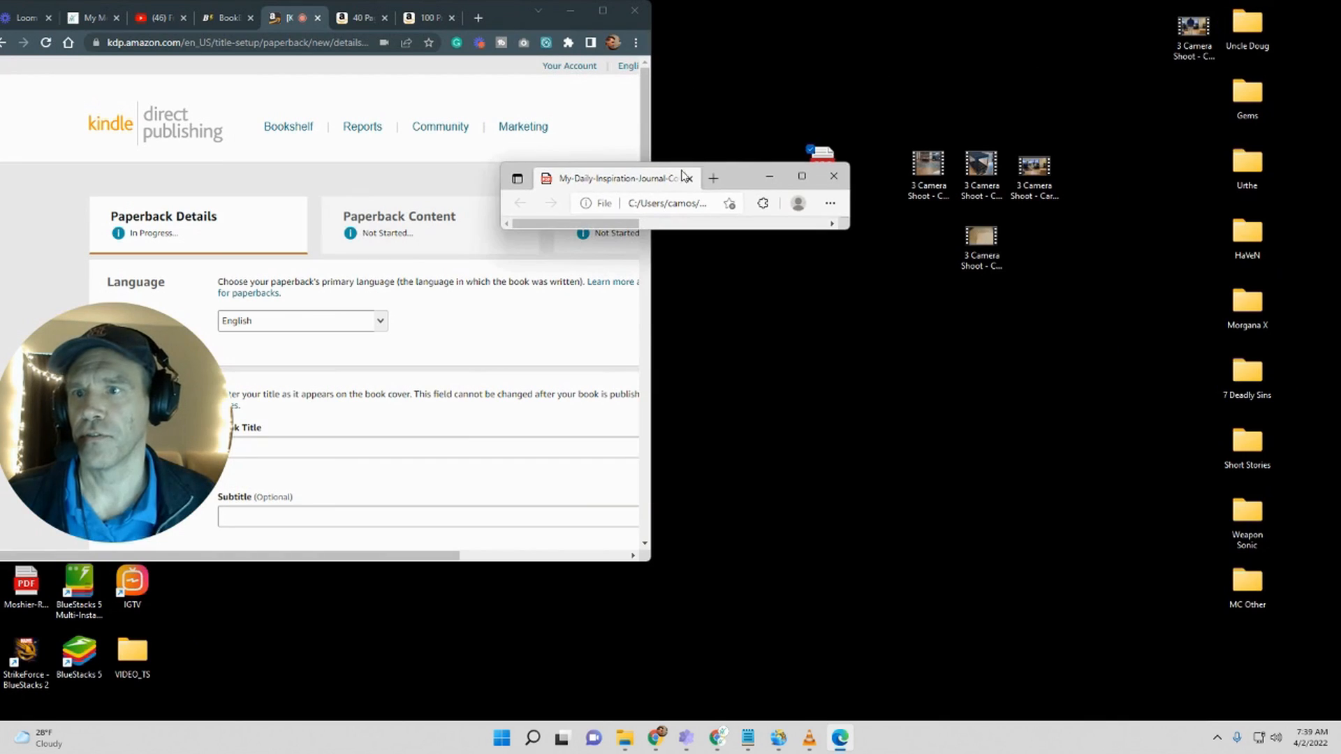
left_click(769, 176)
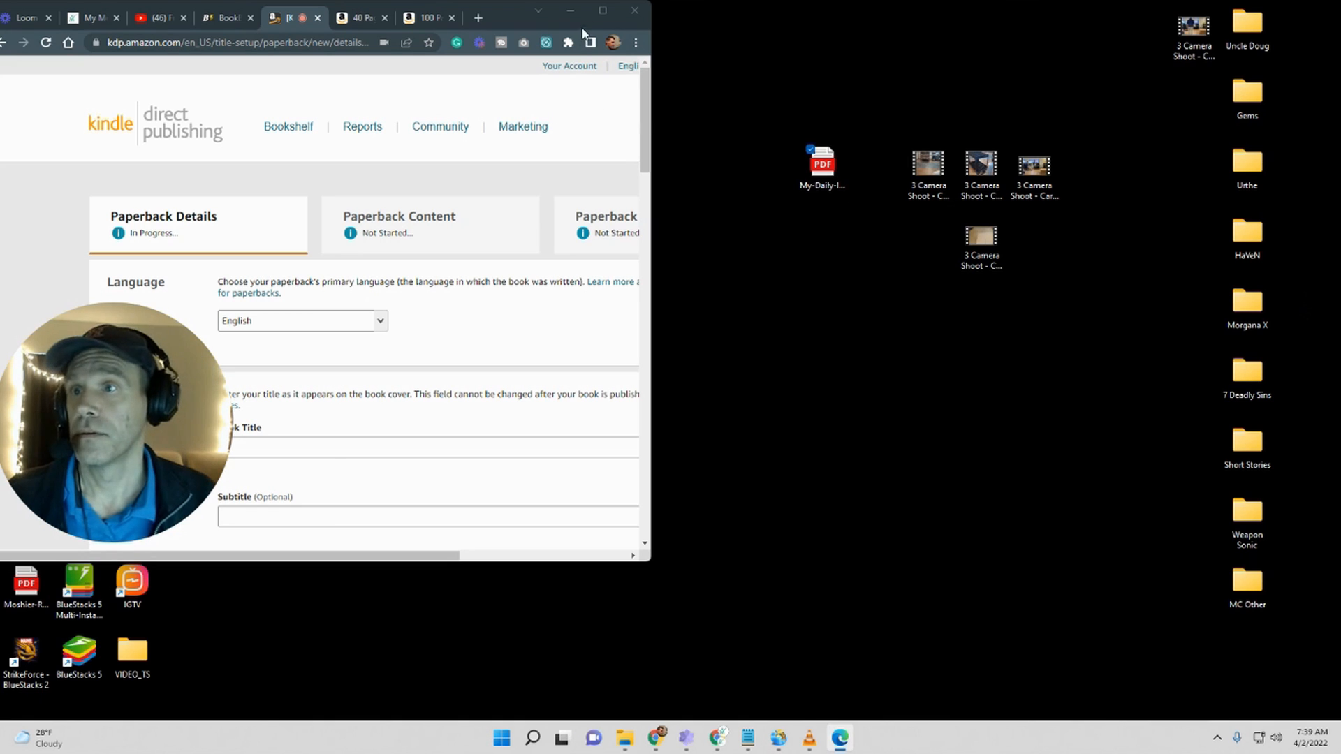
Step: Return to the full-size Paperback Details page and set the book title to "My Daily Inspirational Journal"
left_click(602, 13)
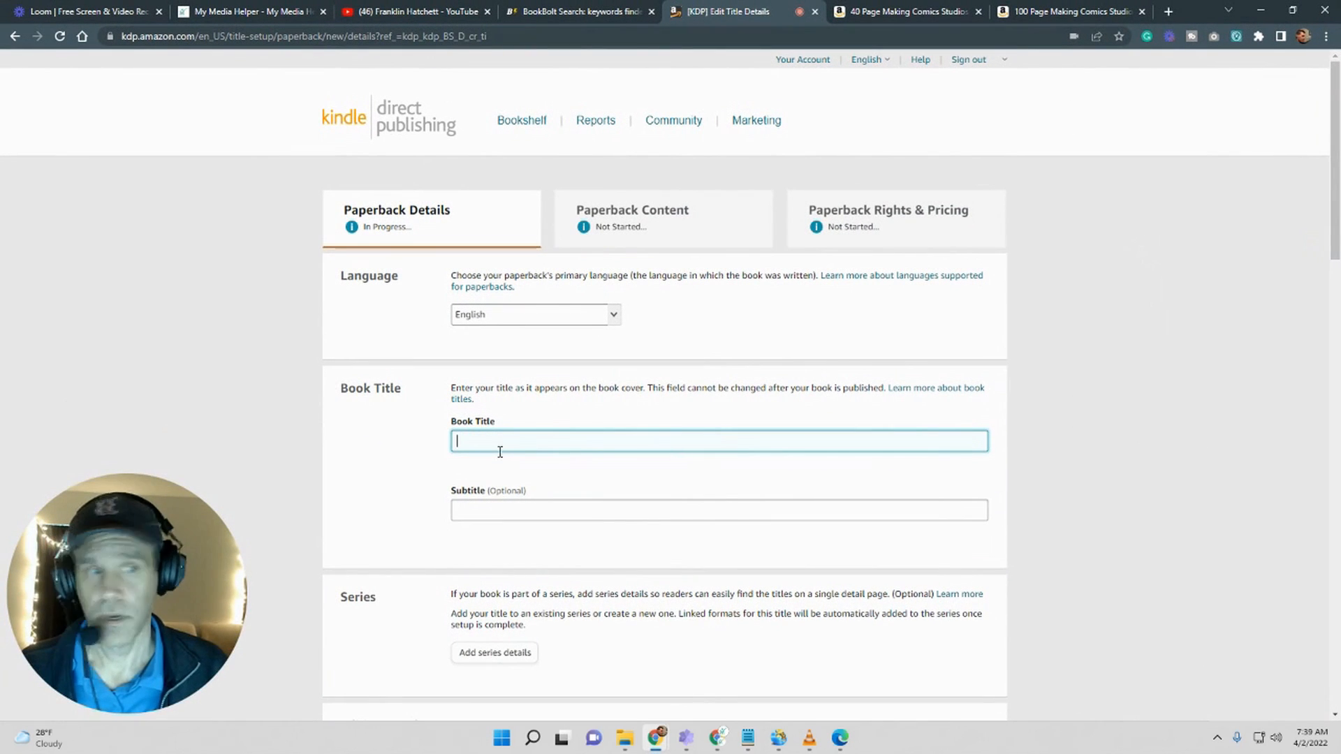
type("My Daily Inspirational Journal")
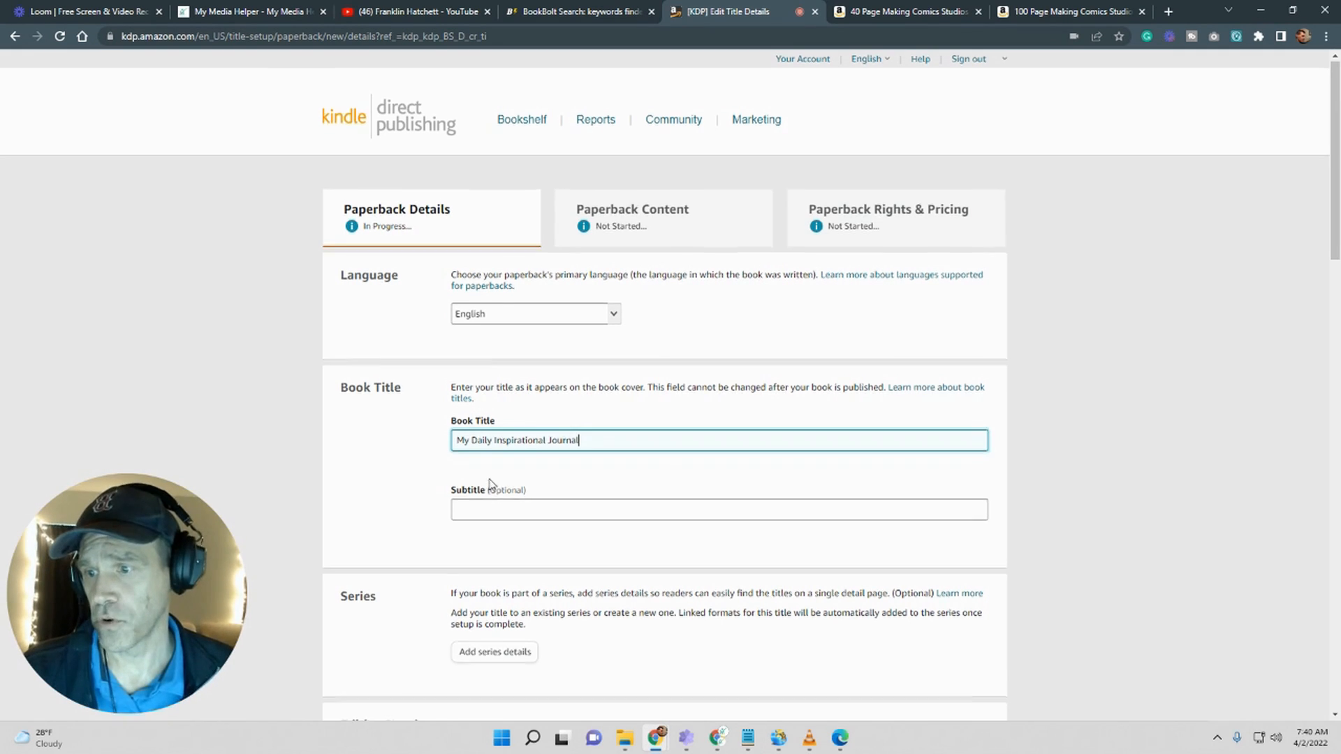
Step: Insert the word "Personal" before "Daily" in the book title
scroll(419, 420, "down", 2)
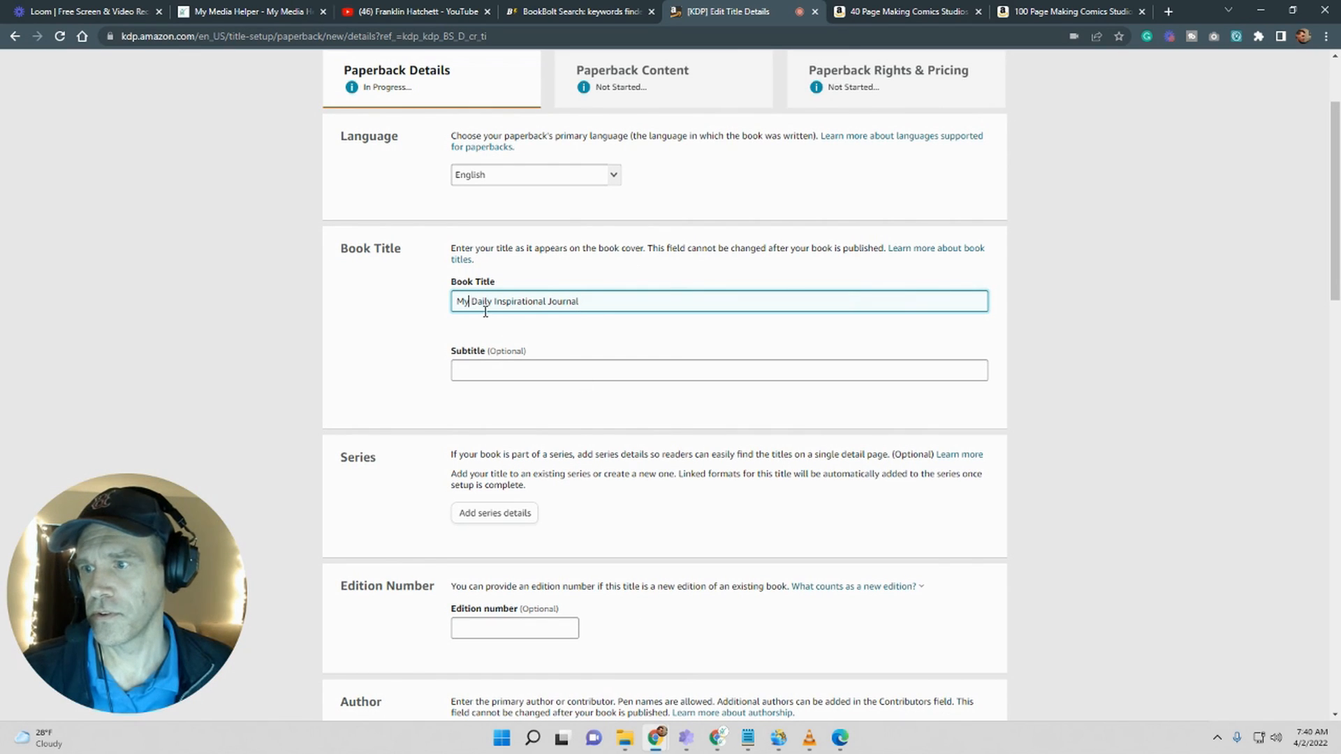
type("Personal")
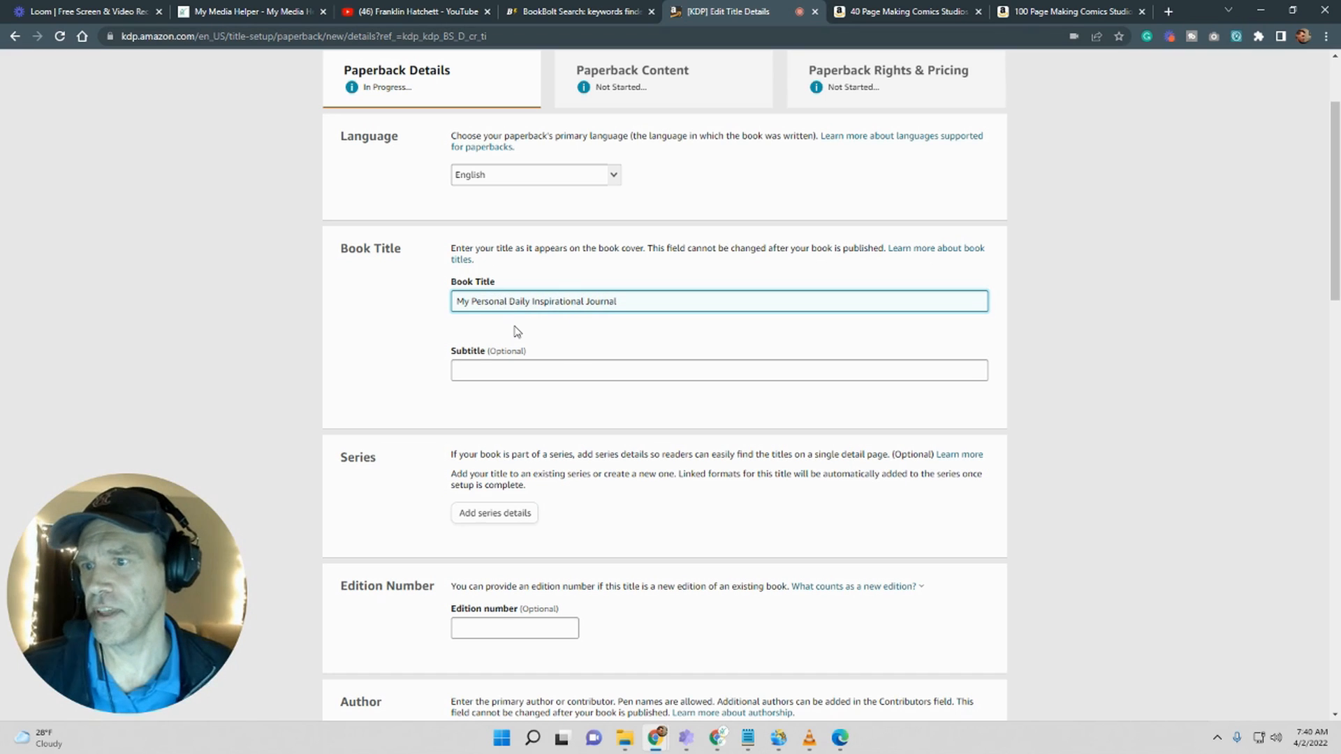
left_click(400, 344)
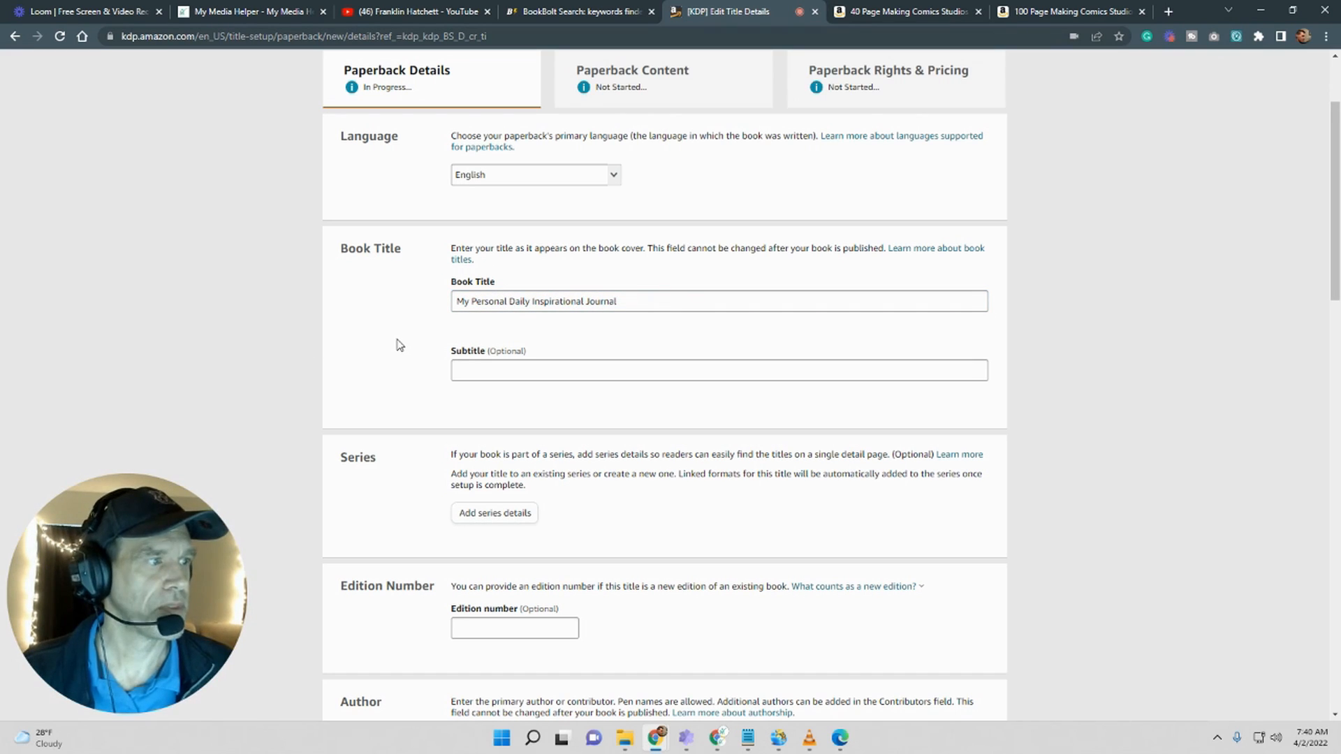
Step: Remove the word "Personal" from the book title
left_click(511, 301)
key("BackSpace")
key("BackSpace")
key("BackSpace")
key("BackSpace")
key("BackSpace")
key("BackSpace")
key("BackSpace")
key("BackSpace")
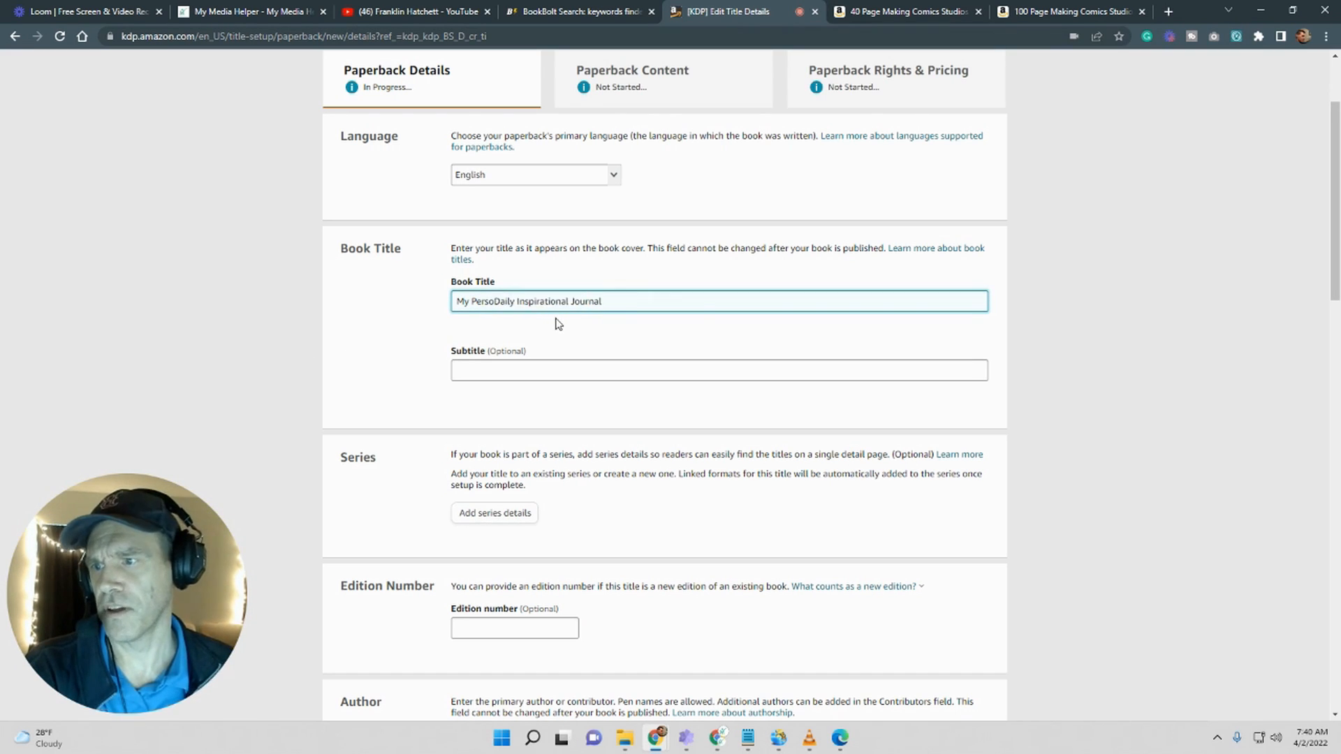
key("BackSpace")
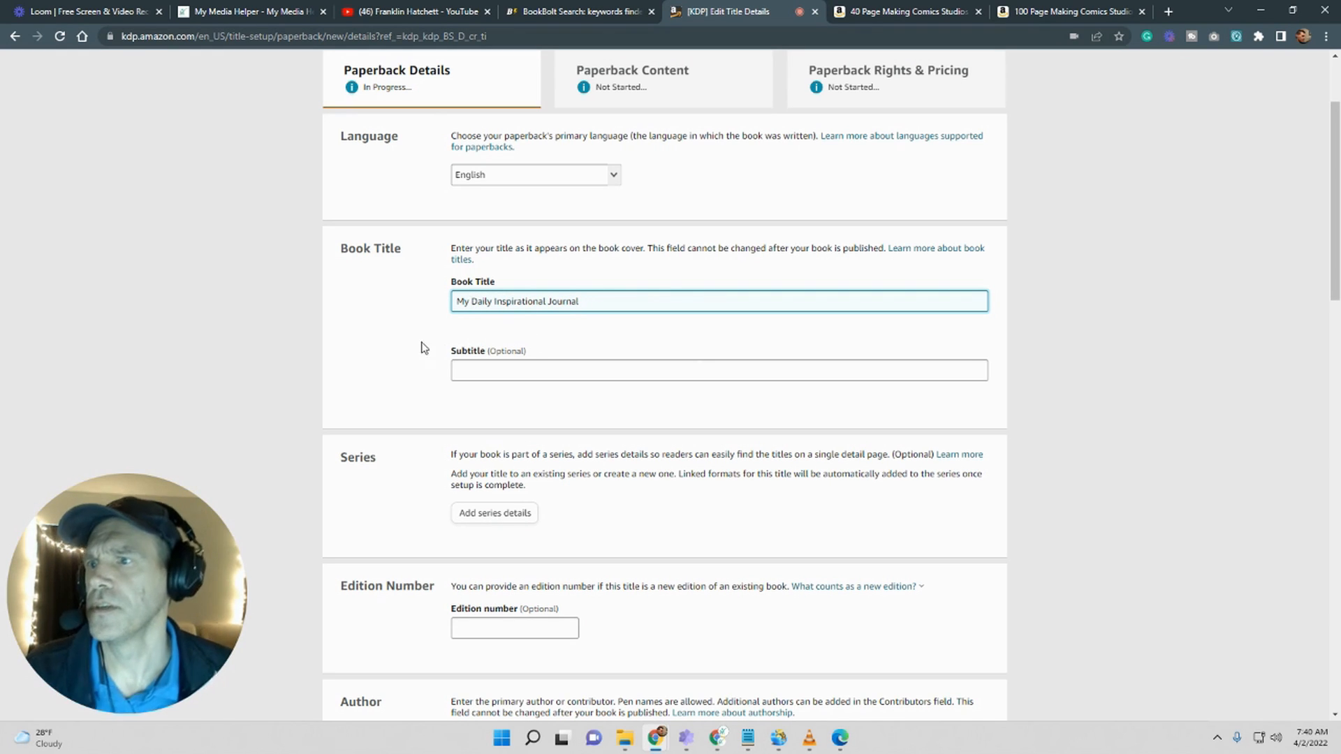
Step: Enter the primary author's first and last name, leaving the subtitle, series, edition number and middle name blank
scroll(442, 391, "down", 4)
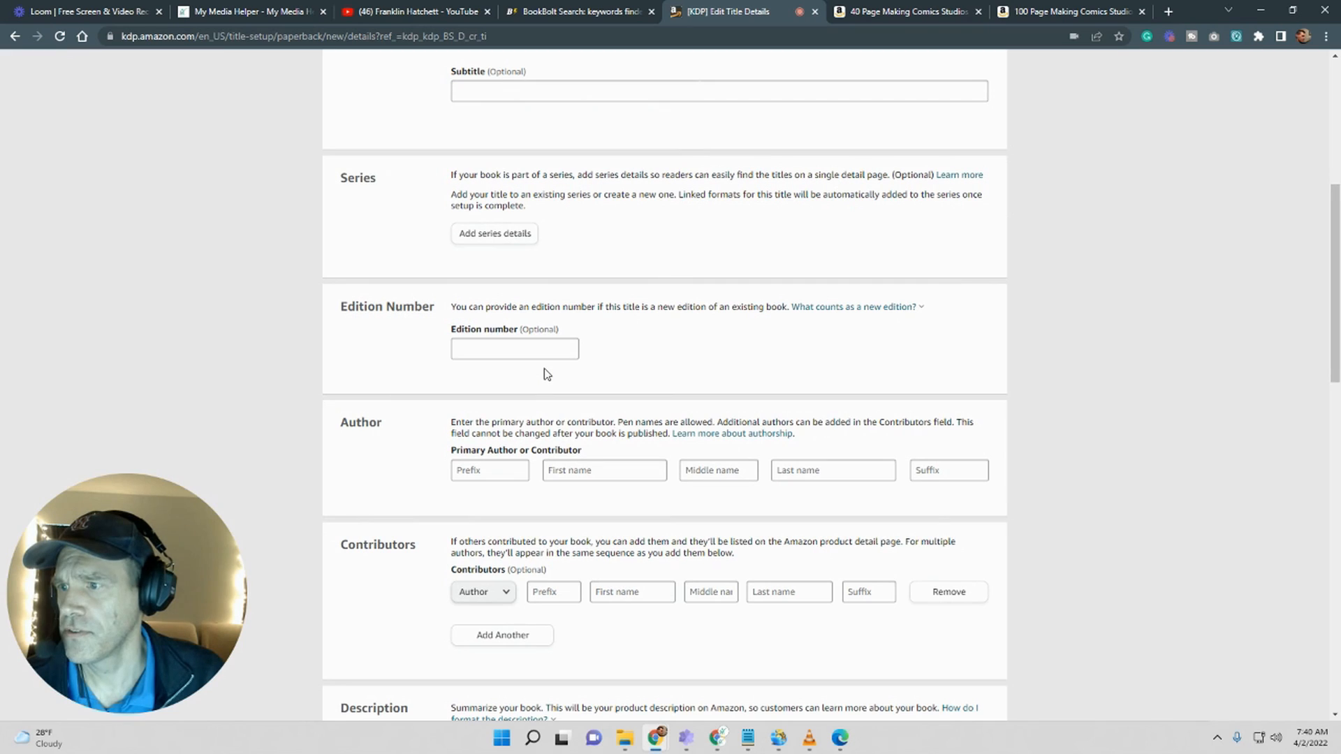
scroll(546, 375, "down", 2)
left_click(487, 327)
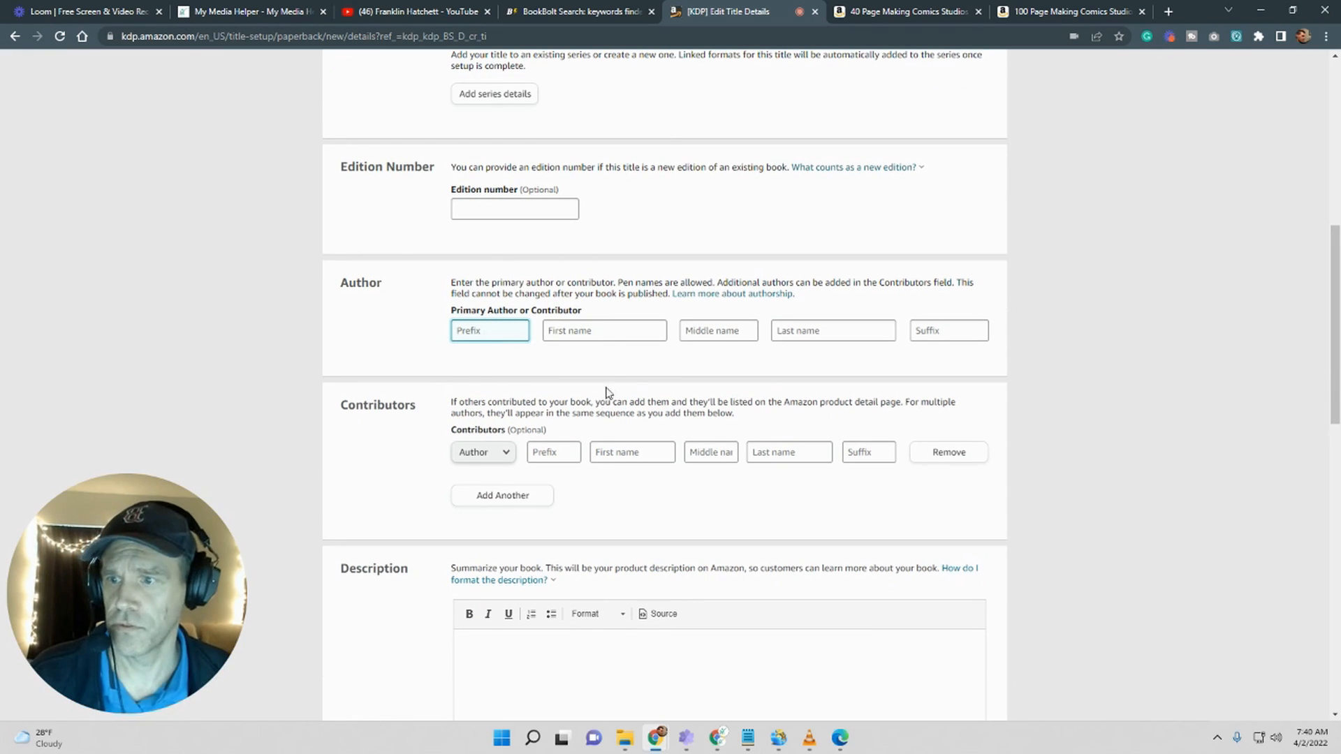
left_click(611, 332)
type("C")
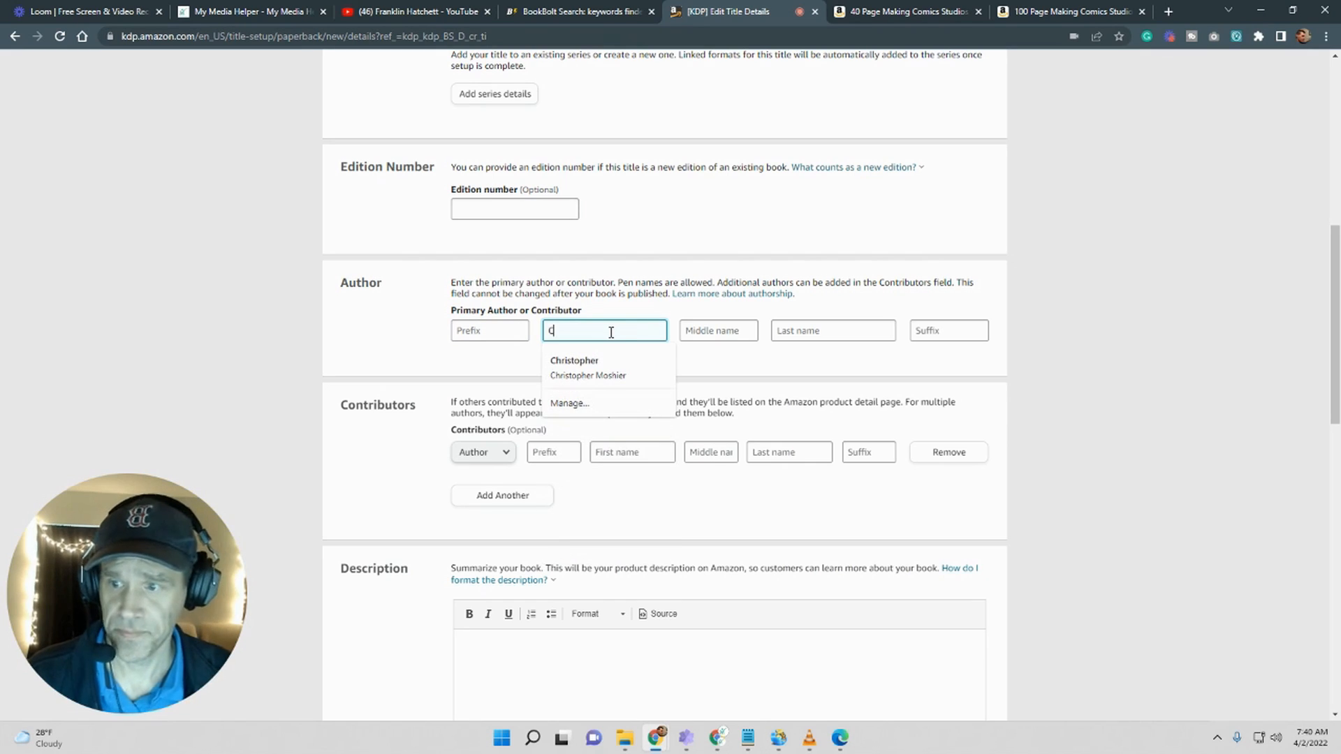
type("hrsi")
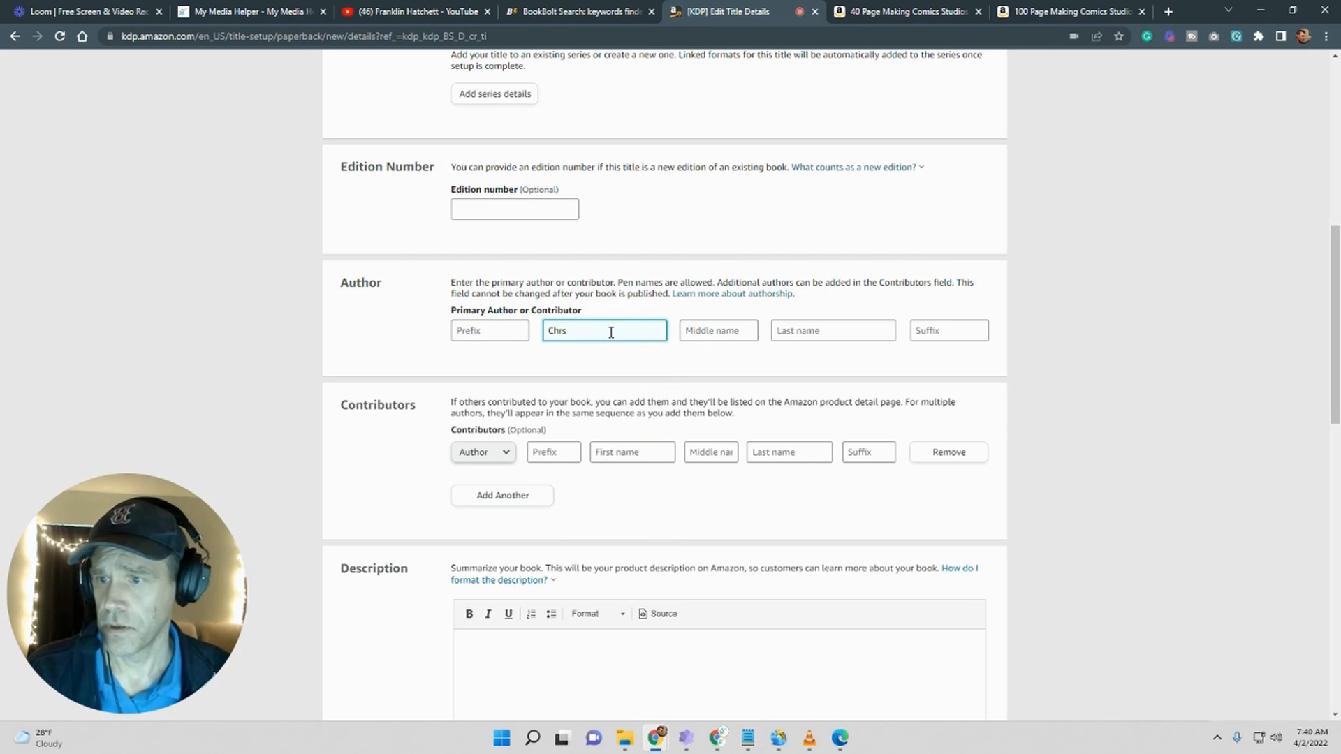
key("BackSpace")
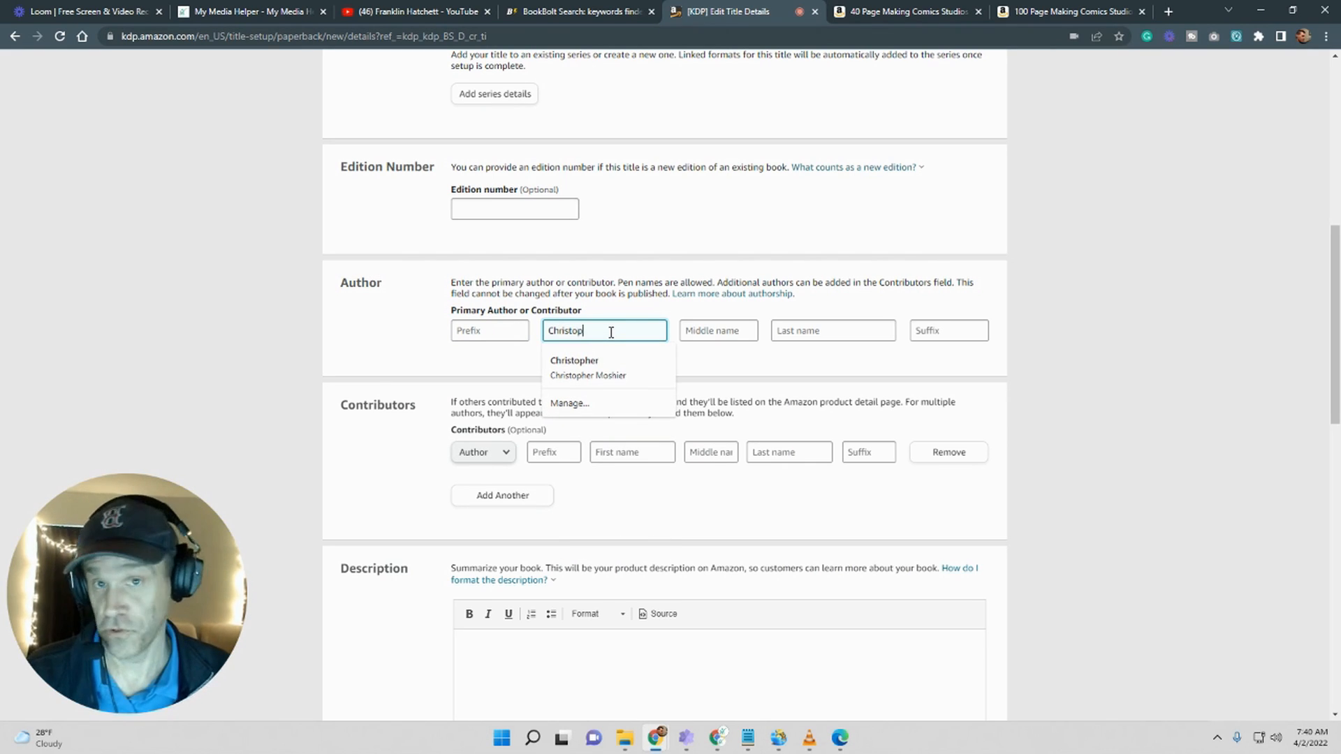
type("istopher")
key("Tab")
key("Tab")
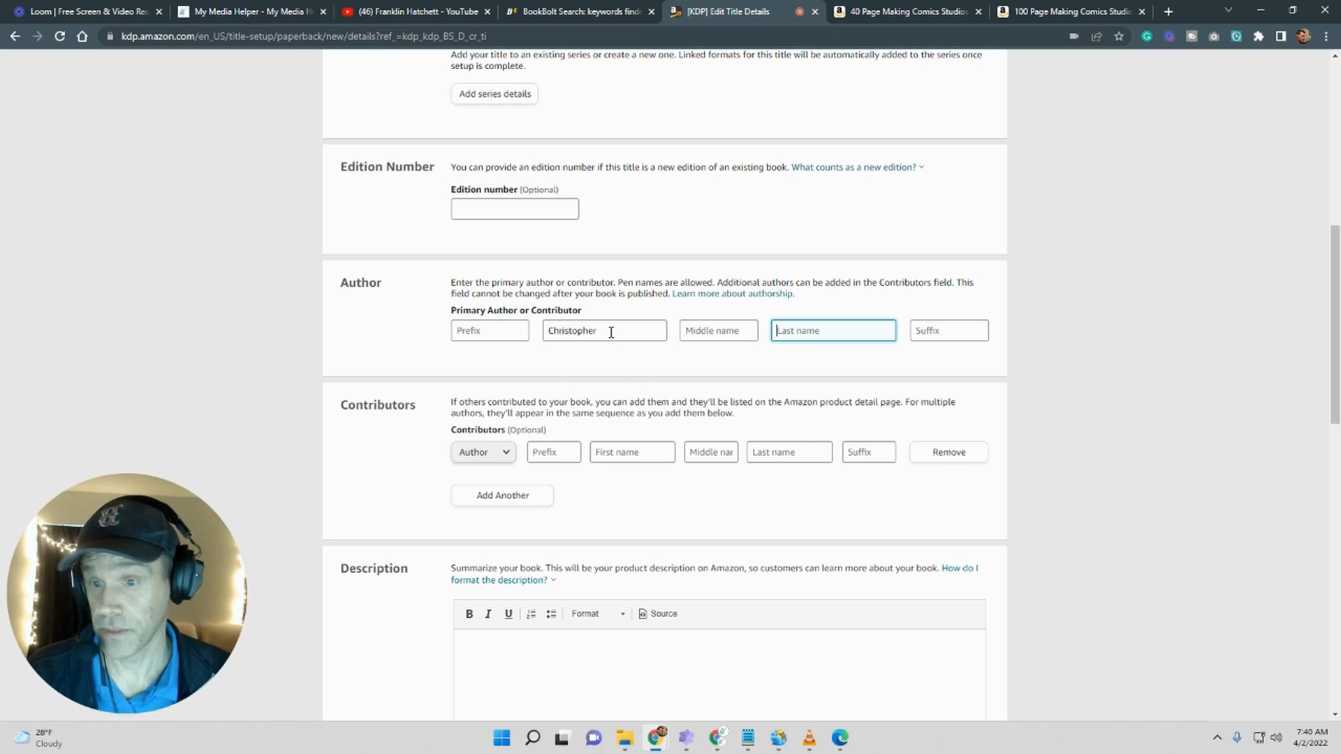
type("Mosh")
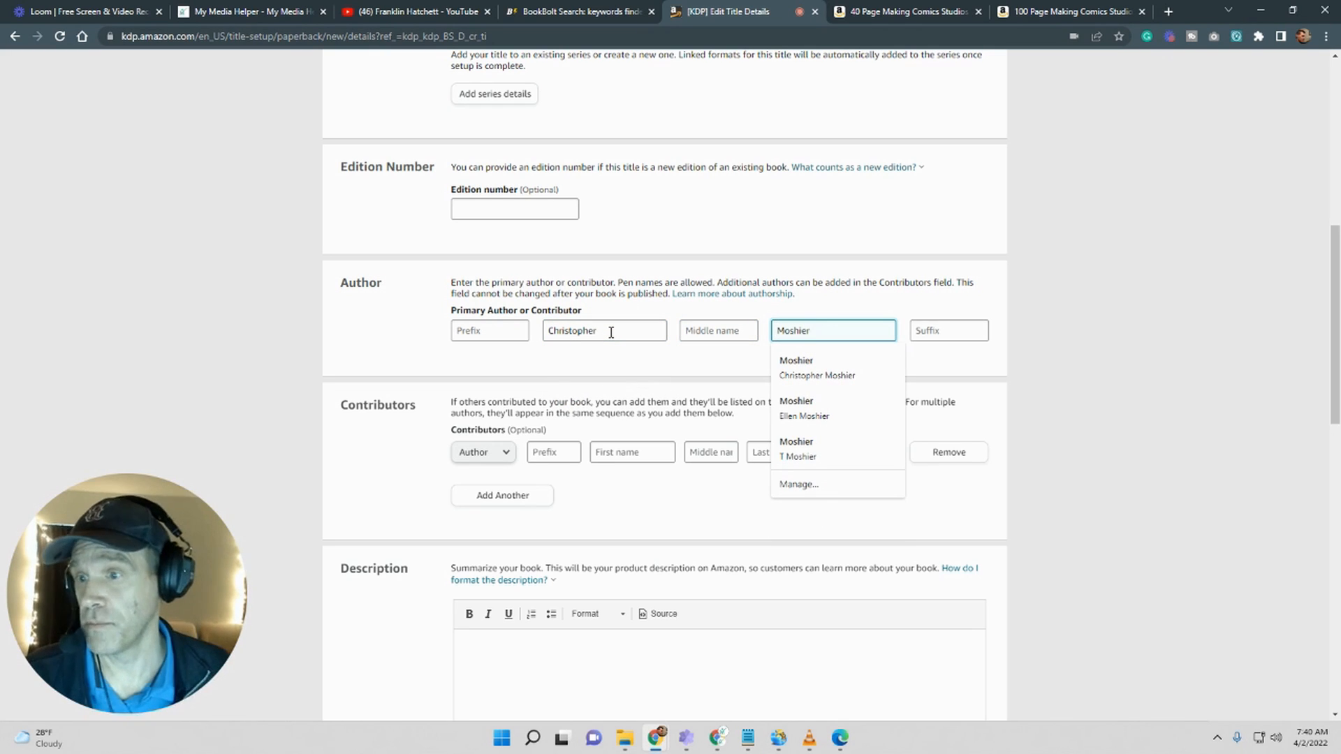
type("ier")
left_click(1237, 325)
Step: Declare under Publishing Rights that you own the copyright and hold the necessary publishing rights
scroll(978, 455, "down", 2)
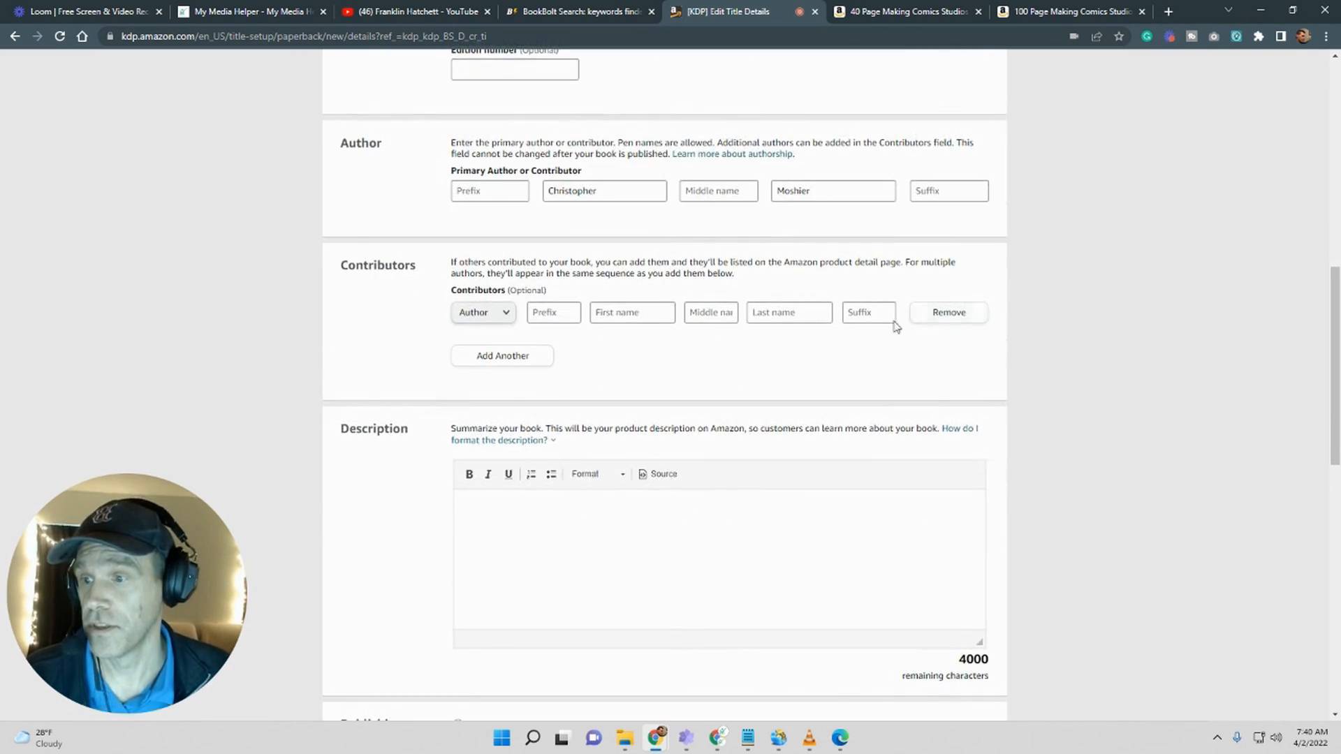
scroll(576, 509, "down", 5)
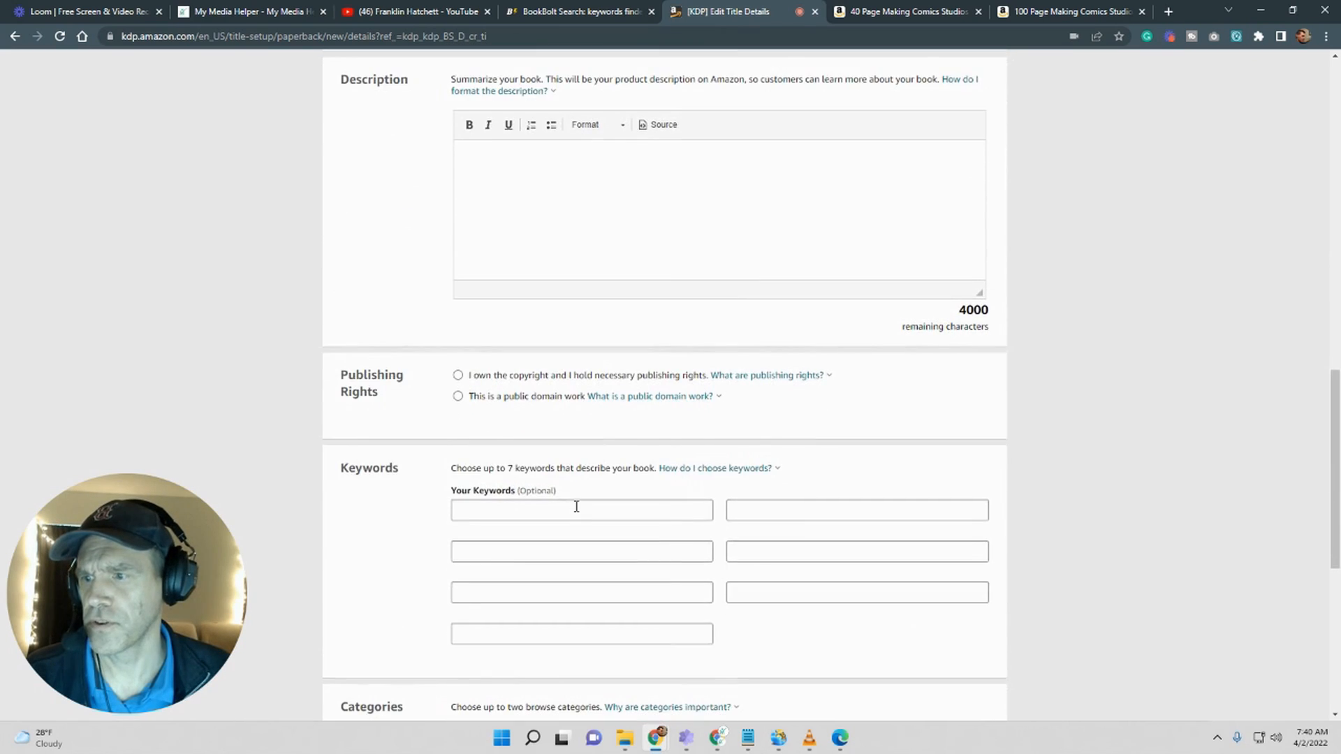
scroll(577, 306, "up", 2)
scroll(509, 340, "down", 3)
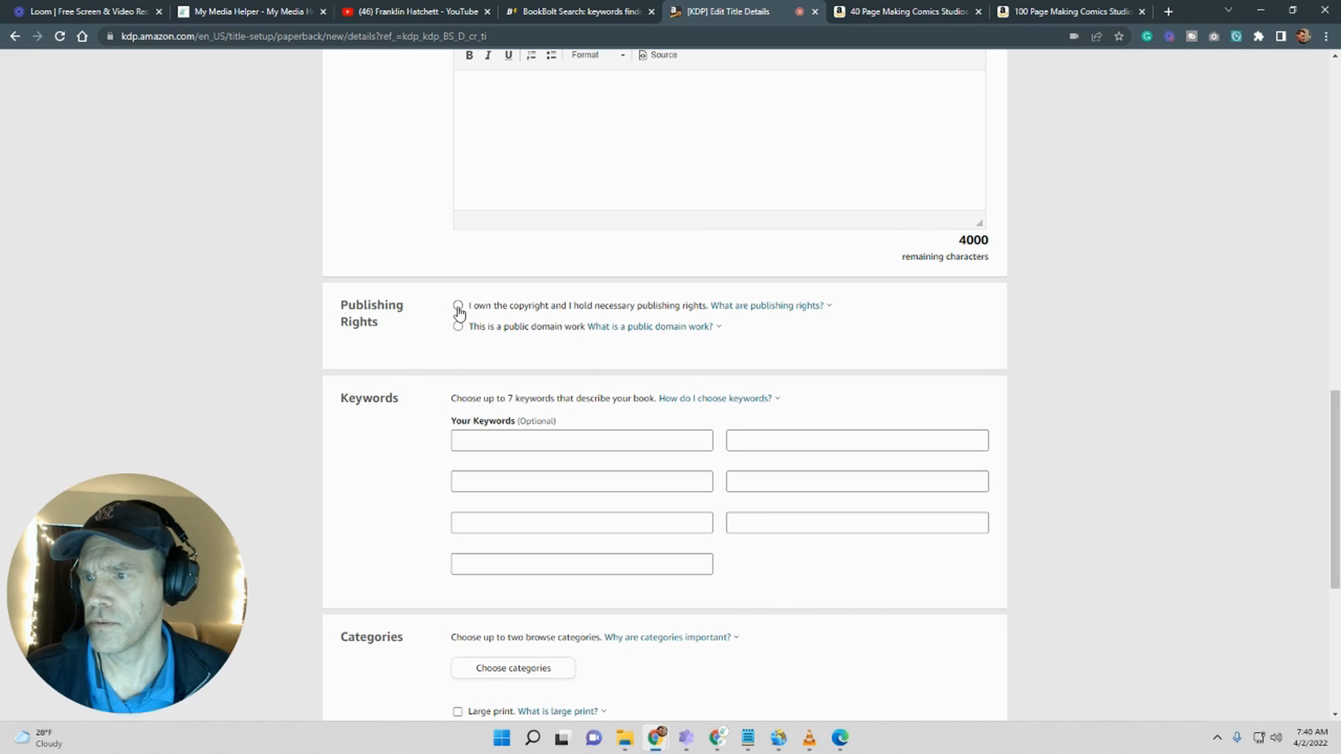
scroll(1118, 479, "down", 1)
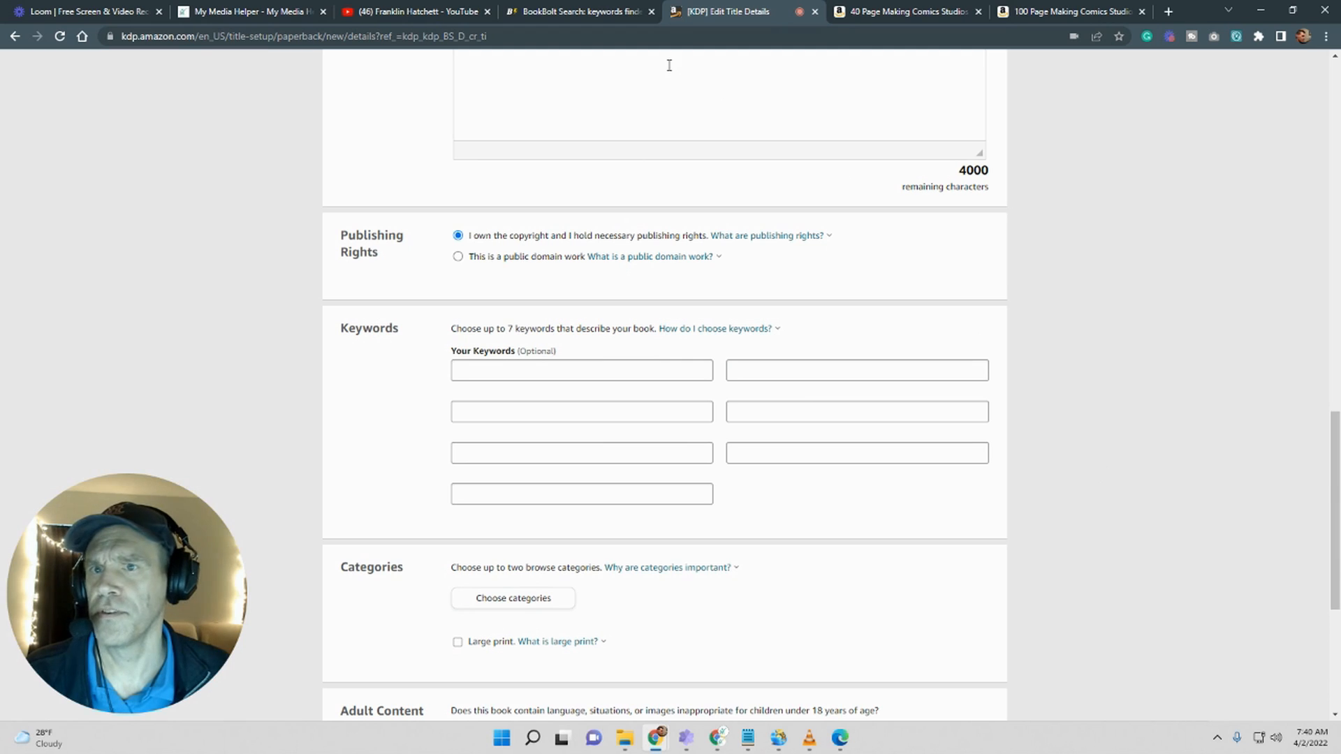
Step: Copy the keyword "inspirational" from the Book Bolt keyword results into the first keyword field of the KDP title
left_click(522, 14)
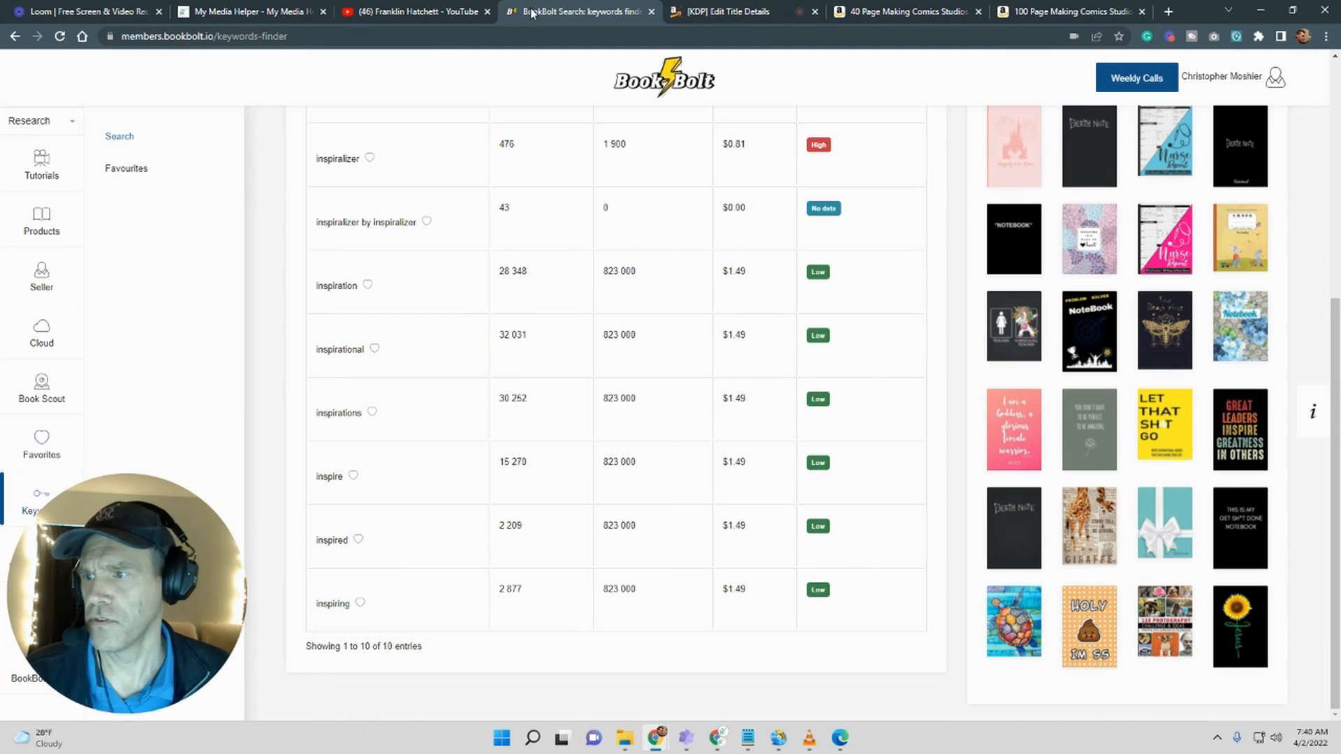
left_click_drag(364, 349, 314, 354)
right_click(315, 352)
left_click(344, 360)
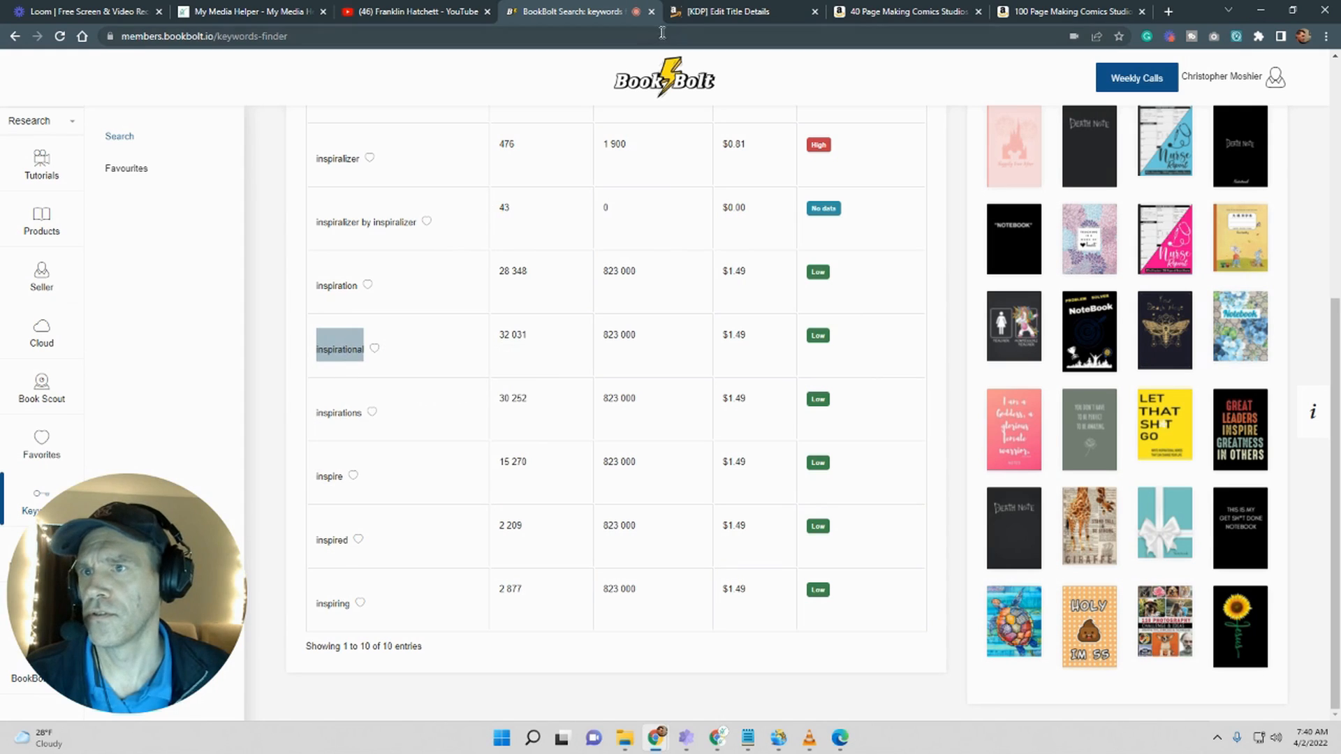
left_click(719, 14)
left_click(518, 372)
right_click(518, 375)
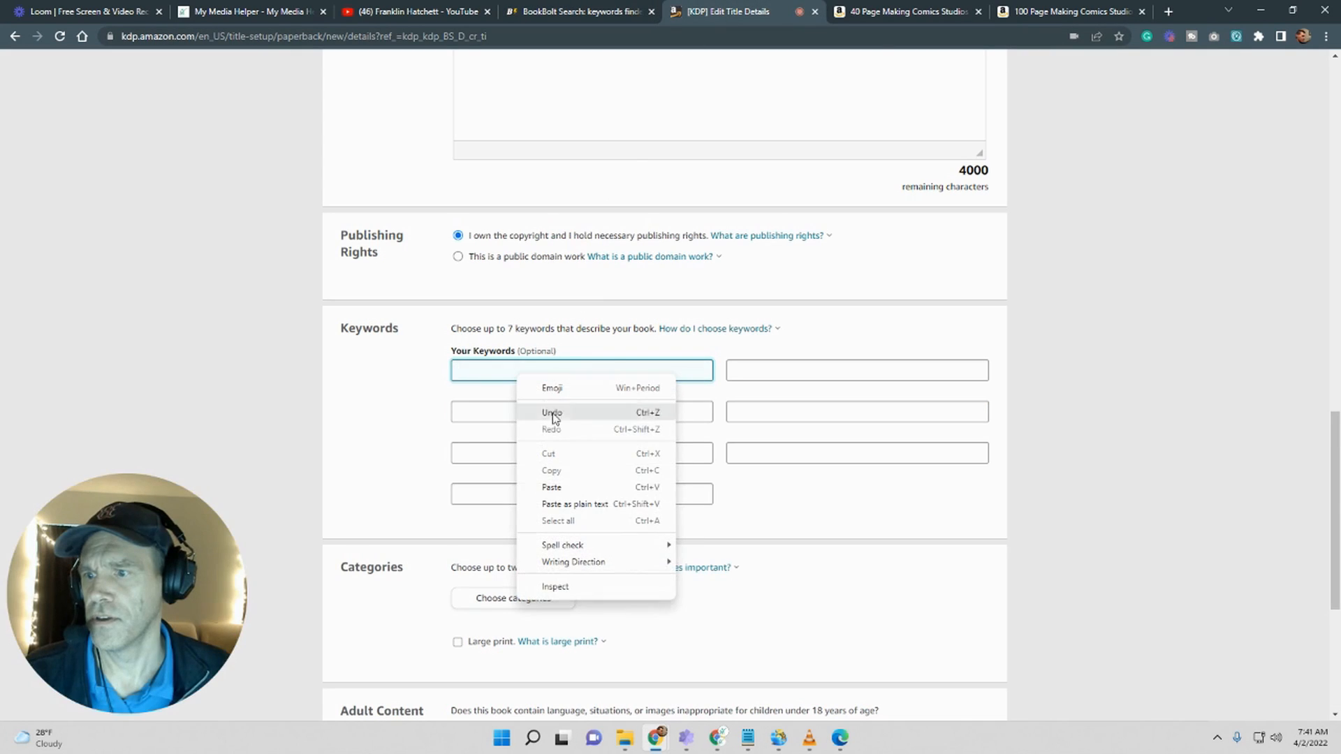
left_click(565, 488)
left_click(748, 371)
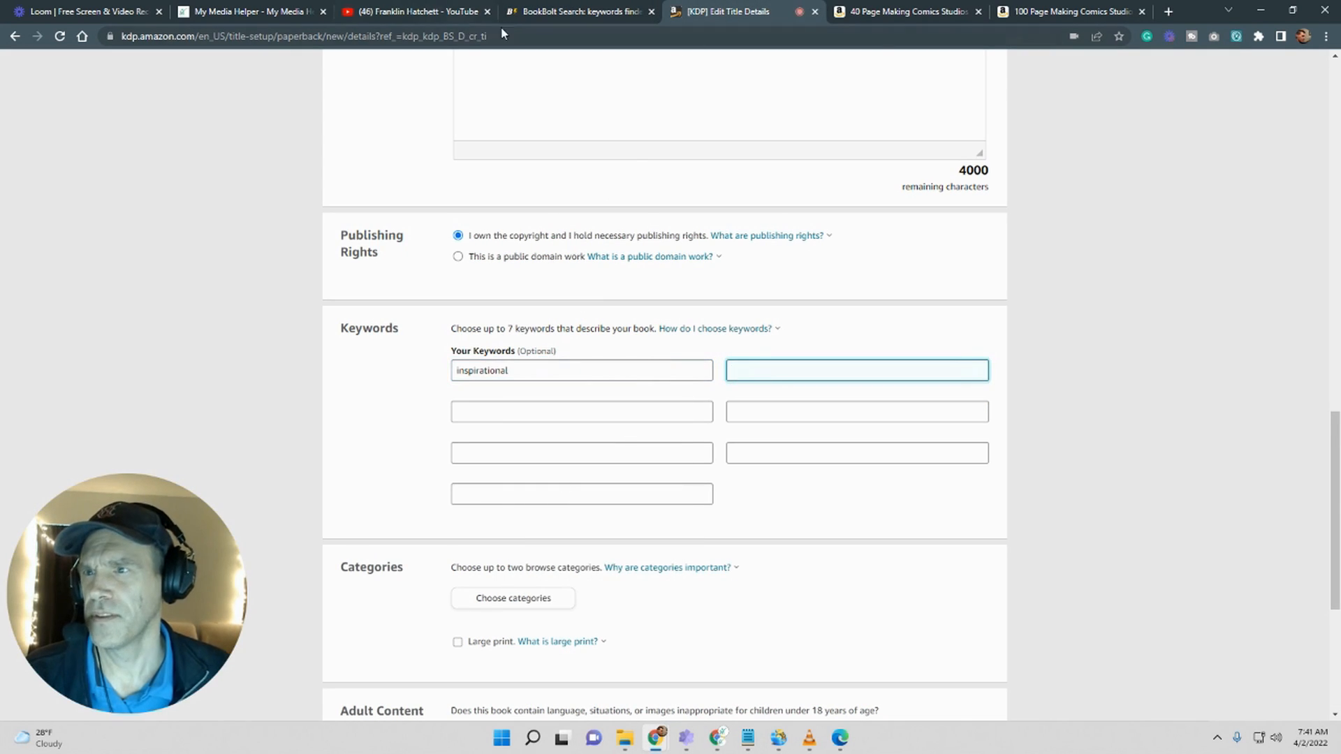
Step: Search the Book Bolt keyword finder for "inspirational journal" and look through the suggested phrases with their search volume and competition
left_click(528, 9)
scroll(405, 362, "up", 6)
left_click(389, 198)
type("inspi")
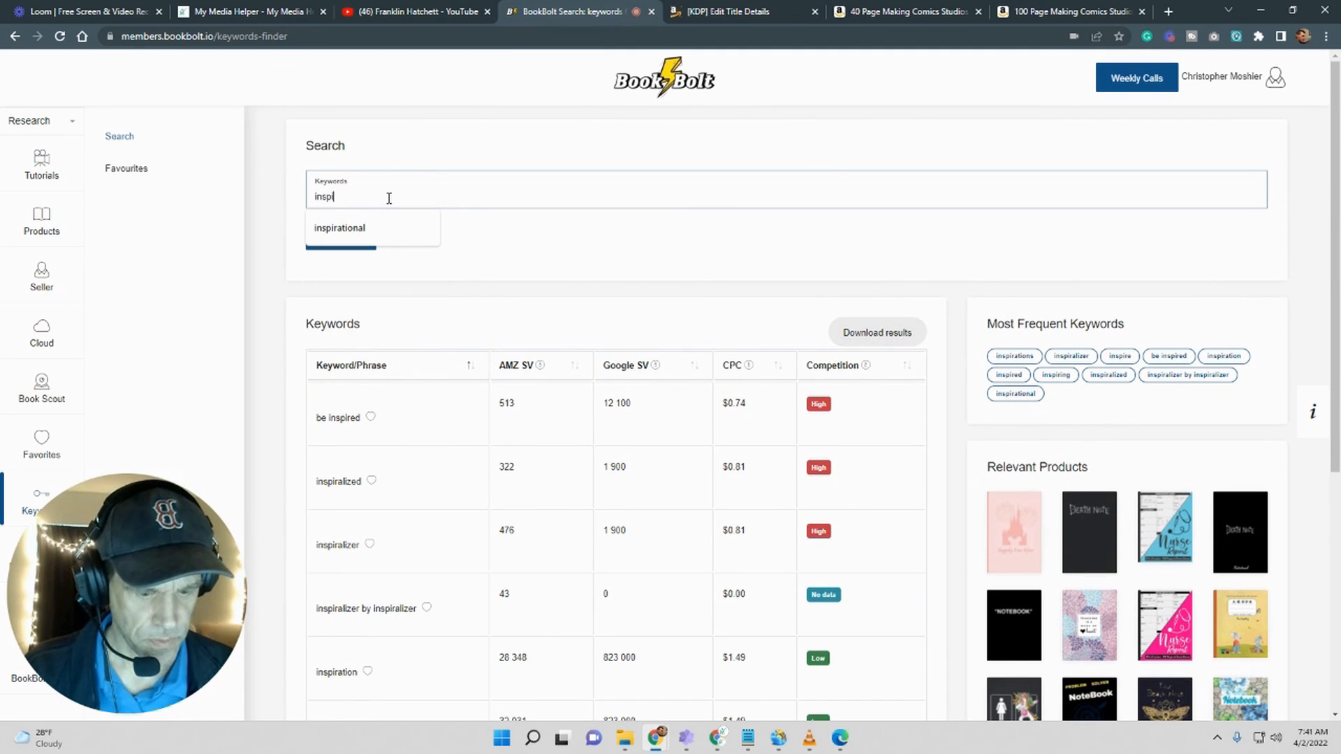
type("rational journal")
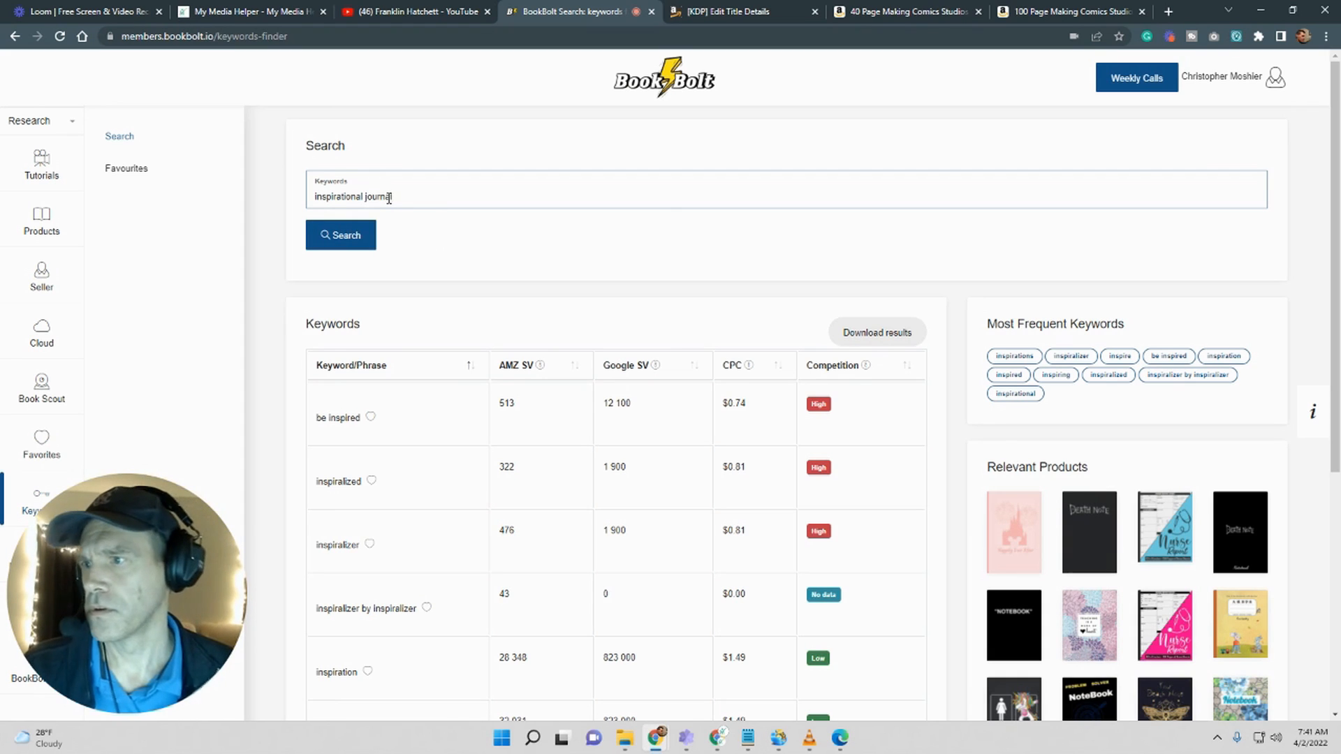
left_click(353, 243)
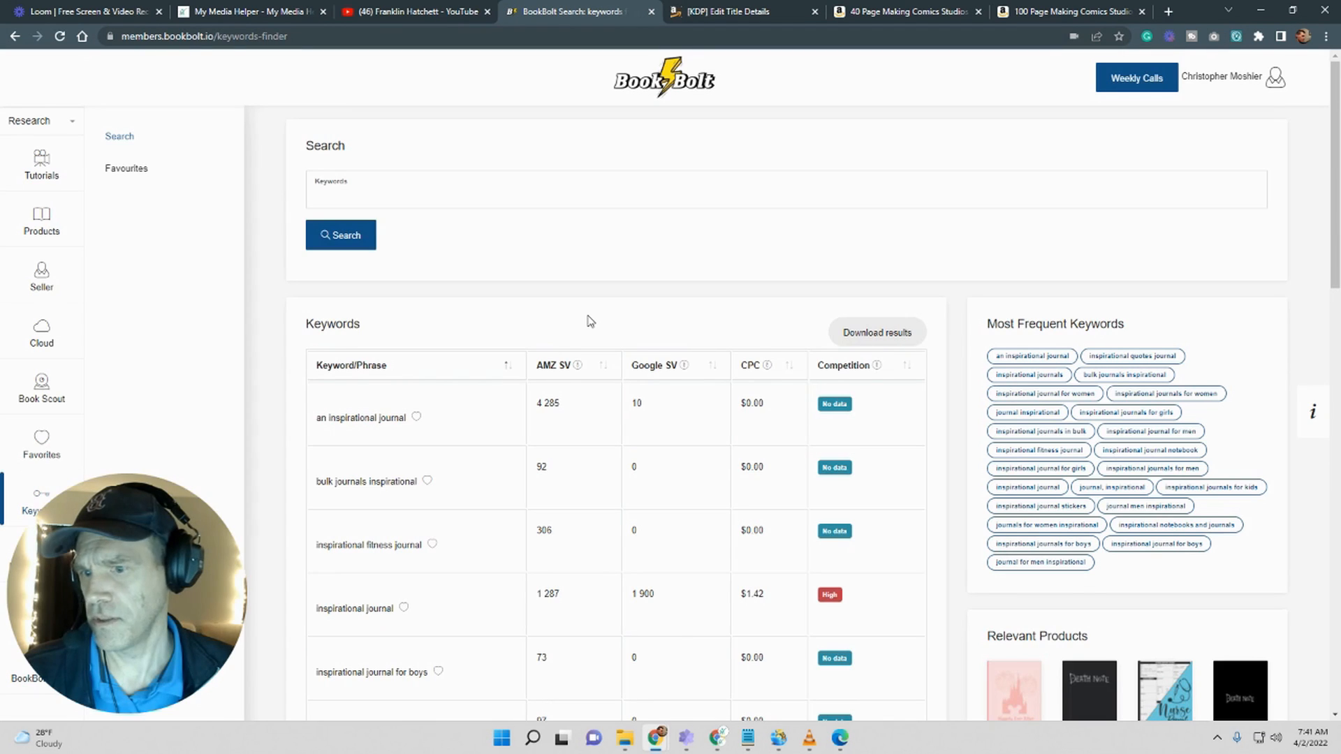
scroll(590, 321, "down", 2)
scroll(590, 321, "down", 3)
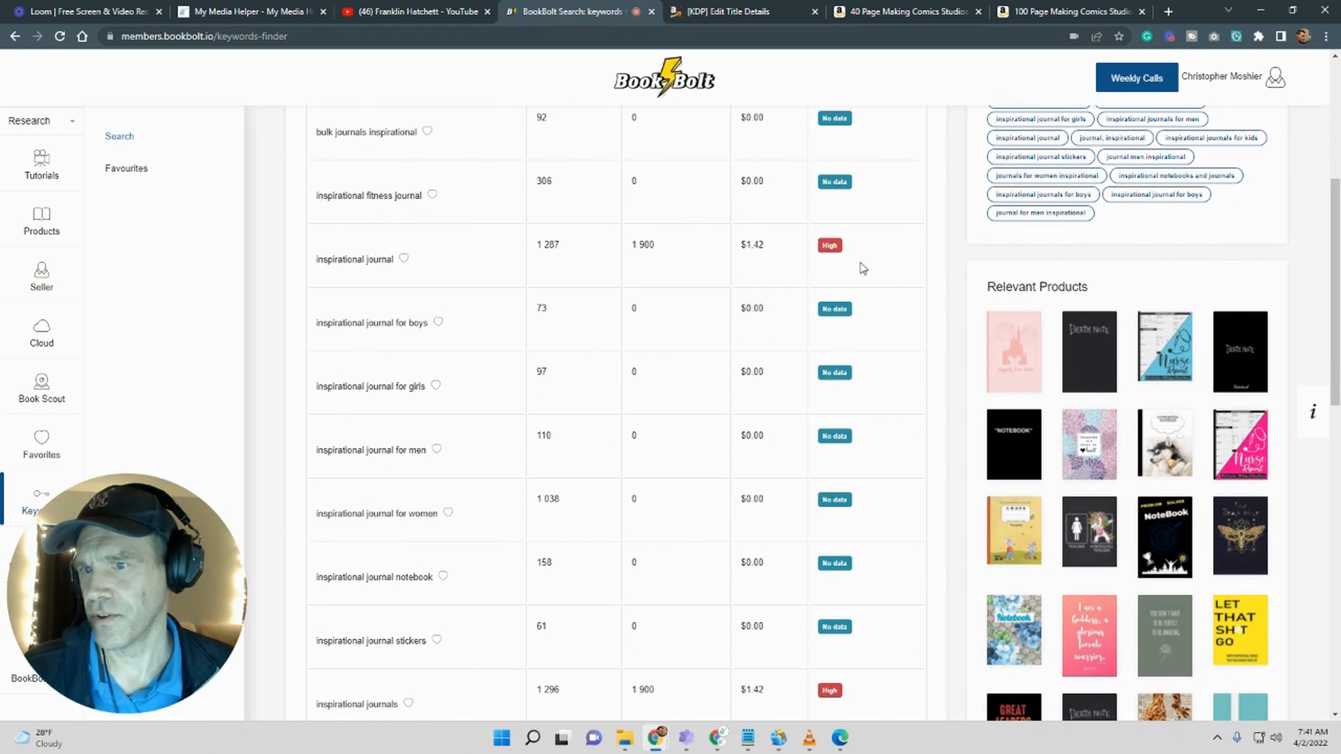
scroll(878, 394, "down", 2)
scroll(961, 443, "down", 1)
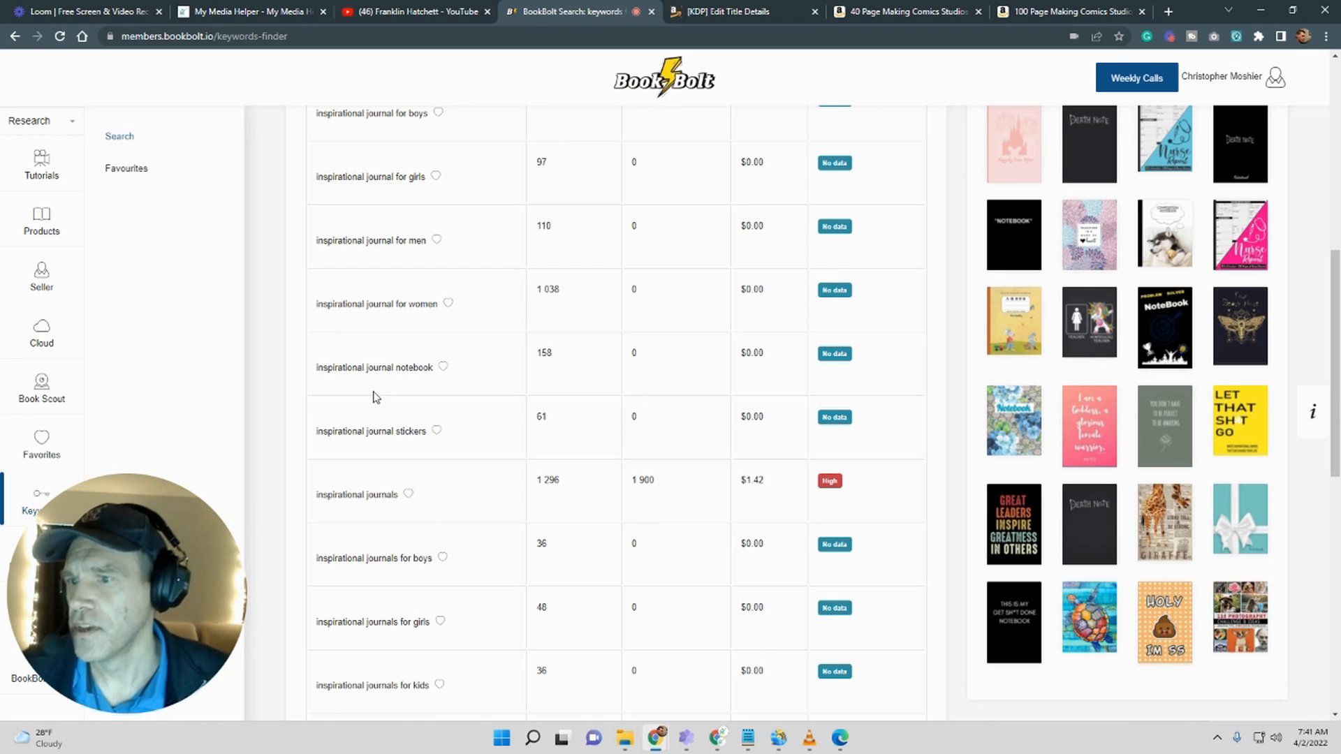
Step: Copy the phrase "inspirational journal notebook" from Book Bolt into the second keyword field of the KDP title
left_click_drag(435, 366, 316, 364)
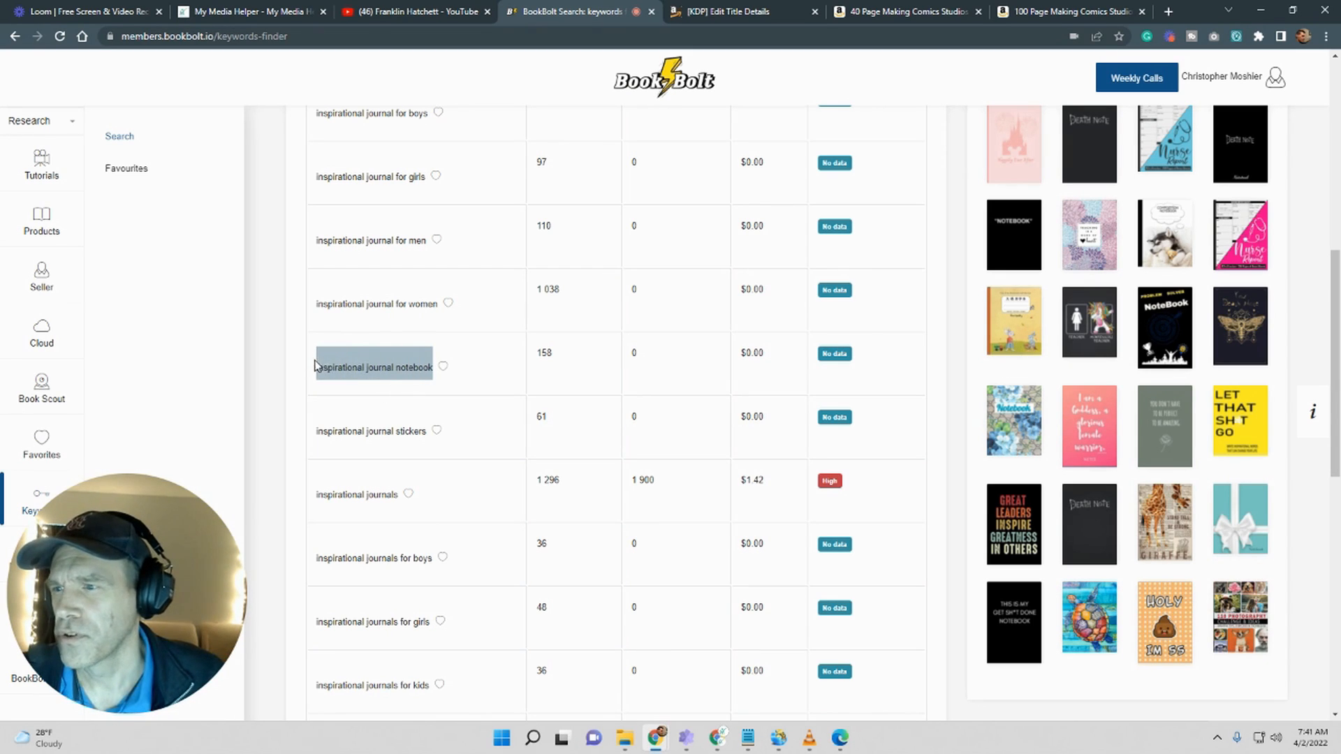
right_click(368, 378)
left_click(393, 385)
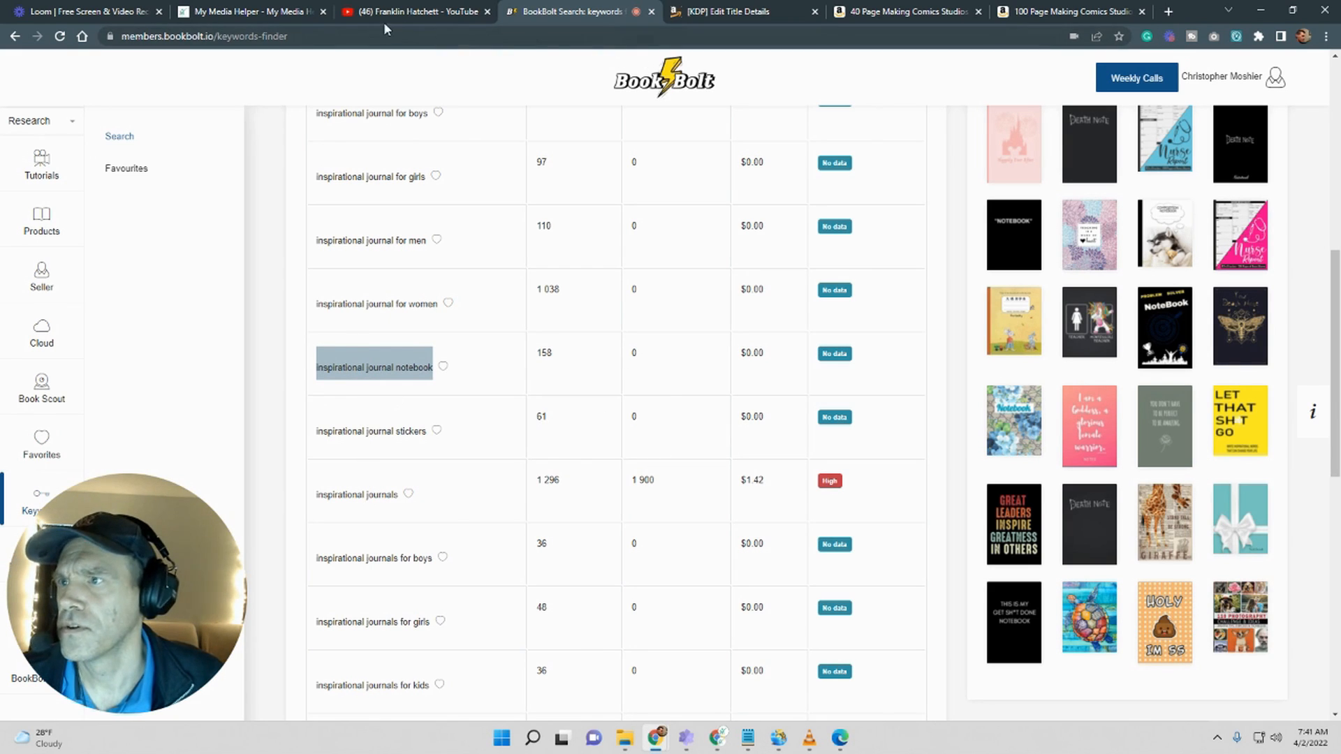
left_click(744, 12)
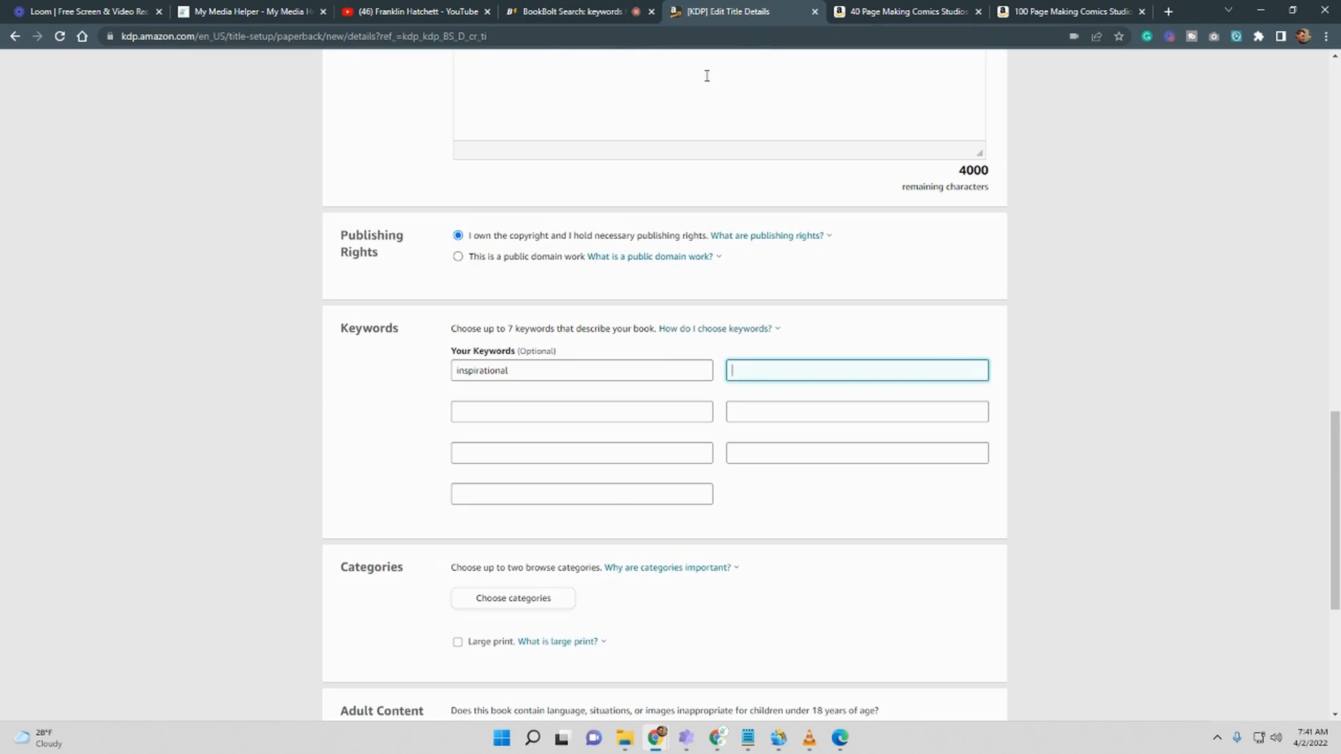
right_click(763, 374)
left_click(832, 485)
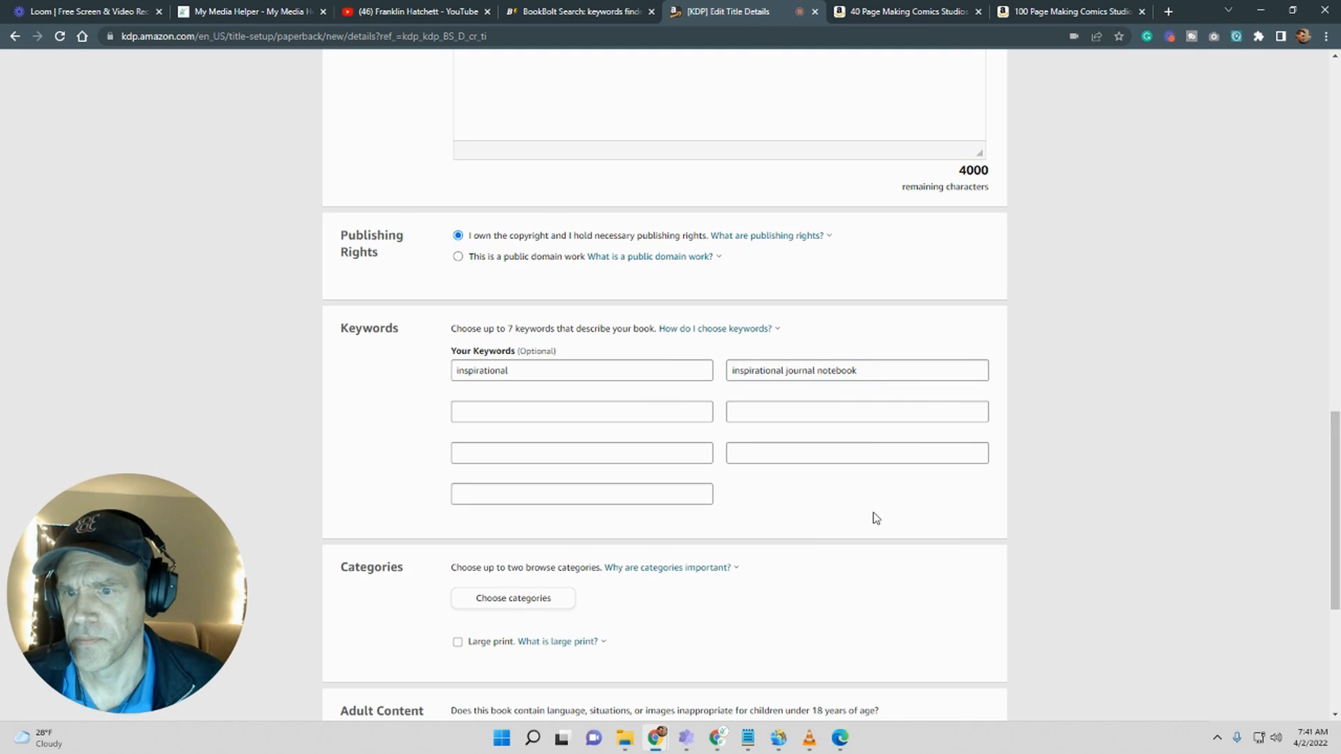
Step: Return to Book Bolt and look through the remaining "inspirational journal" phrases for further keyword candidates
left_click(535, 12)
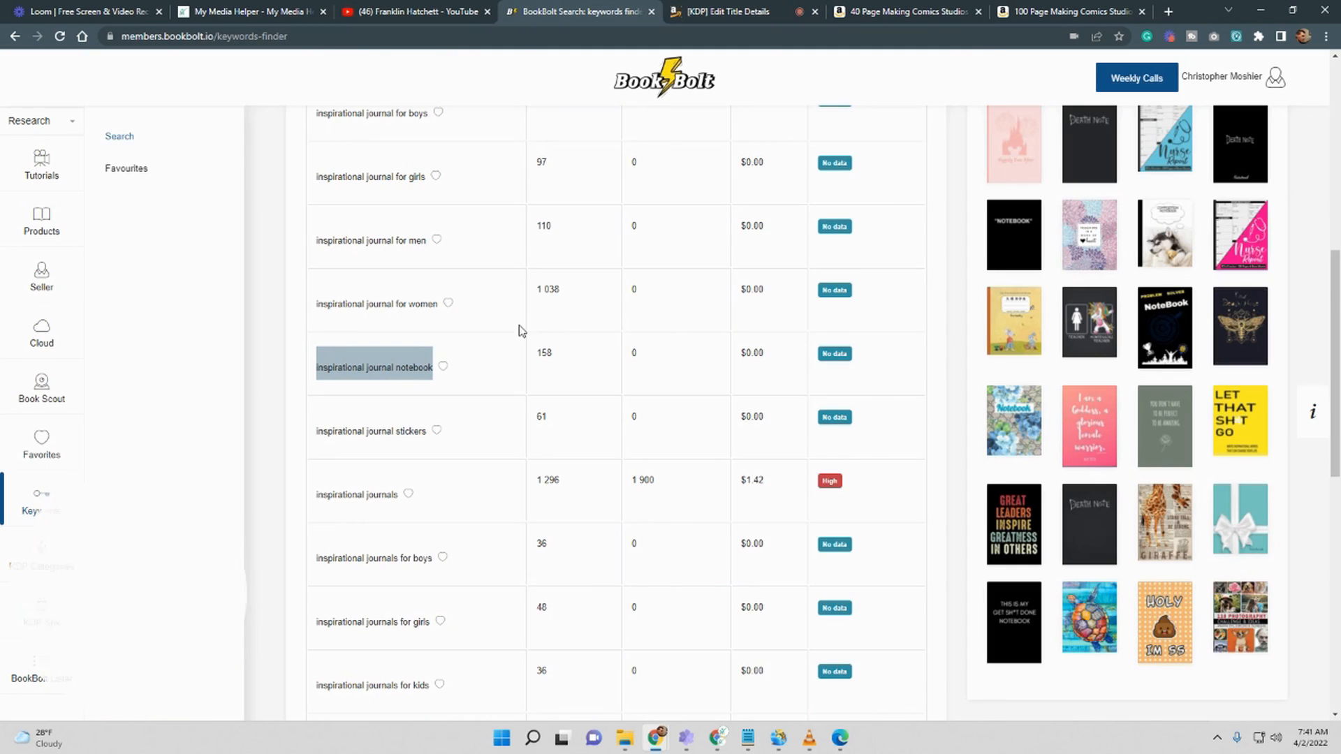
scroll(523, 328, "down", 8)
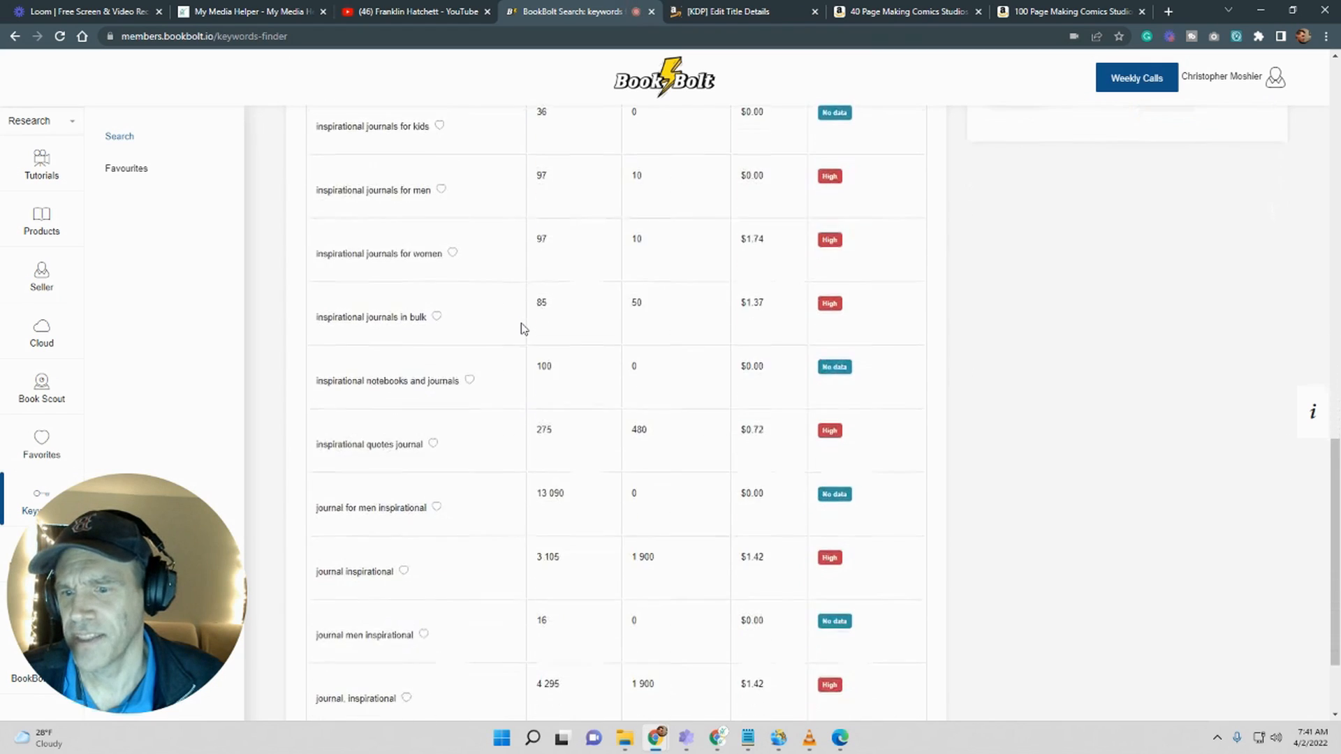
scroll(524, 328, "up", 10)
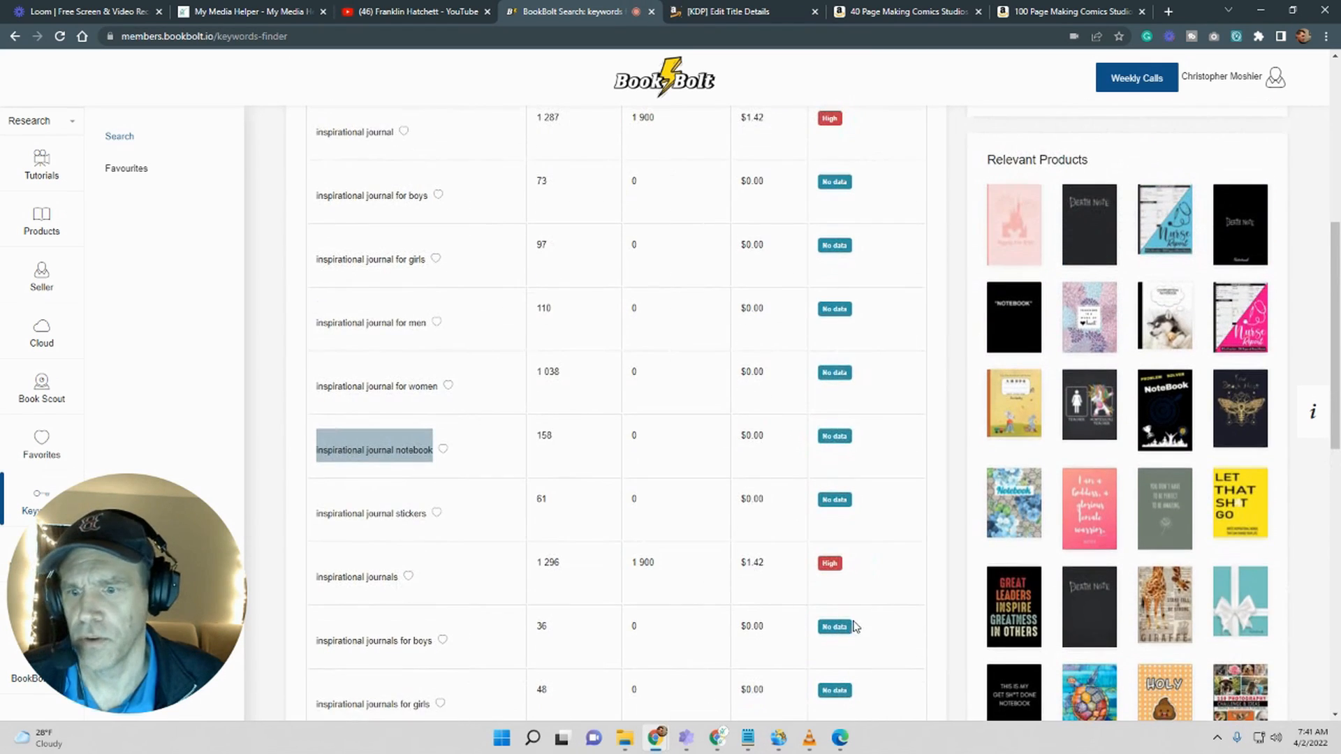
scroll(800, 595, "up", 2)
scroll(800, 595, "up", 3)
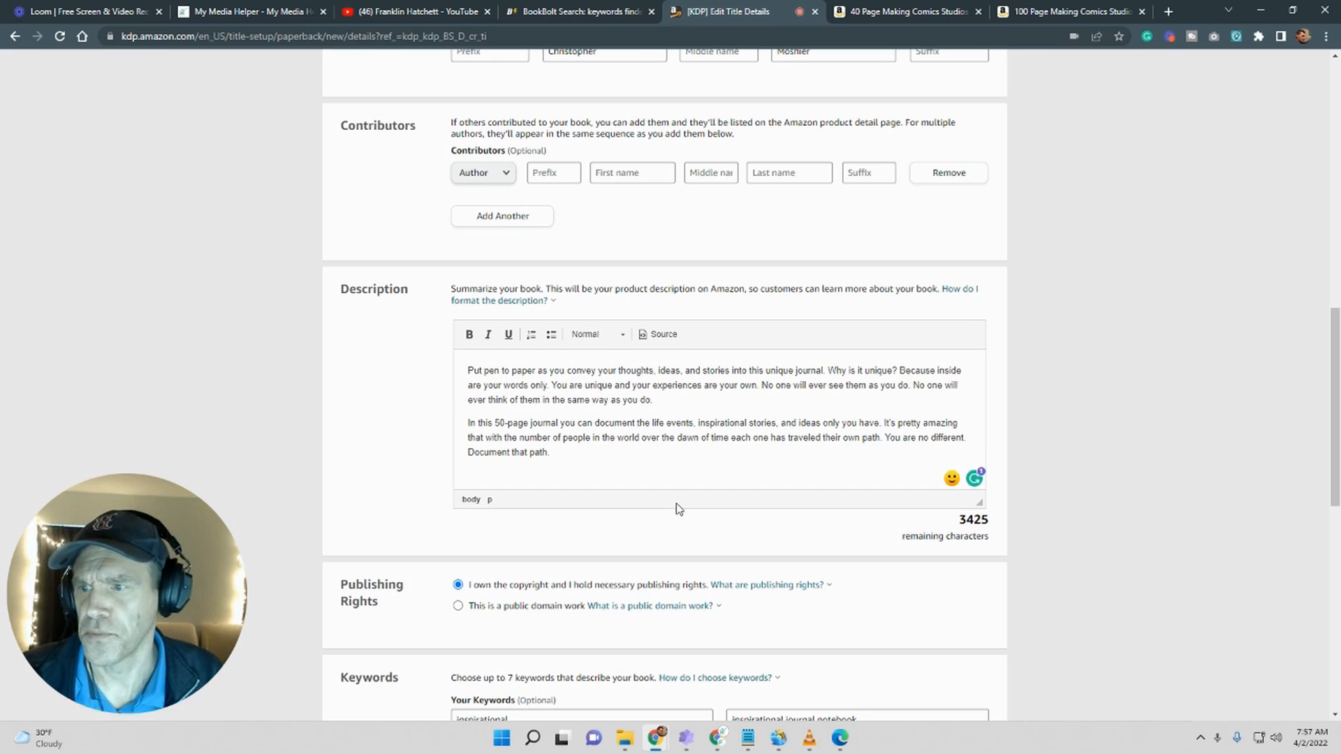
Step: Review the filled-in description, publishing rights and keywords on the KDP Paperback Details page
scroll(677, 508, "down", 1)
scroll(678, 509, "down", 3)
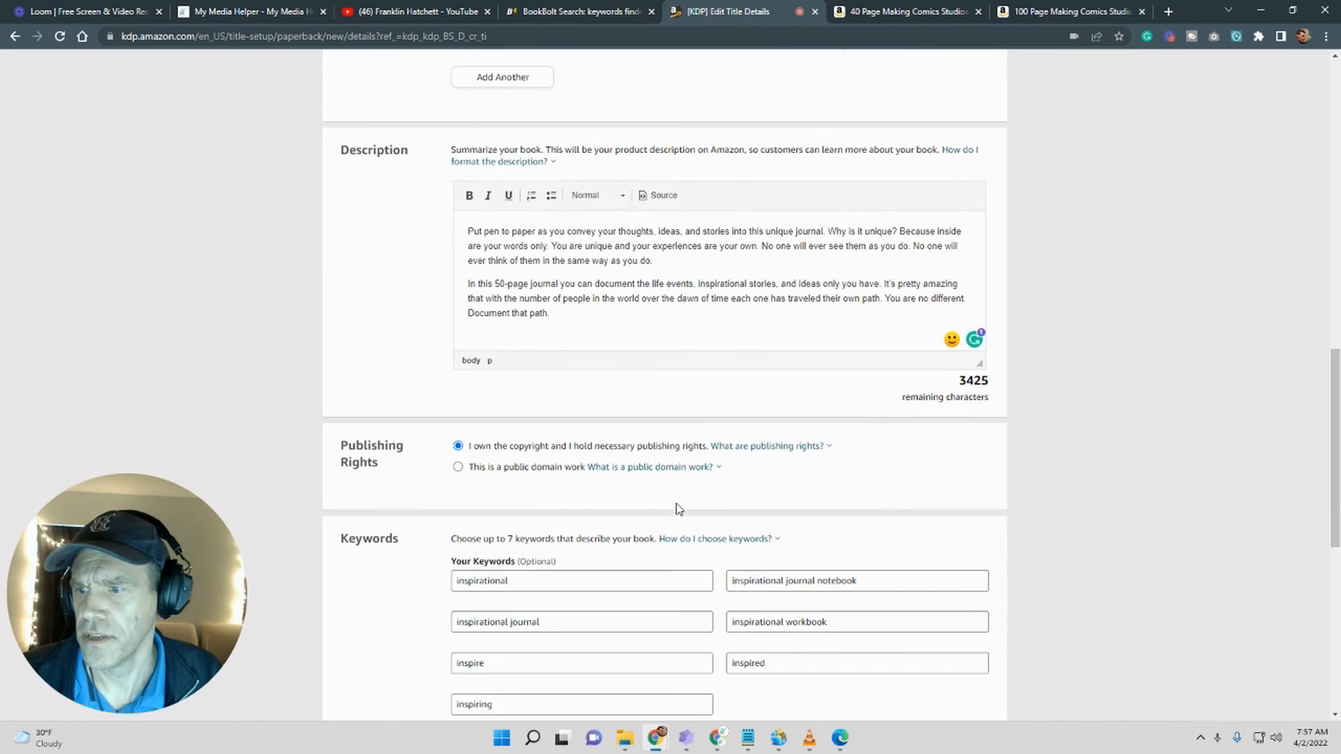
scroll(677, 509, "down", 1)
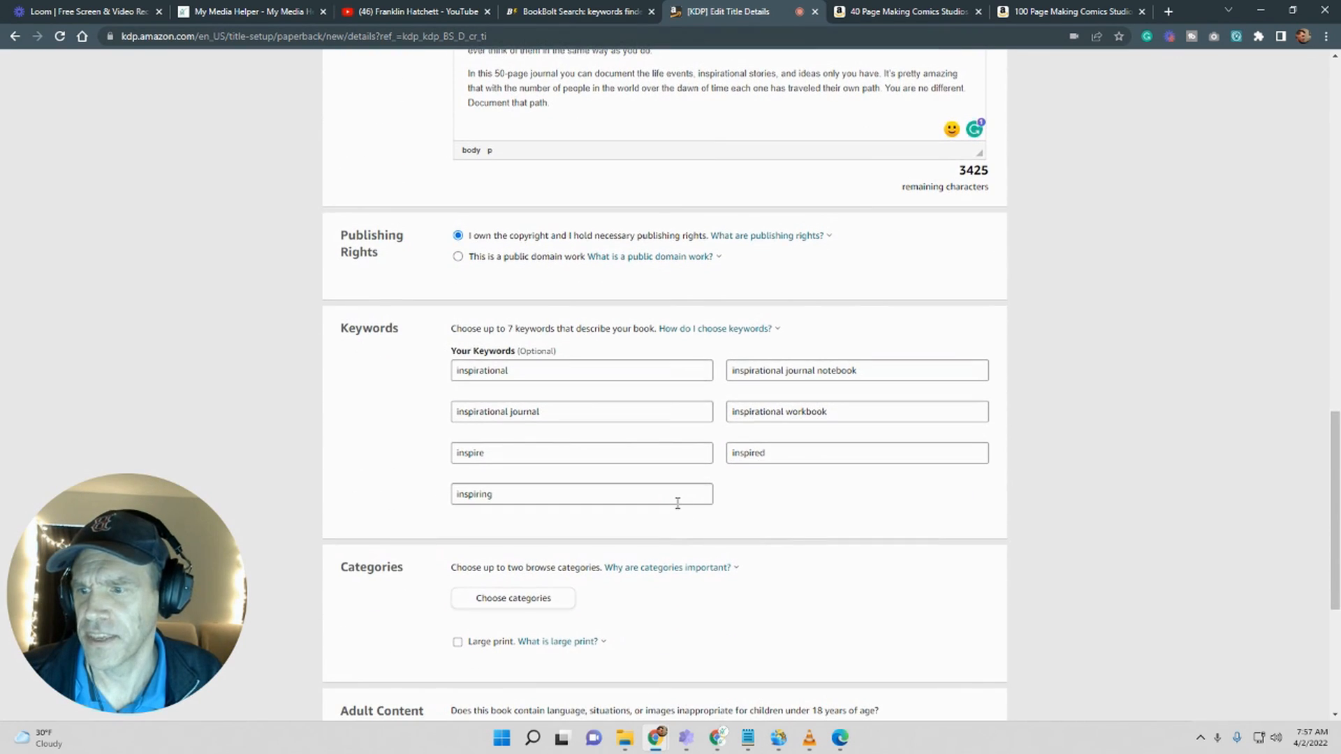
Step: Open the category chooser for the paperback and look through the Nonfiction subcategories for a suitable one
scroll(873, 459, "down", 2)
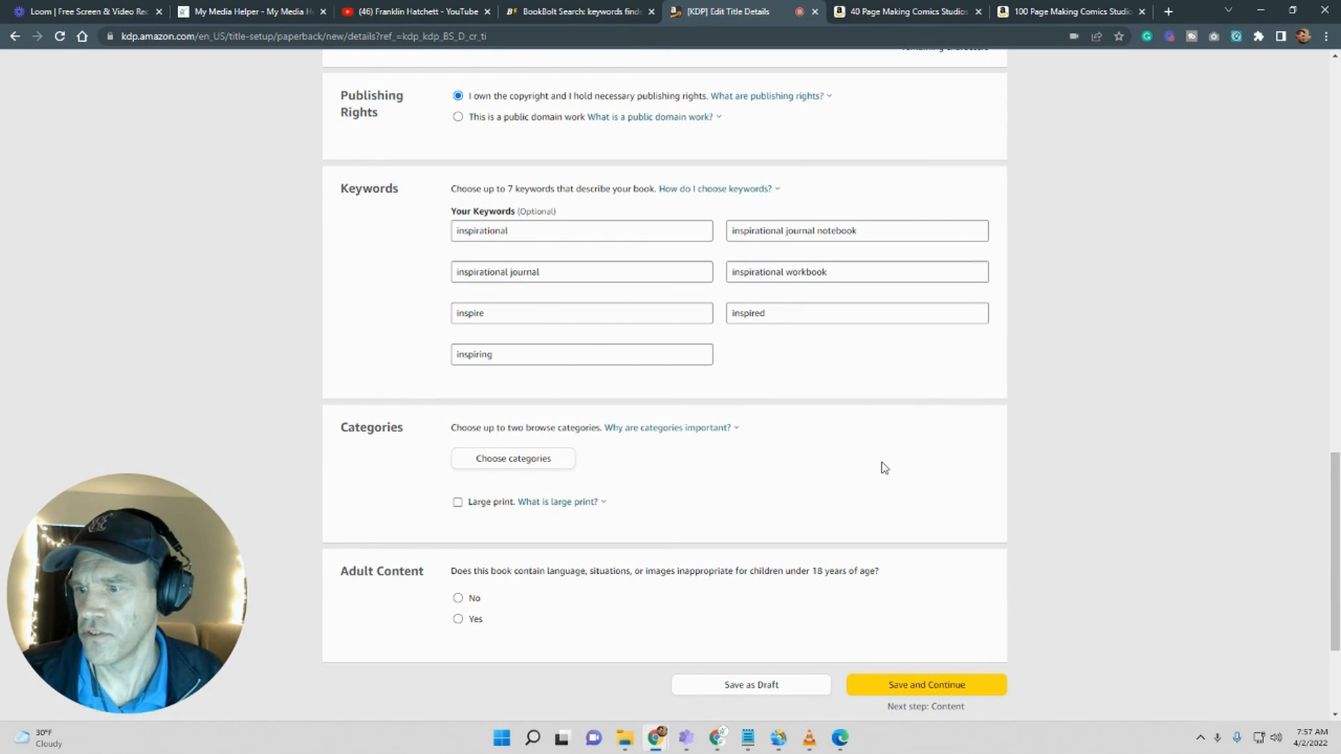
scroll(878, 470, "down", 2)
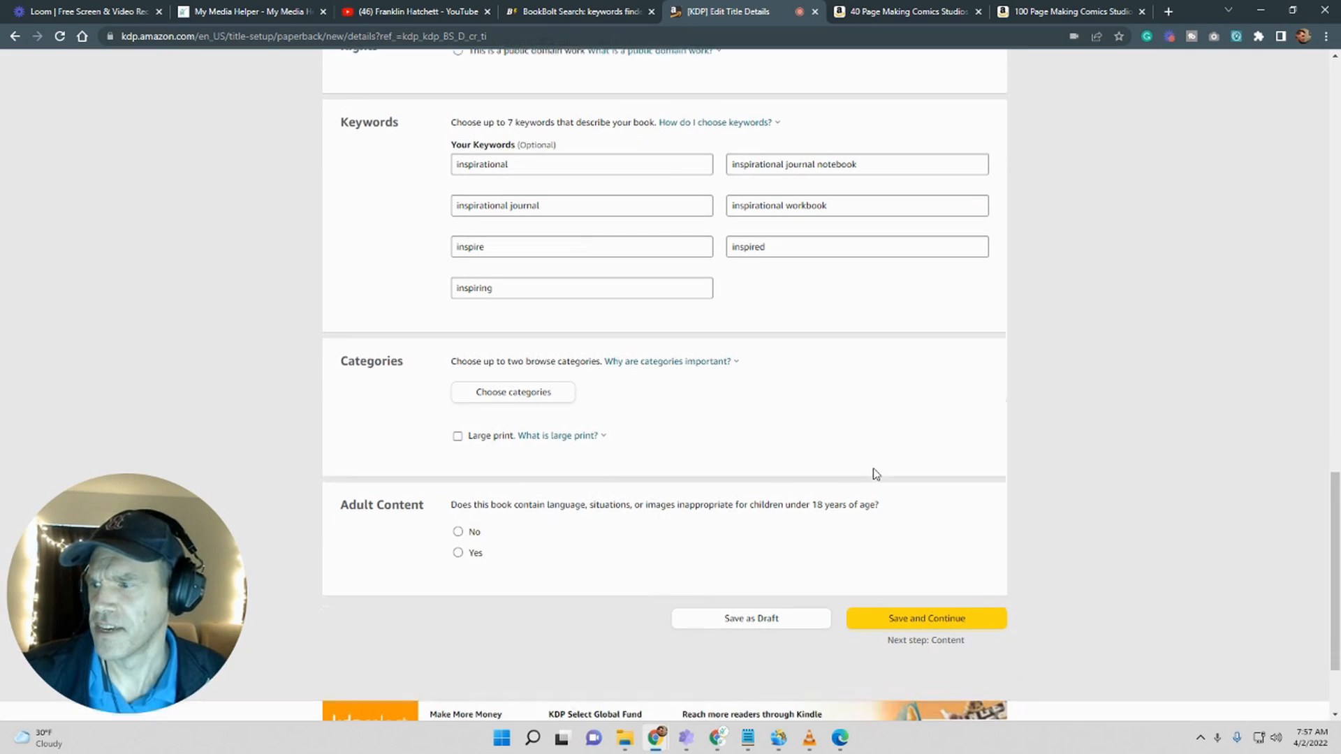
scroll(876, 474, "up", 2)
scroll(876, 474, "down", 1)
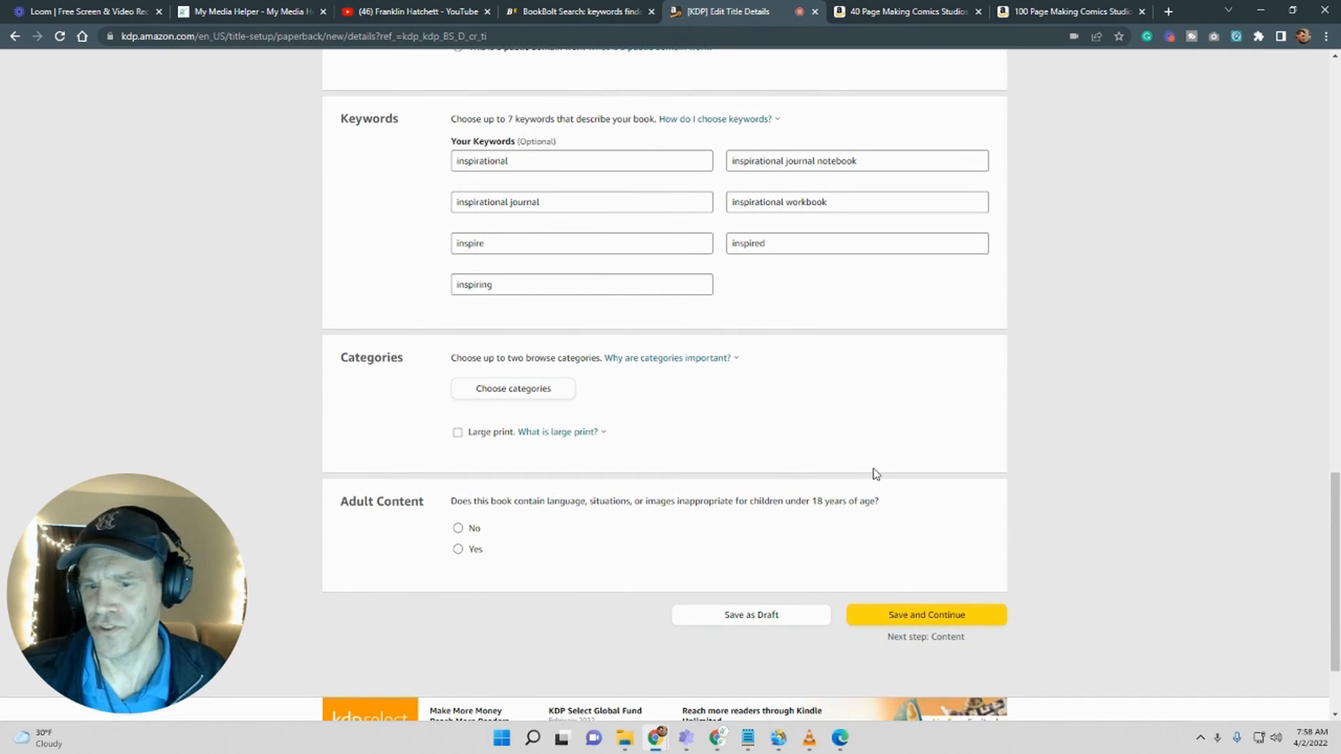
scroll(869, 470, "up", 1)
scroll(868, 470, "down", 1)
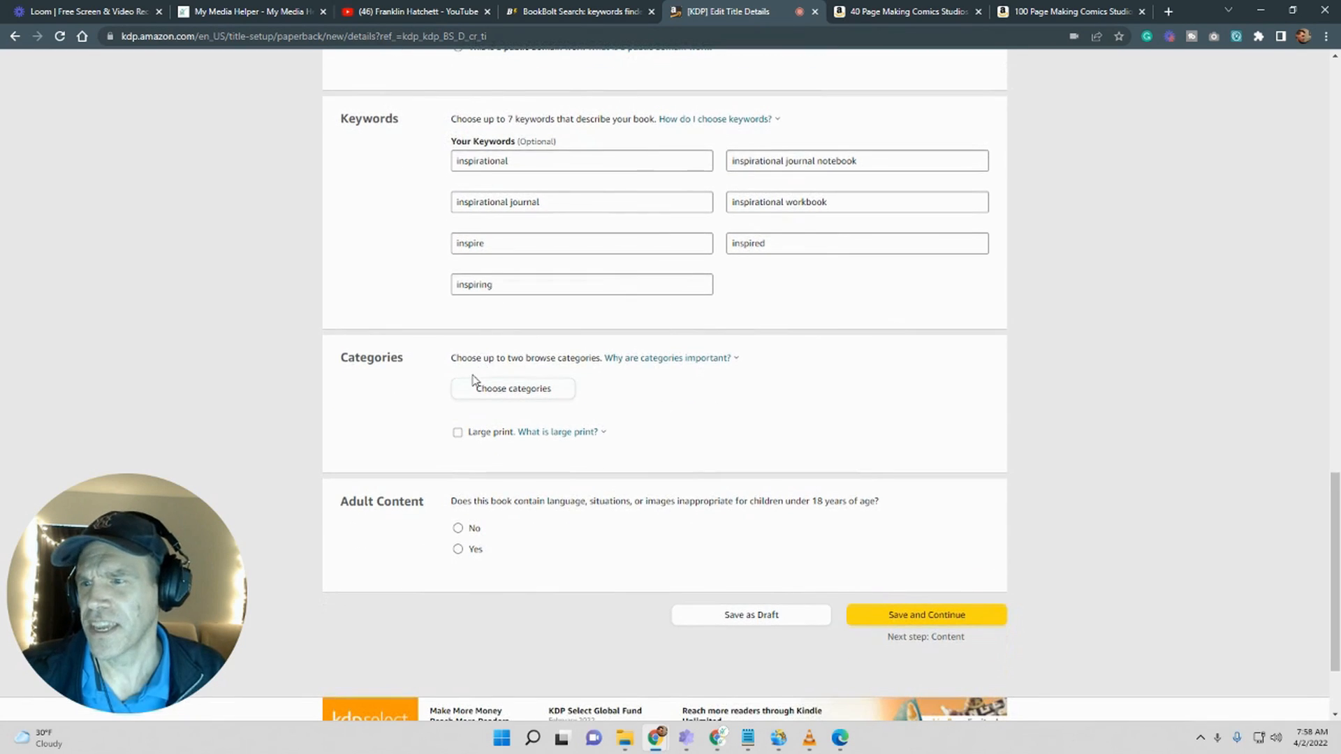
left_click(507, 389)
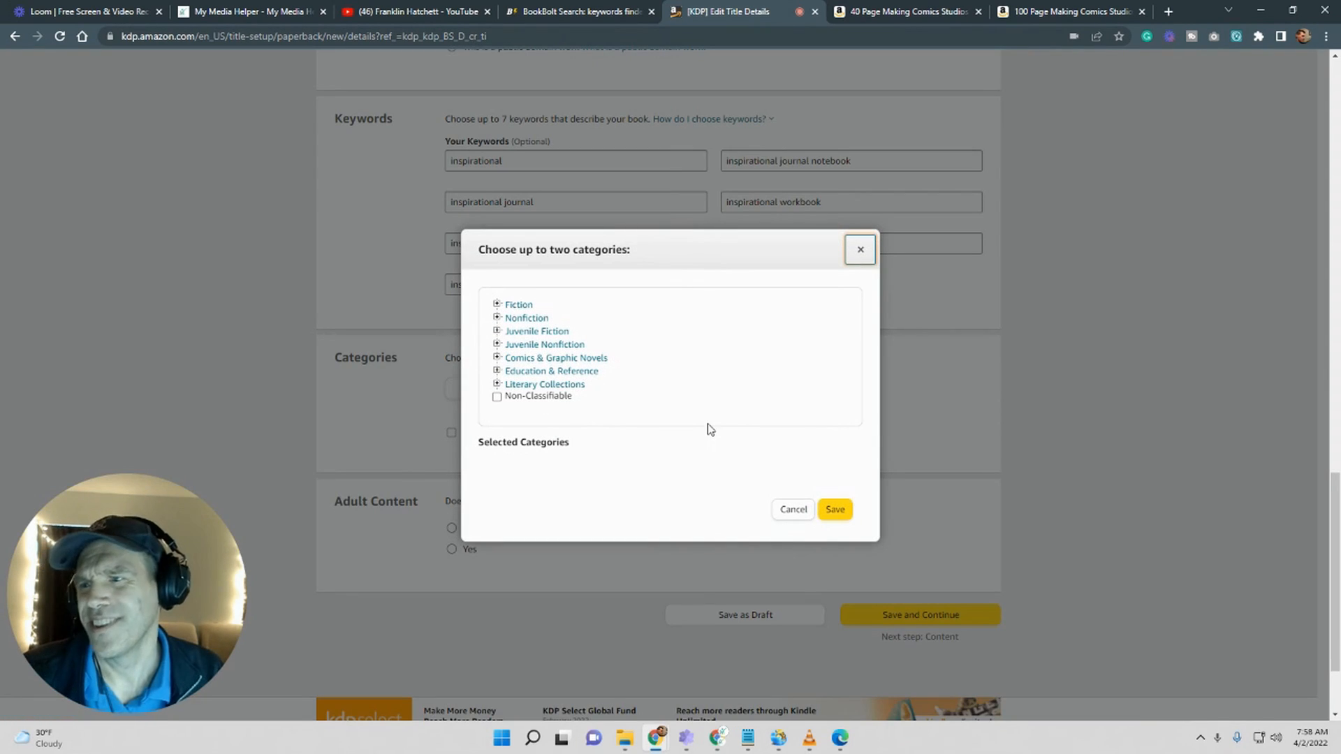
left_click(497, 318)
scroll(629, 391, "down", 3)
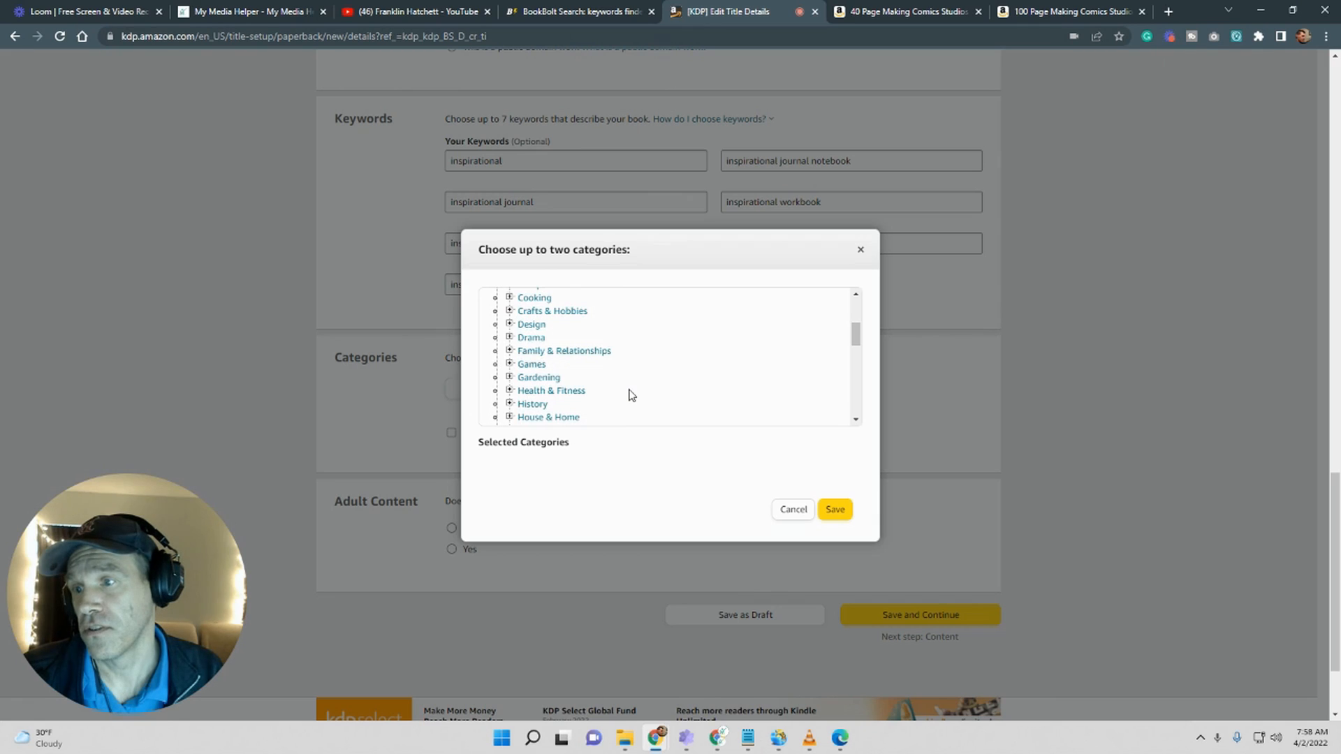
scroll(632, 395, "down", 2)
scroll(632, 395, "down", 4)
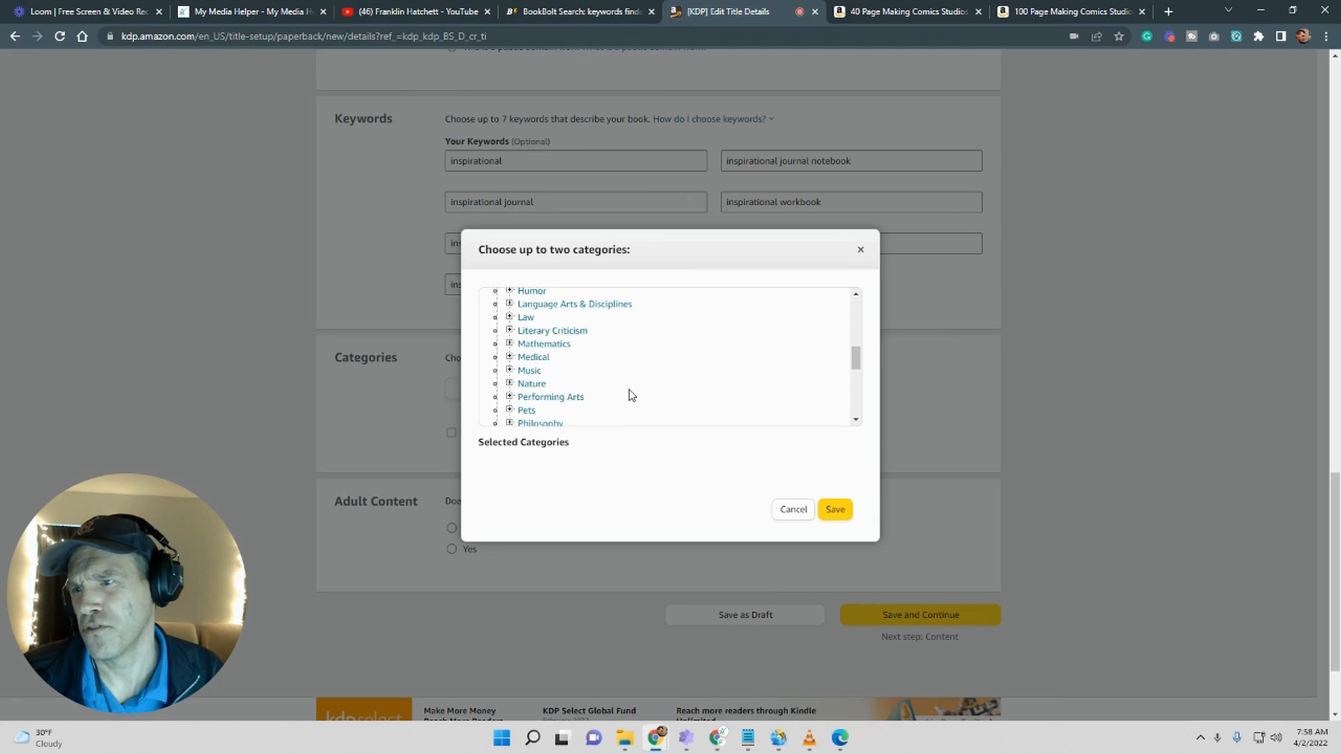
scroll(630, 393, "up", 10)
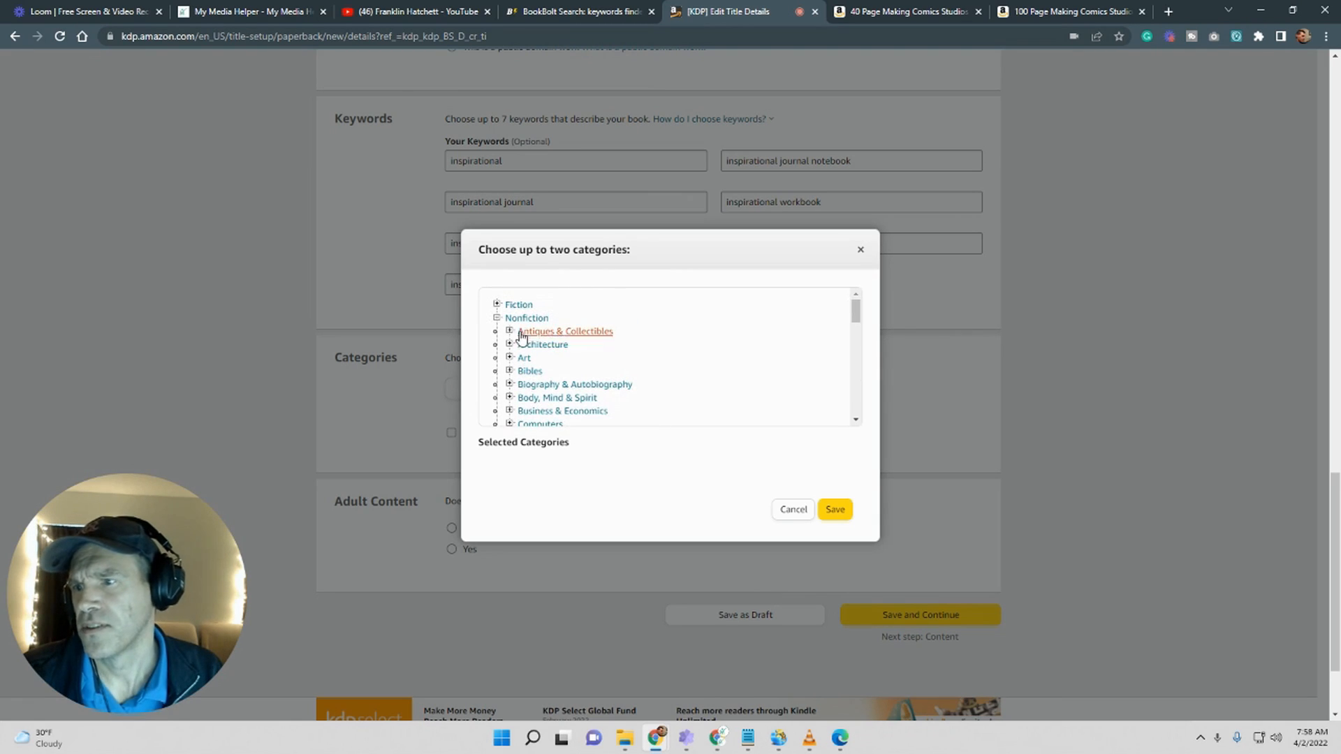
Step: Select Non-Classifiable as the book's category and save the selection
left_click(496, 318)
left_click(497, 397)
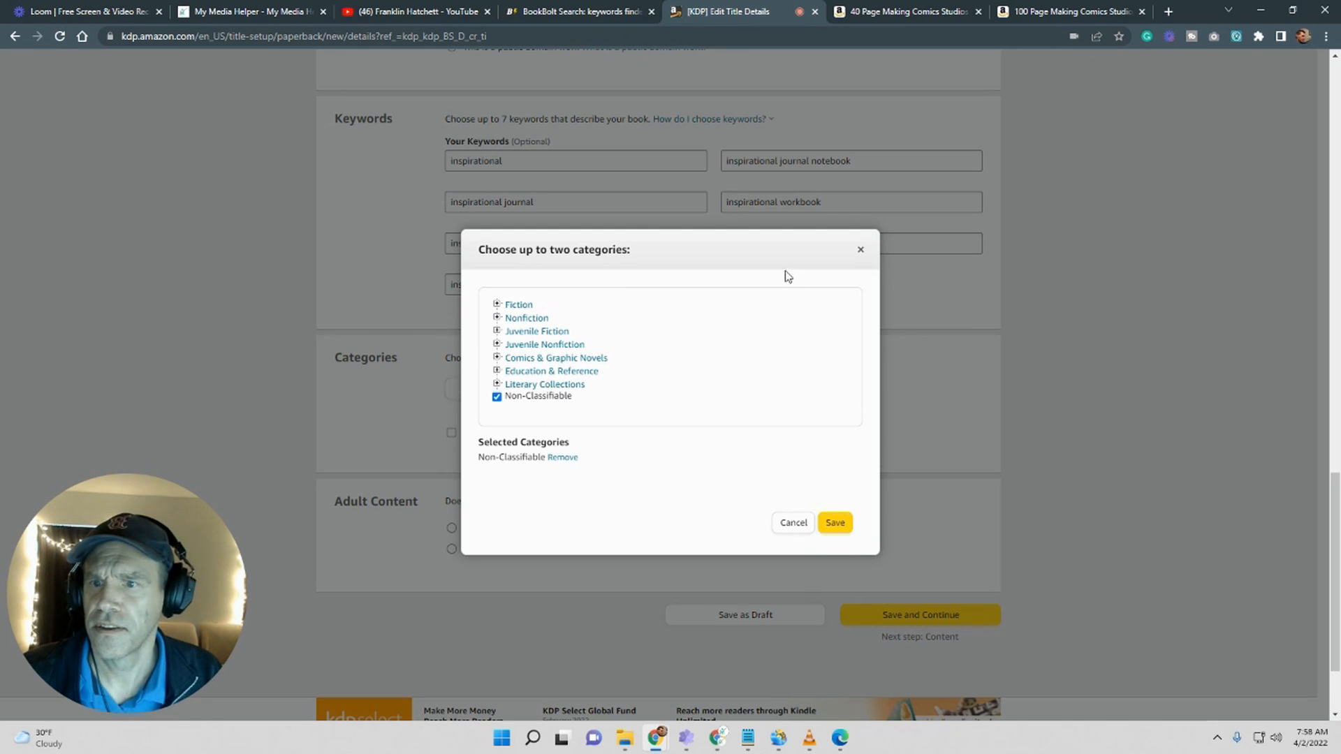
left_click(835, 523)
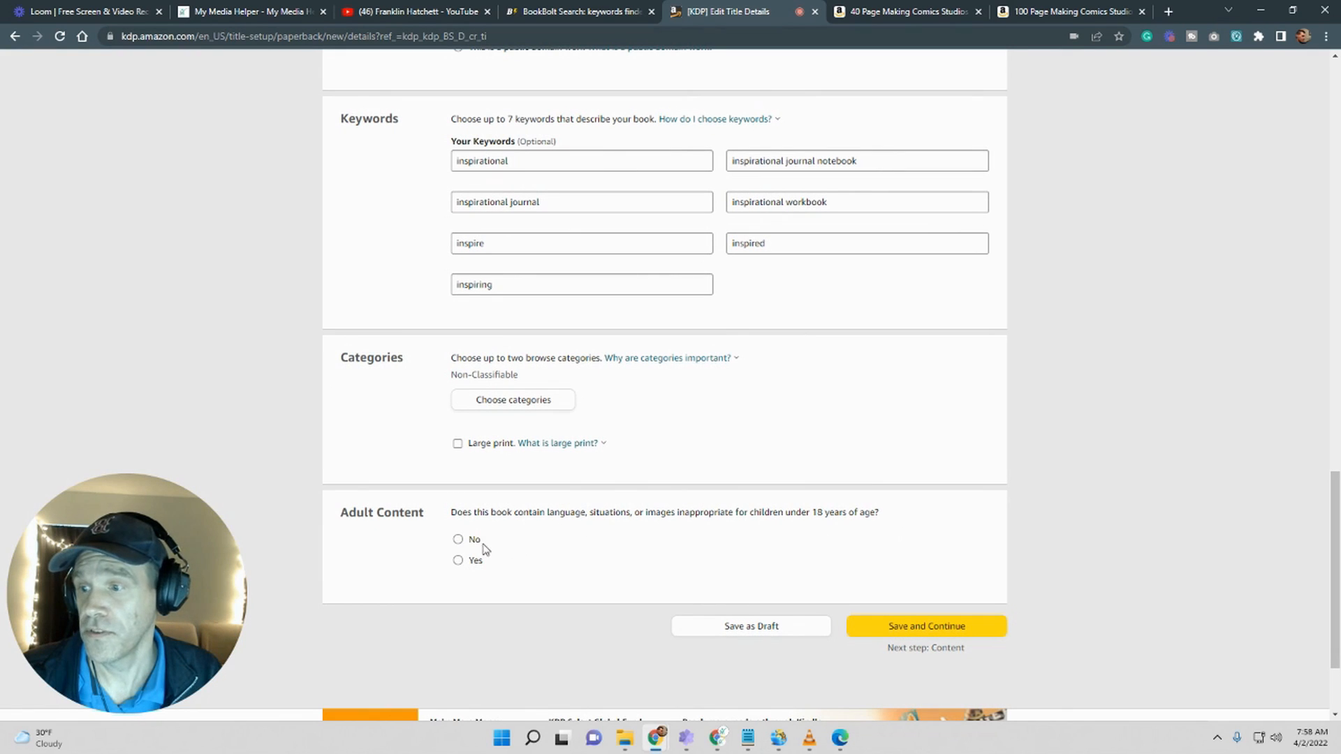
Step: Answer No to the adult content question, check the completed details, and save them to continue to Paperback Content
left_click(458, 545)
scroll(694, 535, "up", 3)
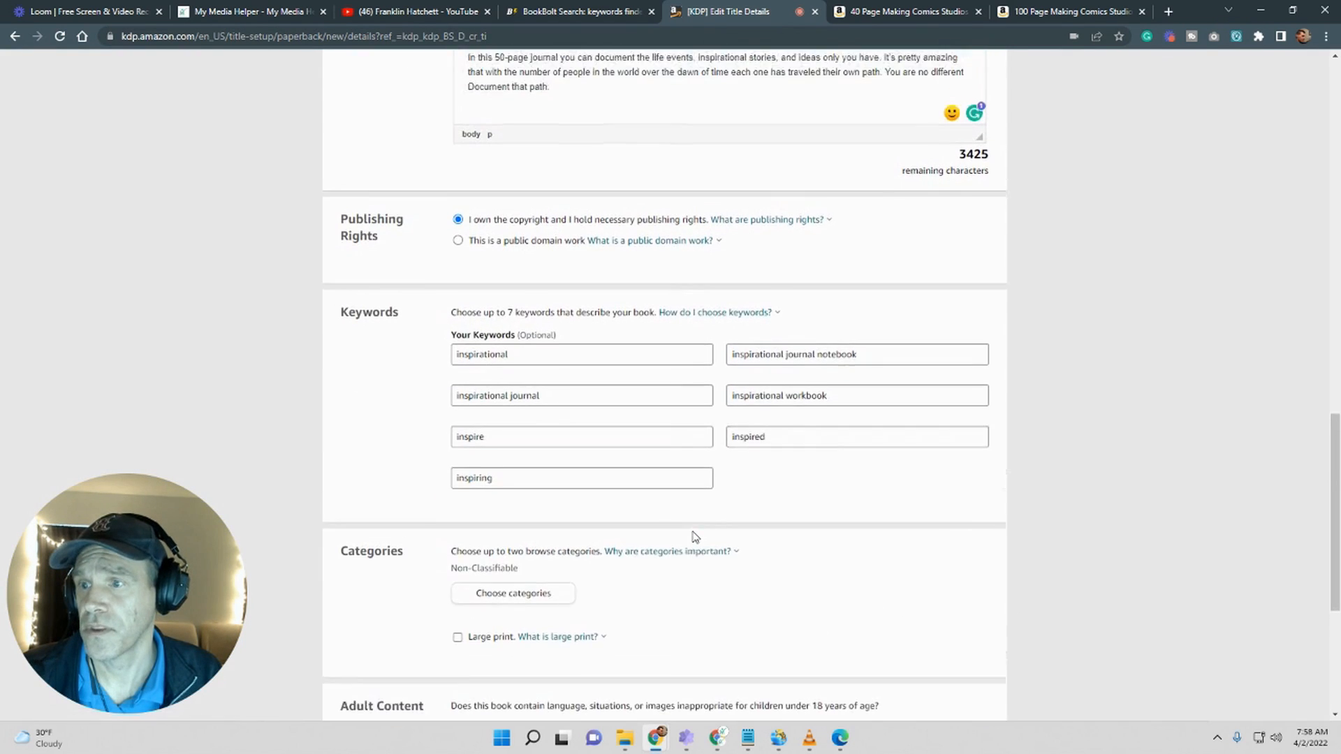
scroll(694, 536, "down", 2)
scroll(695, 537, "up", 10)
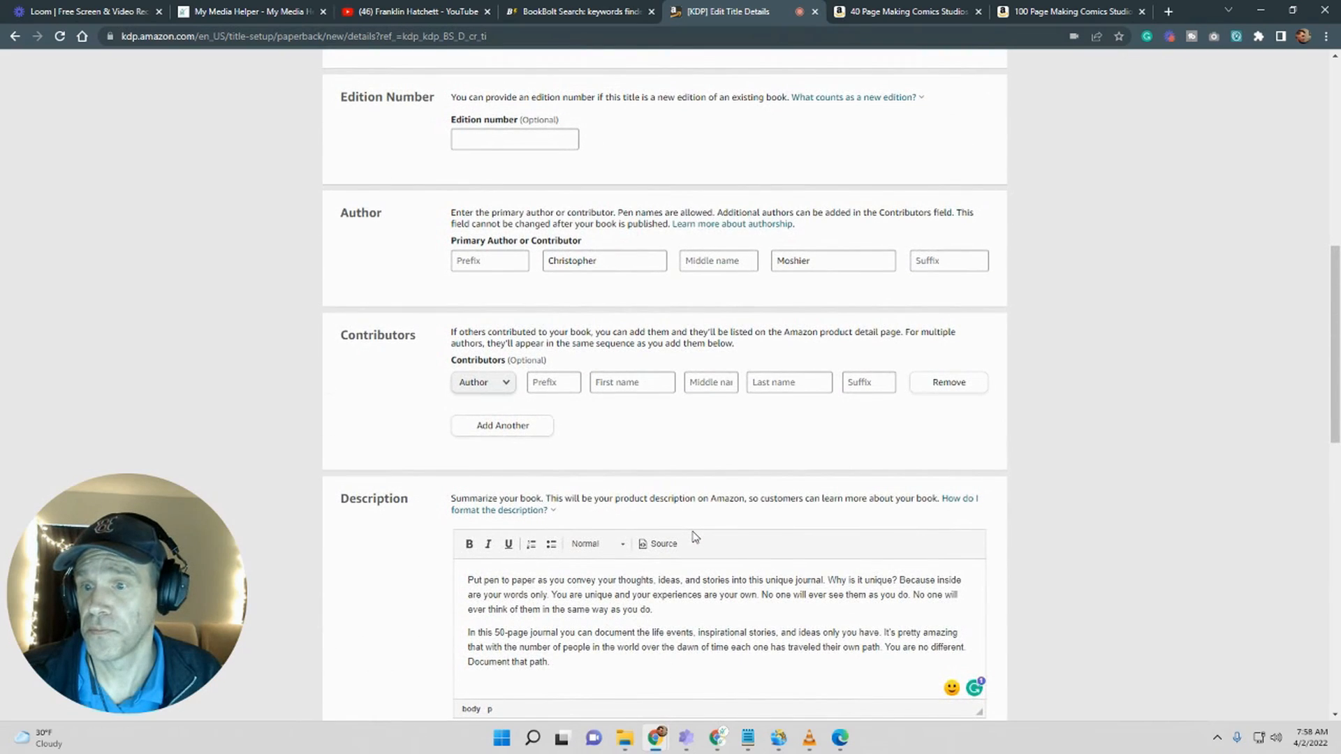
scroll(695, 537, "up", 5)
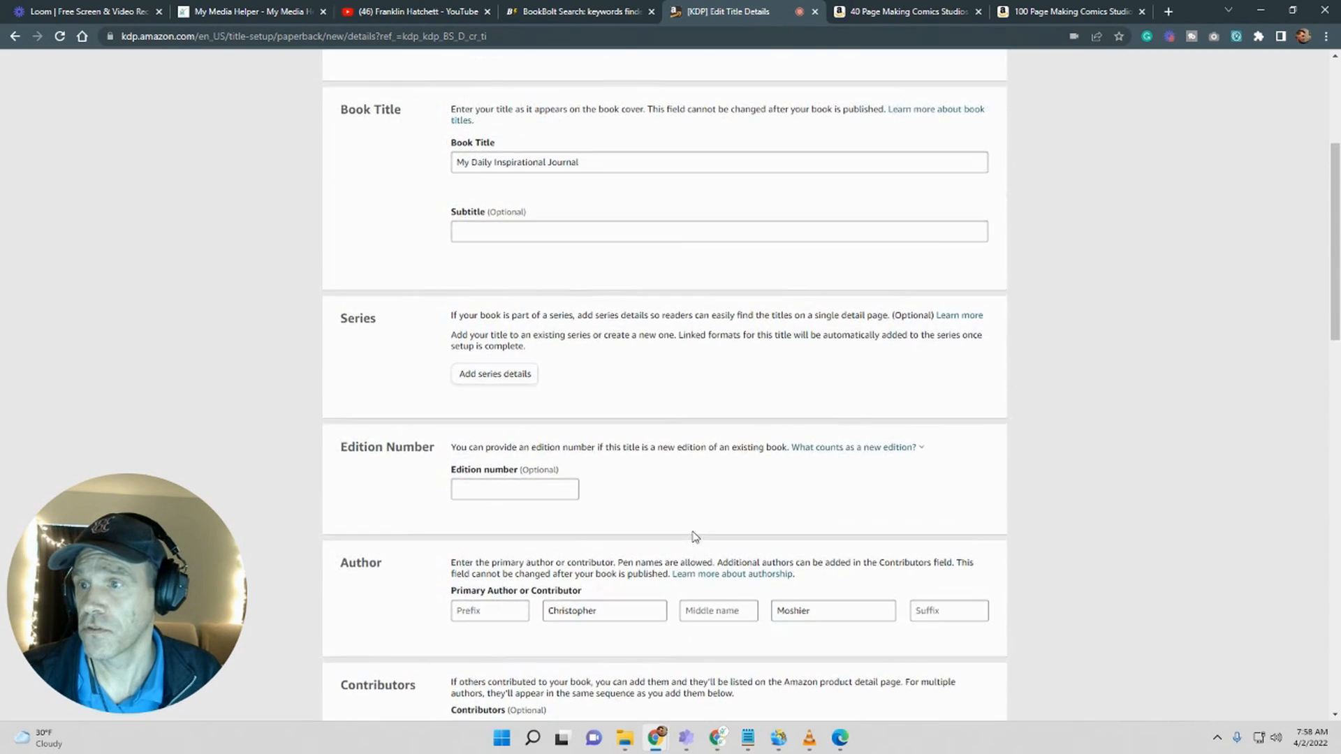
scroll(695, 536, "up", 4)
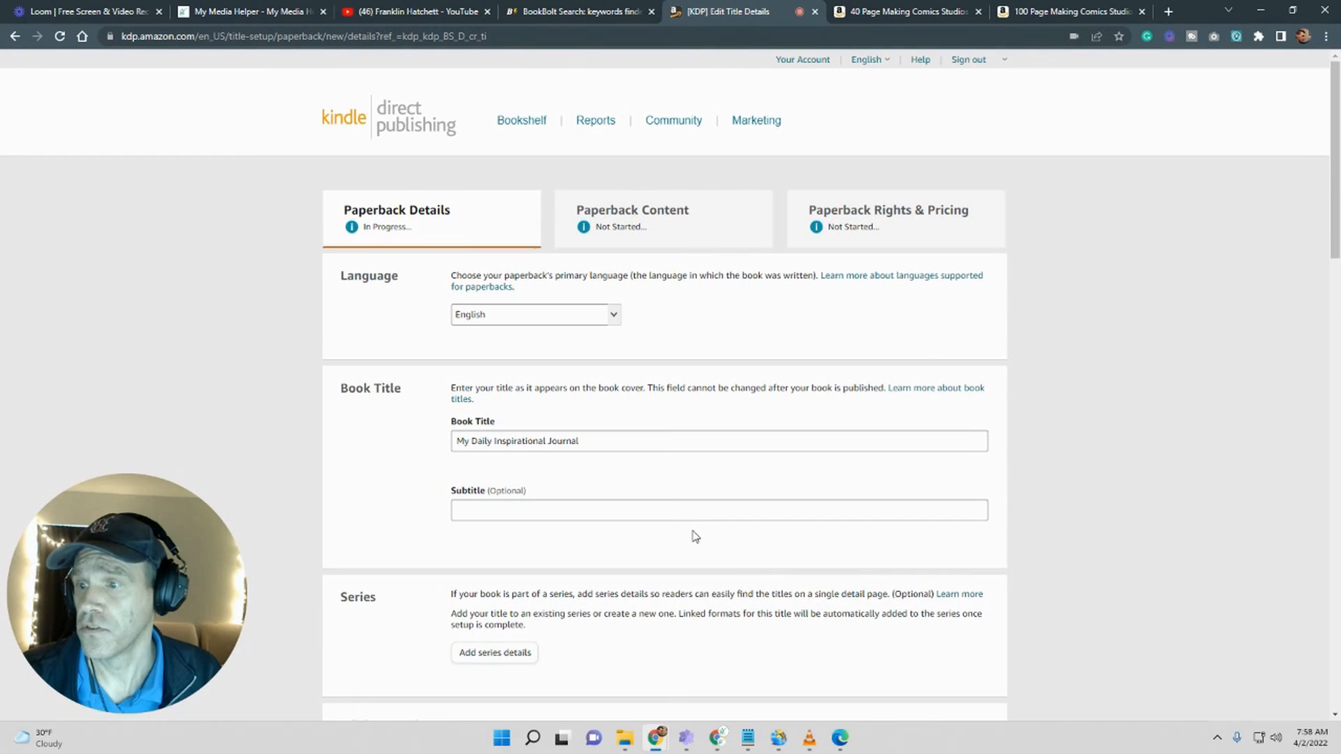
scroll(695, 536, "down", 20)
left_click(914, 491)
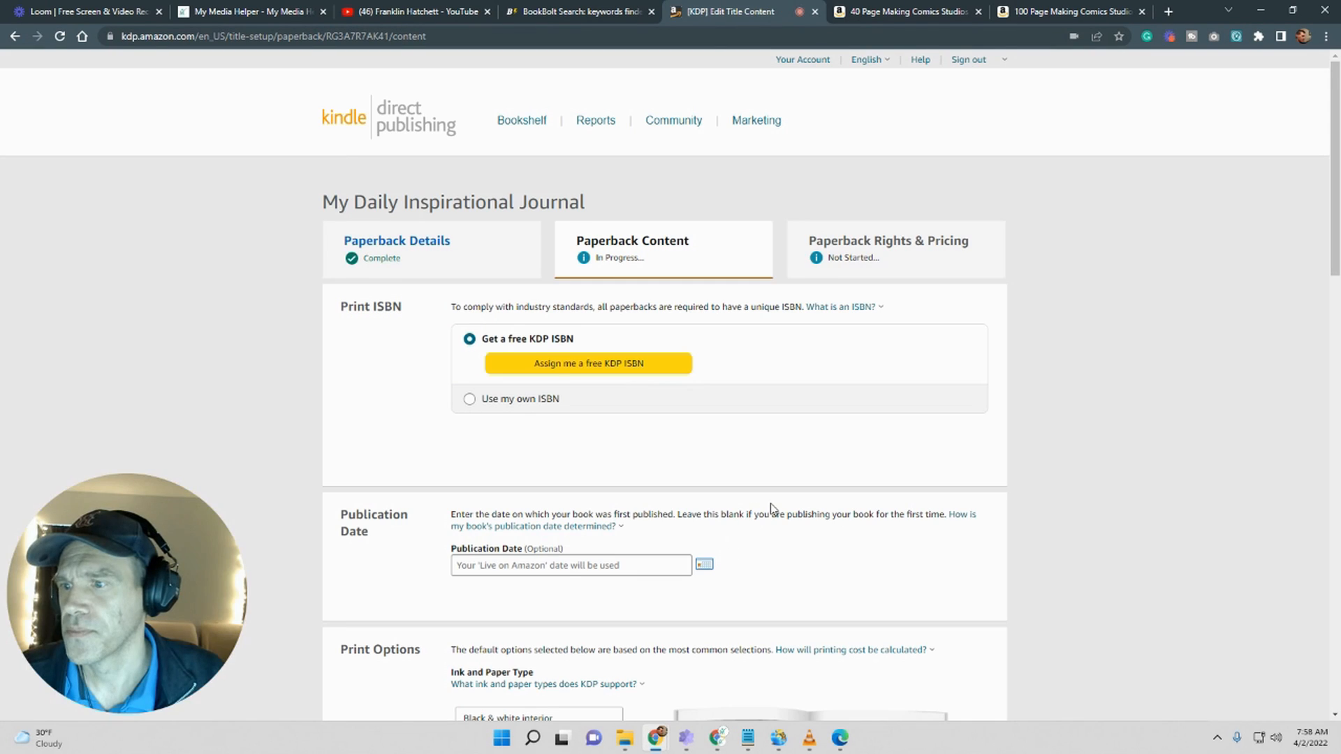
Step: Assign a free KDP ISBN to the paperback
scroll(771, 508, "down", 1)
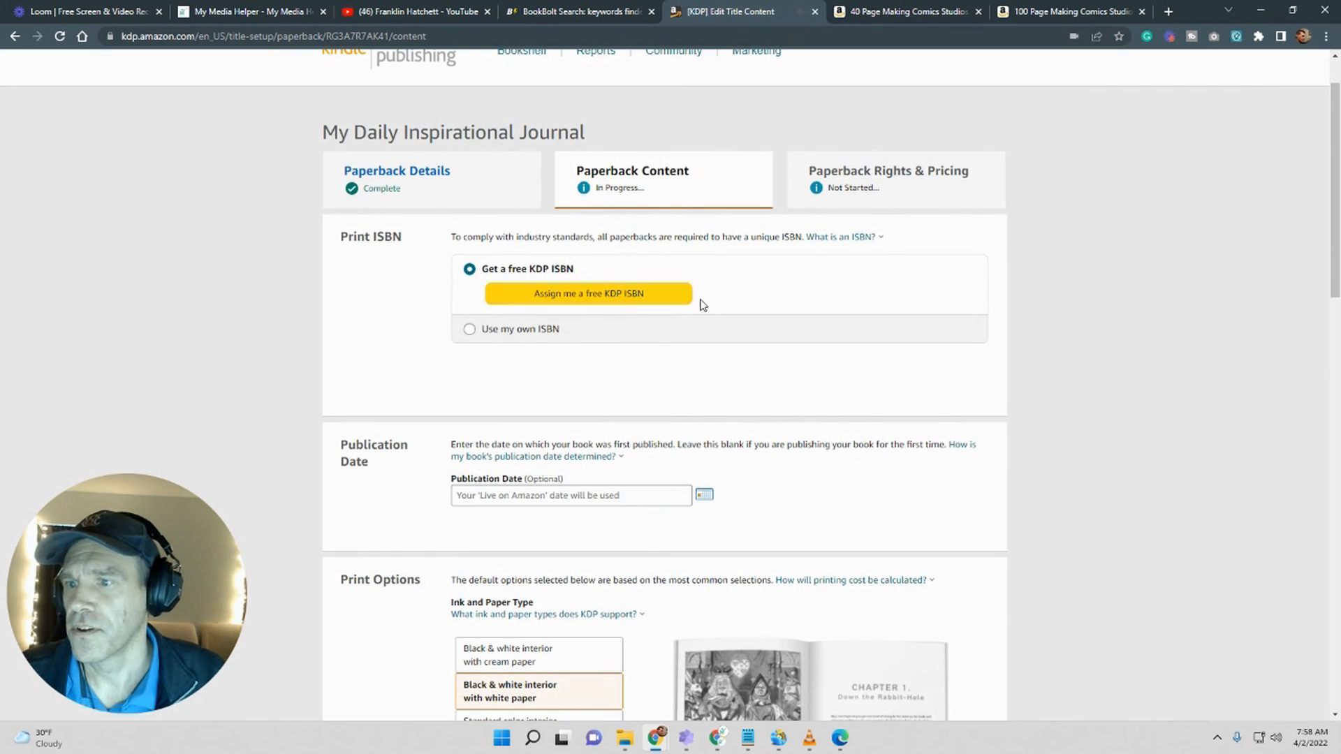
left_click(645, 299)
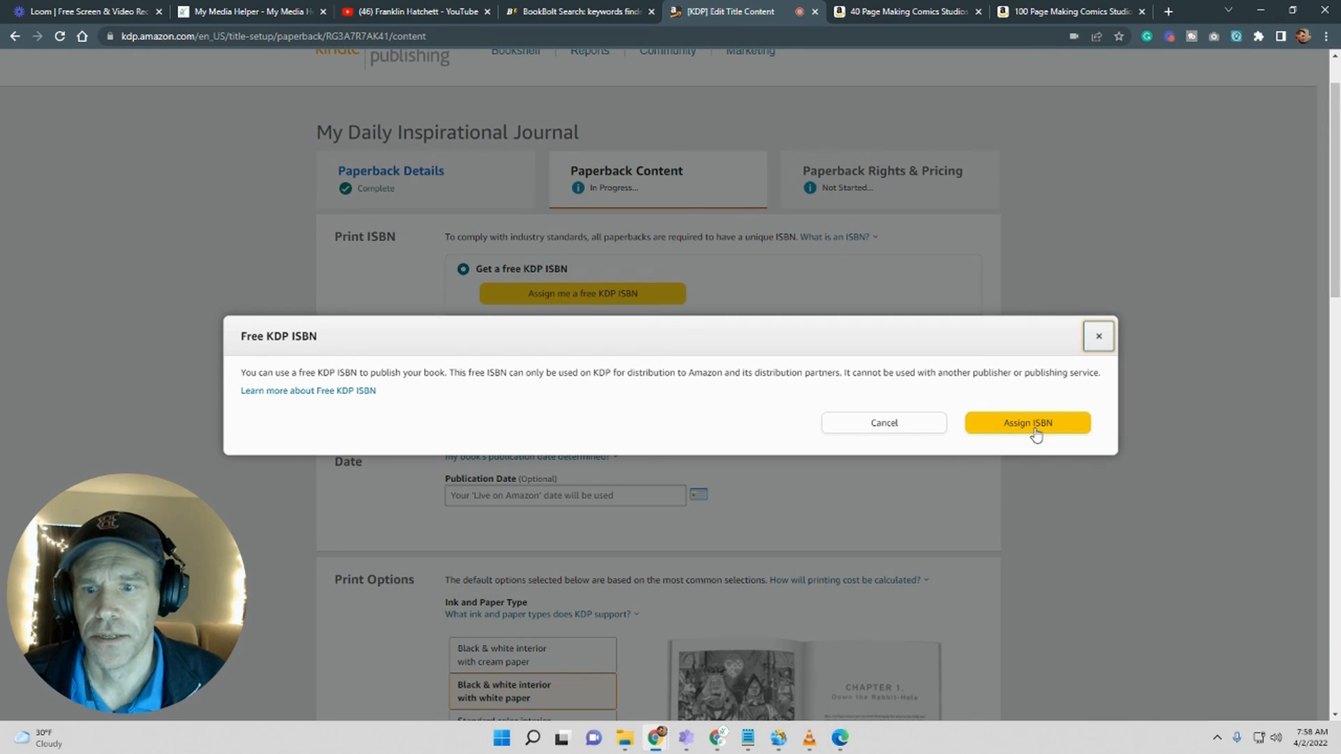
left_click(1034, 427)
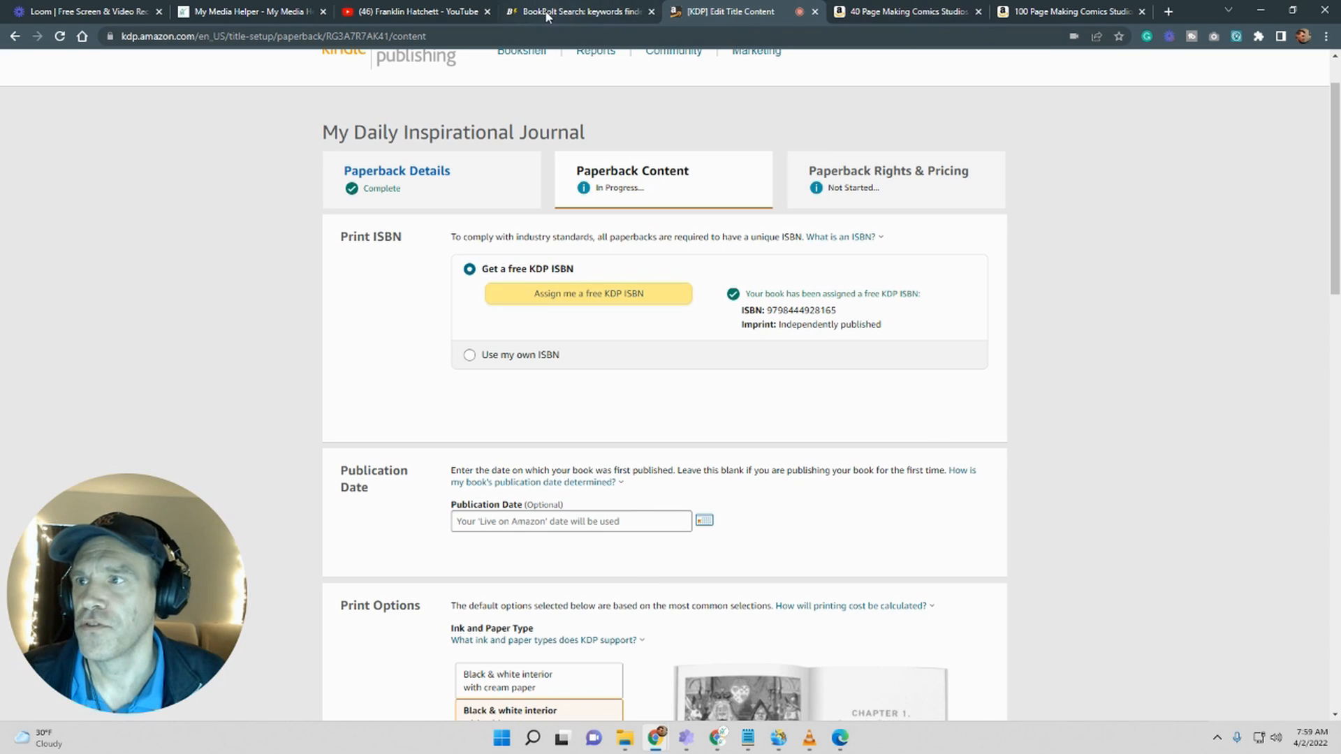
left_click(582, 18)
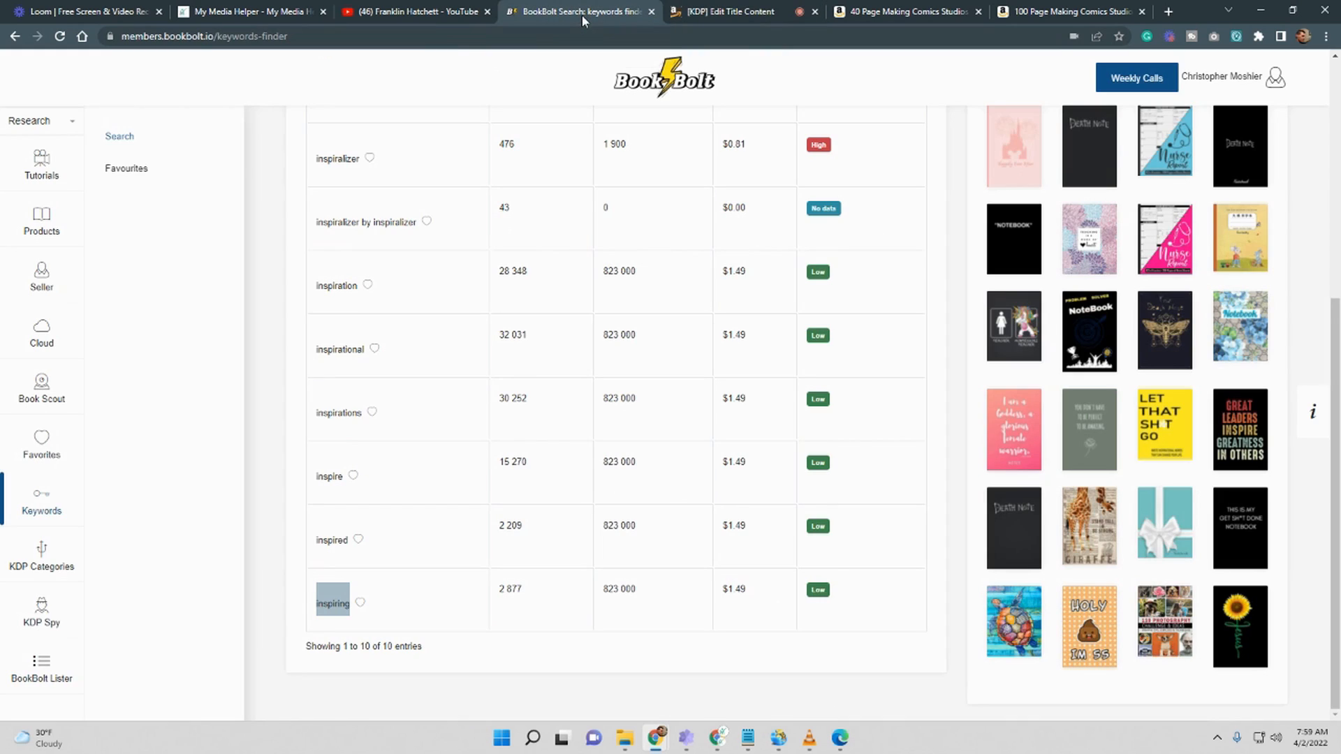
left_click(725, 17)
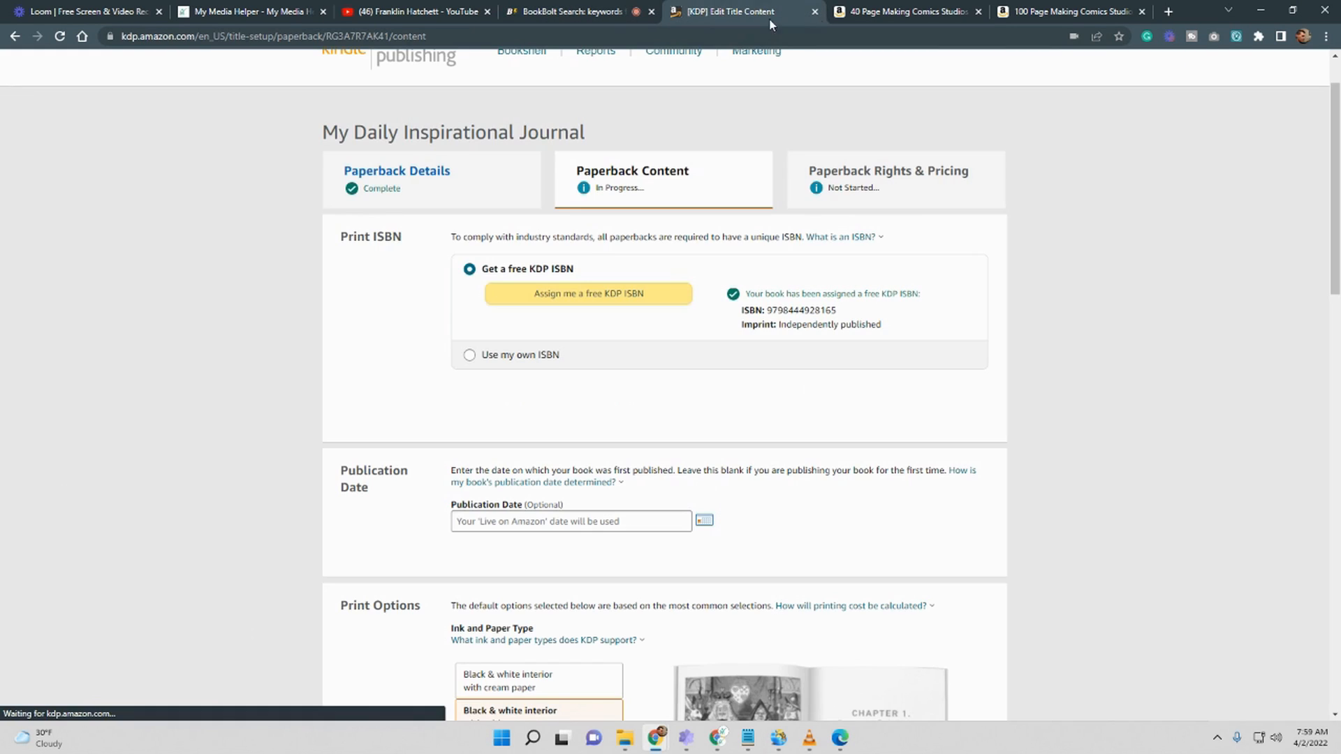
left_click(570, 14)
left_click(706, 17)
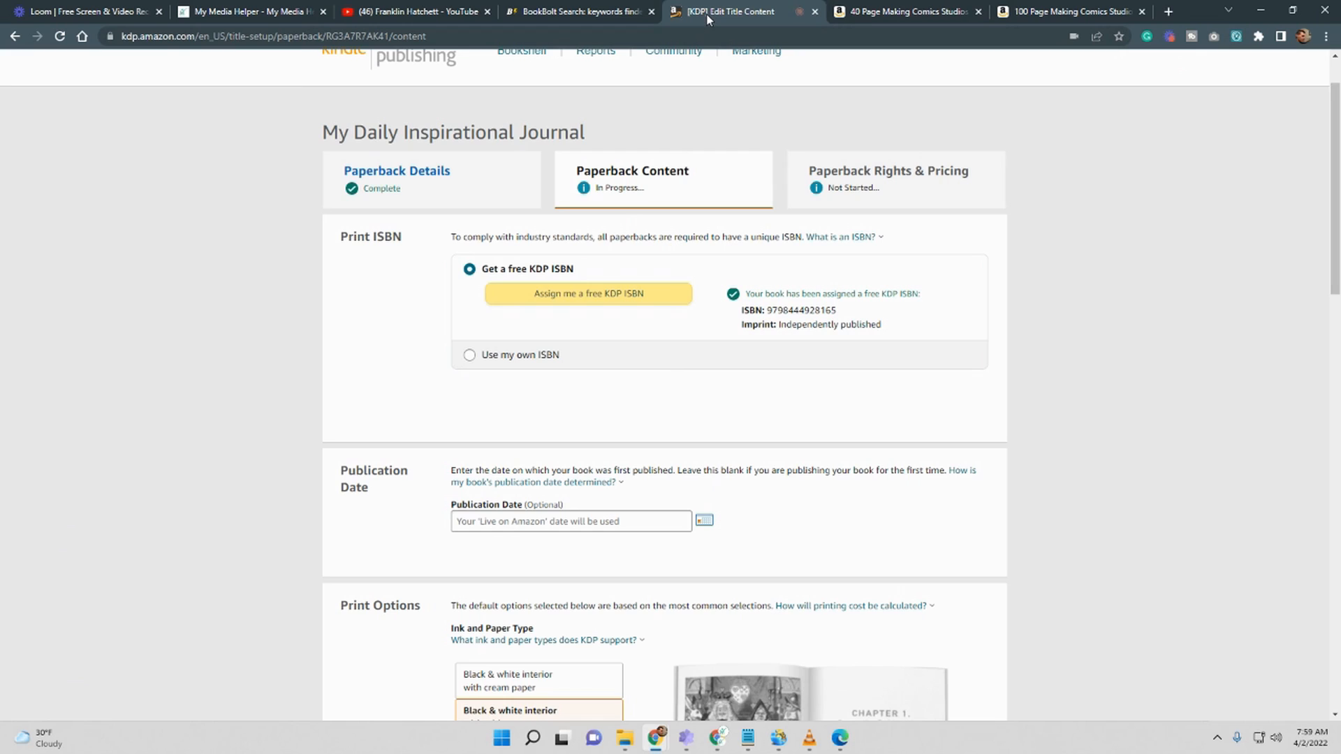
Step: Set the paperback's publication date to 04/02/2022
scroll(919, 488, "down", 3)
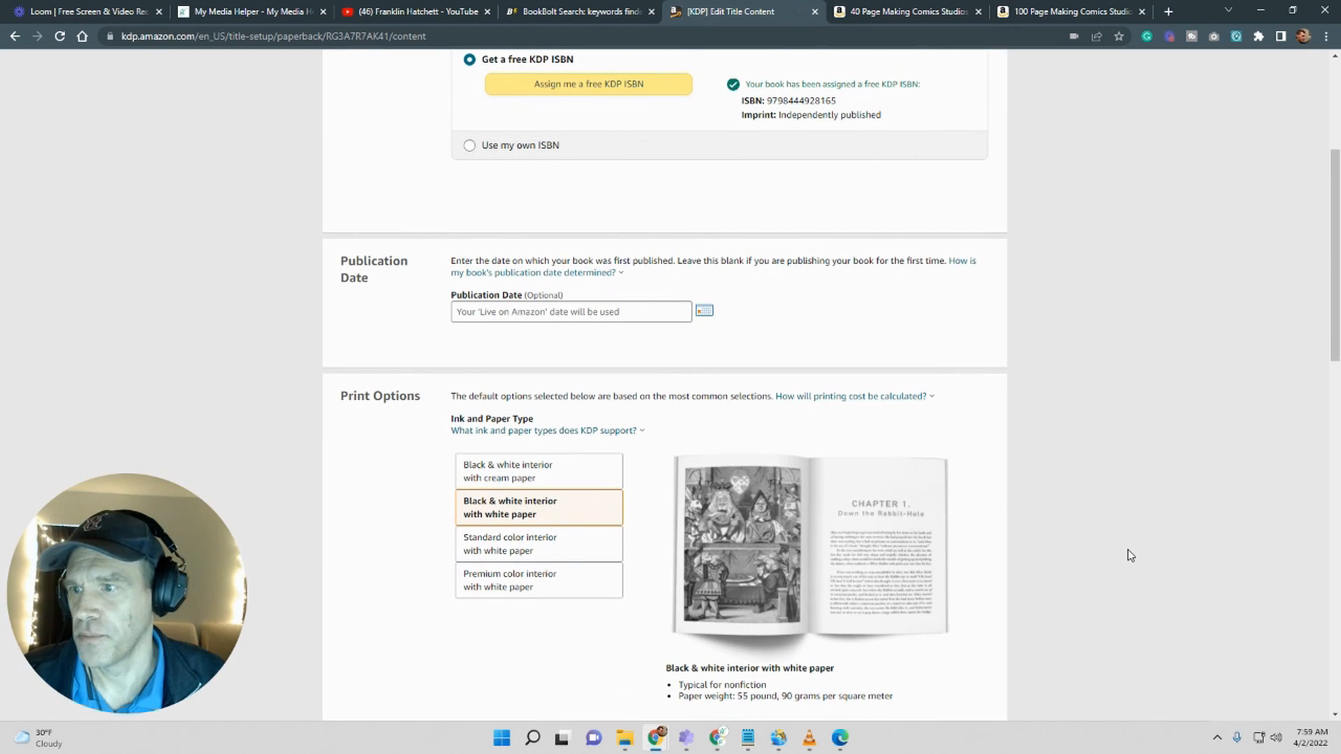
left_click(704, 312)
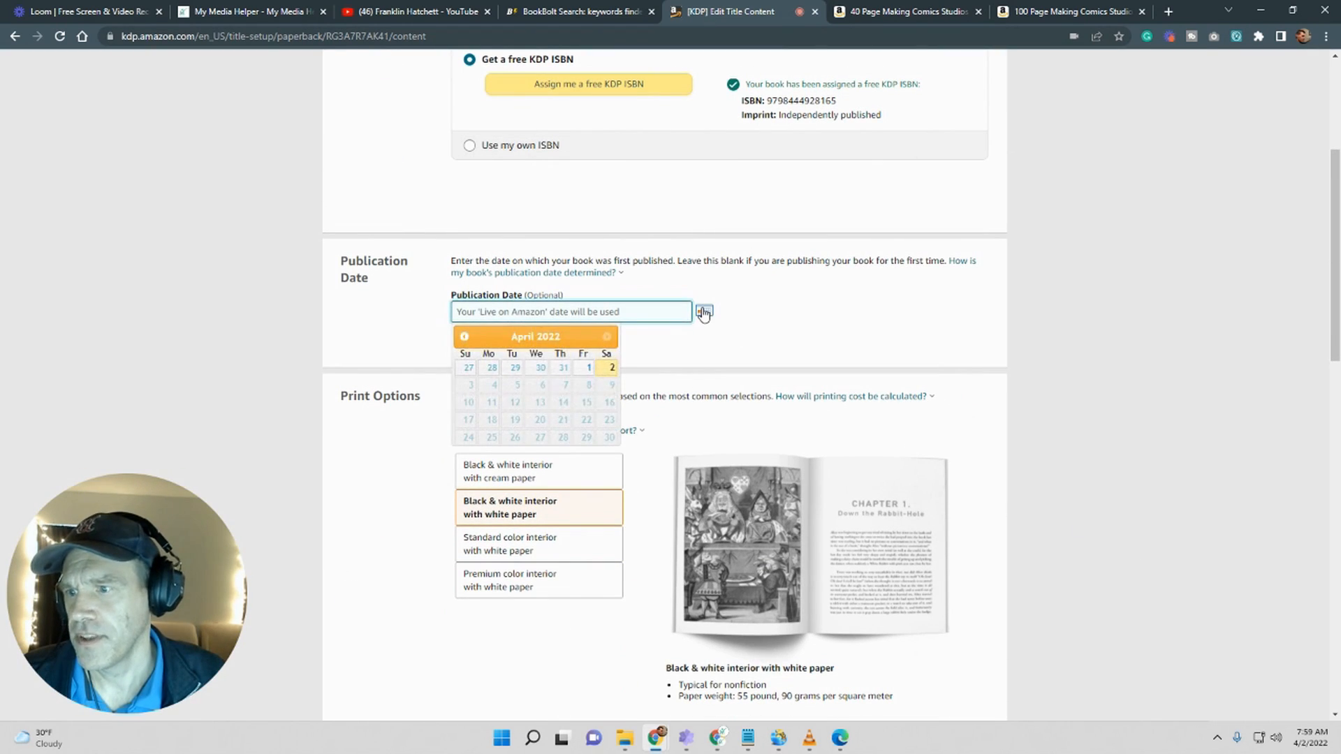
left_click(609, 367)
Step: Change the bleed setting in the print options to Bleed (PDF only)
scroll(1037, 457, "down", 1)
scroll(1037, 457, "down", 5)
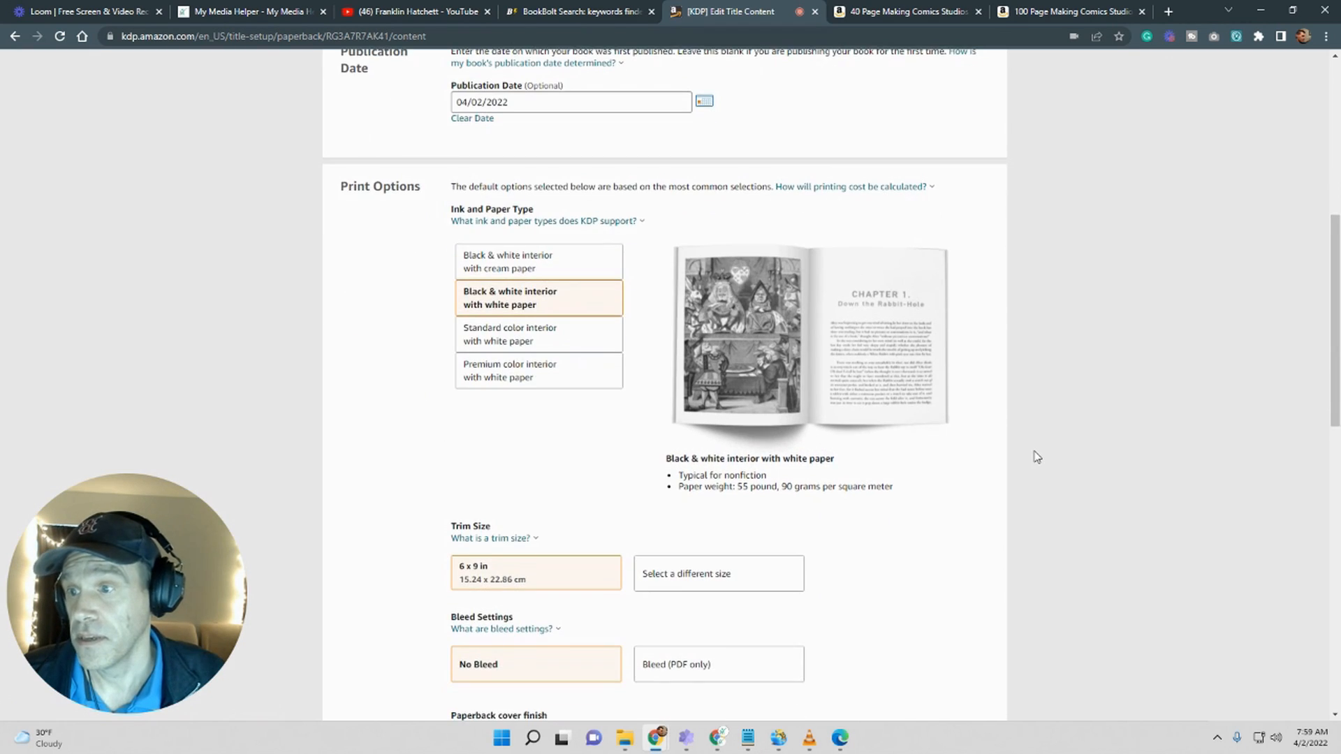
scroll(1036, 456, "down", 1)
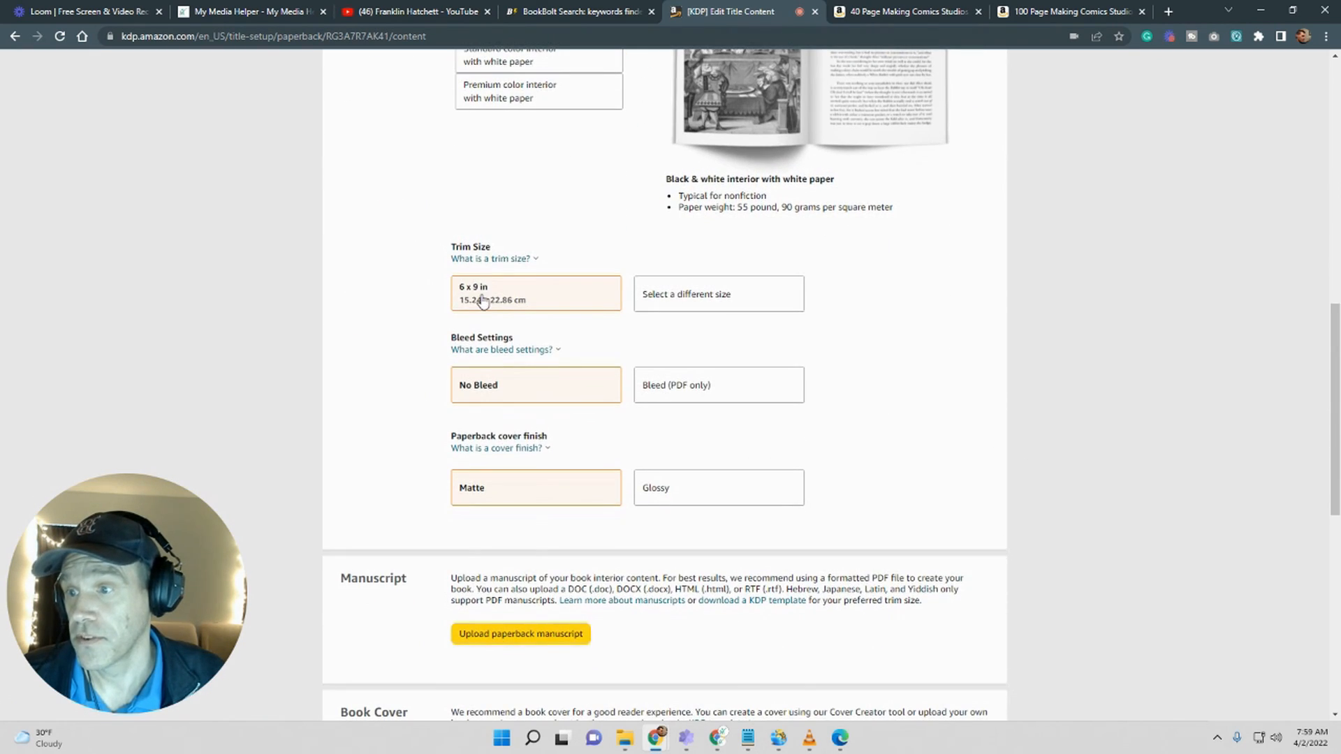
left_click(639, 397)
Step: Upload My-Daily-Inspiration-Journal-Interior.pdf from the Desktop as the paperback manuscript
scroll(982, 440, "down", 2)
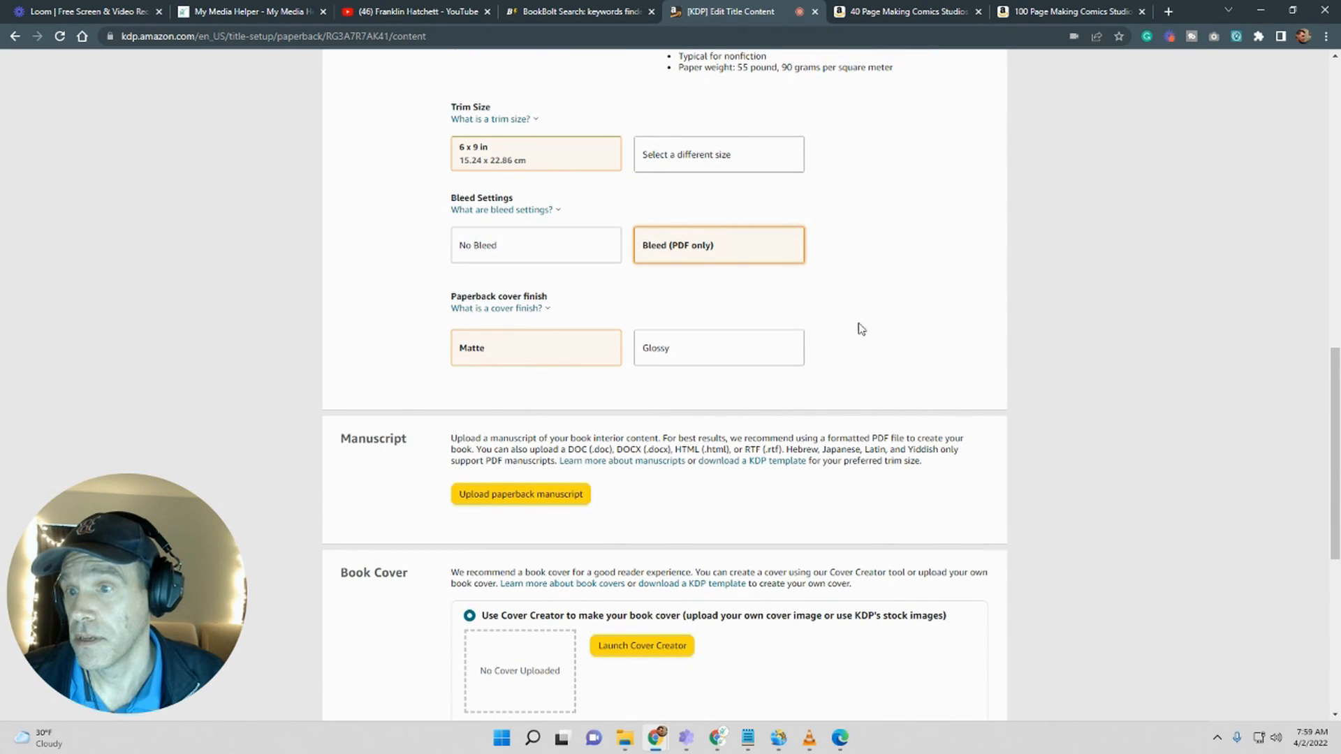
scroll(735, 409, "down", 1)
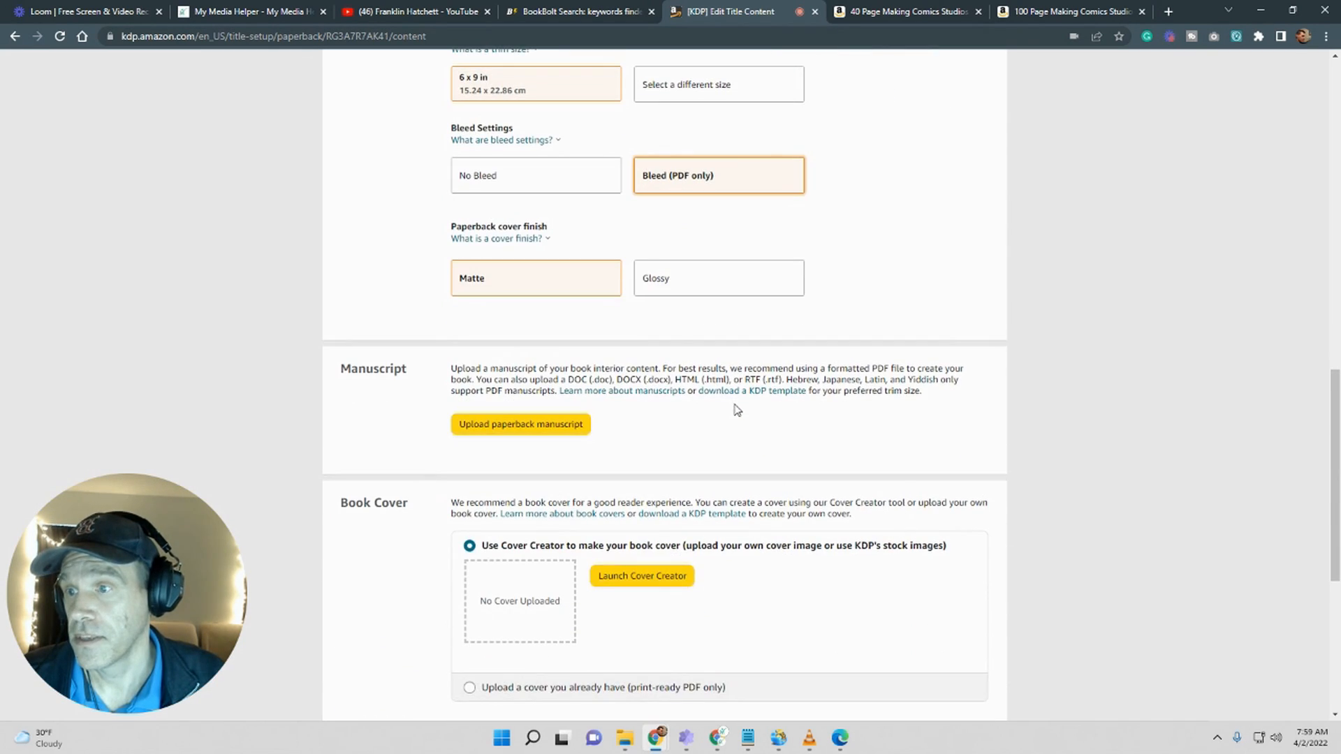
scroll(692, 458, "down", 1)
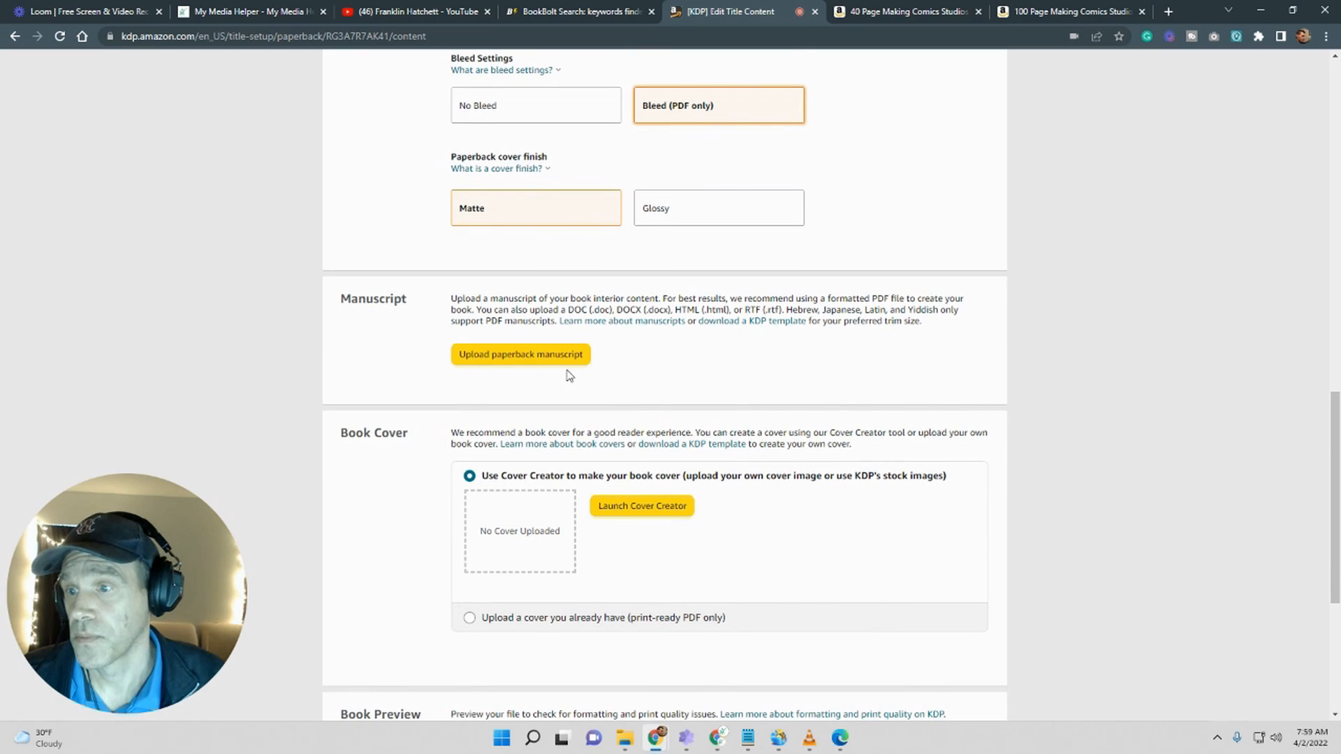
left_click(539, 357)
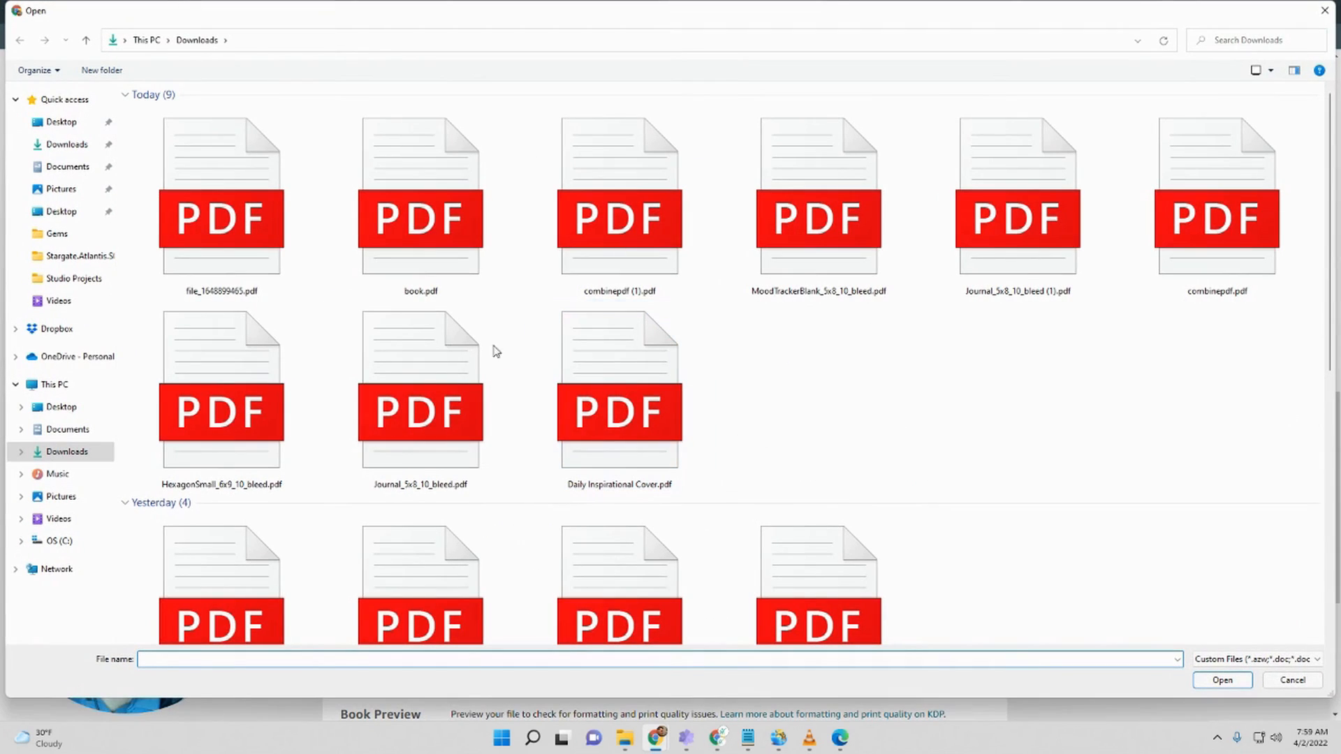
left_click(60, 405)
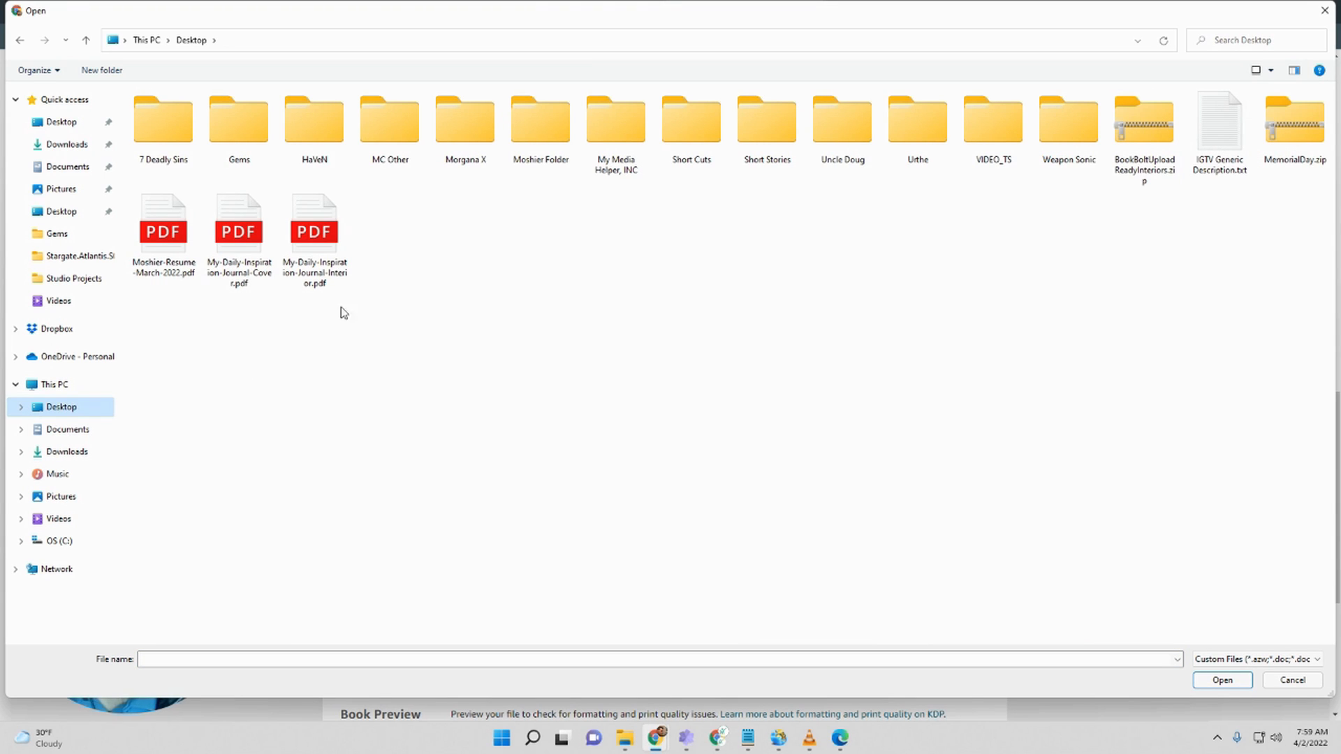
double_click(310, 246)
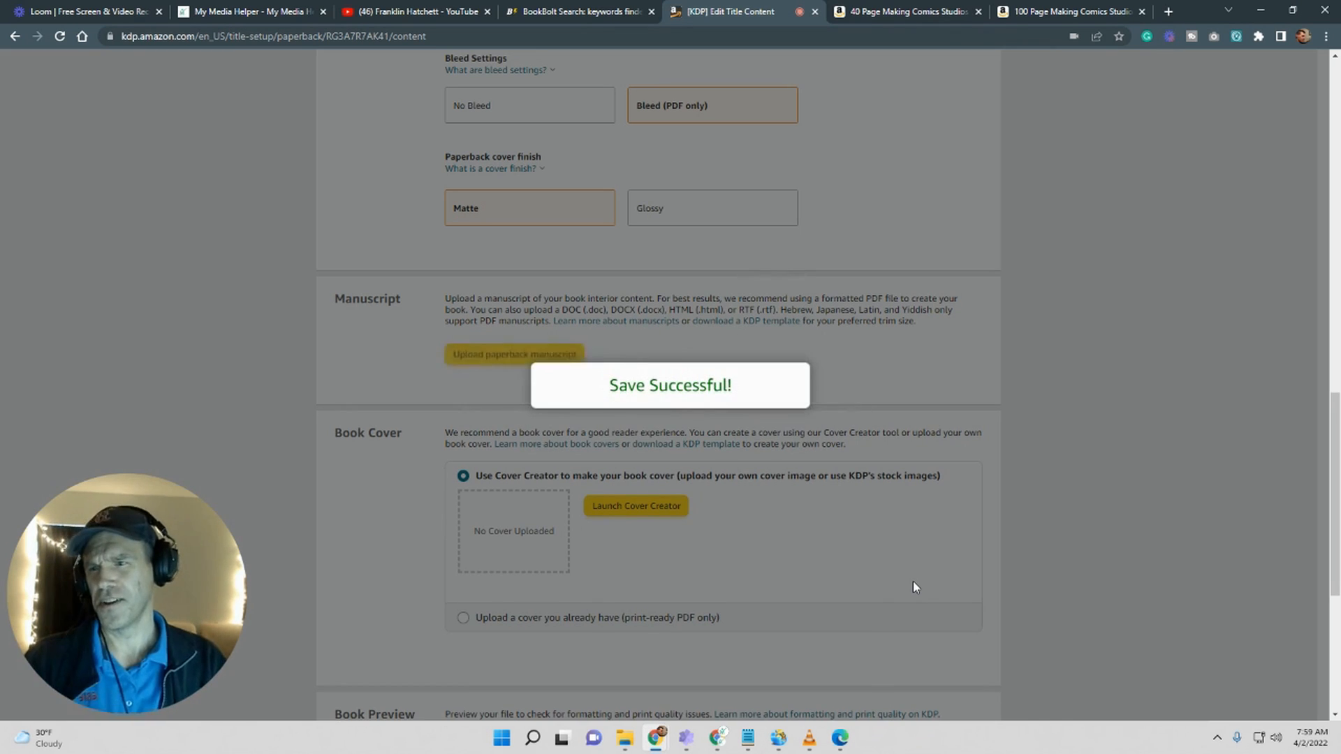
scroll(810, 588, "down", 2)
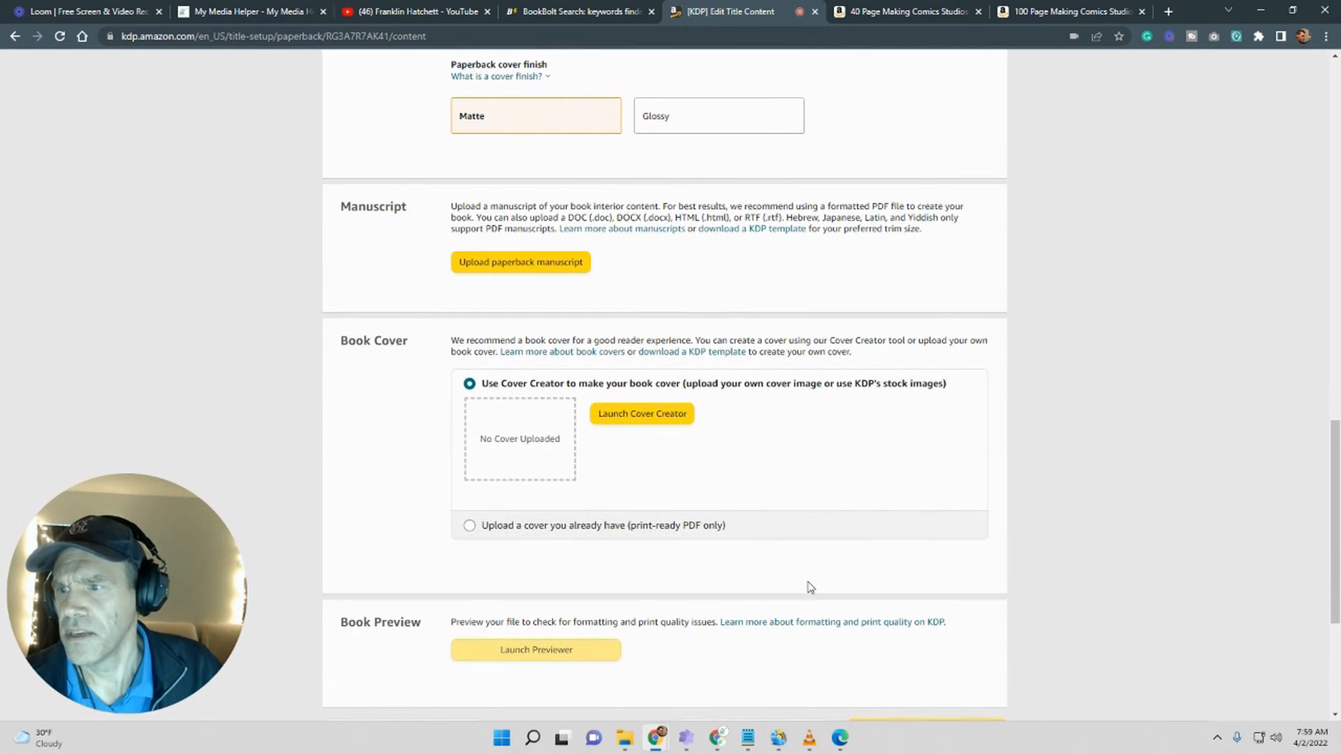
left_click(627, 417)
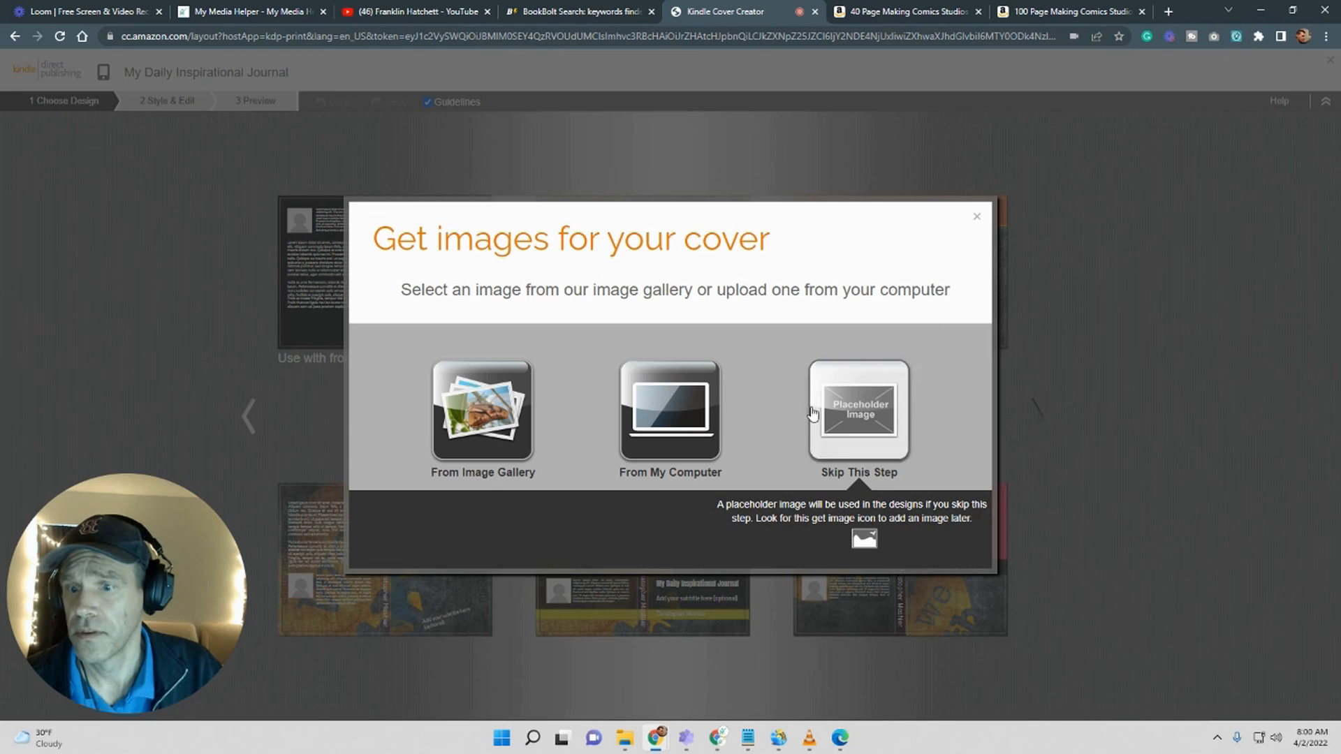
left_click(975, 217)
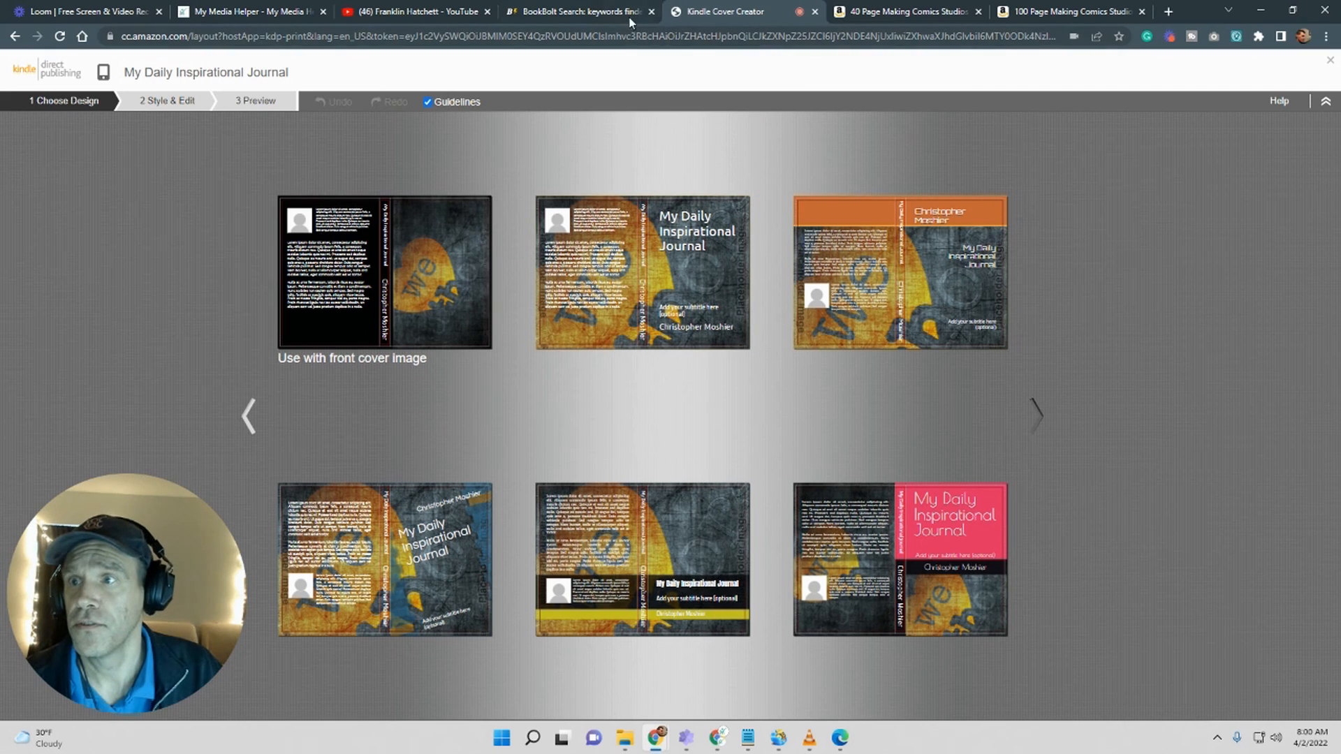
left_click(1329, 61)
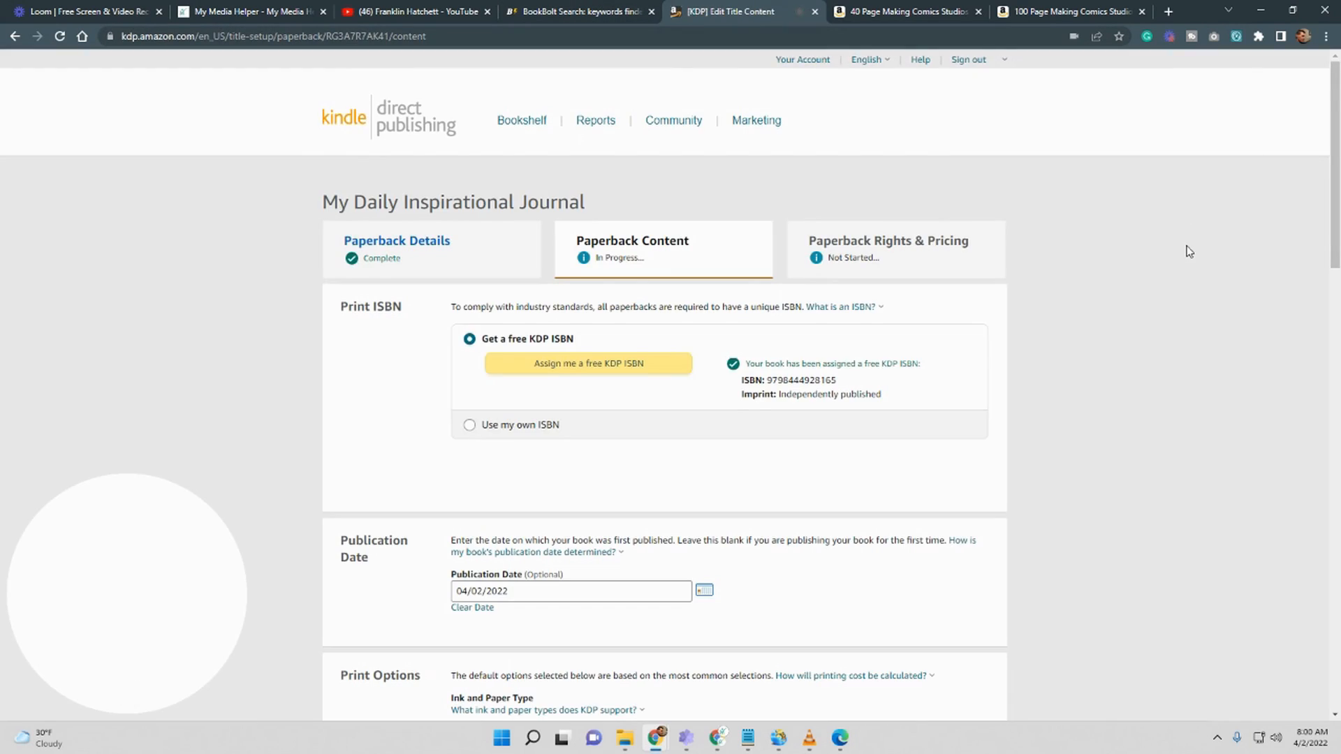
Step: Switch the book cover option to a print-ready PDF and upload My-Daily-Inspiration-Journal-Cover.pdf from the Desktop
scroll(1191, 252, "down", 4)
scroll(1192, 259, "down", 9)
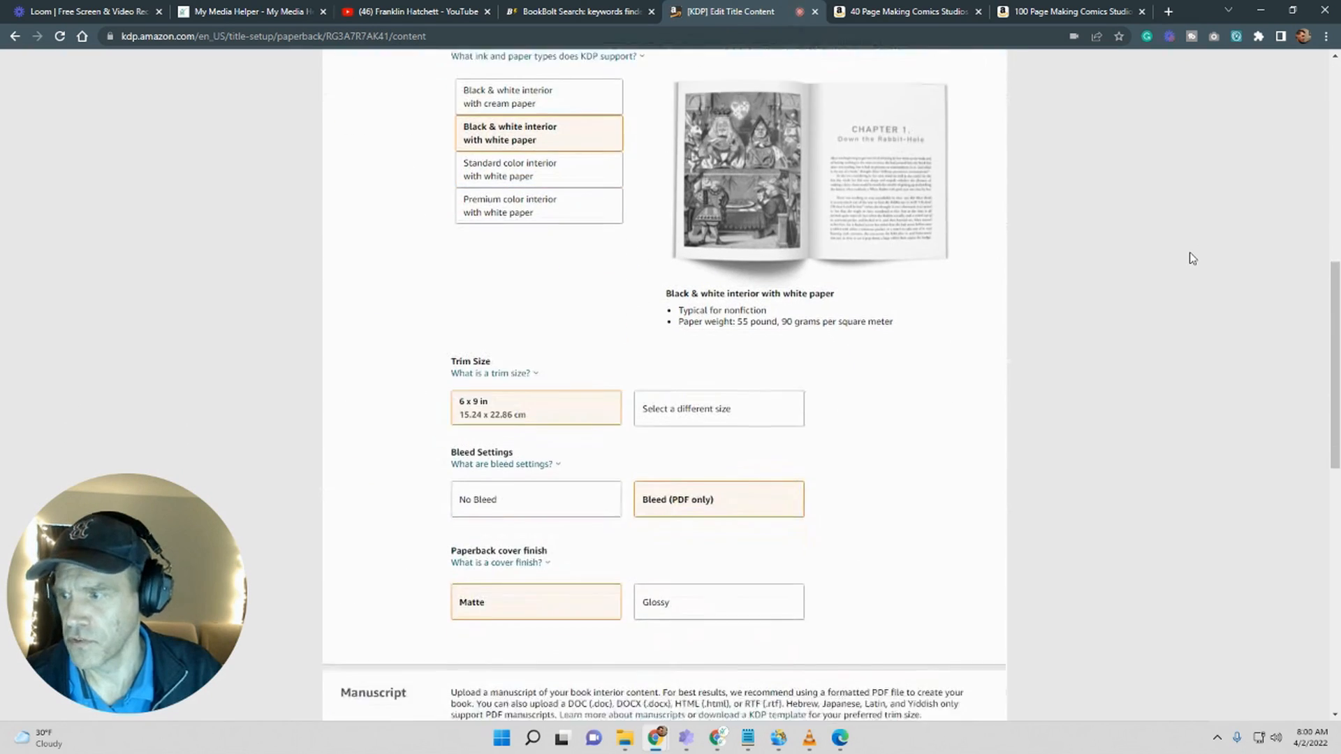
scroll(1190, 255, "down", 5)
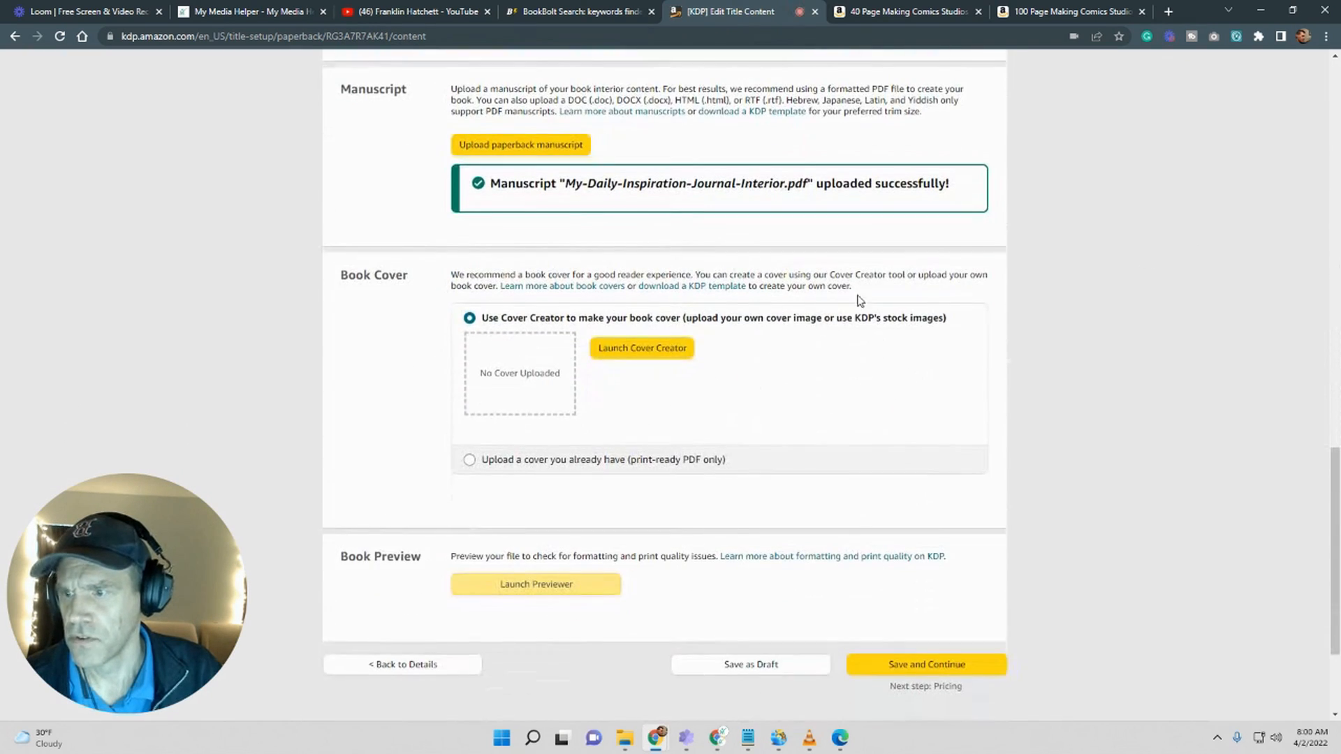
left_click(470, 460)
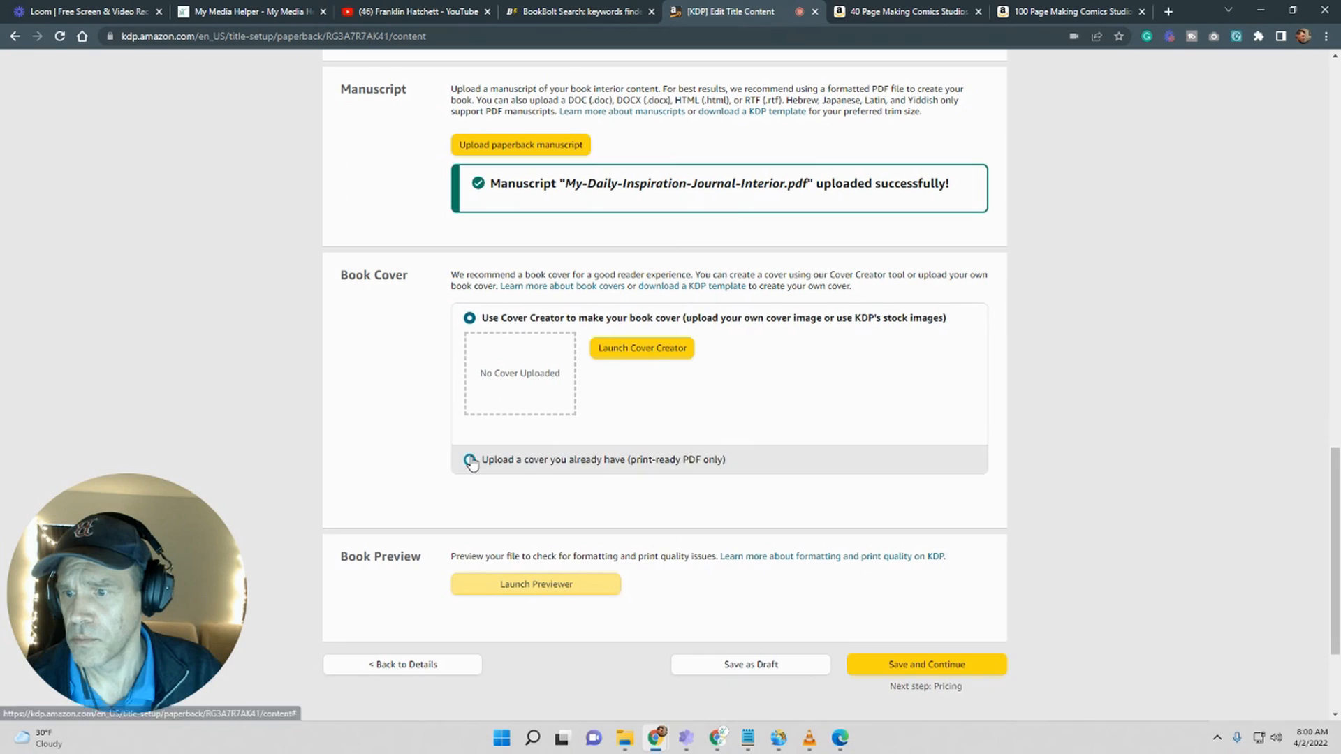
left_click(652, 377)
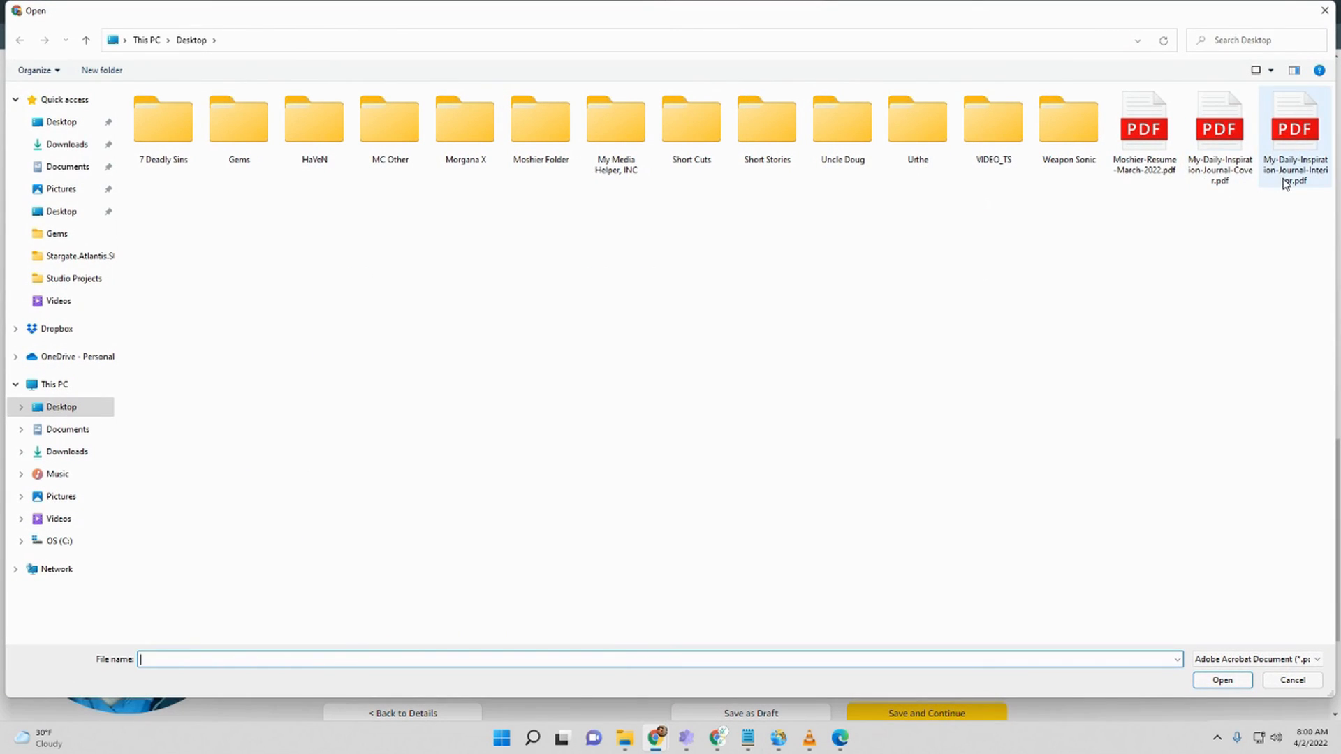
double_click(1223, 148)
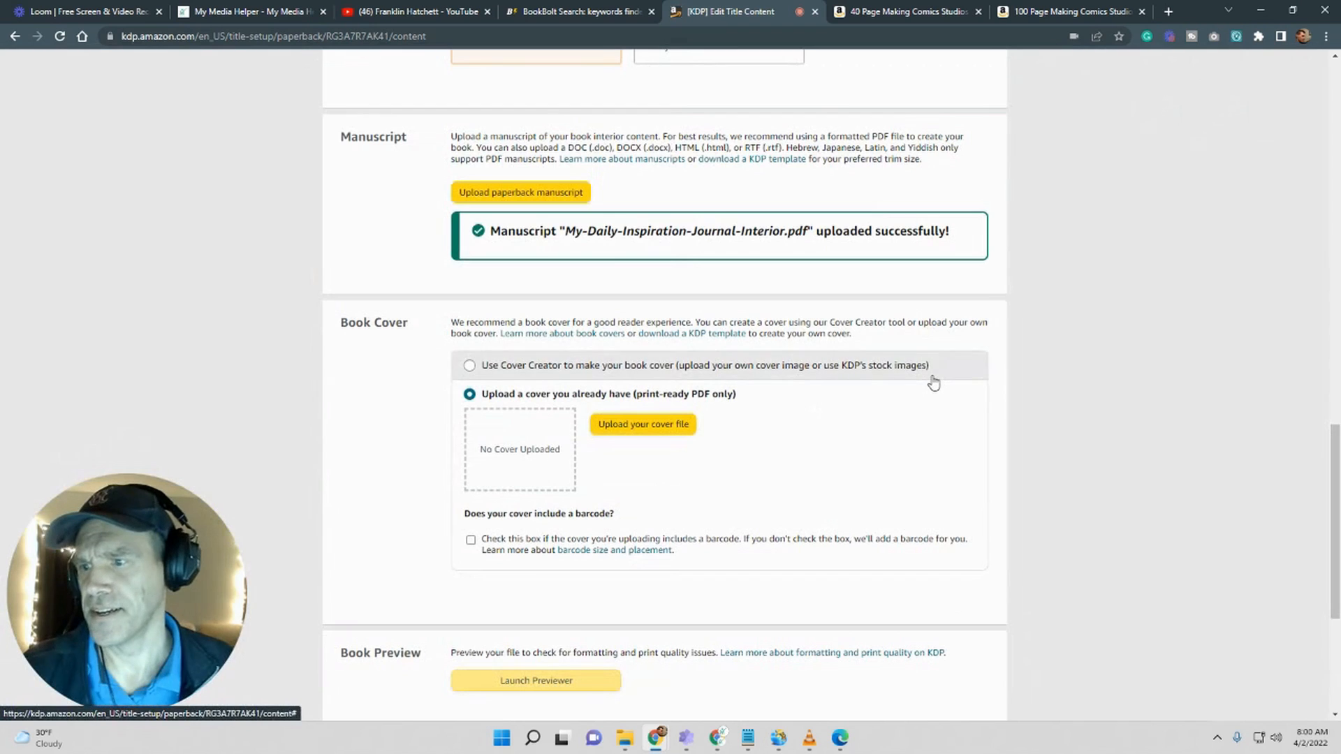
scroll(391, 566, "down", 3)
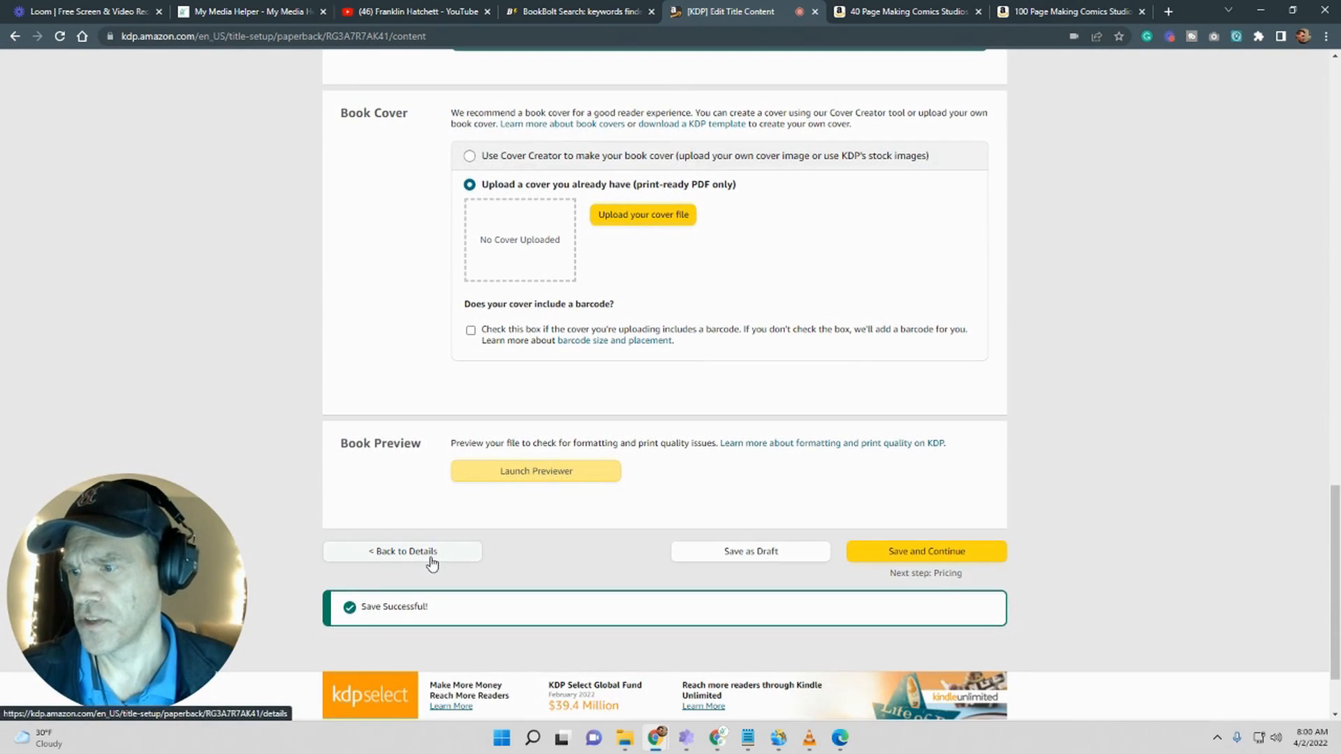
scroll(533, 482, "up", 1)
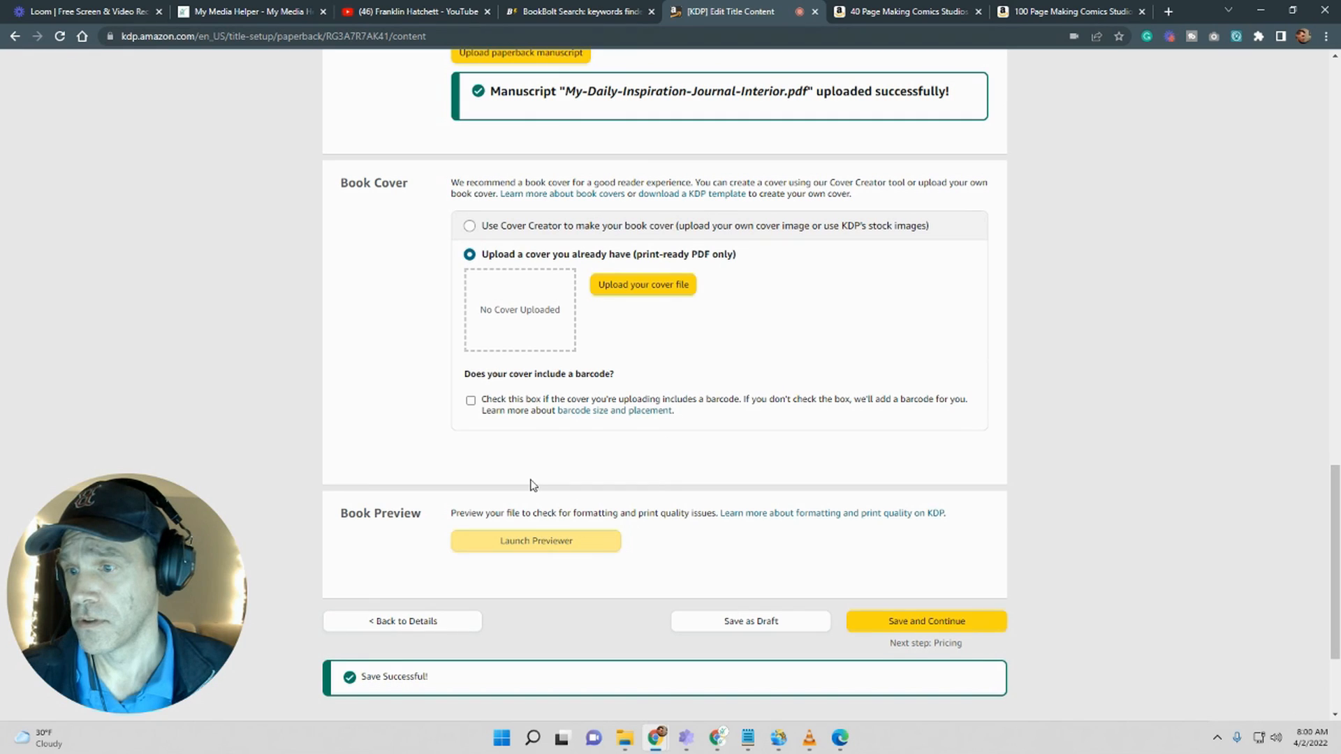
scroll(533, 484, "down", 3)
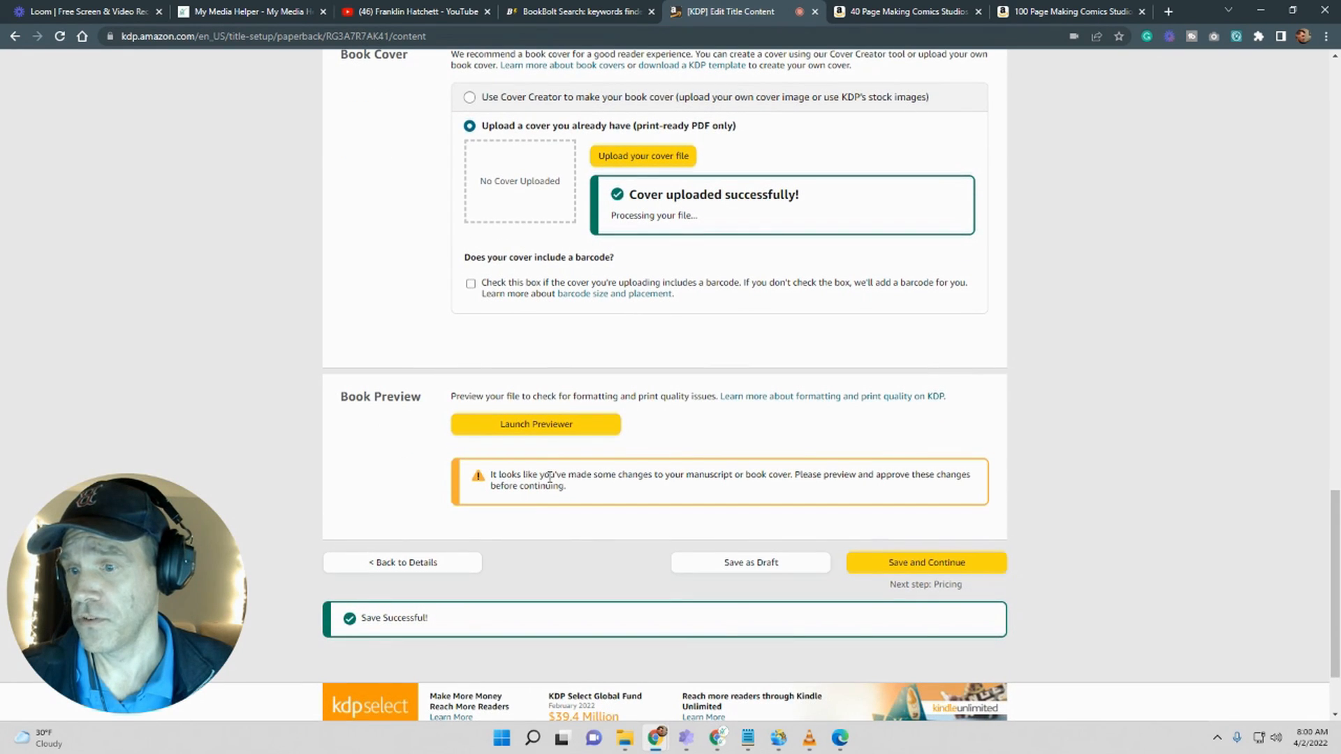
Step: Launch the print previewer, check the cover and interior pages up to 24-25, and exit without approving
left_click(534, 427)
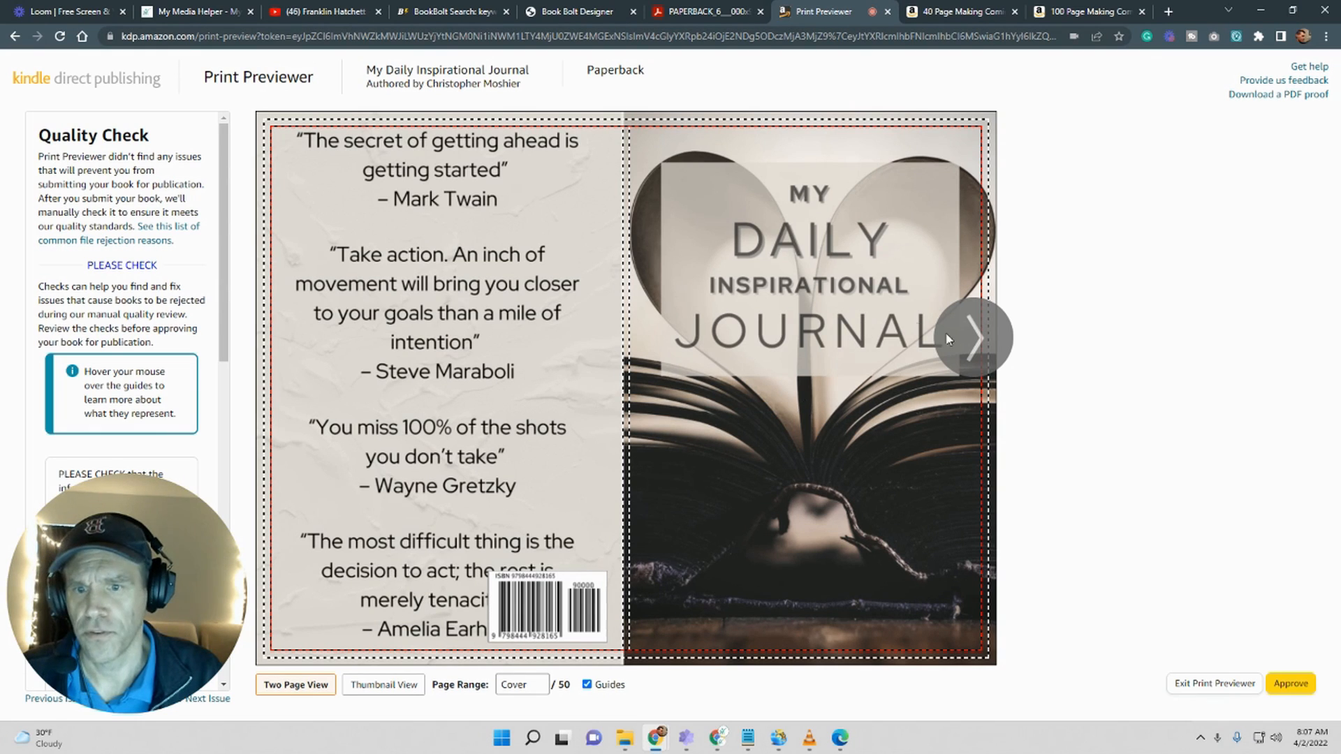
left_click(973, 338)
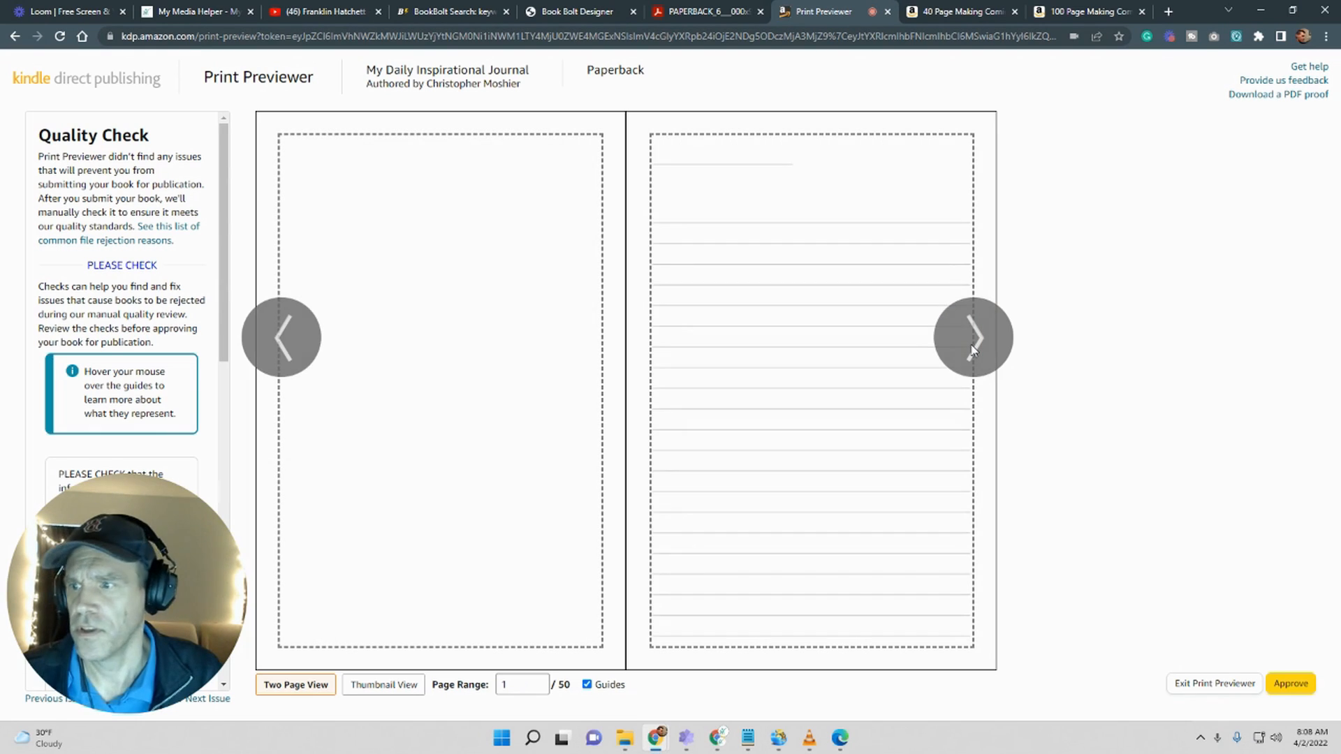
left_click(973, 347)
left_click(973, 348)
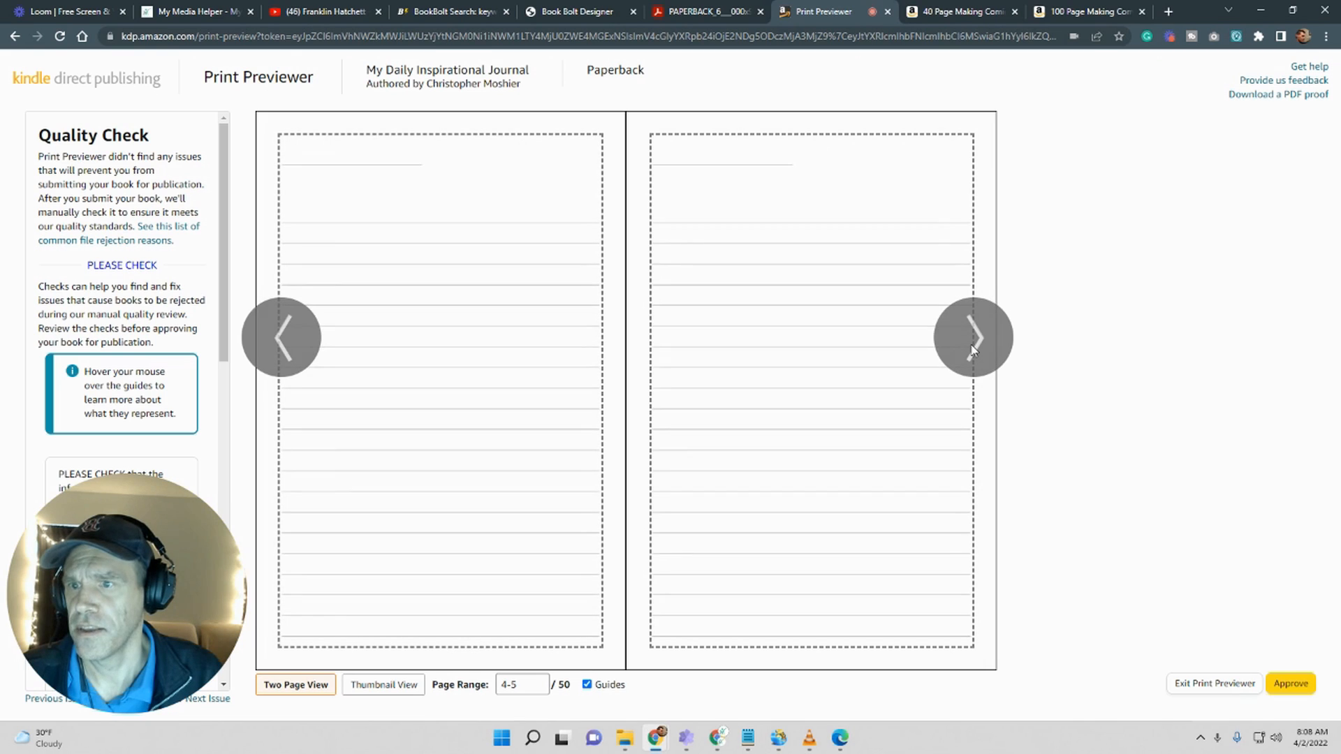
left_click(973, 349)
left_click(973, 349)
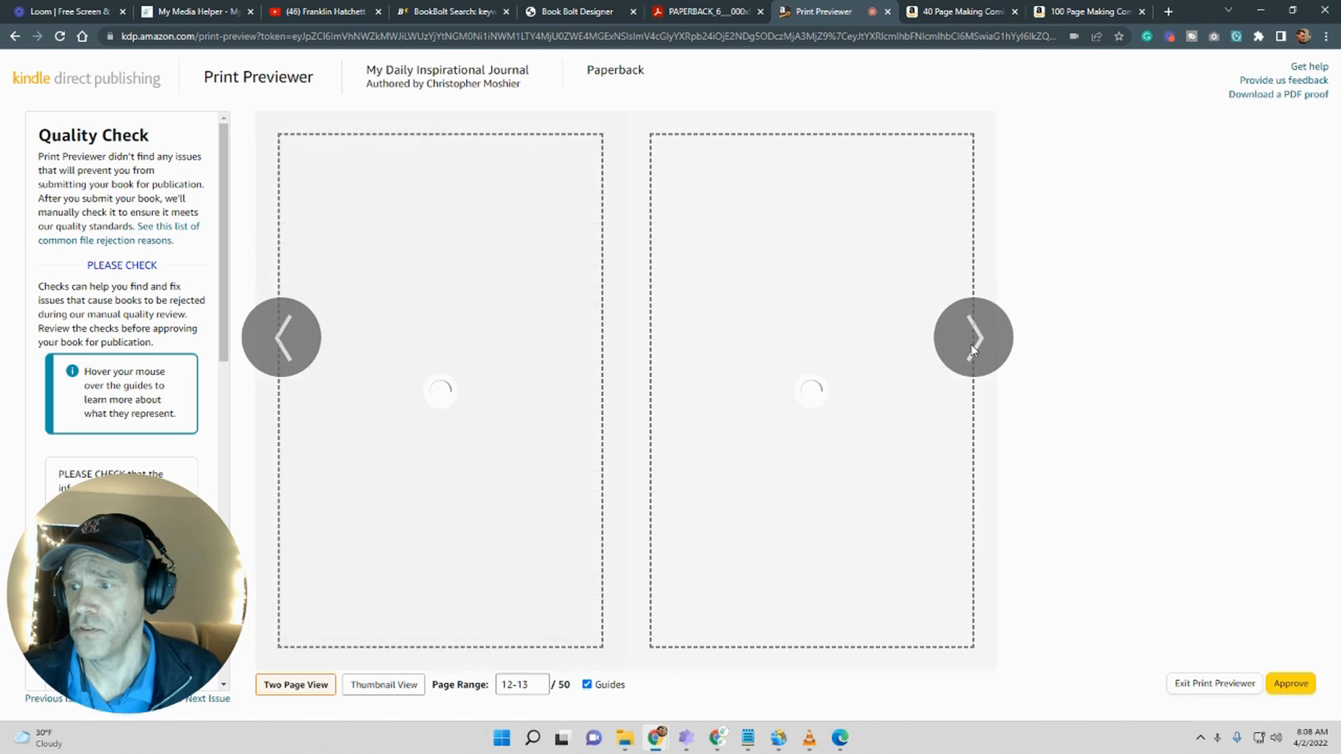
left_click(973, 350)
left_click(973, 349)
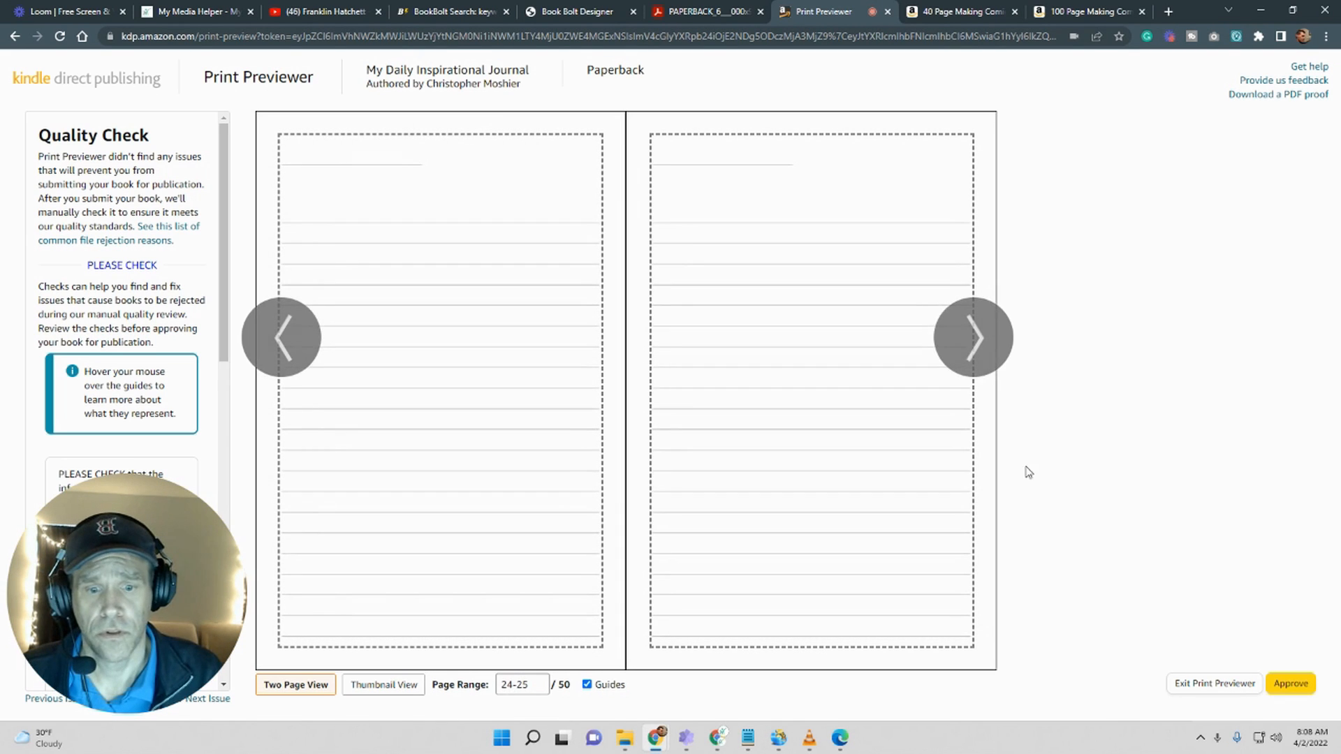
left_click(1222, 688)
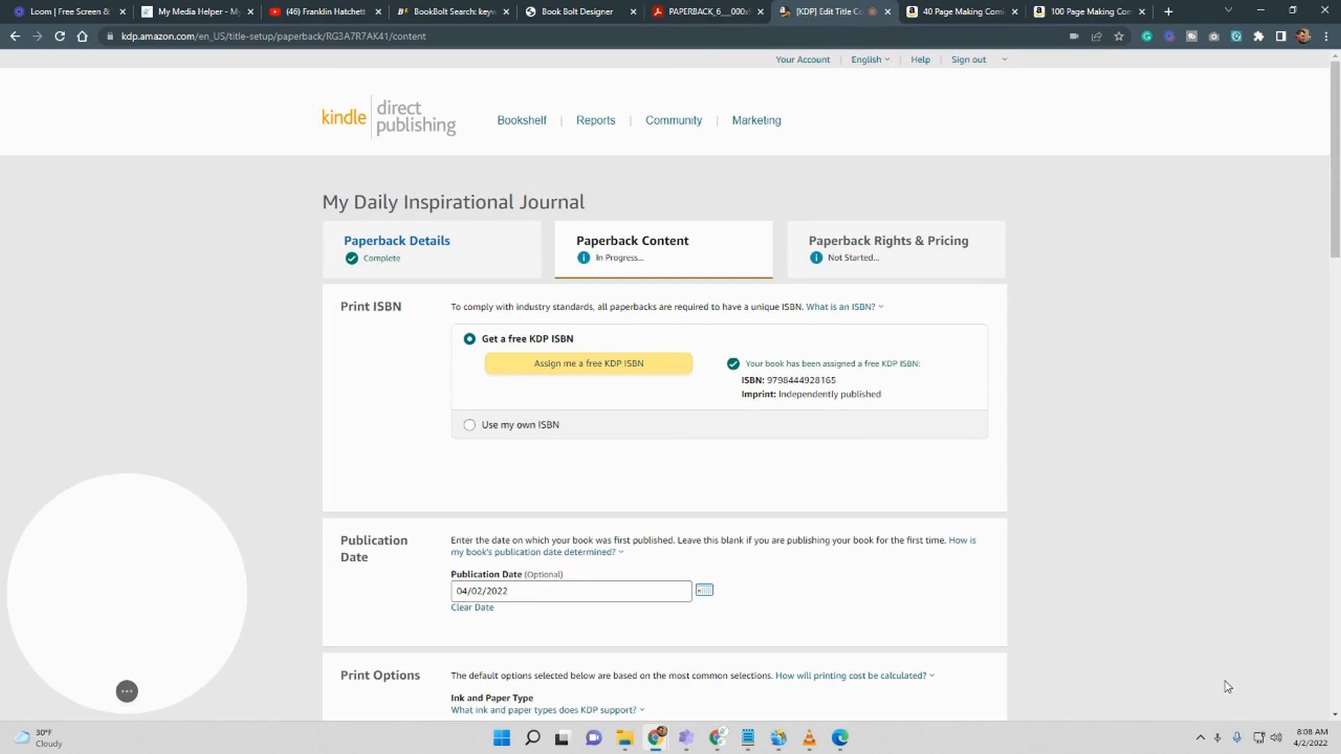
Step: Replace the uploaded book cover with My-Daily-Inspiration-Journal-Cover-Fix.pdf from the Desktop
scroll(862, 447, "down", 15)
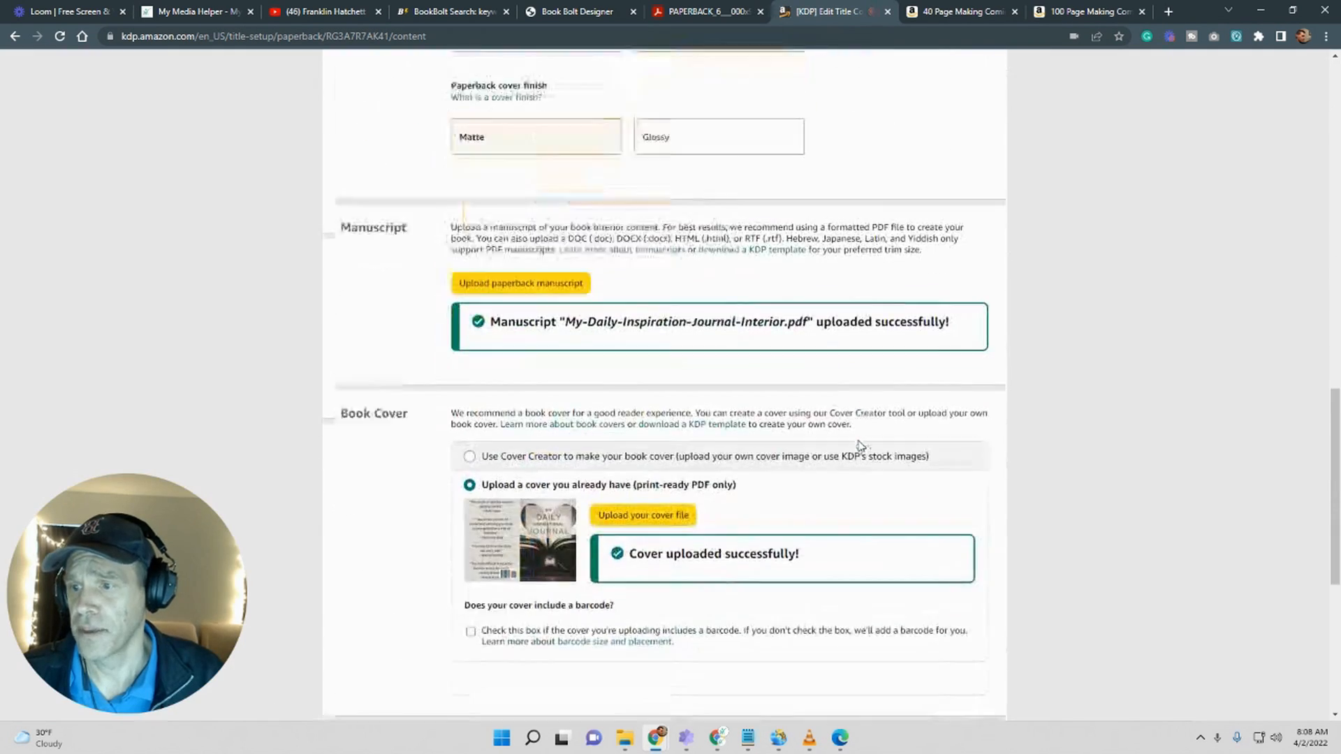
scroll(861, 447, "down", 2)
scroll(859, 443, "up", 2)
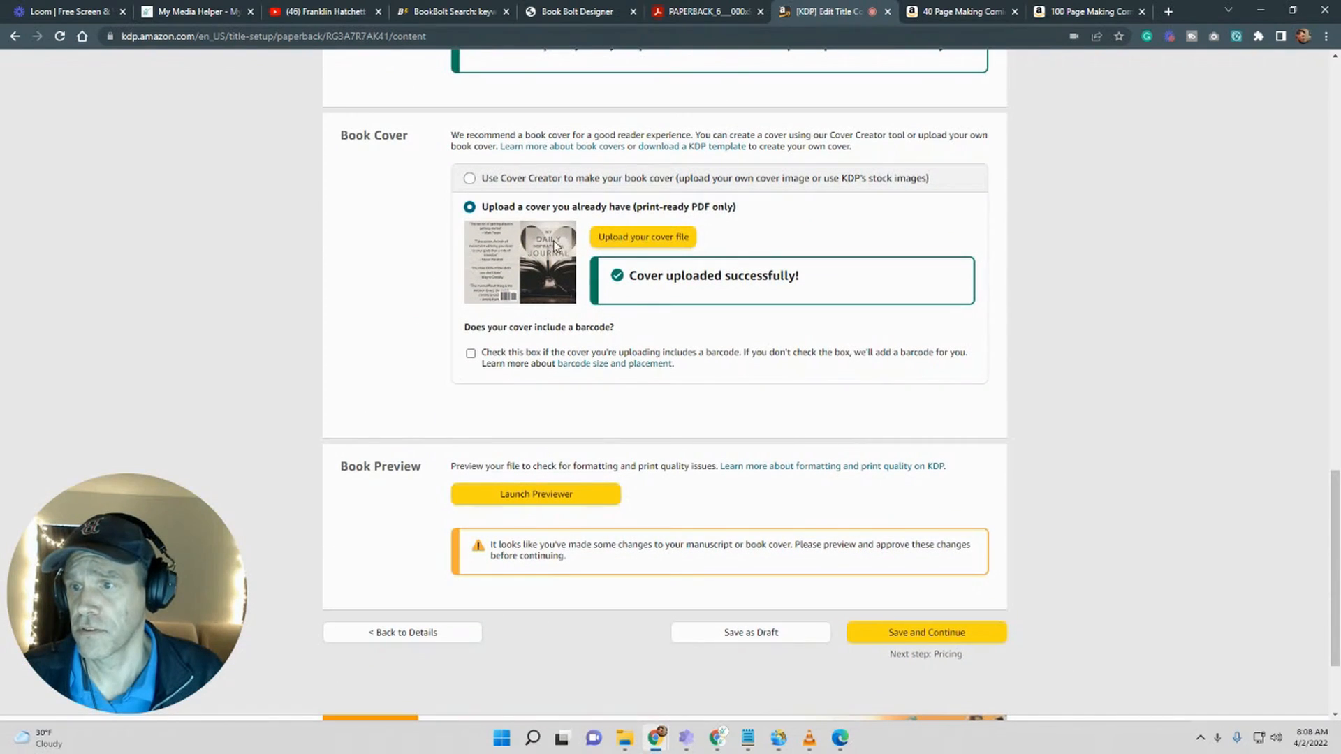
left_click(628, 237)
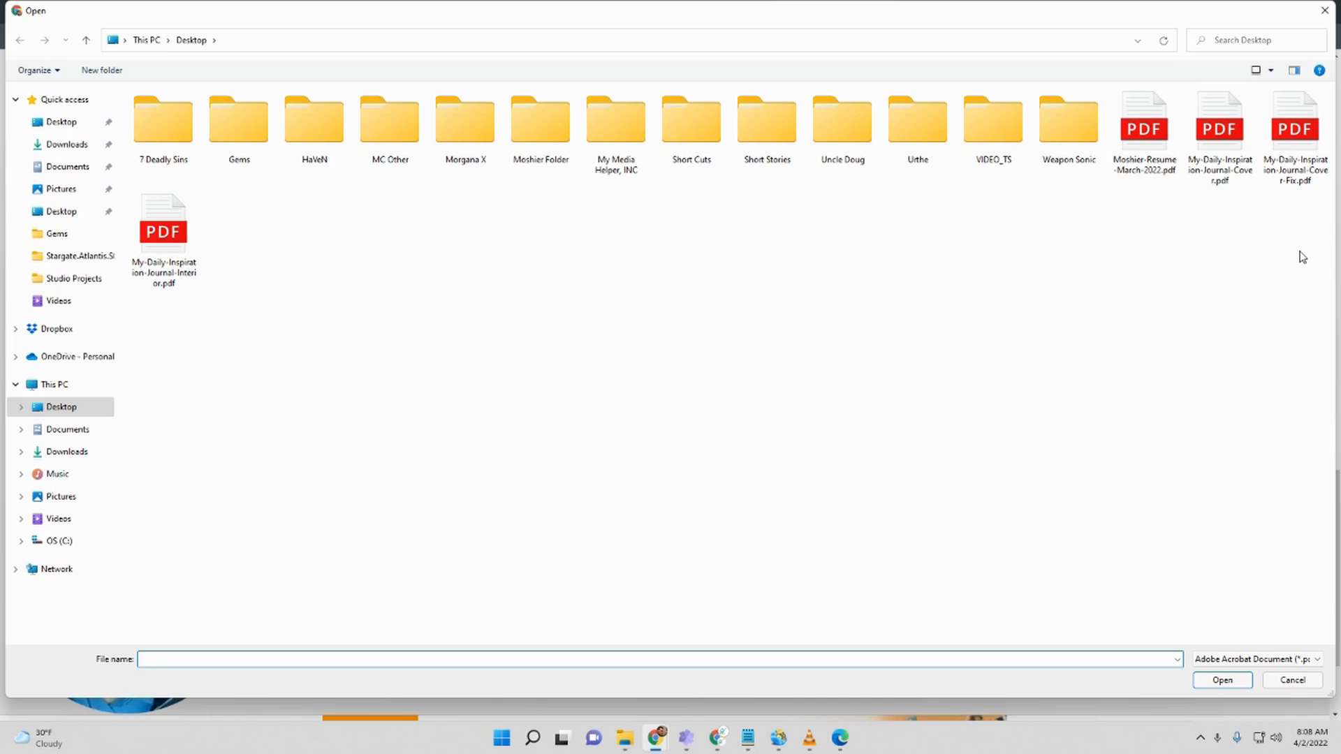
double_click(1296, 129)
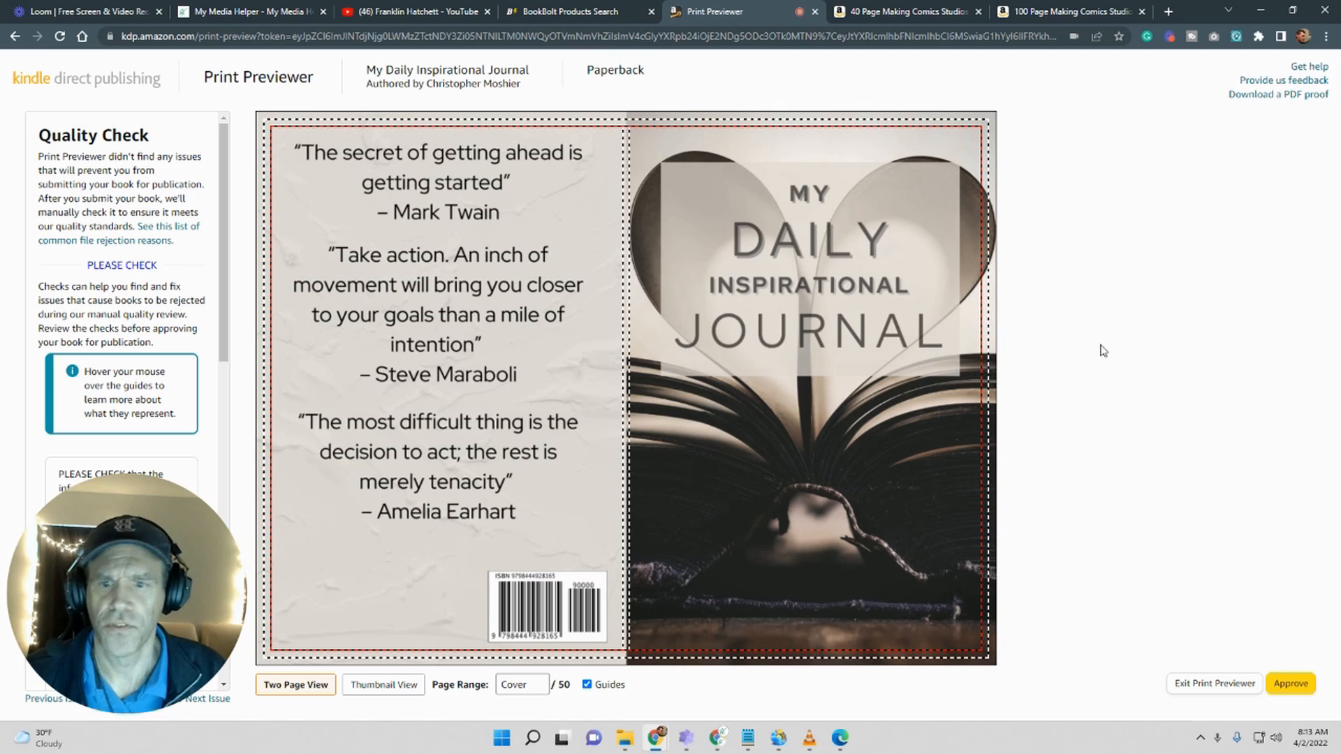
Step: Page through the interior in the print previewer, return to the cover, and examine its back text up close
left_click(969, 347)
left_click(970, 346)
left_click(970, 347)
left_click(969, 347)
left_click(969, 347)
left_click(969, 347)
left_click(970, 346)
left_click(970, 346)
left_click(297, 337)
left_click(297, 338)
left_click(296, 337)
left_click(297, 337)
left_click(297, 337)
left_click(297, 338)
left_click(295, 334)
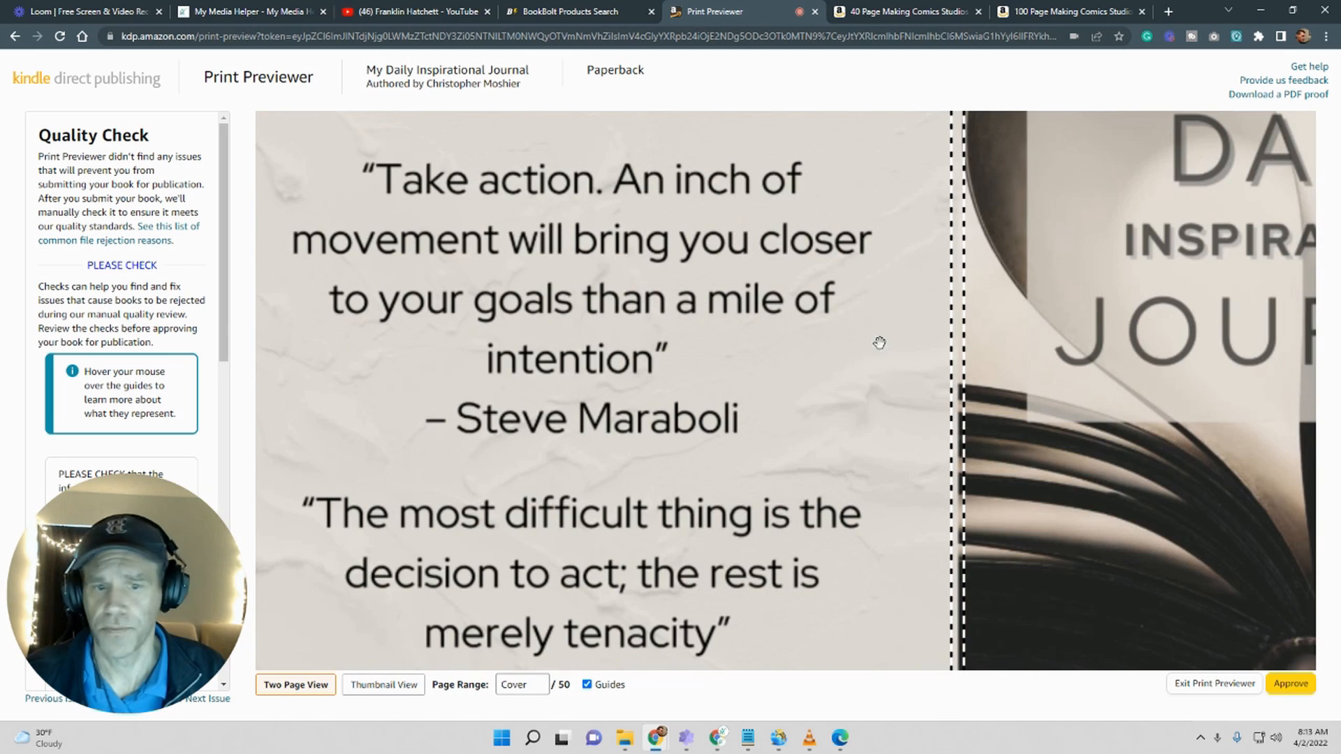
Step: Approve the print preview, and save the paperback content to continue to pricing
left_click(1284, 640)
left_click(1297, 685)
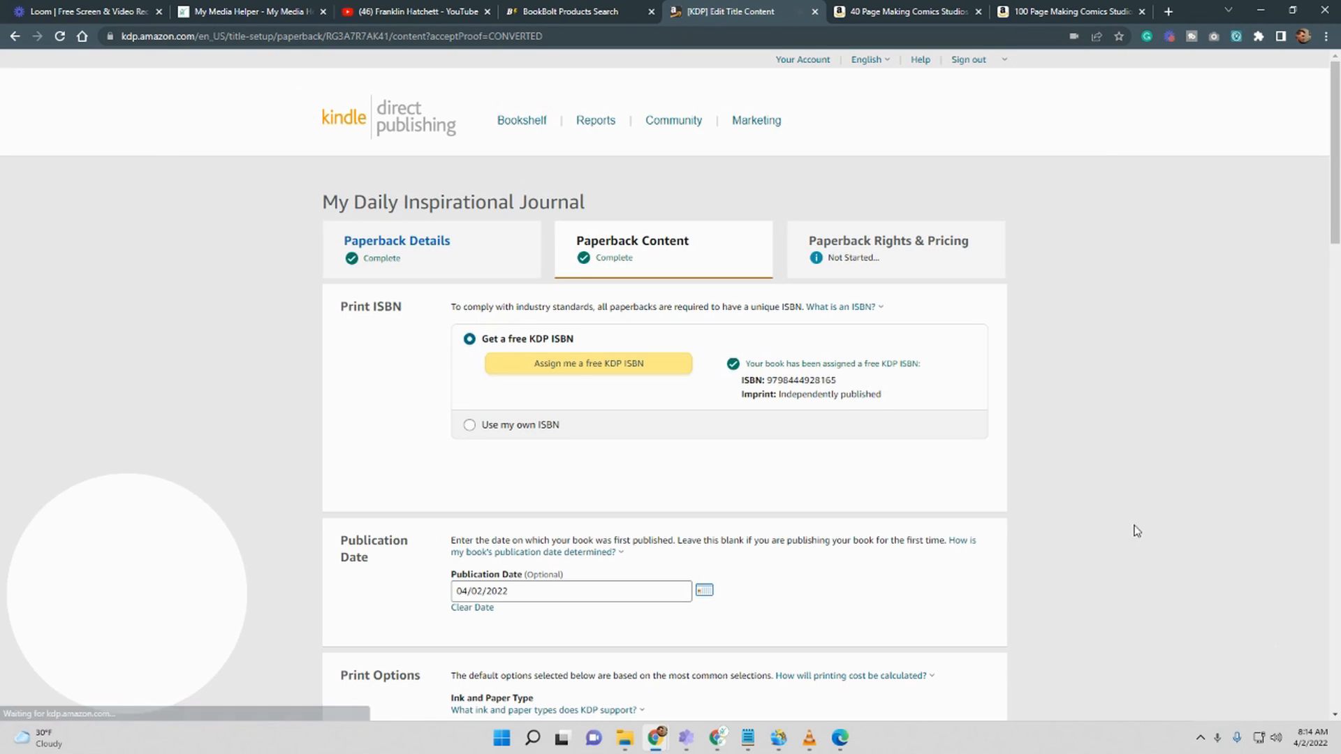
scroll(1093, 503, "down", 3)
scroll(1093, 503, "down", 20)
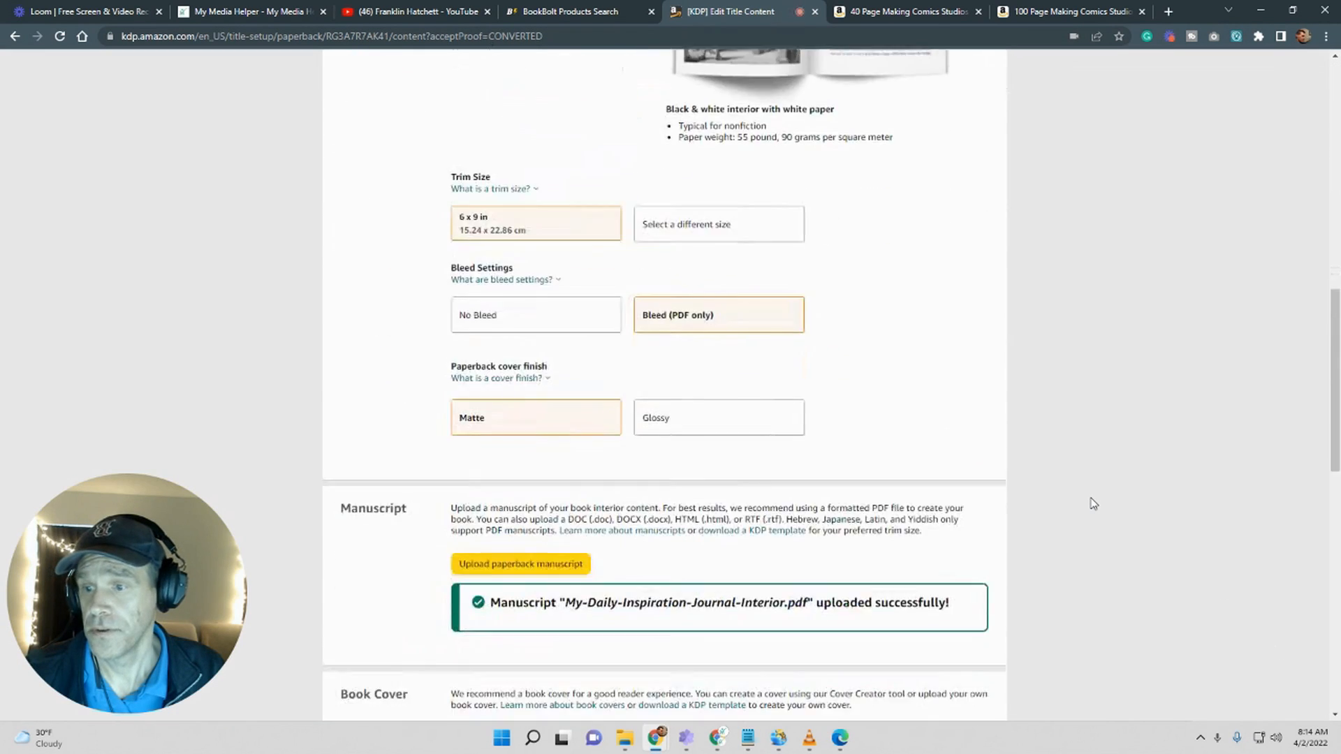
scroll(1094, 504, "down", 1)
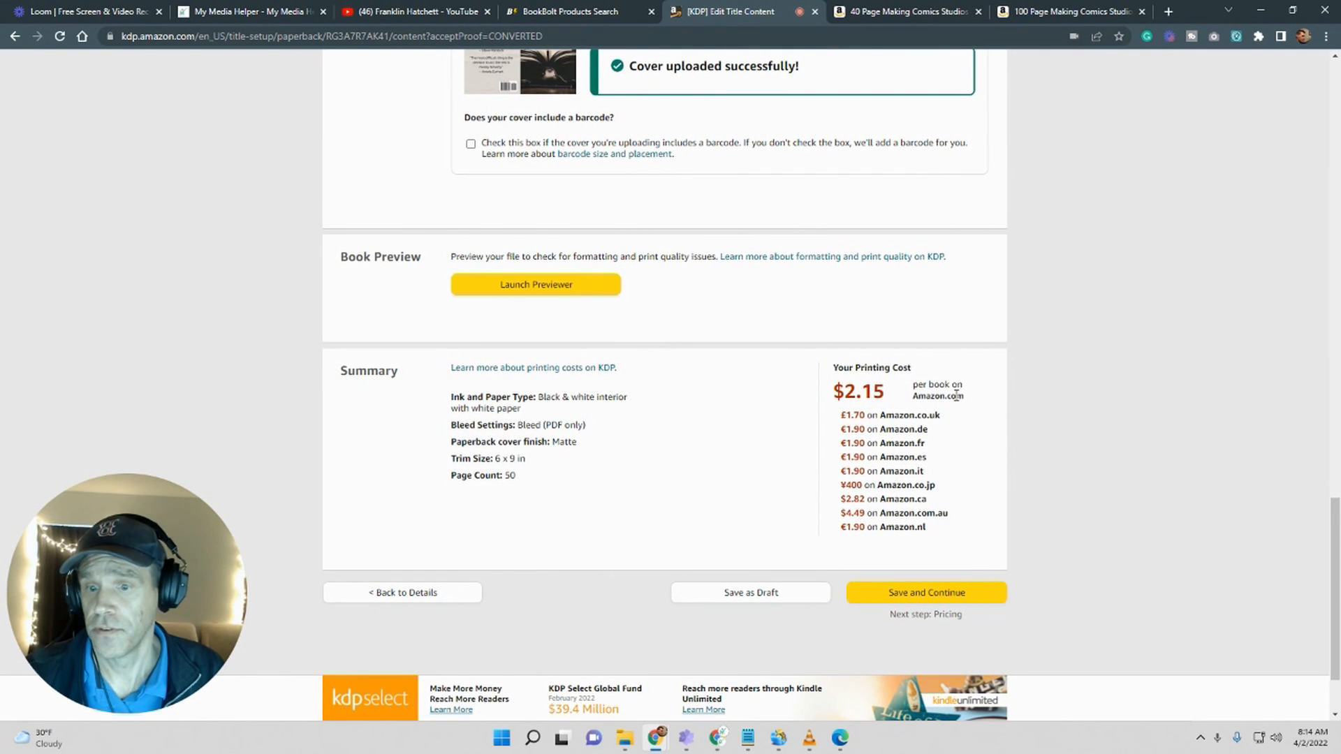
left_click(894, 599)
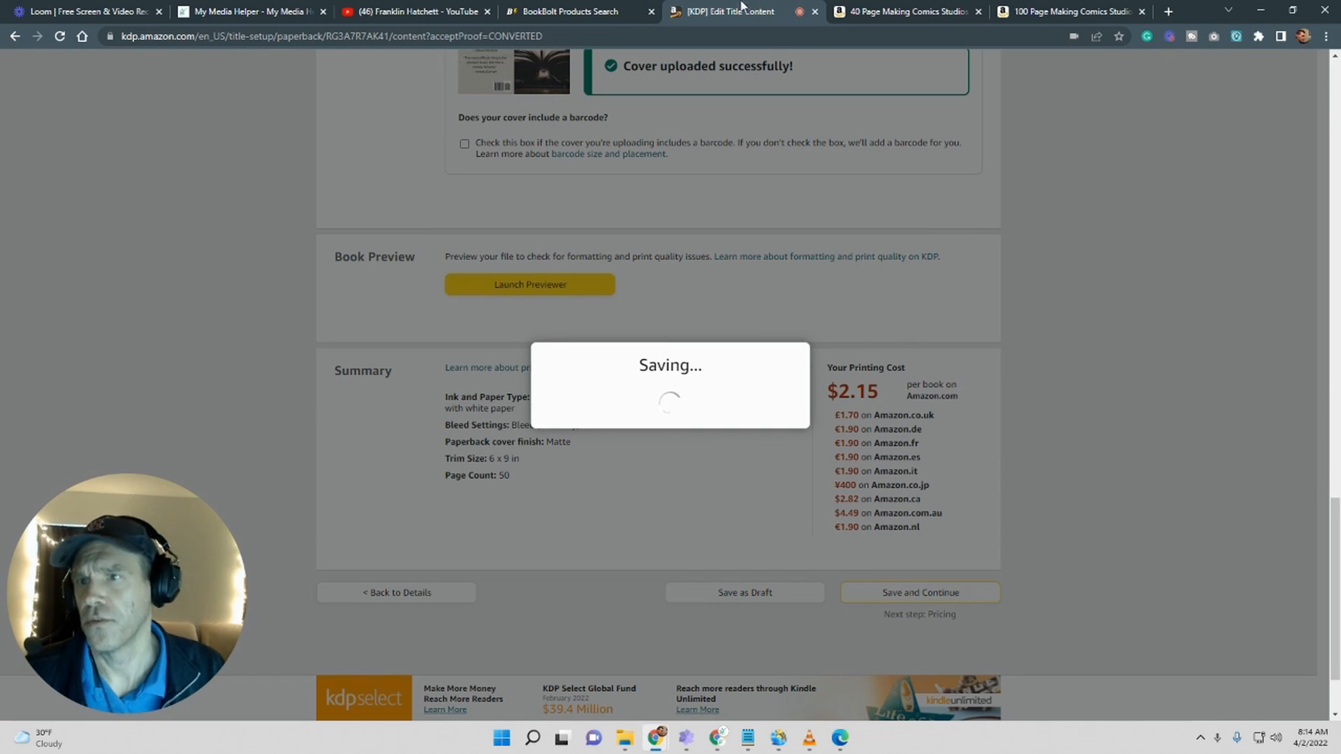
Step: Switch to BookBolt and search products in the General category for "inspirational journal"
left_click(567, 14)
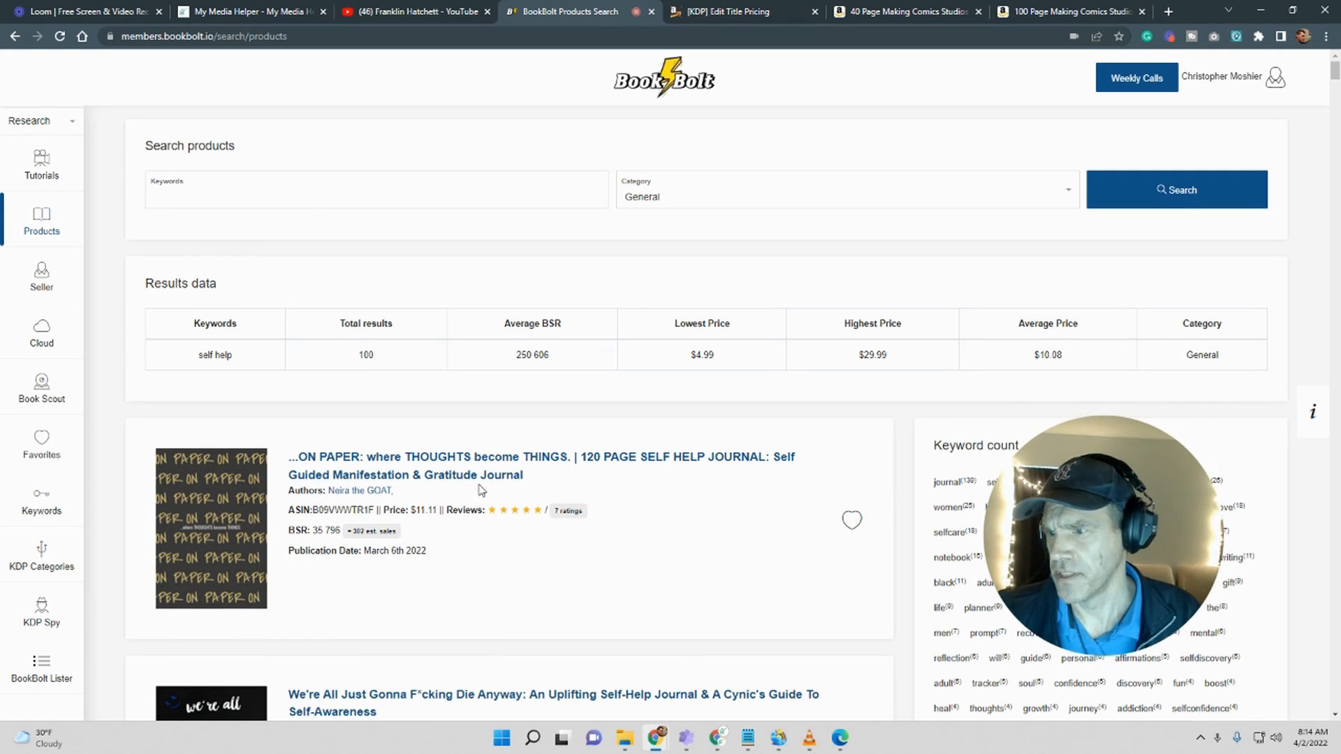
left_click(214, 189)
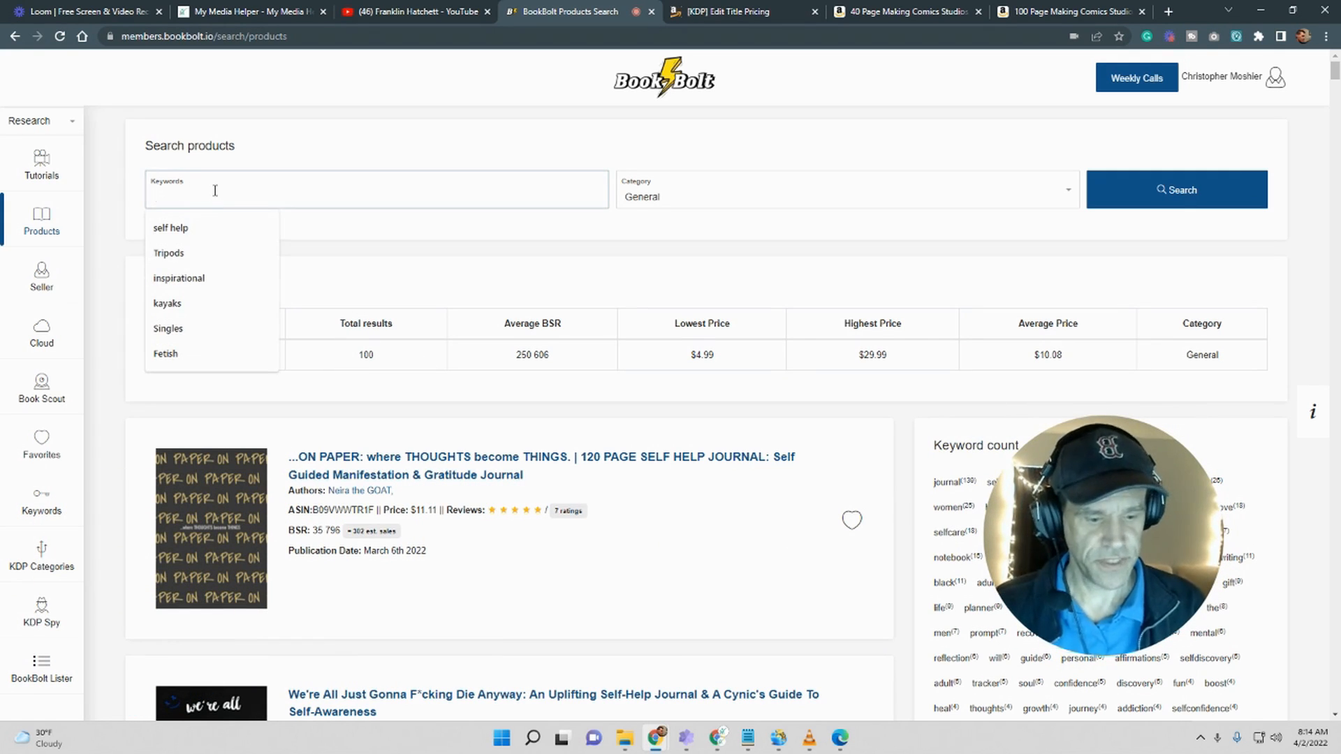
type("Inspiration")
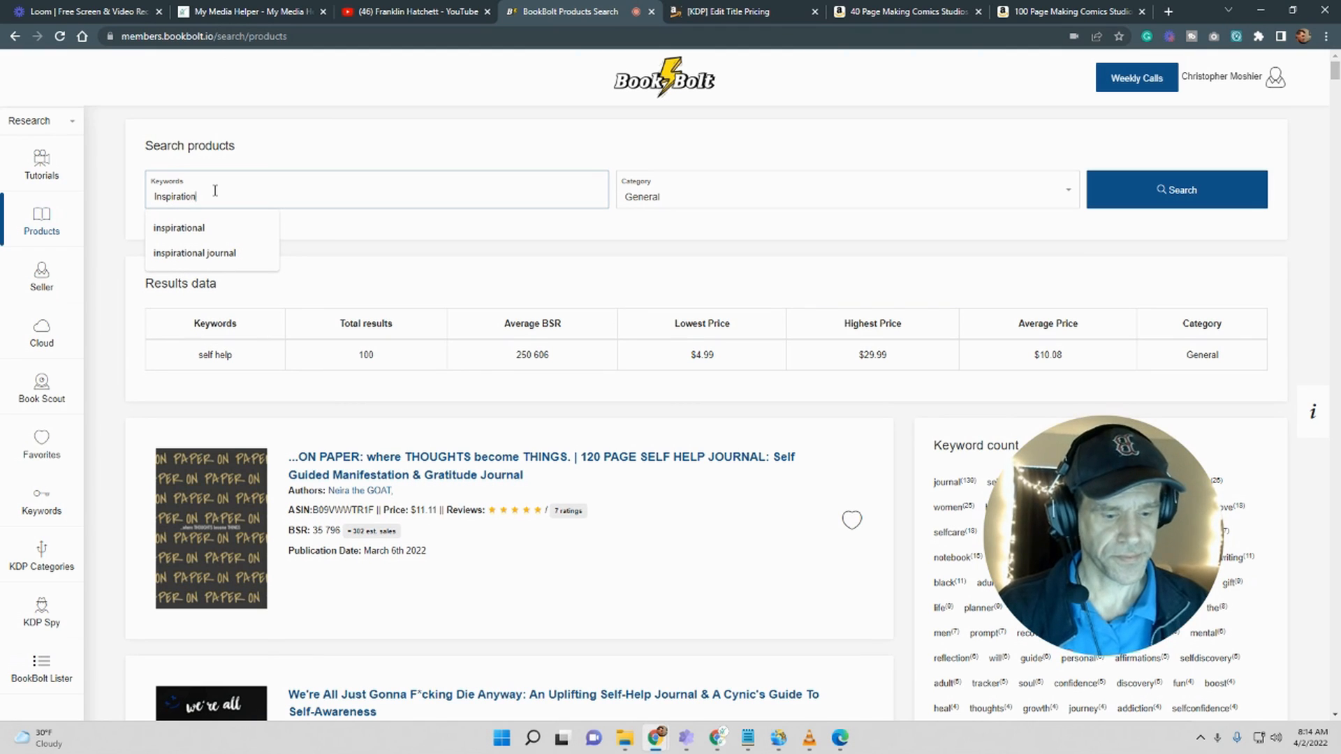
type("al")
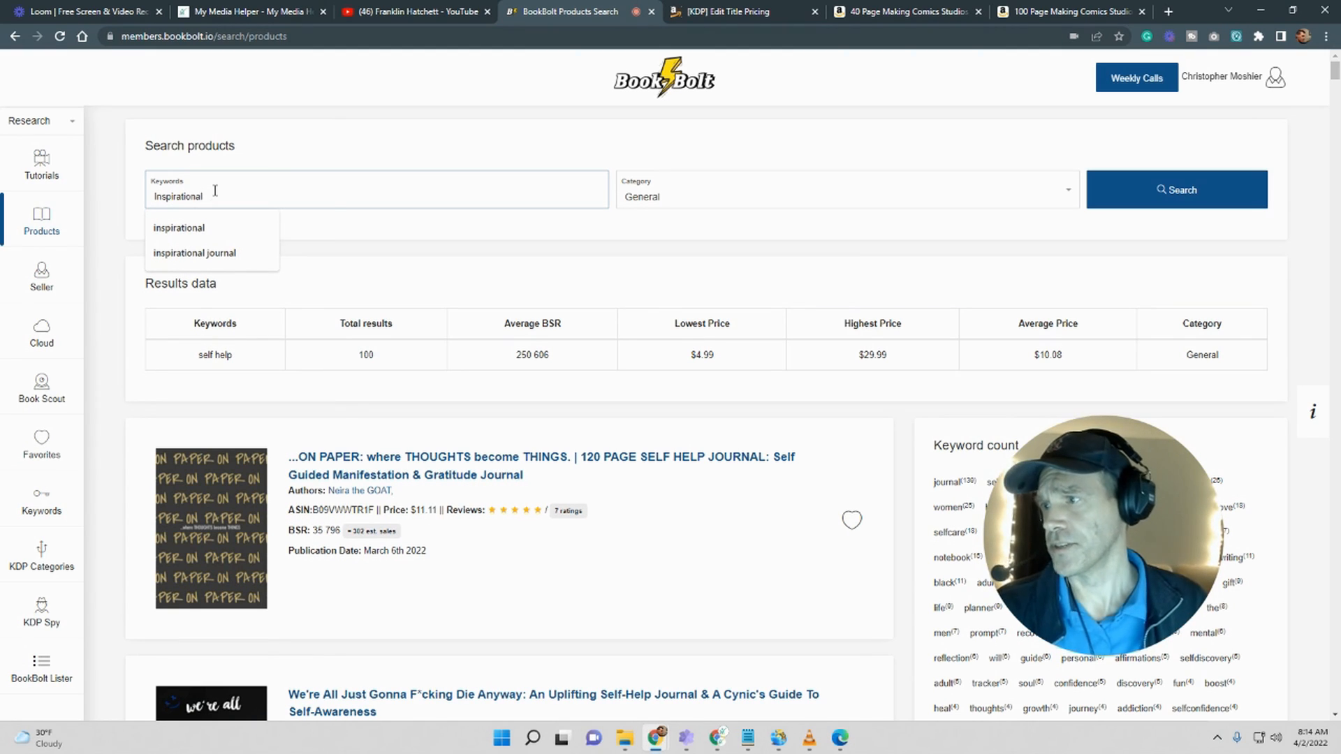
left_click(237, 258)
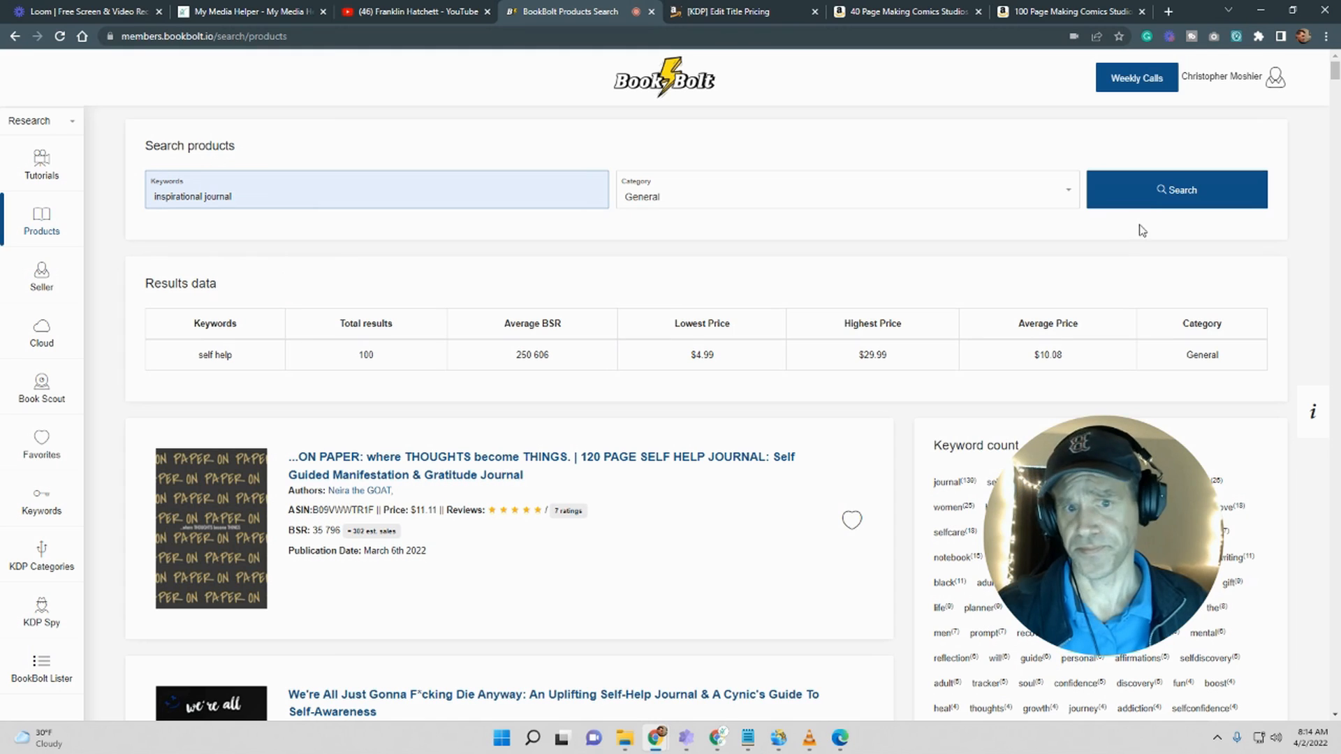
left_click(1153, 203)
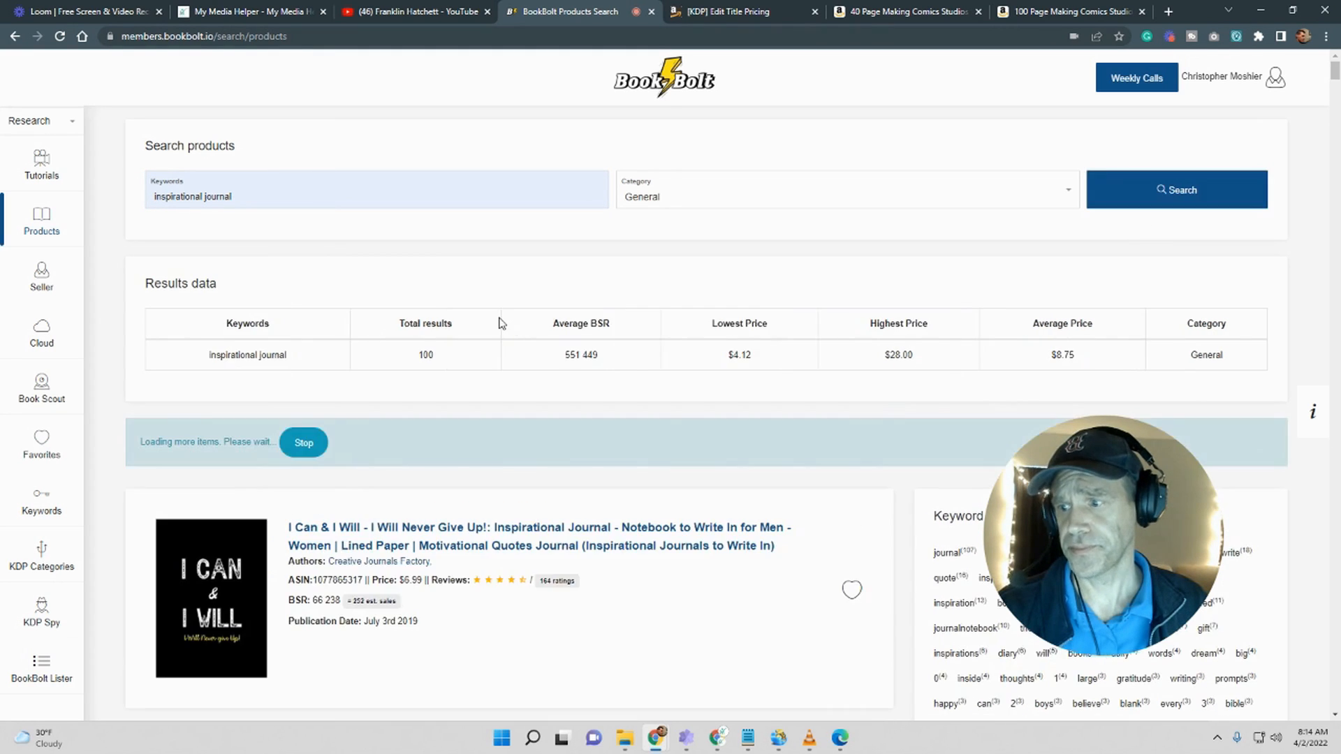
Step: Compare the prices of the found journals and open the Amazon listing of "I Can & I Will - I Will Never Give Up!"
scroll(499, 323, "down", 4)
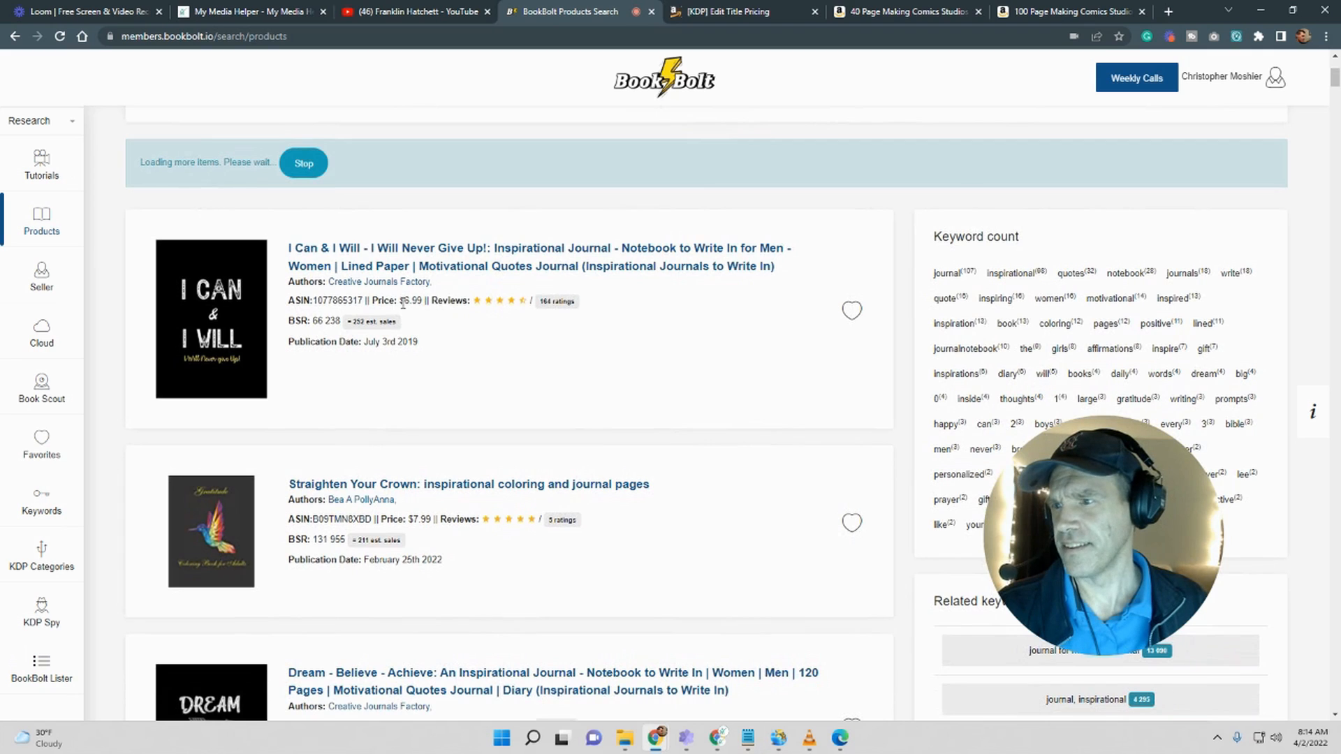
scroll(440, 347, "down", 1)
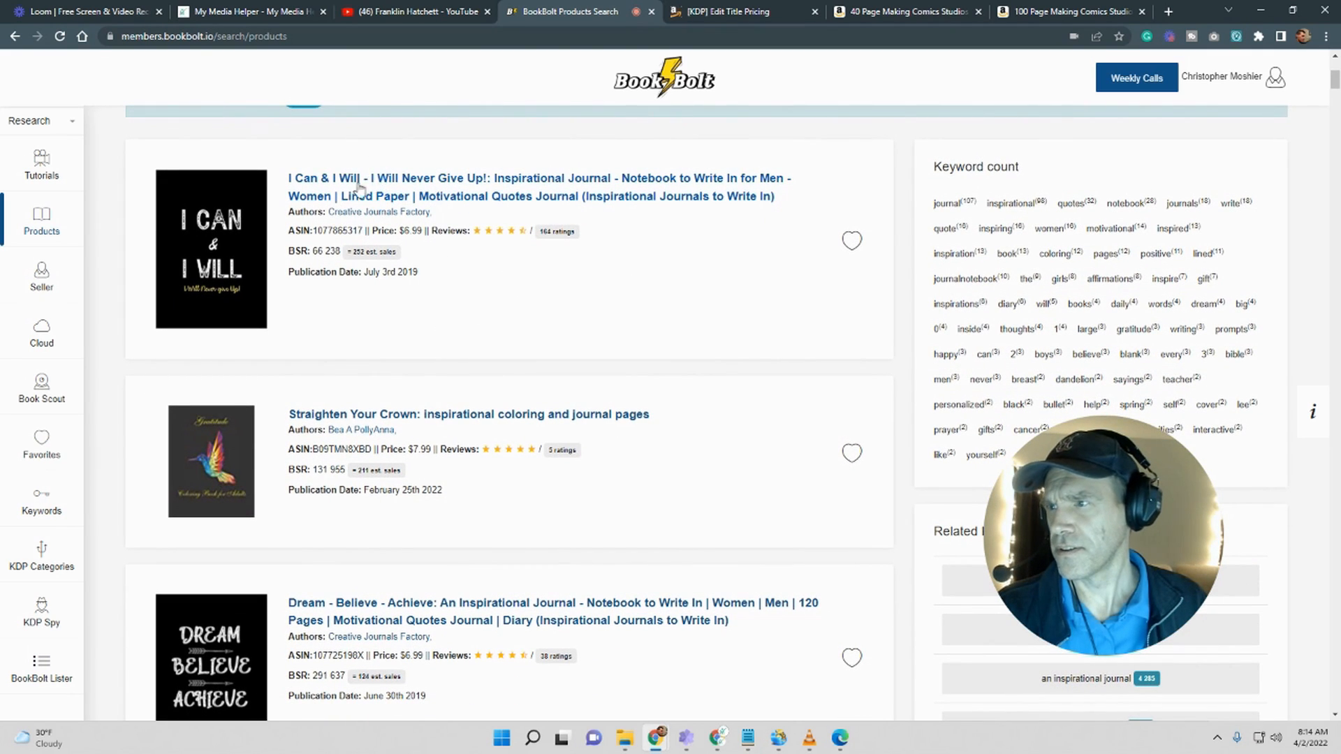
scroll(475, 395, "down", 2)
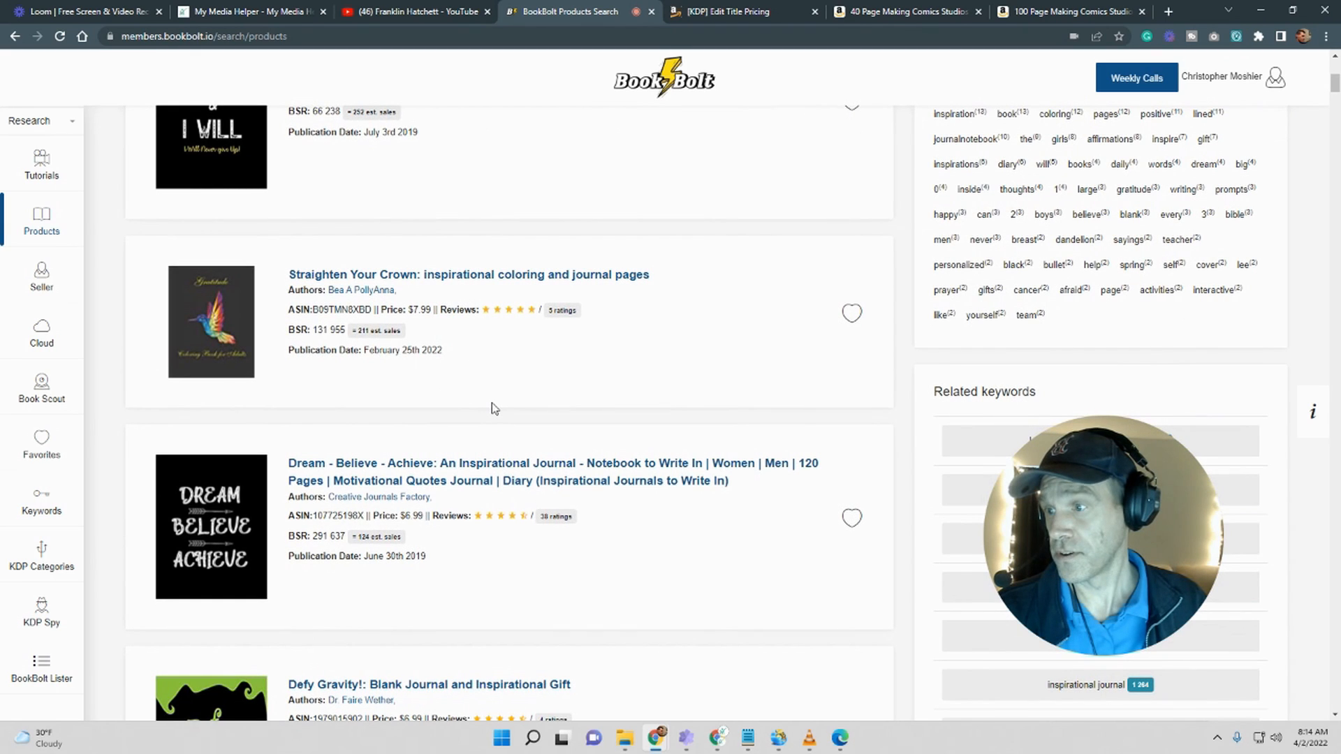
scroll(495, 409, "down", 1)
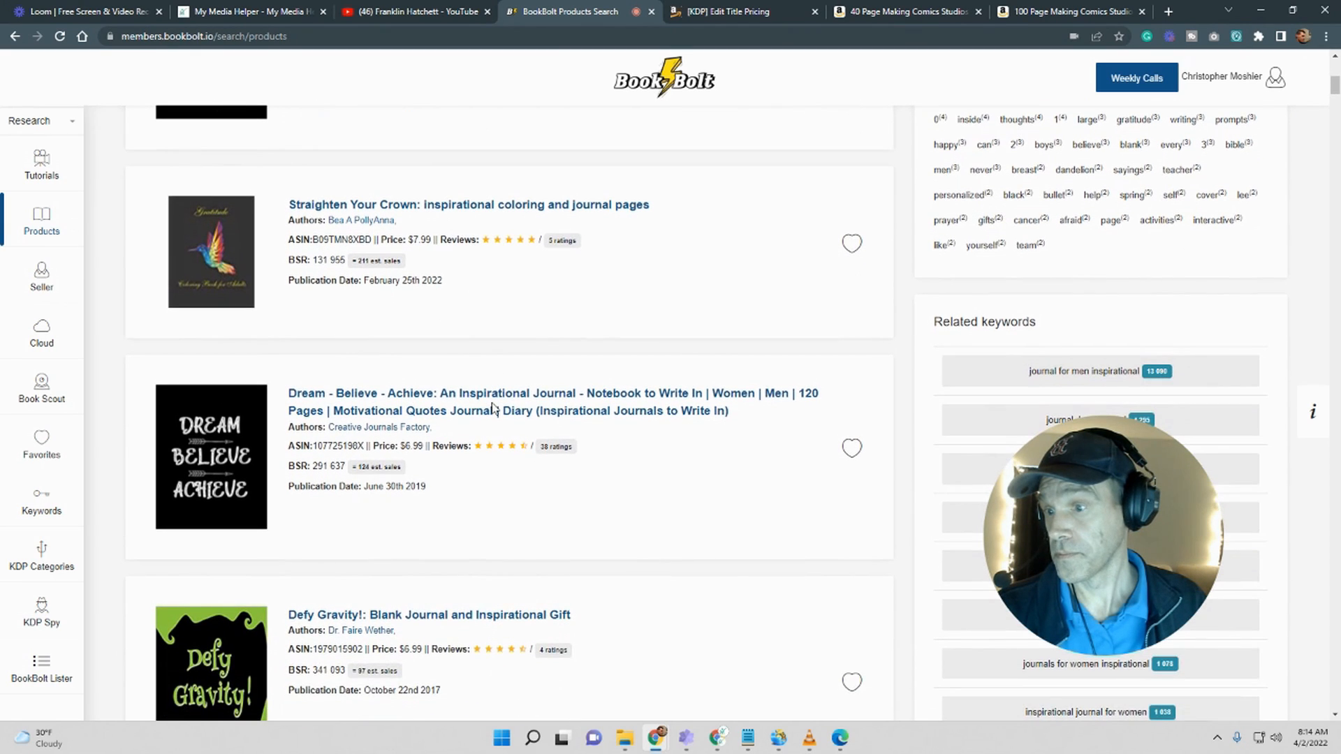
scroll(493, 409, "up", 2)
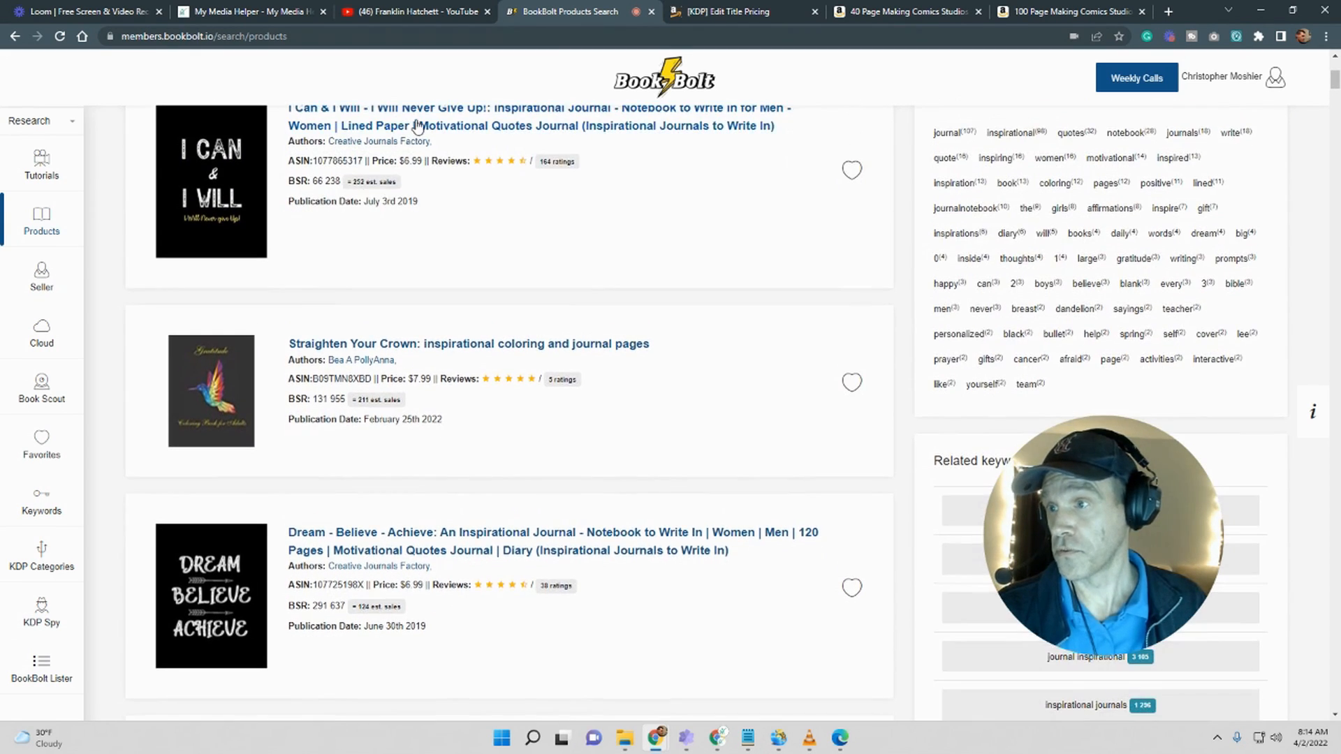
left_click(417, 127)
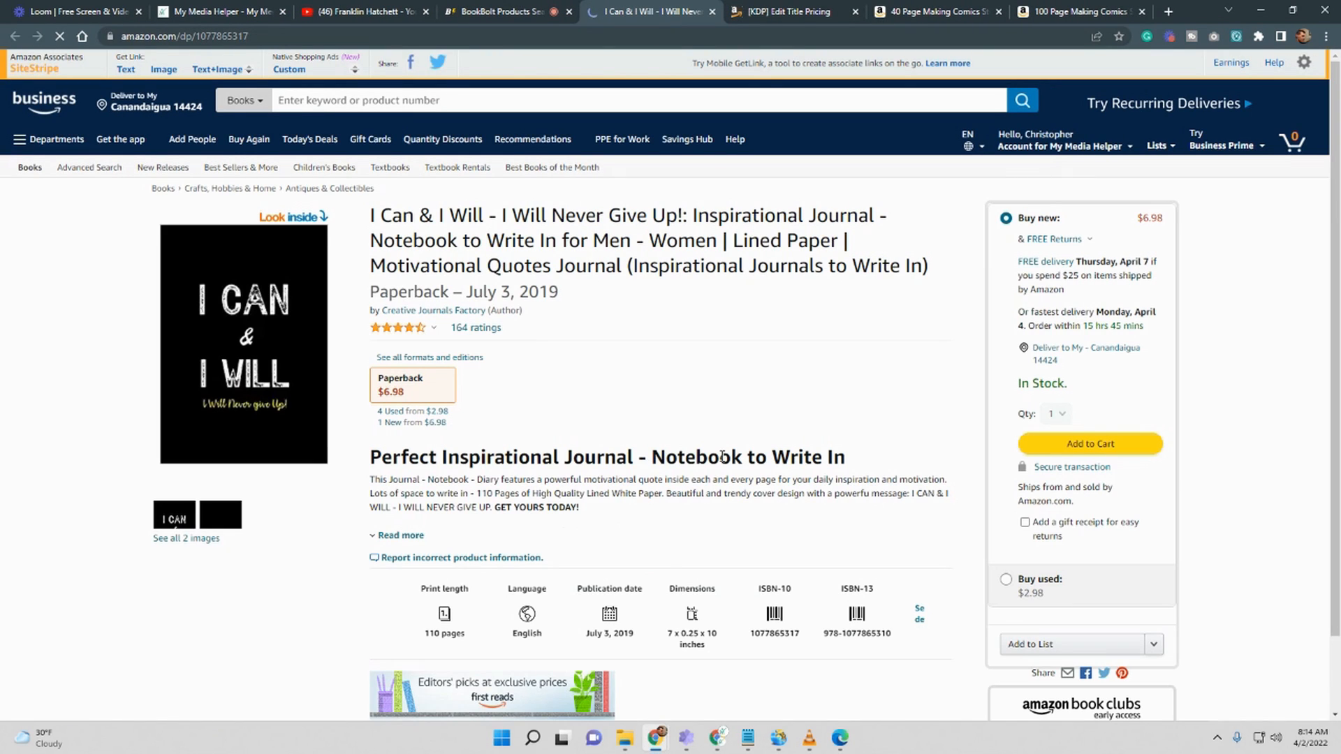
Step: Review the price, page count and dimensions on the Amazon listing of "I Can & I Will - I Will Never Give Up!"
scroll(726, 468, "down", 1)
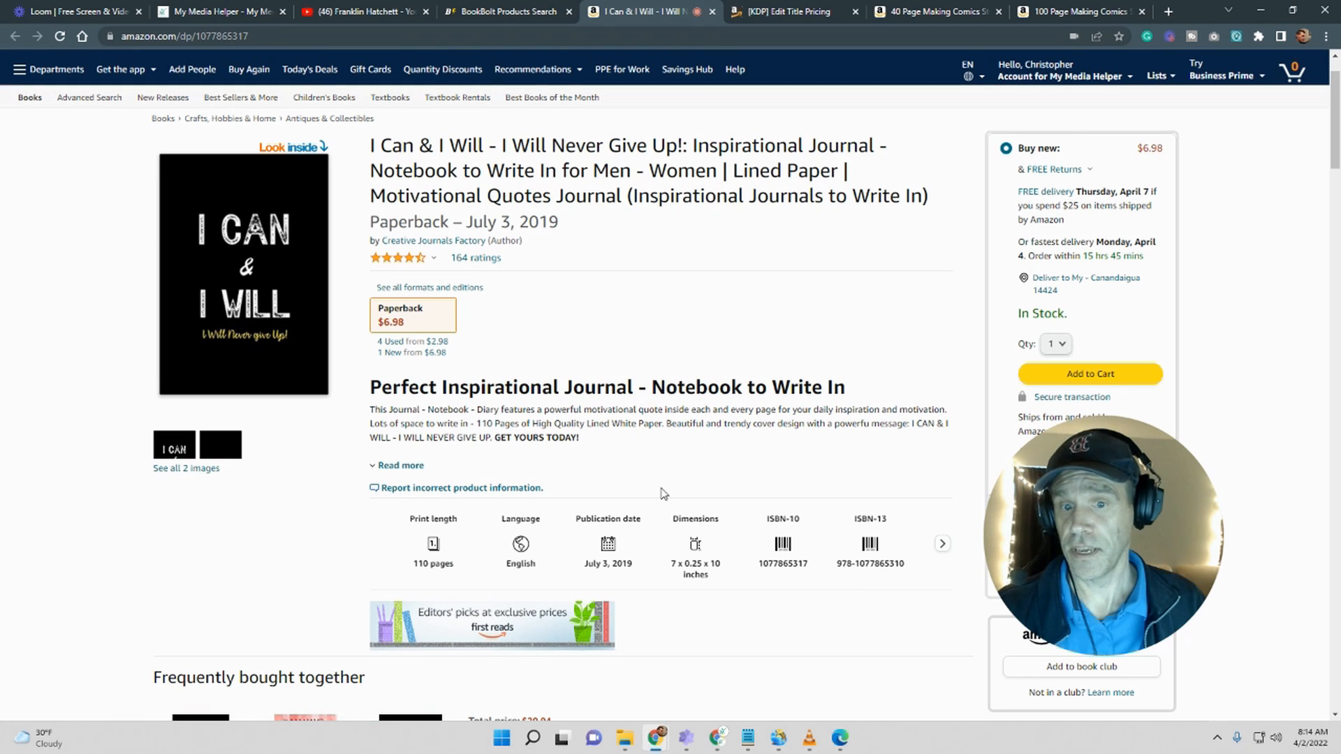
scroll(664, 494, "down", 1)
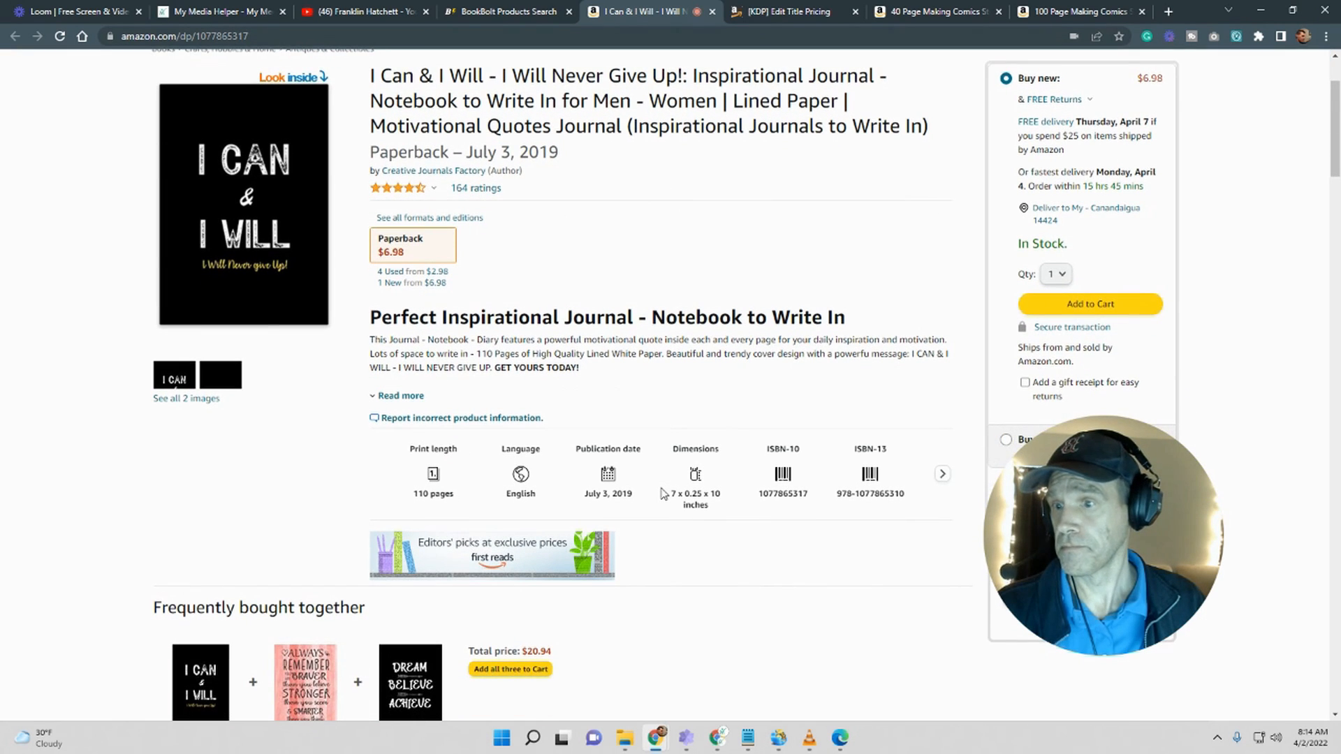
scroll(664, 494, "up", 2)
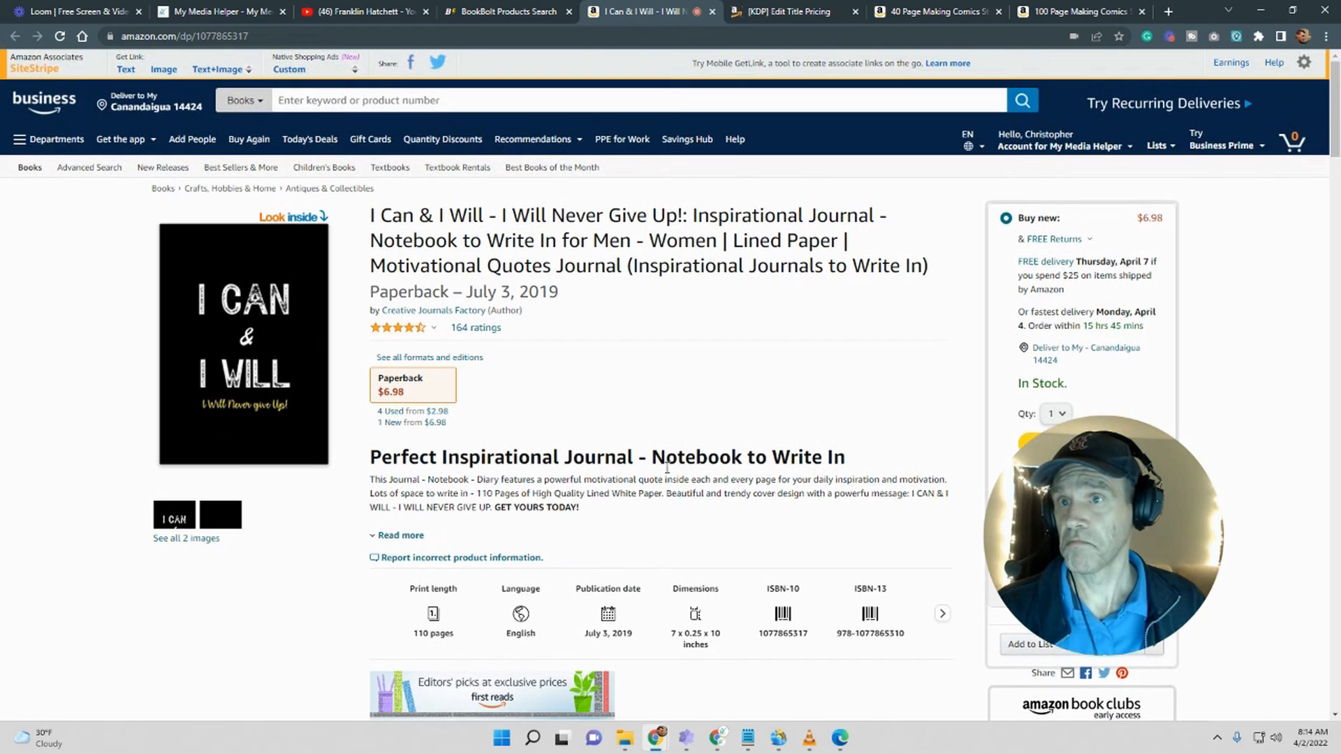
Step: Switch to the journal's KDP pricing page, set the Amazon.com list price to 7.99 USD, and check the resulting royalty
left_click(781, 12)
scroll(895, 434, "down", 1)
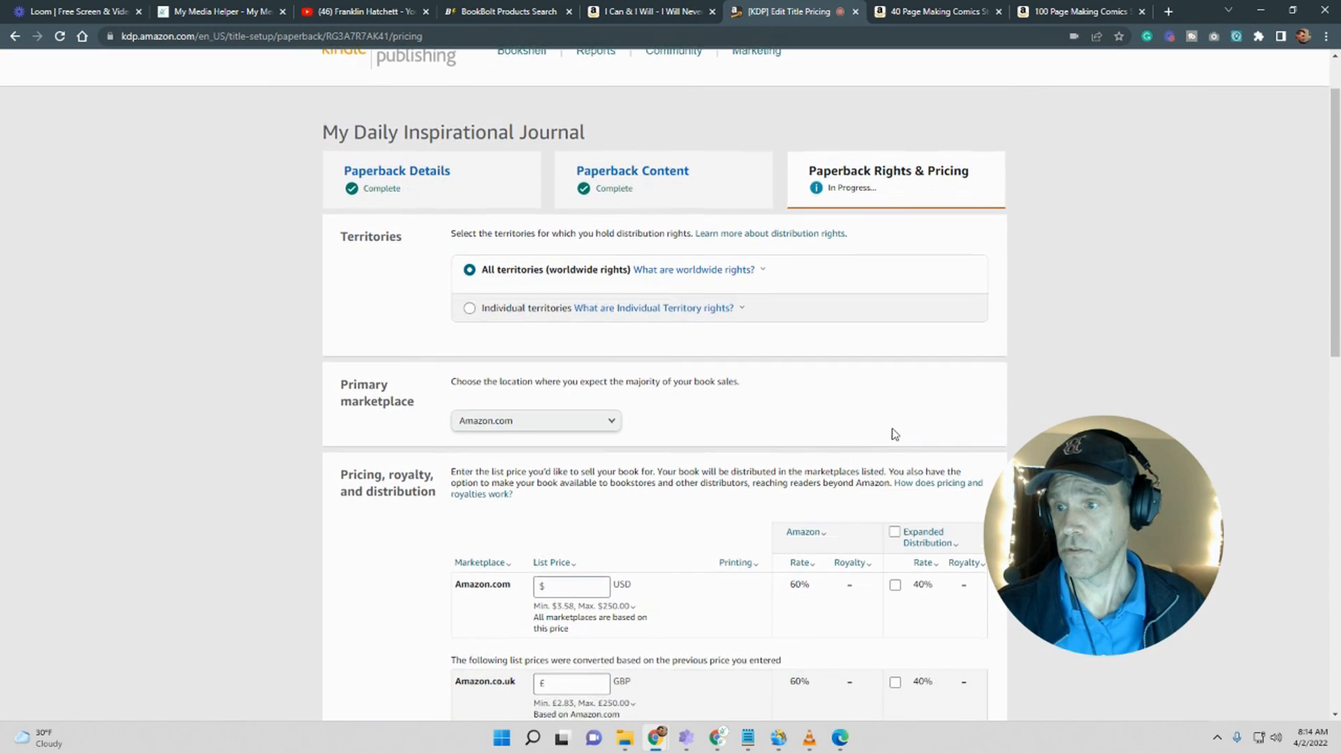
scroll(894, 434, "down", 1)
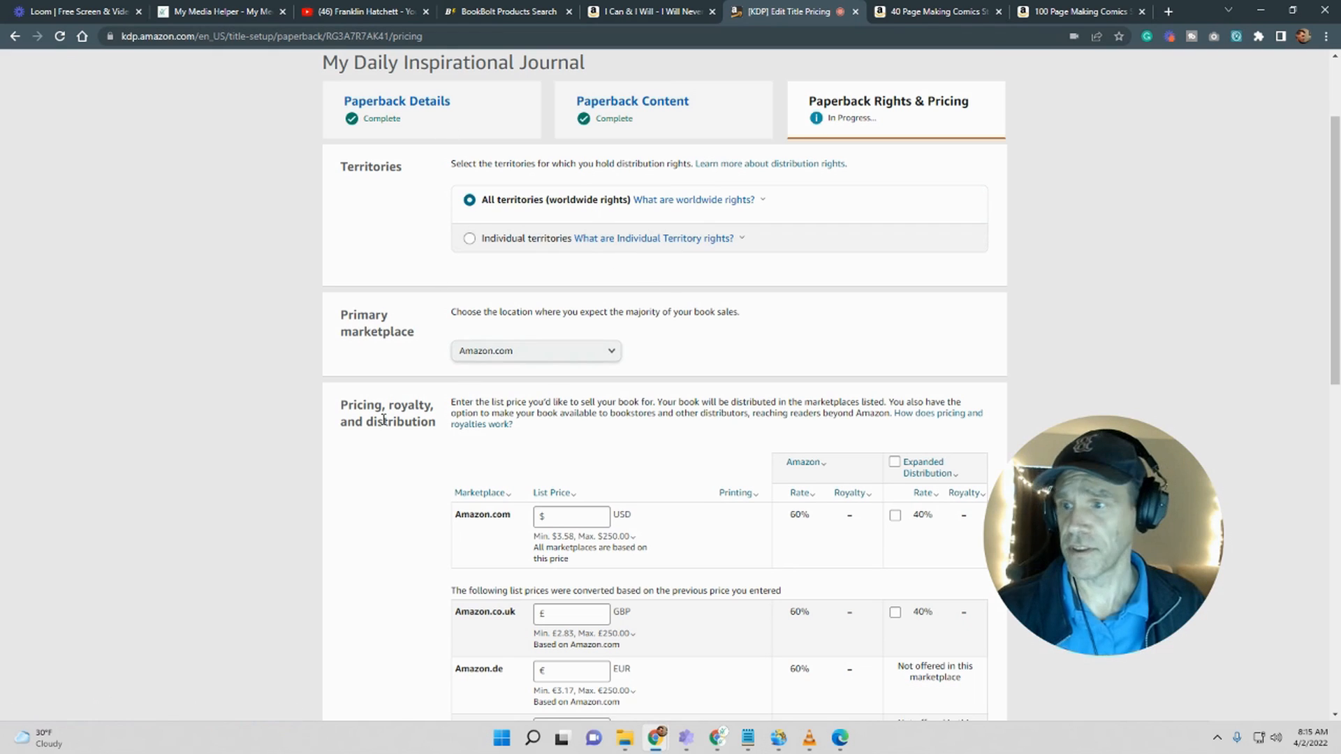
scroll(726, 359, "down", 1)
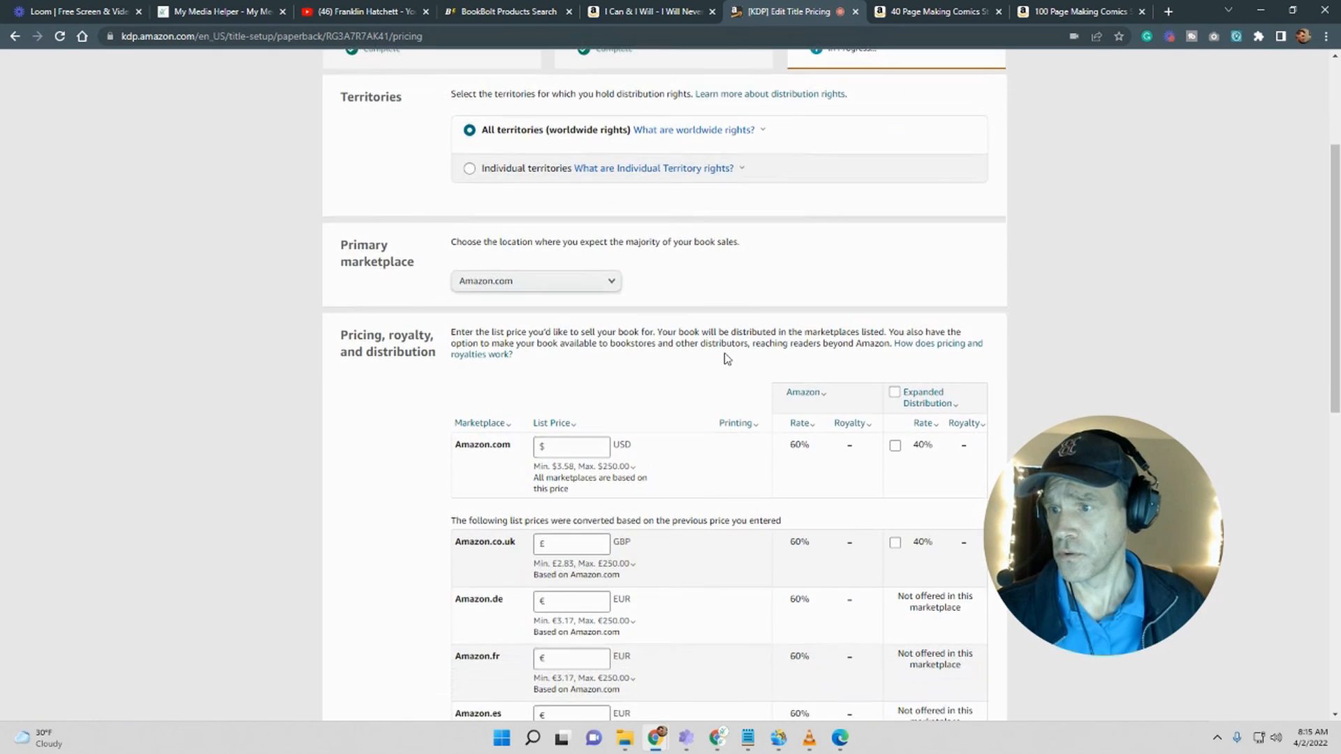
scroll(726, 359, "down", 4)
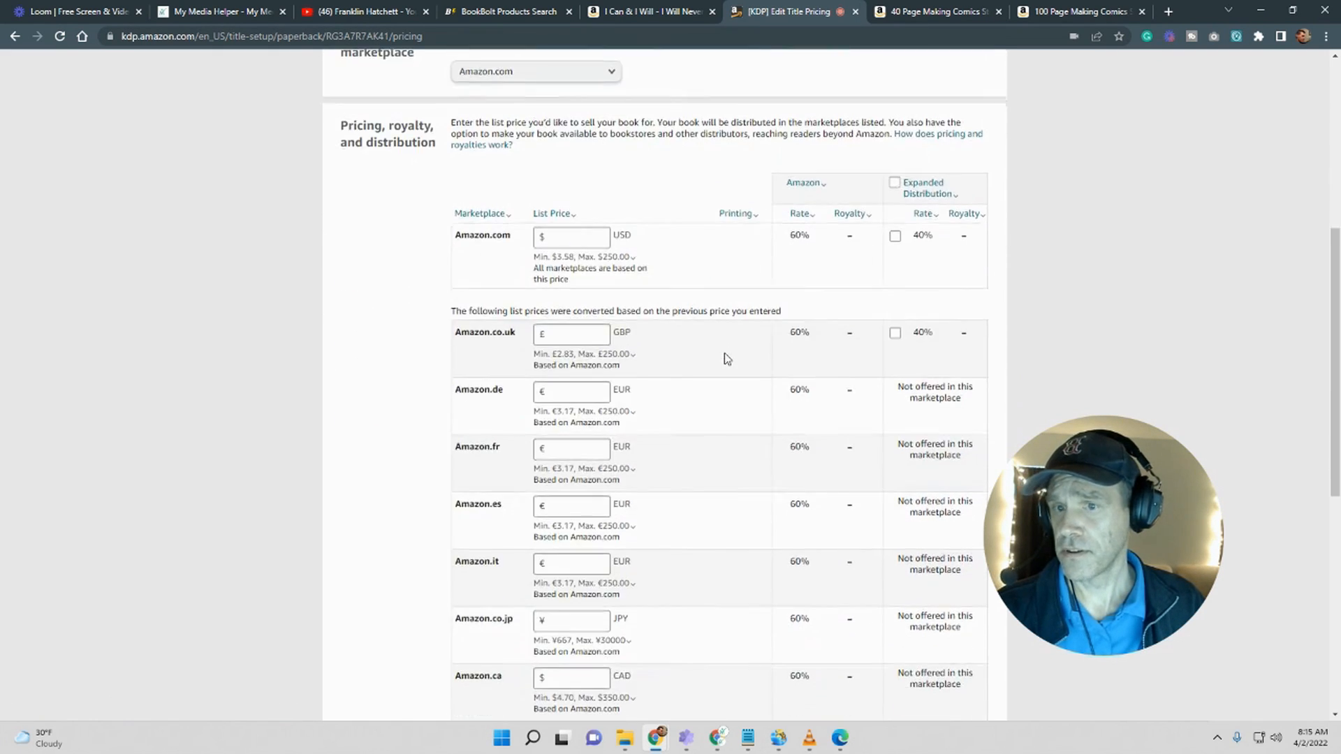
left_click(561, 165)
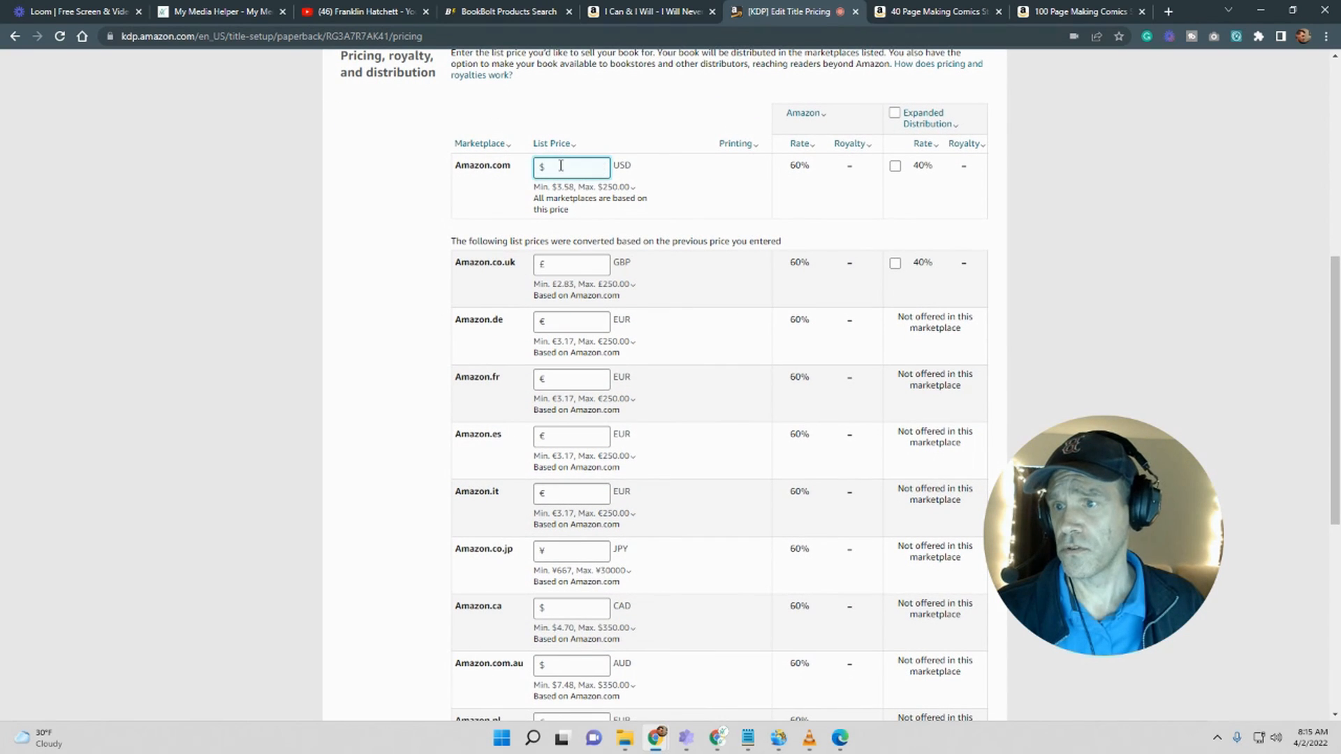
scroll(561, 166, "up", 1)
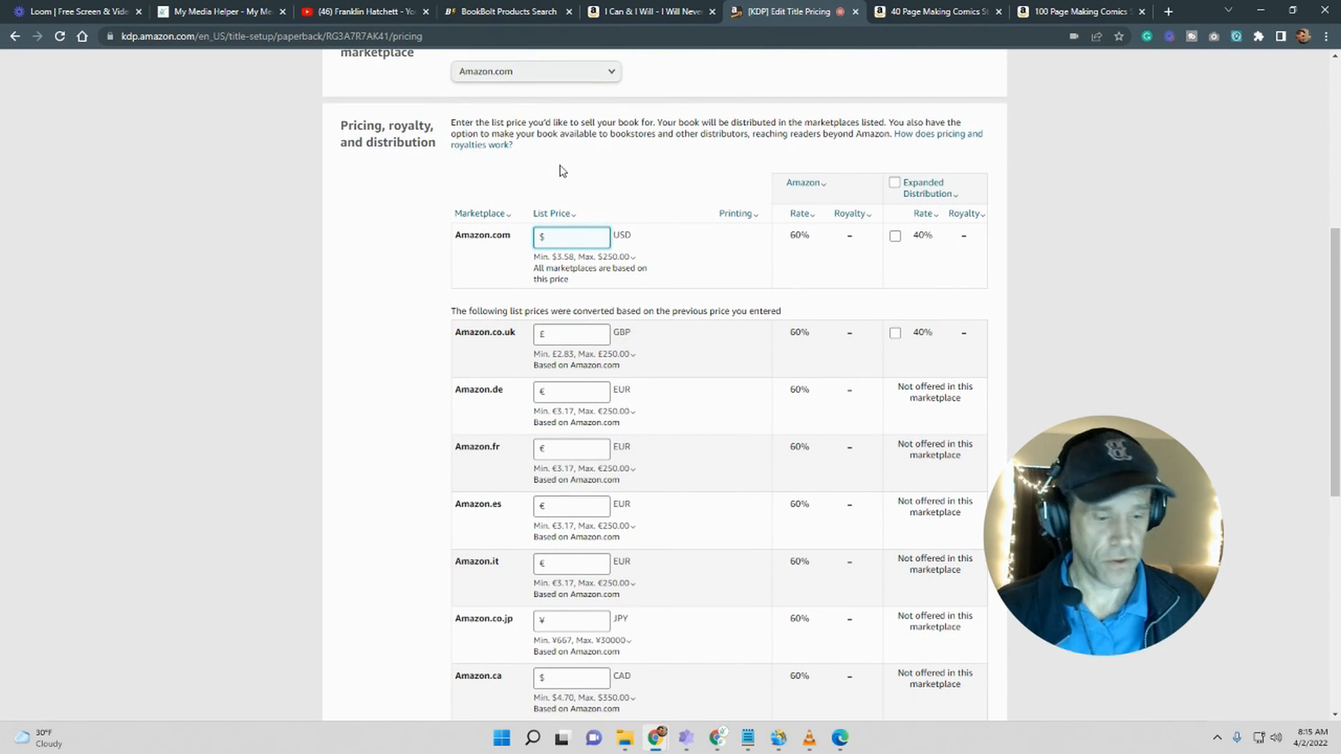
type("7.99")
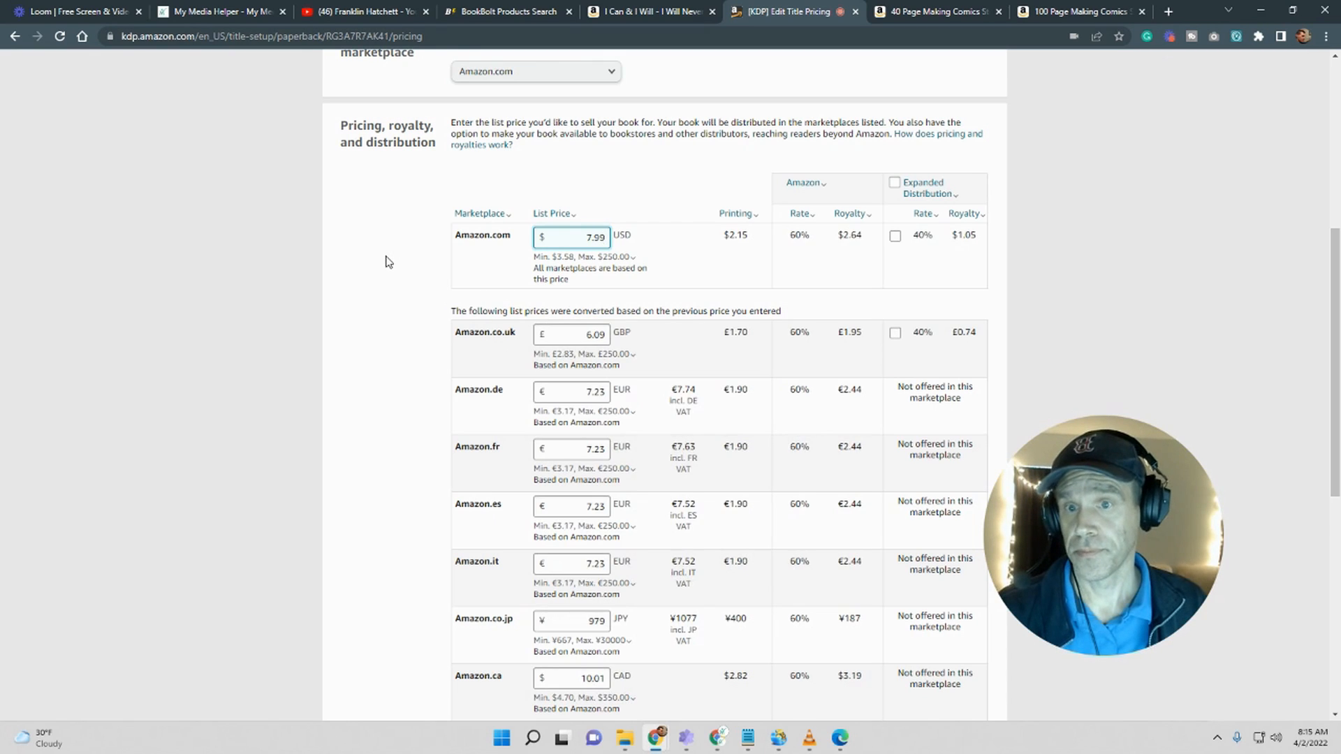
left_click(389, 262)
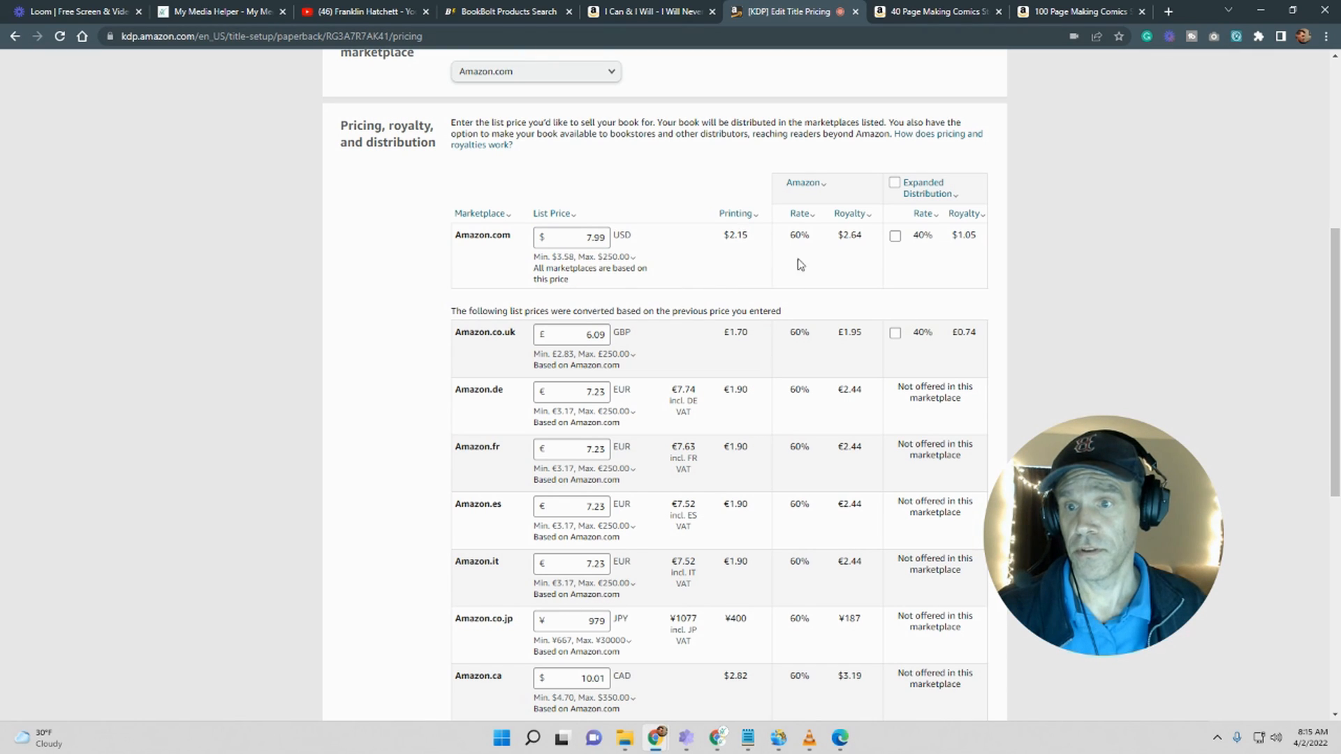
left_click_drag(862, 234, 839, 236)
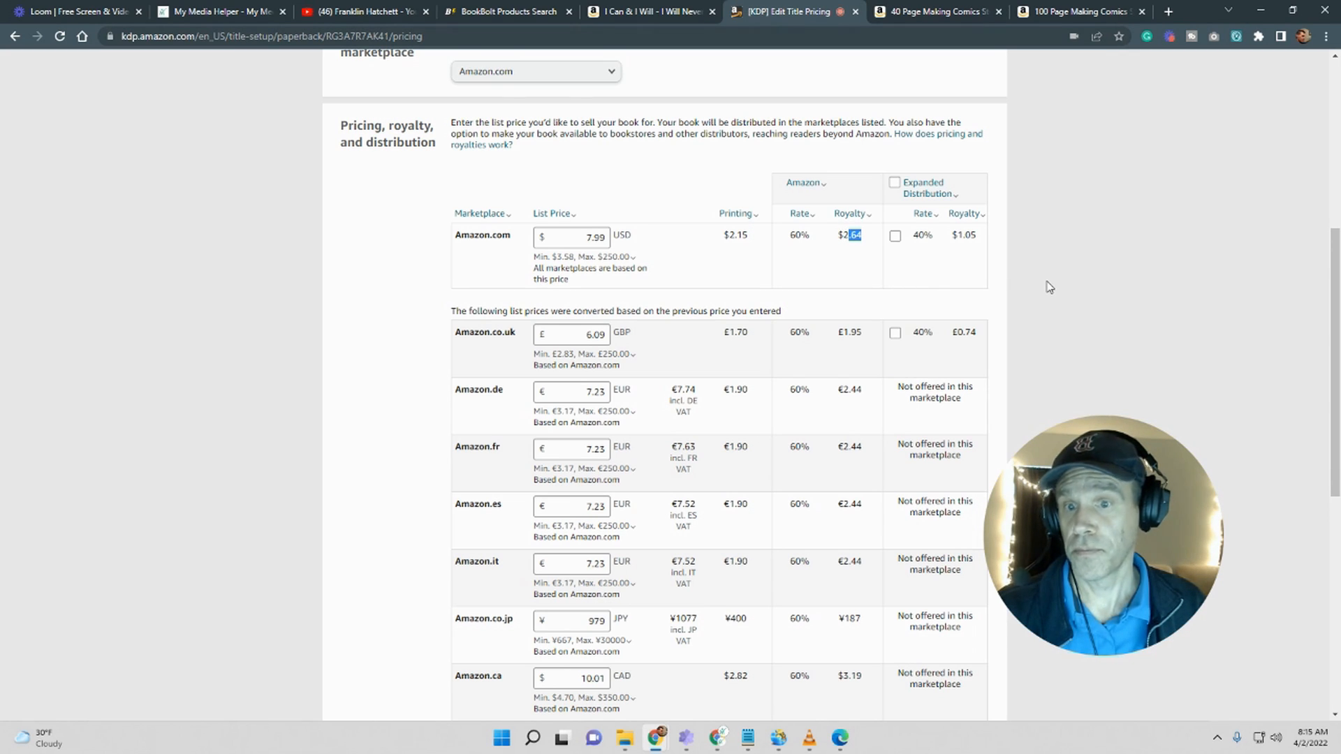
Step: Try an Amazon.com list price of 9.99 USD to compare the royalty
scroll(1048, 286, "down", 1)
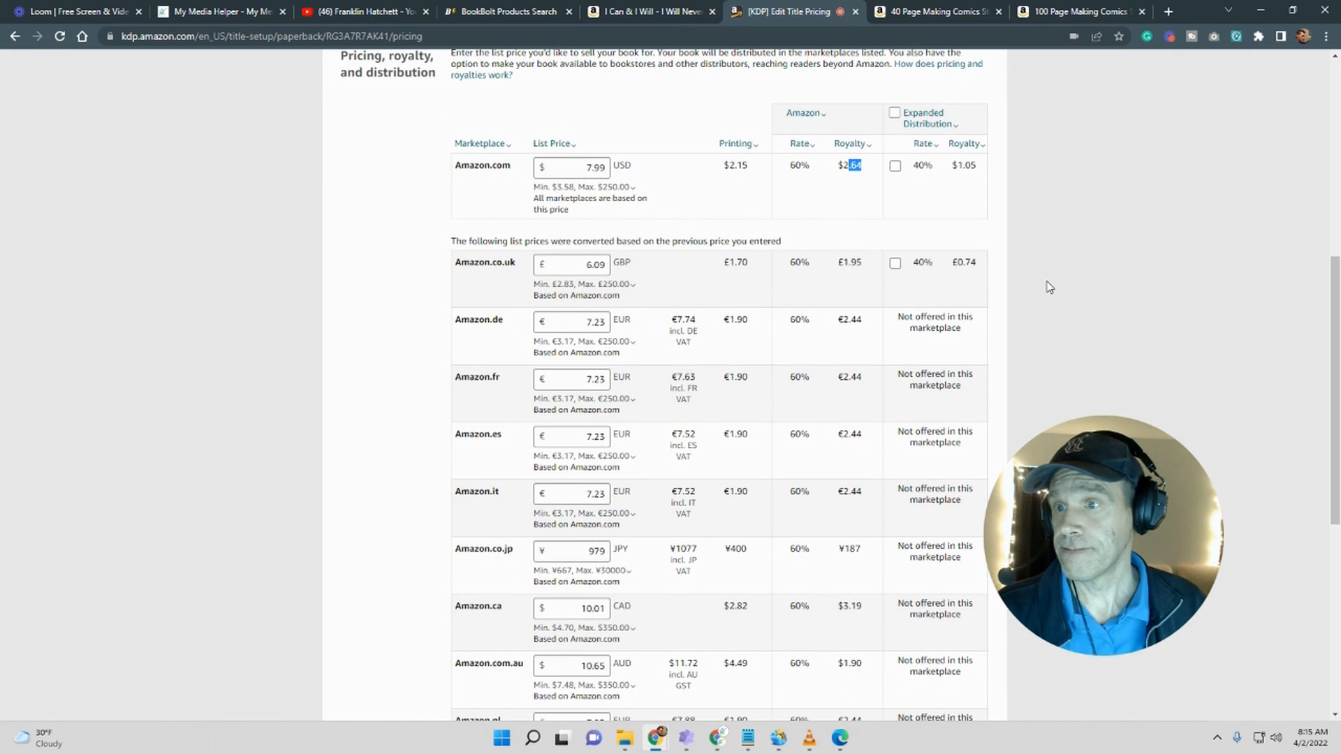
double_click(600, 168)
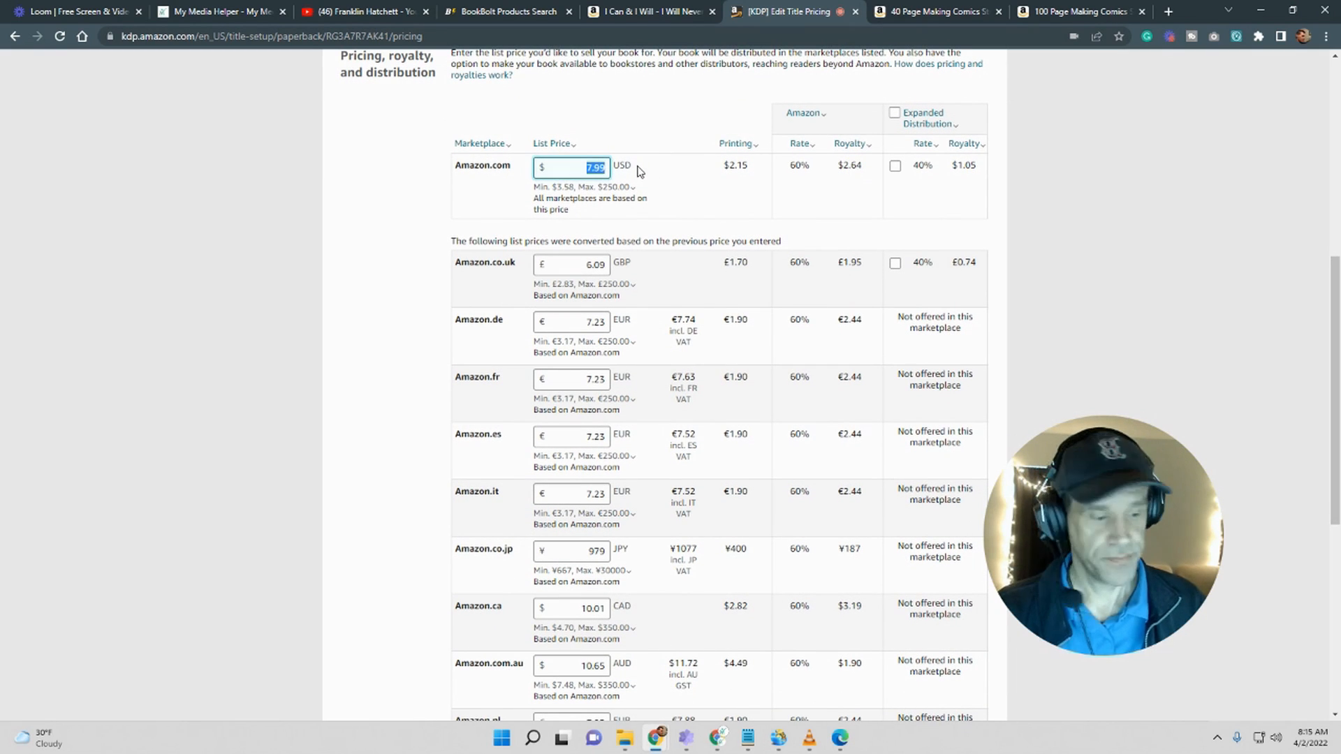
type("9")
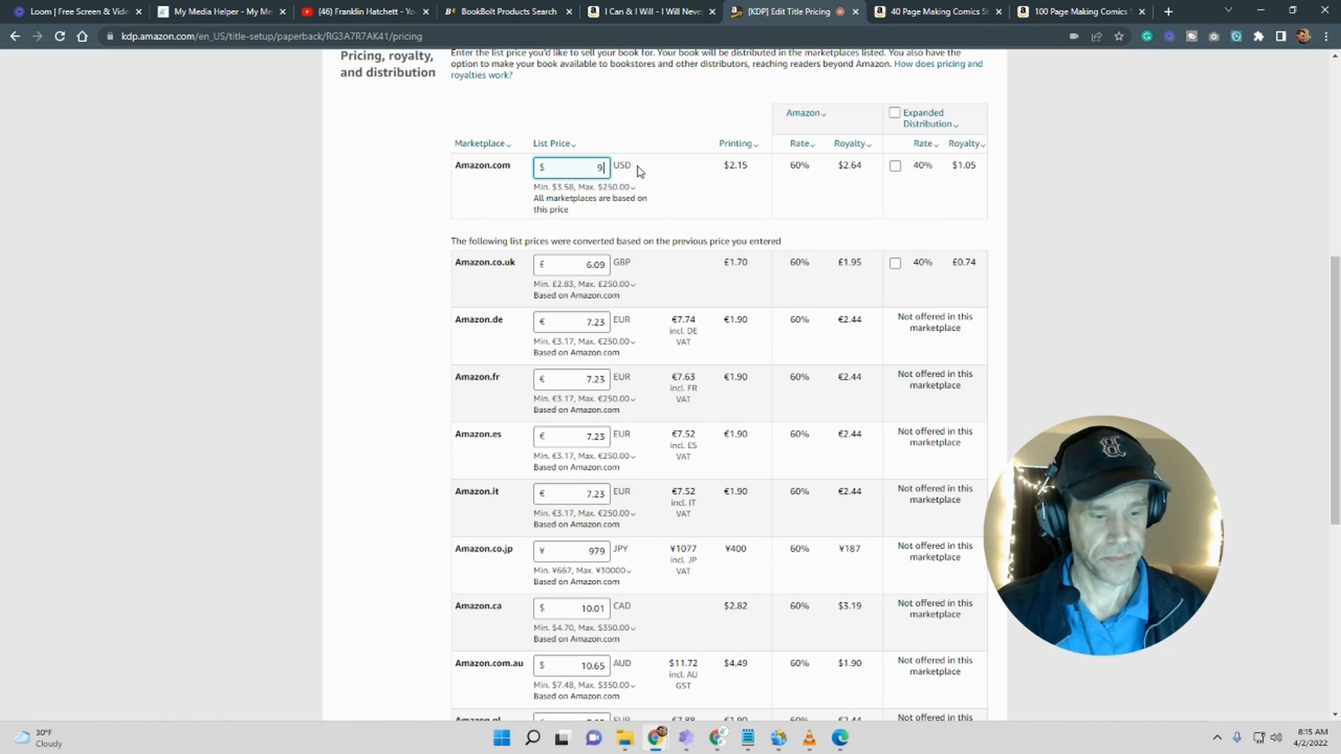
type(".99")
left_click(350, 249)
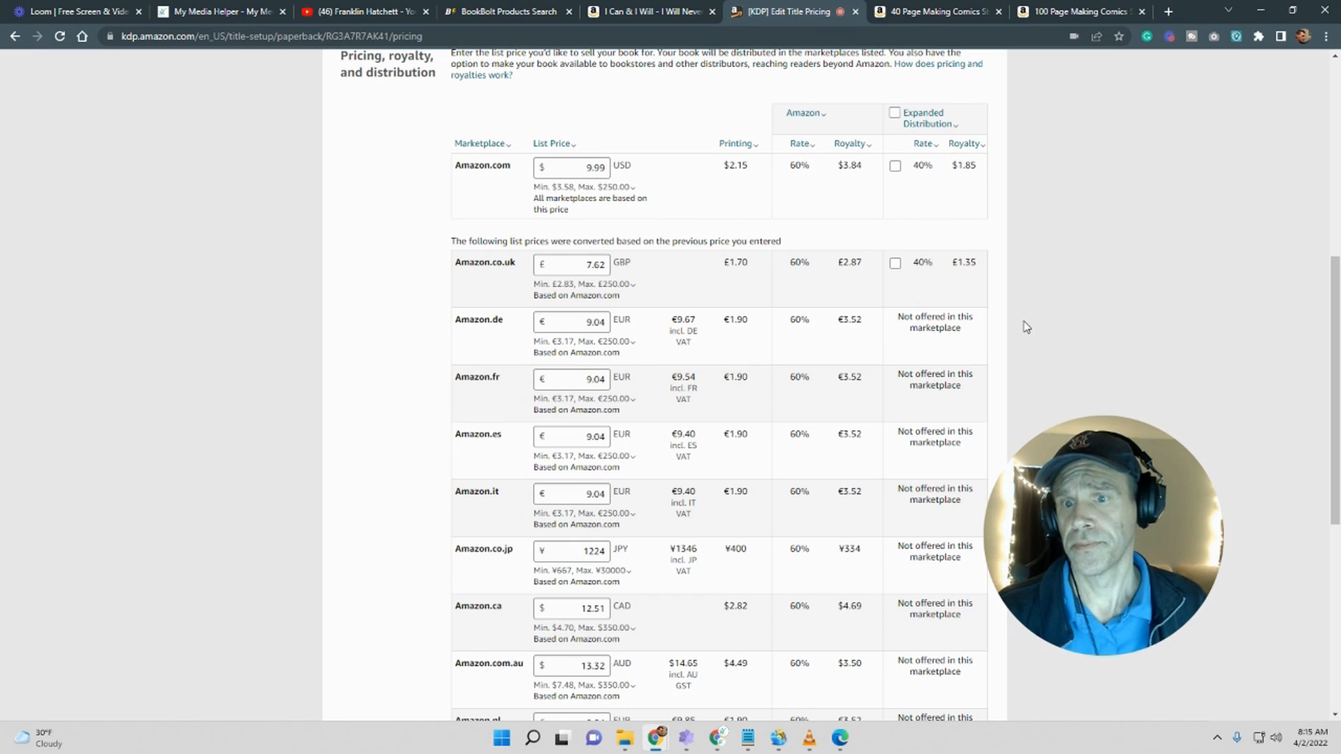
Step: Return the Amazon.com list price to 7.99 USD so that the other marketplace prices recalculate
scroll(1026, 326, "up", 1)
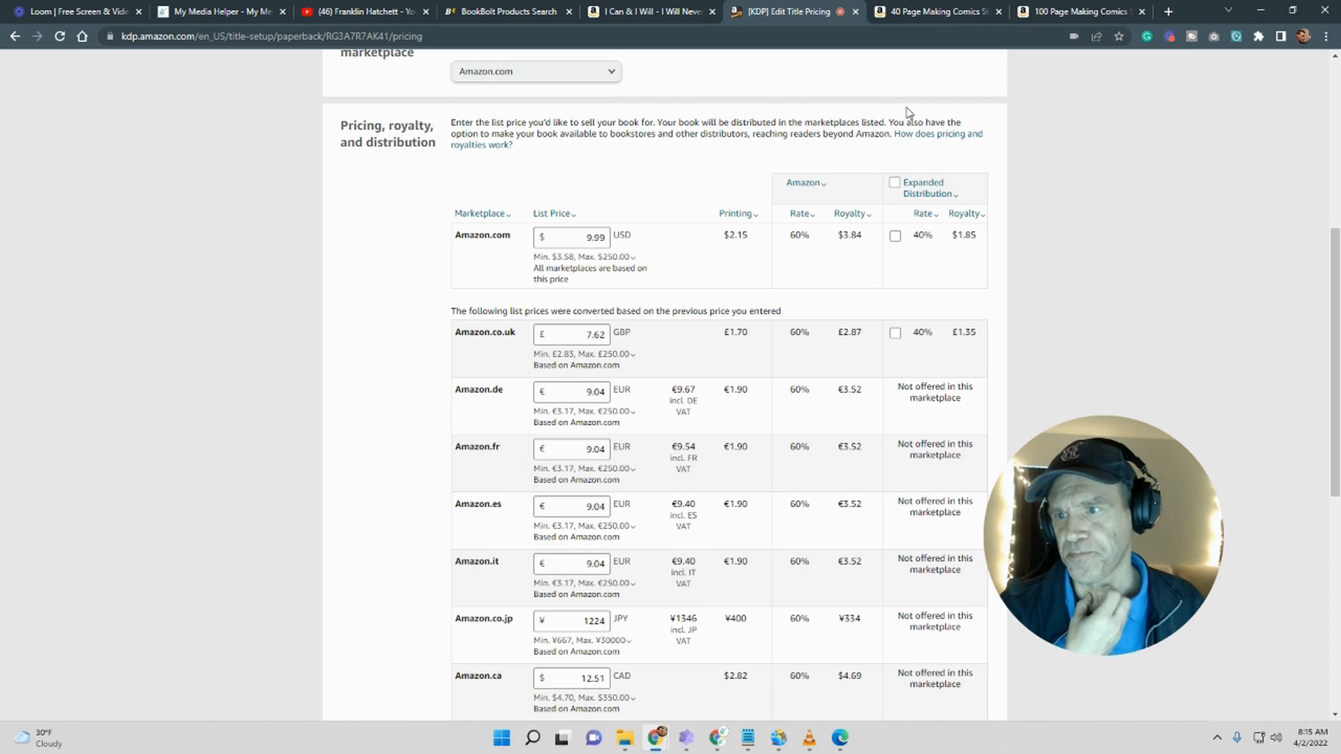
left_click_drag(582, 239, 656, 238)
type("7")
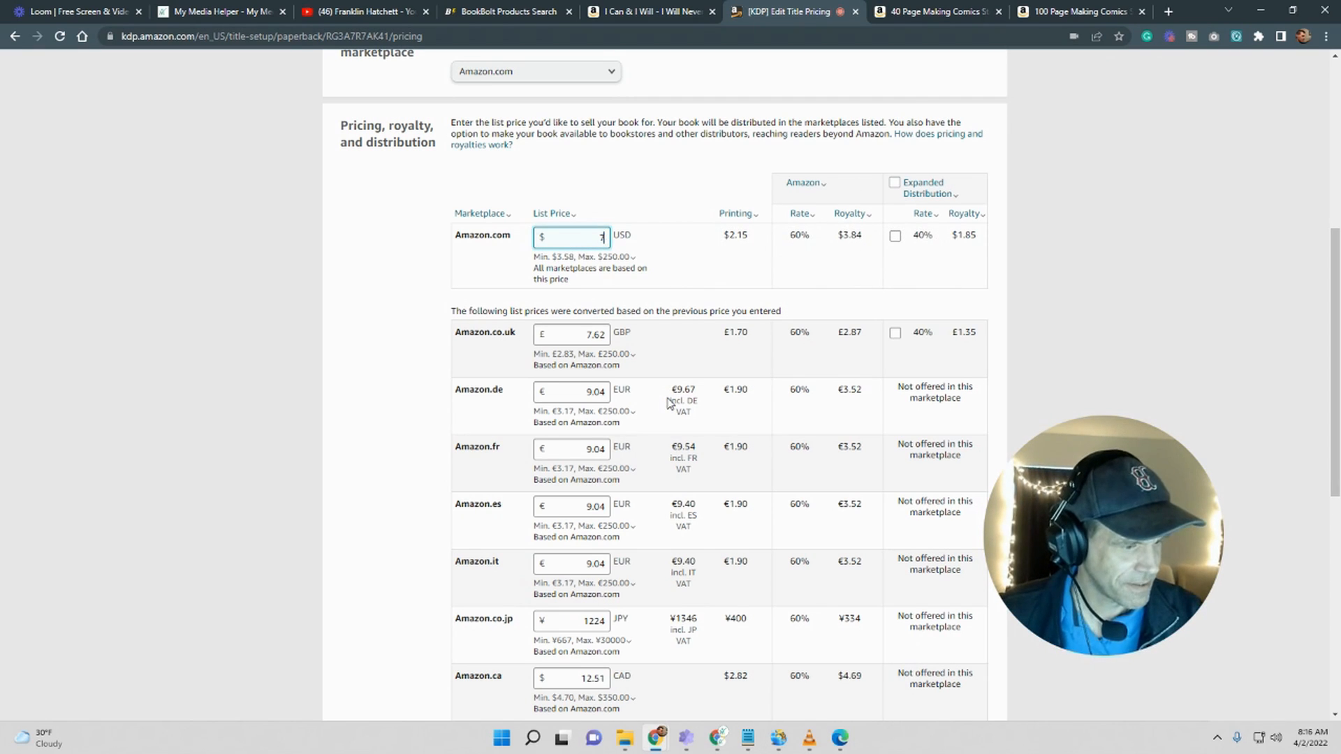
type(".99")
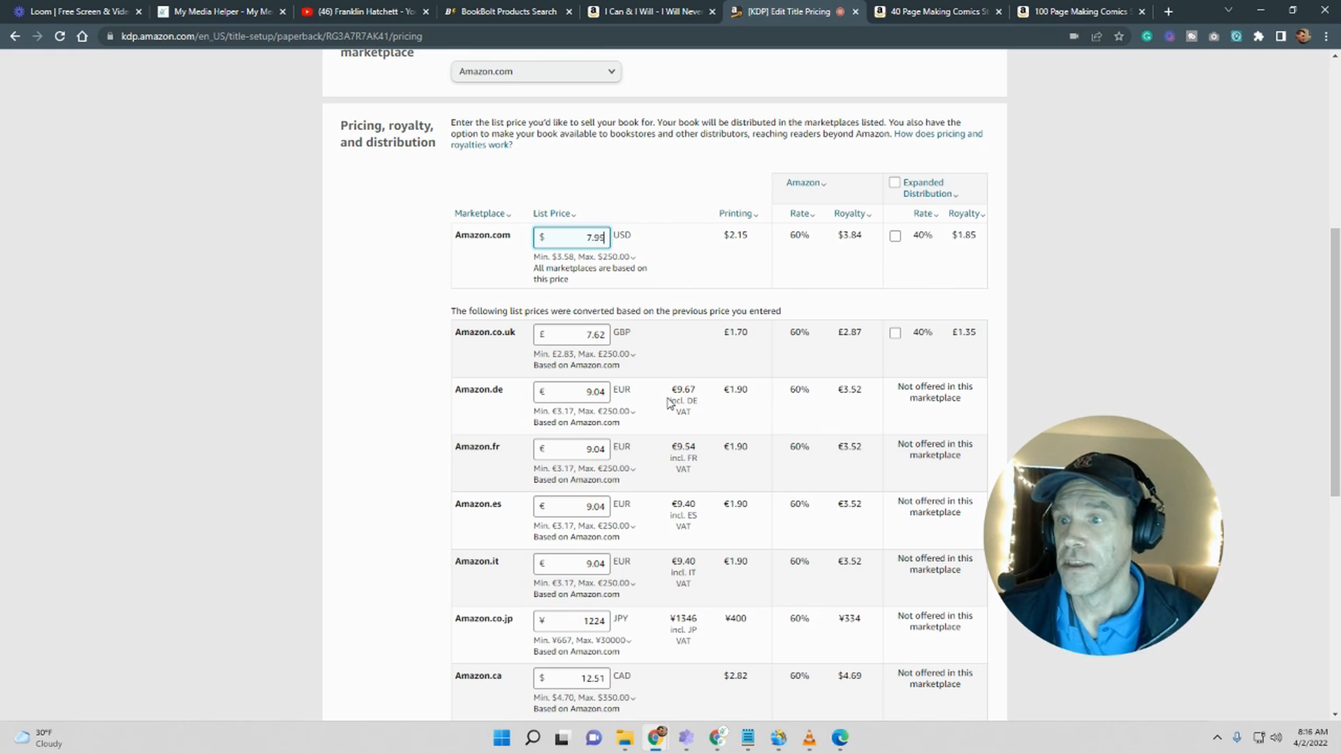
left_click(1156, 289)
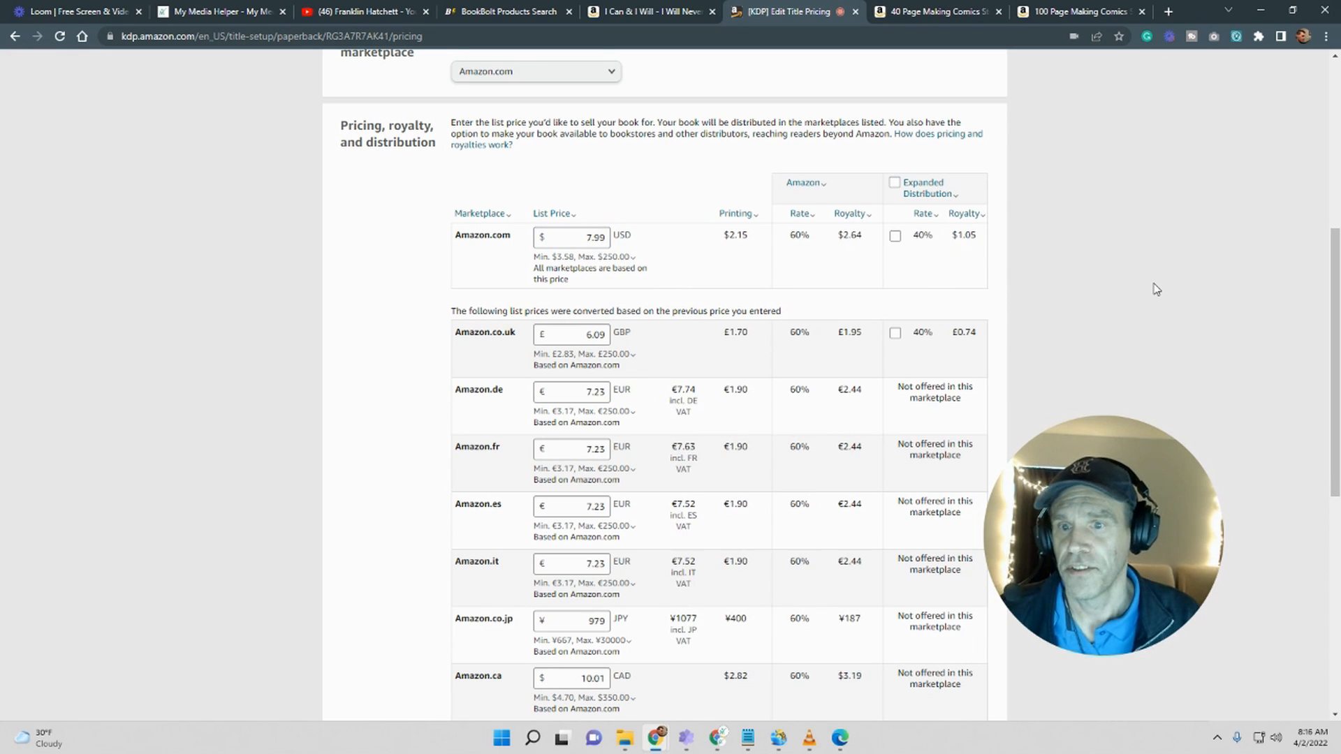
Step: Publish the paperback book from the end of the pricing page
scroll(1155, 290, "down", 1)
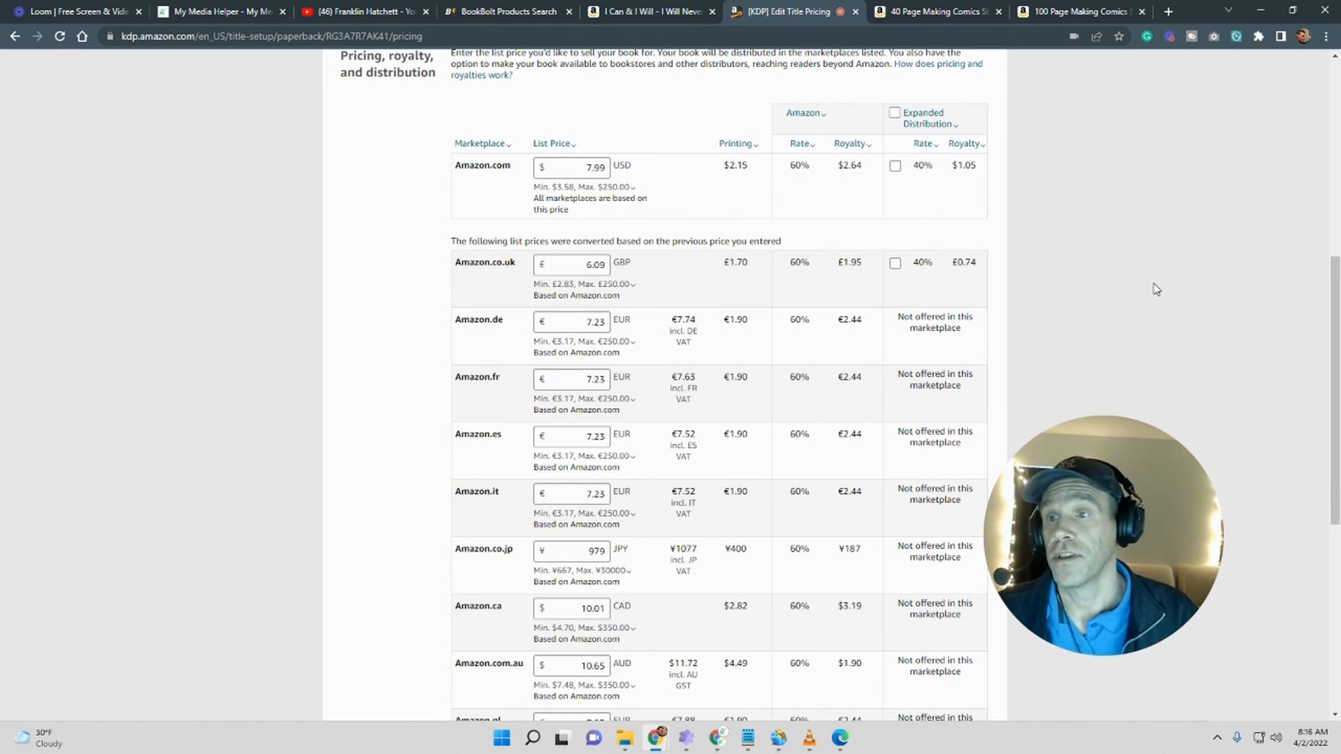
scroll(829, 286, "down", 6)
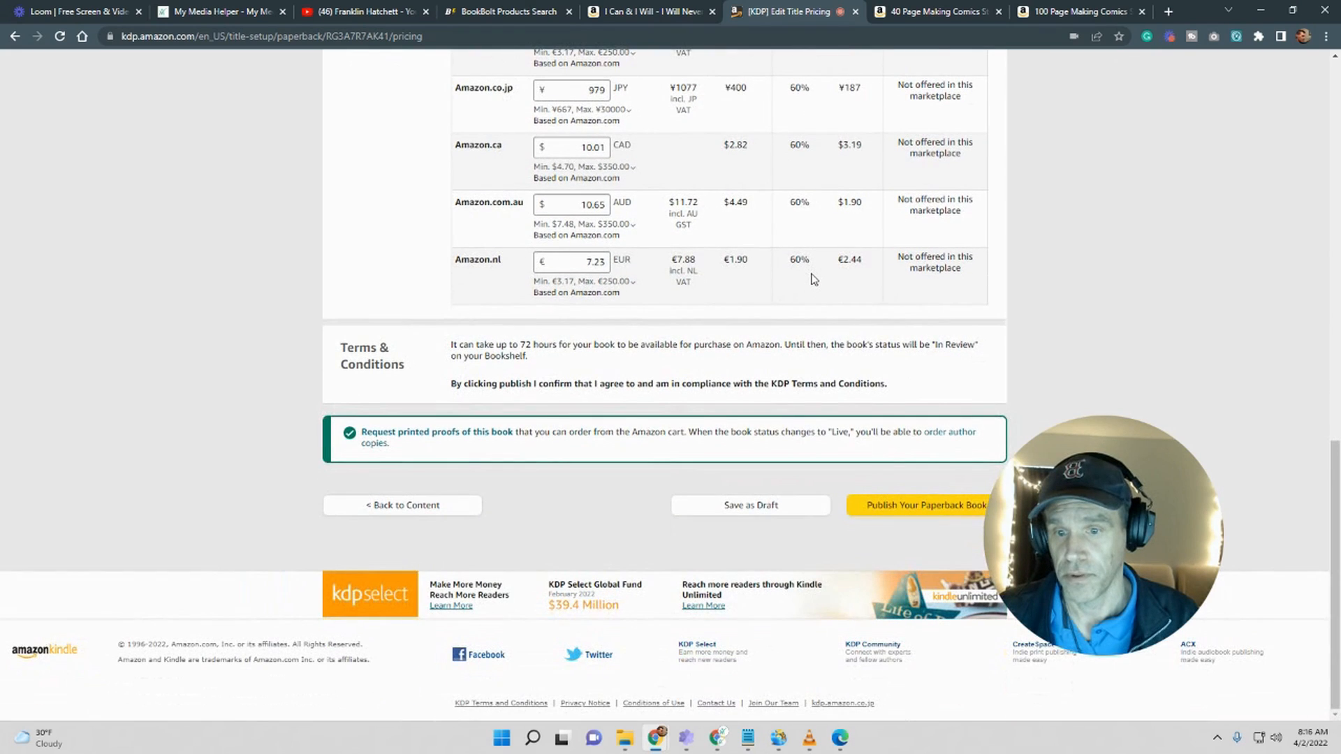
left_click(926, 505)
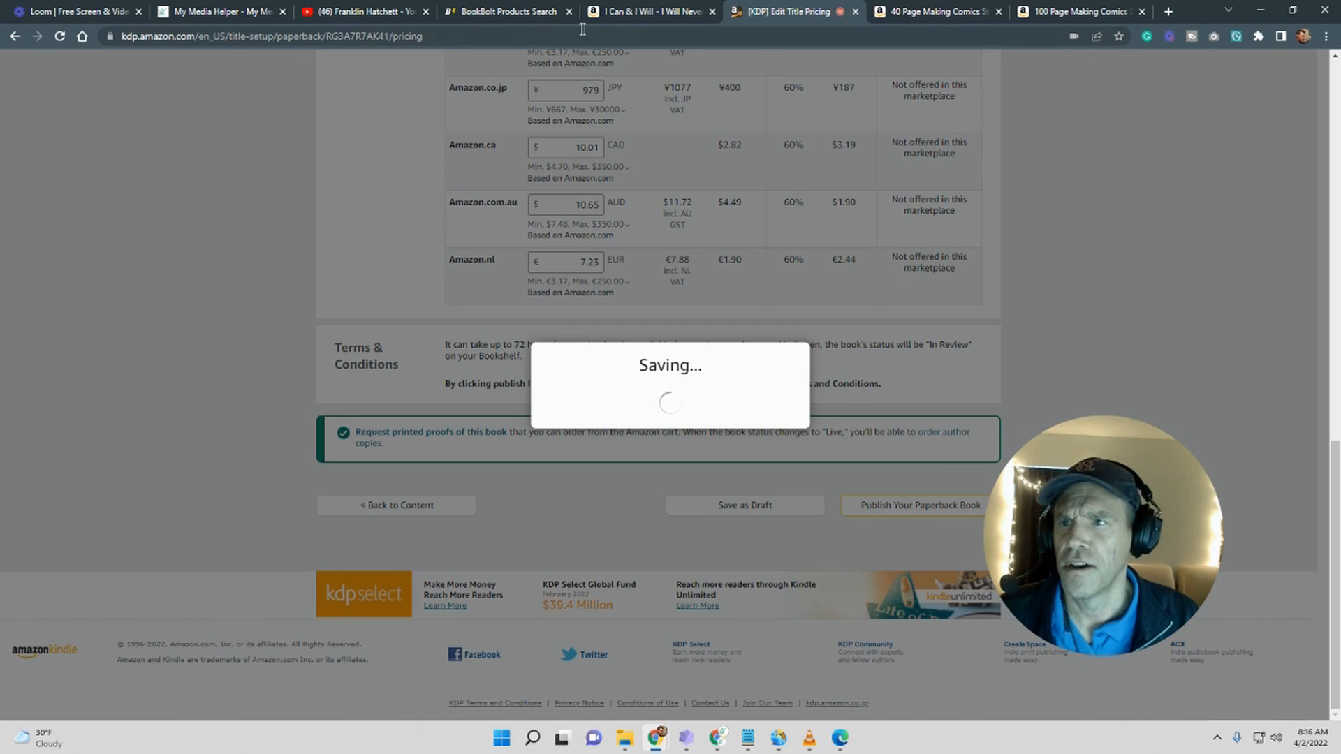
Step: Switch to BookBolt and open the Book Bolt Designer with its template chooser
left_click(503, 12)
scroll(439, 211, "up", 5)
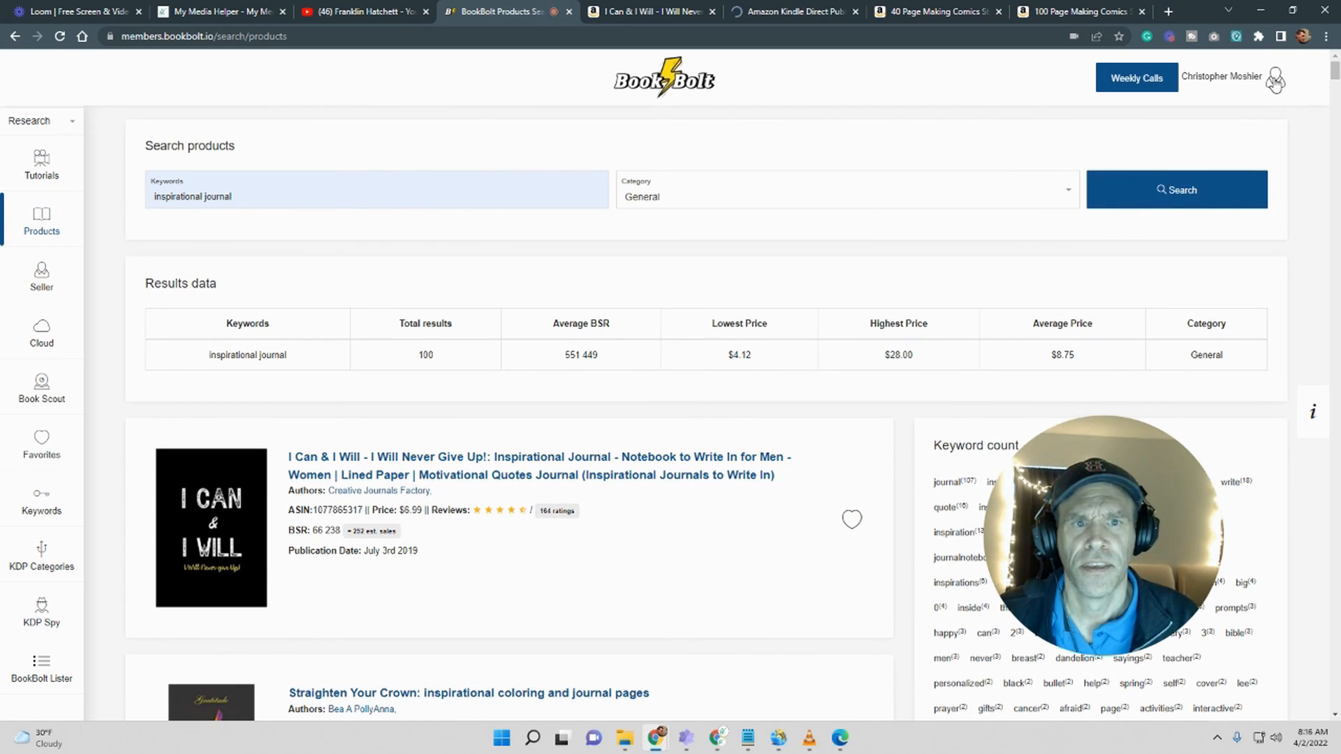
left_click(1275, 83)
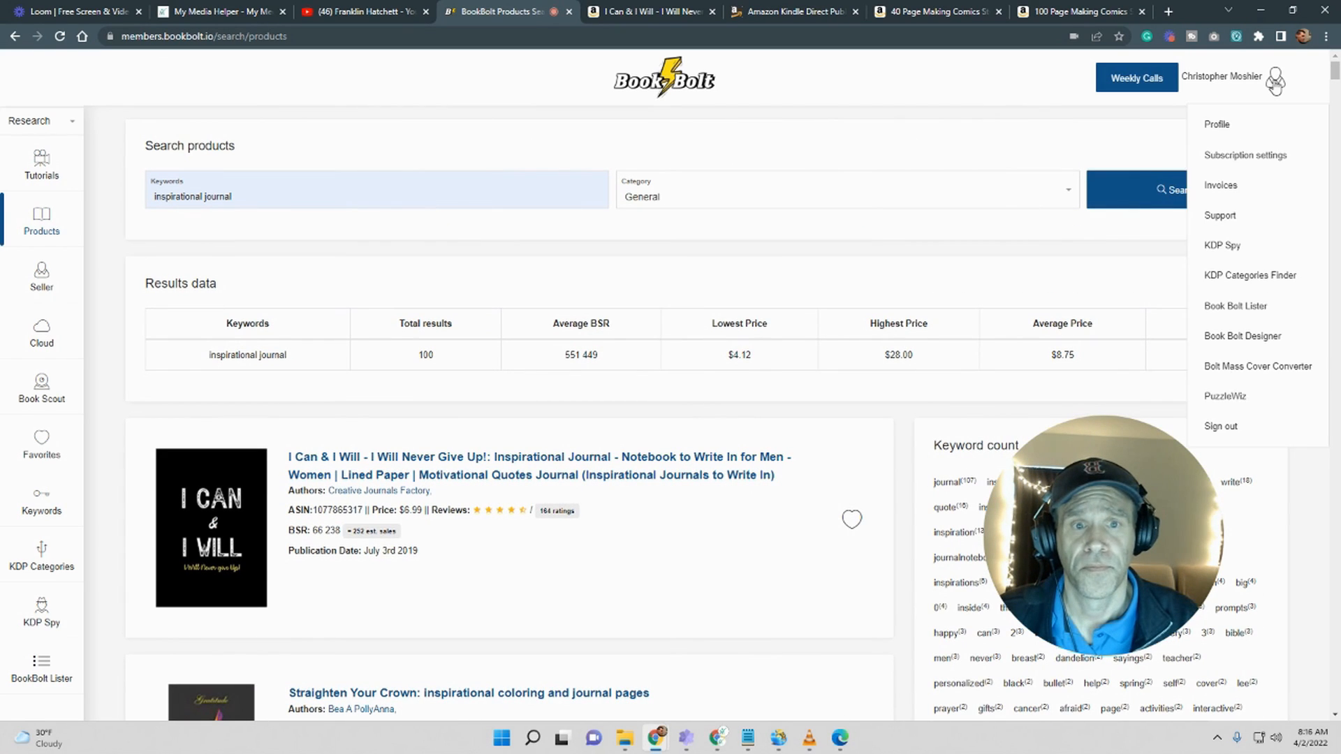
left_click(1257, 340)
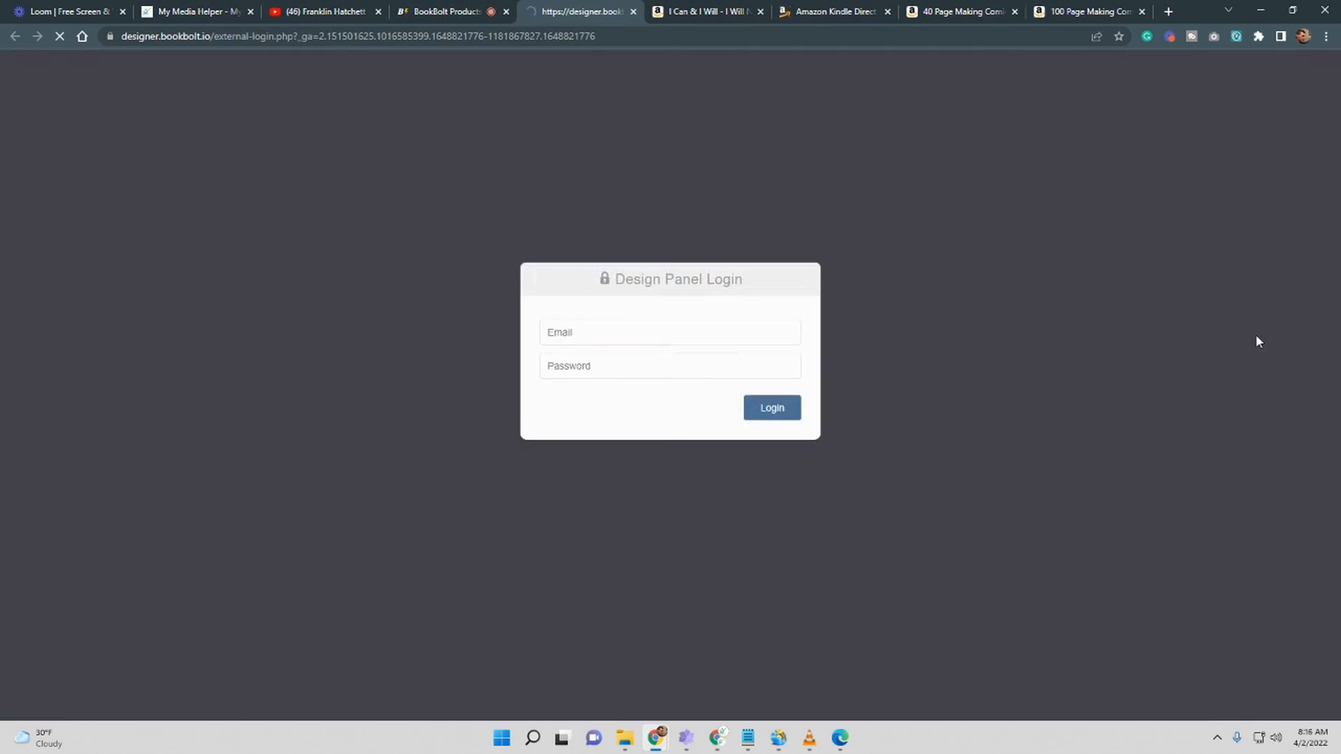
left_click(768, 417)
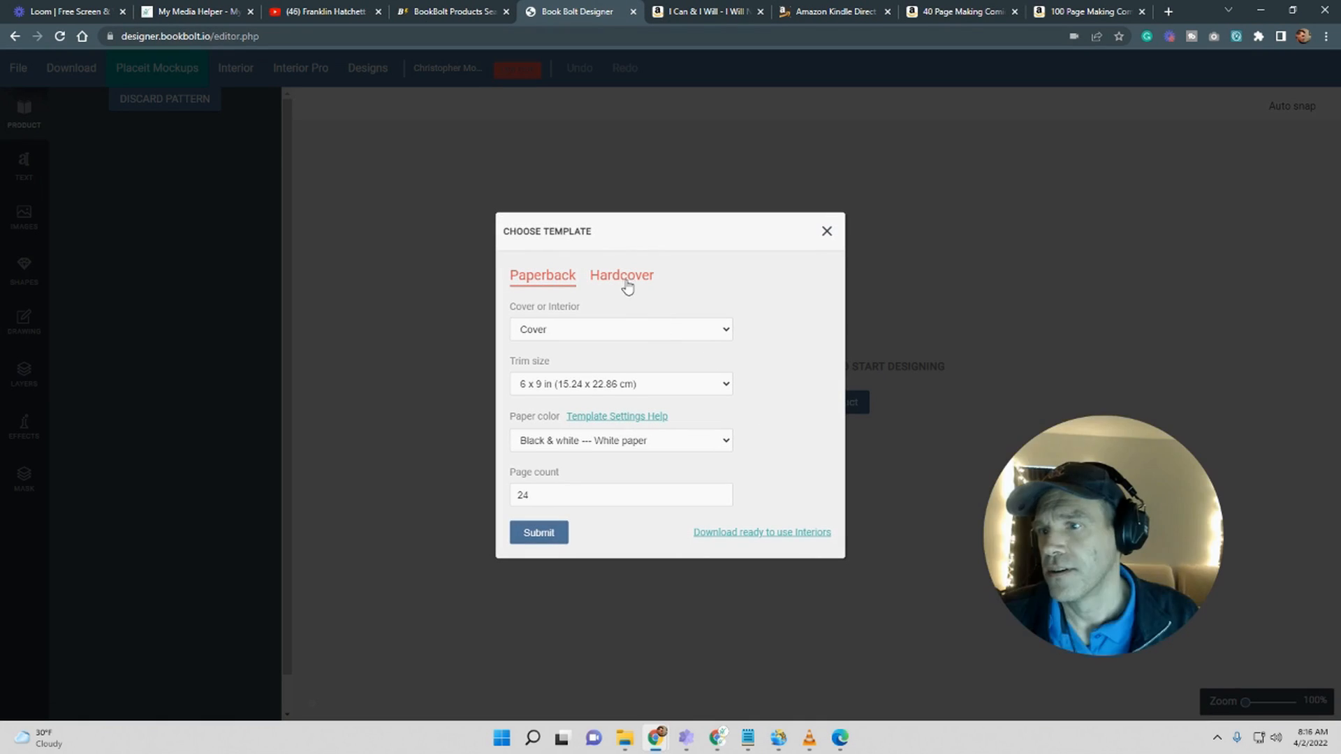
Step: Try to generate a 6 x 9 in hardcover template with black and white interior, white paper and 100 pages
left_click(628, 283)
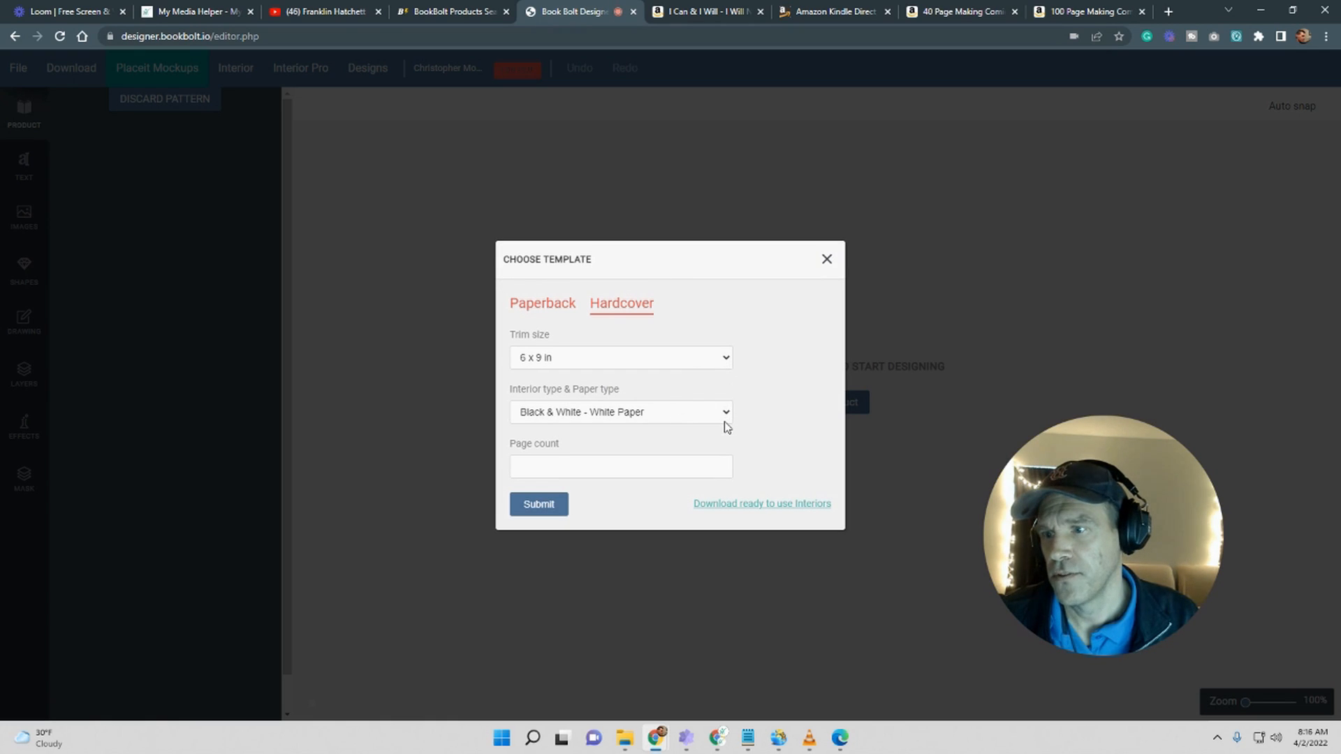
left_click(618, 467)
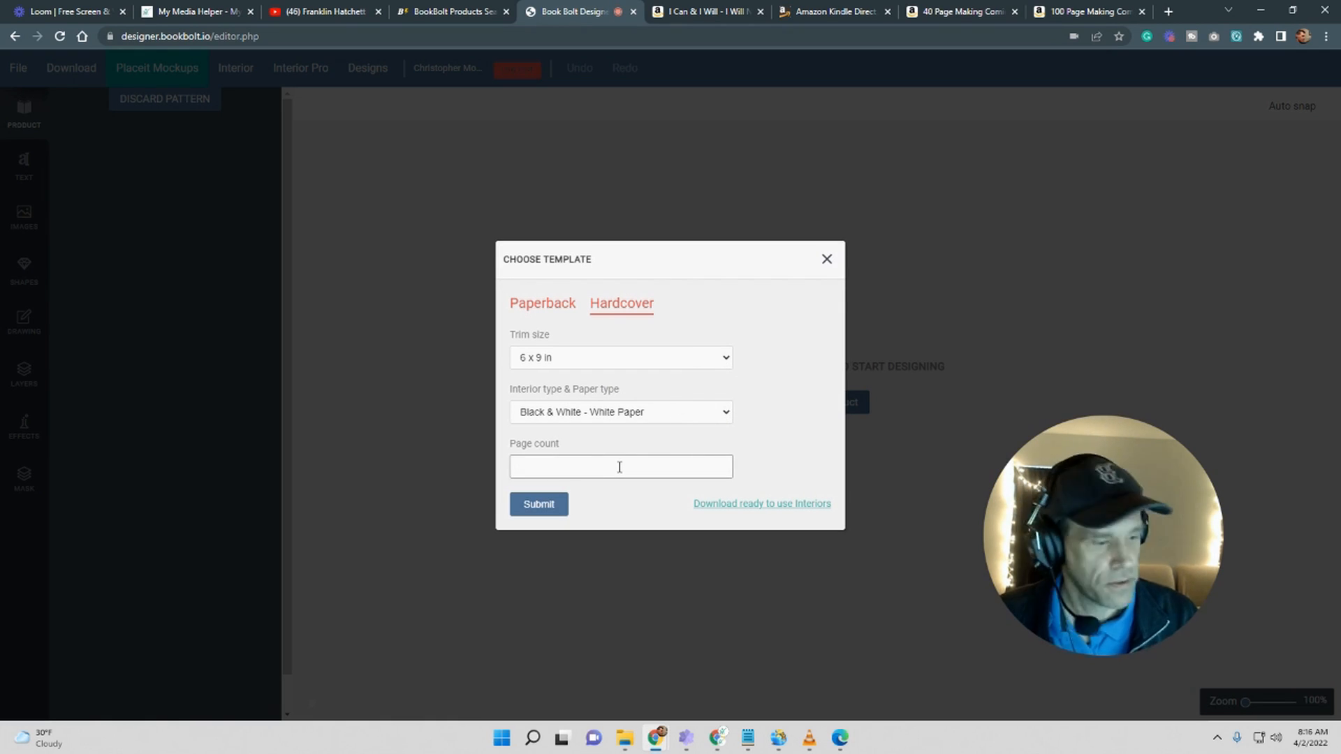
left_click(544, 511)
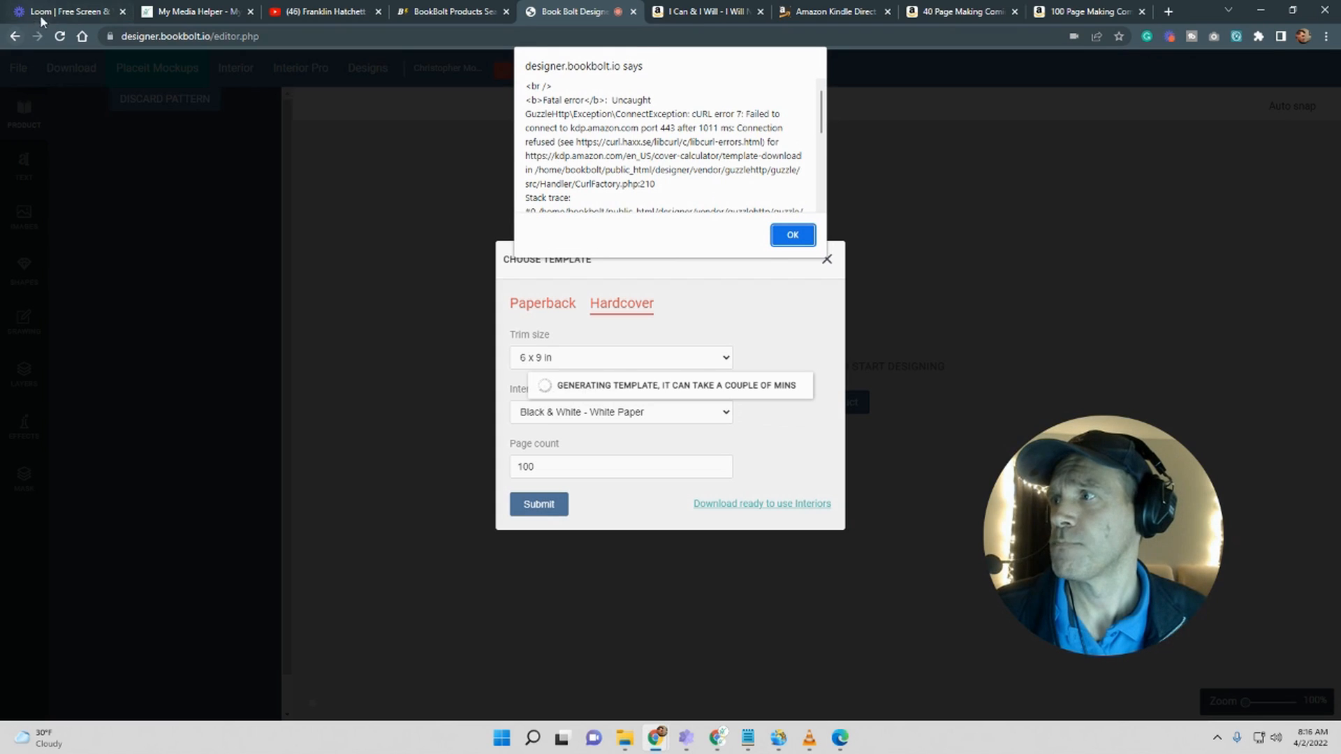
left_click(792, 235)
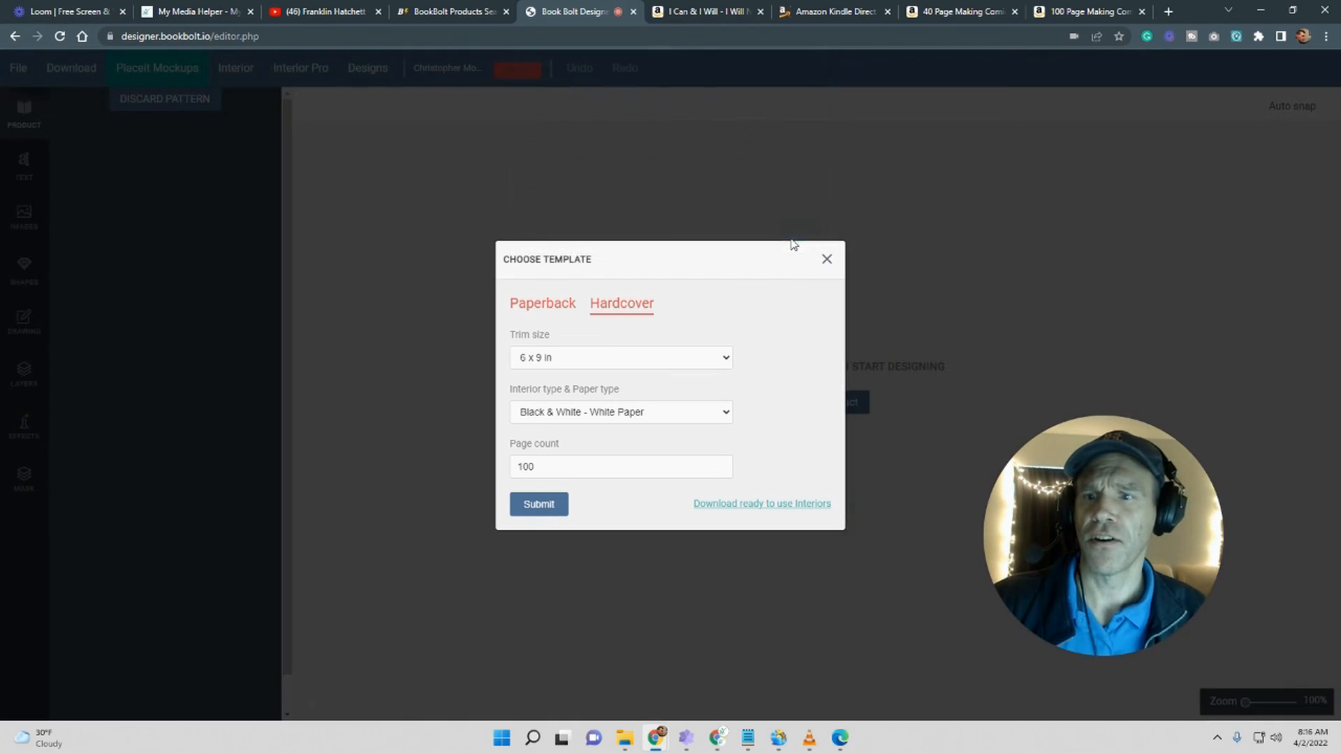
Step: Retry generating the 100-page hardcover template twice, and reload the designer page
left_click(540, 505)
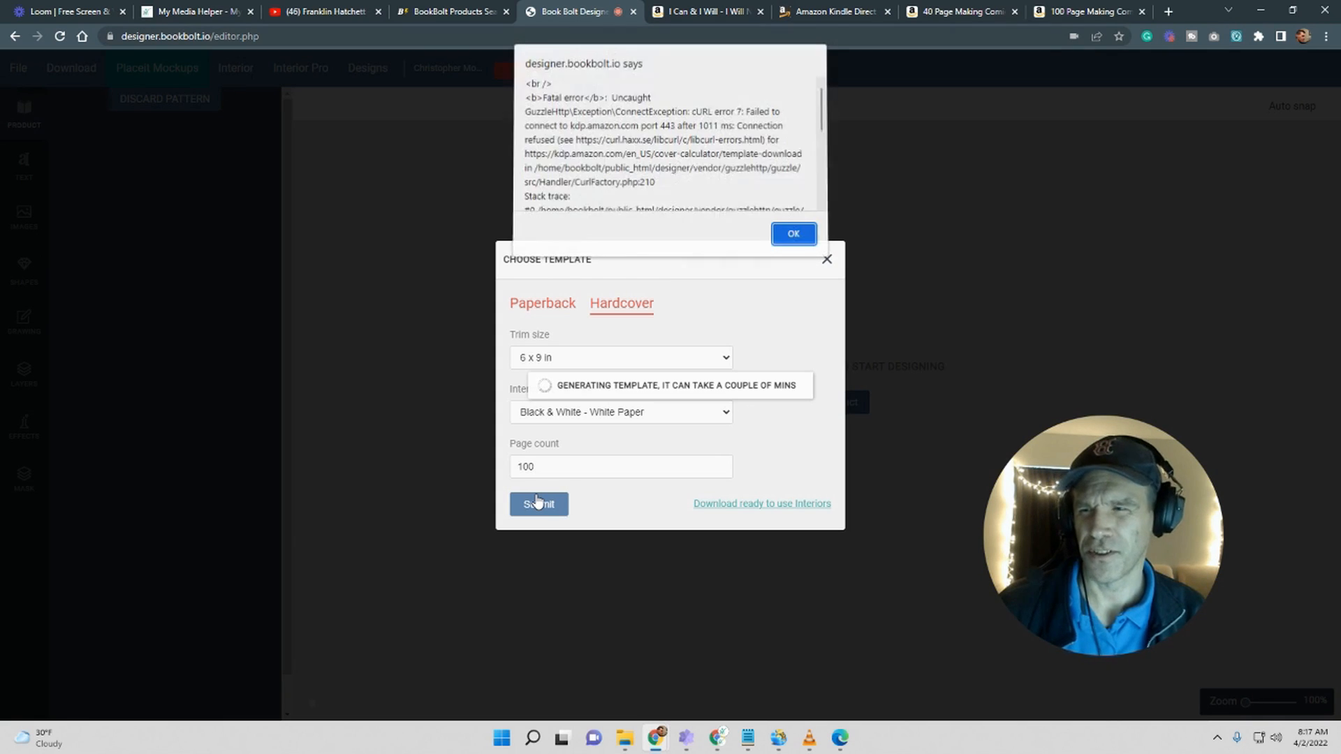
left_click(792, 234)
left_click(538, 506)
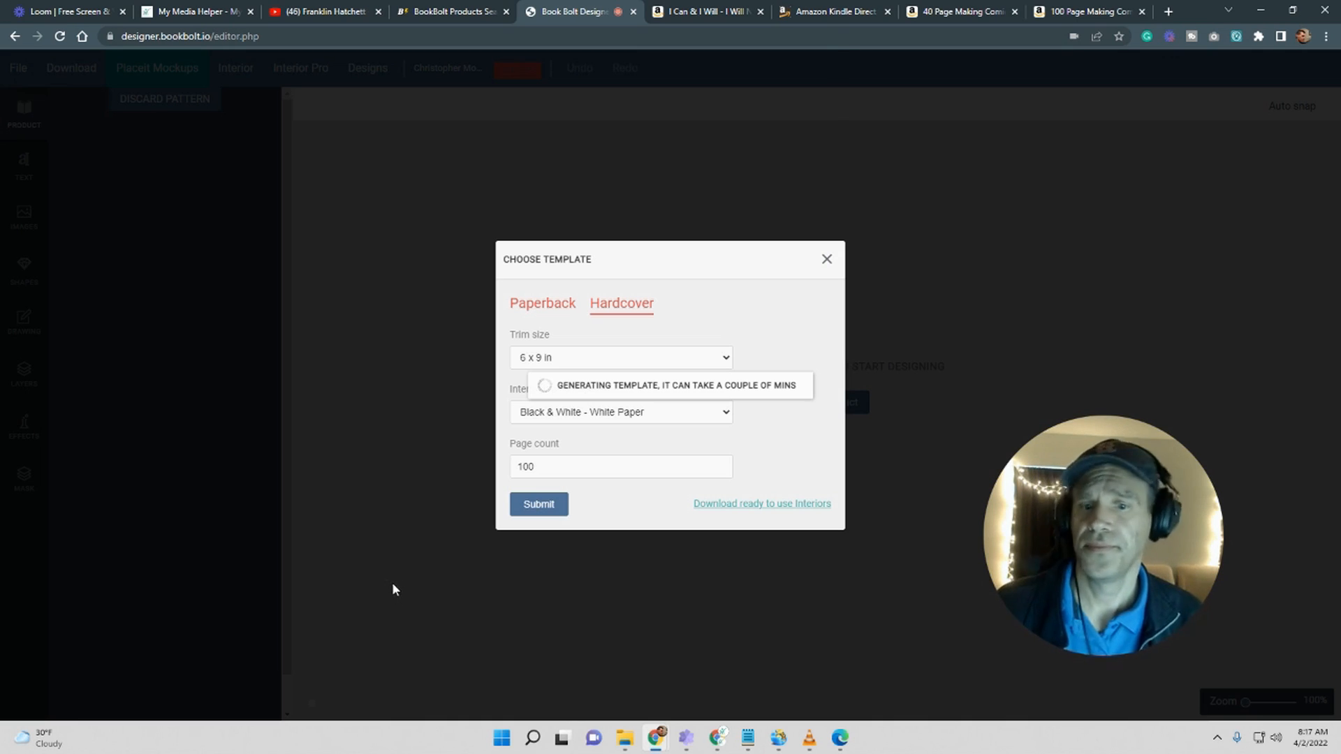
left_click(792, 236)
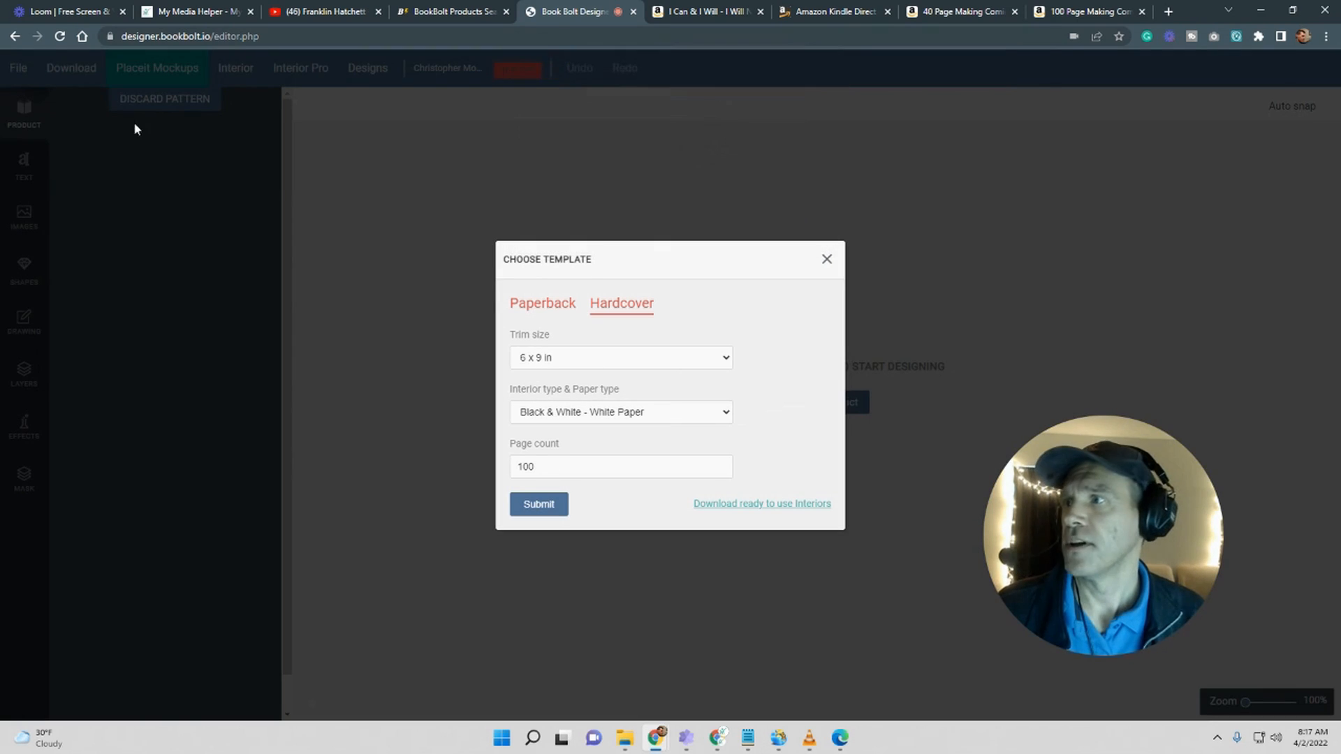
left_click(57, 41)
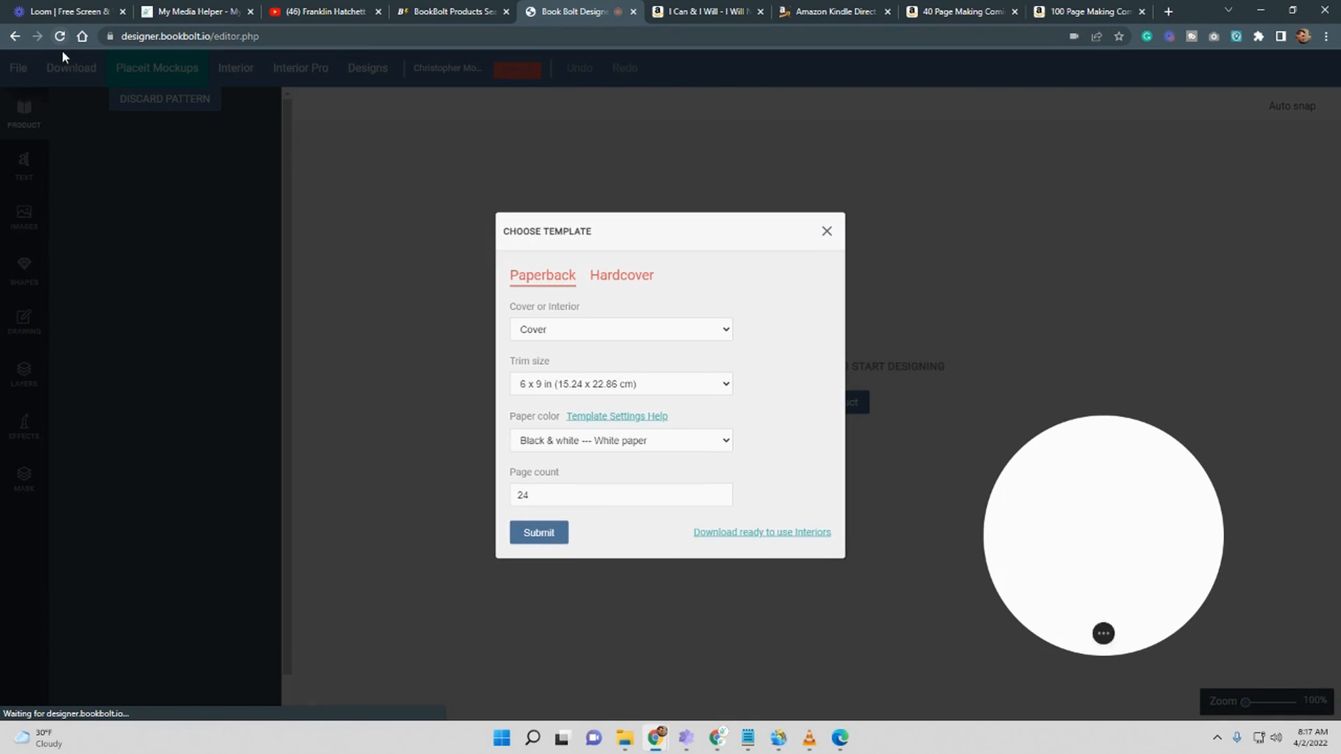
Step: Generate a 6 x 9 in hardcover template with black and white interior, white paper and 100 pages
left_click(618, 279)
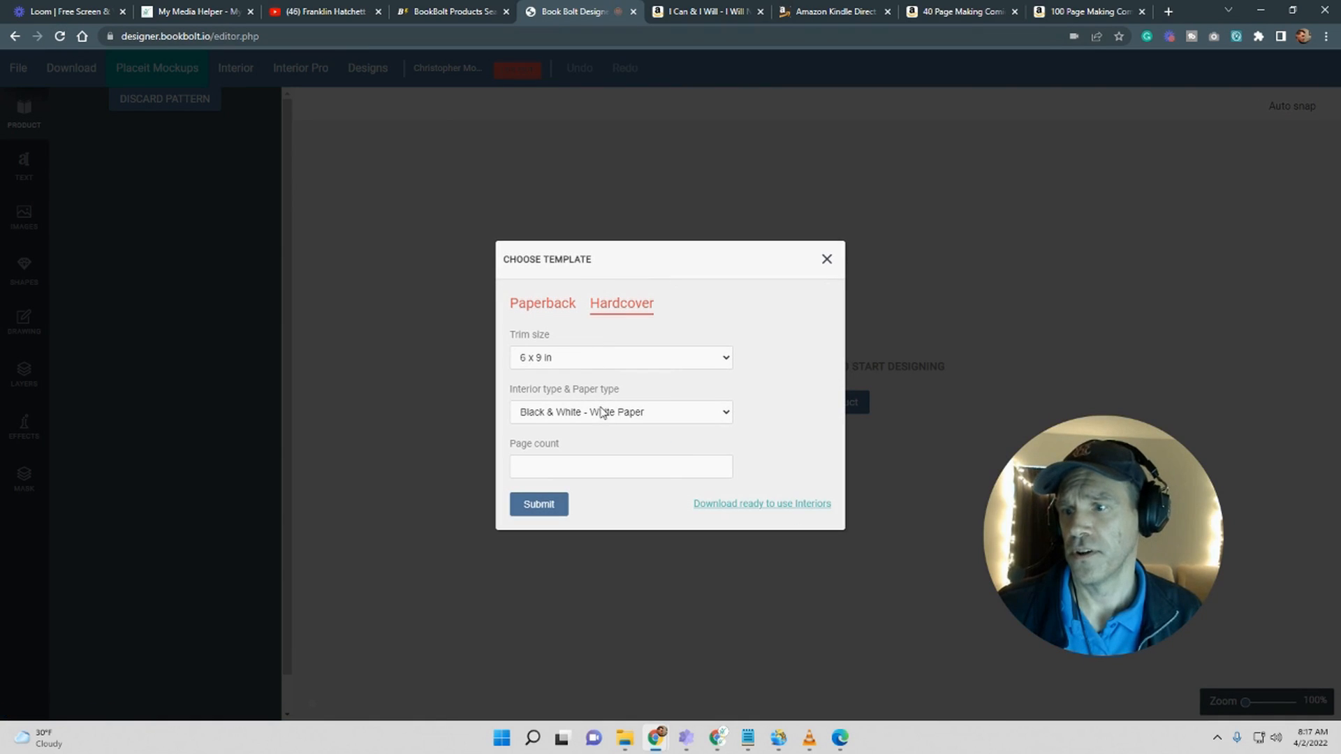
left_click(569, 467)
type("100")
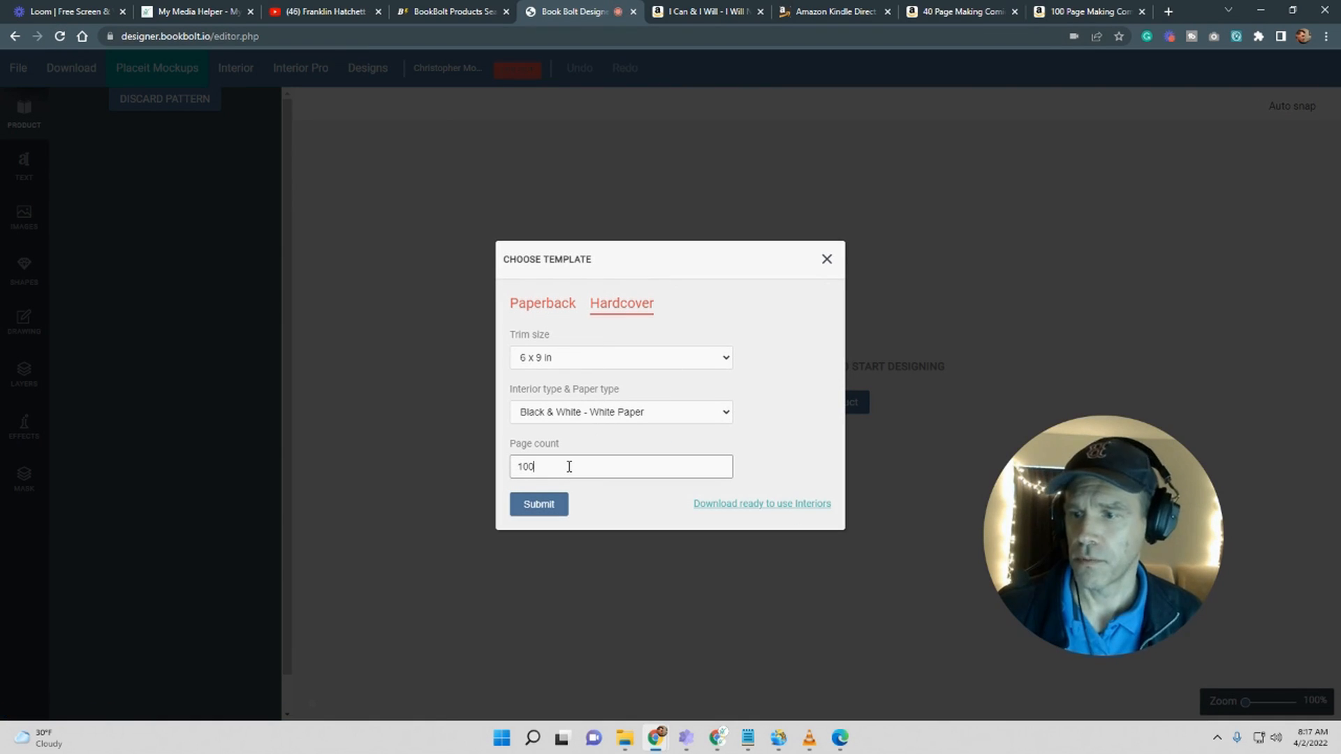
left_click(557, 504)
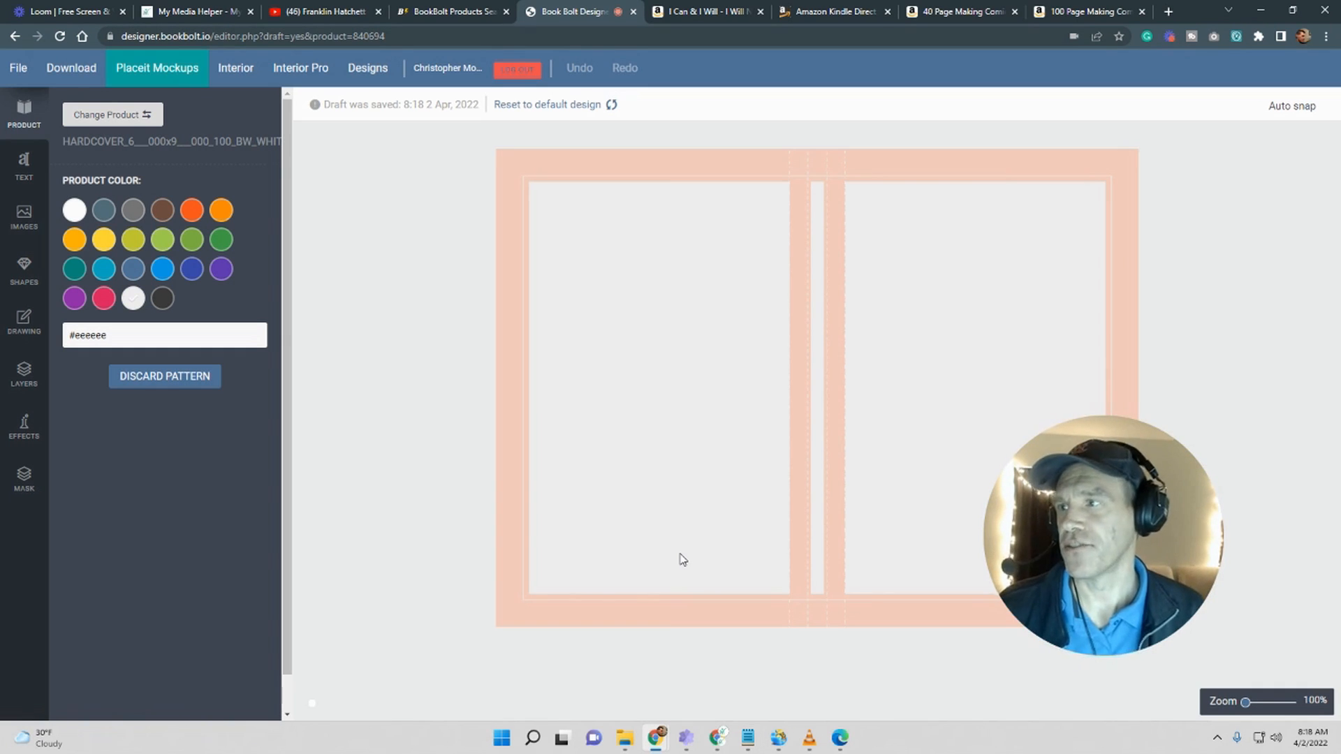
Step: Review the listed books, their formats and publishing statuses on the Amazon KDP bookshelf
scroll(1100, 403, "down", 3)
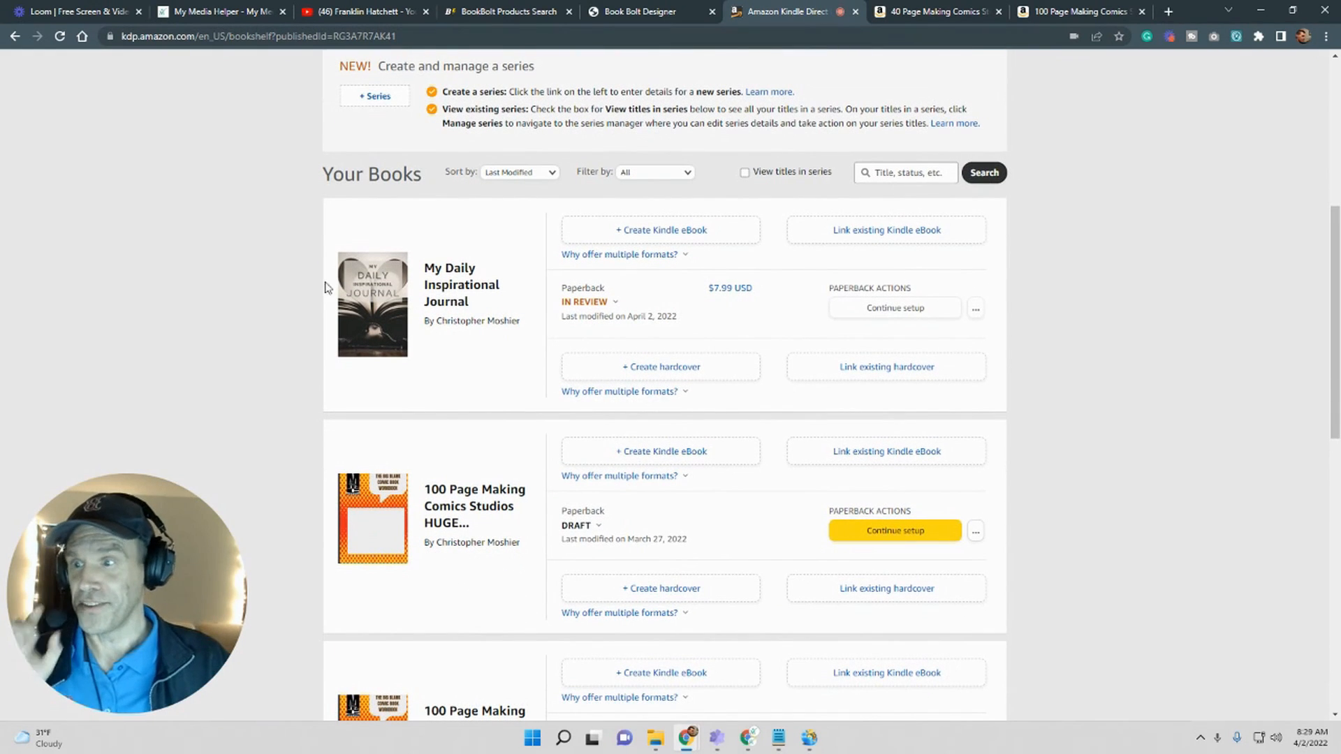
scroll(766, 411, "down", 3)
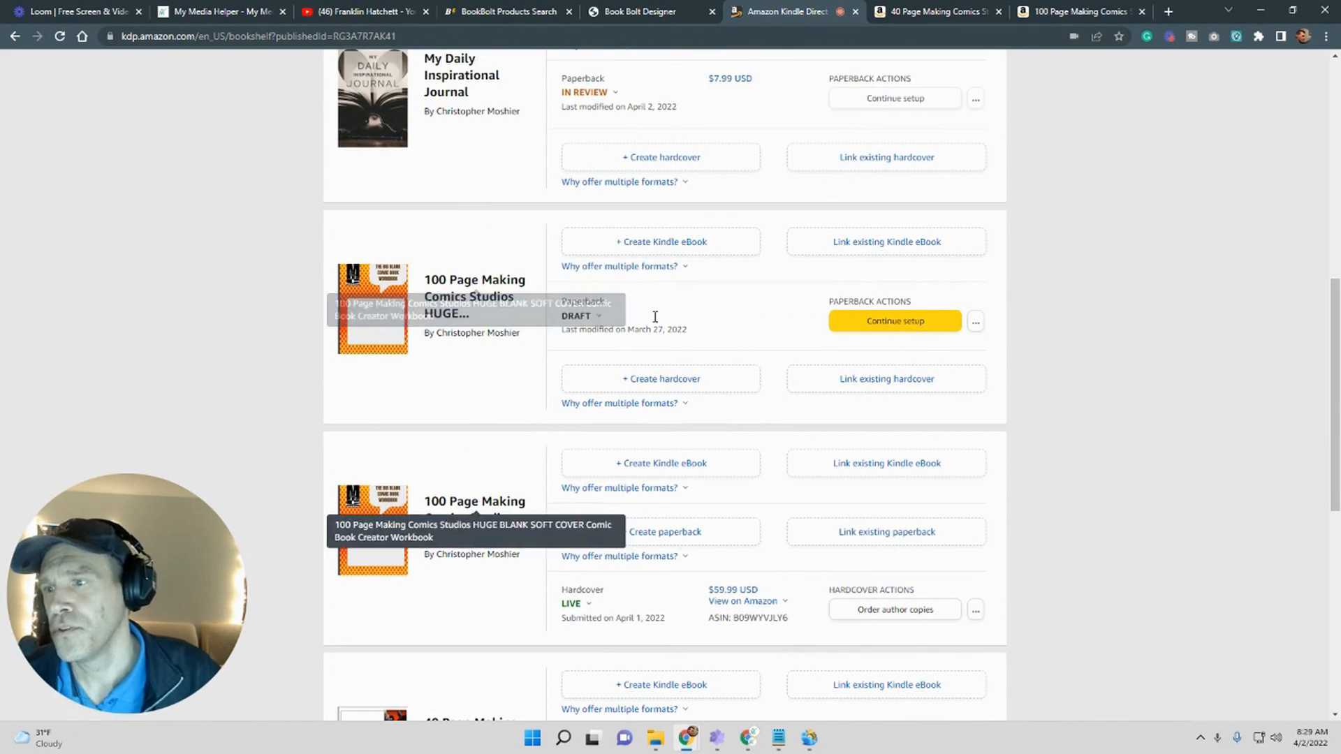
scroll(517, 472, "down", 4)
scroll(514, 495, "down", 1)
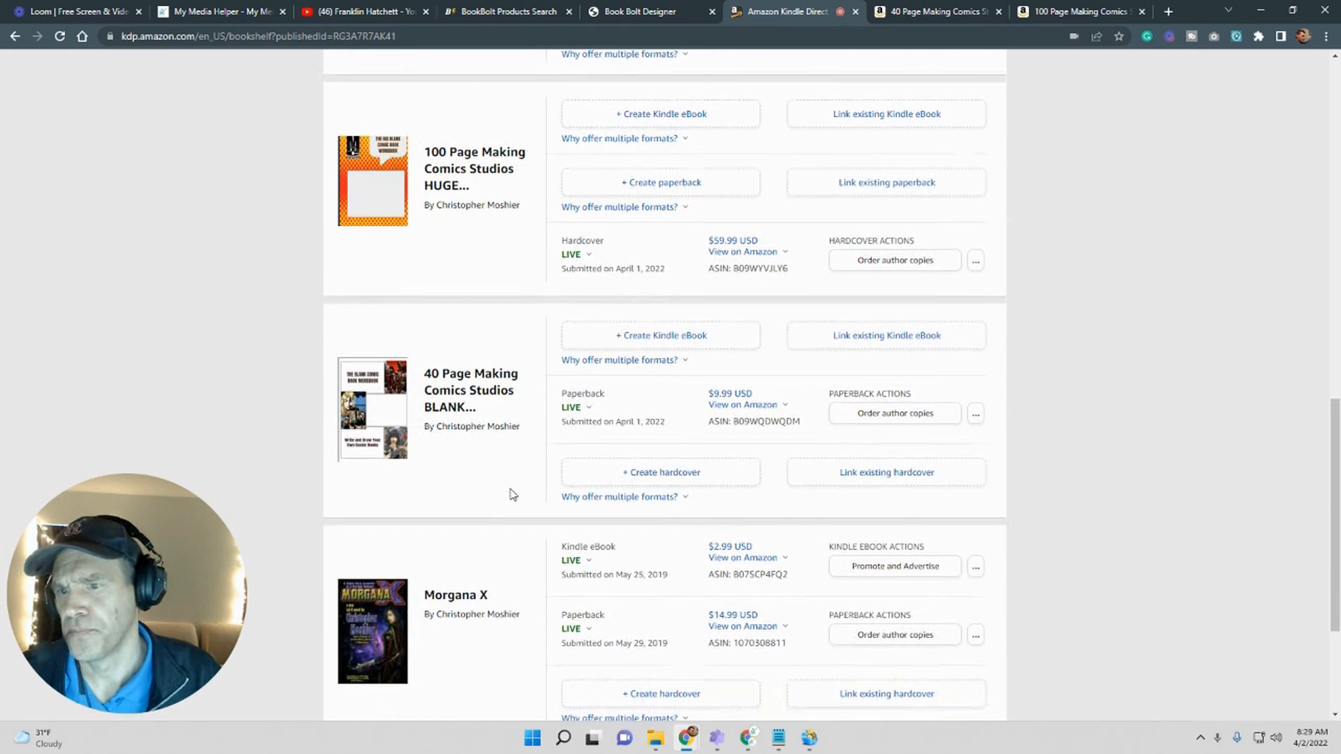
scroll(511, 493, "up", 7)
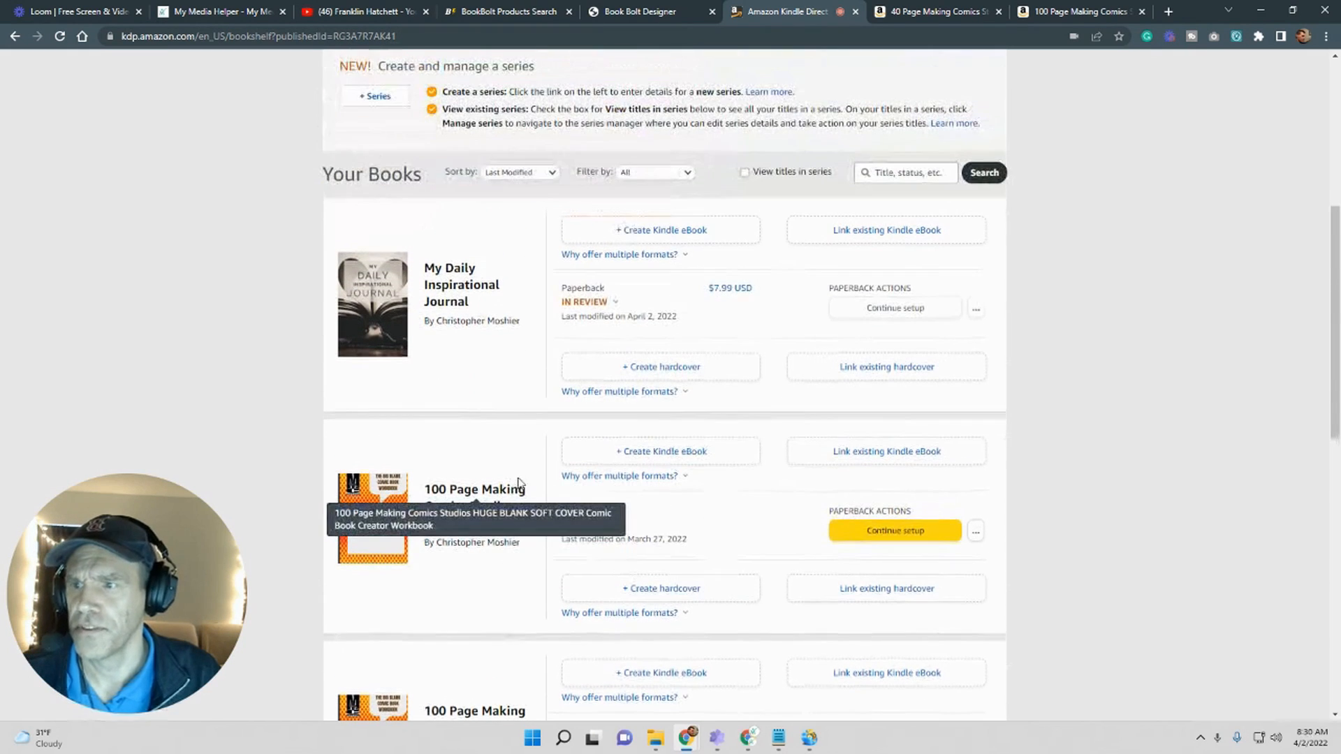
left_click(580, 477)
left_click(791, 635)
scroll(799, 587, "down", 3)
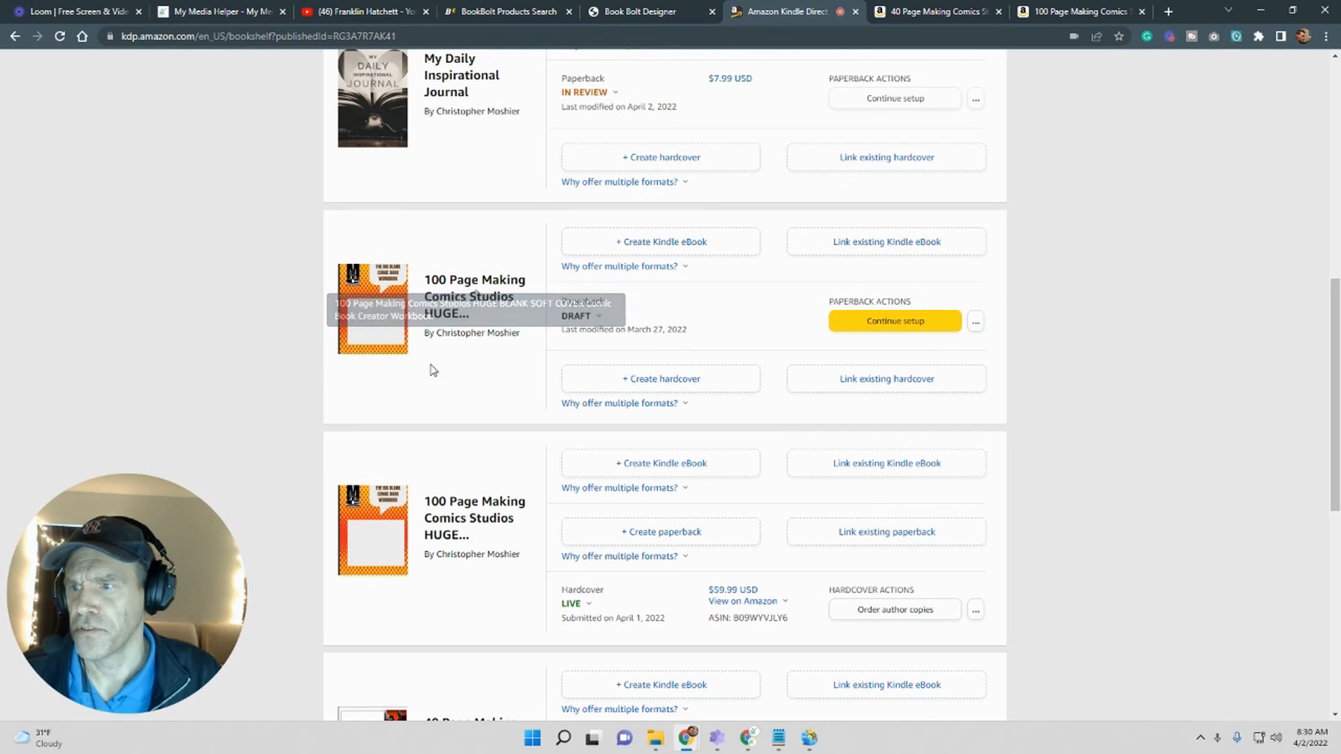
scroll(801, 413, "up", 3)
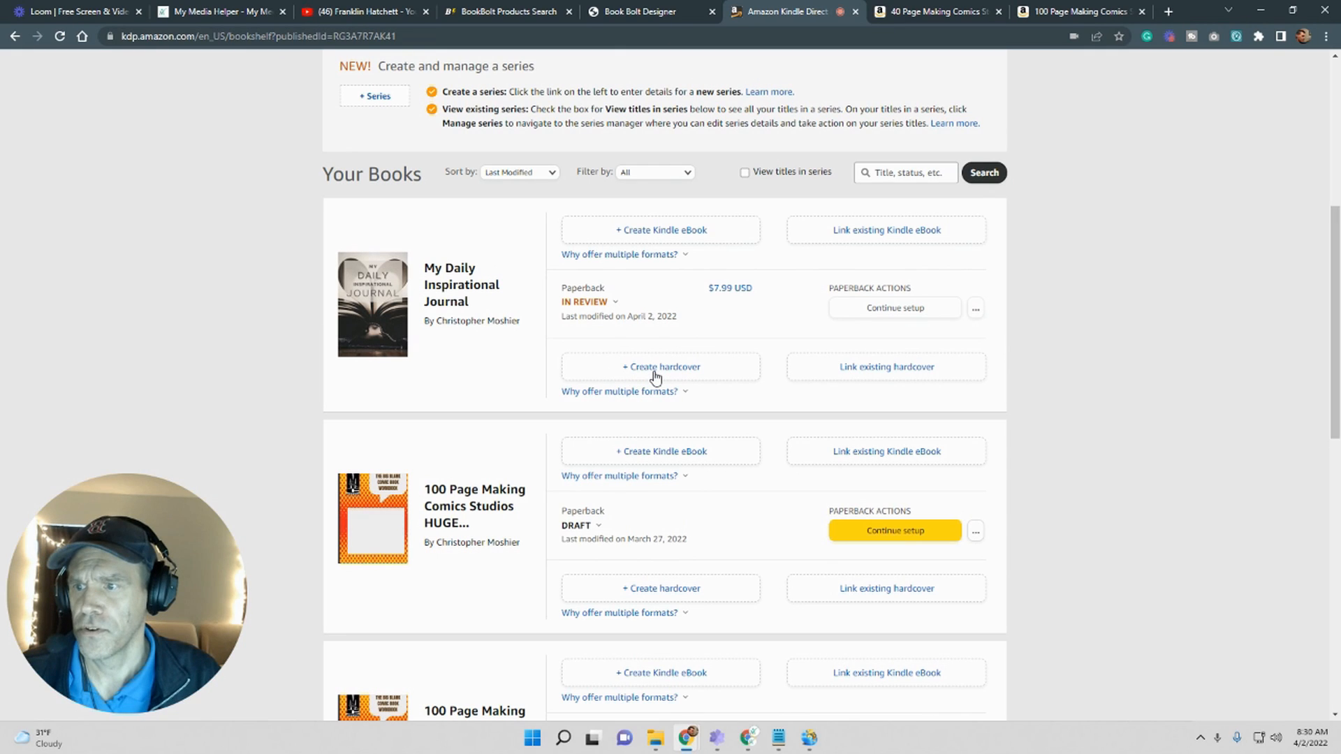
Step: Create a hardcover edition of My Daily Inspirational Journal and set its title to "My Daily Inspirational 100-Page Journal Hard Cover"
left_click(656, 378)
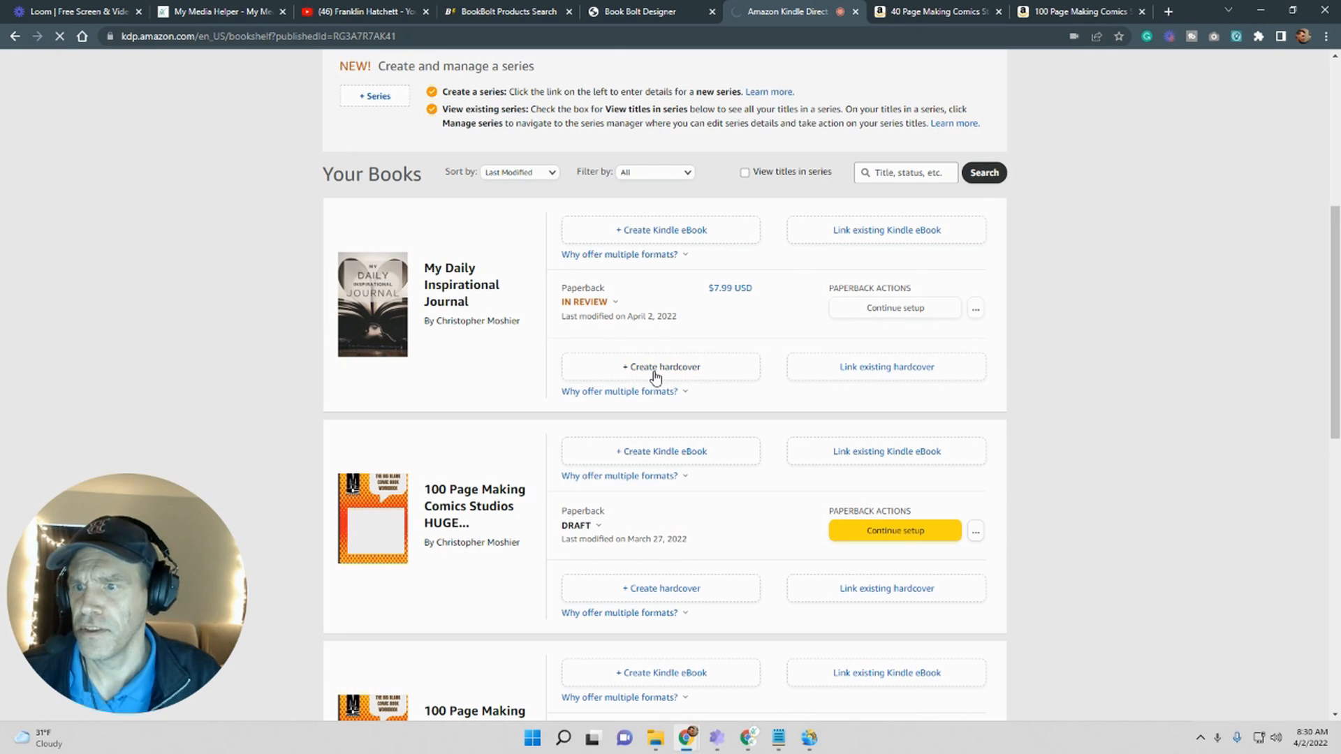
scroll(626, 407, "down", 2)
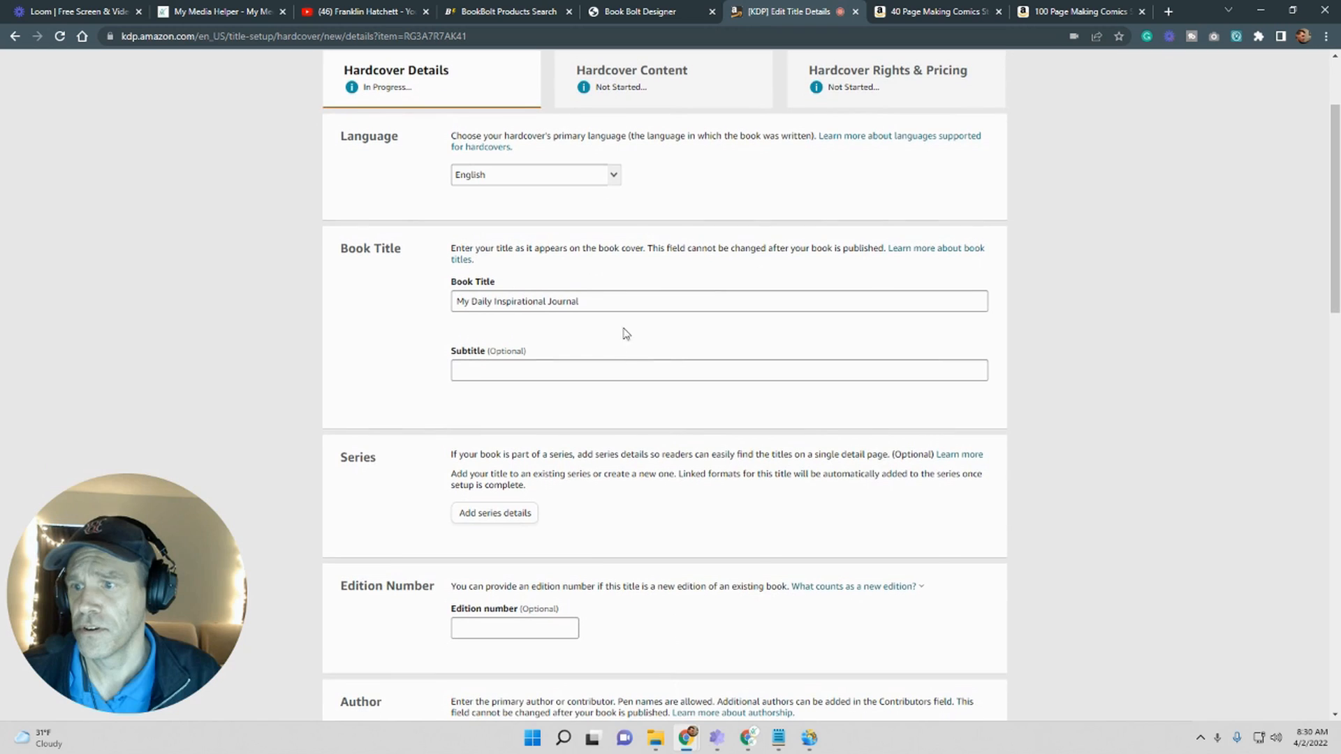
left_click(624, 303)
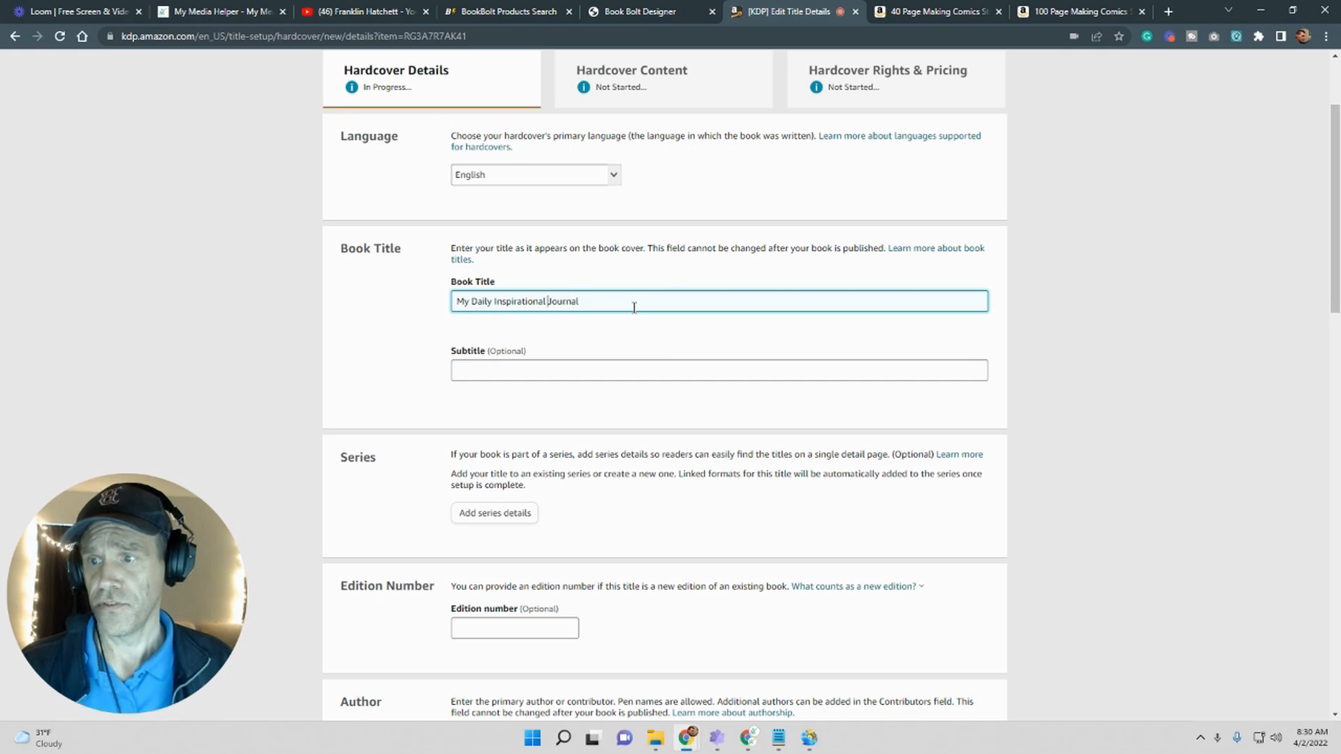
type("100-")
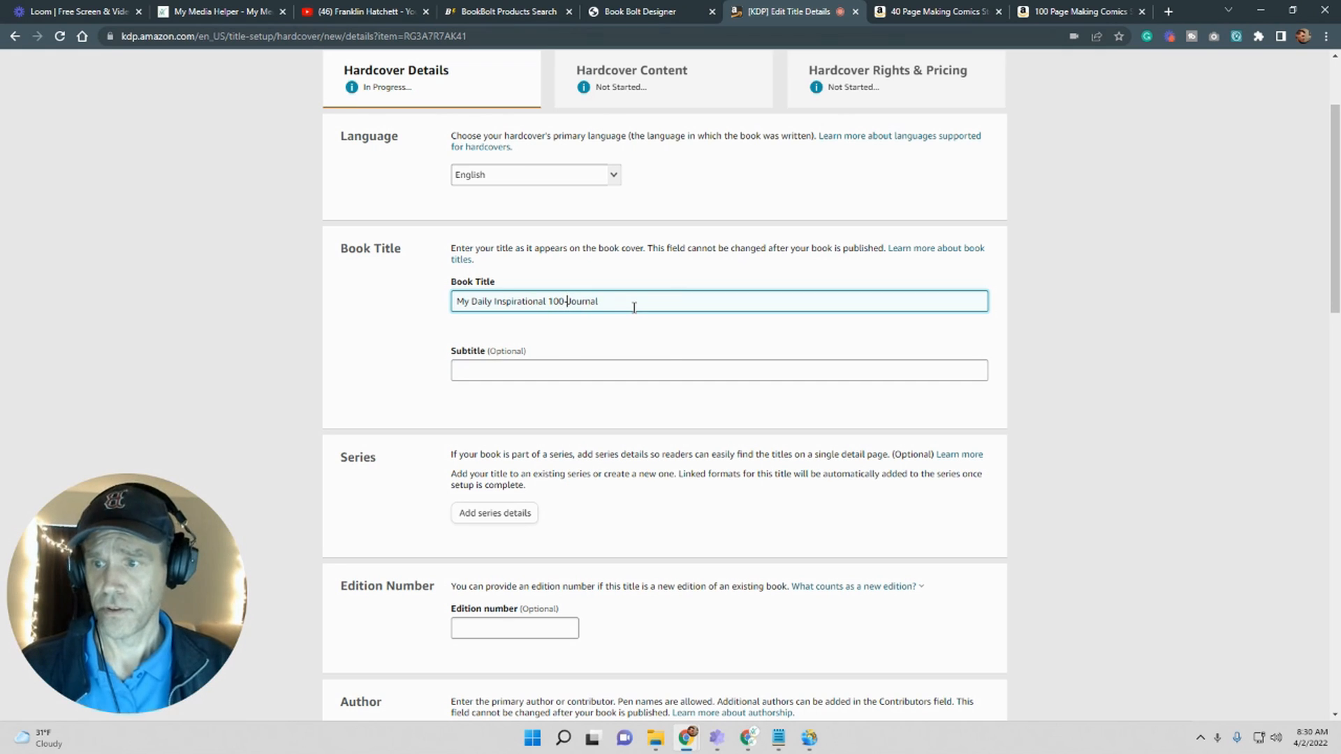
key("BackSpace")
type("Page")
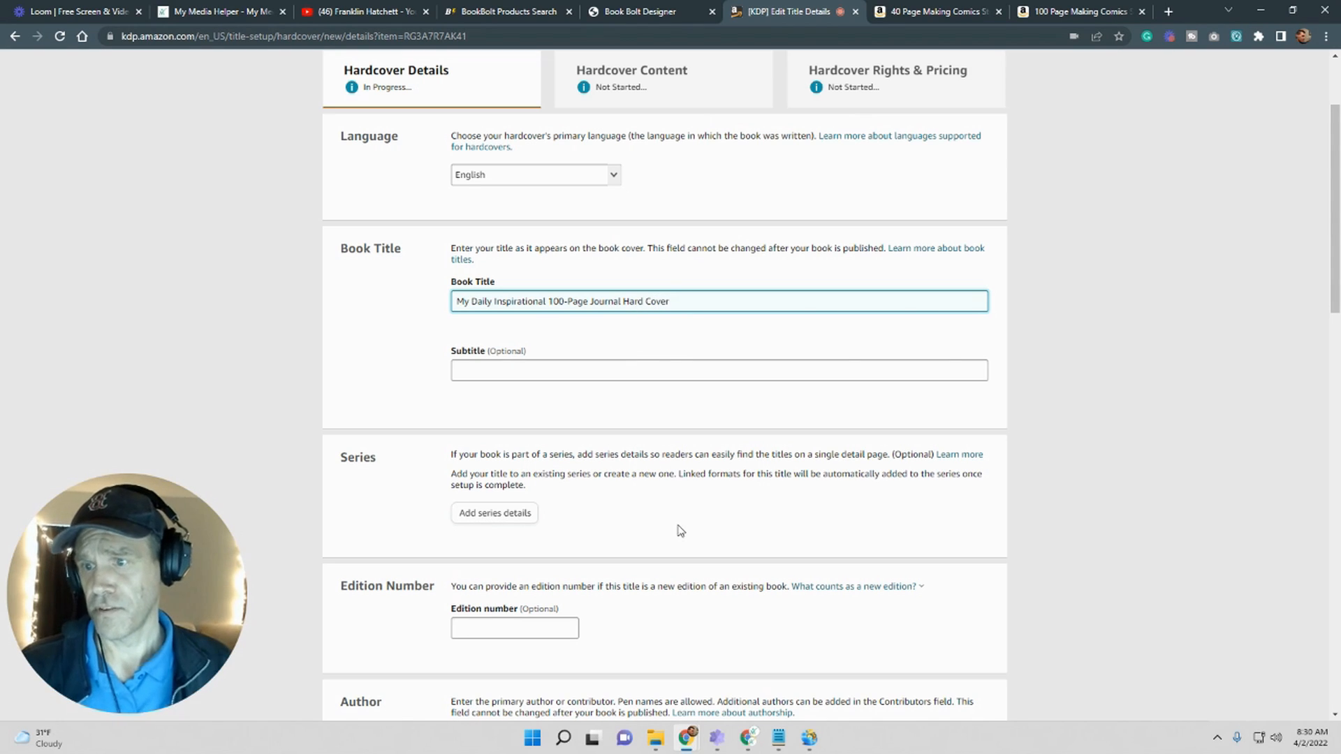
Step: Check the hardcover's prefilled details, from subtitle and author to description, keywords and categories
left_click(654, 368)
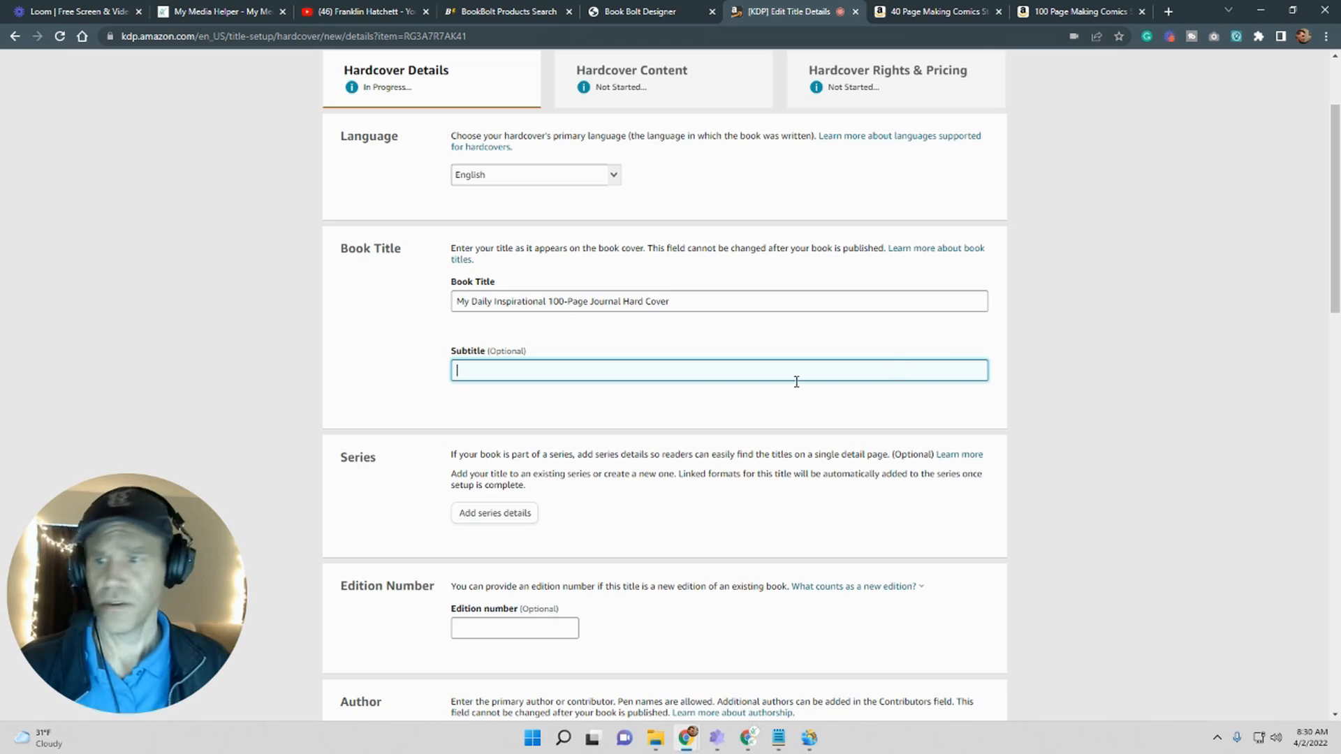
scroll(710, 399, "down", 4)
scroll(713, 401, "down", 9)
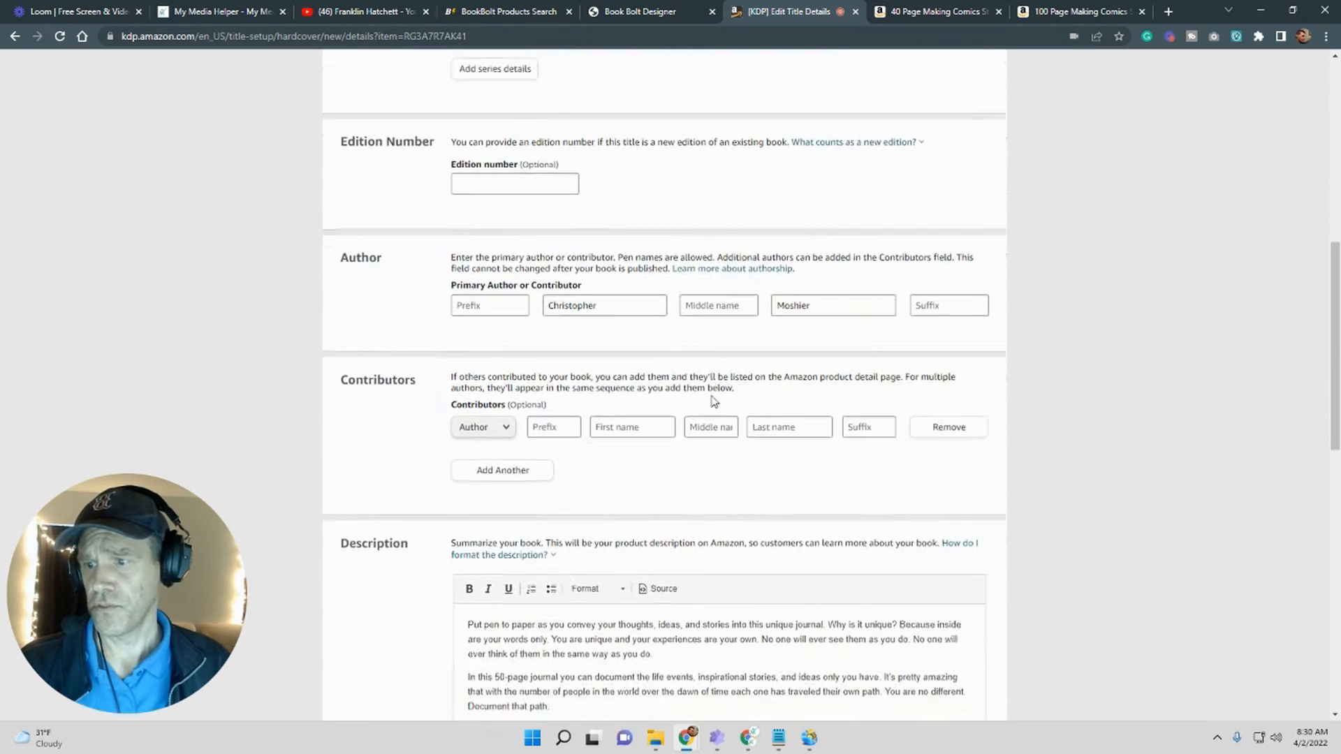
scroll(712, 401, "down", 4)
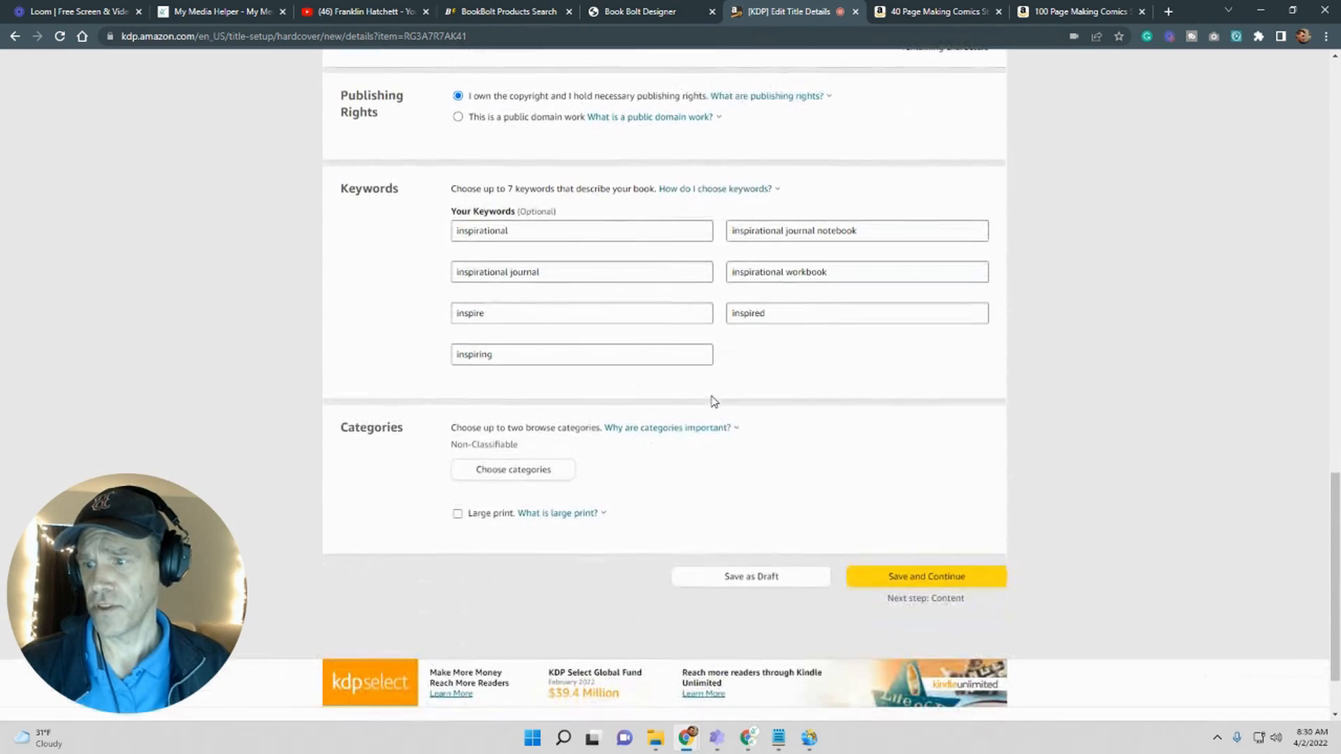
scroll(713, 400, "up", 16)
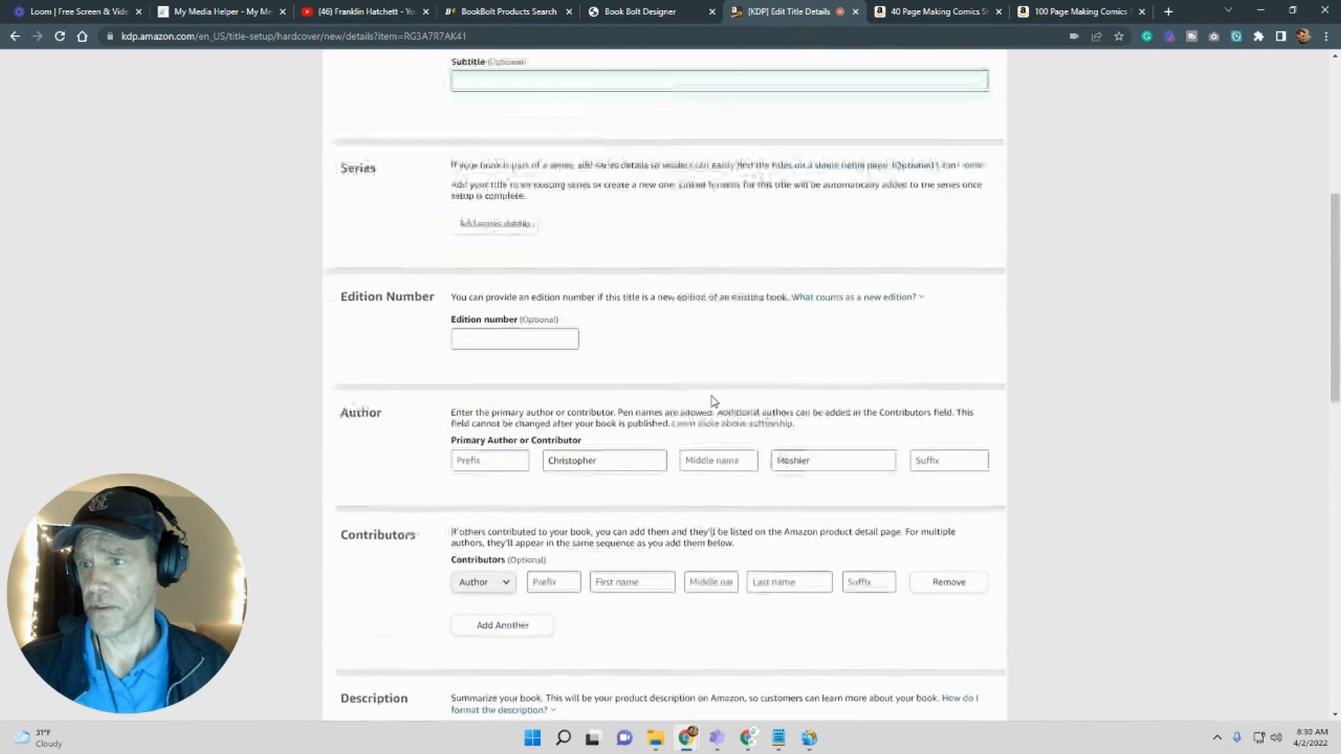
scroll(713, 400, "up", 2)
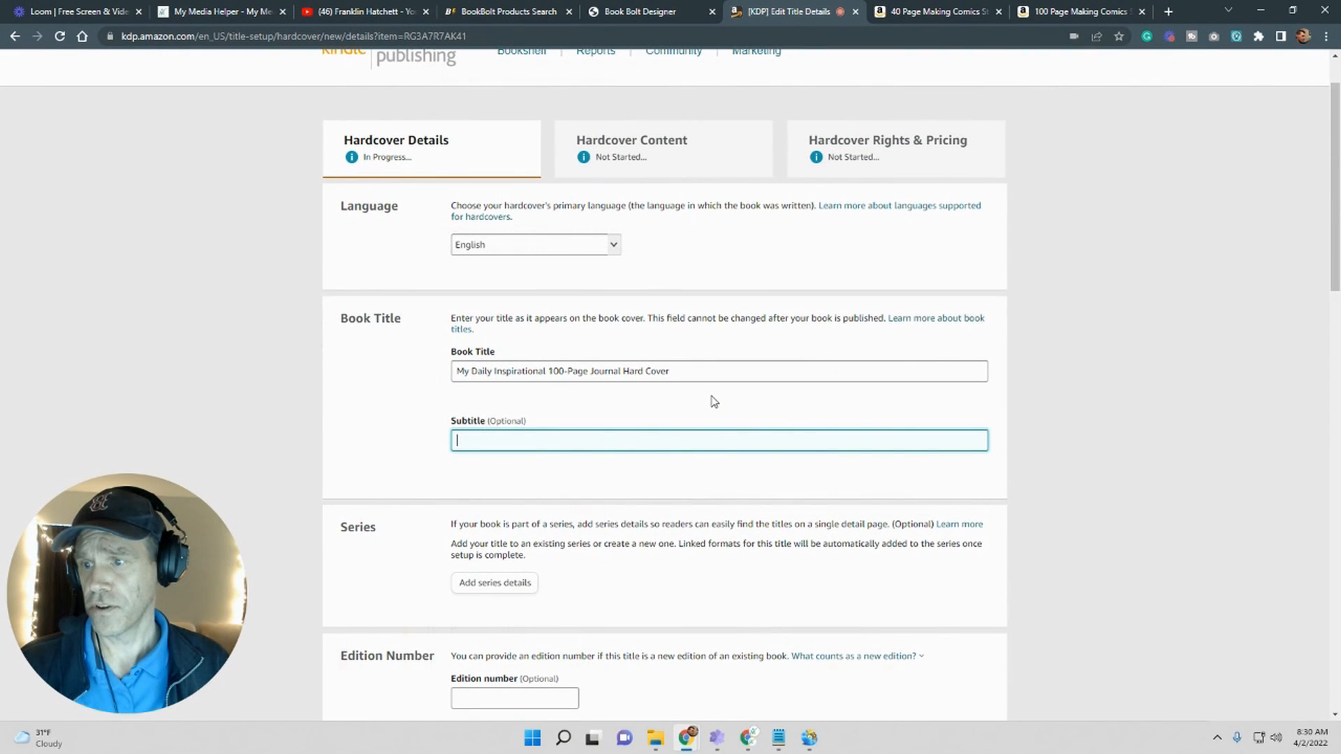
Step: Check the review status explanation for the journal's hardcover and look through the other books on the bookshelf
scroll(1203, 216, "down", 6)
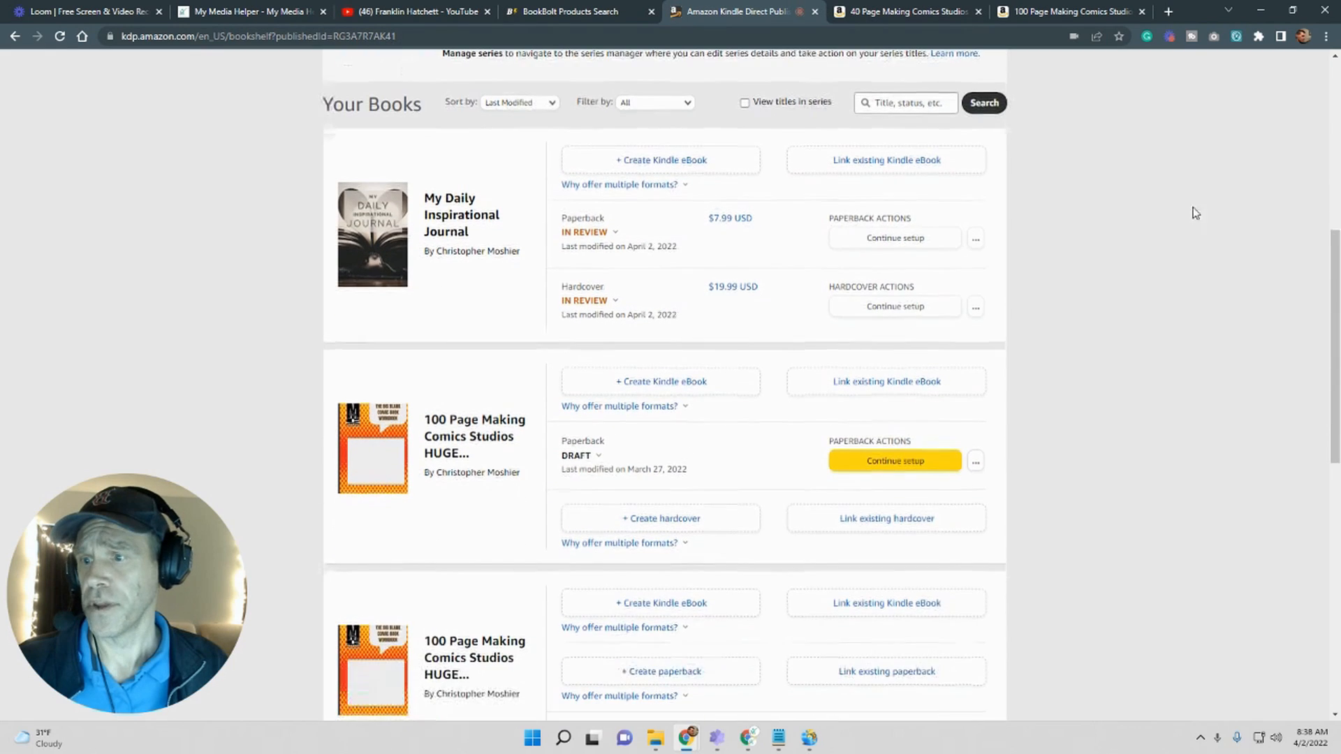
left_click(602, 299)
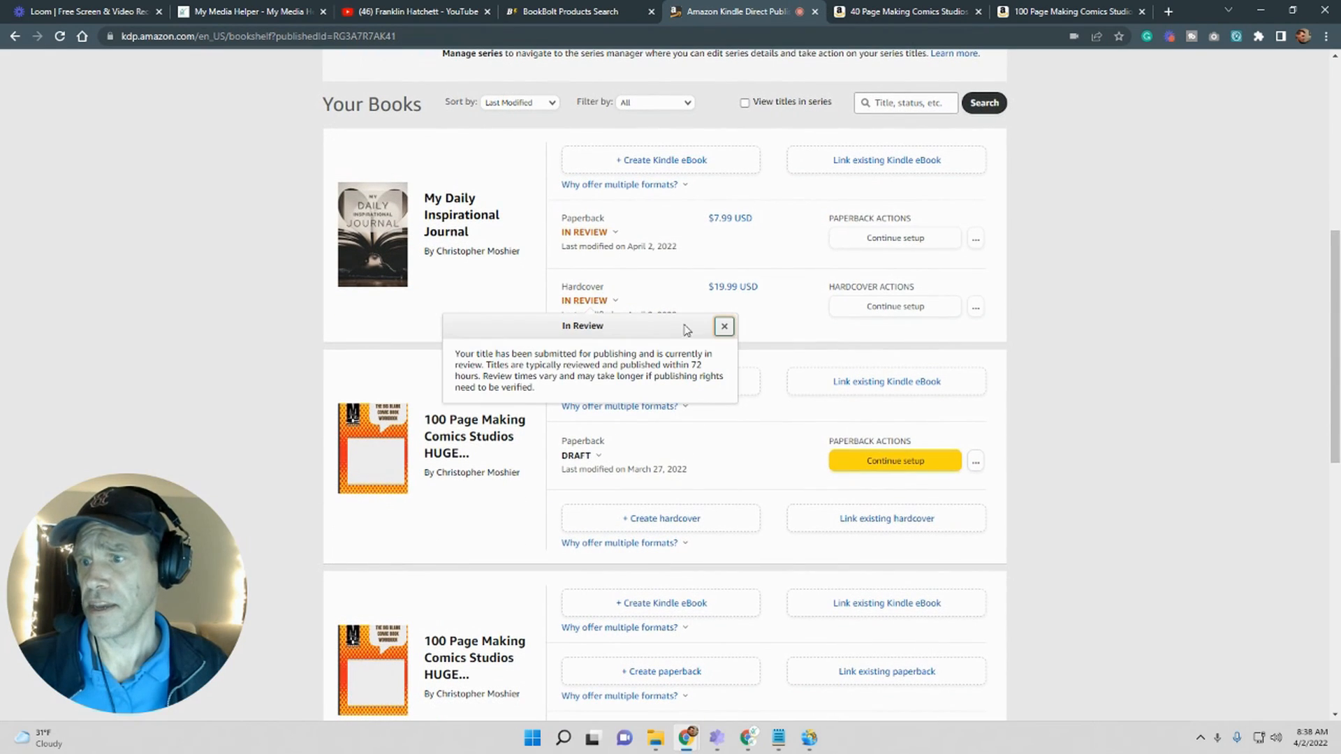
left_click(1147, 291)
scroll(1069, 359, "down", 3)
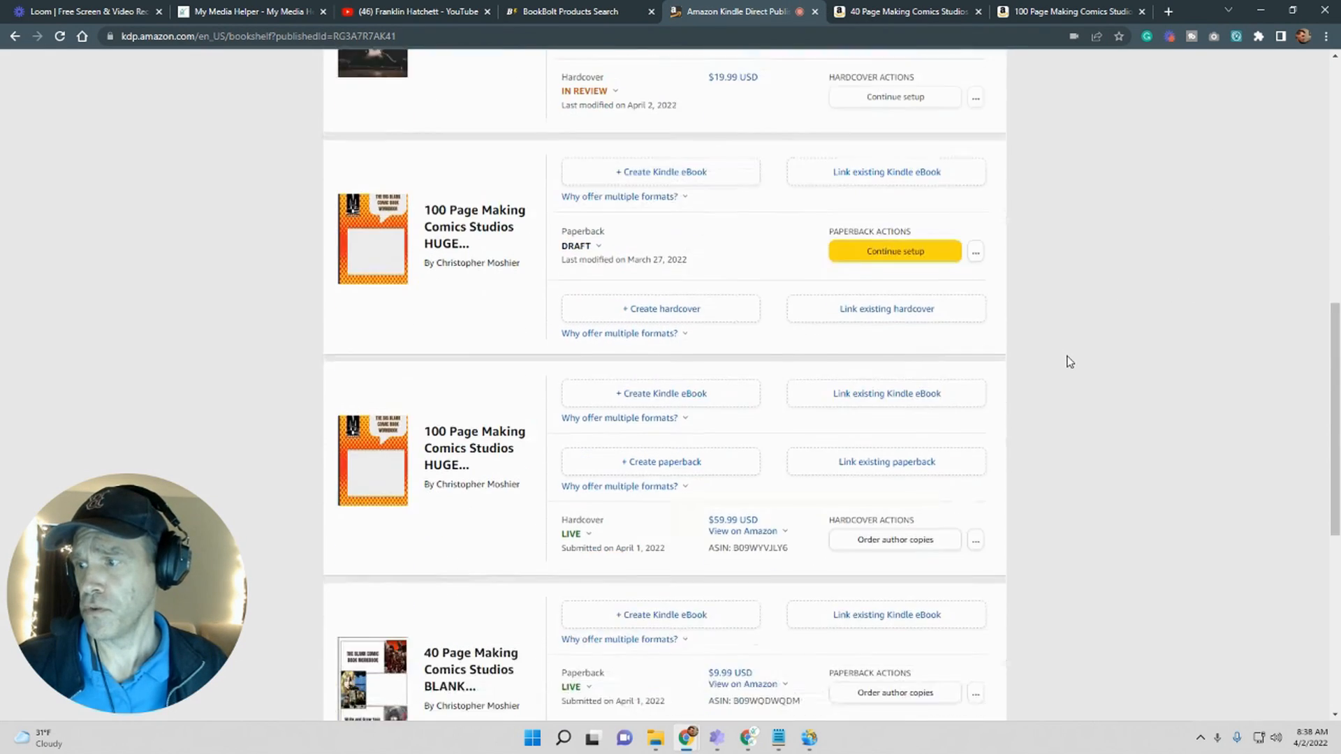
scroll(1070, 362, "down", 3)
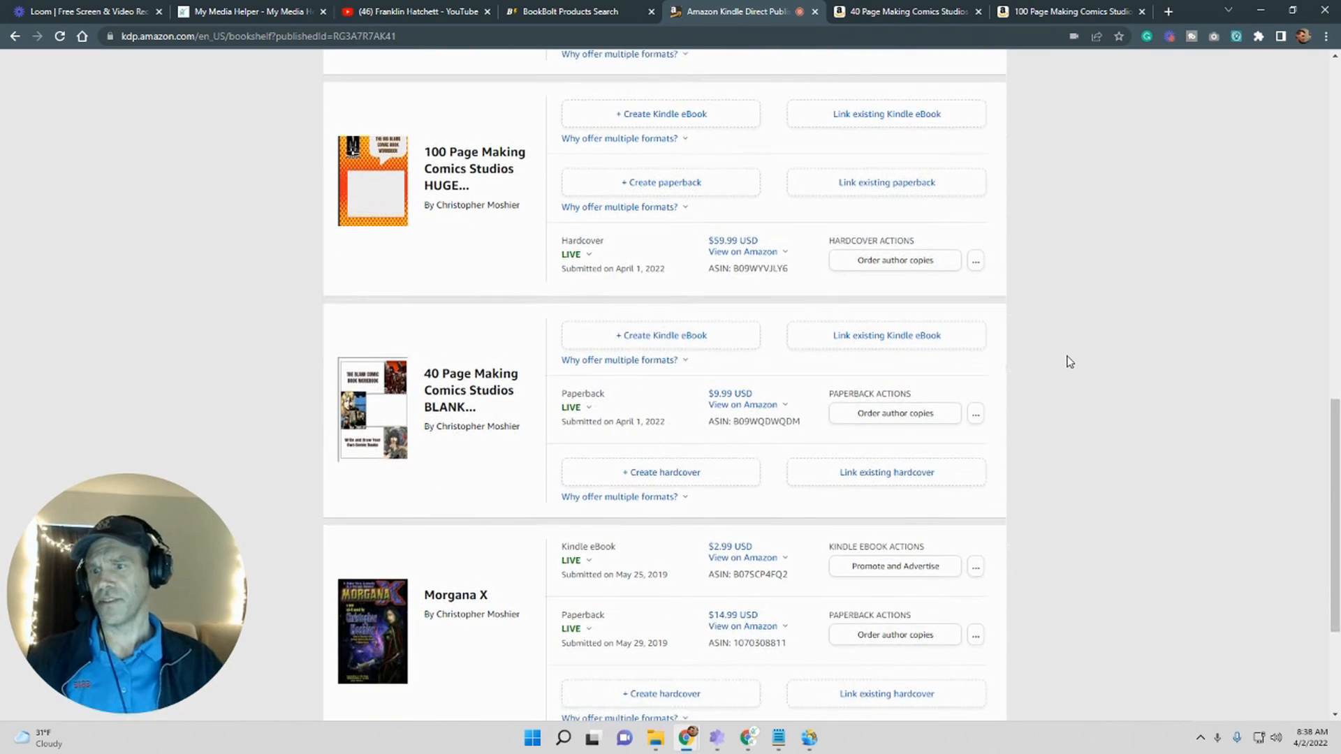
scroll(1069, 362, "up", 7)
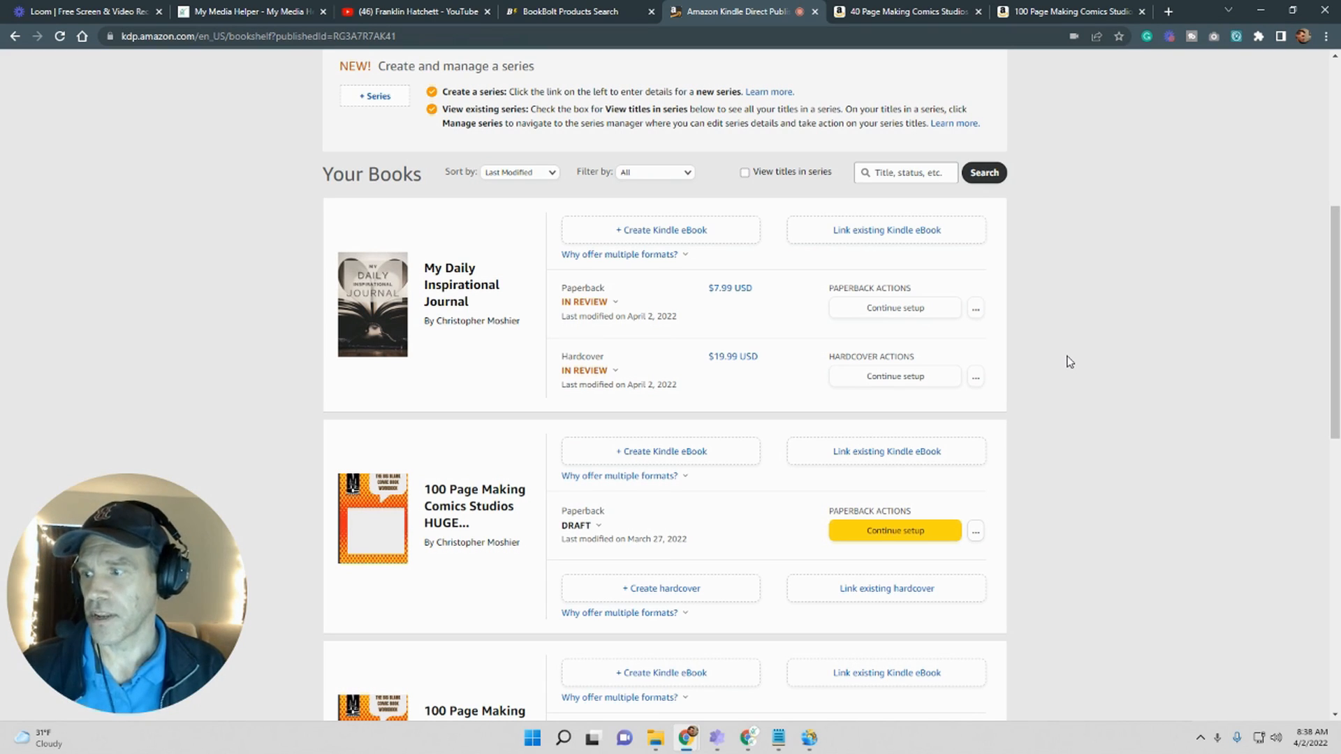
Step: Look through the videos and playlists of the open YouTube channel, revisit the BookBolt product search, and return to the KDP bookshelf
left_click(392, 12)
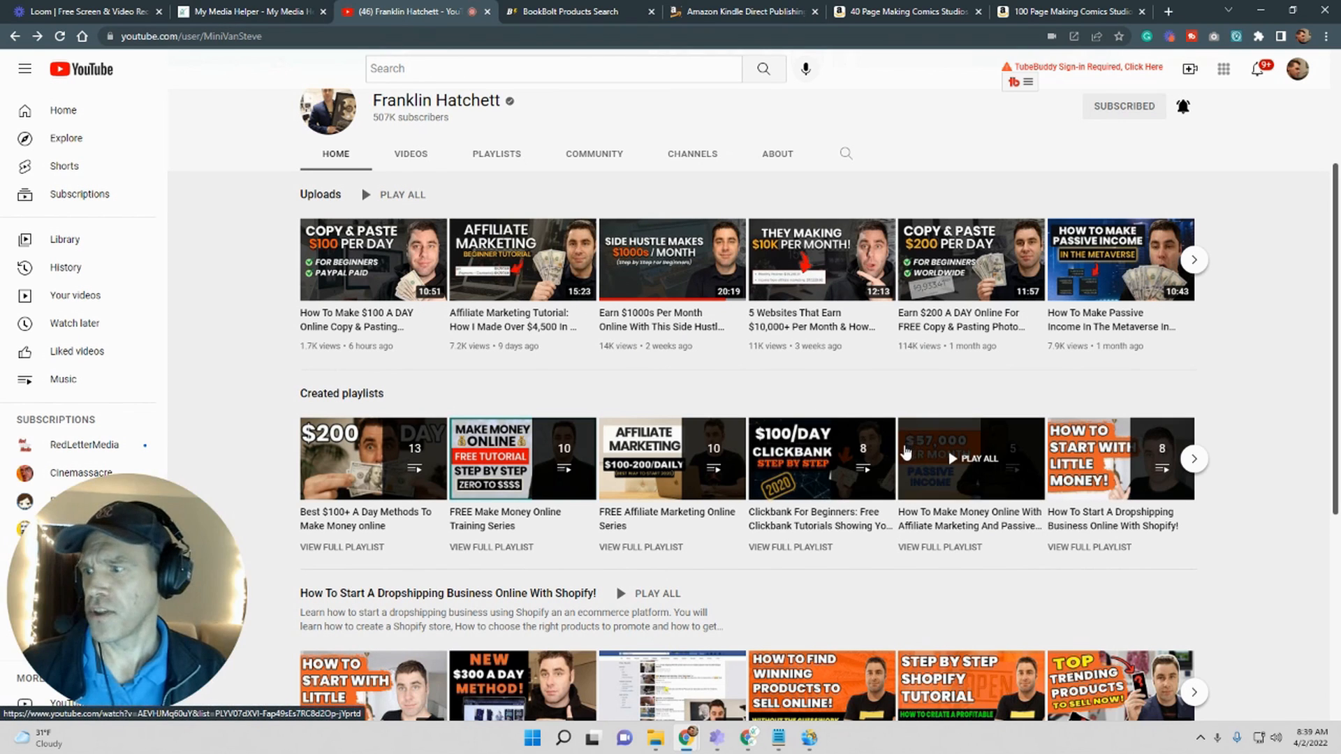
scroll(947, 463, "up", 1)
scroll(947, 462, "down", 2)
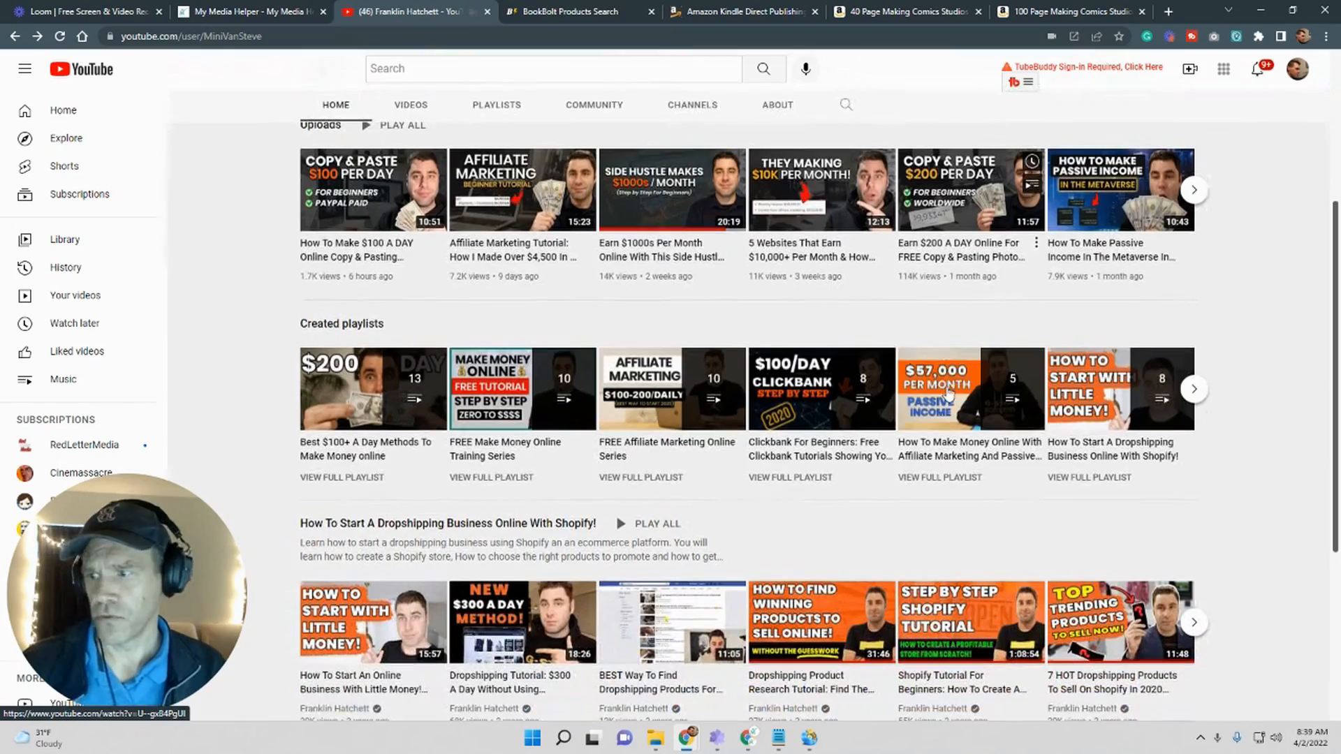
scroll(947, 392, "up", 3)
scroll(947, 393, "down", 6)
scroll(945, 392, "down", 2)
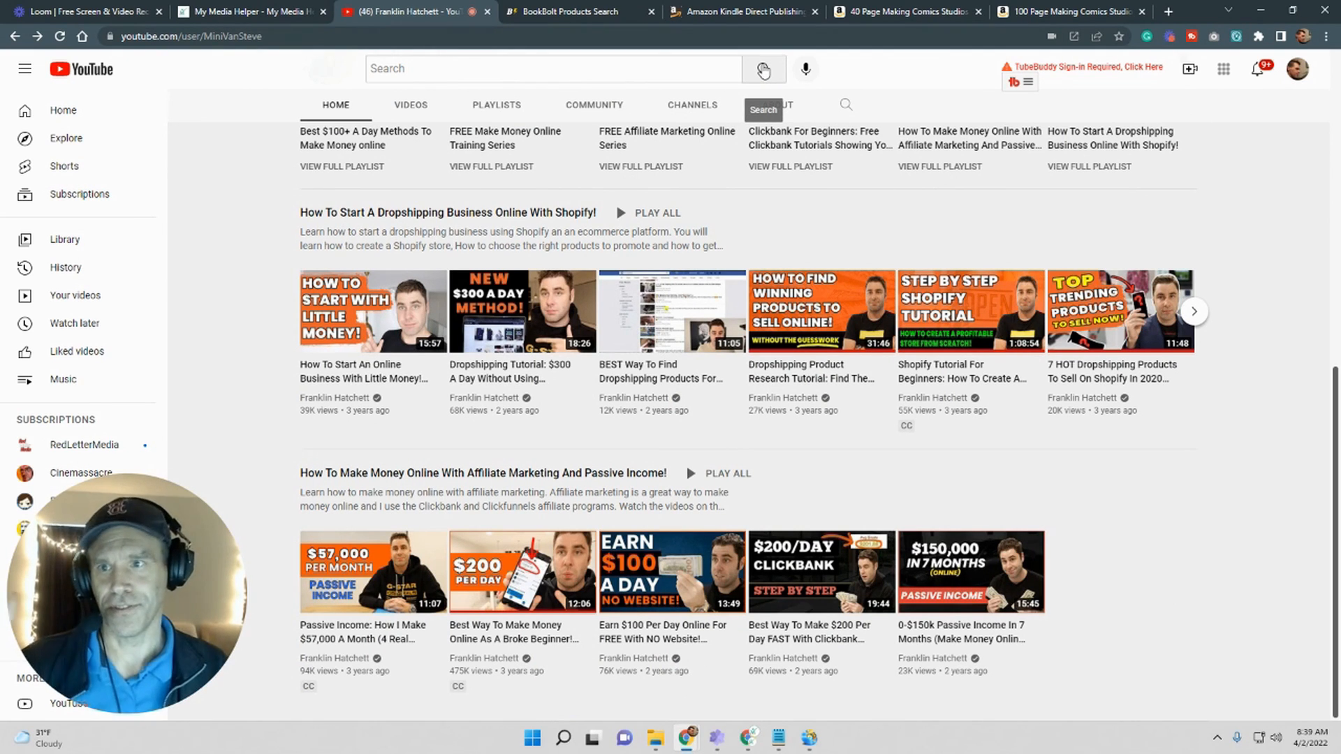
left_click(581, 9)
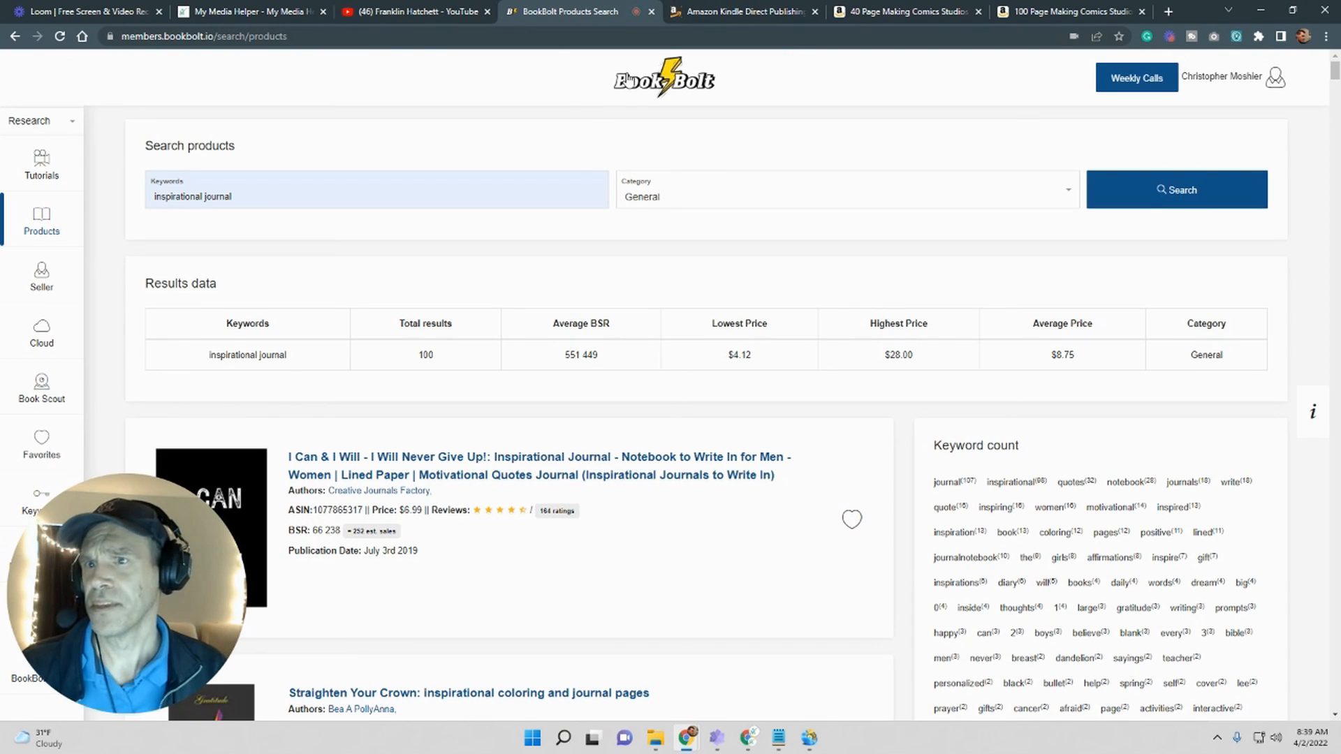
left_click(722, 13)
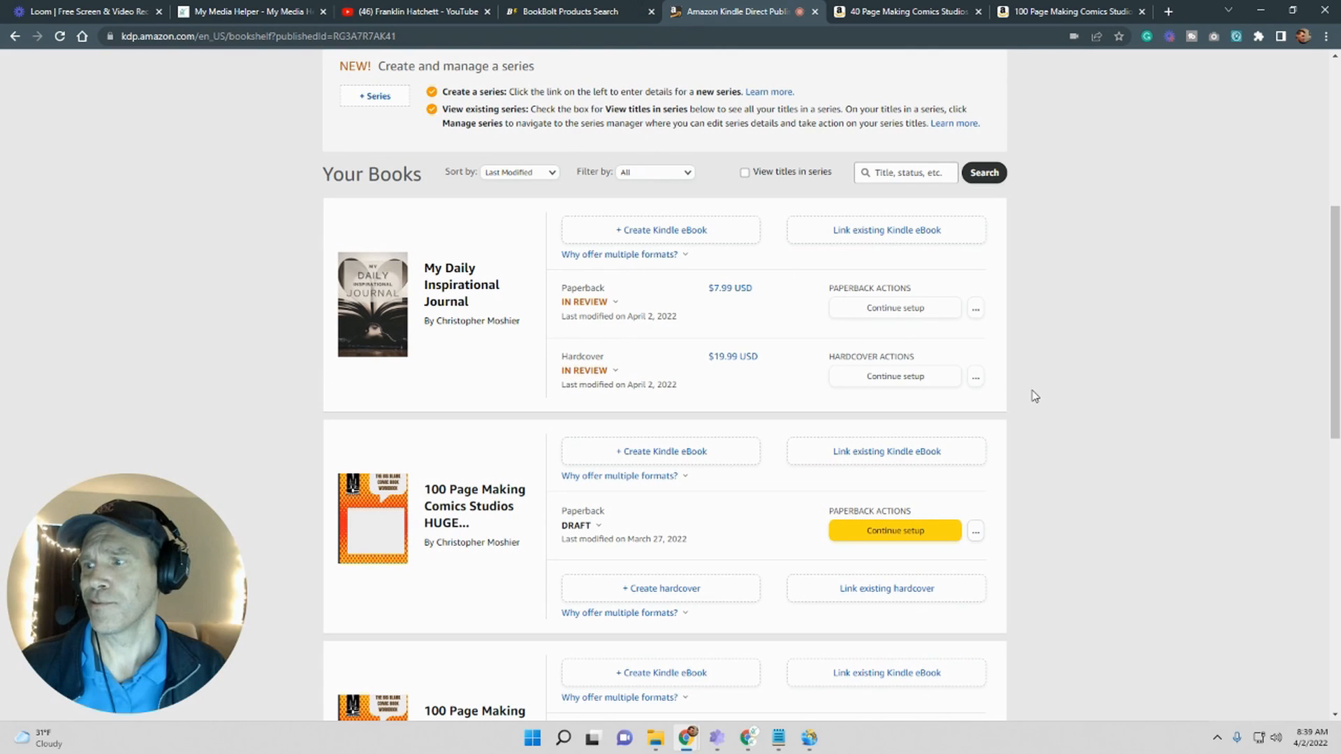